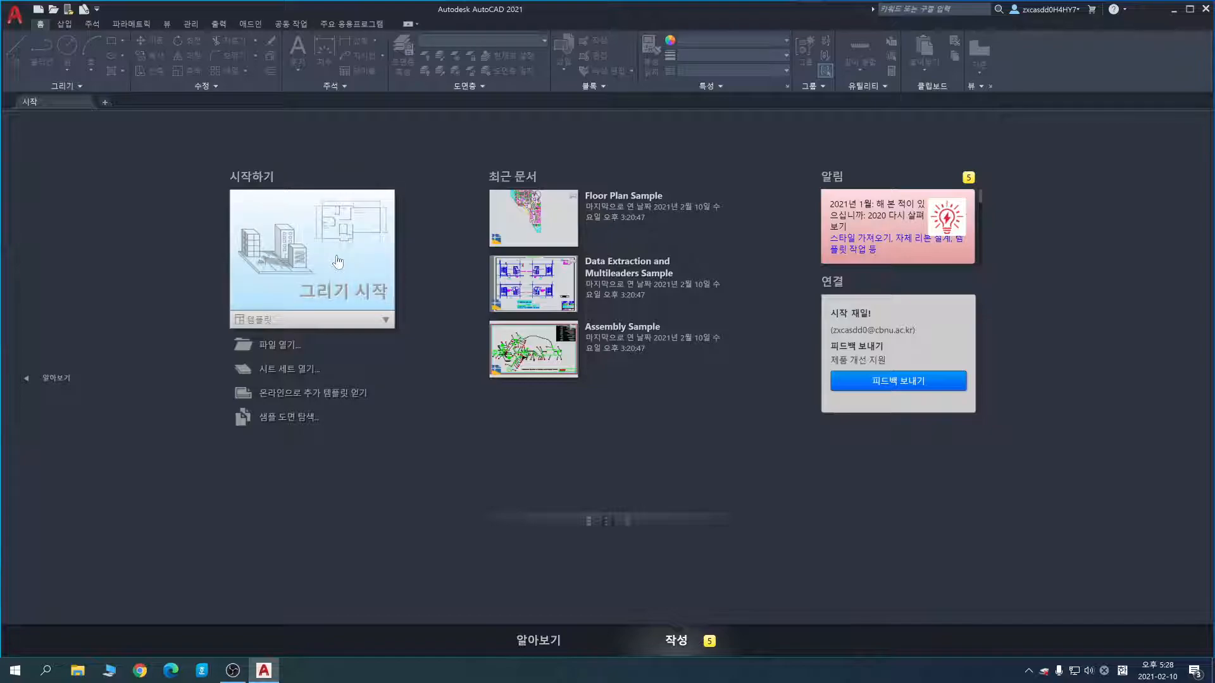
Step: Pan and zoom in and out around the origin to explore the empty drawing area
middle_drag(432, 414, 553, 334)
middle_drag(478, 385, 694, 279)
middle_drag(568, 339, 486, 376)
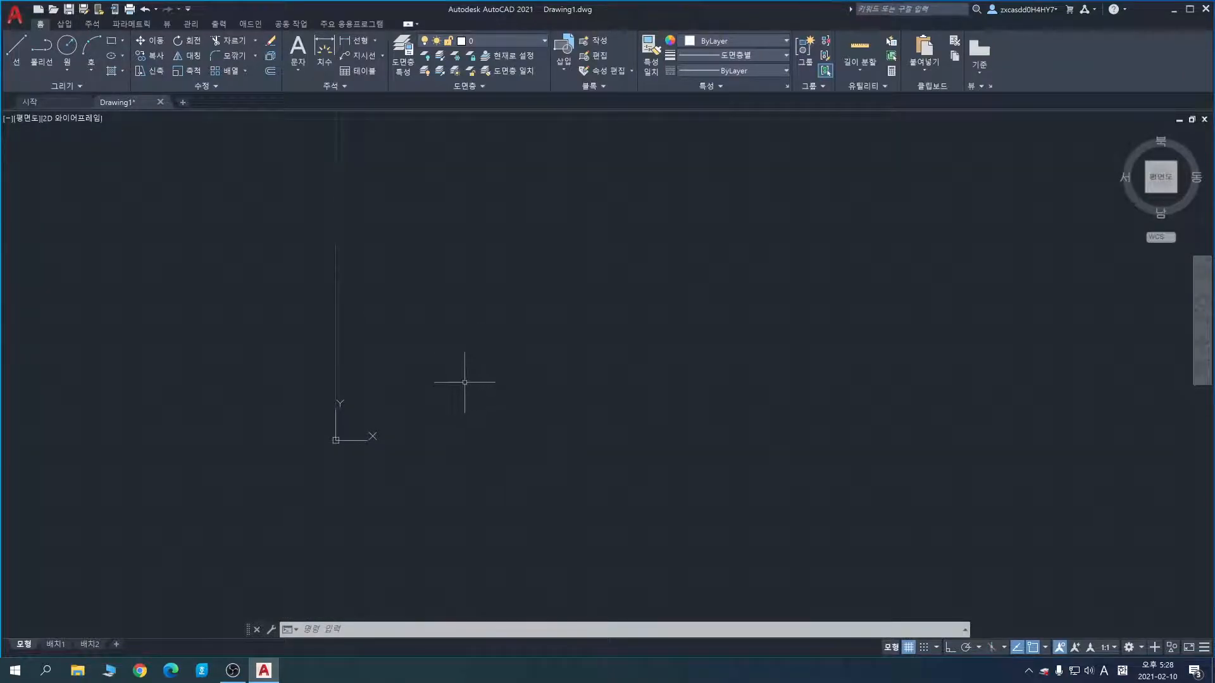
scroll(473, 394, up, 5)
scroll(465, 407, down, 2)
middle_drag(370, 444, 434, 429)
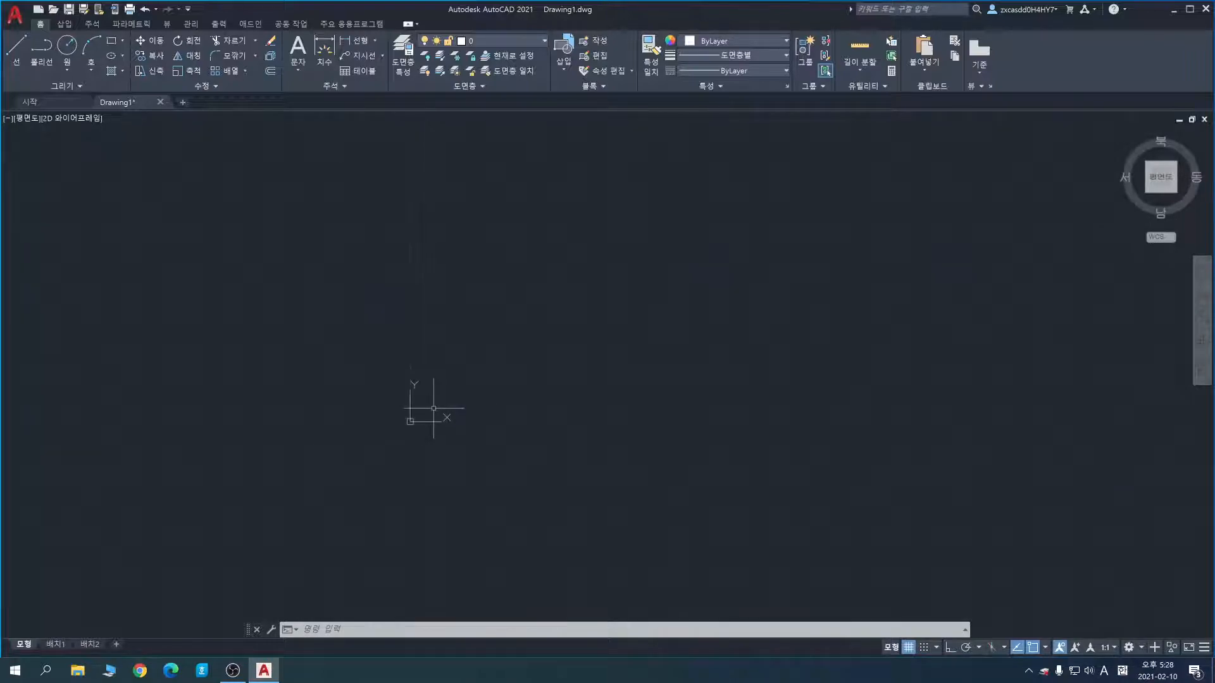
scroll(443, 406, up, 5)
scroll(442, 418, down, 5)
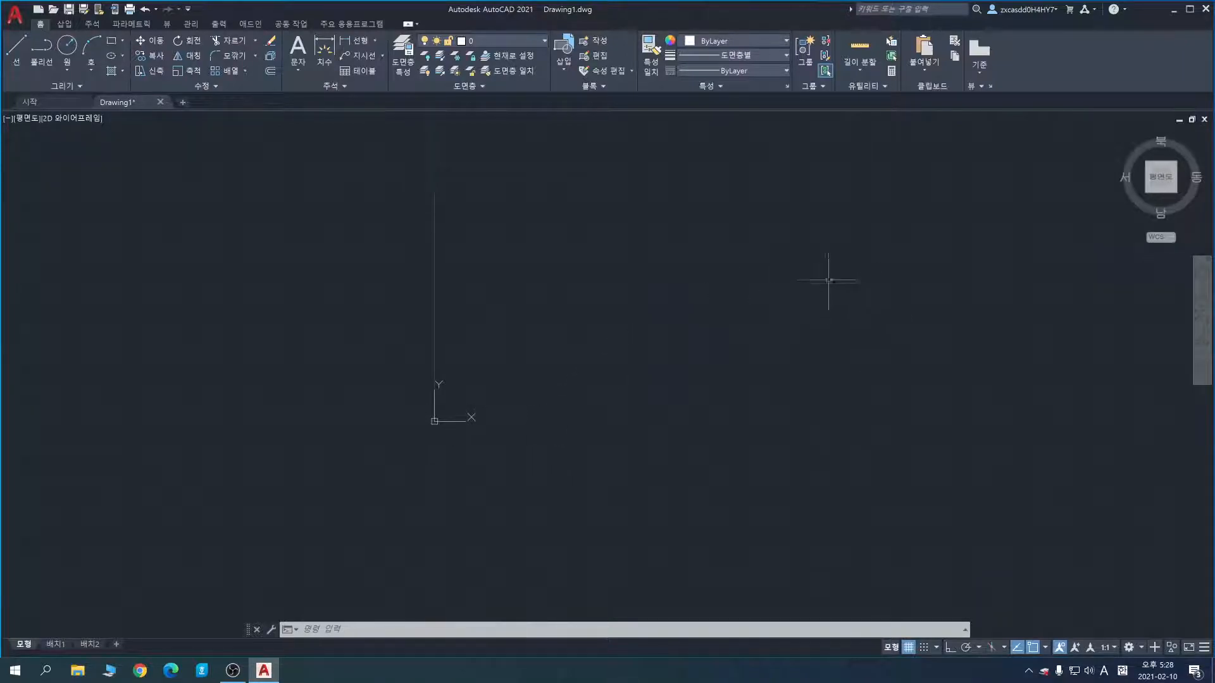
scroll(840, 293, up, 3)
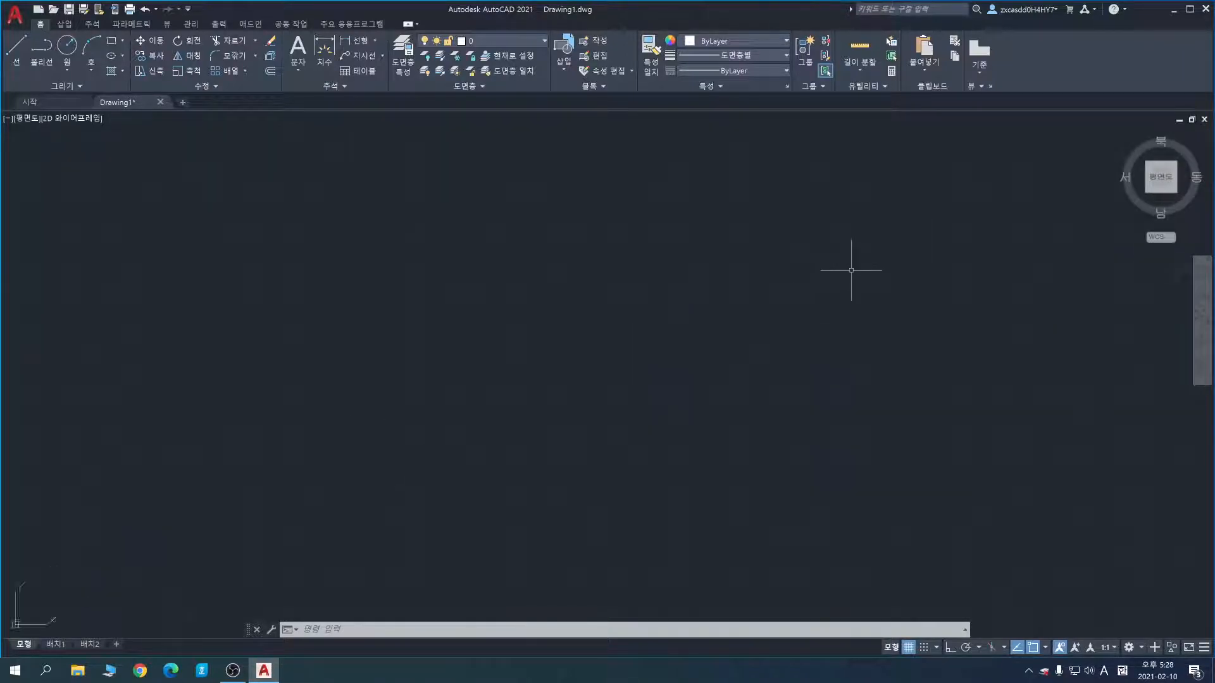
scroll(851, 270, down, 5)
scroll(873, 266, up, 8)
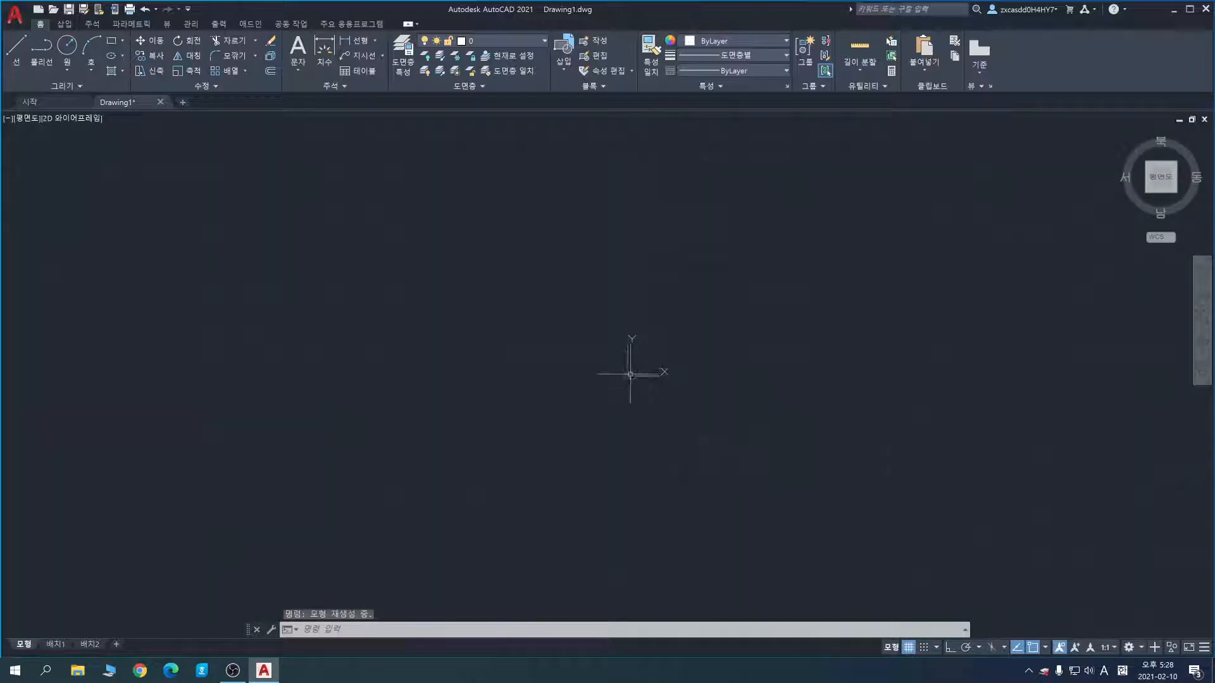
scroll(633, 383, up, 8)
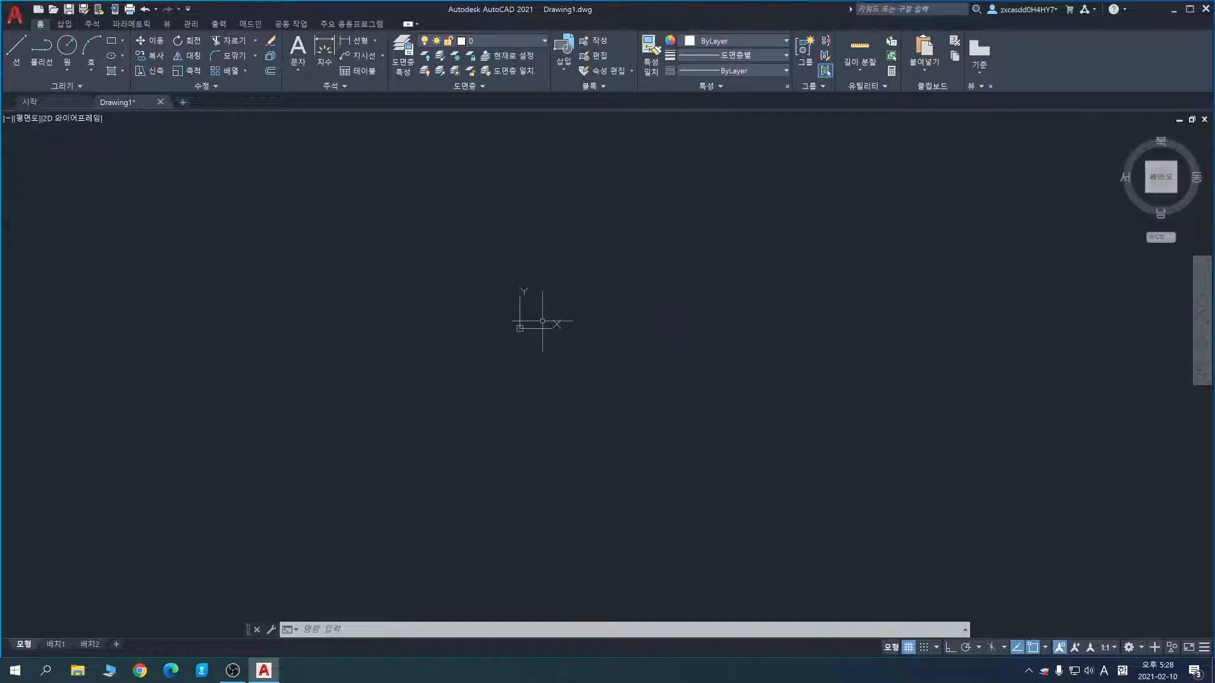
middle_drag(630, 307, 603, 359)
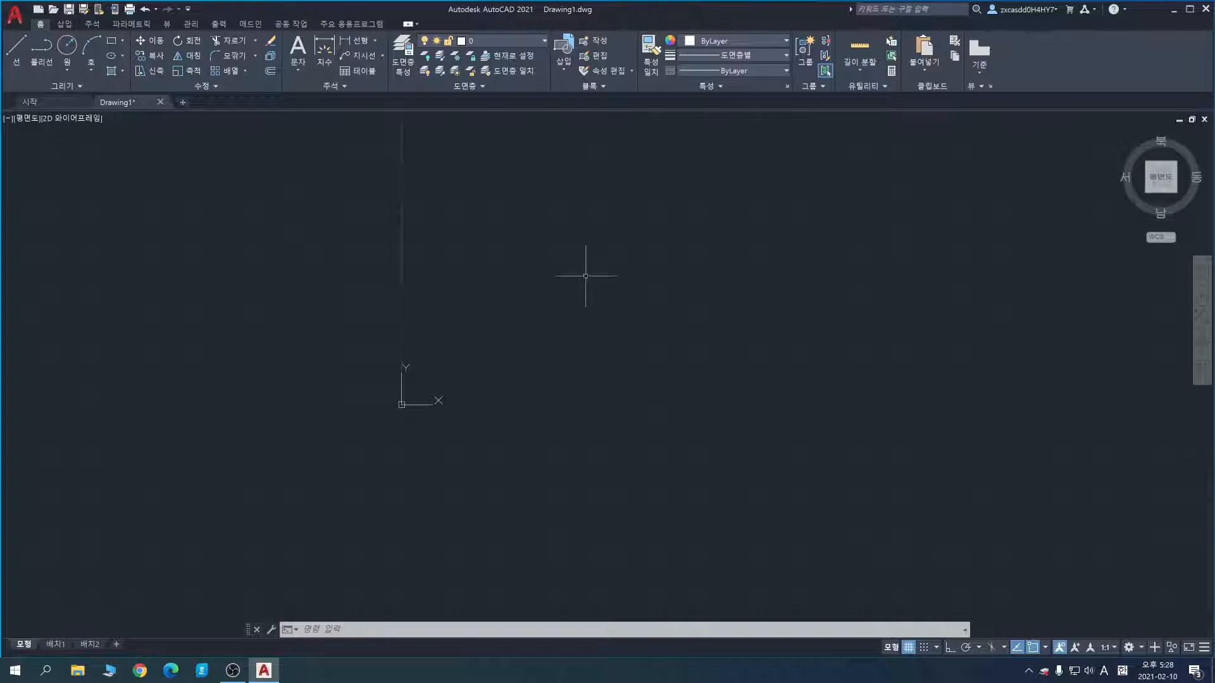
middle_drag(647, 267, 569, 335)
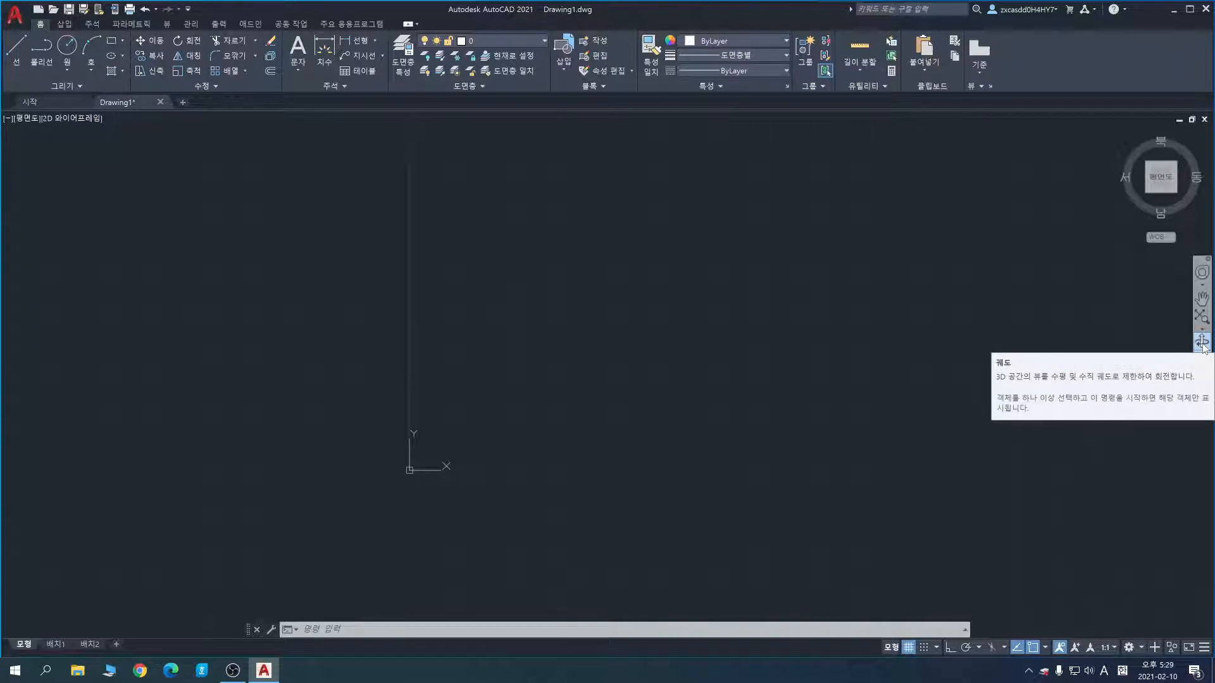
Step: Orbit the empty drawing into a tilted 3D view showing the X, Y and Z axes
click(1201, 342)
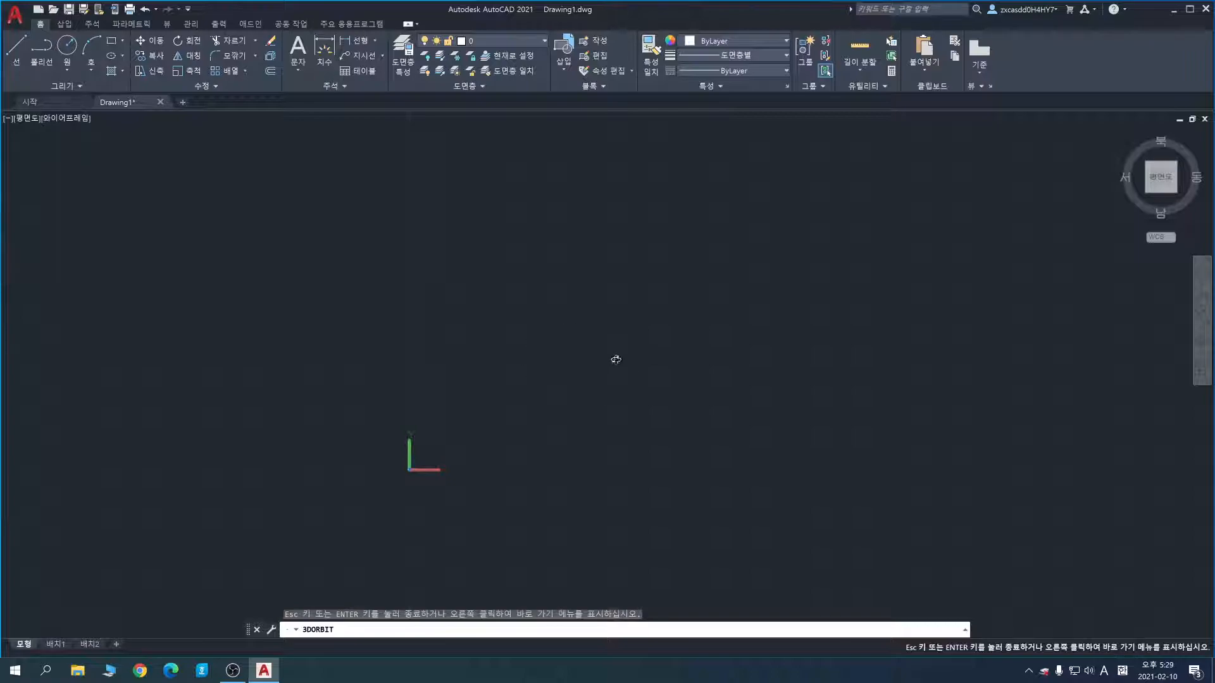
mouse_move(619, 364)
mouse_down()
mouse_move(594, 333)
mouse_move(521, 293)
mouse_move(434, 287)
mouse_move(572, 317)
mouse_move(659, 380)
mouse_move(611, 373)
mouse_move(569, 271)
mouse_move(415, 301)
mouse_move(566, 355)
mouse_move(605, 336)
mouse_move(544, 309)
mouse_move(531, 280)
mouse_move(637, 377)
mouse_up()
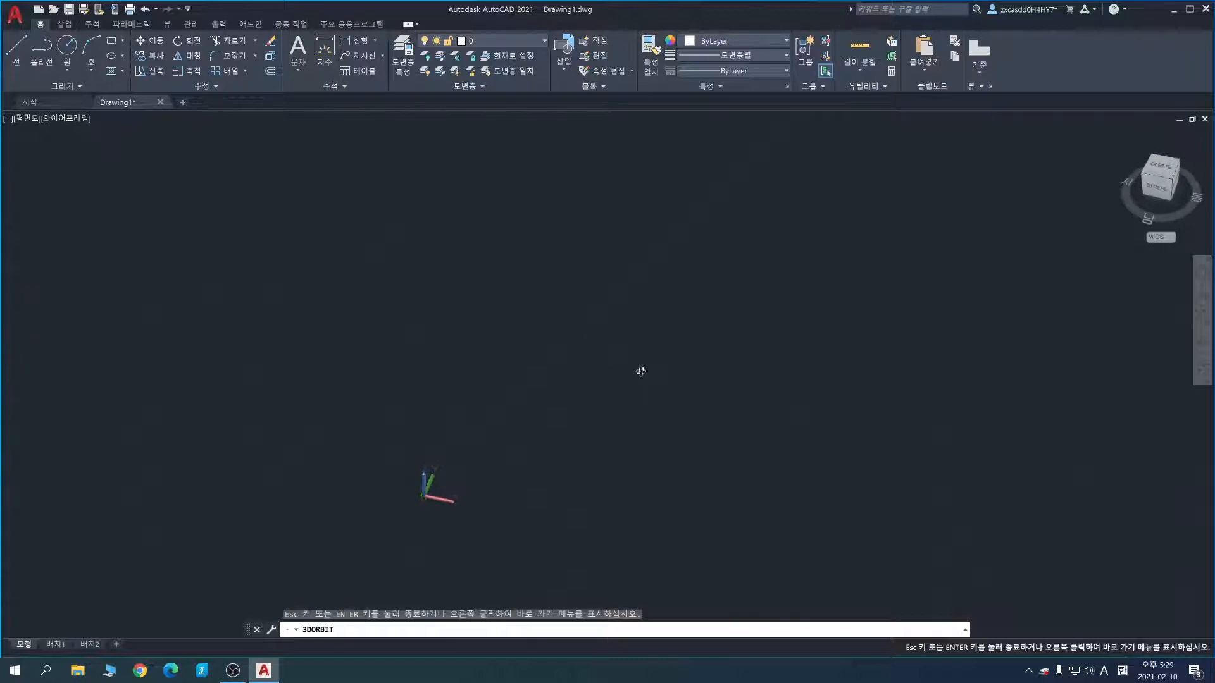
key(Escape)
middle_drag(668, 426, 629, 325)
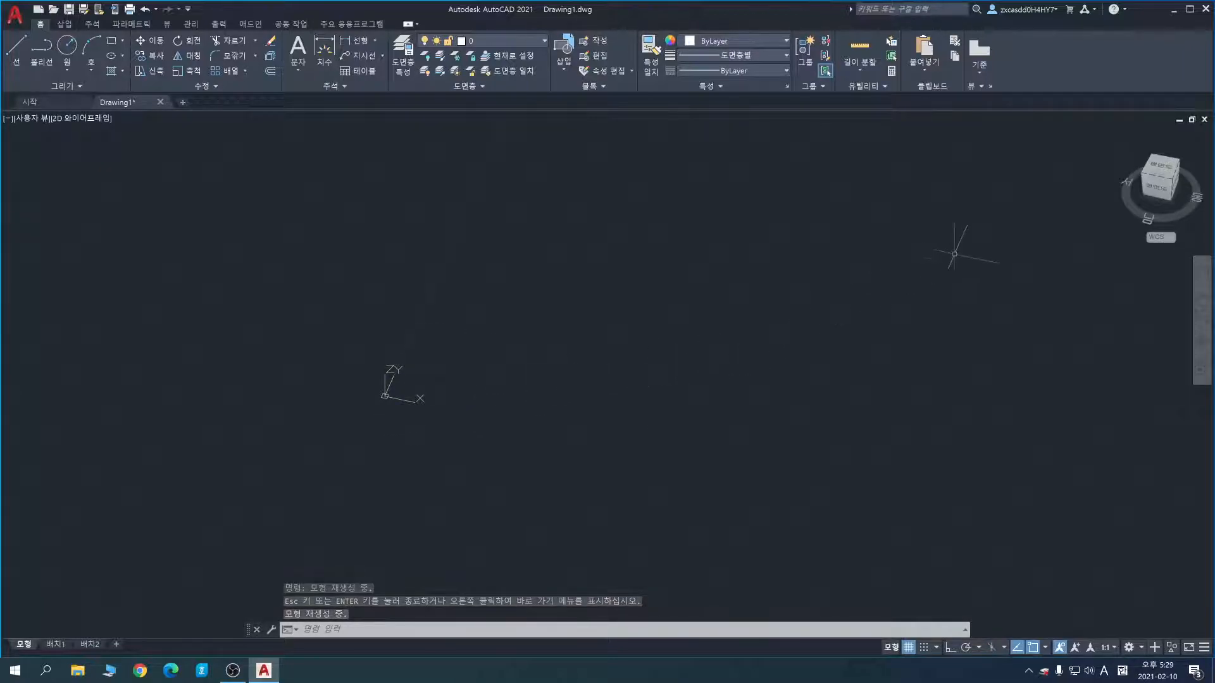
Step: Return the drawing to the top plan view with the origin in sight
click(1164, 167)
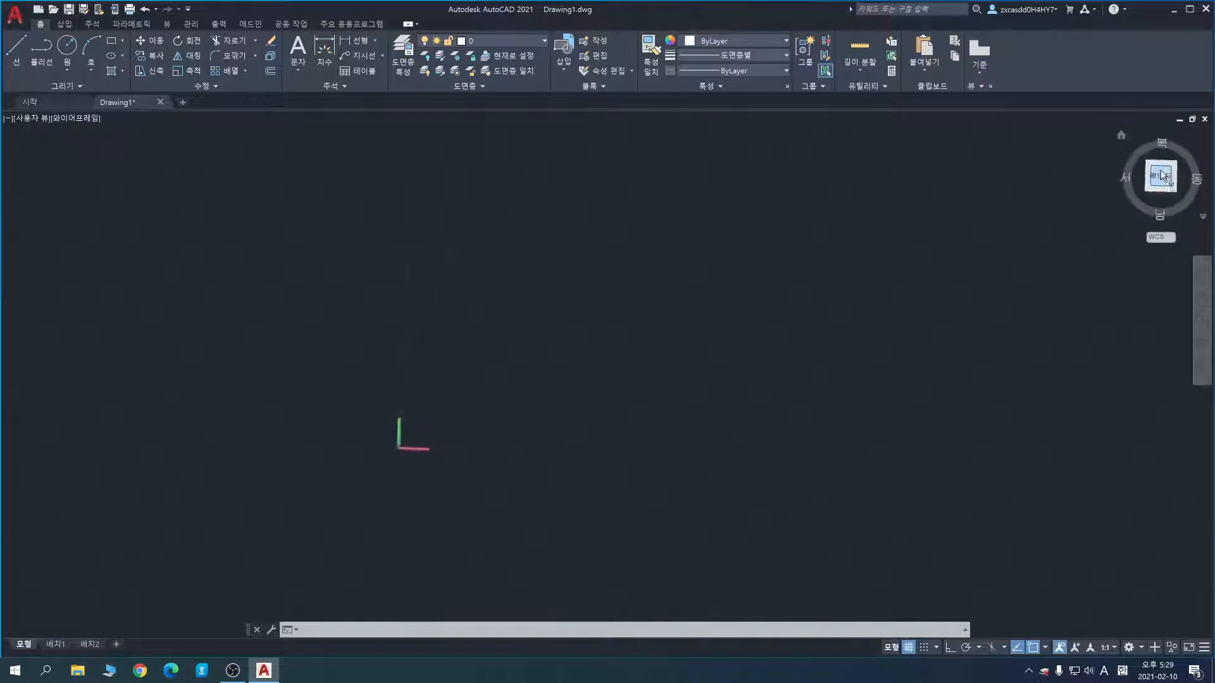
scroll(791, 317, down, 8)
scroll(866, 318, down, 5)
scroll(951, 289, up, 5)
scroll(650, 316, down, 4)
middle_drag(763, 311, 678, 382)
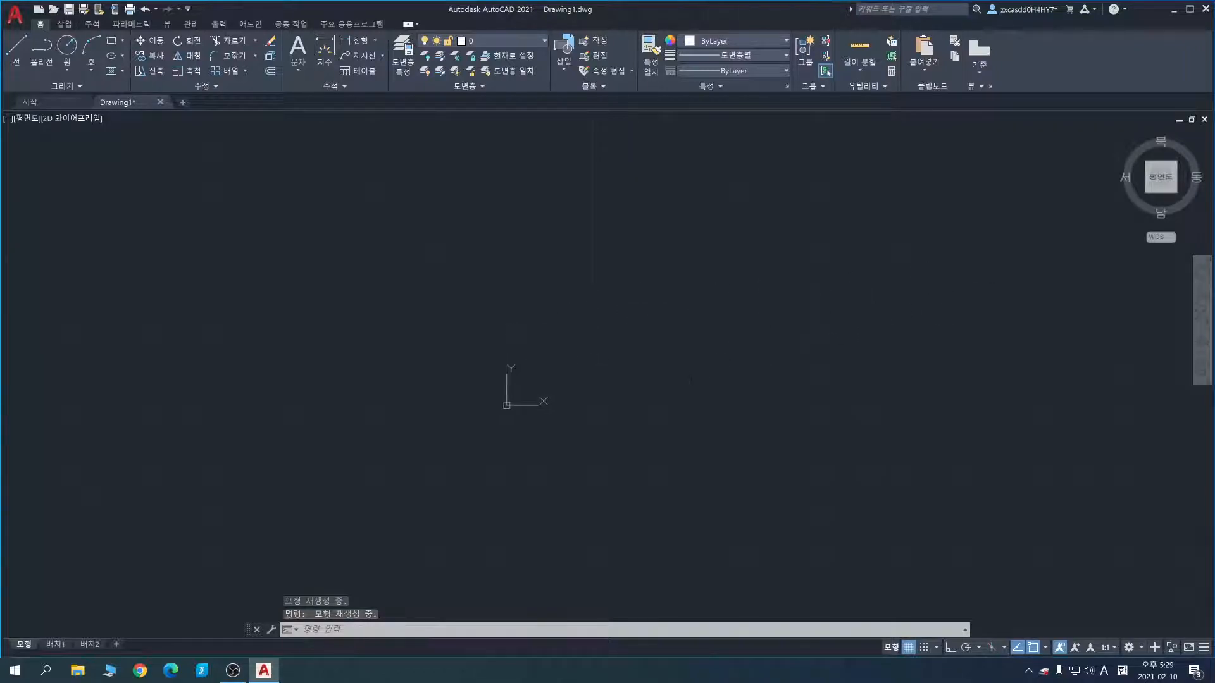
scroll(658, 369, up, 3)
mouse_move(598, 352)
middle_down()
mouse_move(639, 384)
mouse_move(577, 416)
mouse_move(584, 335)
middle_up()
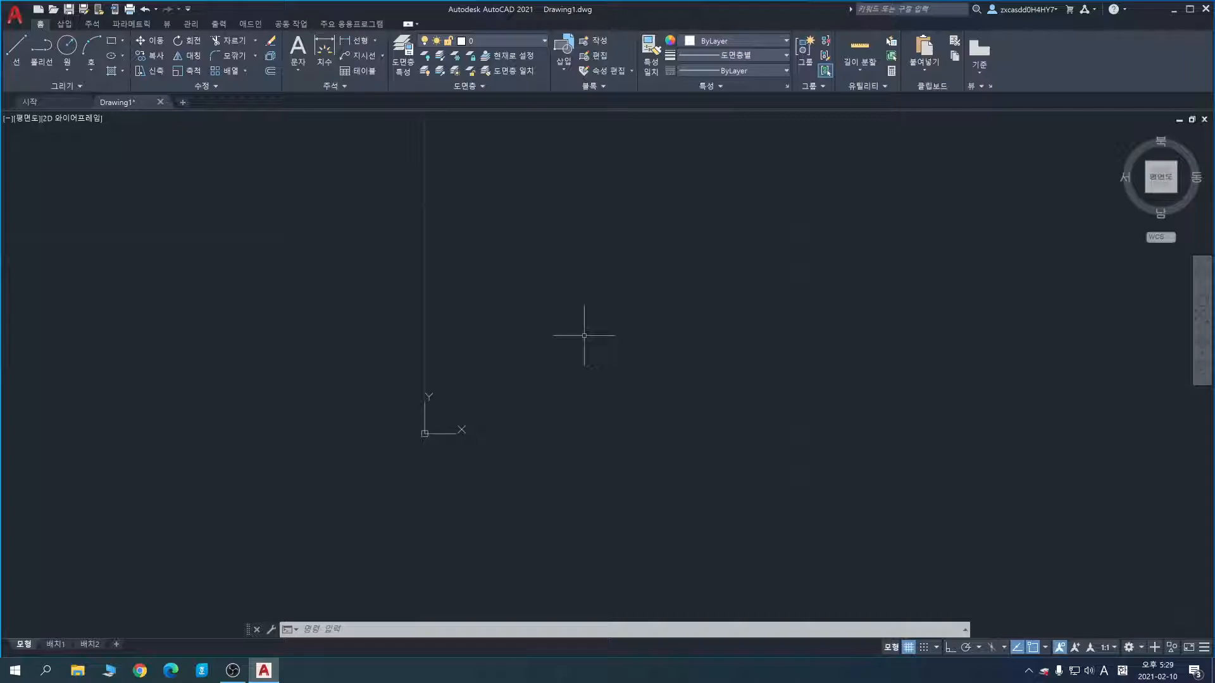
key(Escape)
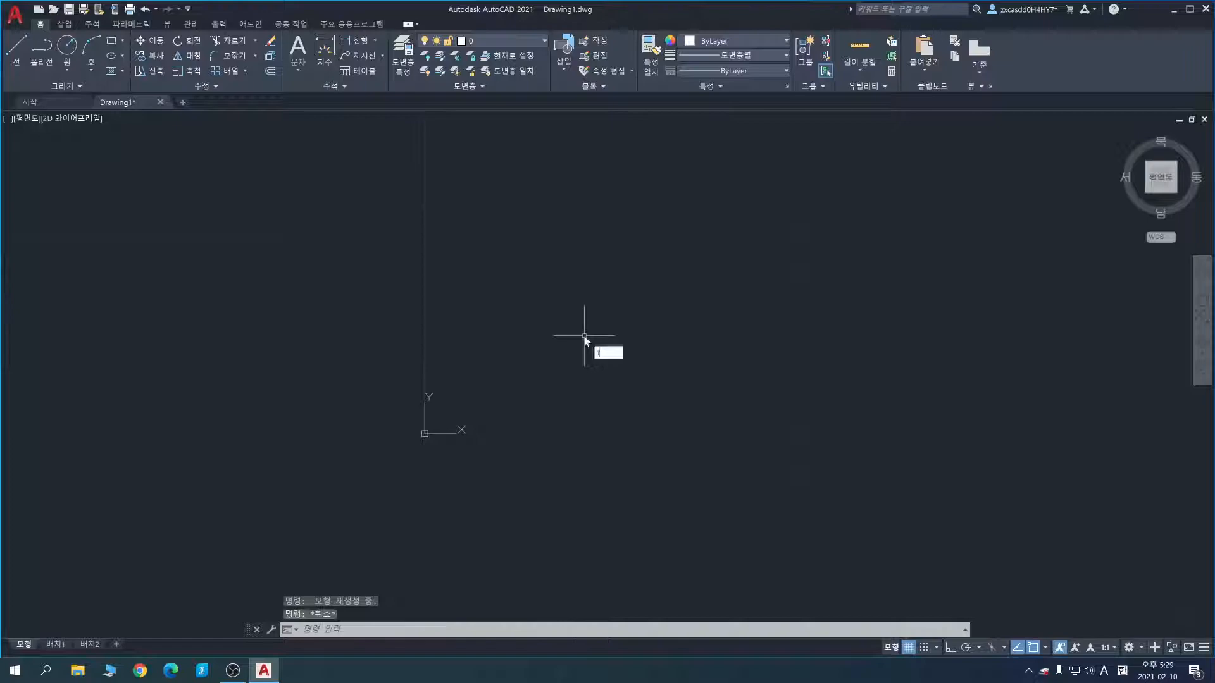
text(l)
key(Return)
key(Escape)
text(l)
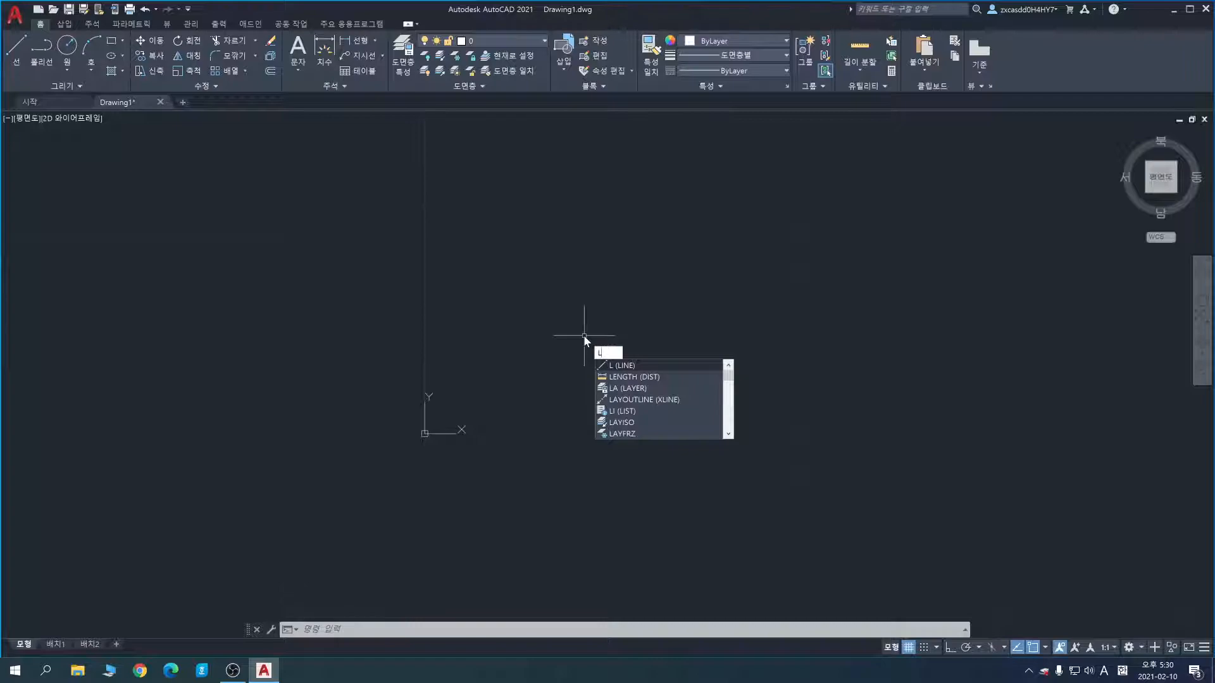
key(Escape)
Step: Draw a horizontal line 500 units long to the right from 0,0 with Ortho mode on
text(l)
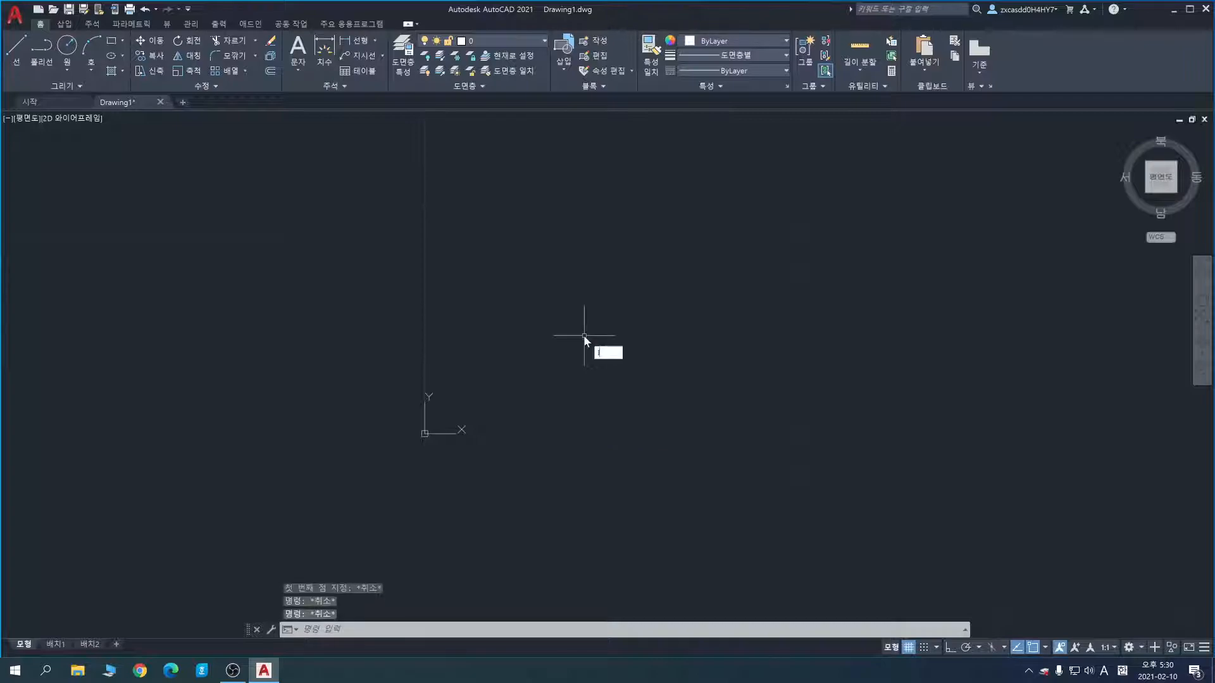
key(Return)
scroll(584, 335, down, 5)
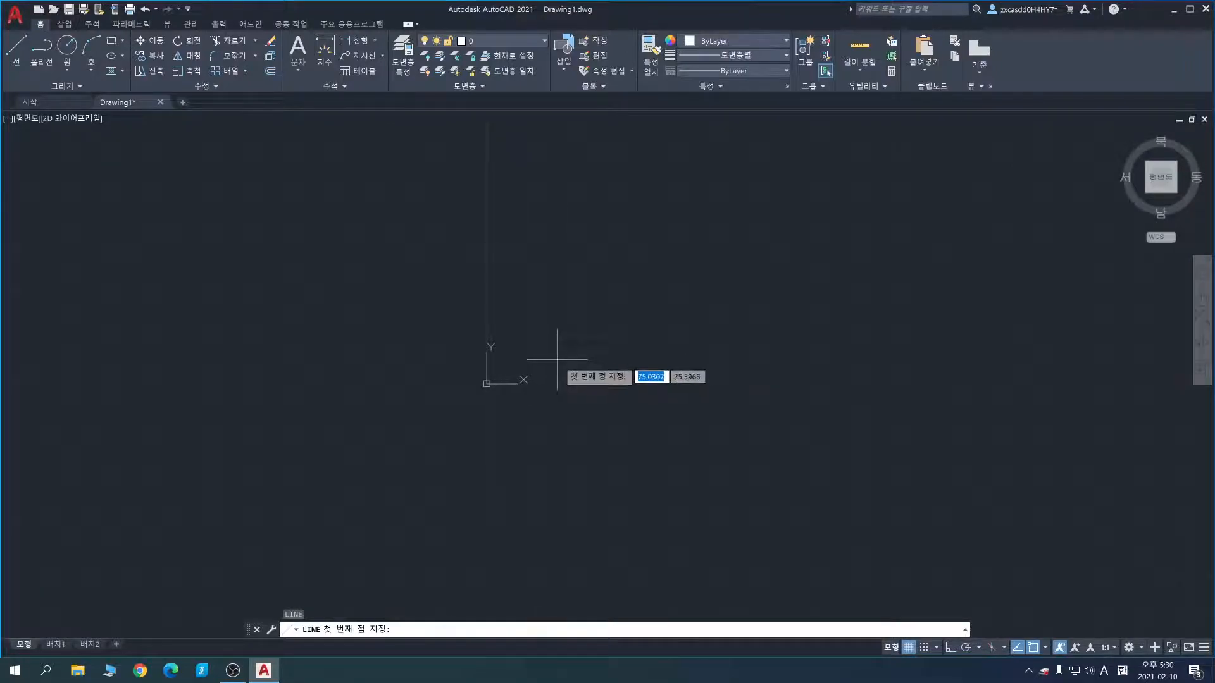
text(0)
key(Tab)
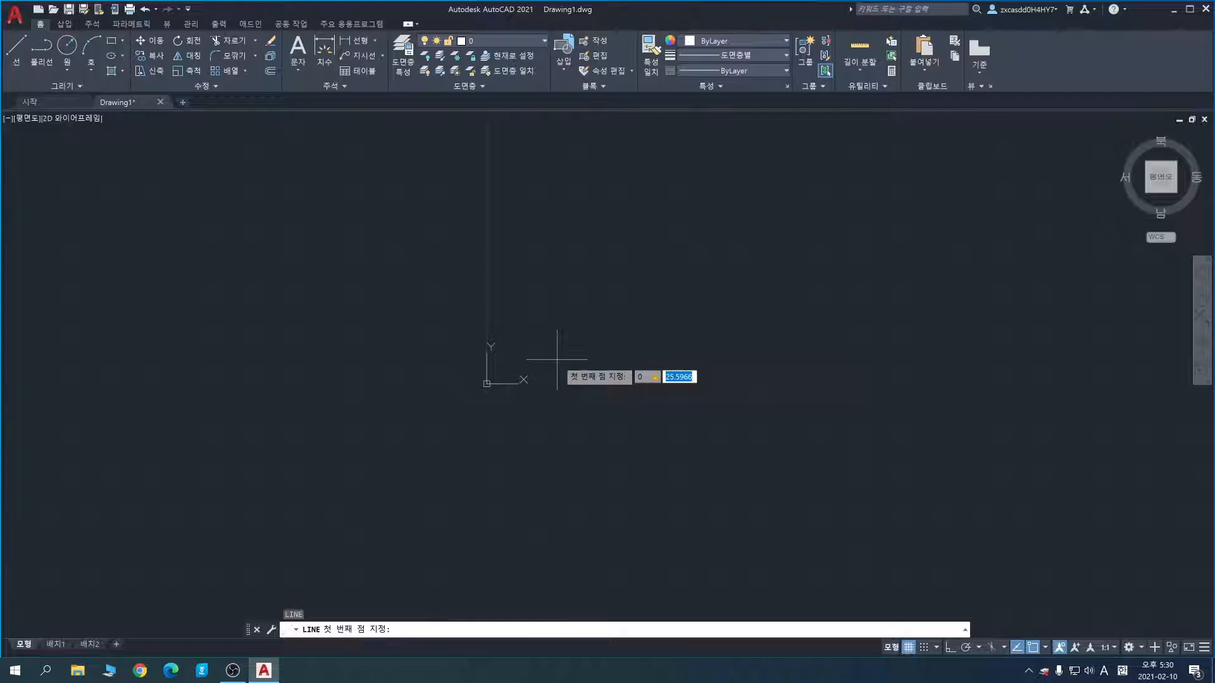
text(0)
key(Return)
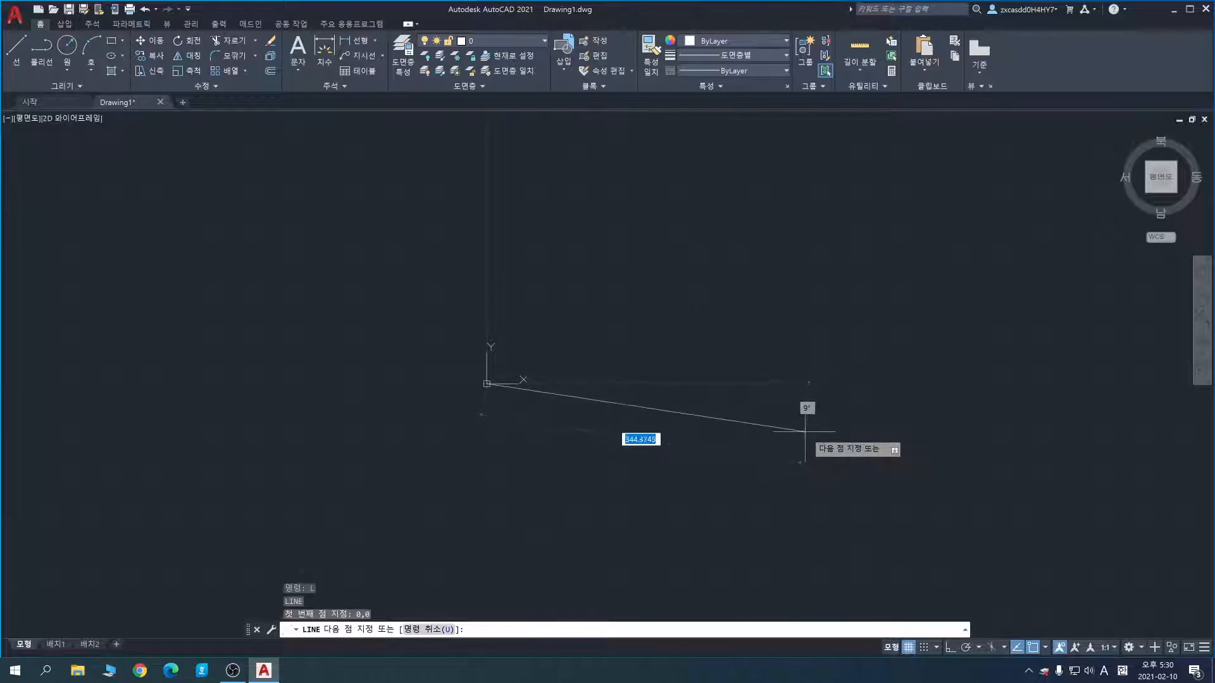
key(F8)
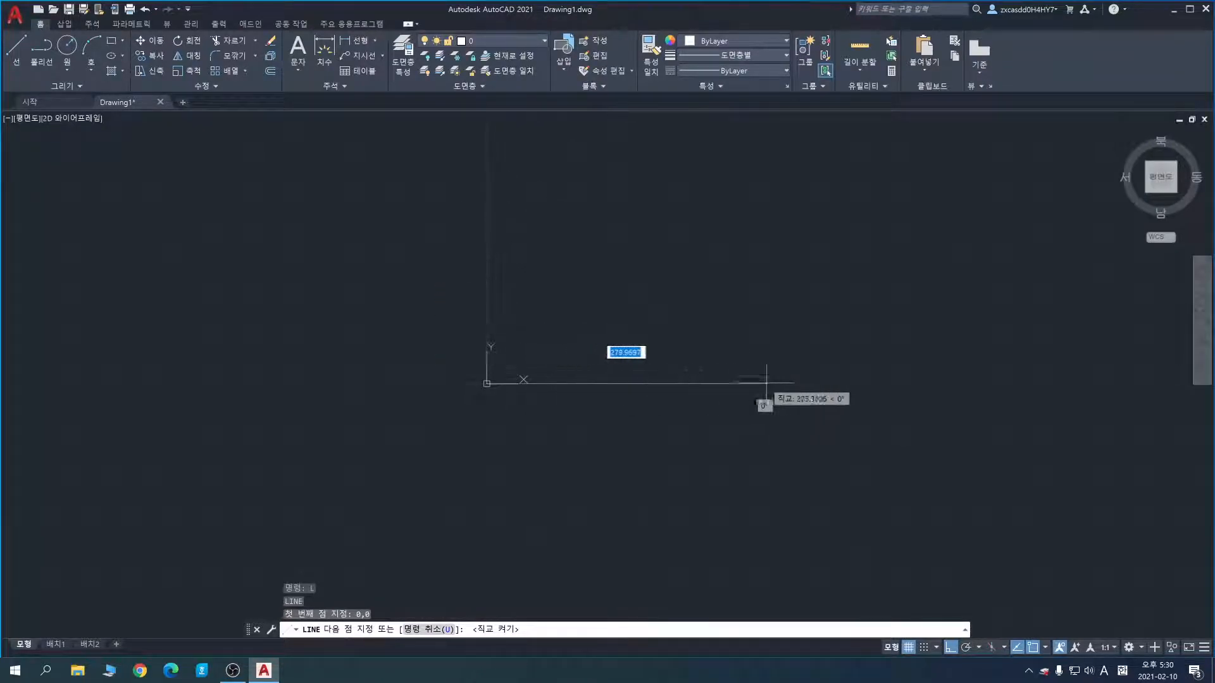
text(500)
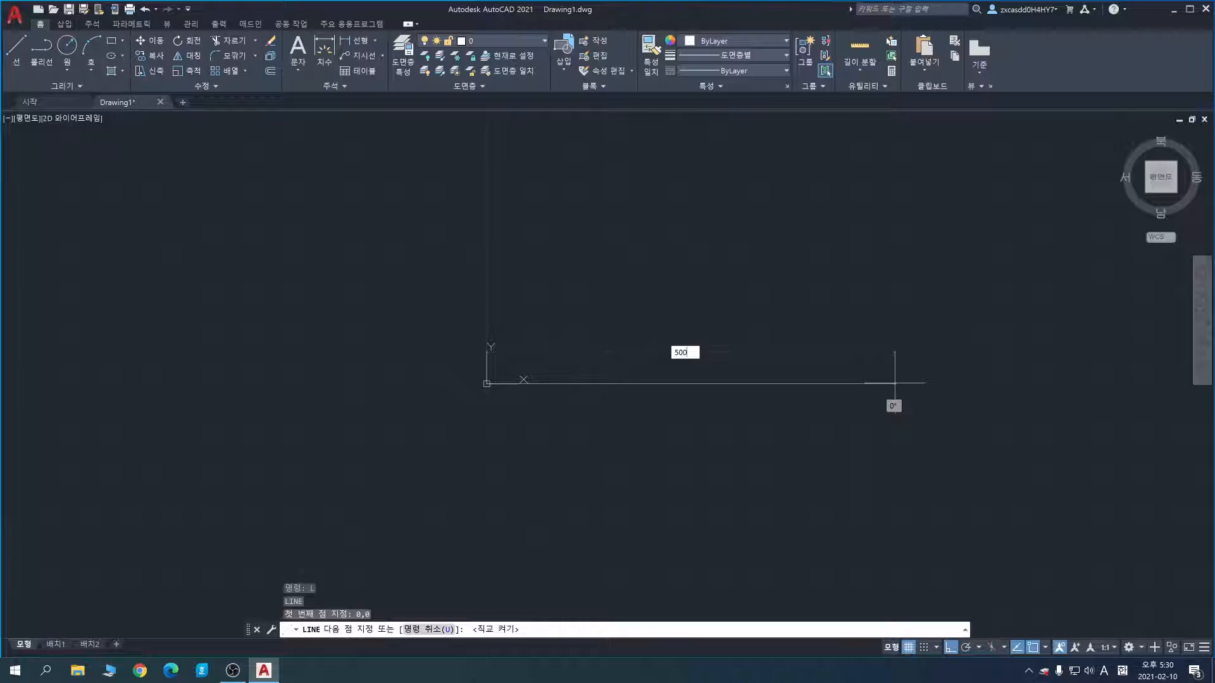
key(Return)
Step: Complete the rectangular outline with segments of 10 upward, 500 back to the left and 10 down to the origin
text(10)
key(Return)
text(500)
key(Return)
text(50)
key(Return)
key(Escape)
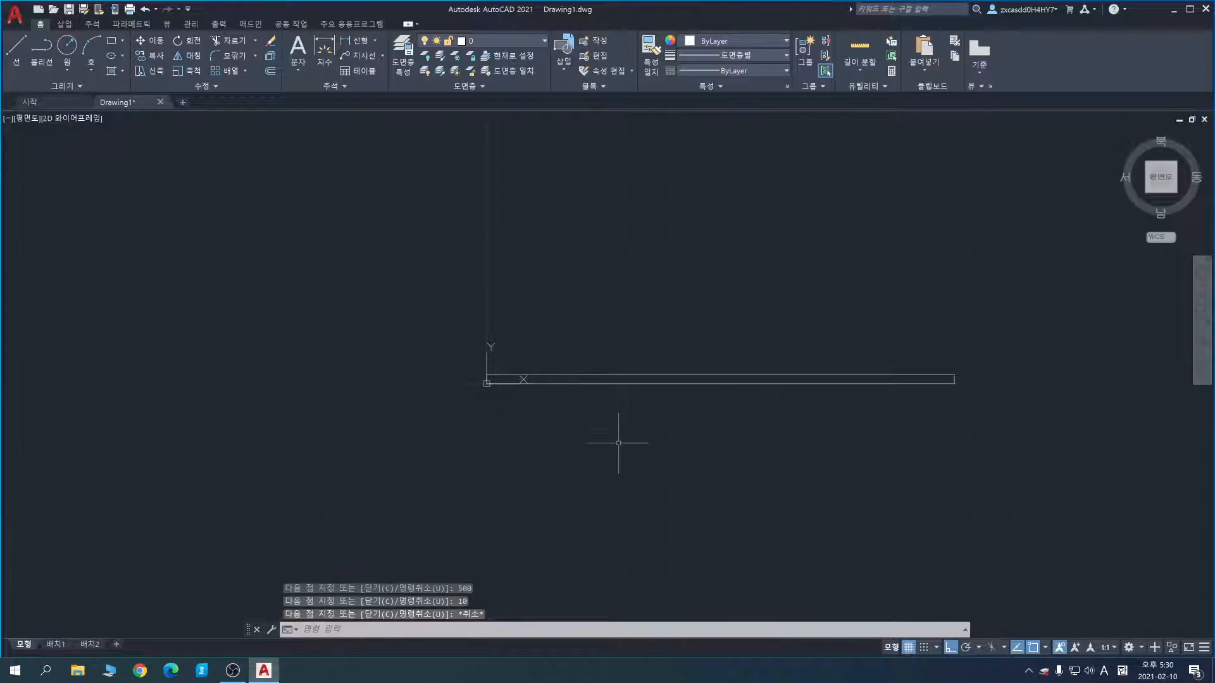
Step: Undo the rectangular outline drawn with the Line command
scroll(791, 417, up, 2)
middle_drag(787, 415, 729, 430)
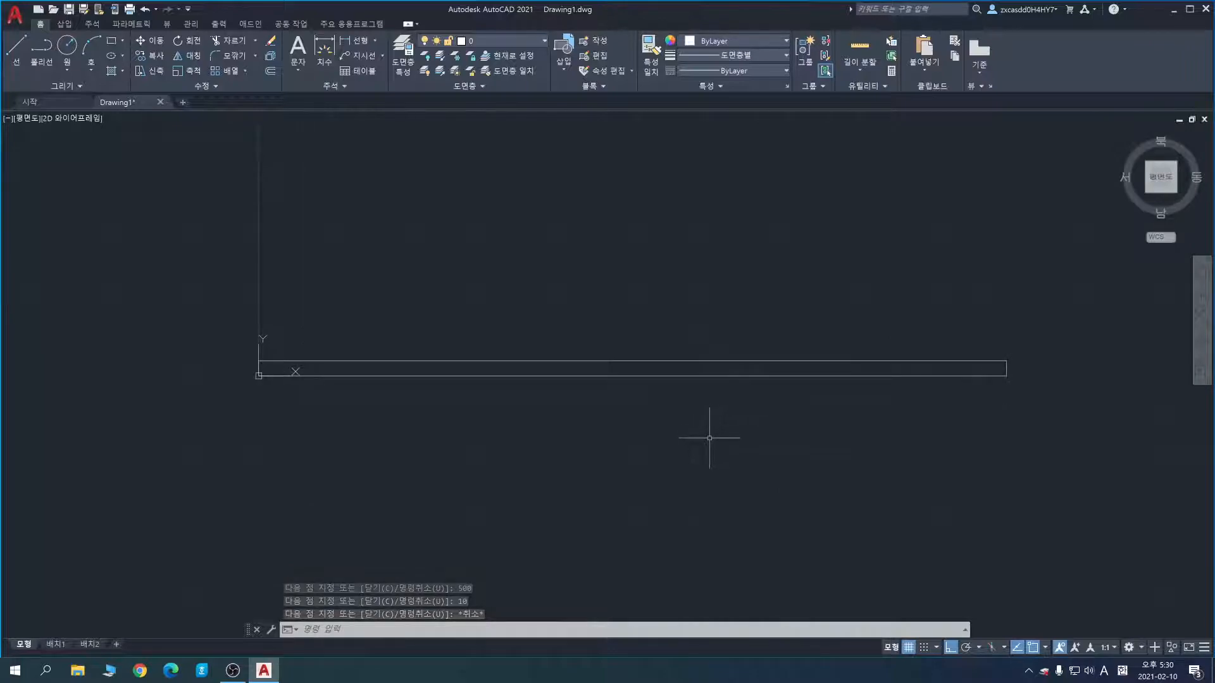
key(ctrl+z)
key(ctrl+z)
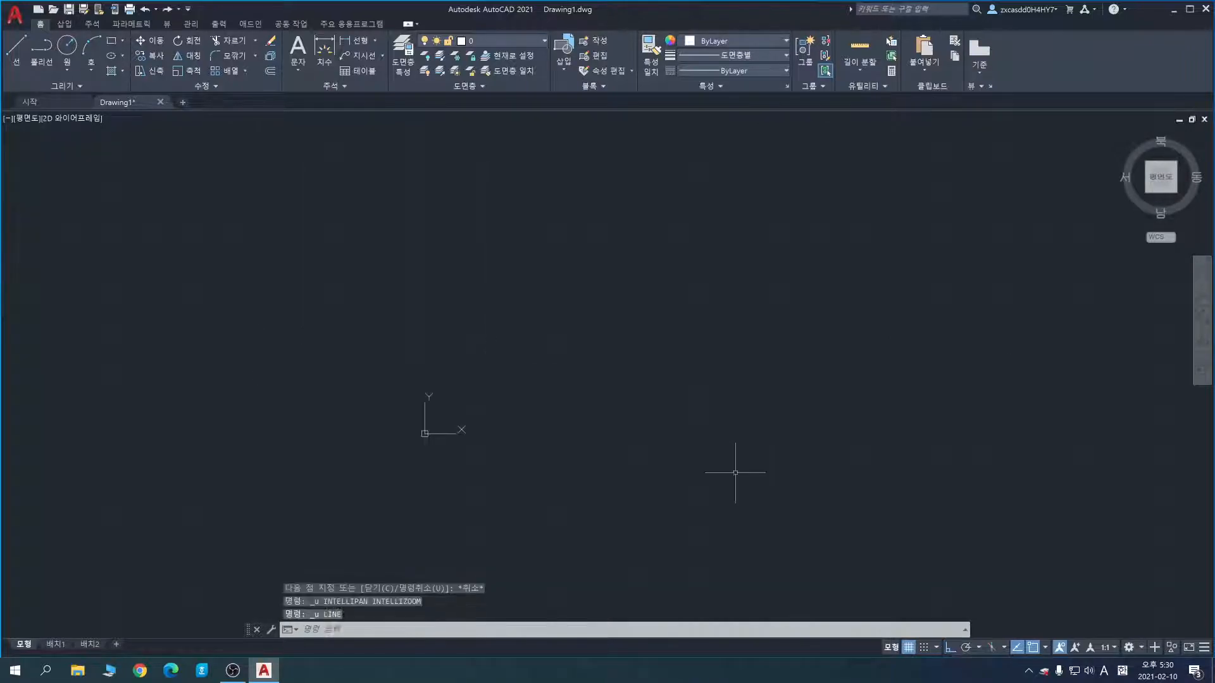
Step: Start a line at 0,0 and draw a 500-unit segment horizontally to the right with Ortho mode on
scroll(781, 453, down, 8)
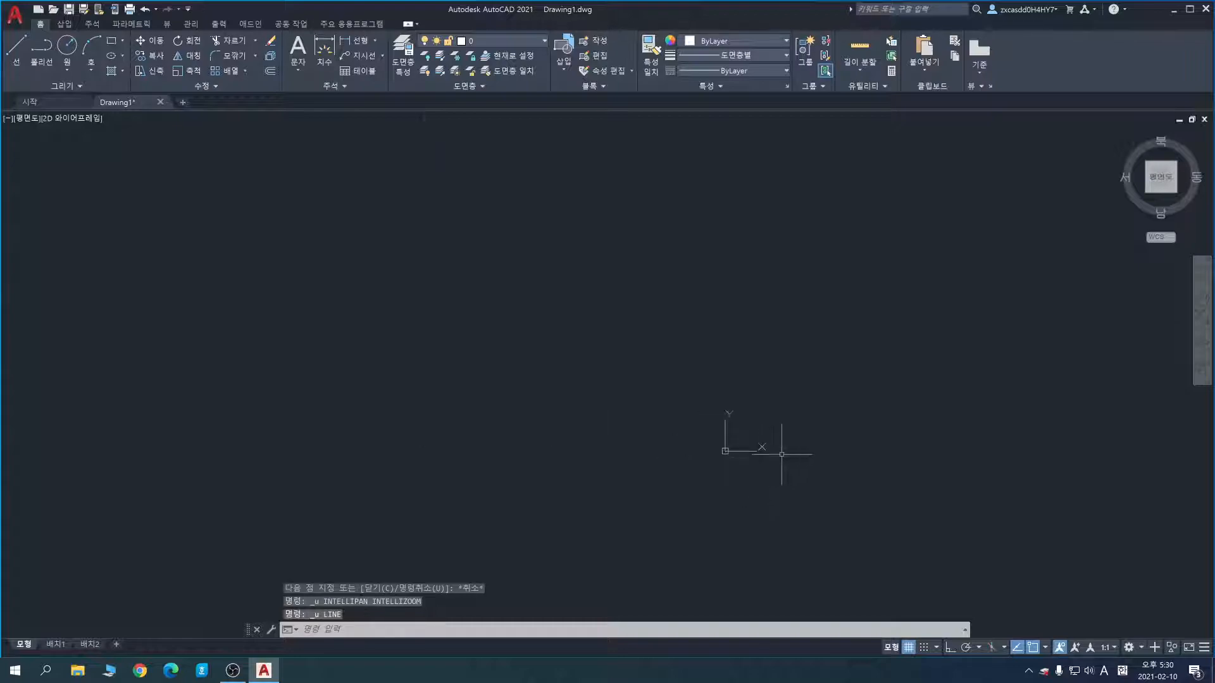
middle_drag(843, 445, 689, 397)
scroll(730, 420, up, 2)
text(l)
key(Return)
text(0,0)
key(Return)
key(F8)
text(500)
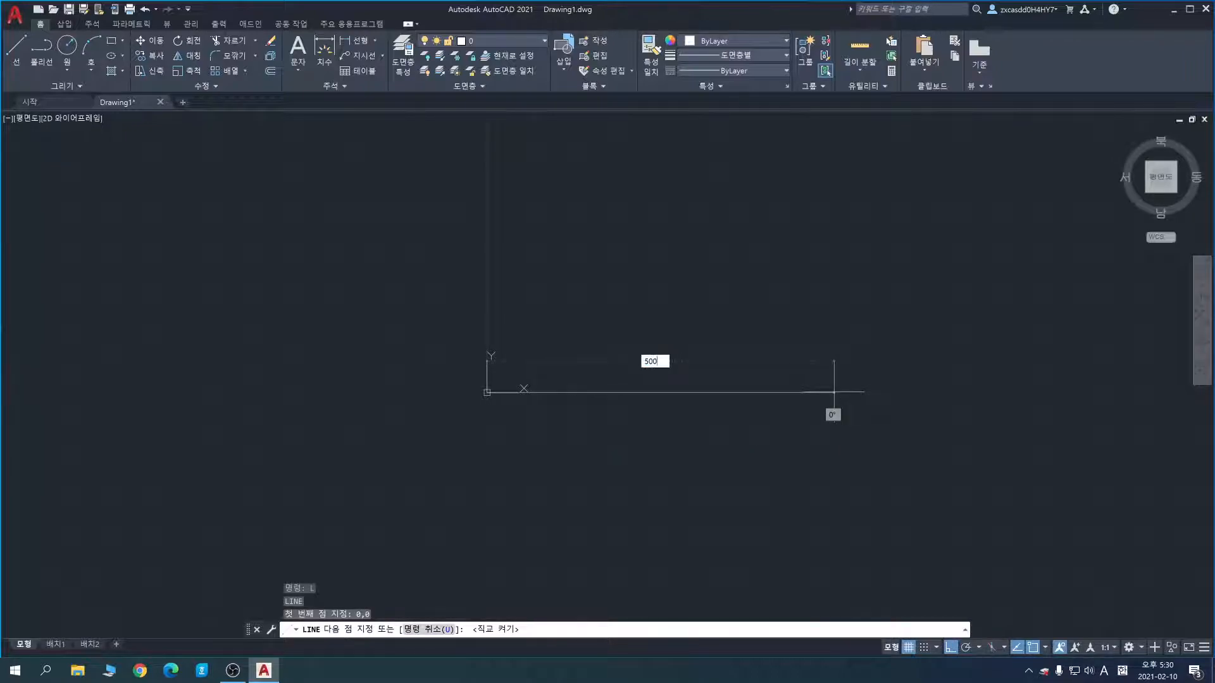
key(Return)
Step: Draw the remaining sides of the rectangle: 10 upward, 500 to the left and 10 down to the origin
text(10)
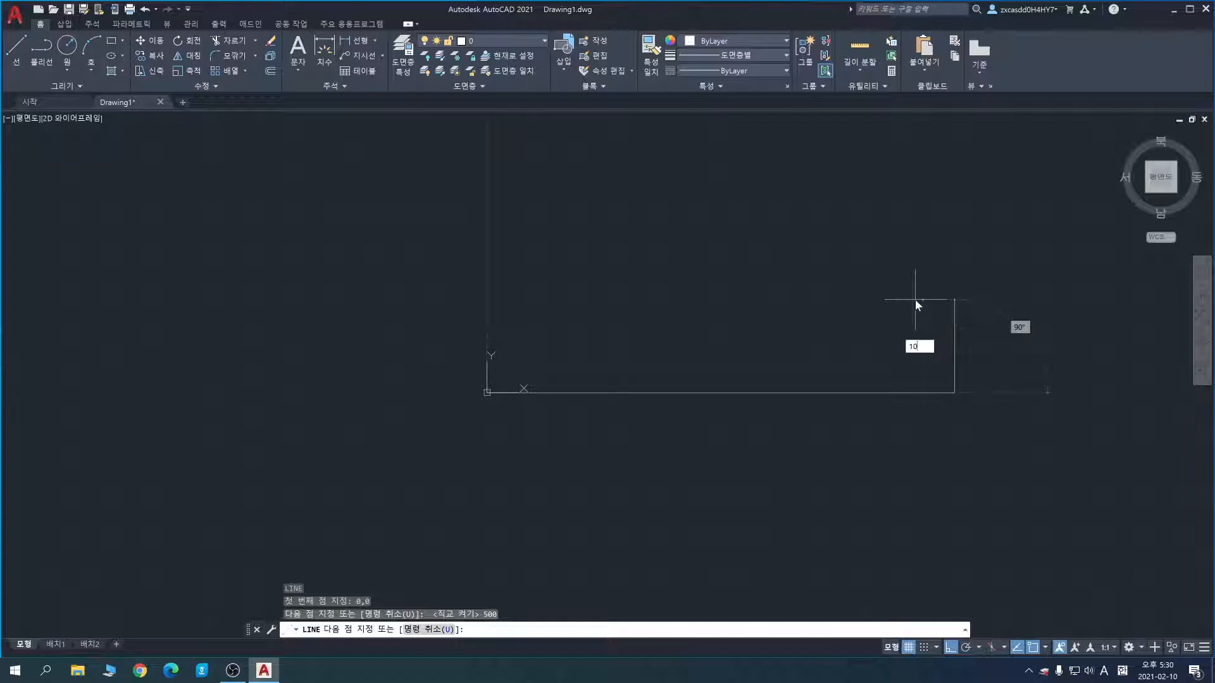
key(Return)
text(500)
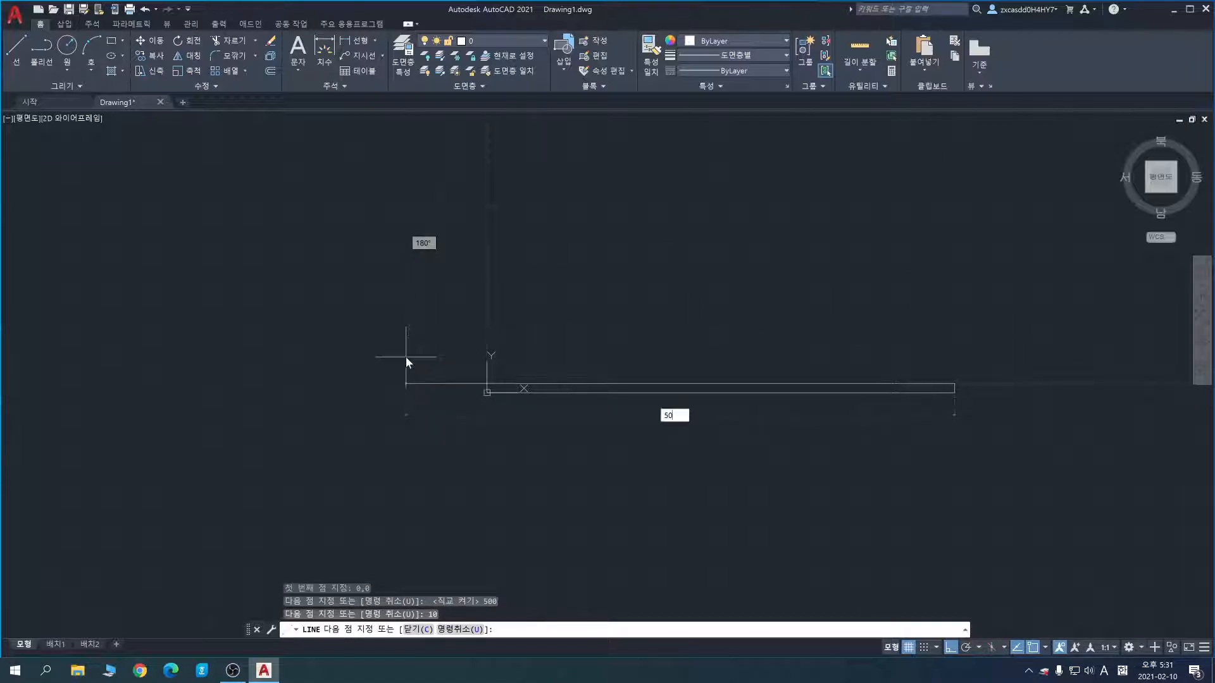
key(Return)
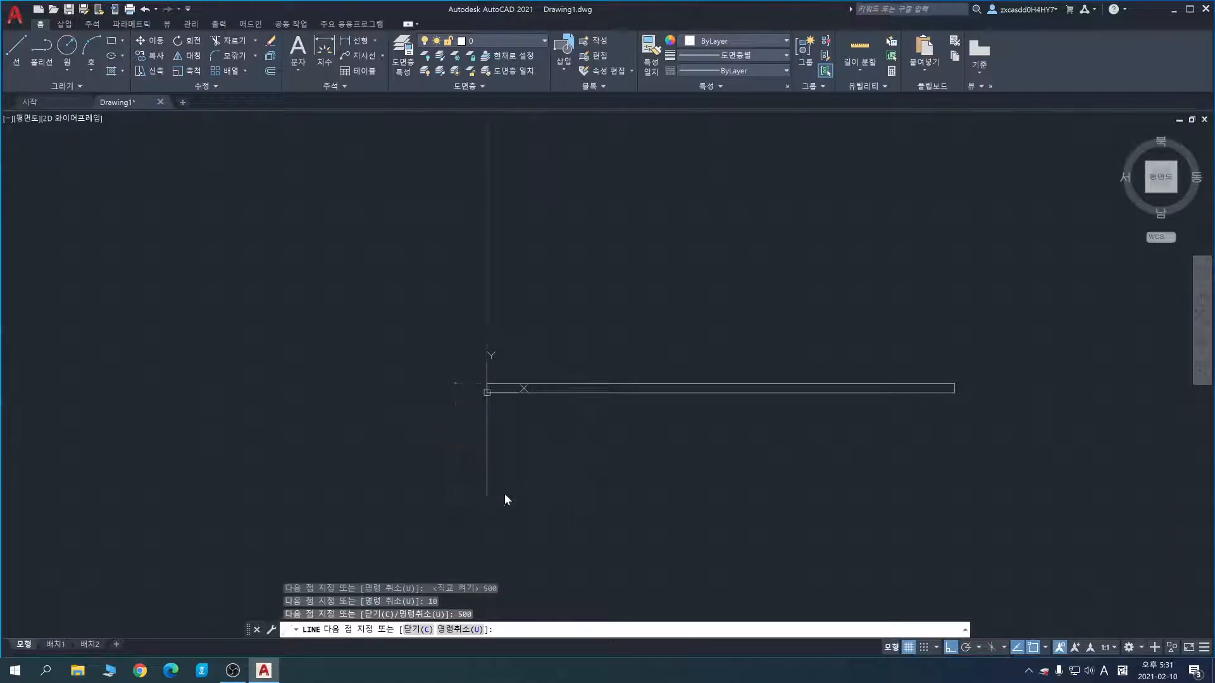
key(Escape)
Step: Select the rectangle's lower, upper and right edges one by one to check whether they are separate objects
scroll(706, 444, up, 2)
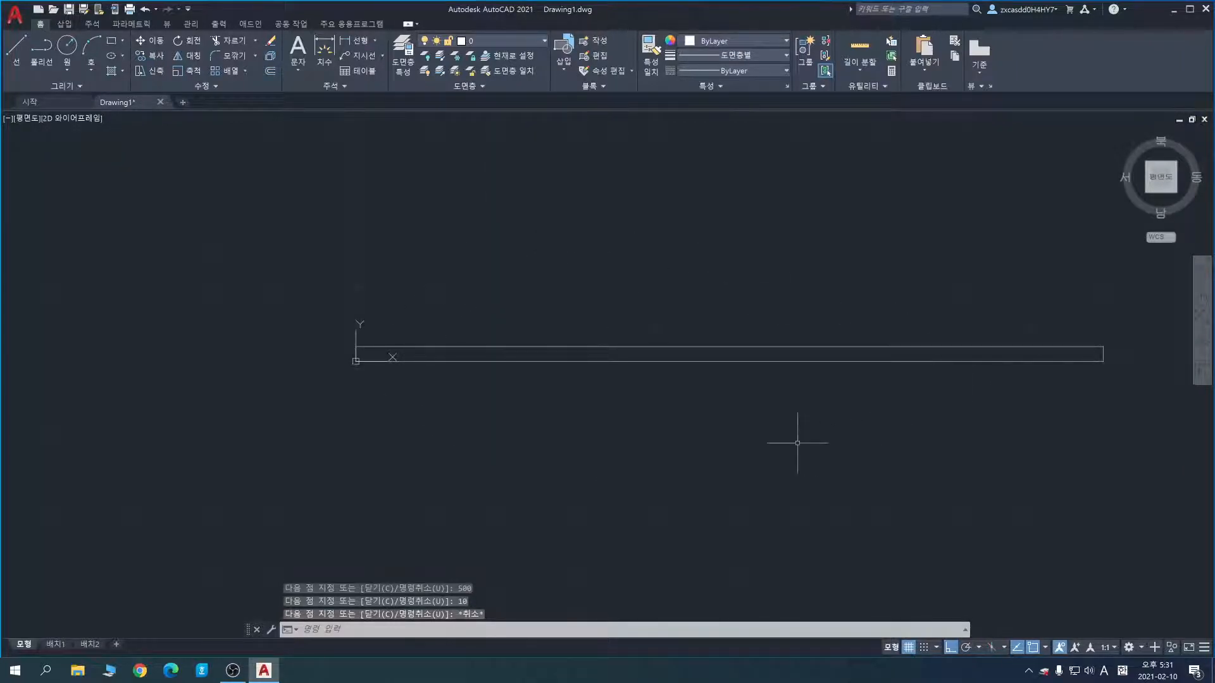
middle_drag(805, 428, 761, 454)
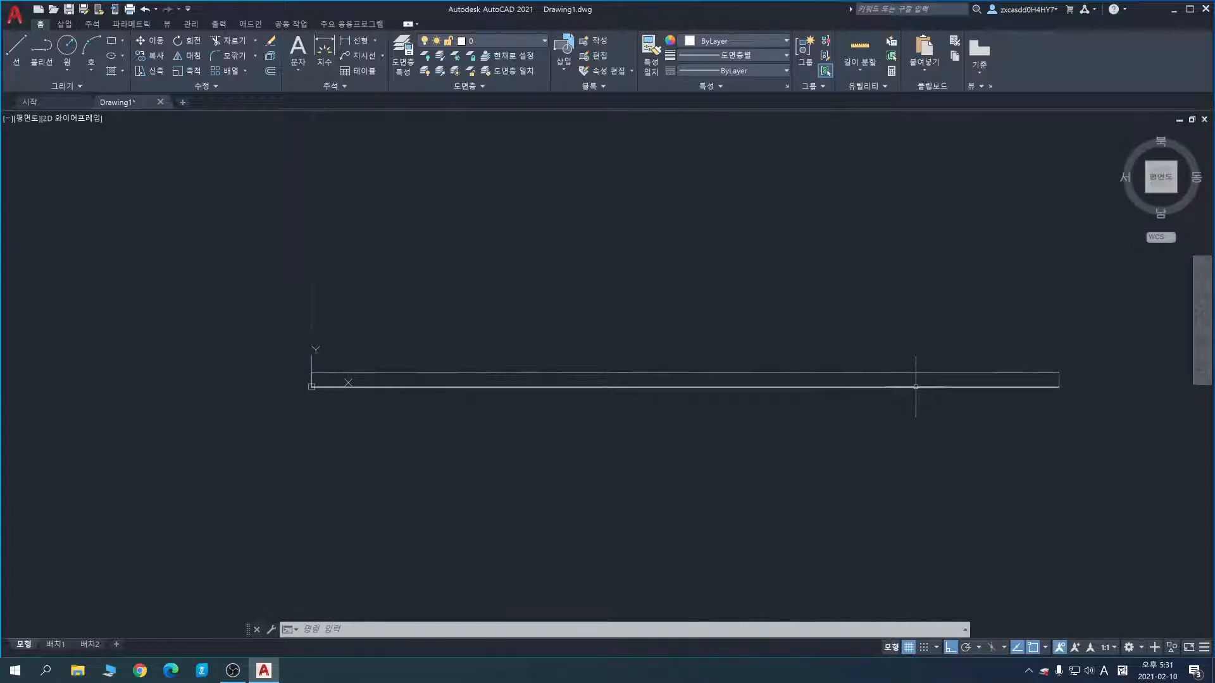
click(827, 387)
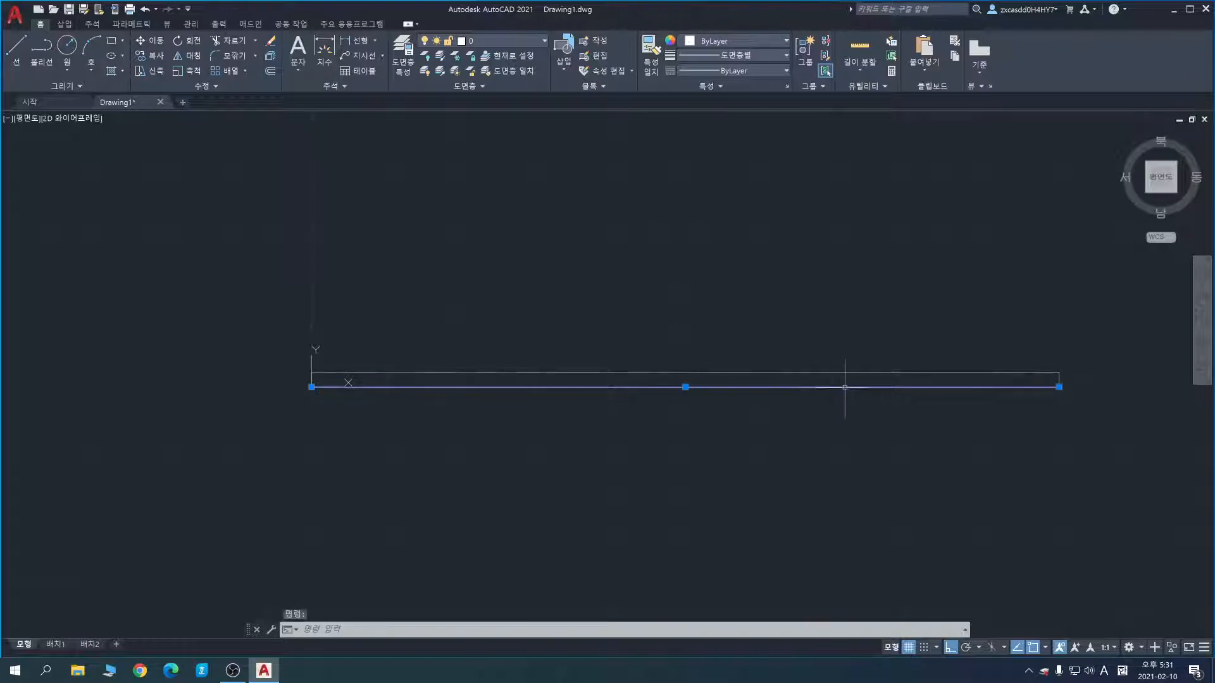
key(Escape)
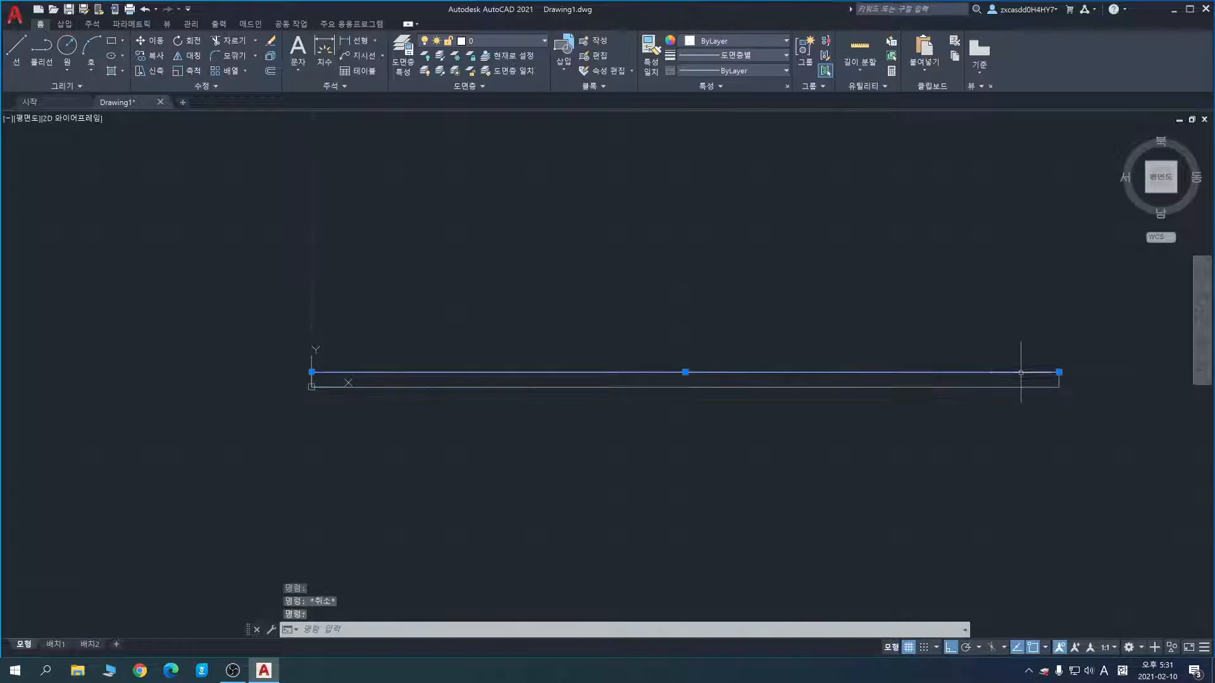
click(1058, 380)
key(Escape)
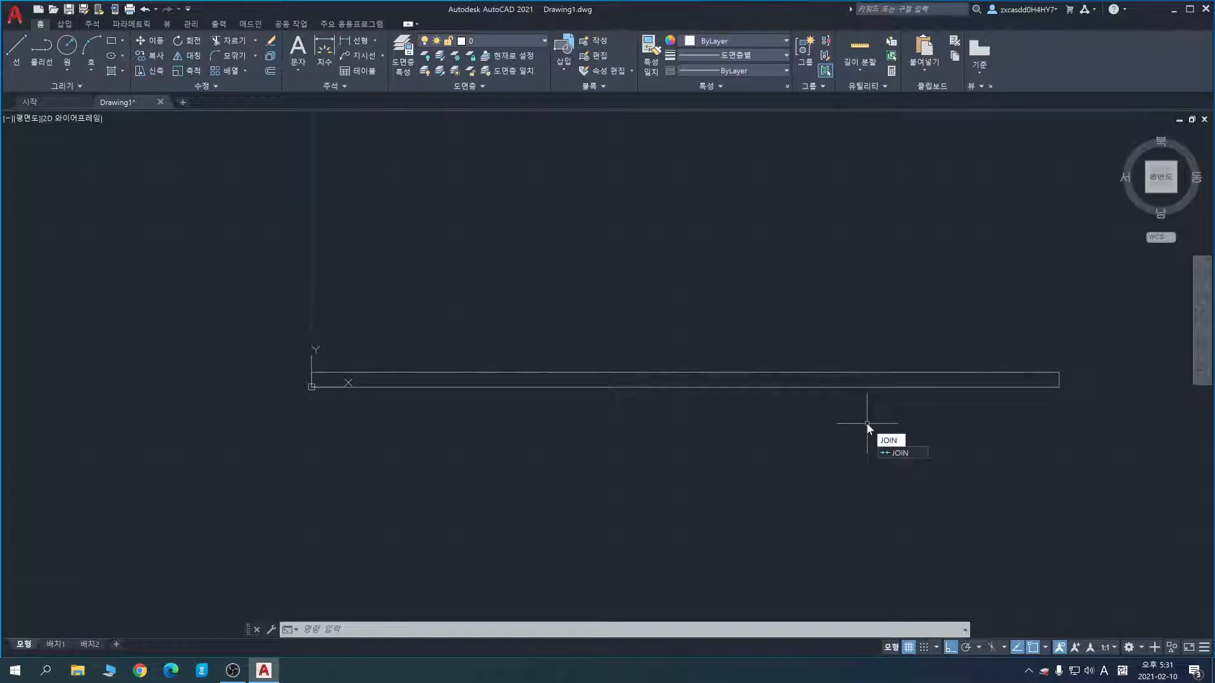
Step: Join the four separate lines of the 500 by 10 rectangle into a single polyline
key(Return)
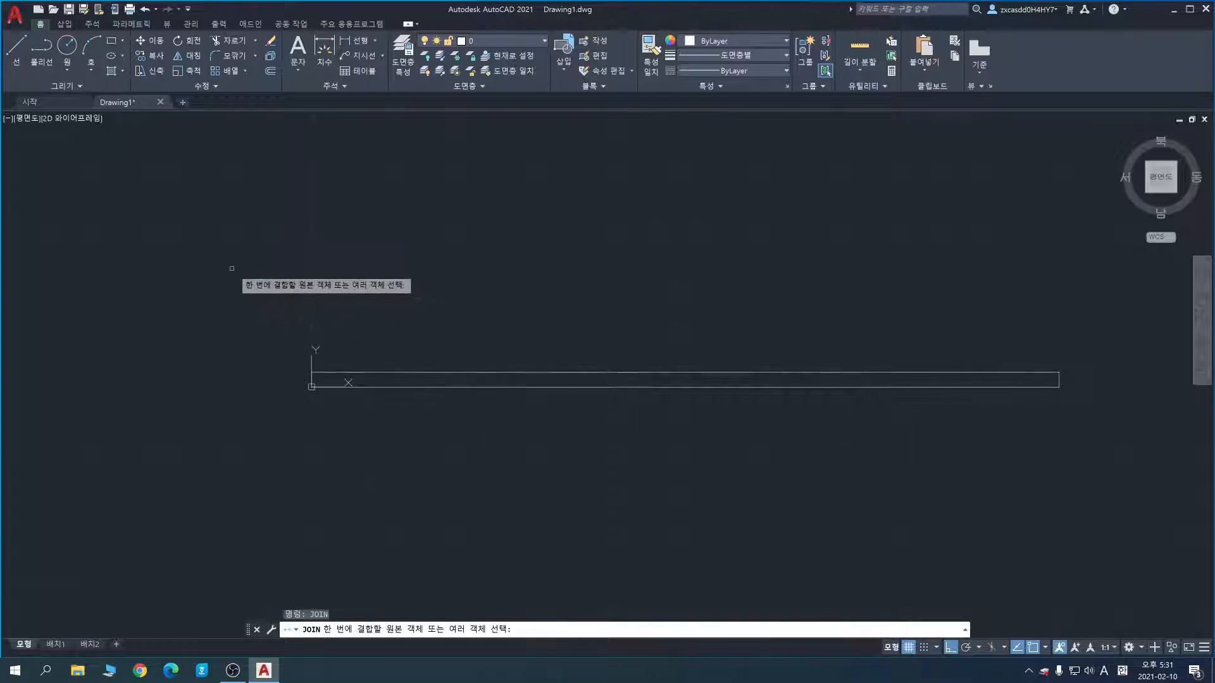
click(231, 268)
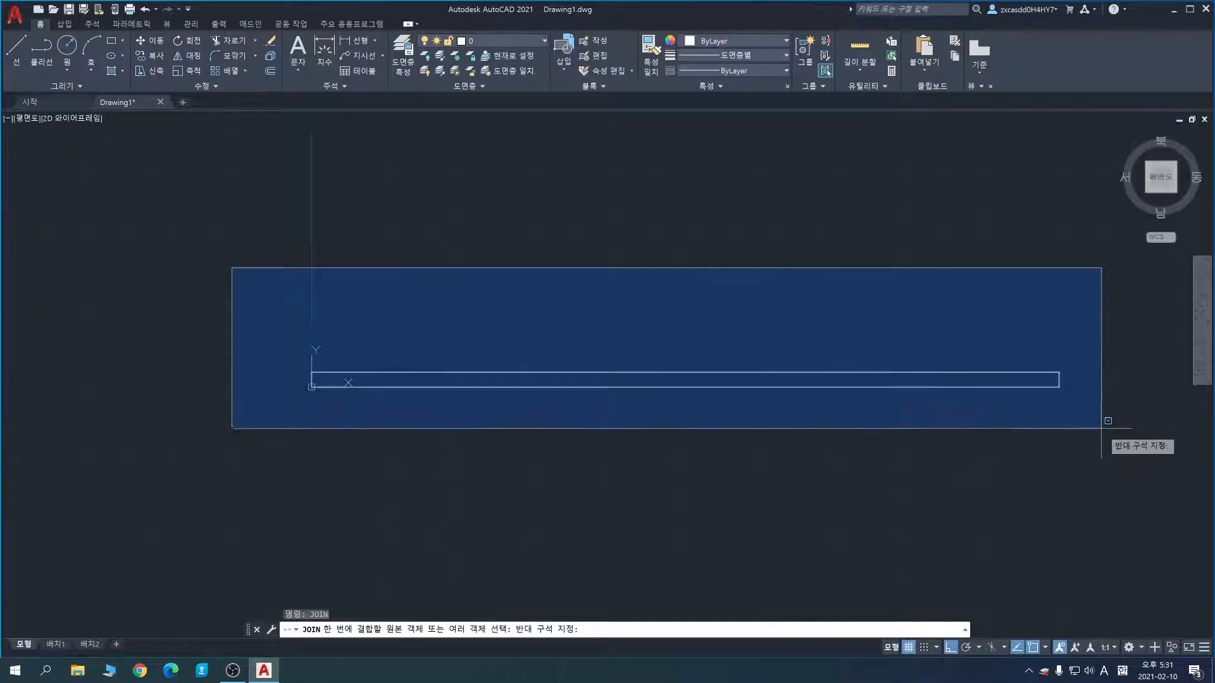
click(1121, 462)
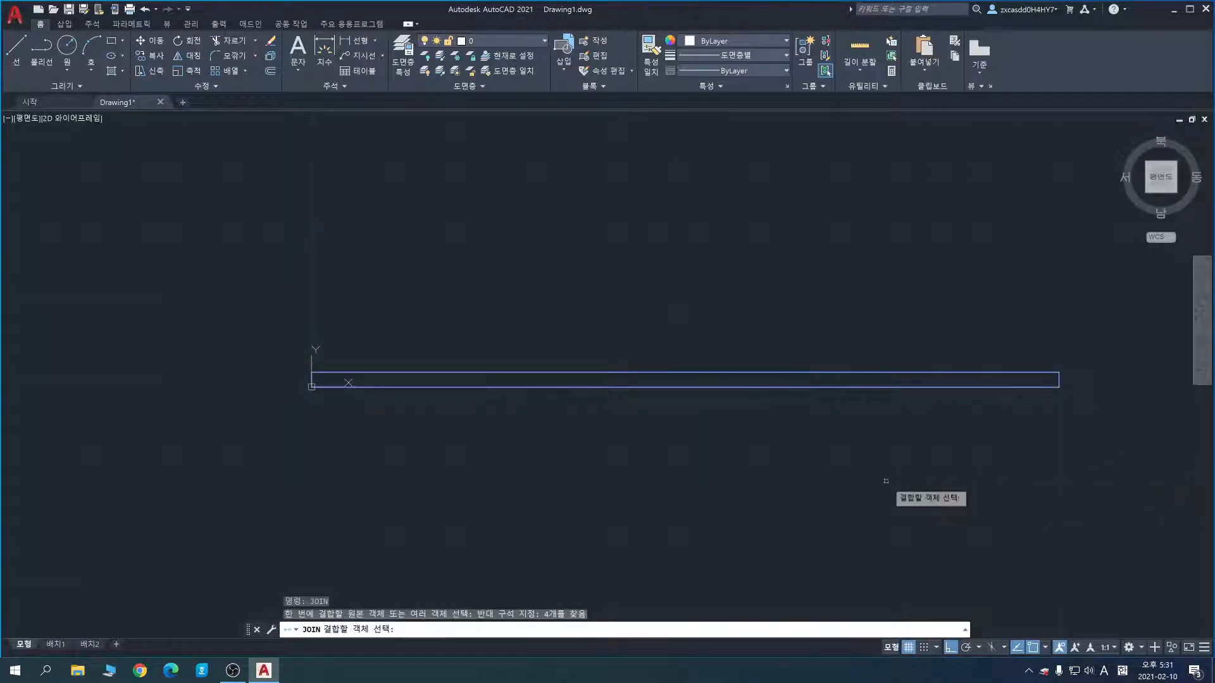
key(Return)
middle_drag(929, 406, 861, 416)
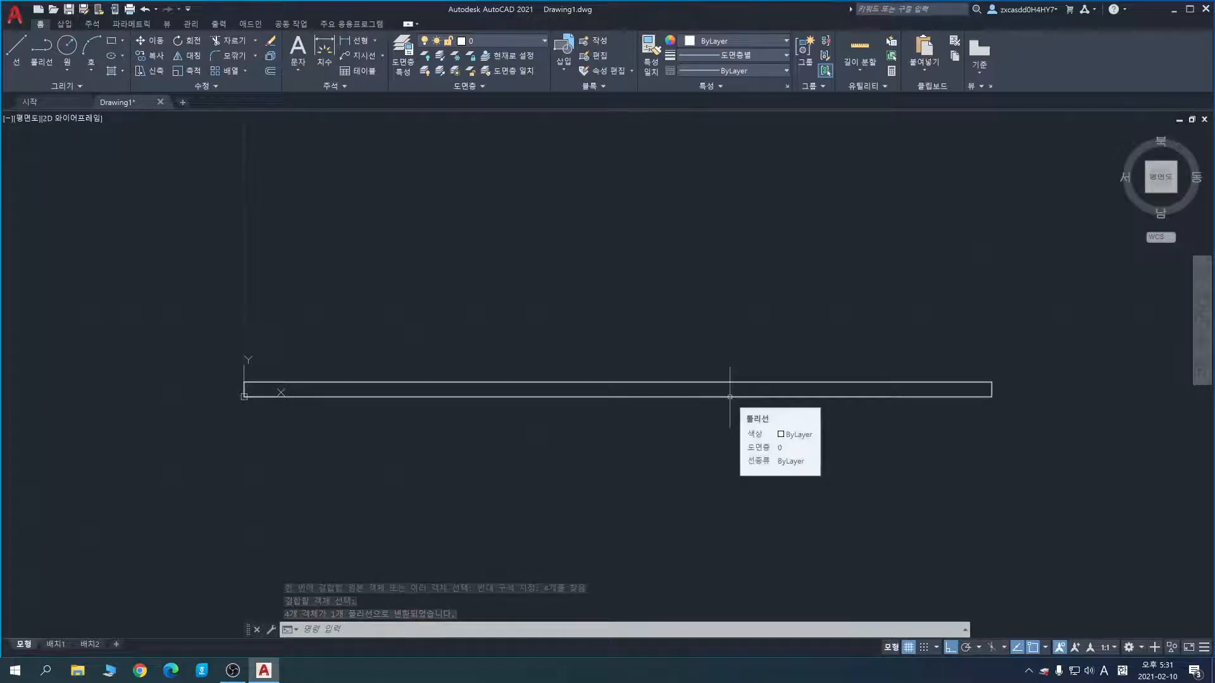
key(Escape)
middle_drag(718, 446, 717, 443)
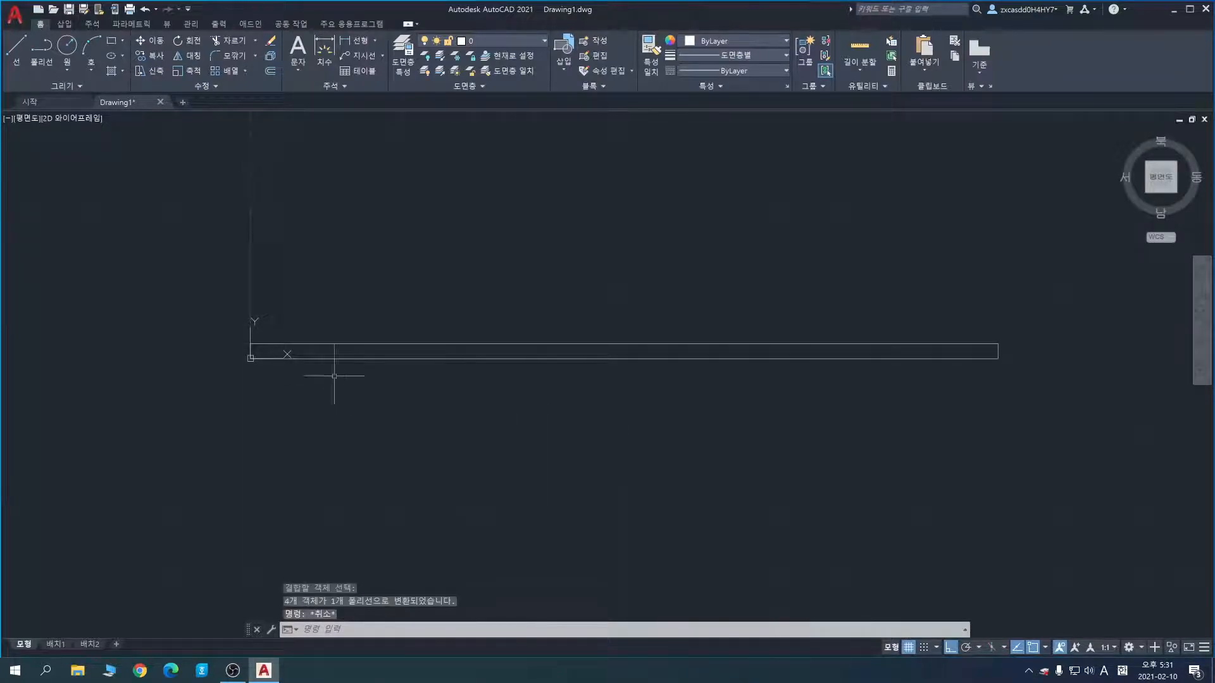
Step: Test window selection from left to right on the rectangle, enclosing it only partly and then completely
click(146, 223)
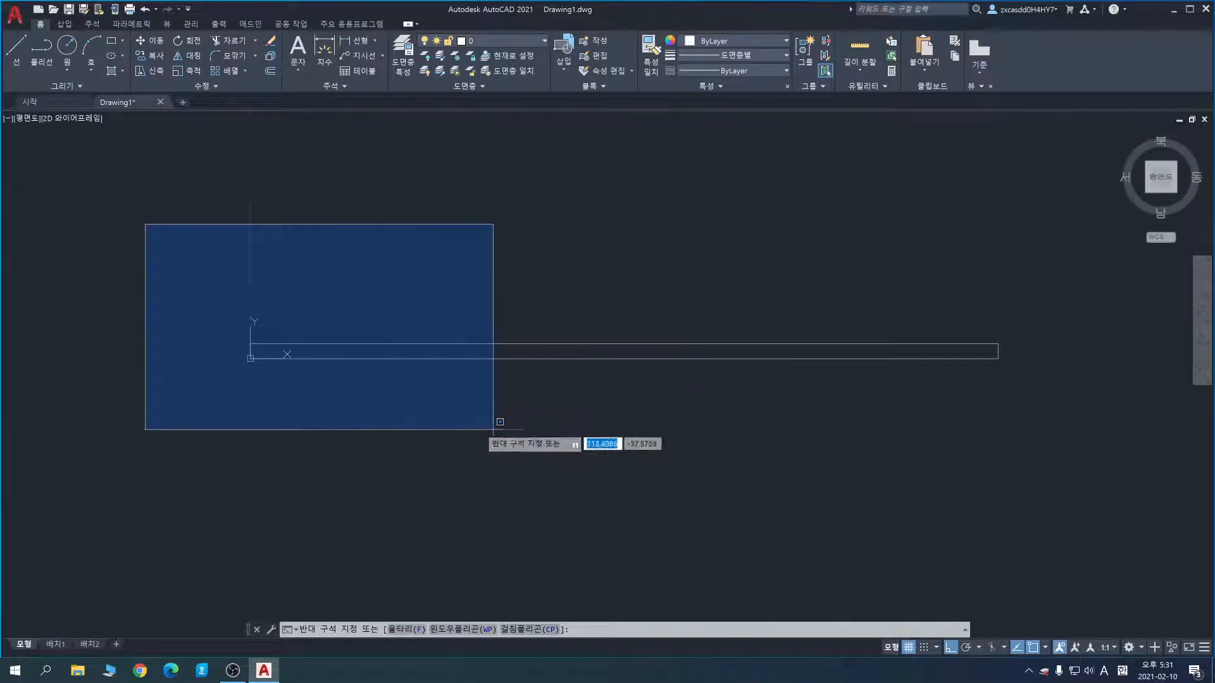
key(Escape)
click(175, 236)
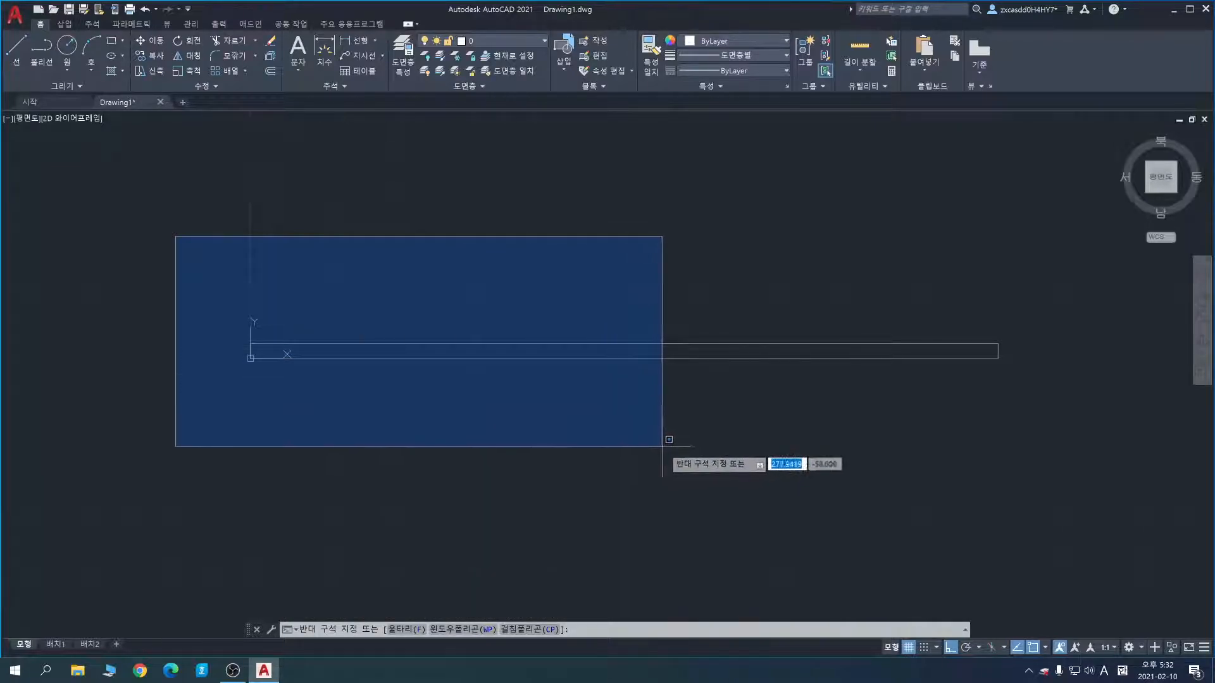
click(1041, 442)
key(Escape)
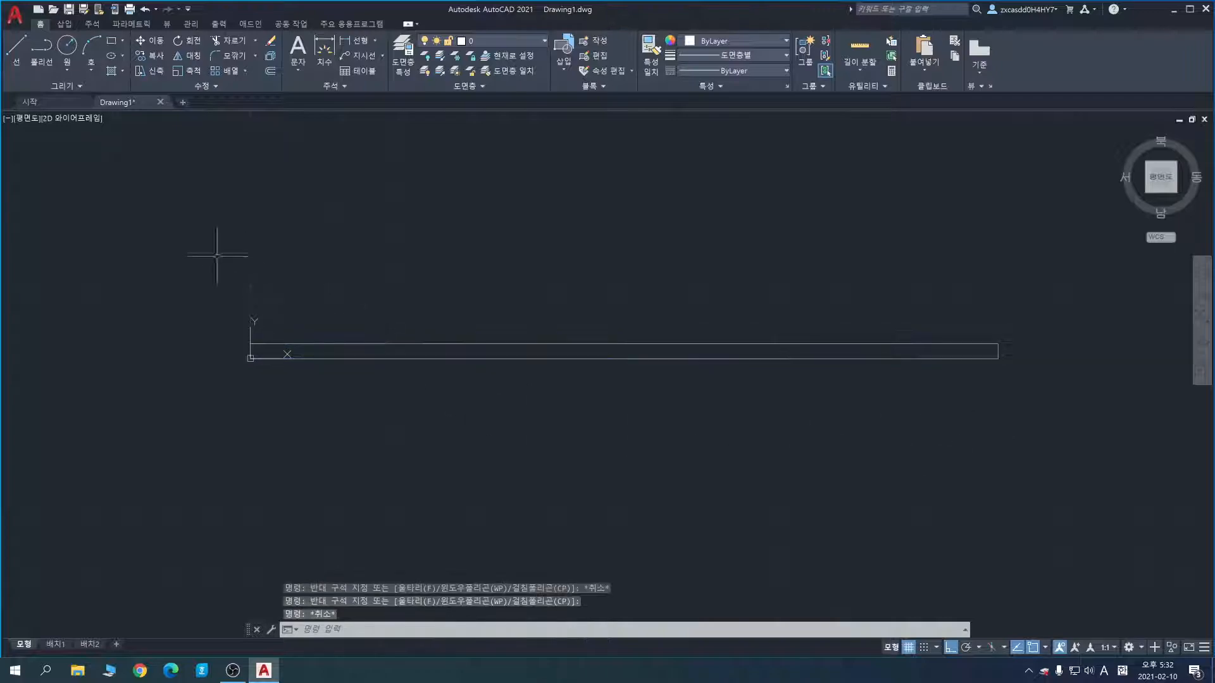
click(177, 225)
click(649, 439)
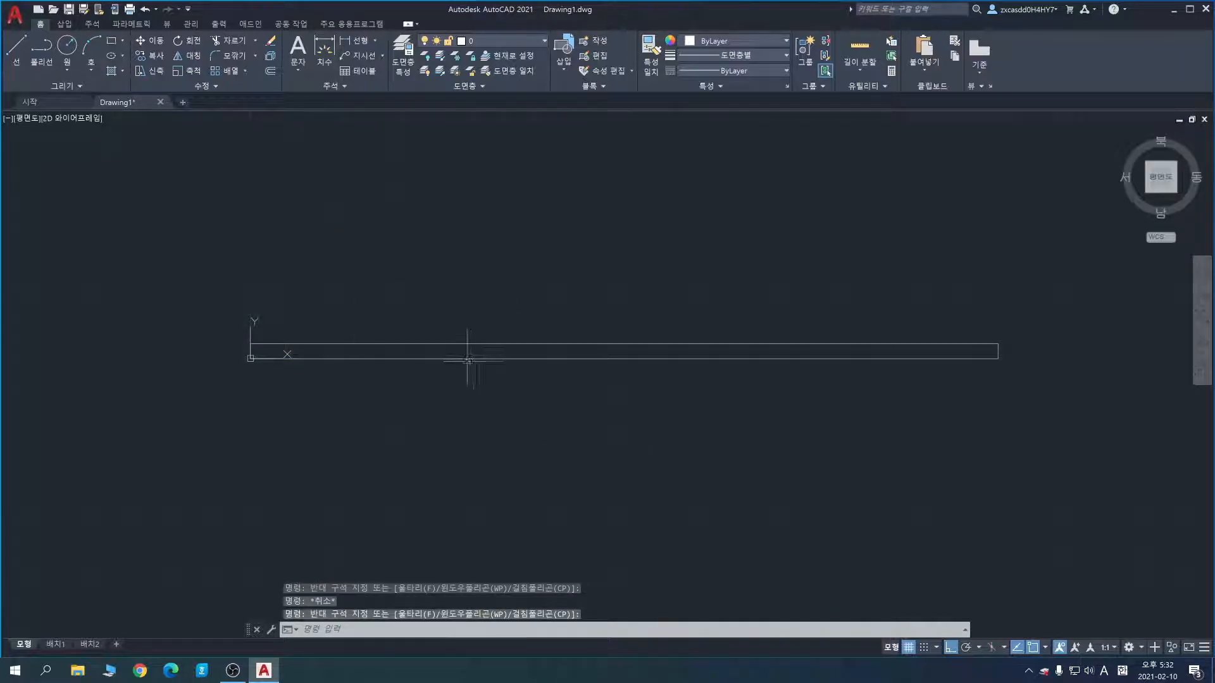
click(221, 253)
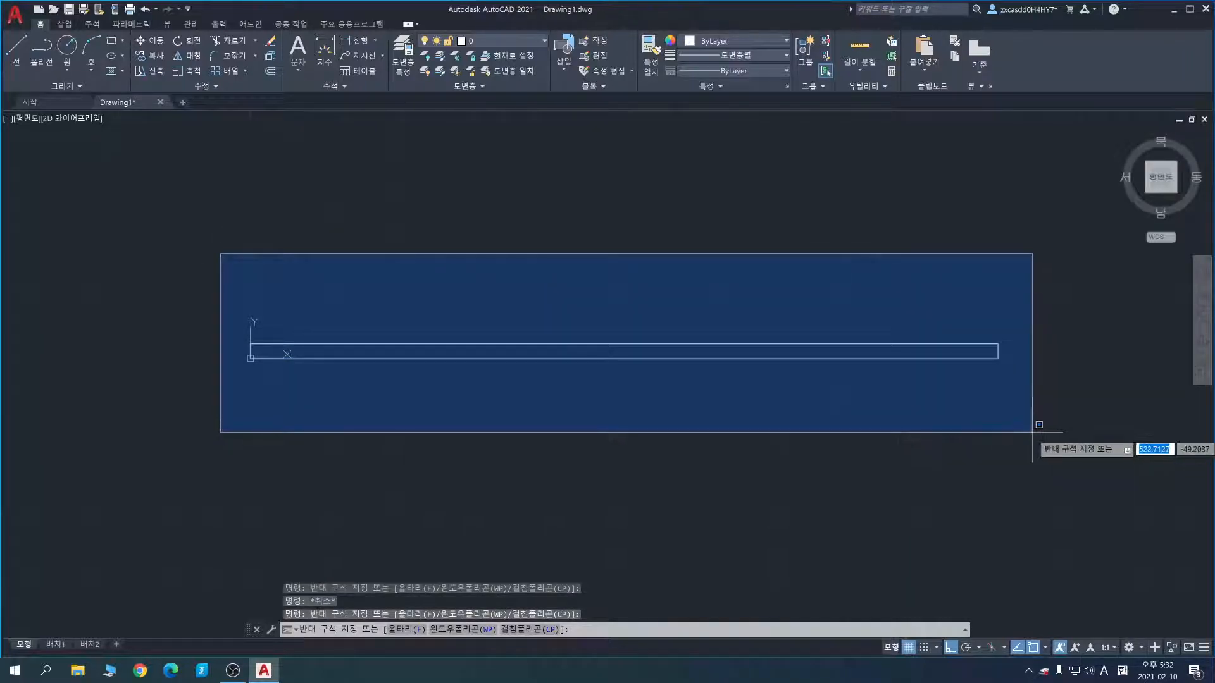
click(1032, 433)
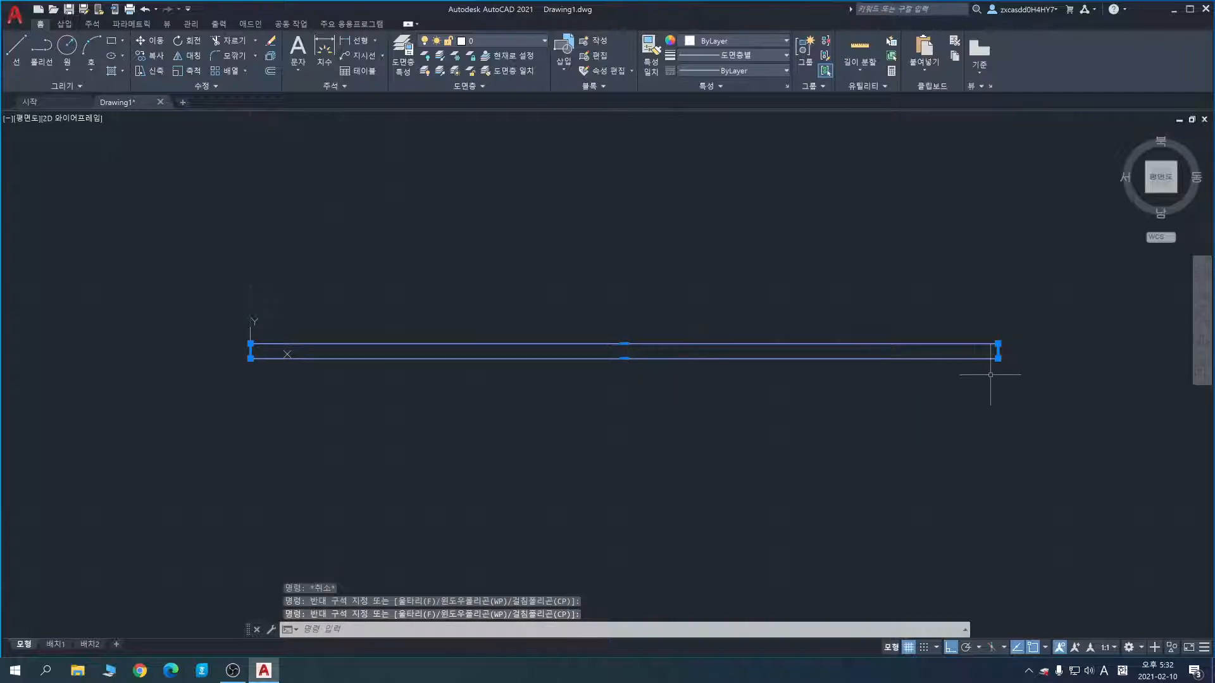
key(Escape)
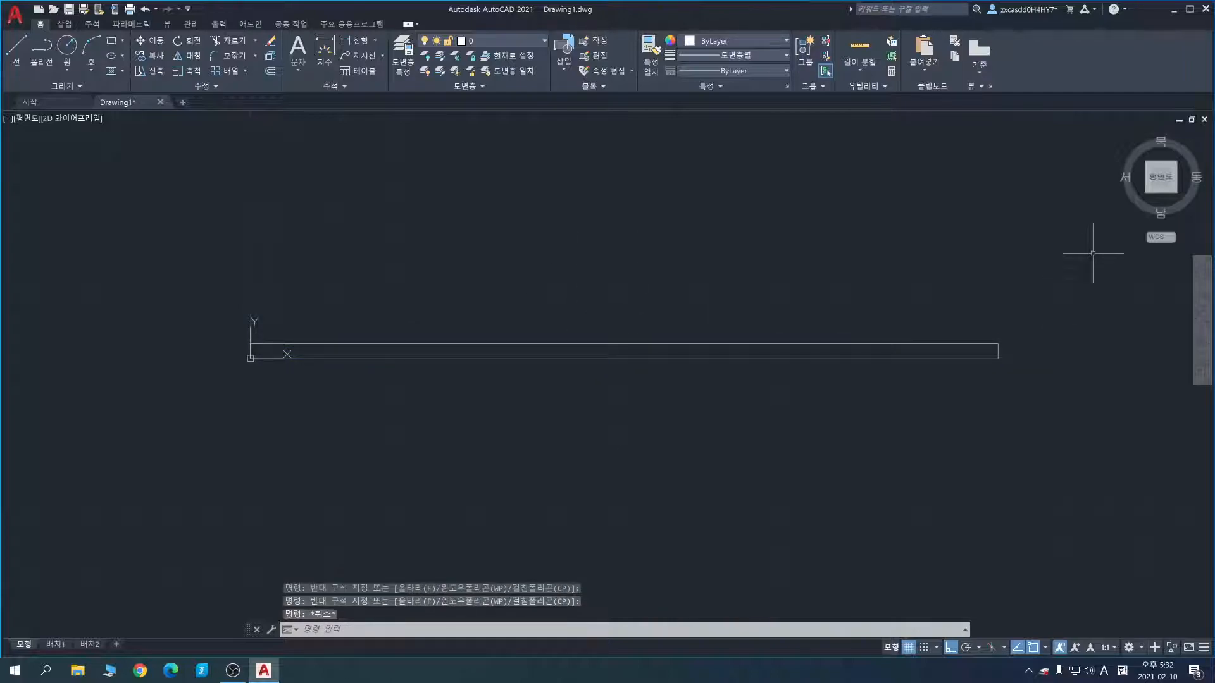
click(181, 220)
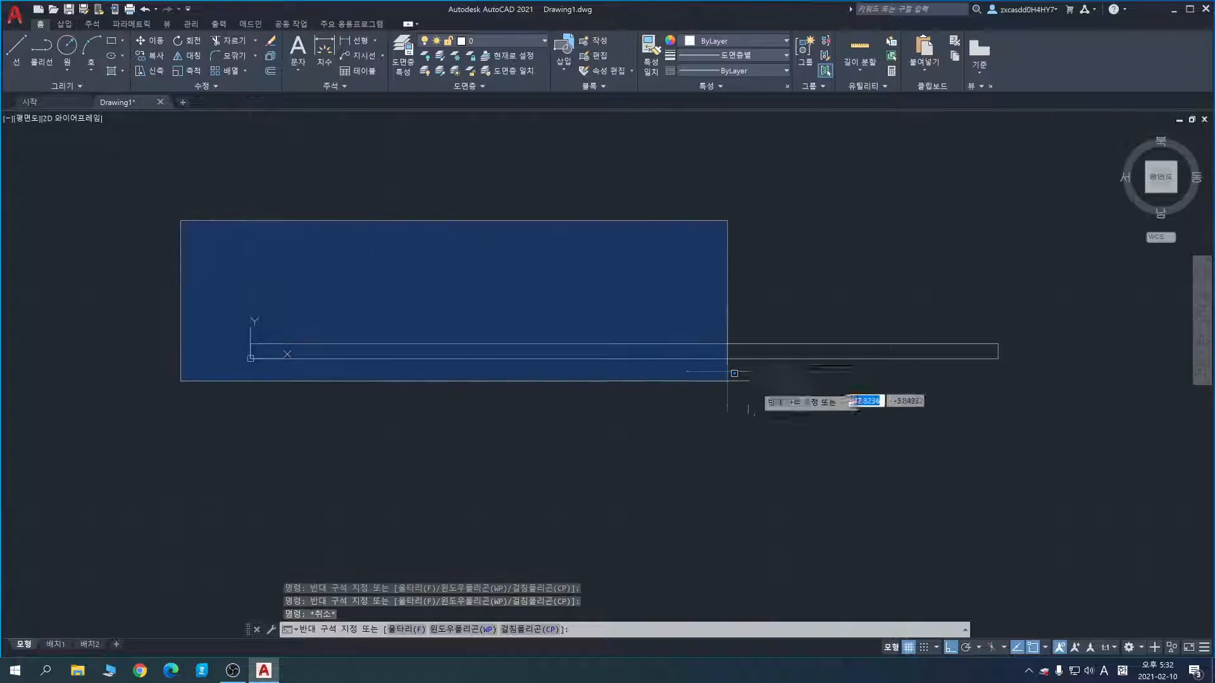
click(1042, 441)
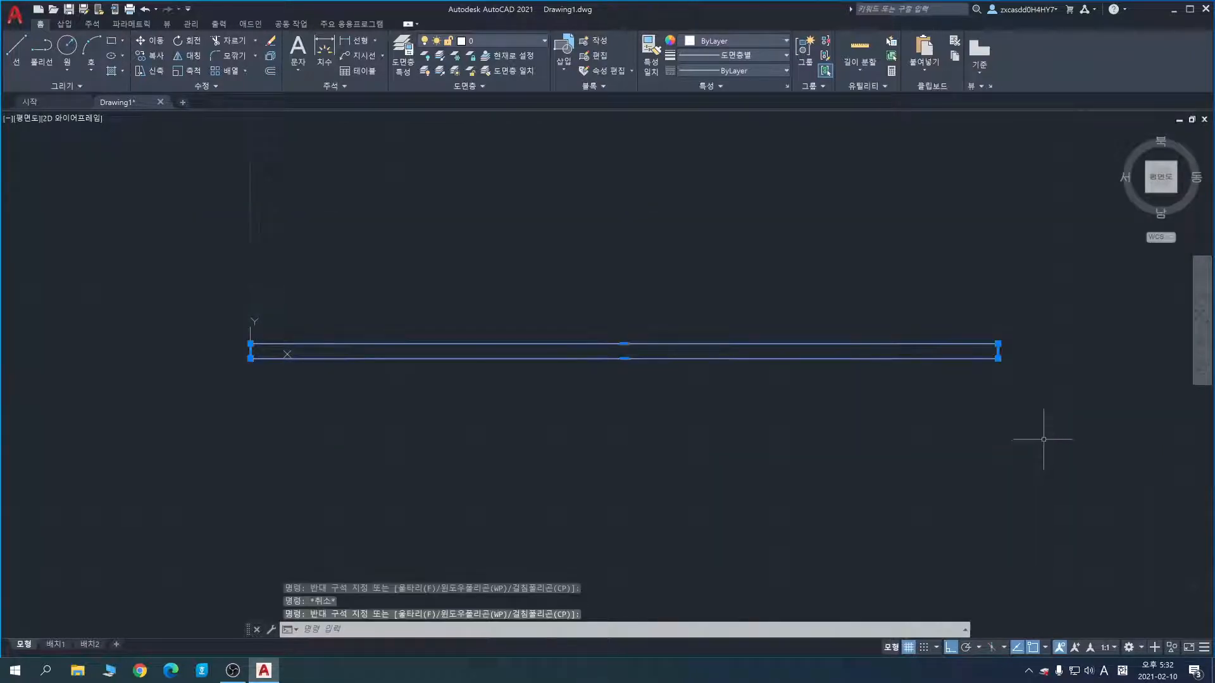
key(Escape)
Step: Test crossing selection from right to left over just the right end of the rectangle
click(1078, 247)
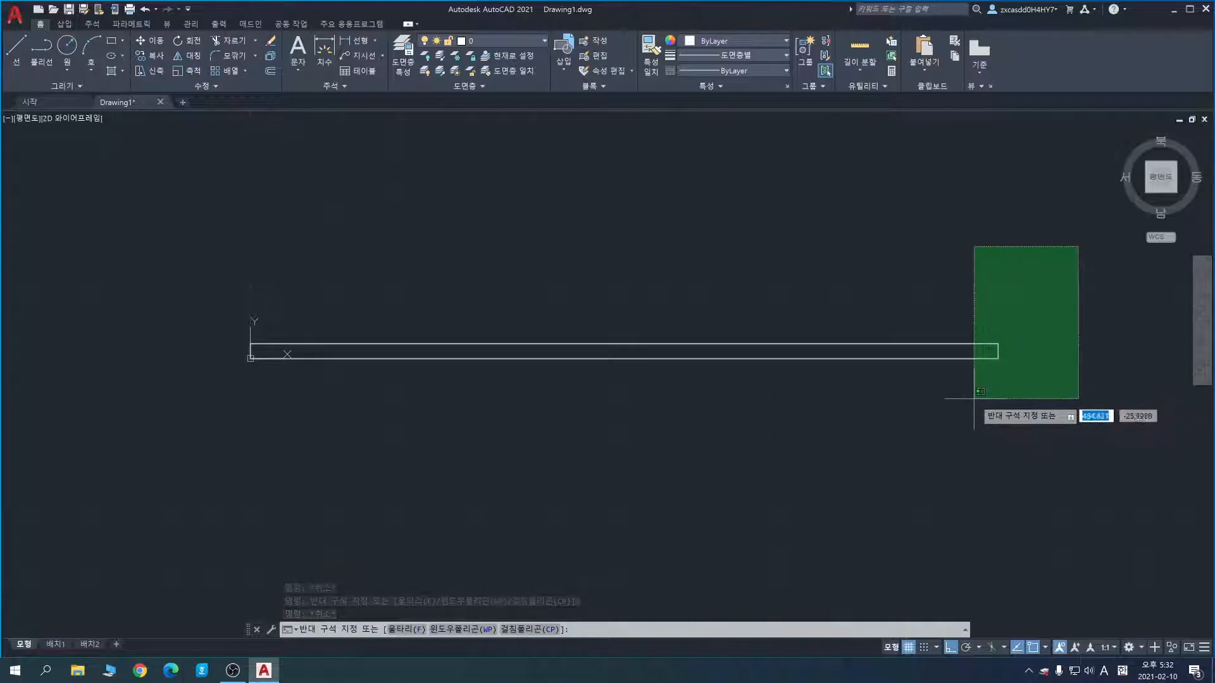
click(953, 403)
key(Escape)
click(1078, 288)
click(994, 392)
key(Escape)
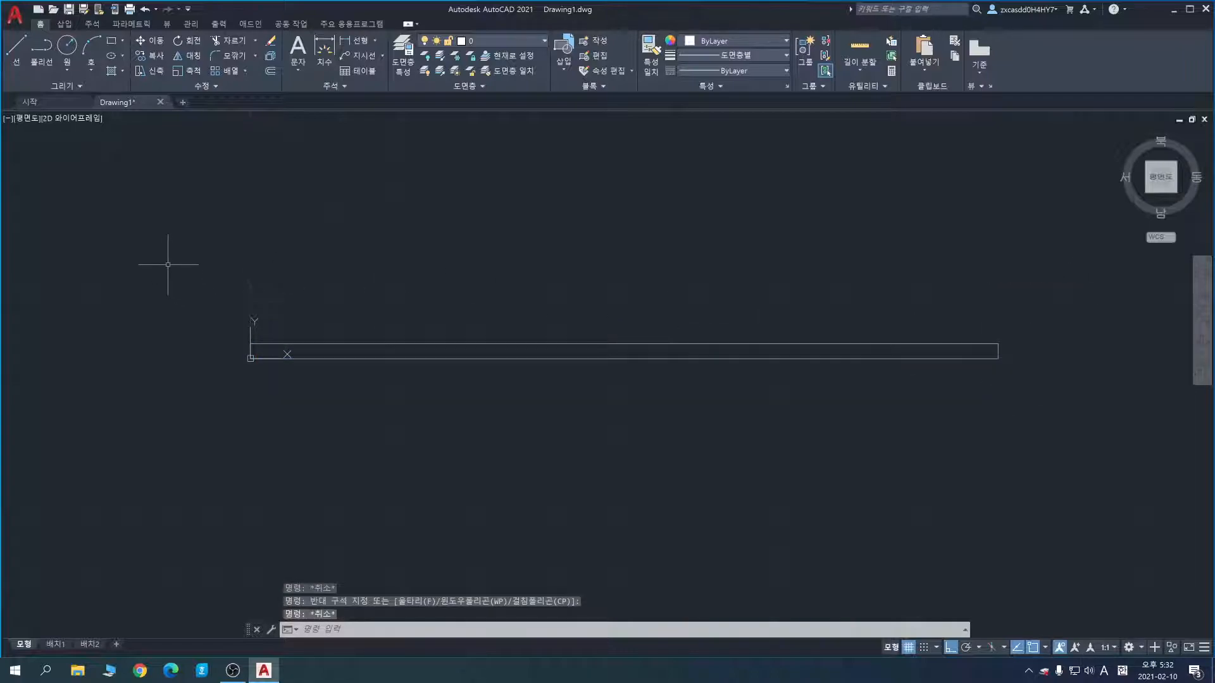
Step: Compare a window selection enclosing the whole rectangle with crossing selections that touch only part of it
click(168, 230)
click(1044, 436)
key(Escape)
click(1065, 269)
click(694, 403)
key(Escape)
click(166, 260)
key(Escape)
click(165, 228)
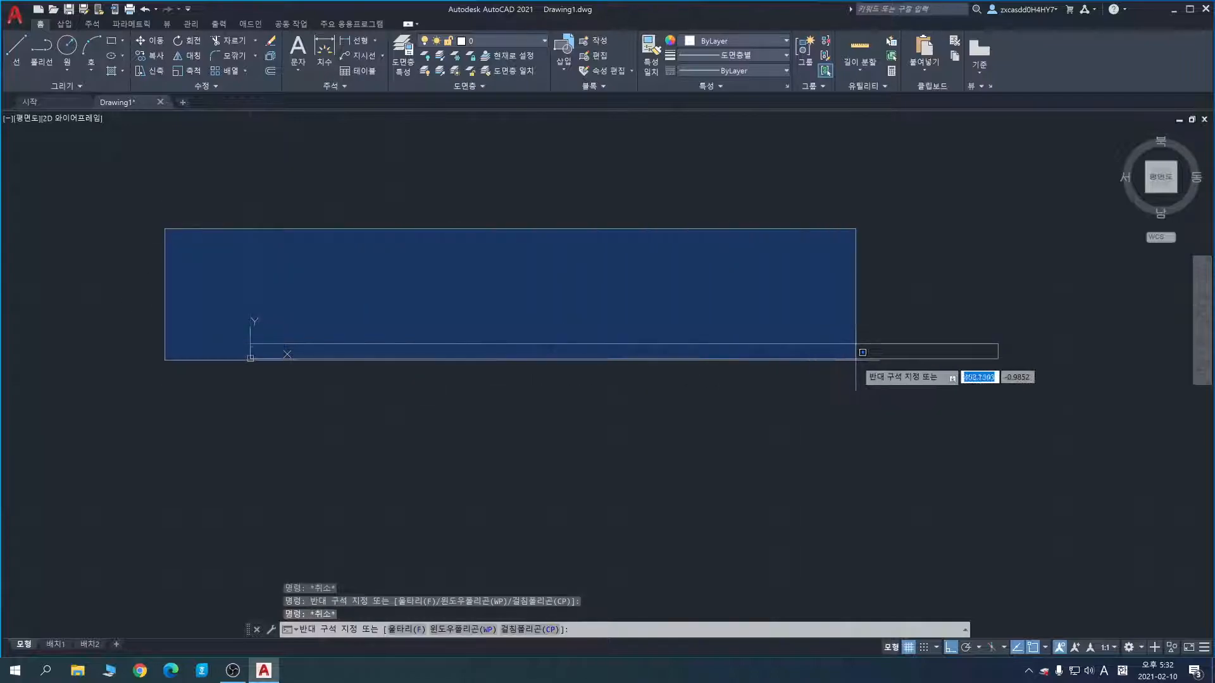
key(Escape)
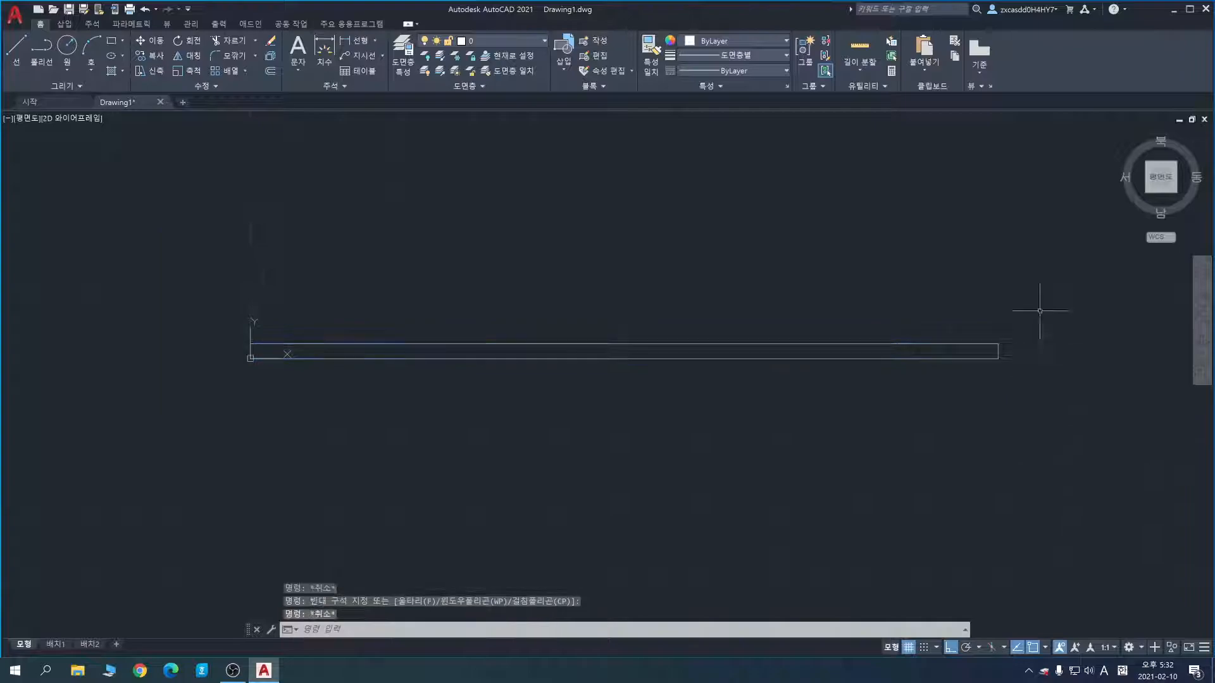
click(1075, 244)
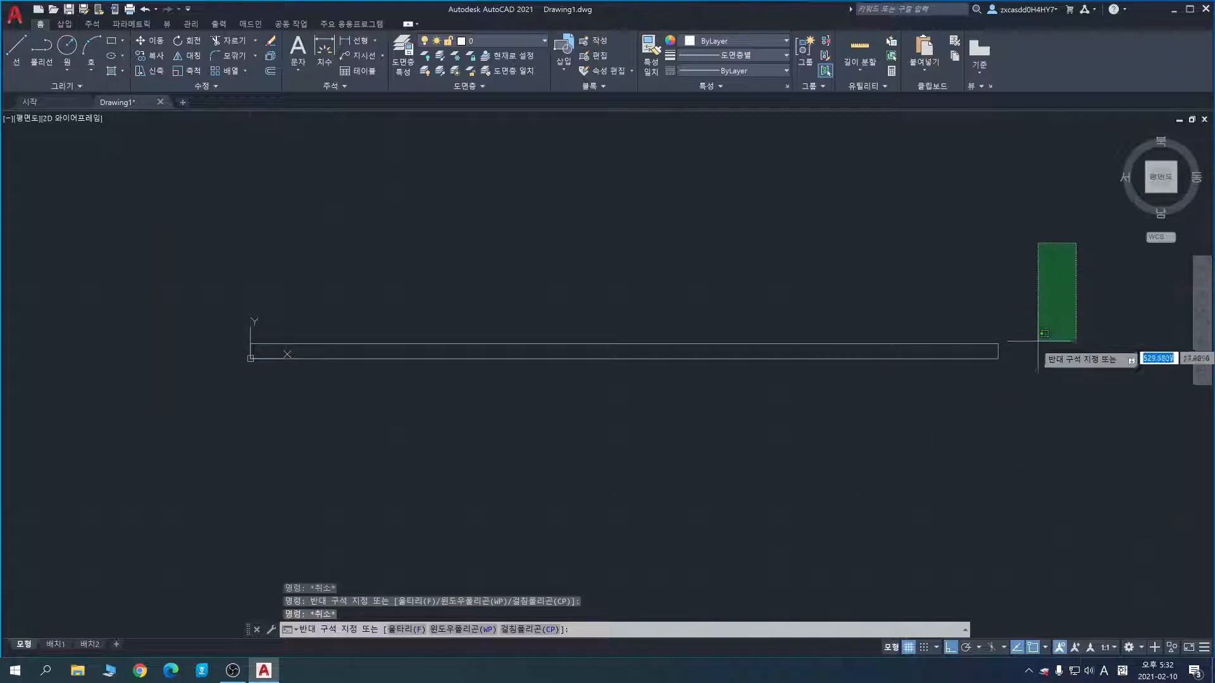
click(986, 402)
key(Escape)
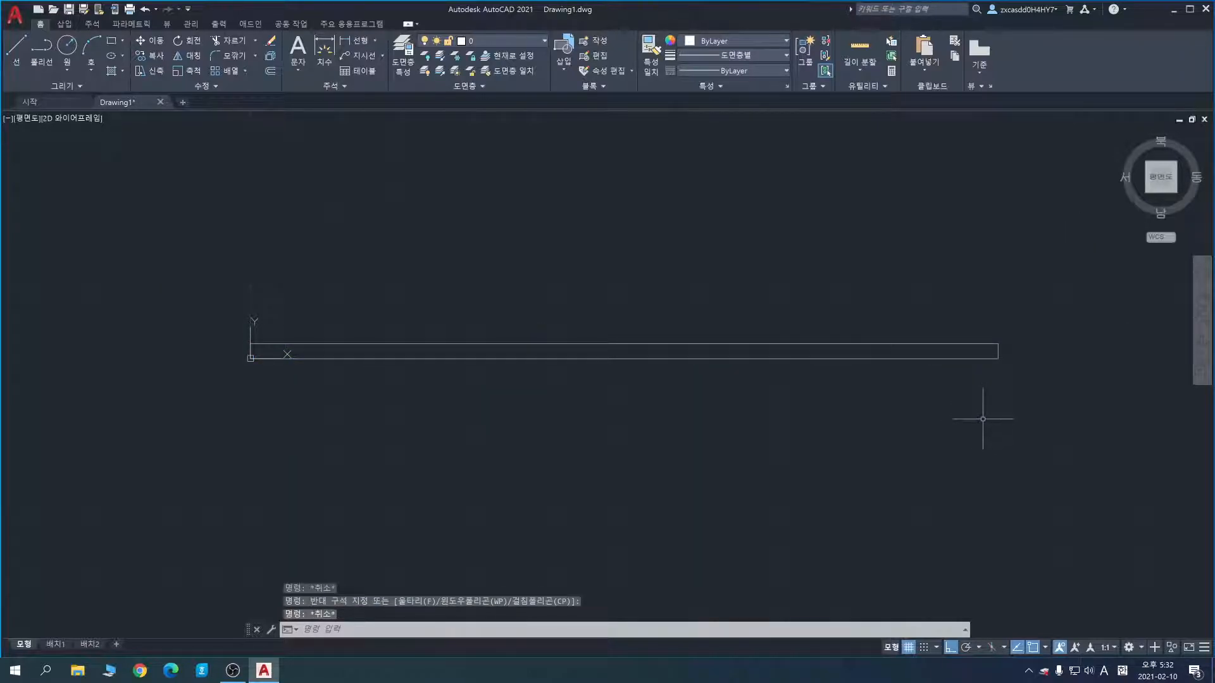
Step: Copy the rectangle 90 units straight up, using 0,0 as the base point
middle_drag(967, 429, 964, 524)
mouse_move(888, 507)
middle_down()
mouse_move(931, 456)
mouse_move(888, 500)
middle_up()
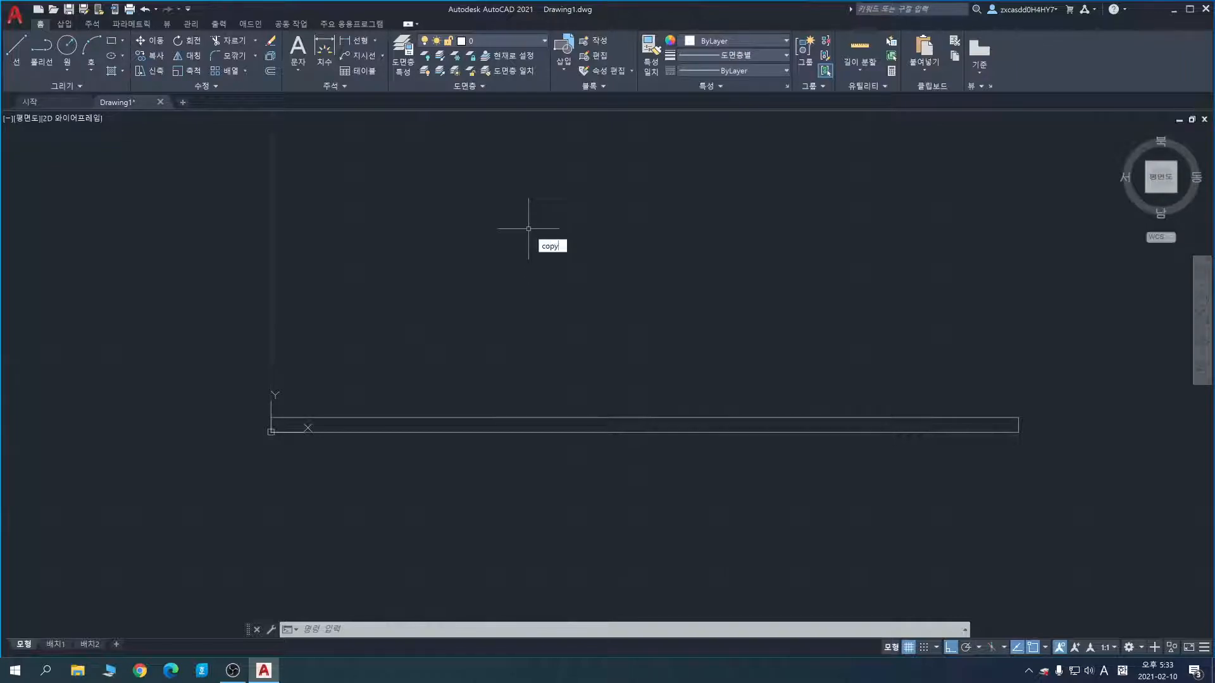
key(Return)
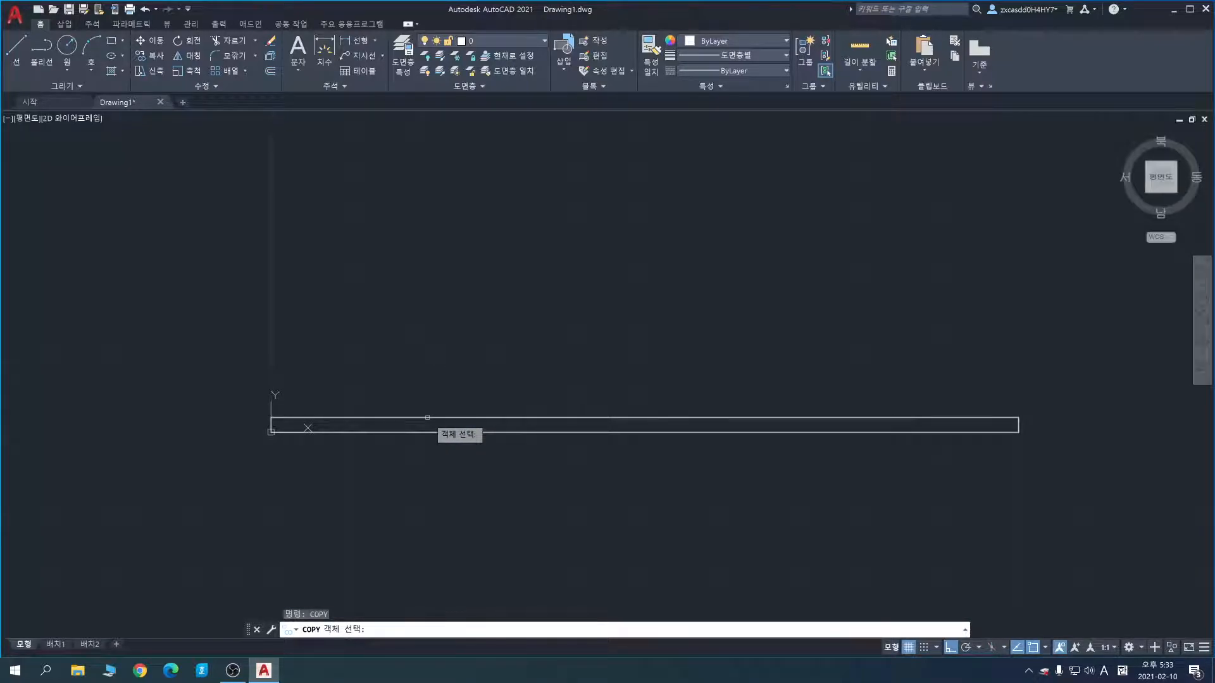
click(427, 417)
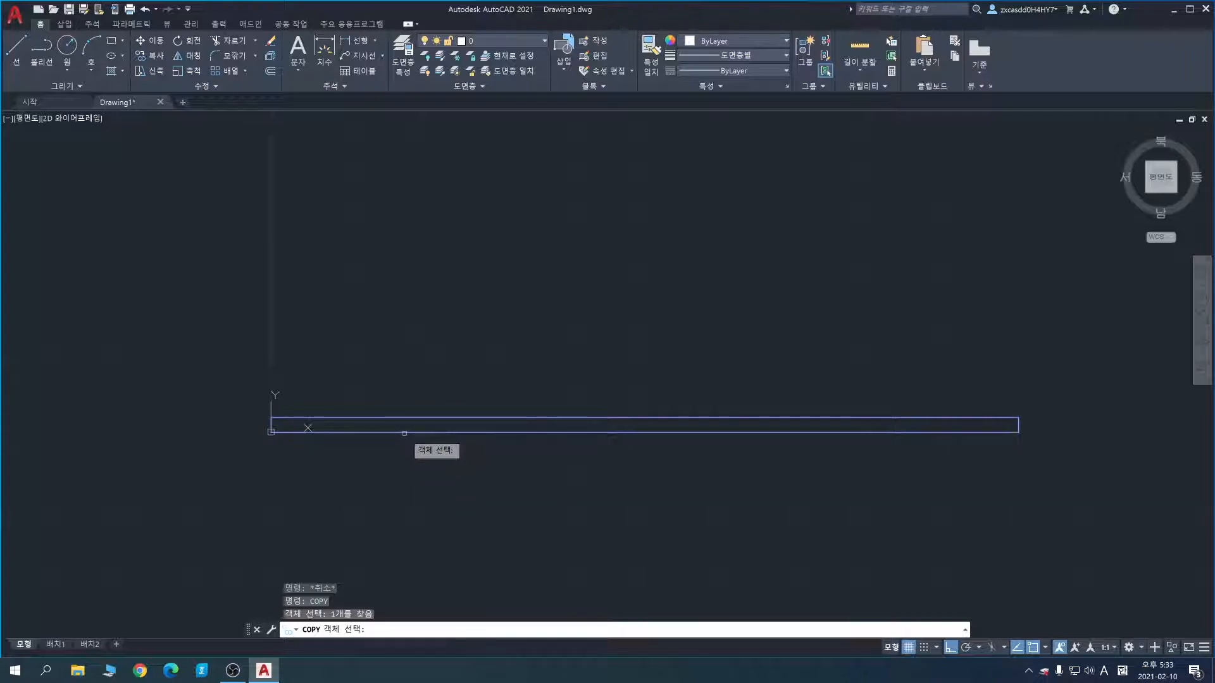
key(Return)
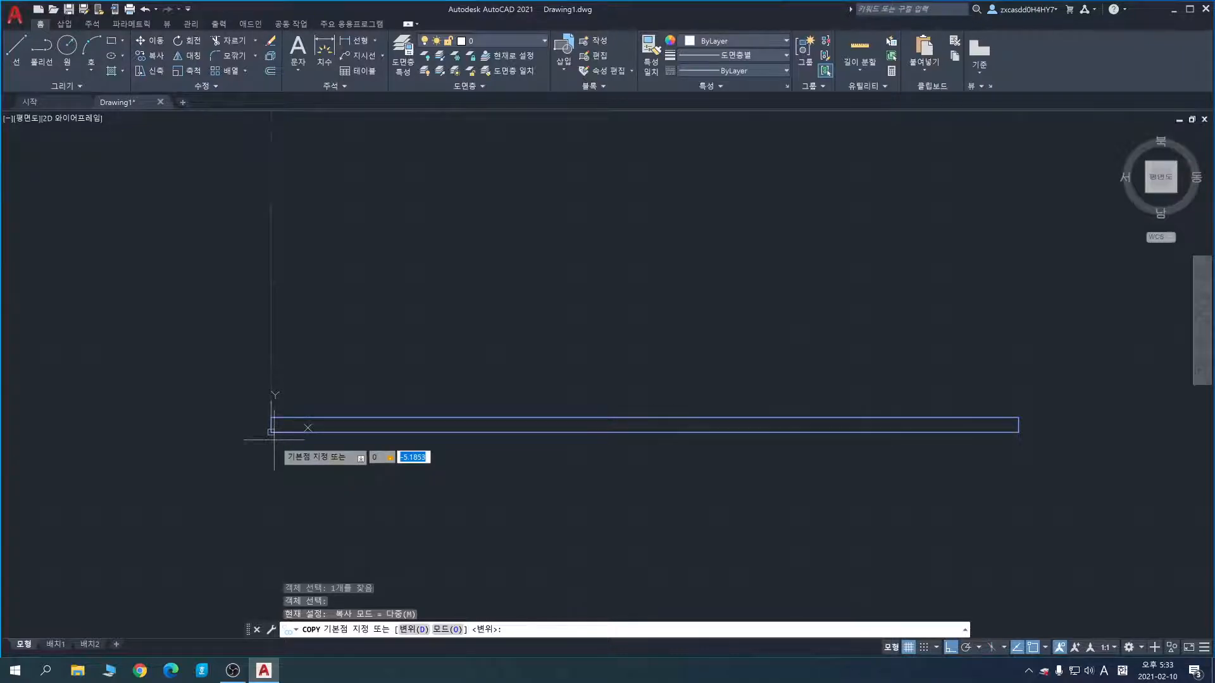
key(Return)
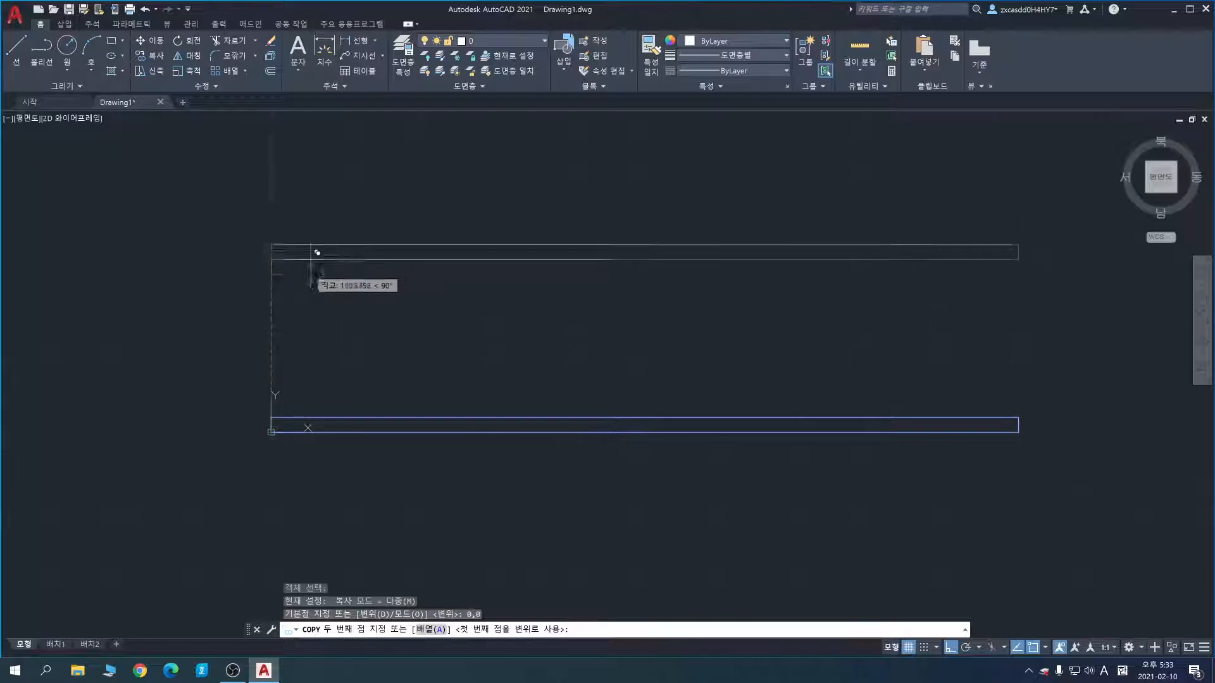
text(90)
key(Return)
key(Escape)
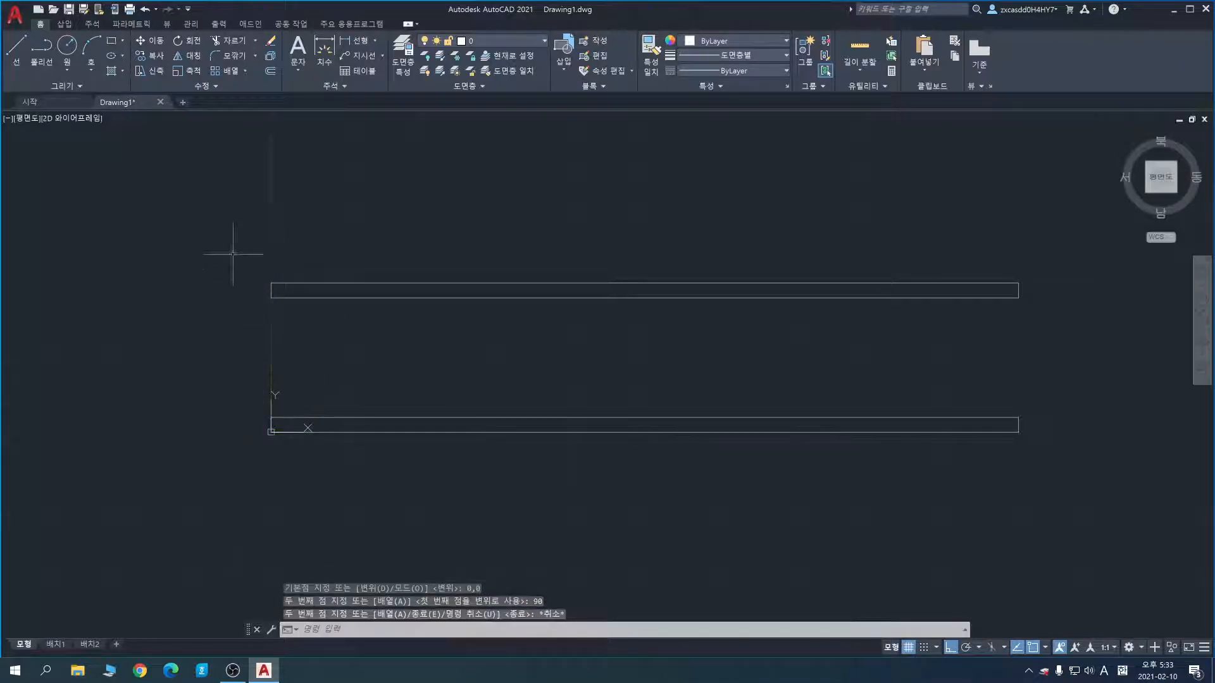
Step: Draw a 10 by 80 upright rectangle with lines between the two bars, flush with their right ends
middle_drag(634, 348, 471, 332)
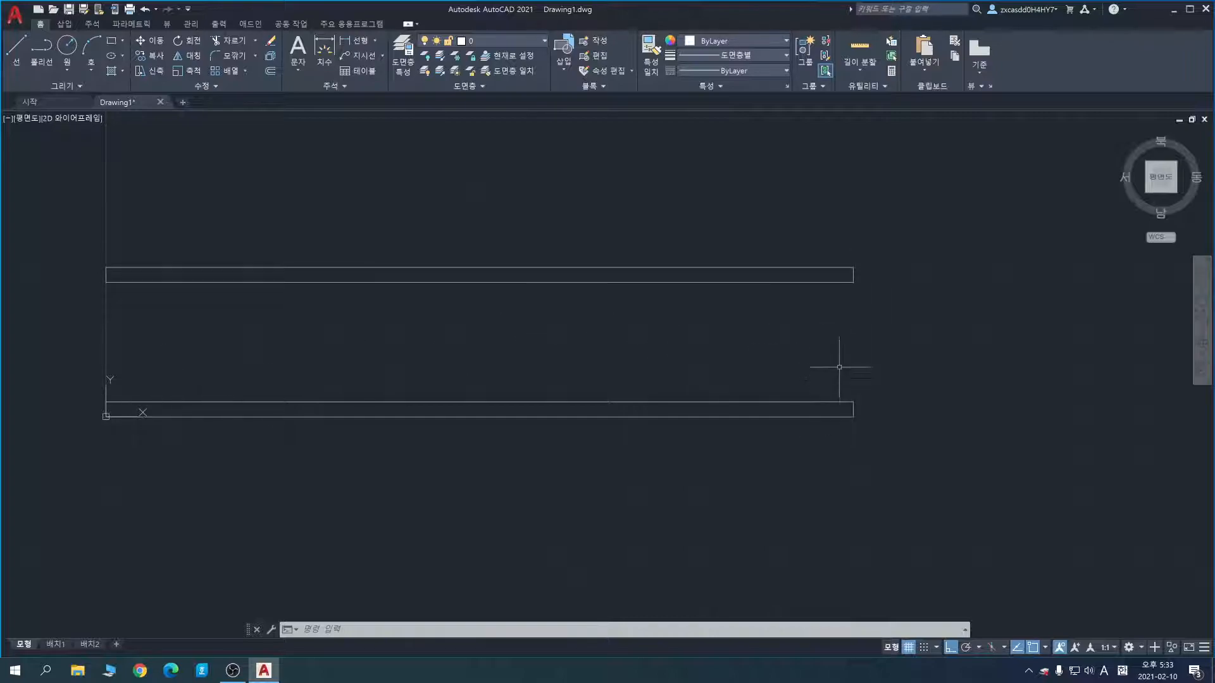
text(l)
key(Return)
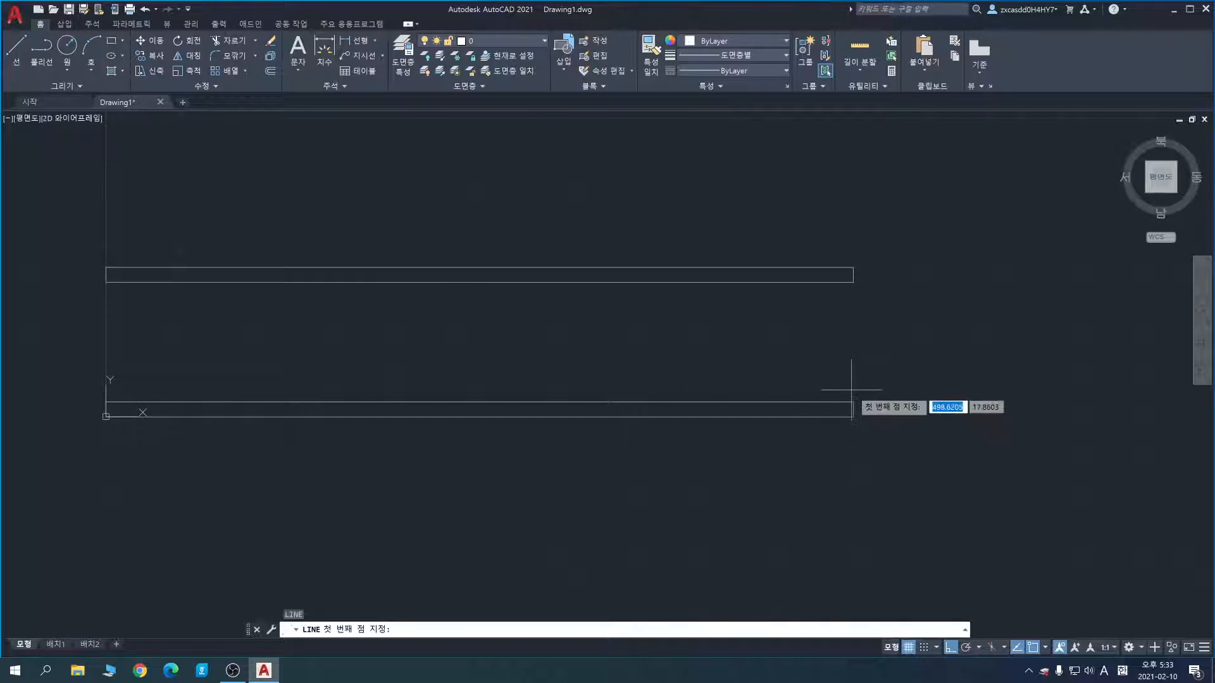
click(853, 397)
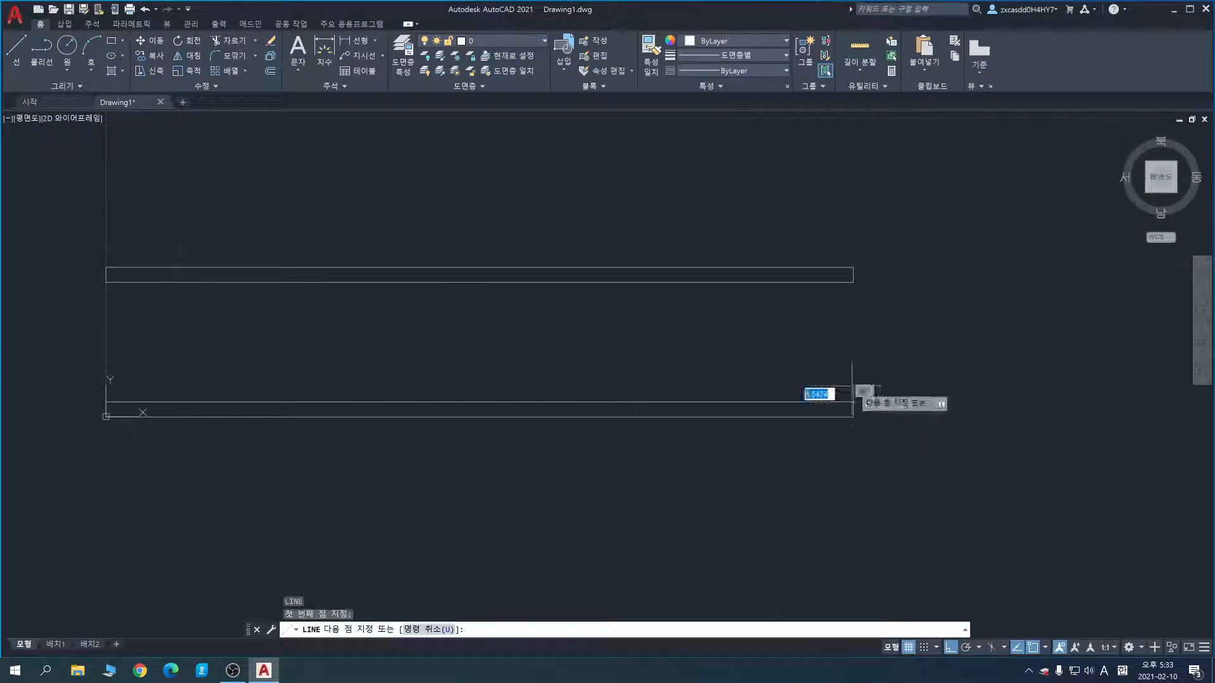
click(854, 282)
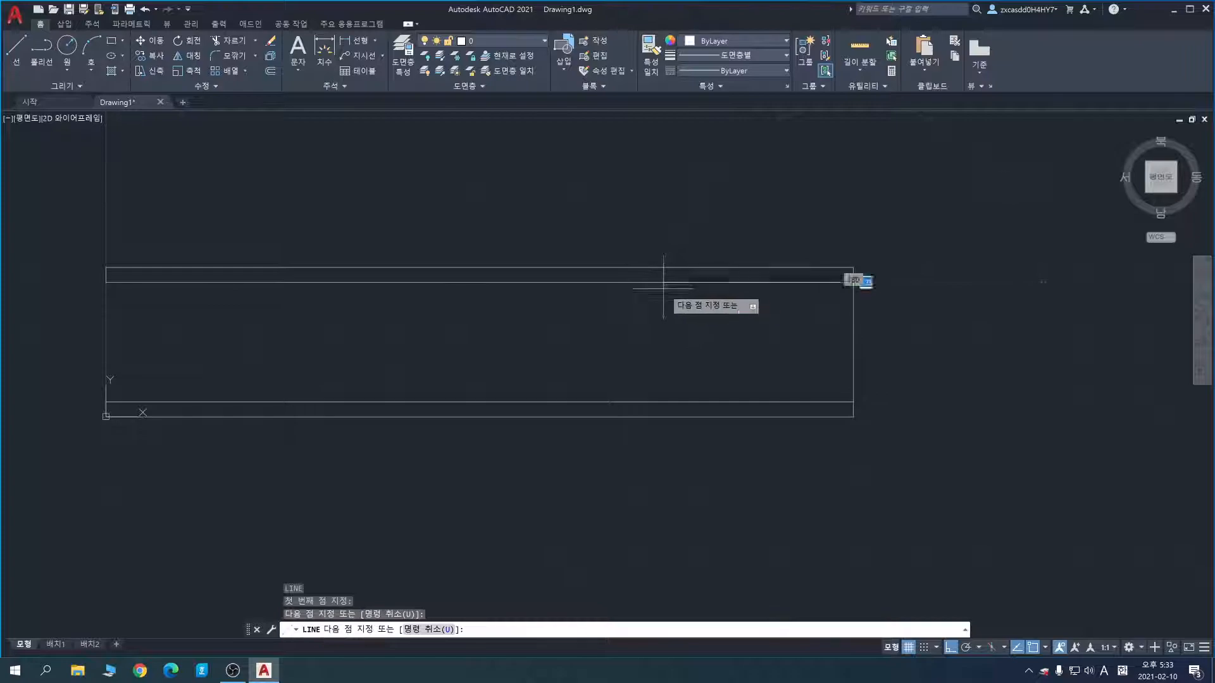
text(10)
key(Return)
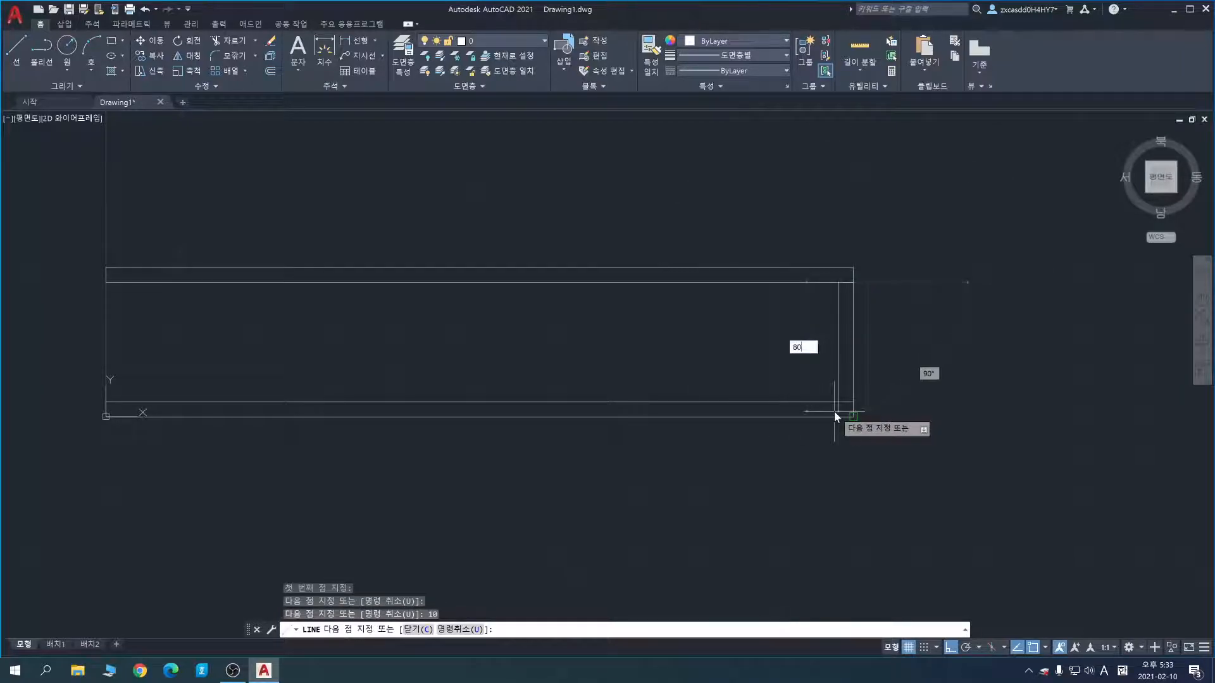
key(Return)
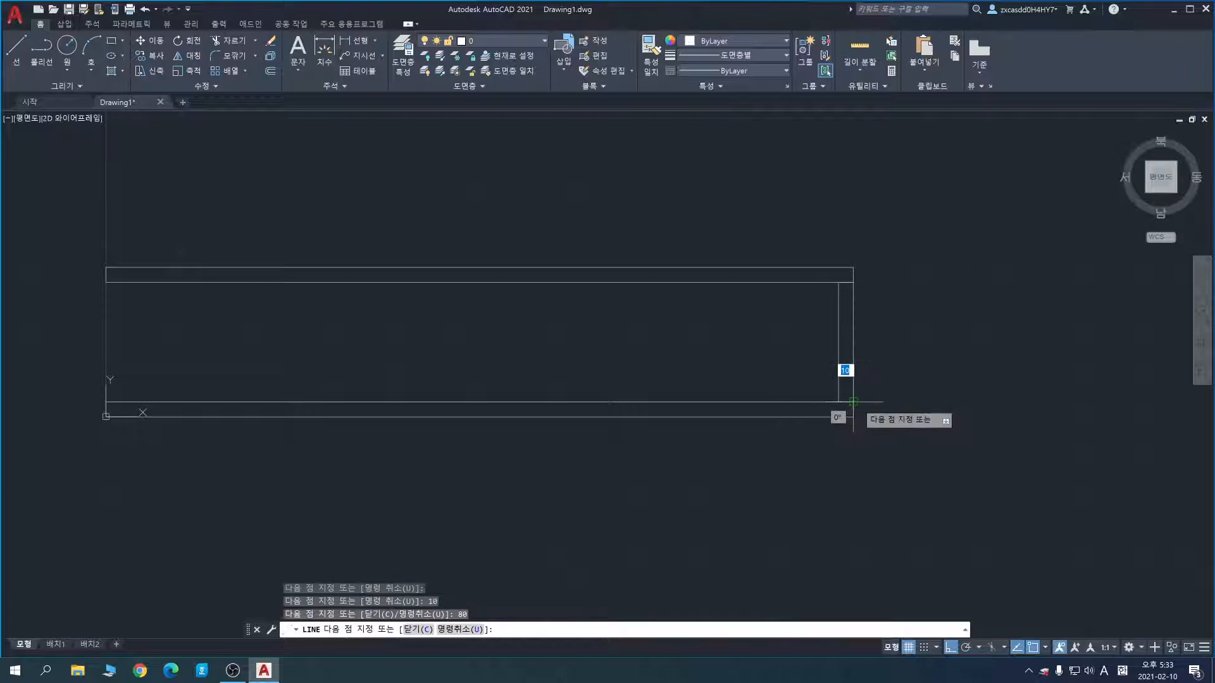
key(Escape)
click(903, 347)
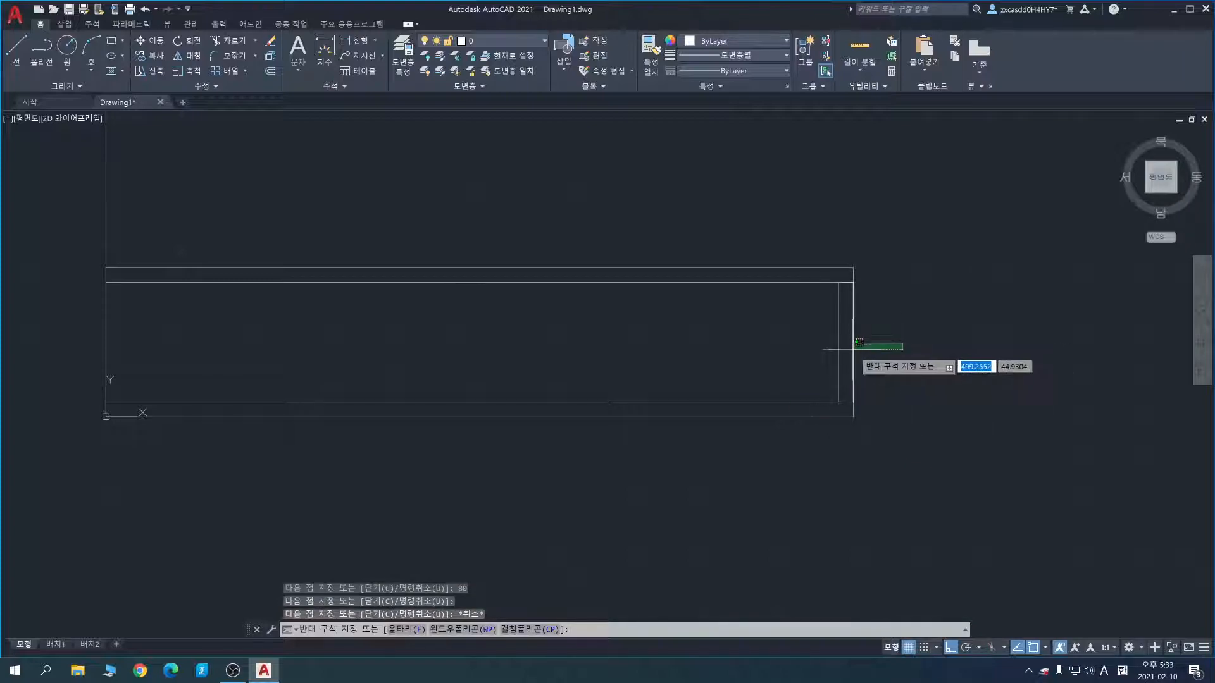
click(860, 342)
key(Escape)
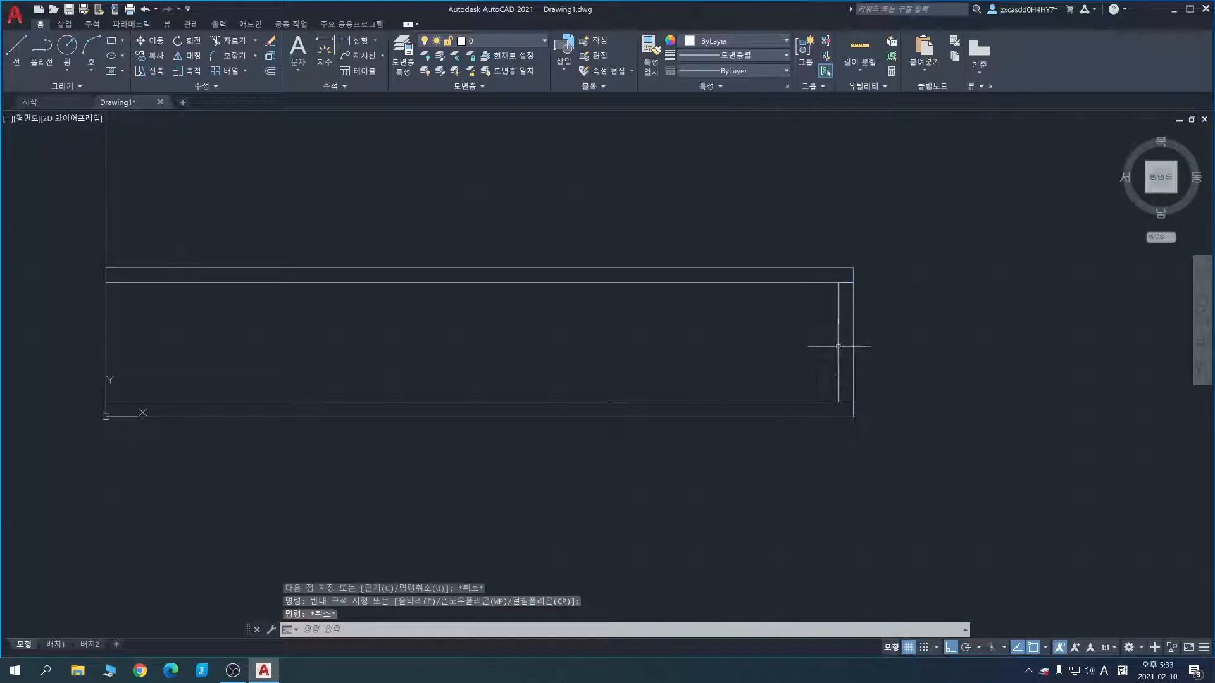
Step: Join the four lines of the upright at the bars' right ends into a single polyline and check it selects as one object
click(805, 275)
click(895, 408)
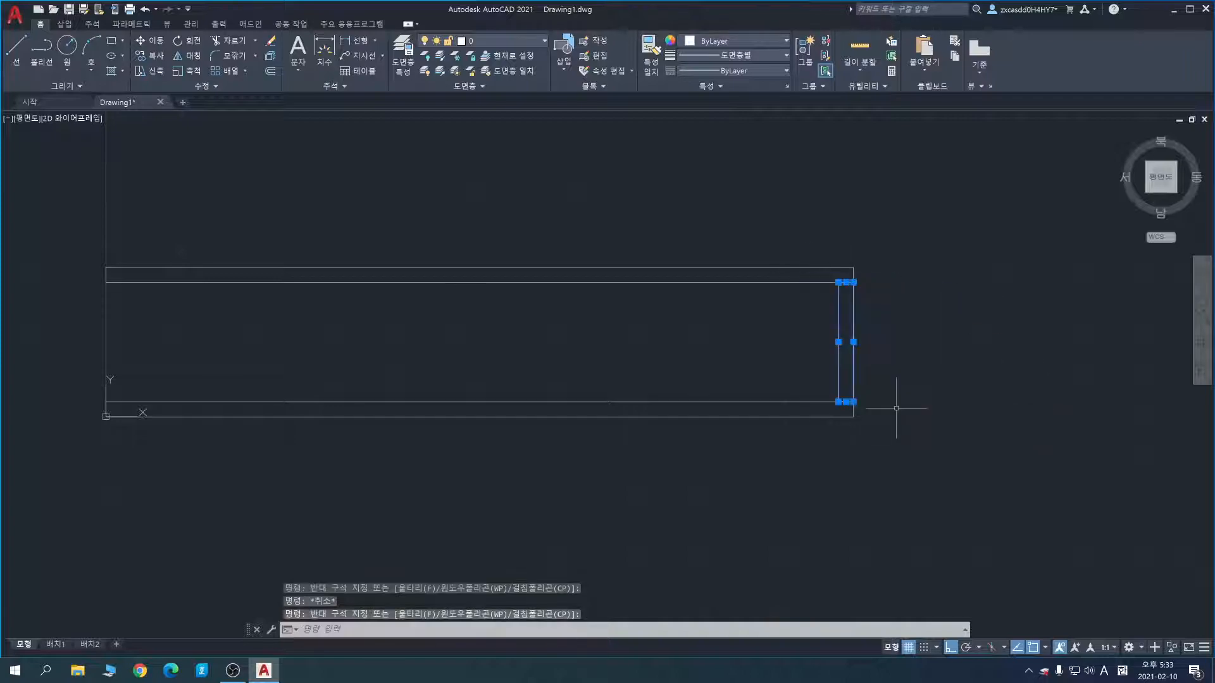
text(J)
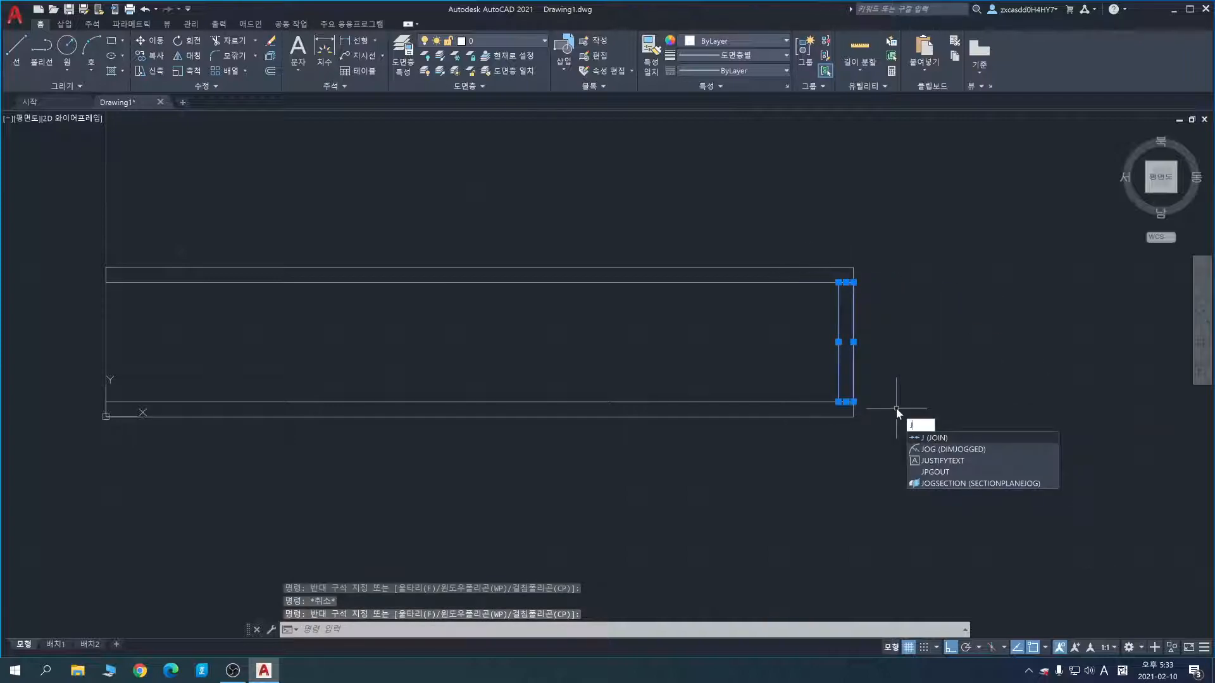
text(OIN)
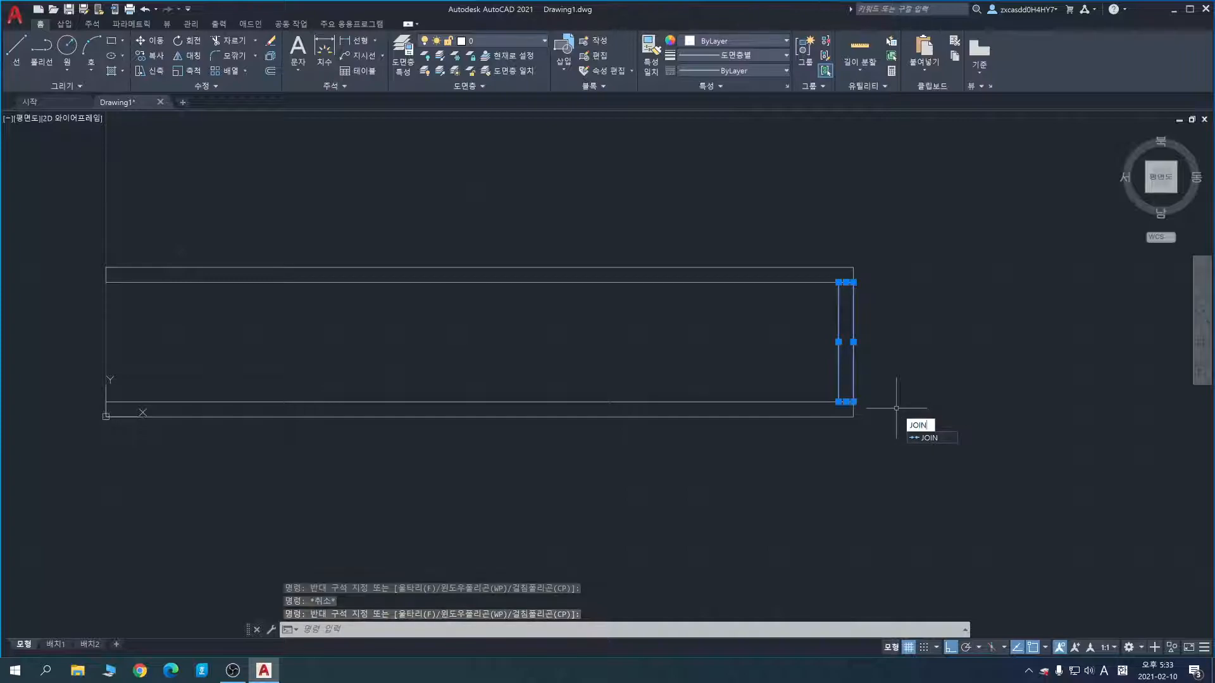
key(Return)
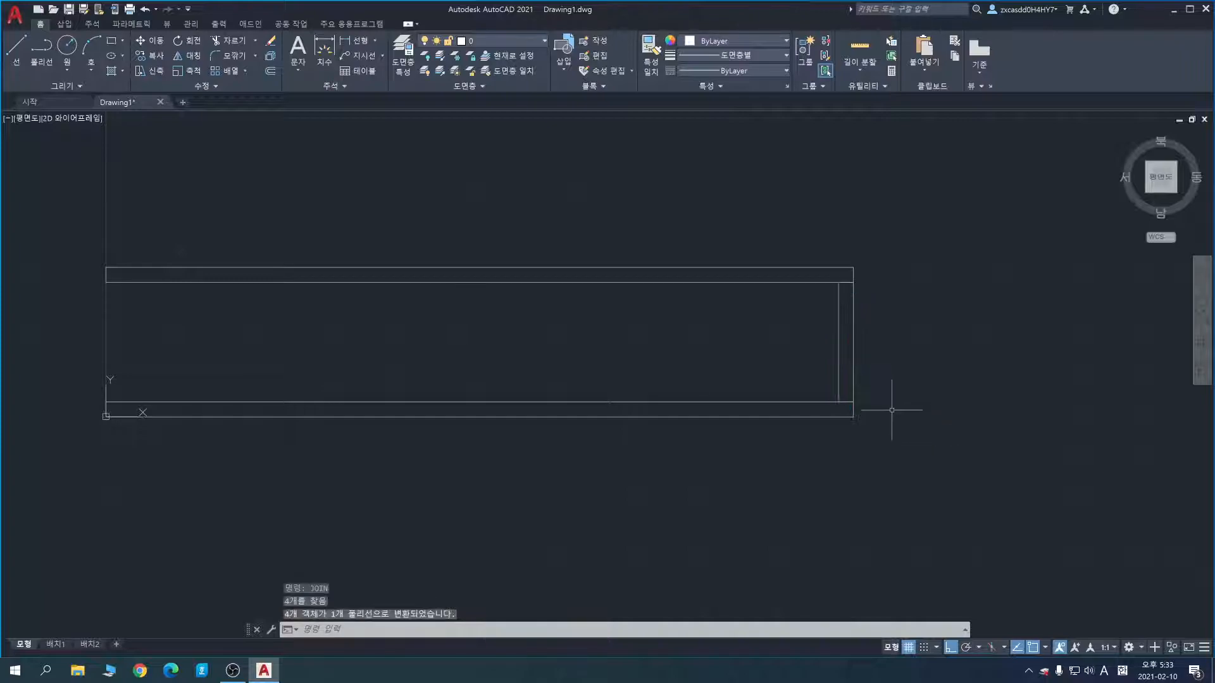
click(851, 350)
key(Escape)
middle_drag(522, 367, 613, 357)
text(L)
key(Escape)
key(Escape)
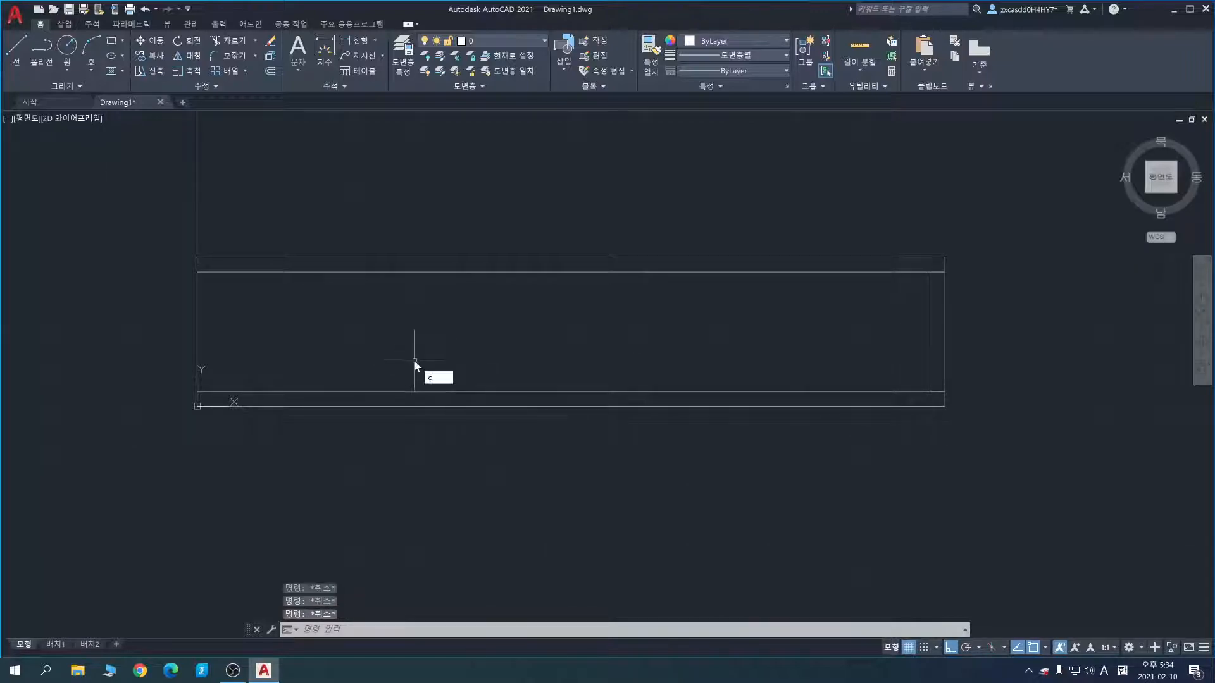
Step: Copy the right upright from its upper-left corner to the lower-left corner of the upper bar
key(Return)
click(969, 334)
click(923, 318)
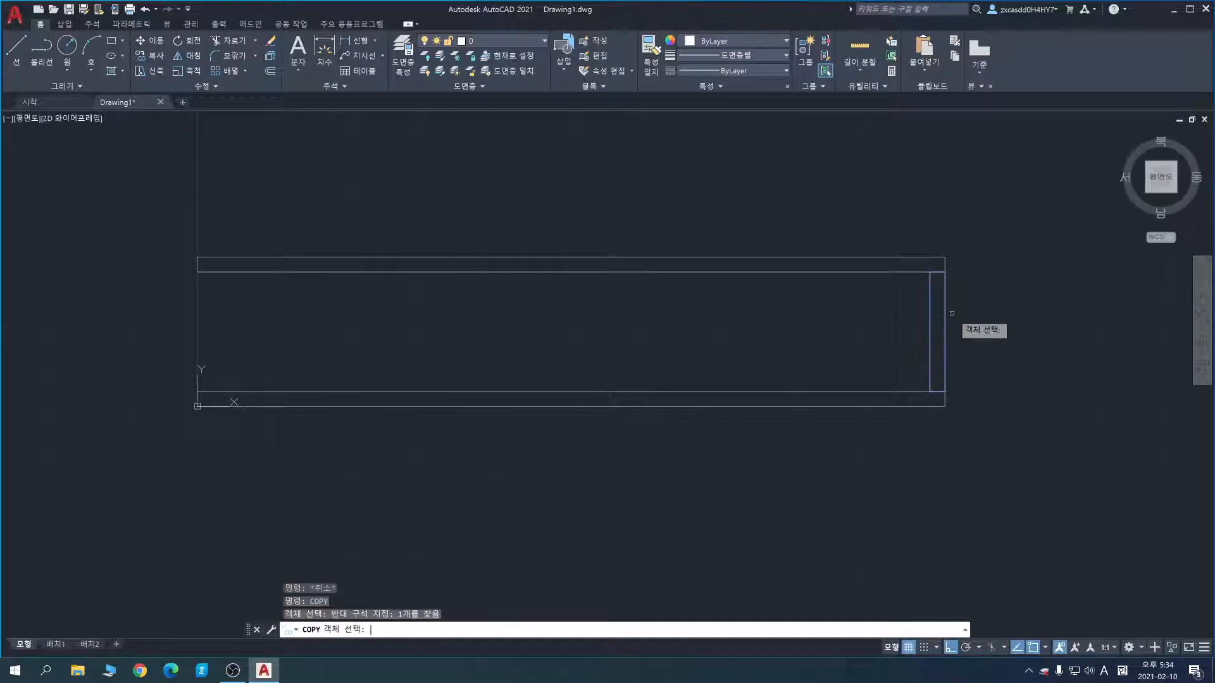
key(Return)
click(930, 272)
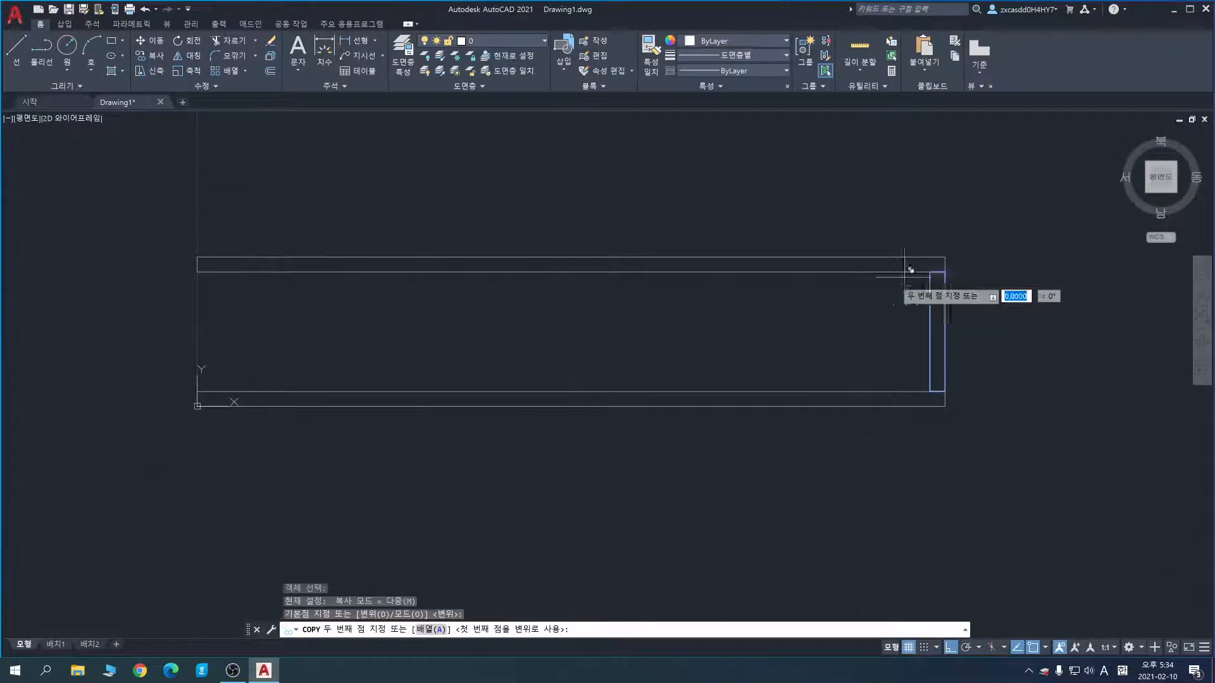
click(197, 272)
key(Escape)
middle_drag(727, 325, 565, 295)
middle_drag(915, 315, 1027, 351)
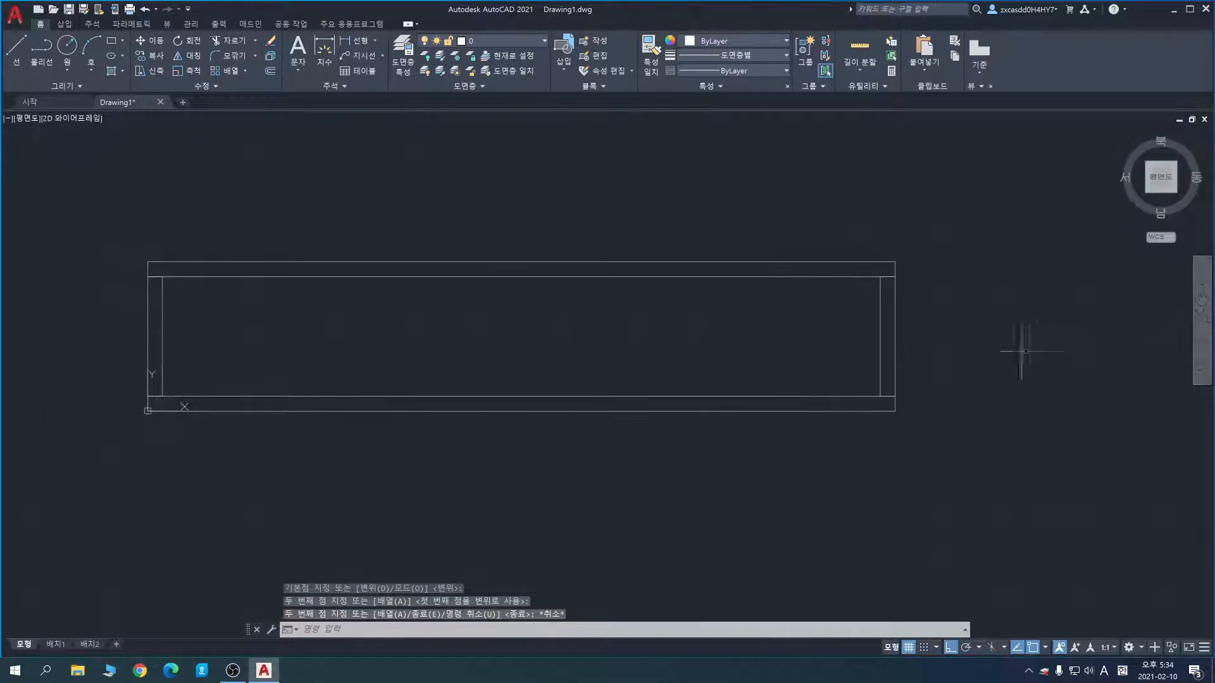
text(l)
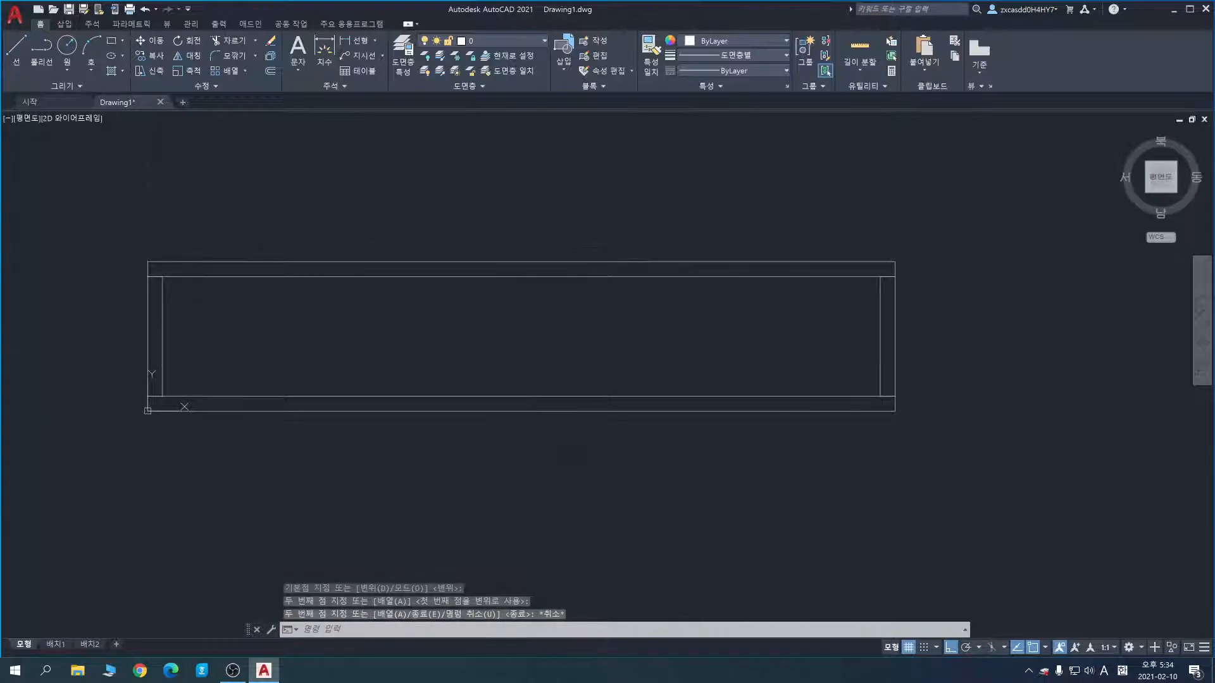
key(Return)
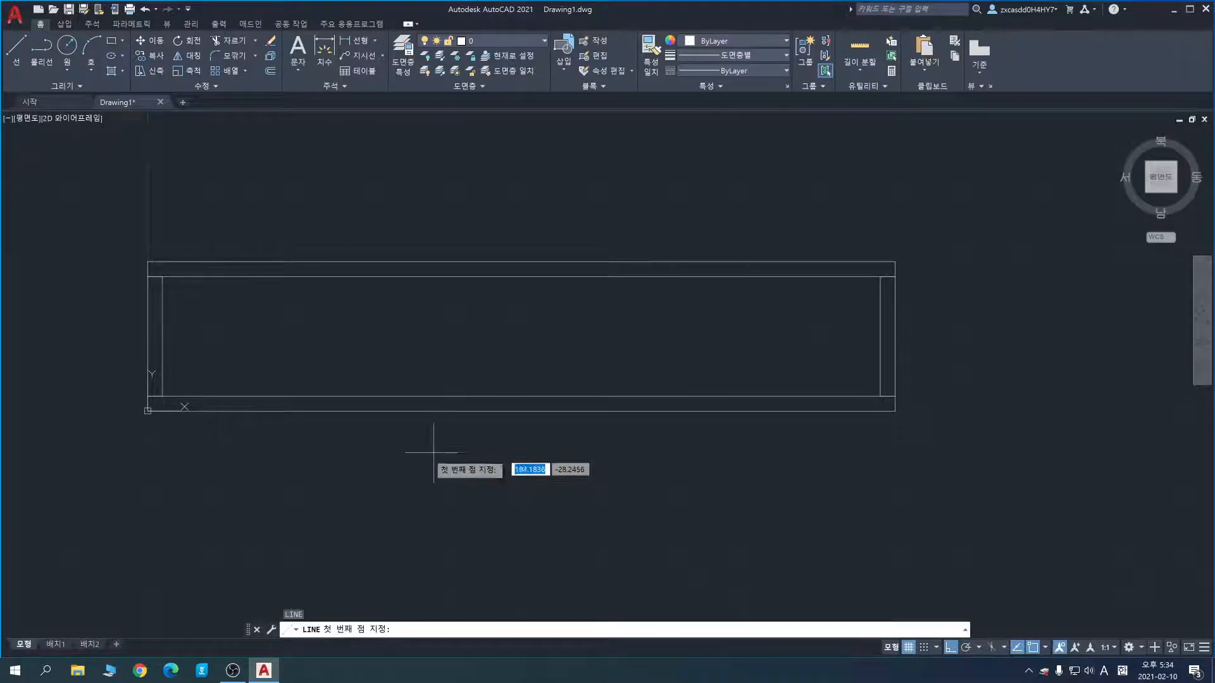
click(147, 410)
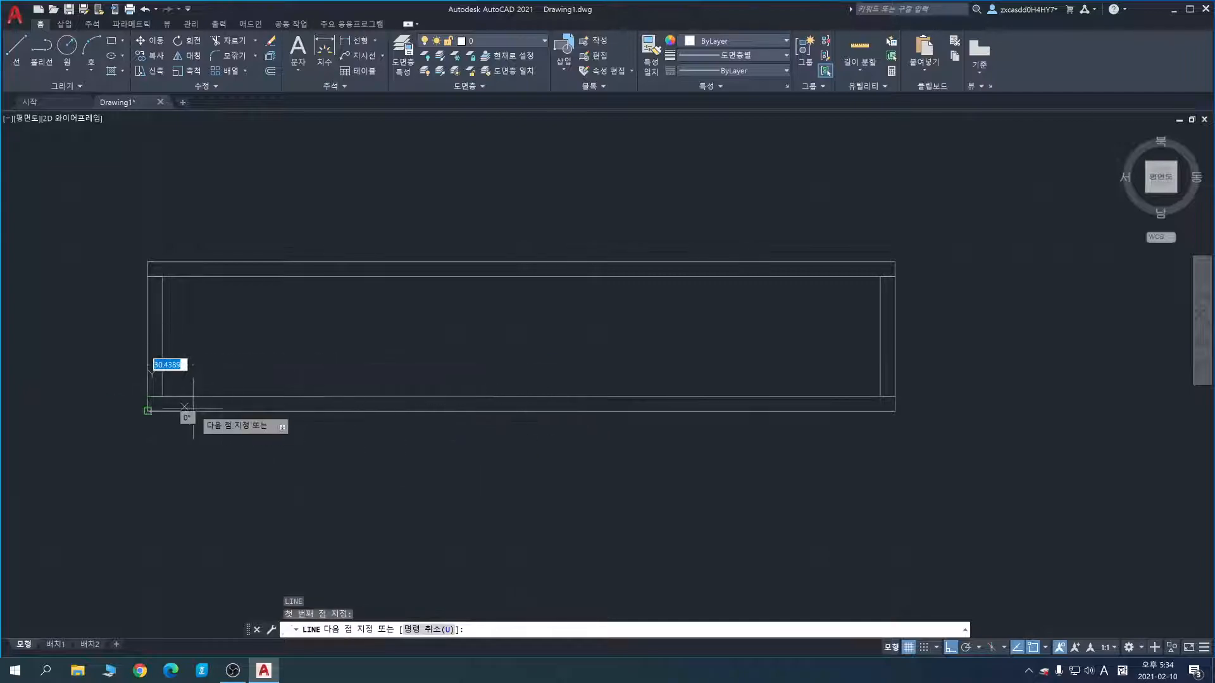
key(Escape)
Step: Draw a line 250 units to the right from the lower bar's upper-left corner and continue it straight up past the upper bar
scroll(144, 424, up, 2)
key(Return)
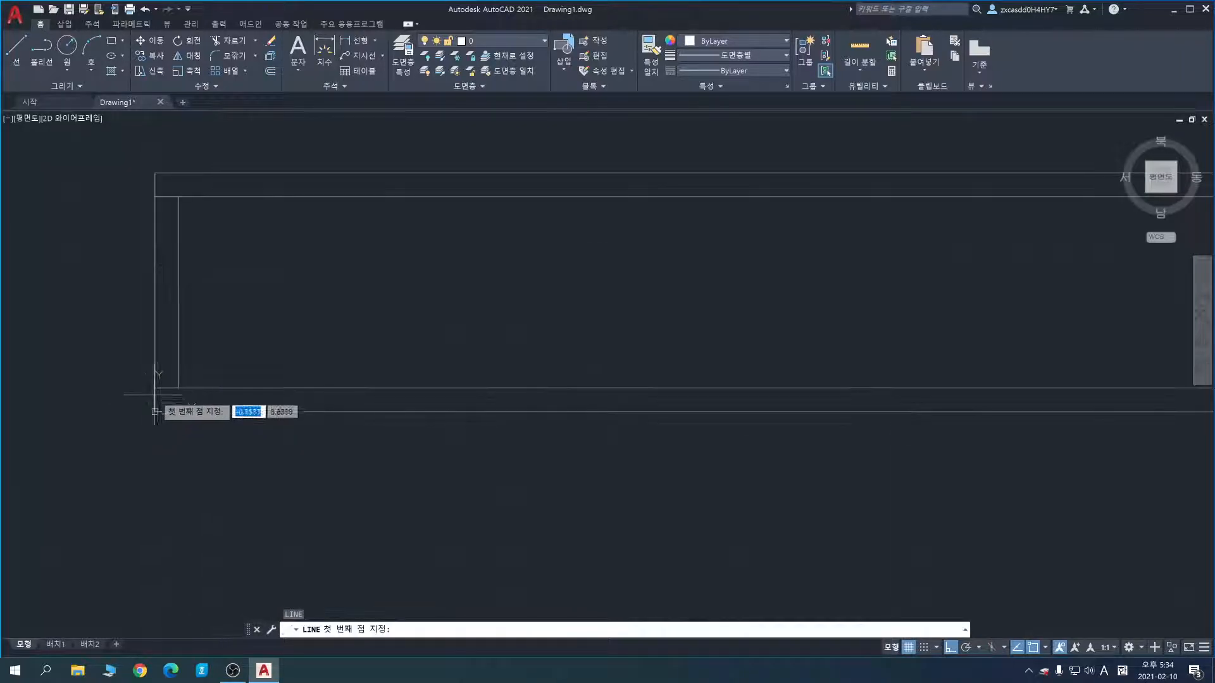
click(155, 411)
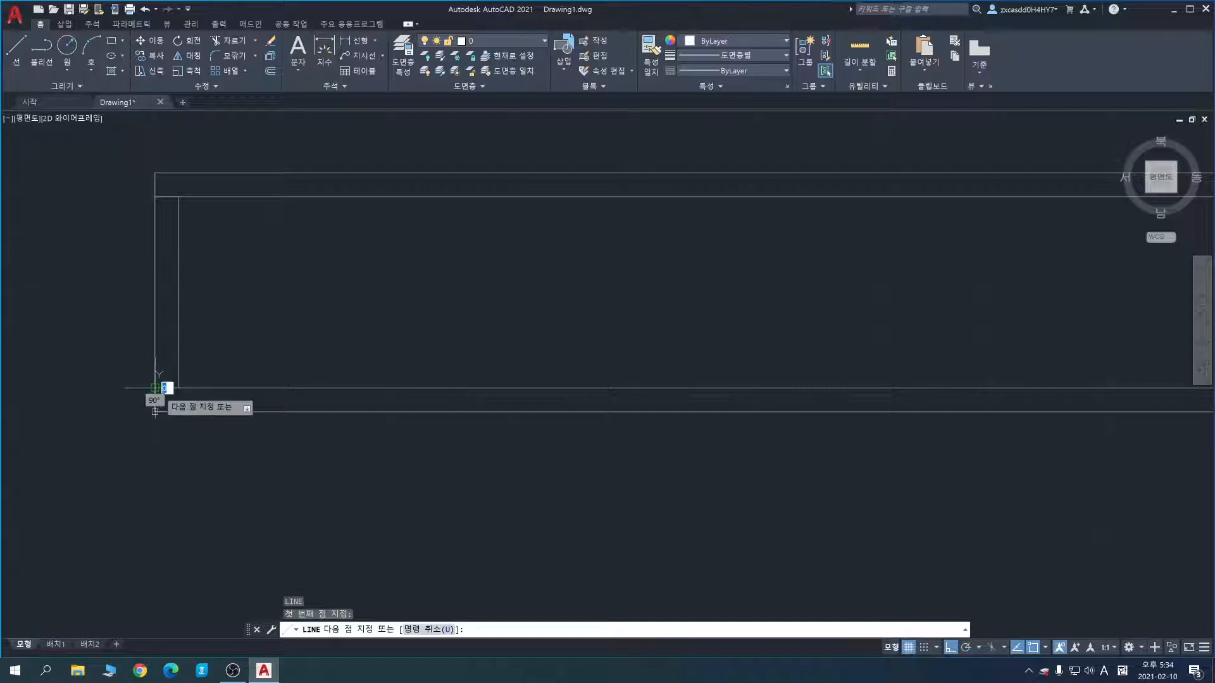
scroll(722, 366, down, 2)
middle_drag(722, 366, 678, 366)
text(25)
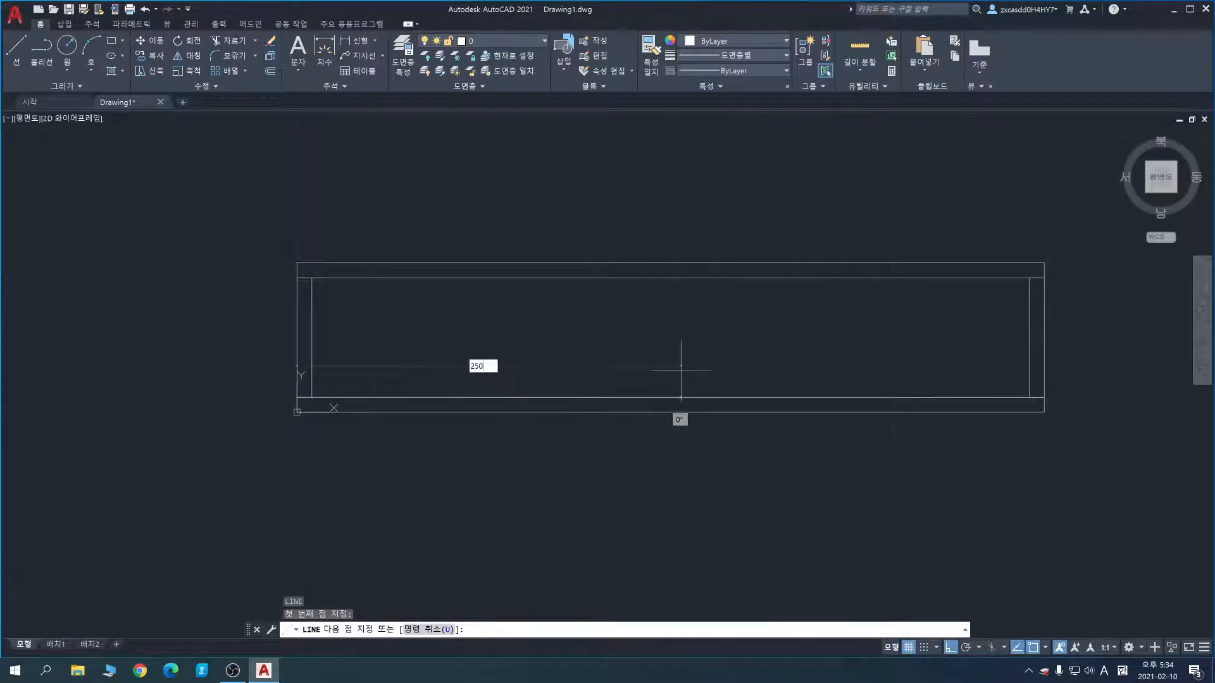
text(0)
key(Return)
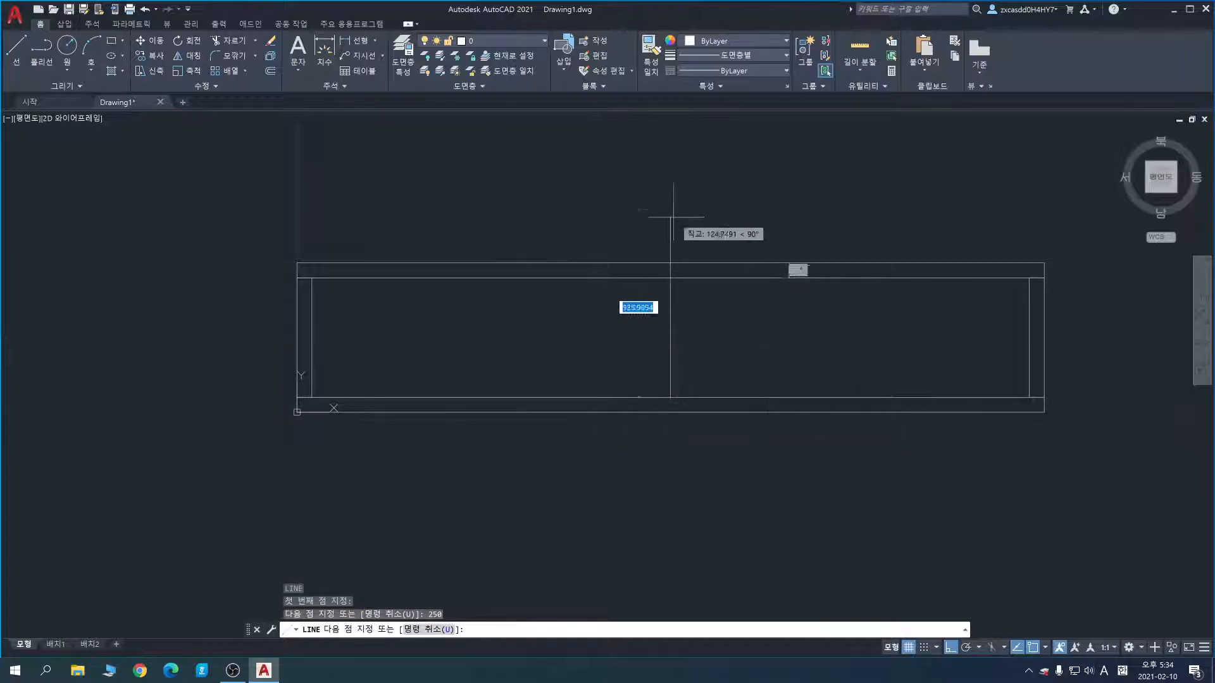
click(659, 171)
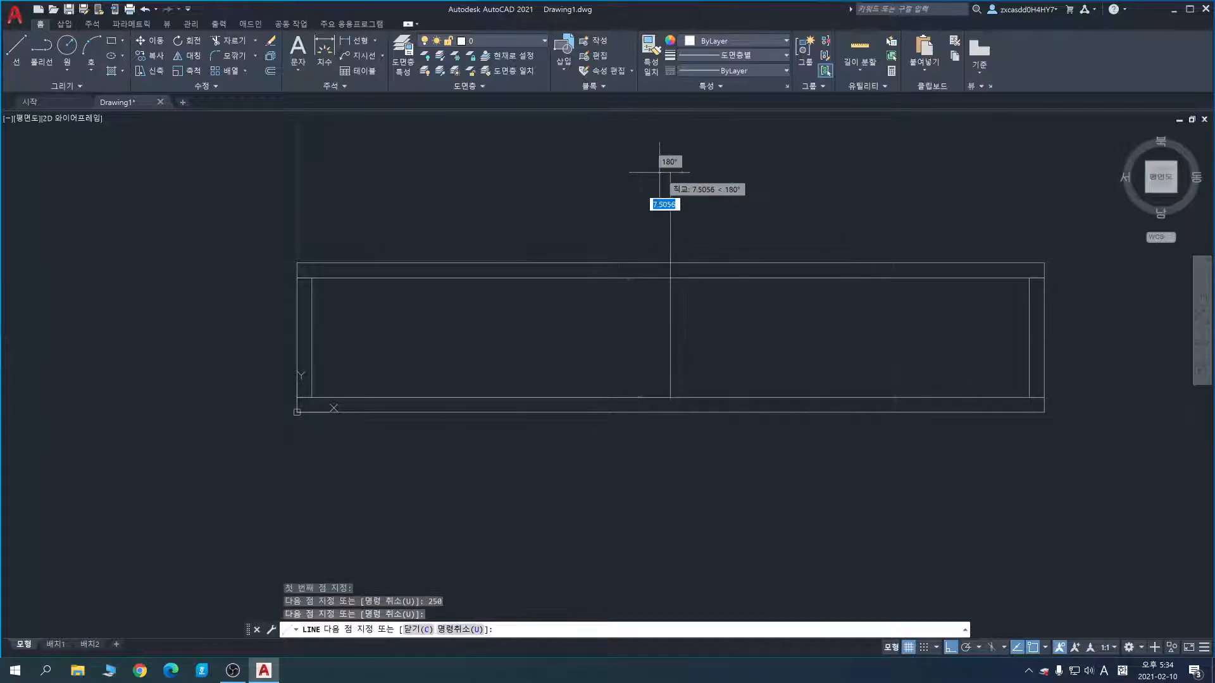
key(Escape)
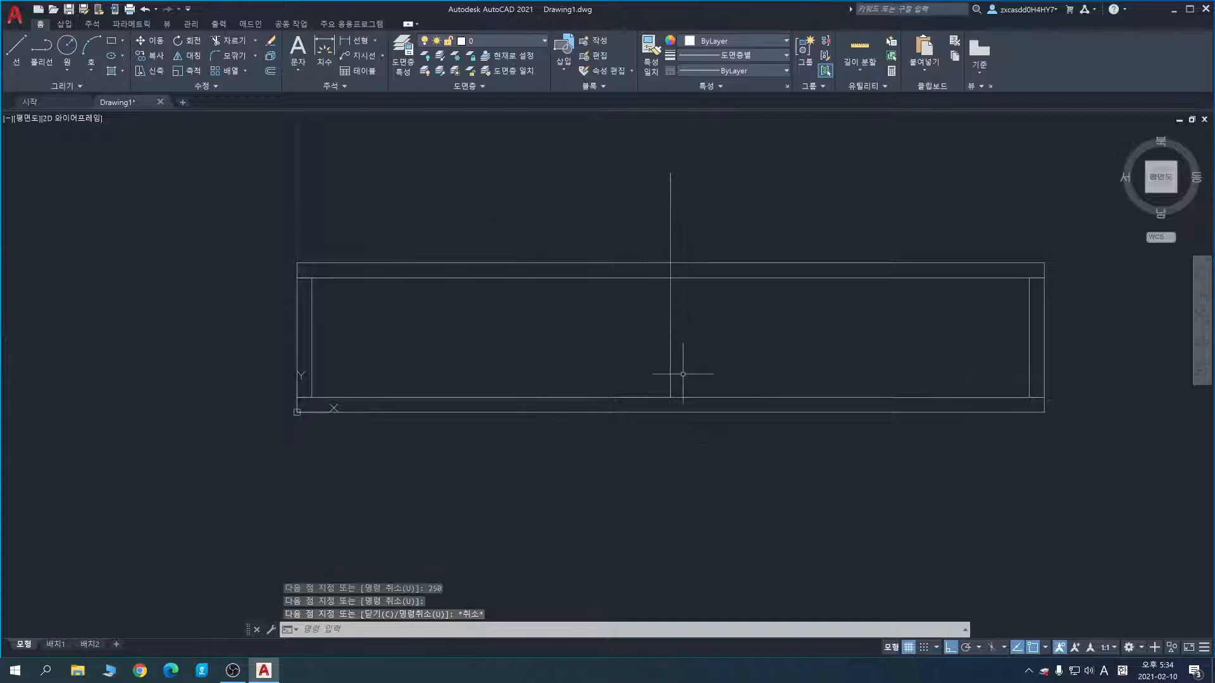
Step: Erase the 250-unit horizontal guide line along the lower bar's upper edge, keeping the vertical guide line
middle_drag(737, 340, 721, 368)
click(562, 425)
key(Delete)
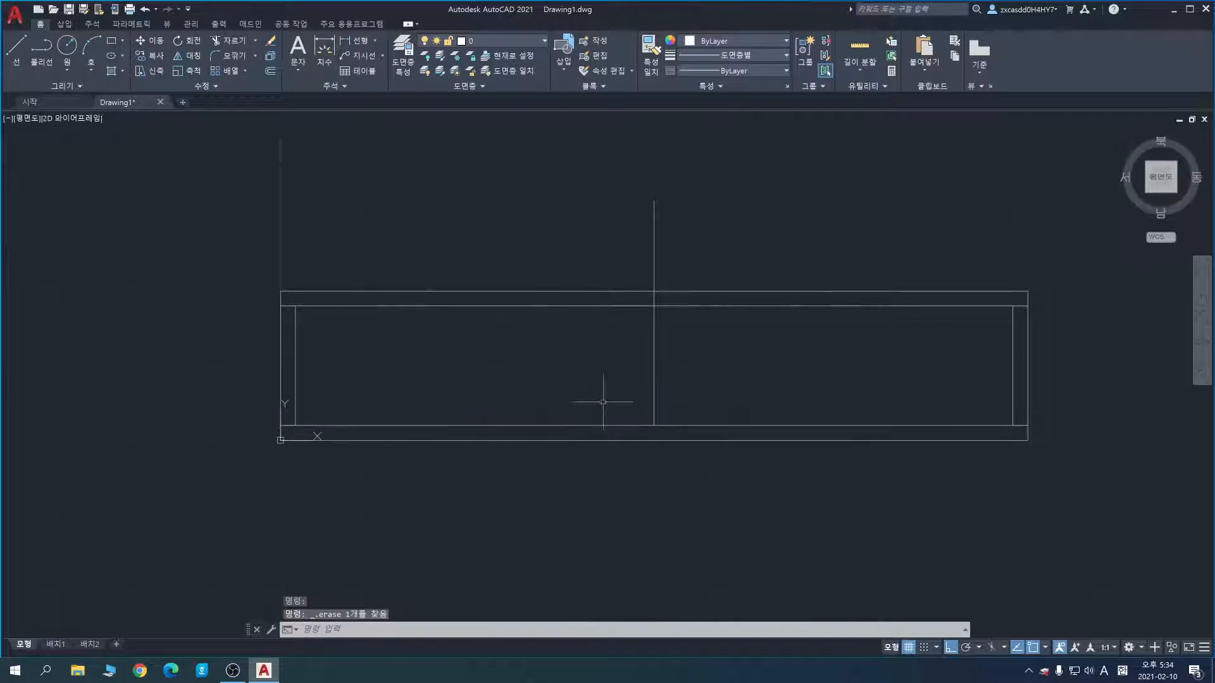
Step: Draw a 10 by 80 upright with lines between the bars, centred on the vertical guide line with 5 units on each side
scroll(694, 331, up, 3)
scroll(659, 347, down, 2)
middle_drag(669, 329, 674, 352)
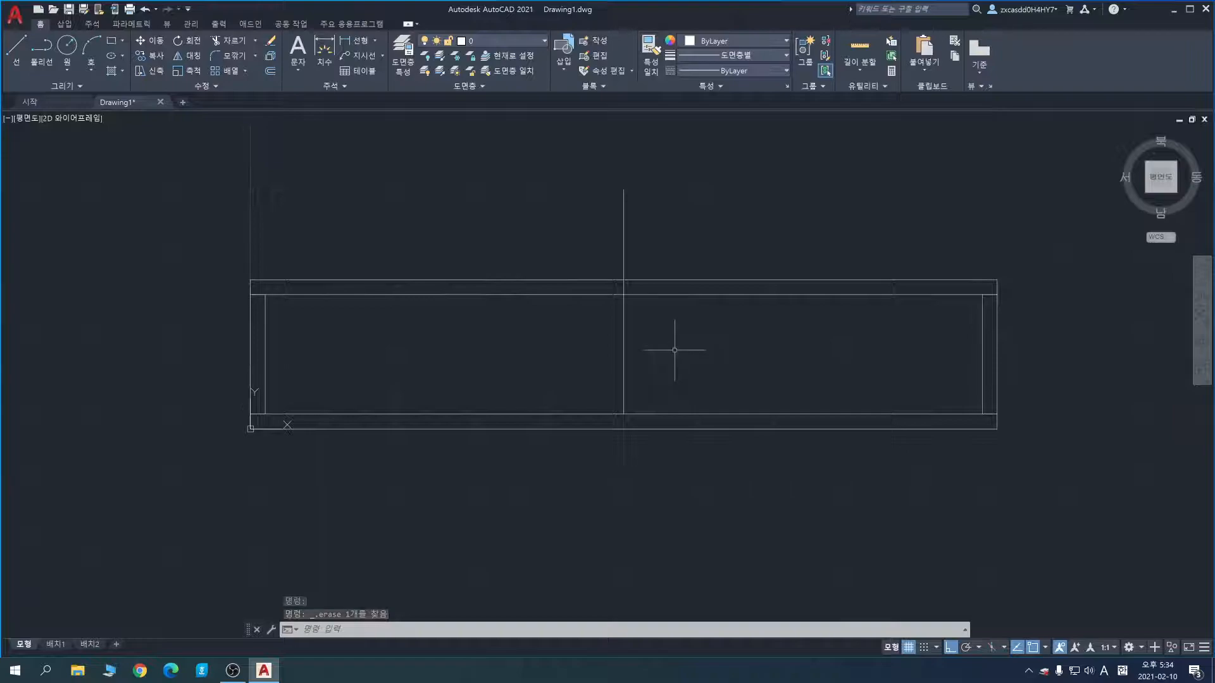
scroll(670, 351, up, 2)
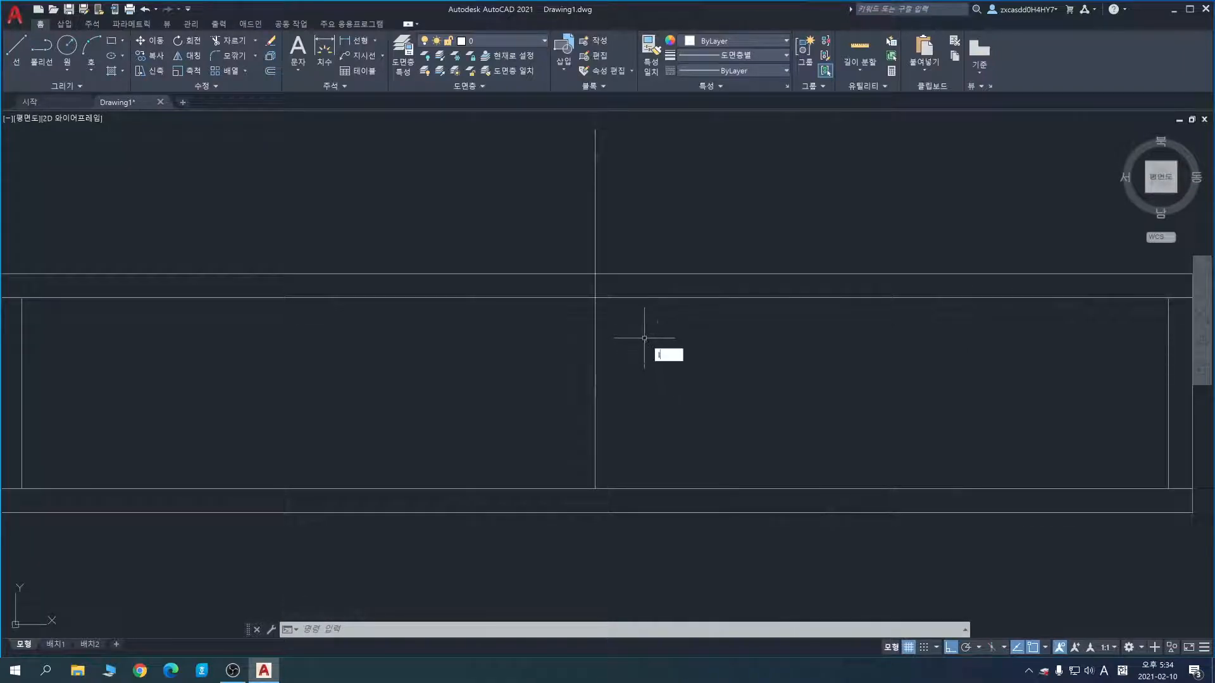
text(l)
key(Return)
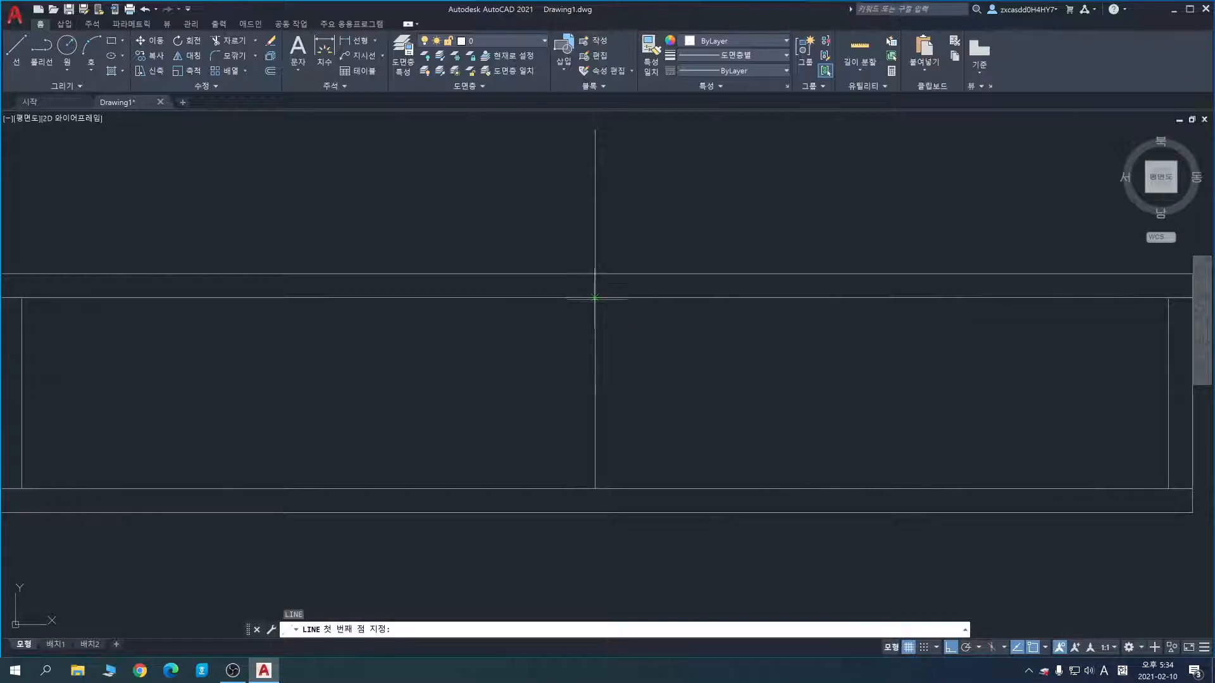
click(595, 297)
text(5)
key(Return)
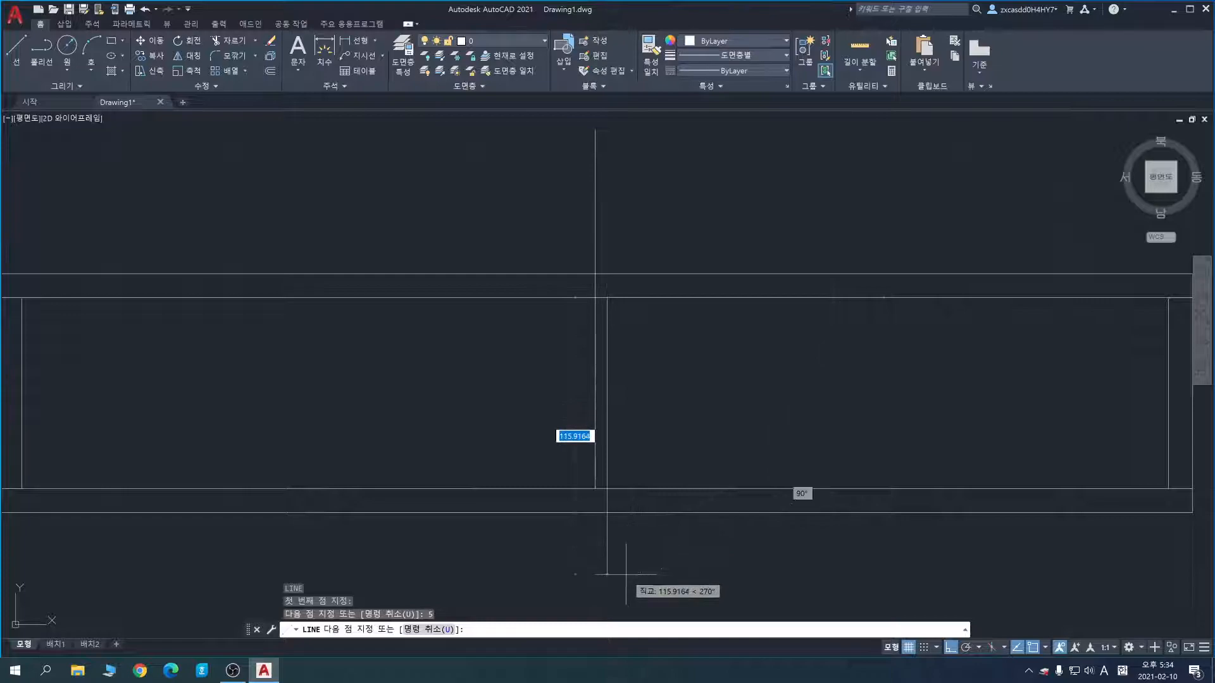
text(80)
key(Return)
text(10)
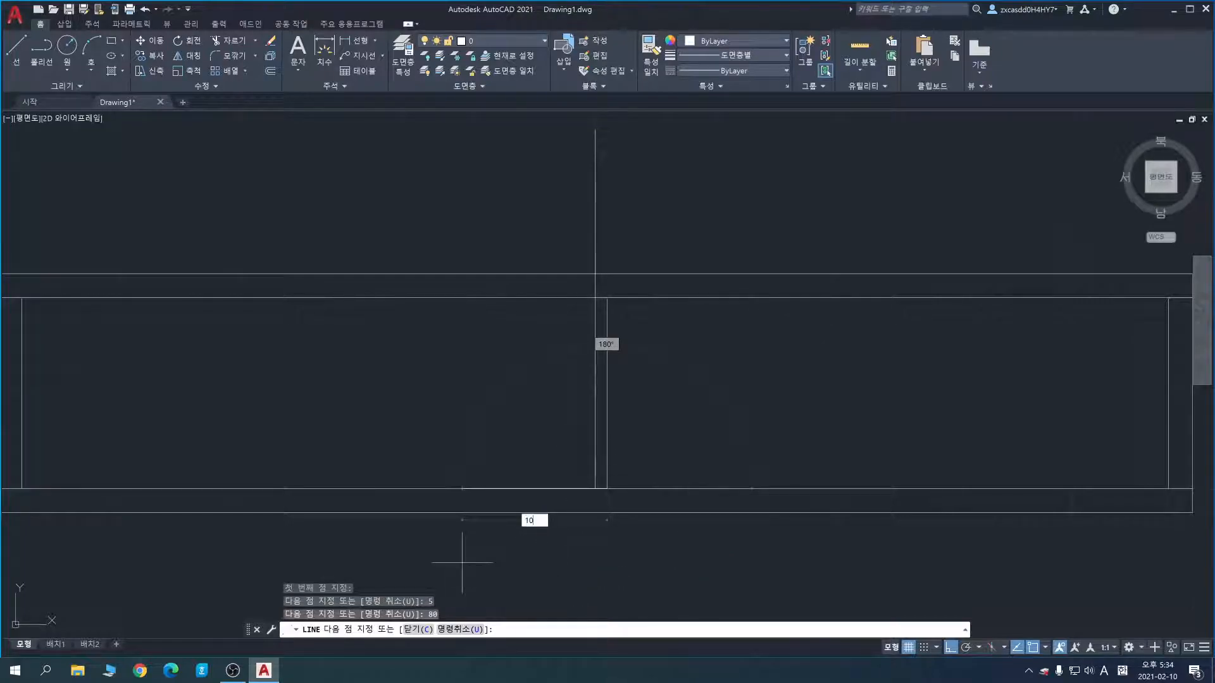
key(Return)
text(80)
key(Return)
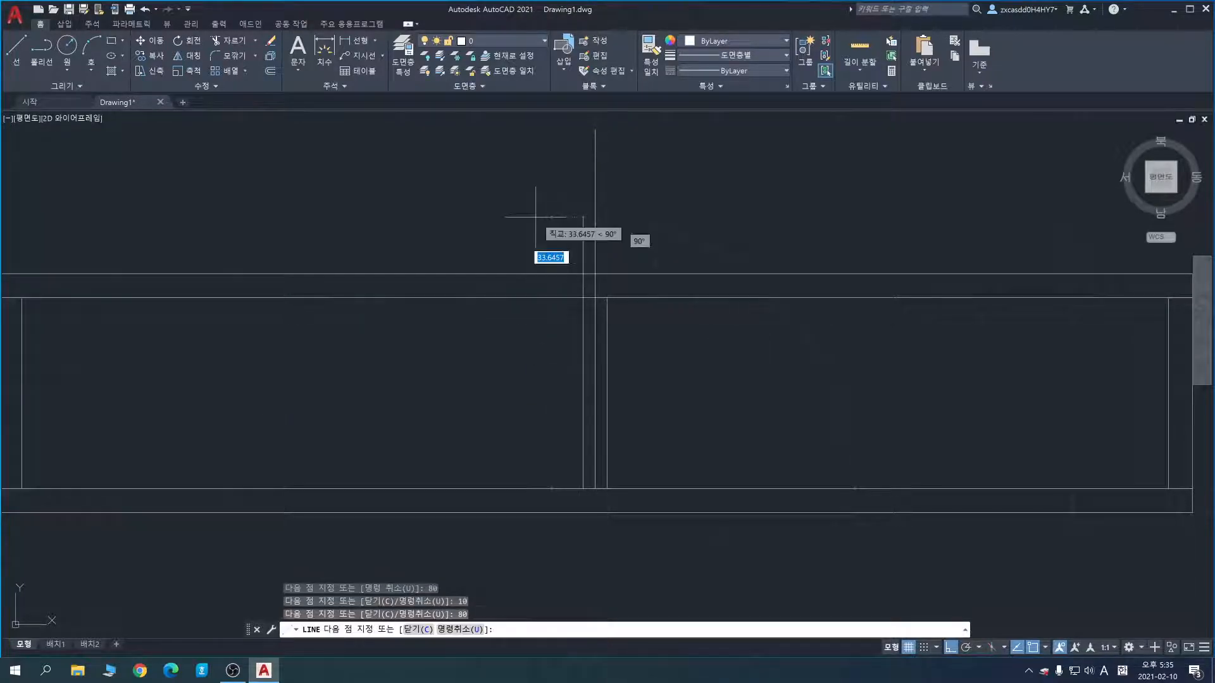
text(5)
key(Return)
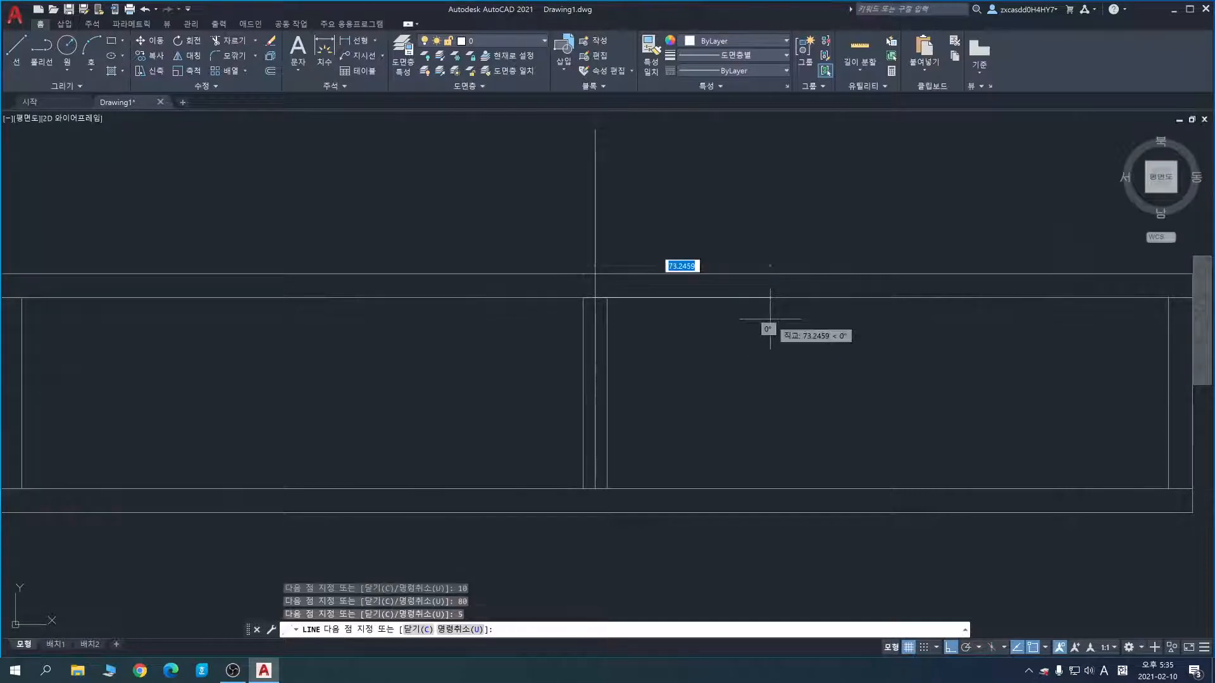
key(Escape)
Step: Erase the vertical guide line and join the middle upright's lines into a single polyline
click(594, 231)
key(Delete)
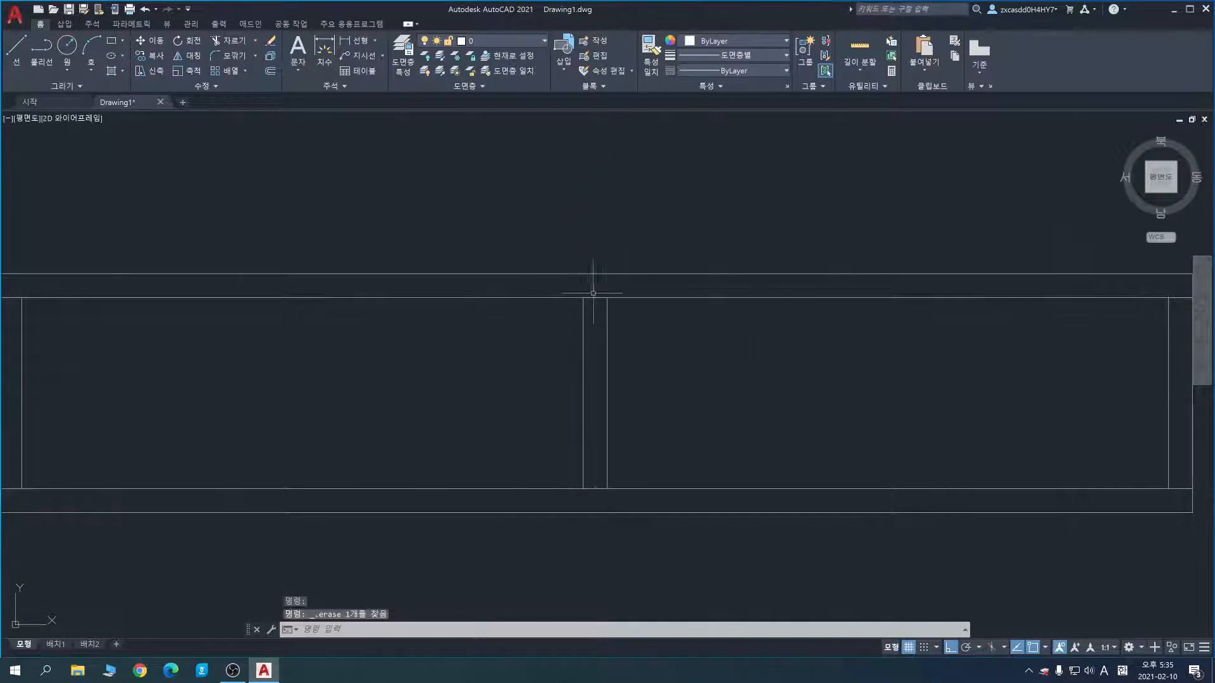
click(560, 292)
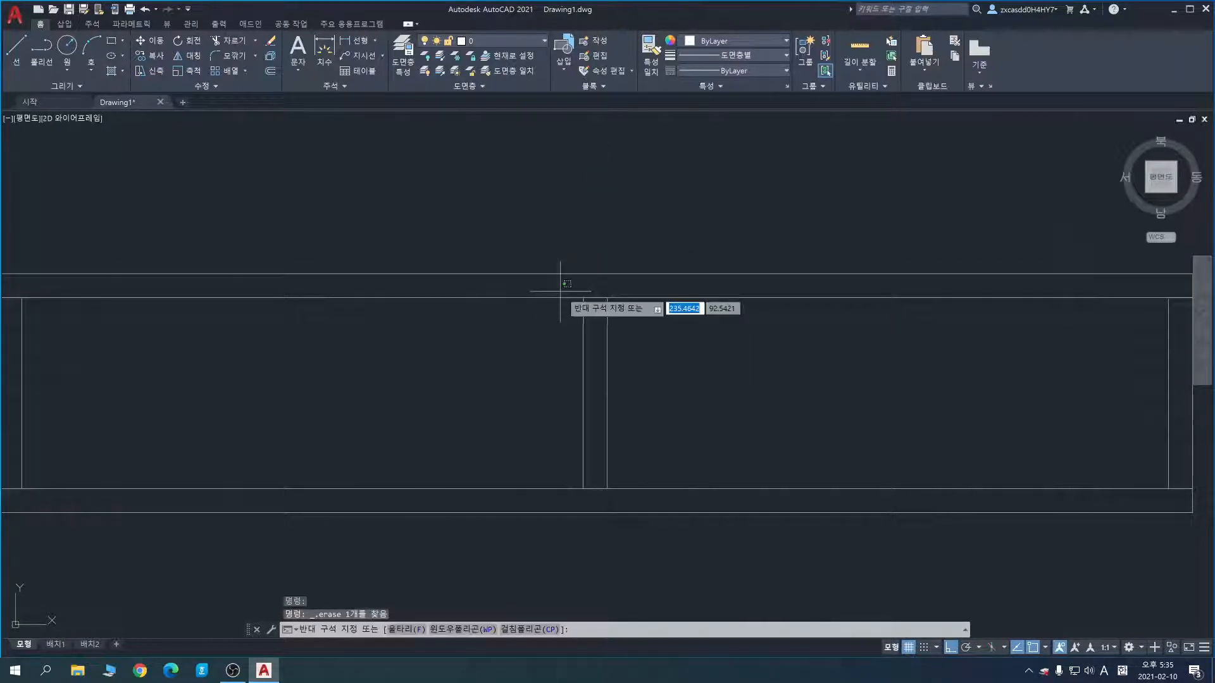
click(644, 489)
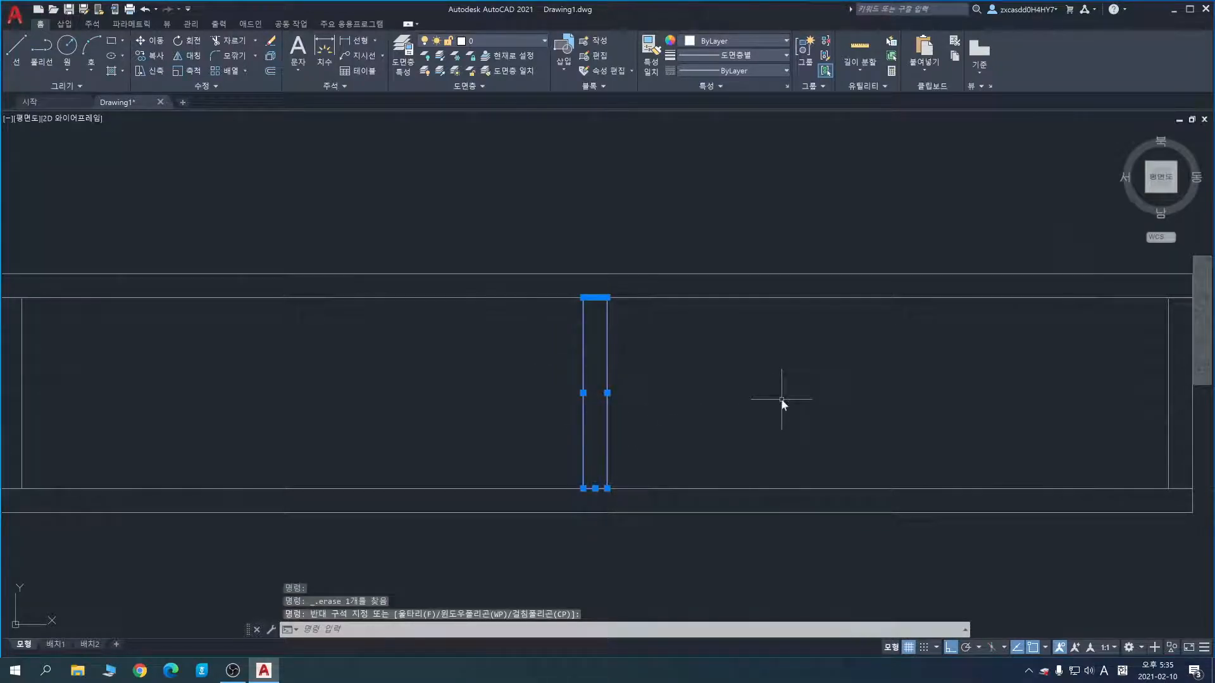
key(Return)
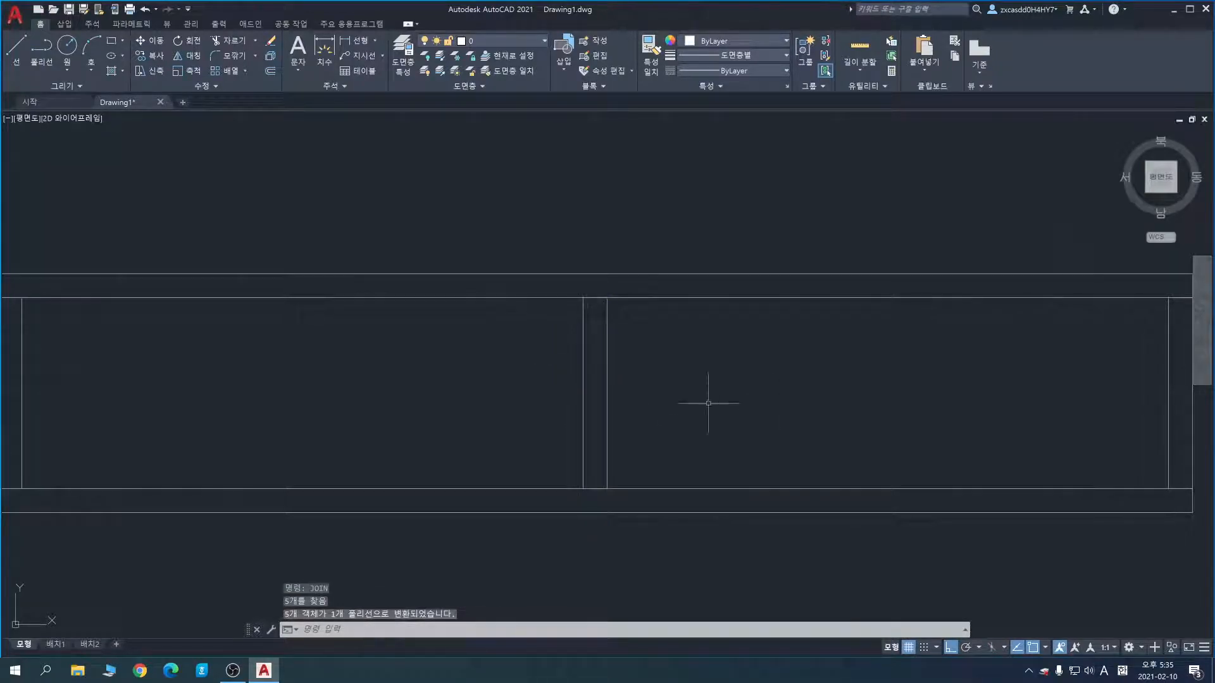
click(607, 394)
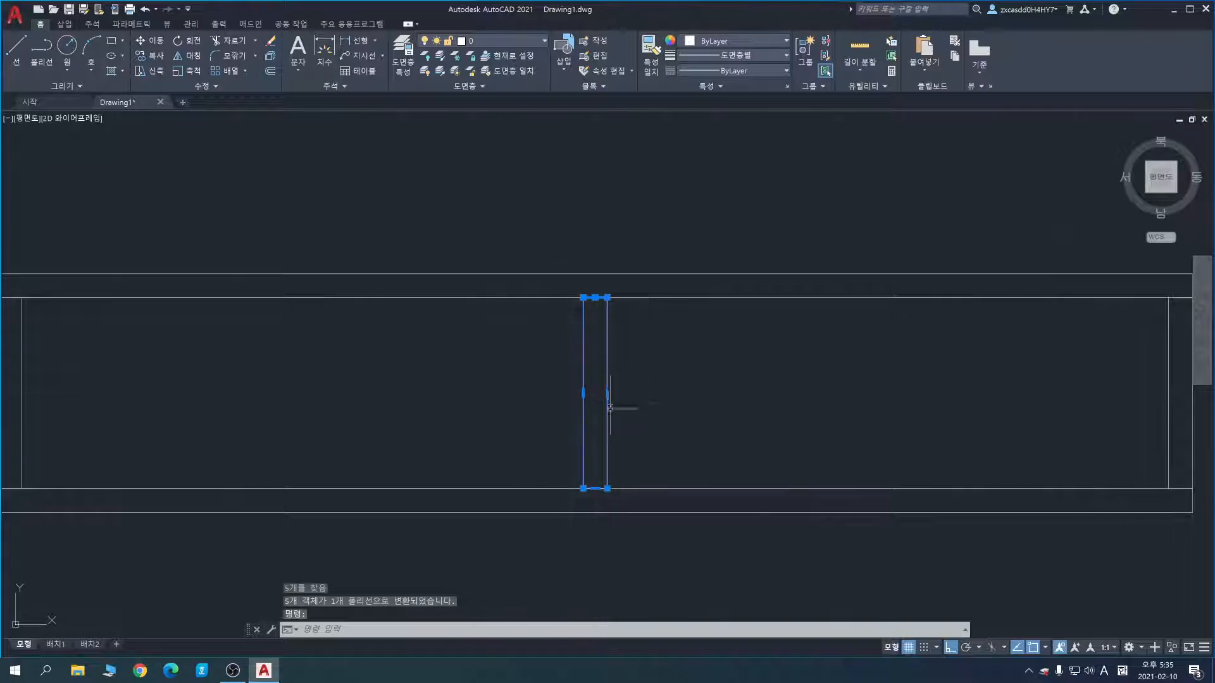
key(Escape)
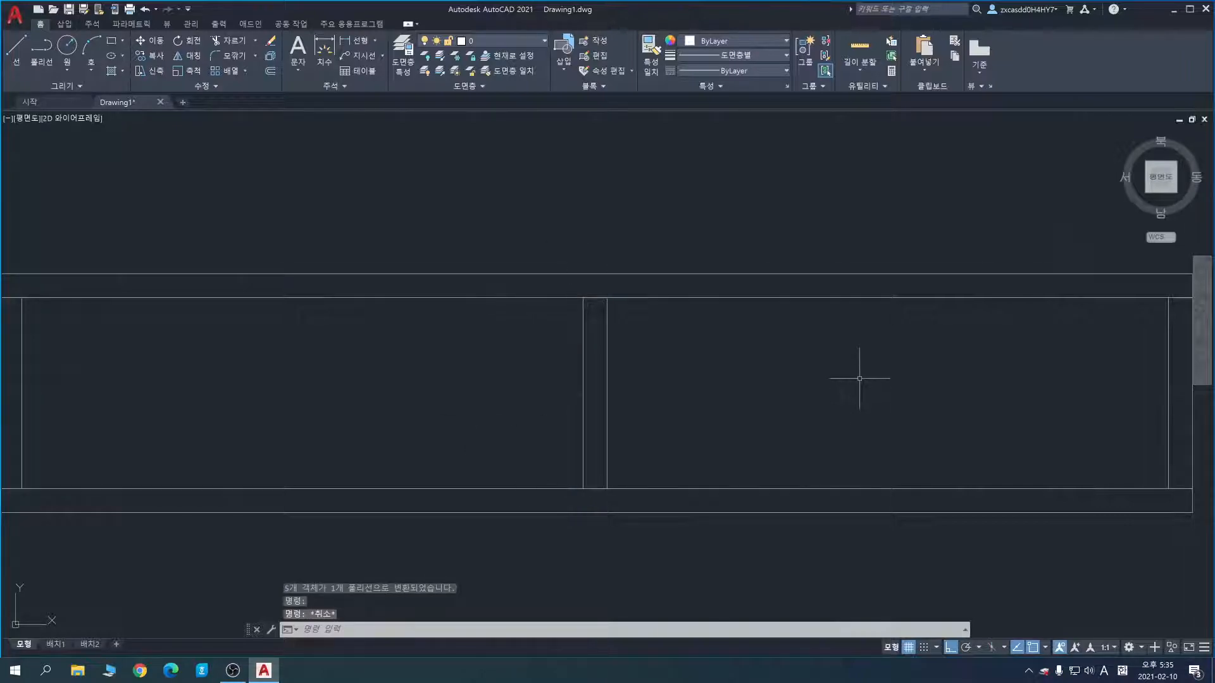
middle_drag(826, 390, 709, 326)
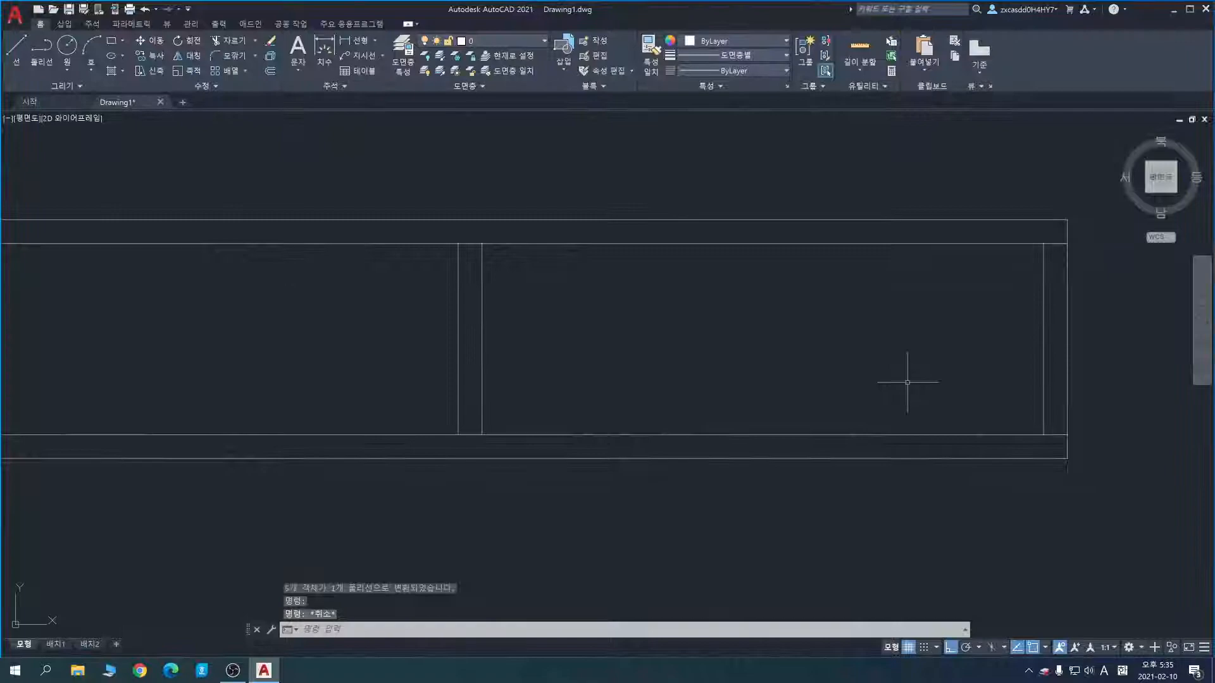
text(l)
key(Return)
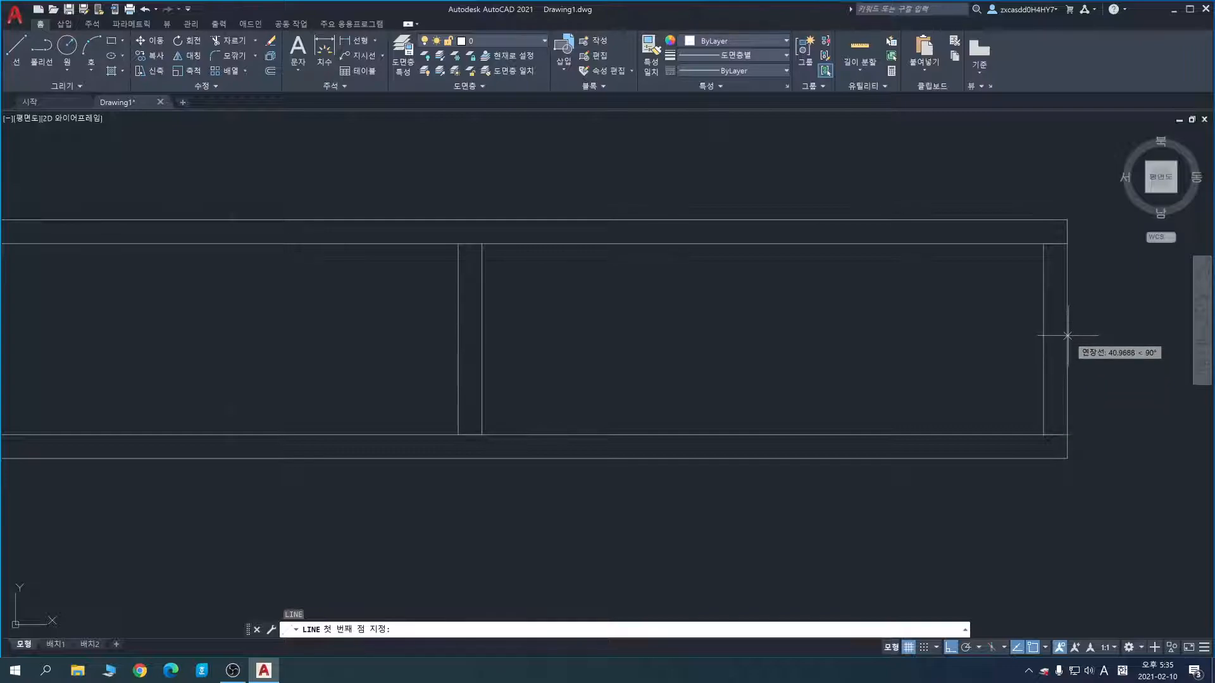
key(Escape)
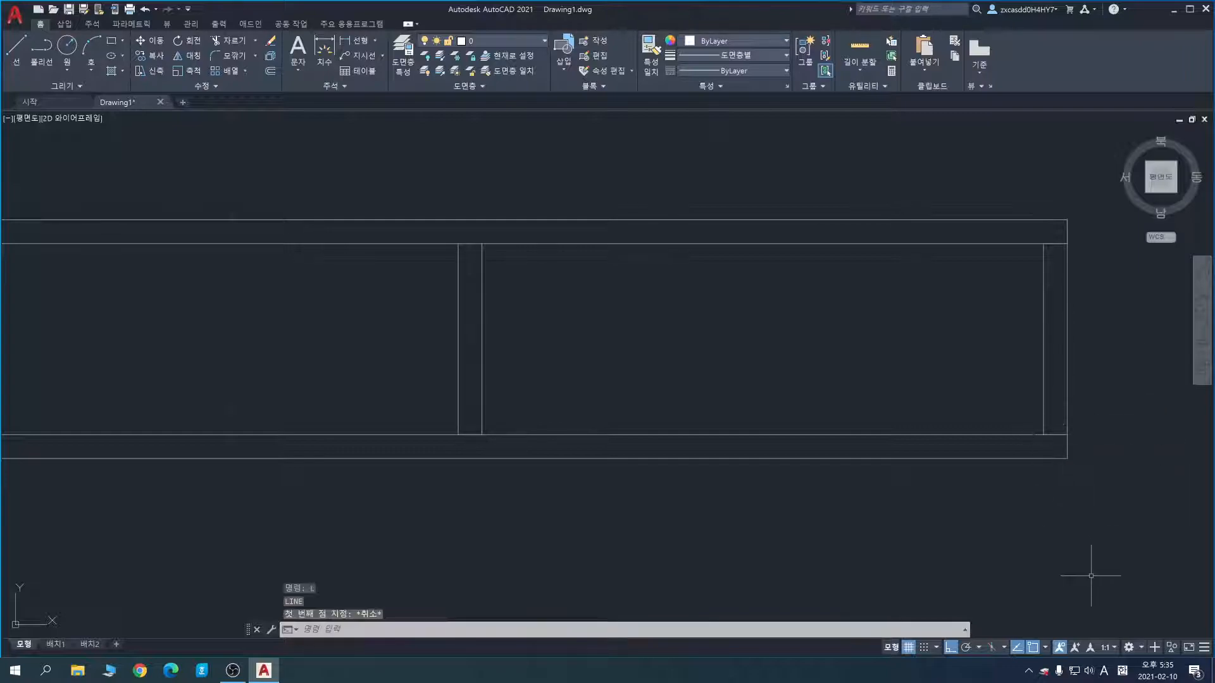
Step: Examine the list of object snap modes, including which ones are enabled, such as endpoint, centre, intersection and extension
click(1046, 649)
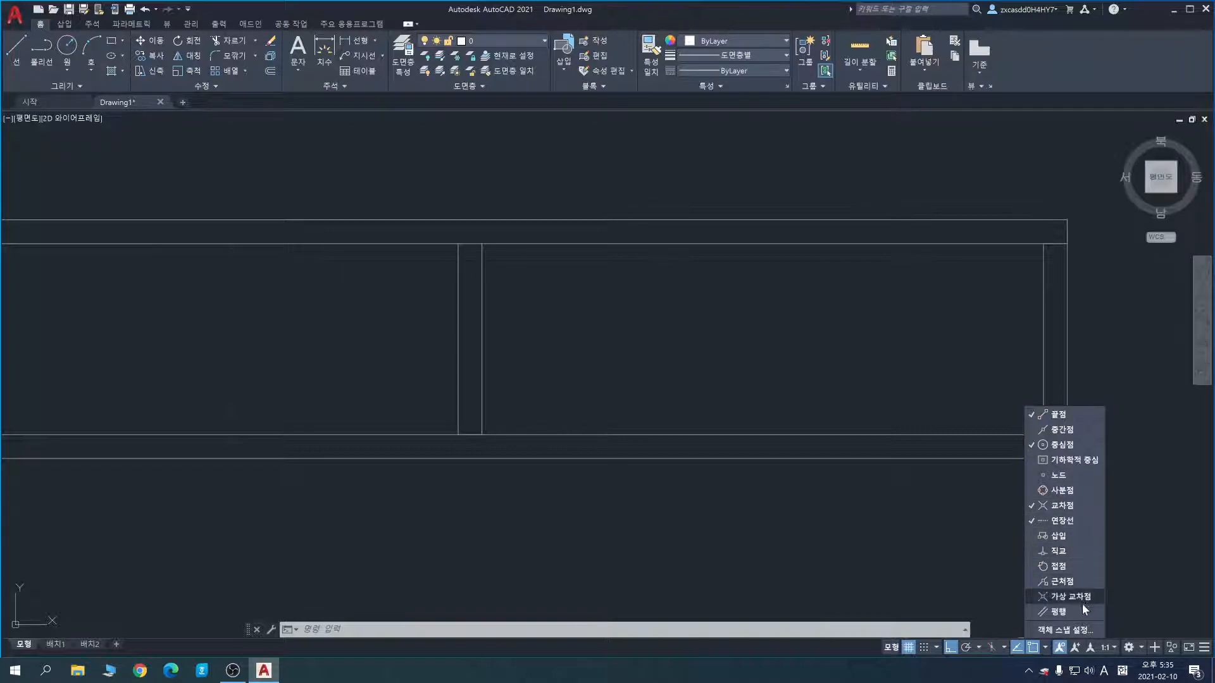
key(Escape)
key(Escape)
middle_drag(833, 314, 815, 403)
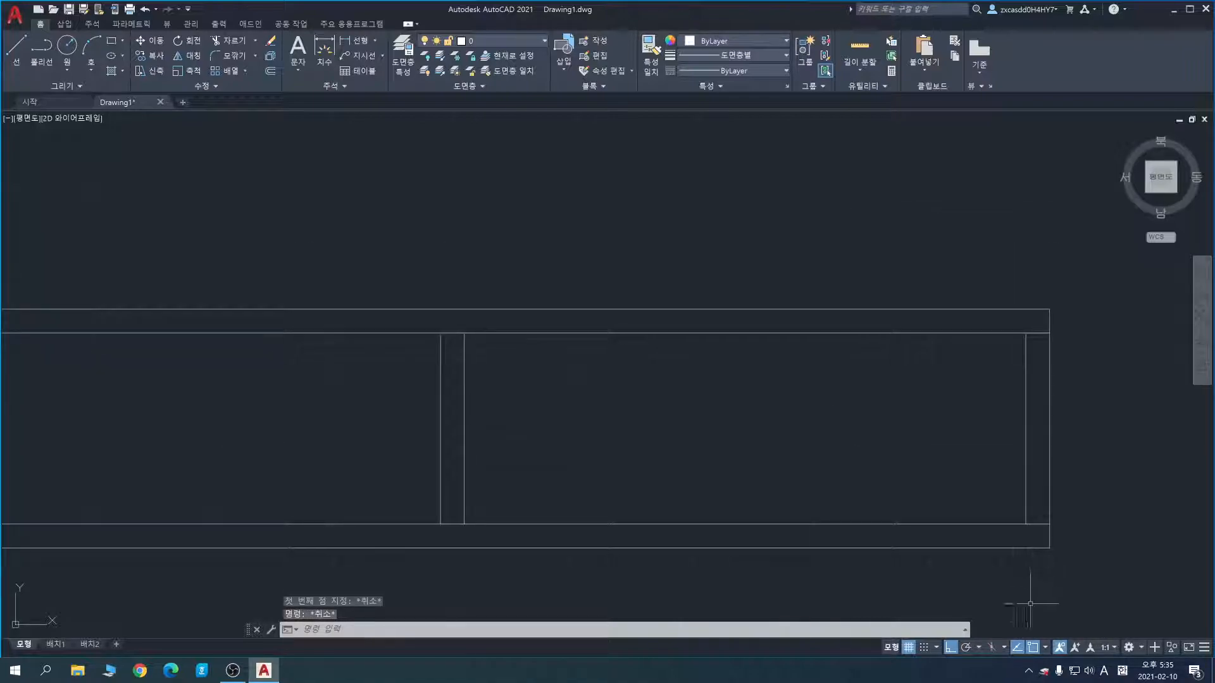
click(1045, 648)
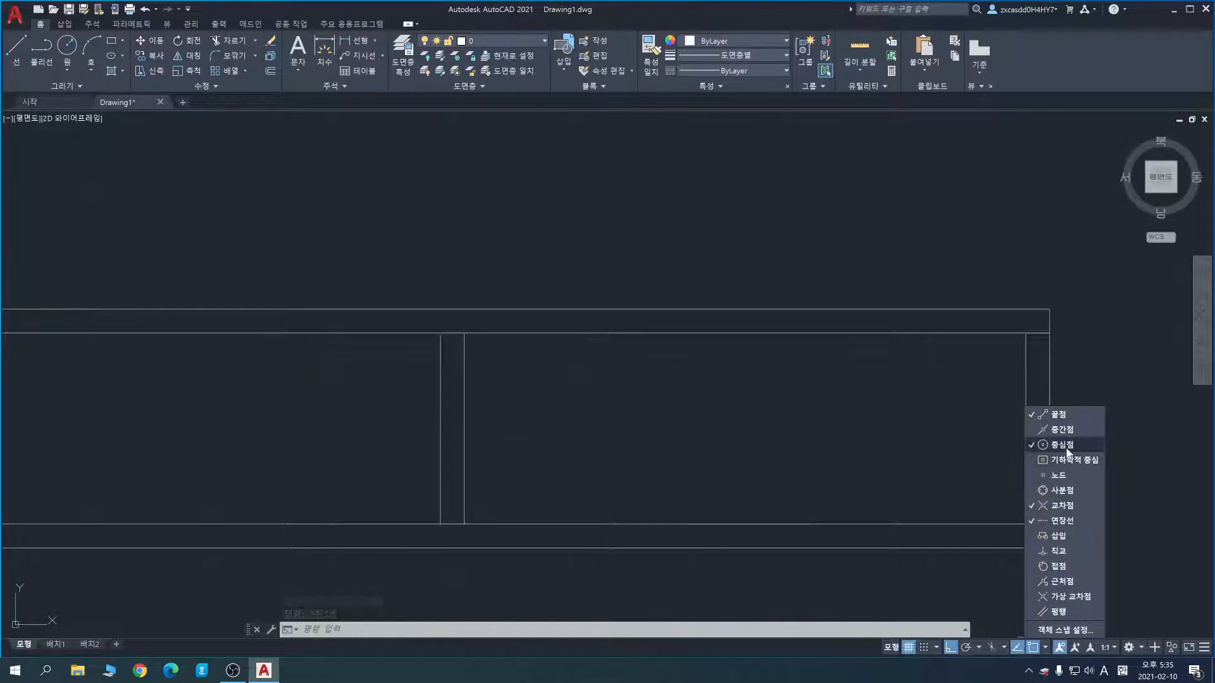
click(1045, 647)
Step: Draw a circle freehand in the empty area above the frame's upper bar
middle_drag(850, 356, 823, 547)
text(c)
key(space)
click(676, 229)
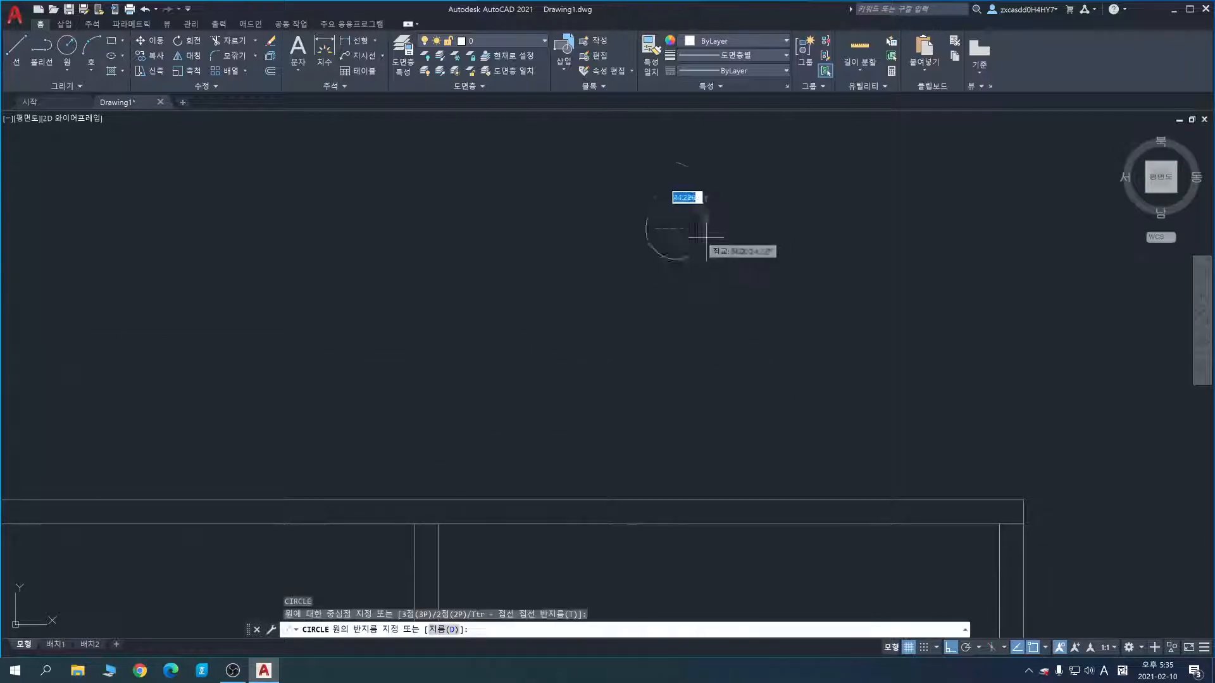
click(776, 329)
key(Escape)
middle_drag(775, 299, 807, 397)
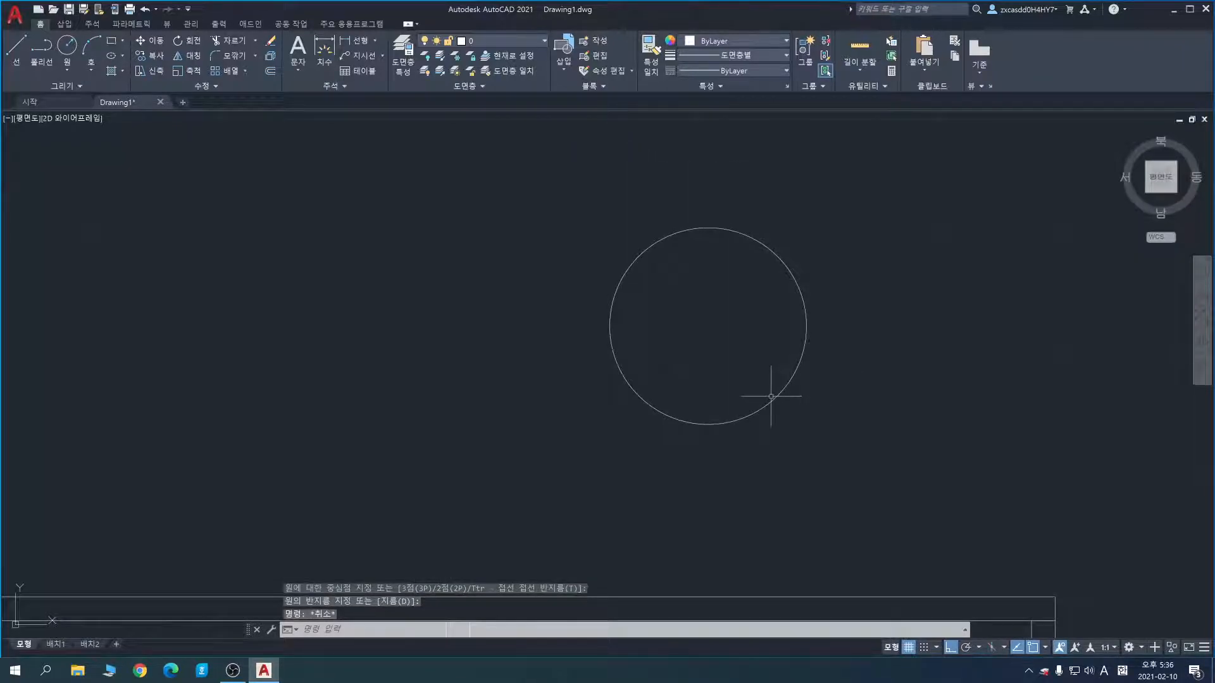
text(l)
key(space)
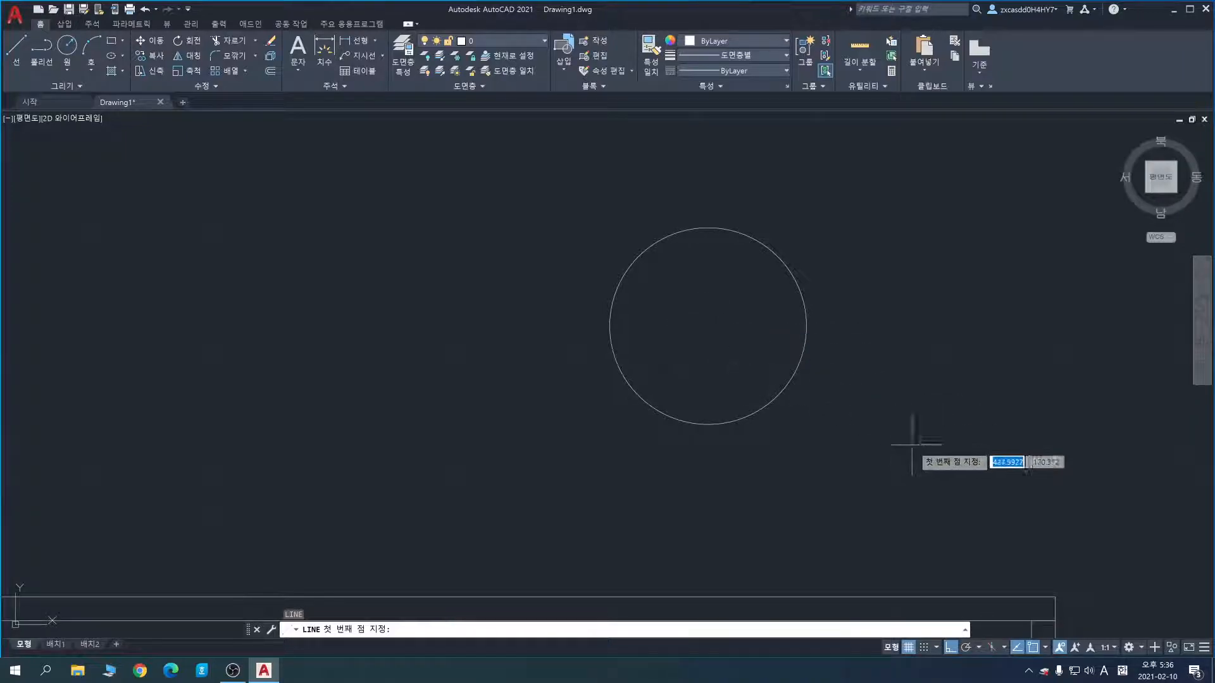
click(1045, 646)
key(Escape)
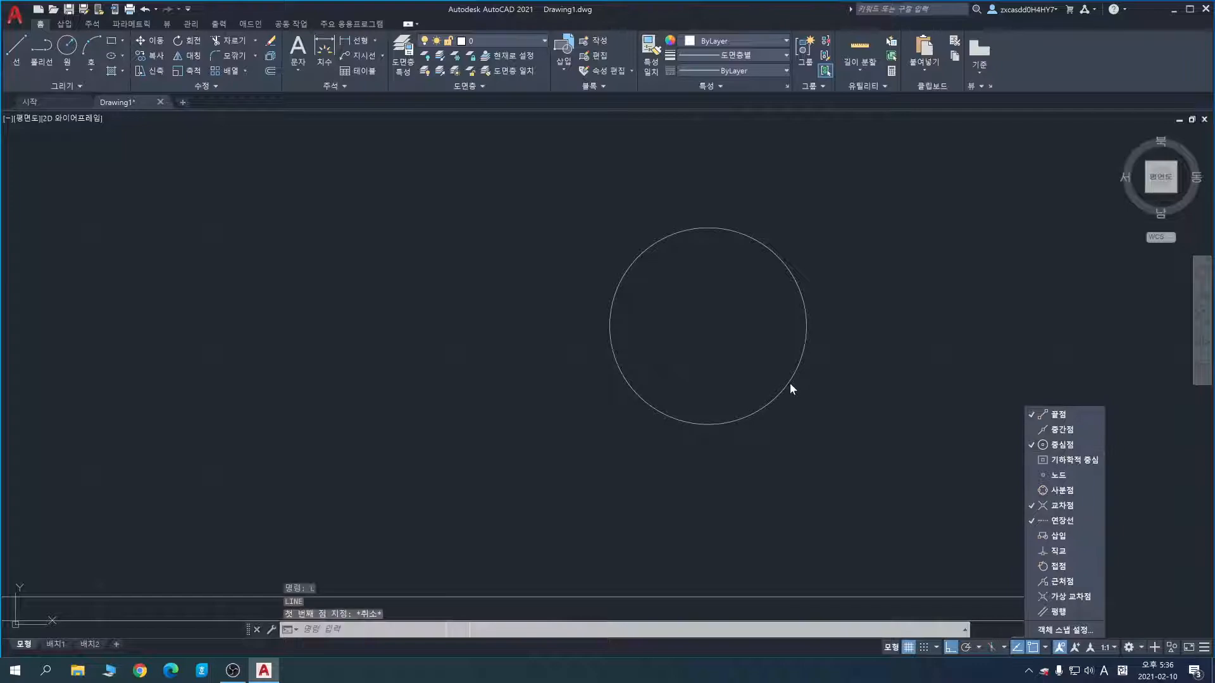
key(Escape)
click(789, 379)
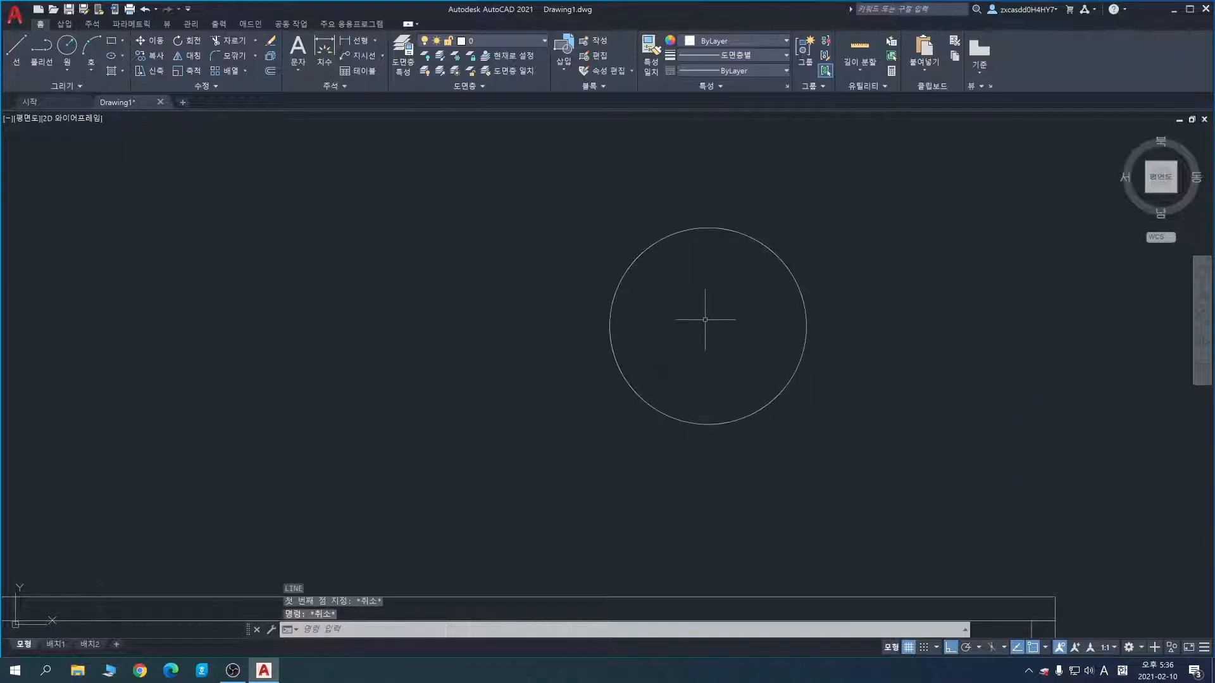
Step: Draw two lines from the circle's centre, one horizontal to the right and one vertical upward, both ending outside the circle
key(Return)
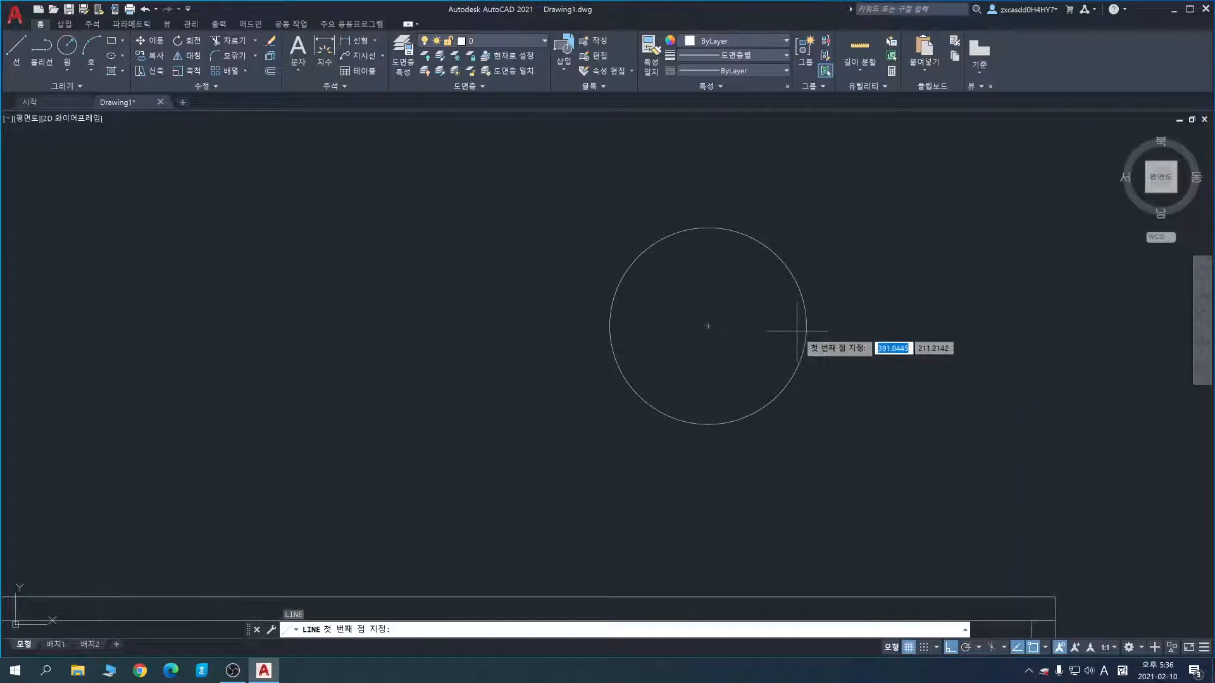
click(708, 326)
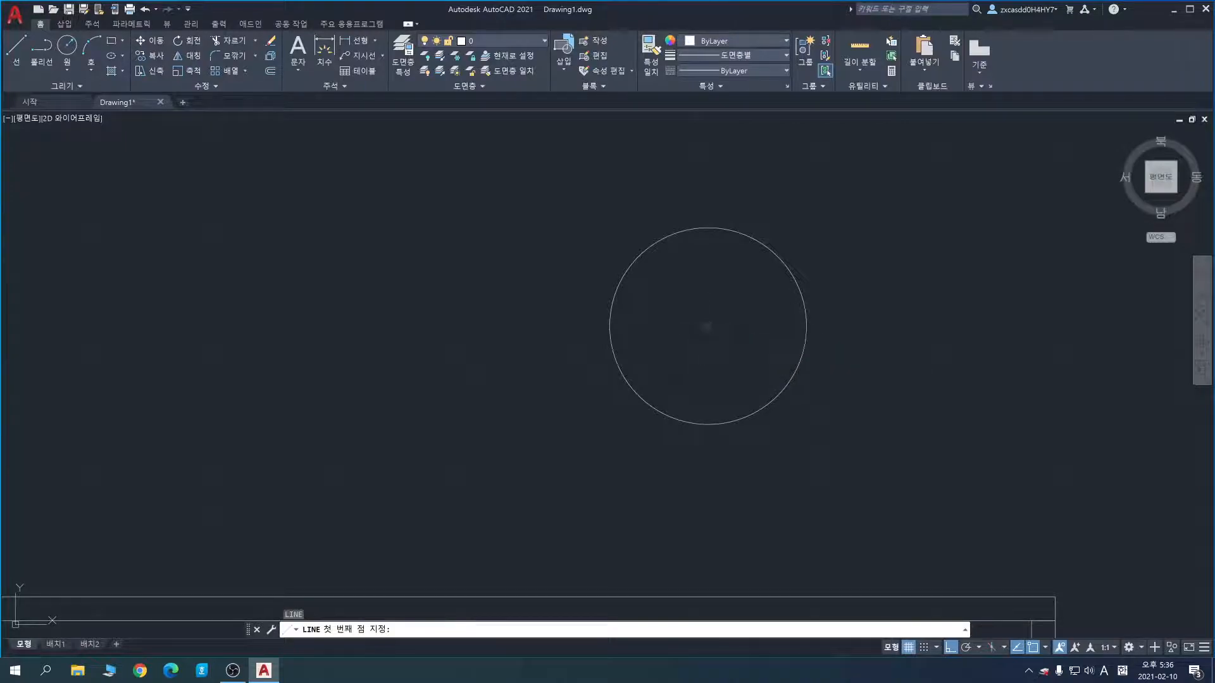
click(919, 326)
key(Escape)
key(Return)
click(708, 326)
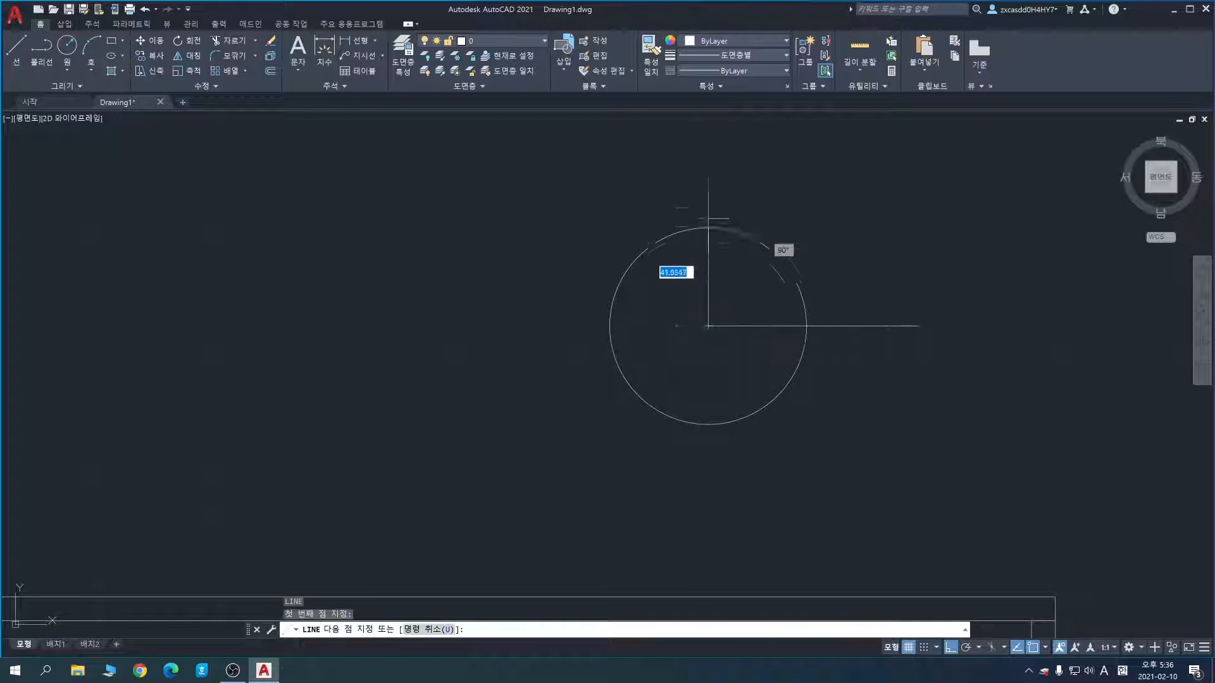
click(708, 201)
key(Escape)
Step: Erase the circle together with the two lines drawn from its centre
click(920, 446)
click(618, 245)
key(Delete)
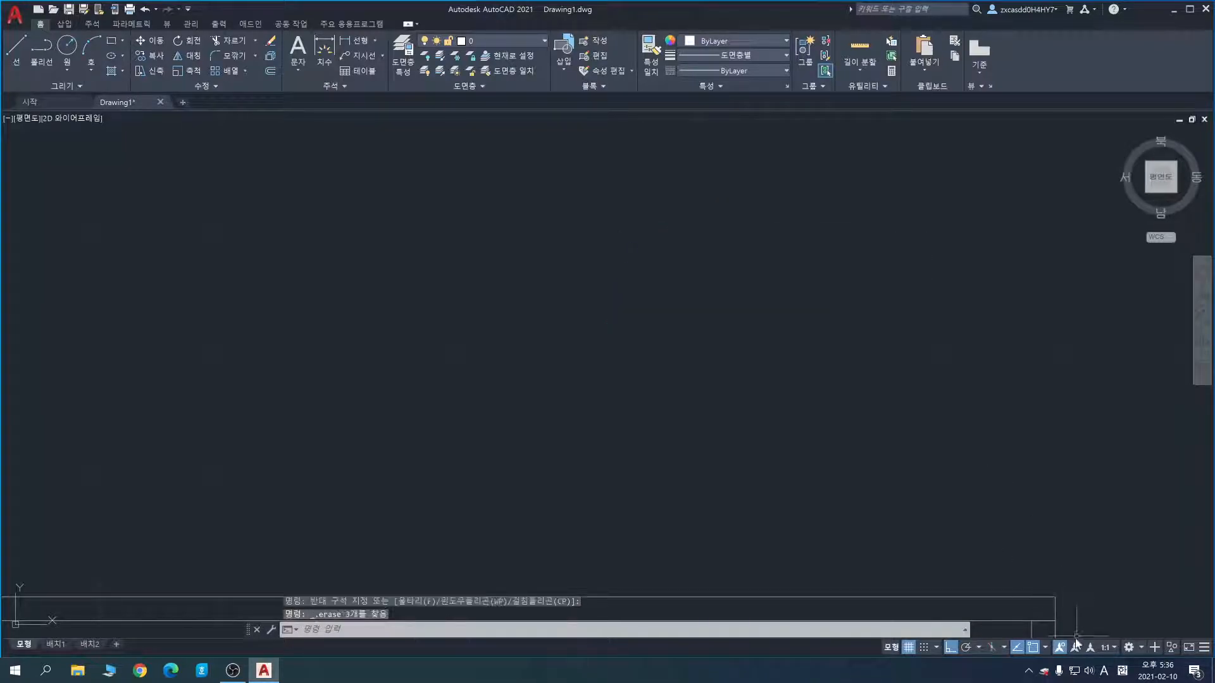
Step: Check the object snap modes again and view the whole frame from an oblique 3D angle with the Z axis pointing up
click(1045, 648)
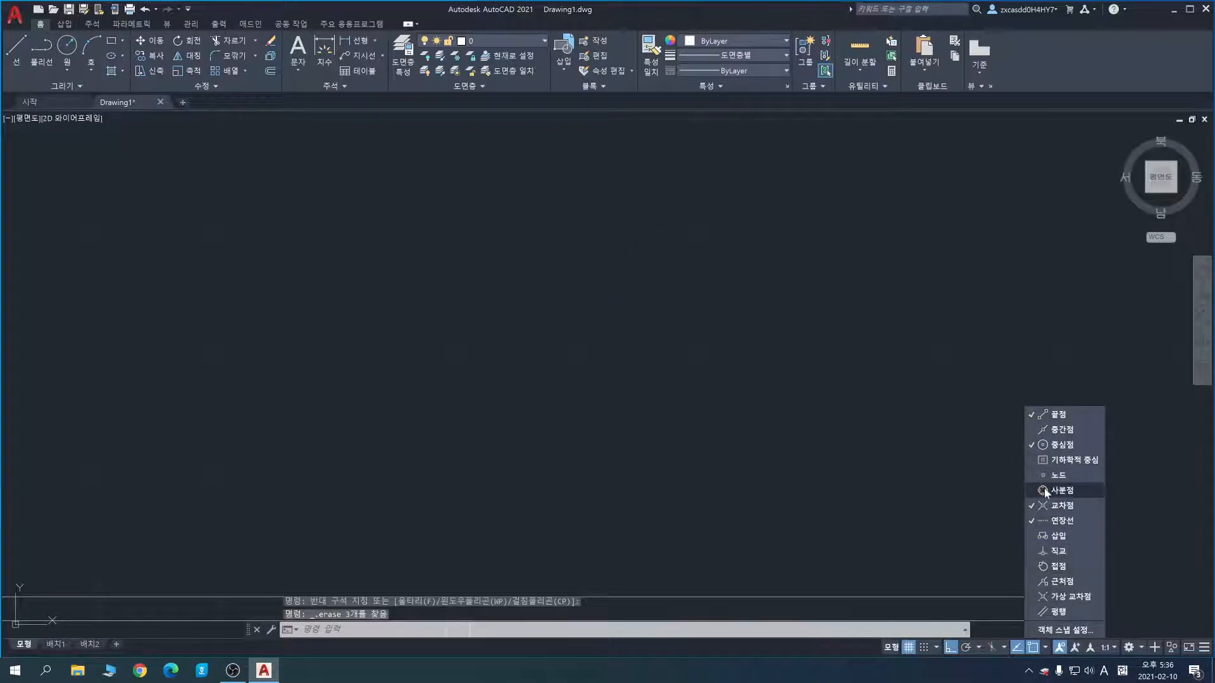
click(1045, 651)
middle_drag(727, 570, 813, 358)
scroll(813, 359, down, 3)
scroll(823, 424, up, 4)
click(1202, 353)
click(1076, 365)
drag(1107, 420, 1023, 331)
key(Escape)
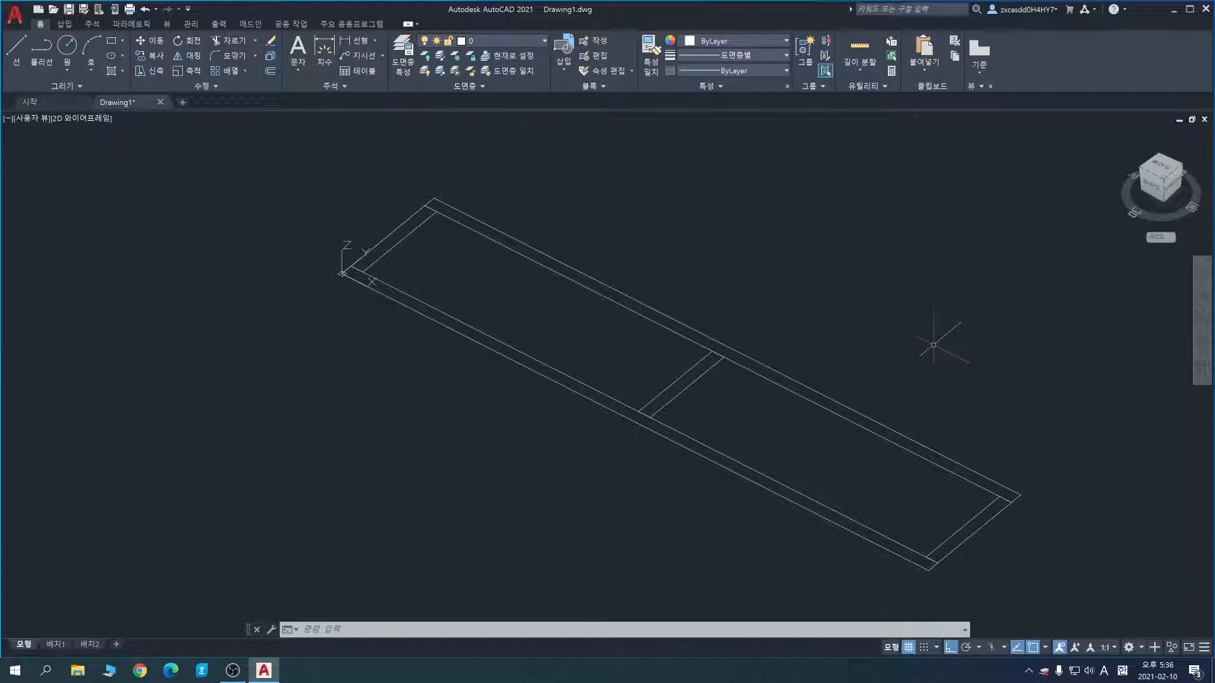
middle_drag(928, 395, 876, 348)
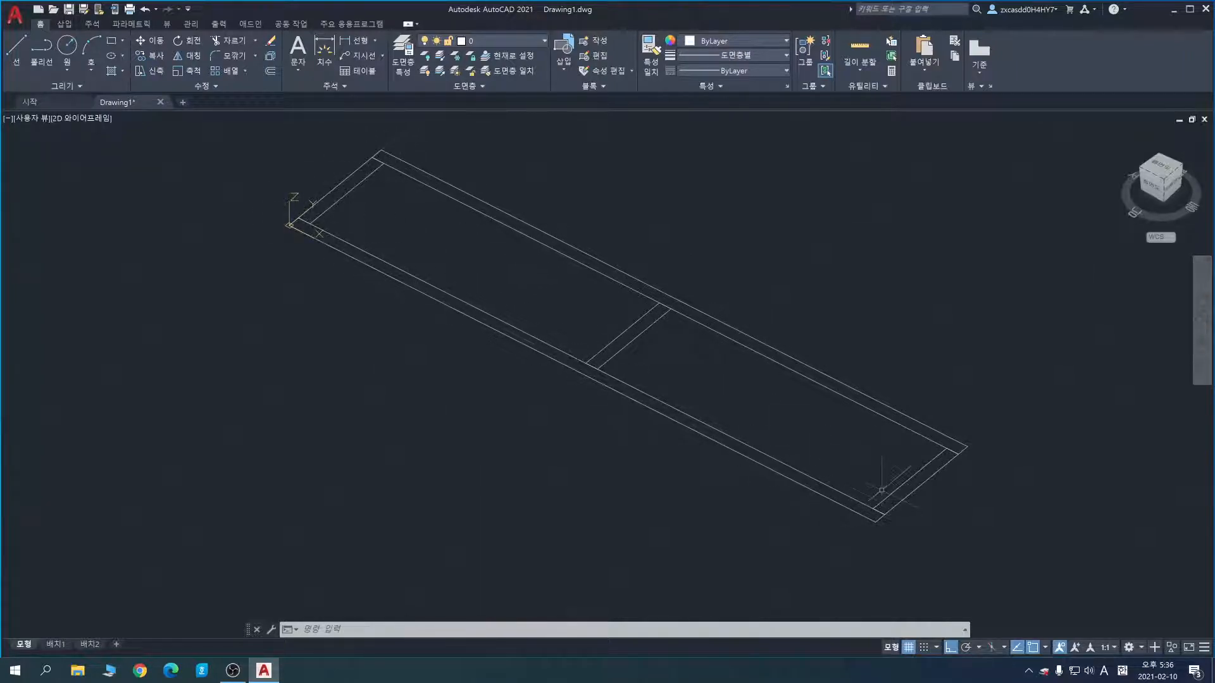
middle_drag(788, 367, 690, 372)
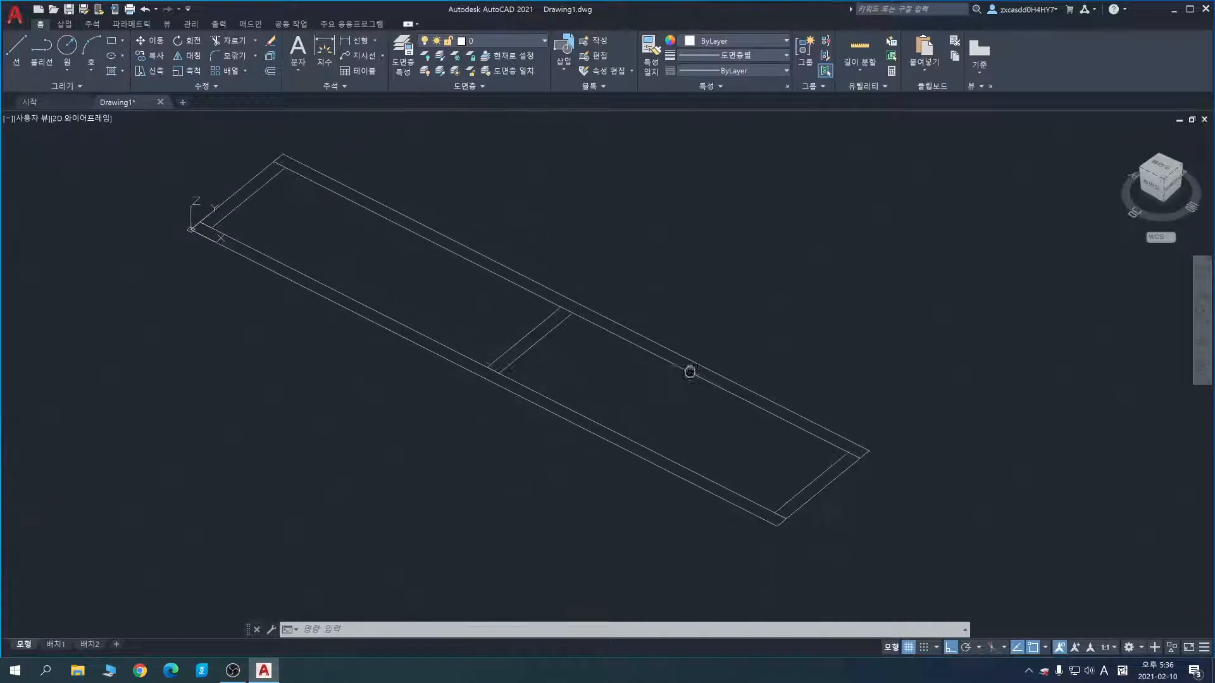
middle_drag(661, 241, 662, 282)
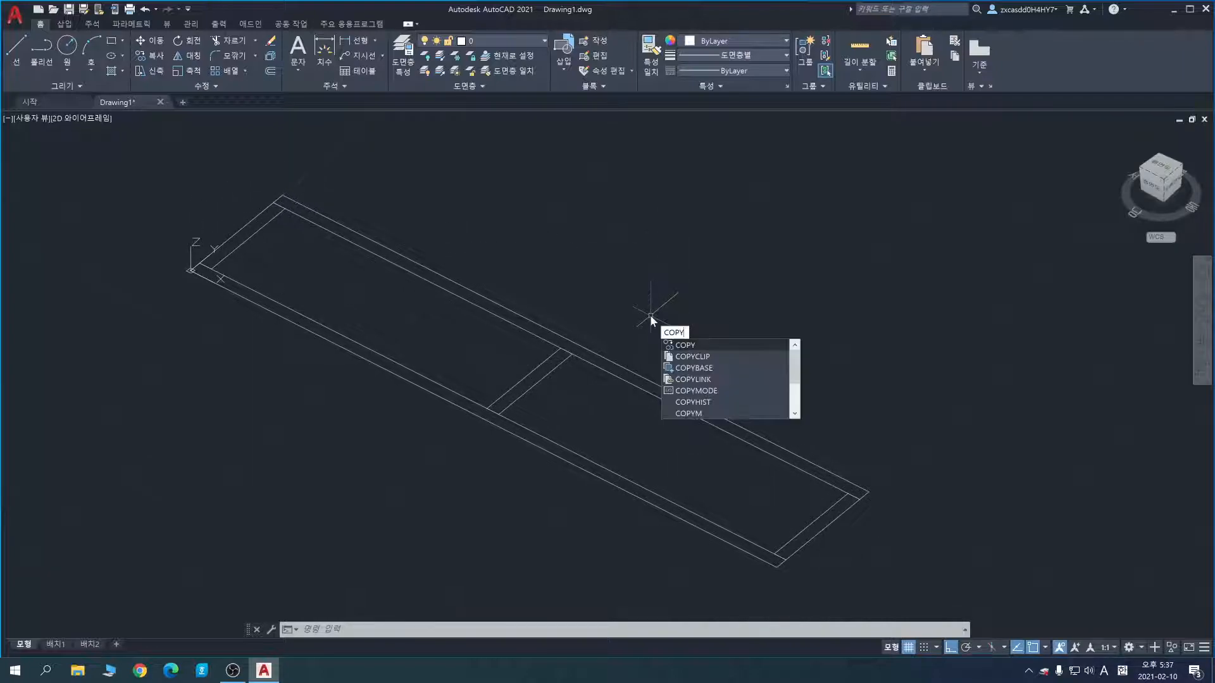
Step: Copy all five frame pieces 90 units straight up along the Z axis, using the lower bar's outer right-end corner as base point
key(Escape)
key(Escape)
text(cop)
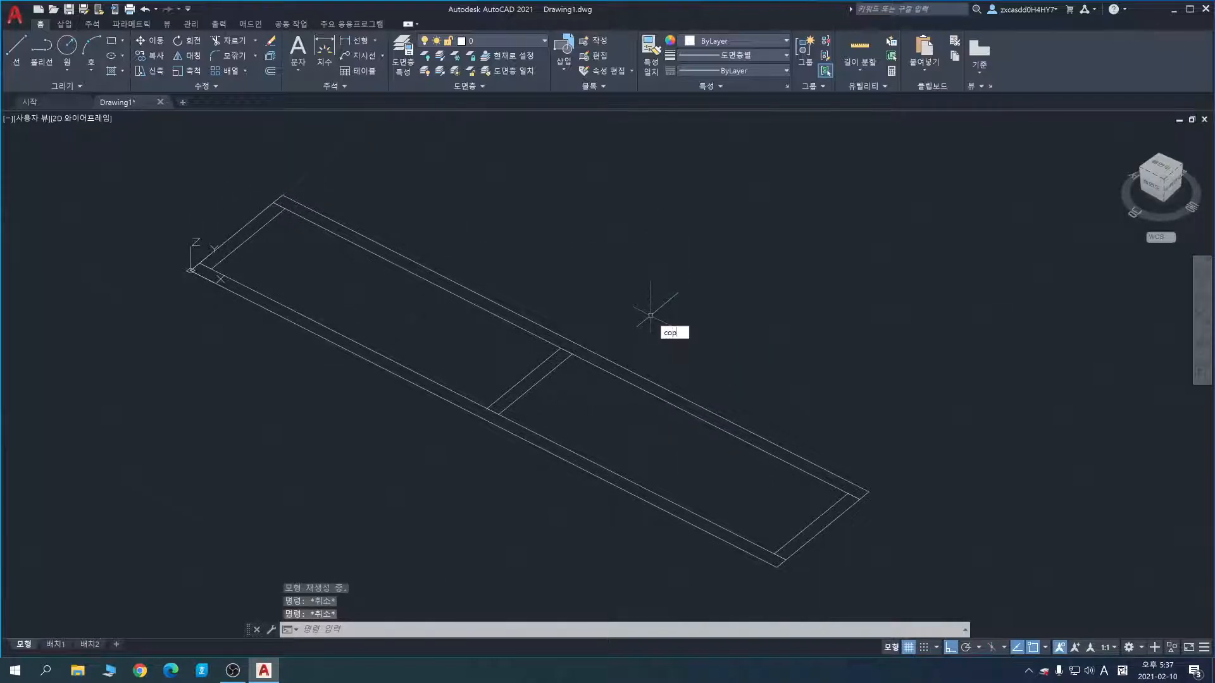
text(y)
key(Return)
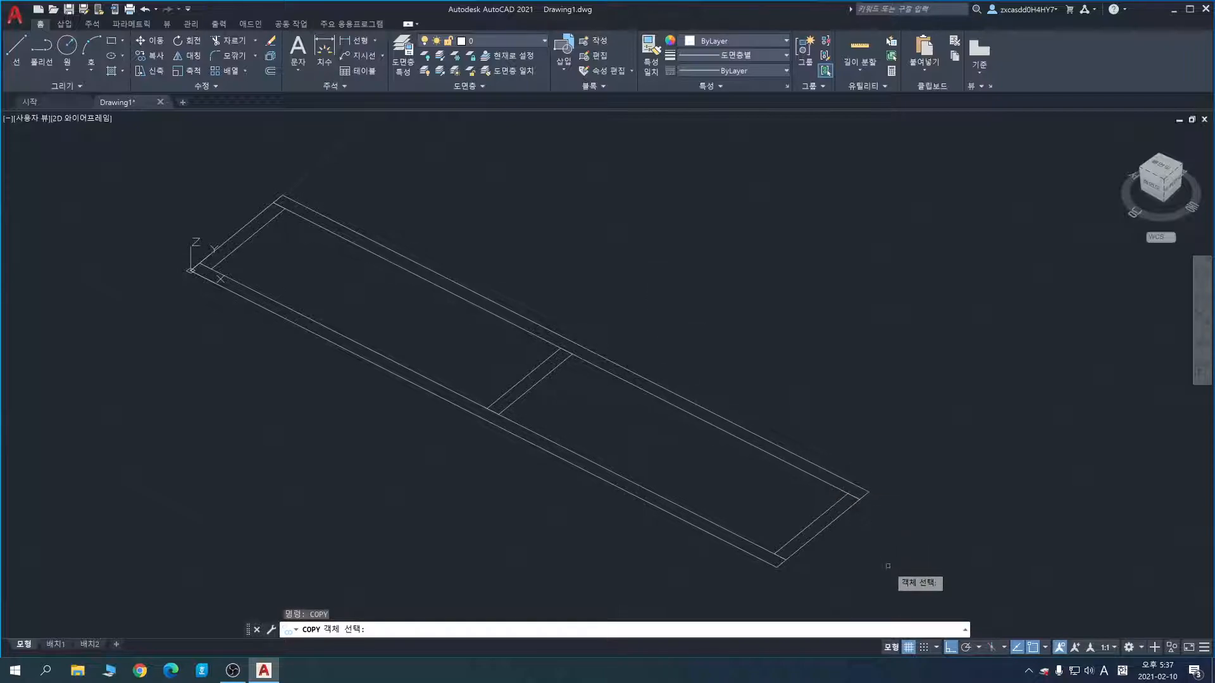
click(895, 602)
click(182, 211)
middle_drag(594, 305, 541, 251)
middle_drag(707, 277, 711, 326)
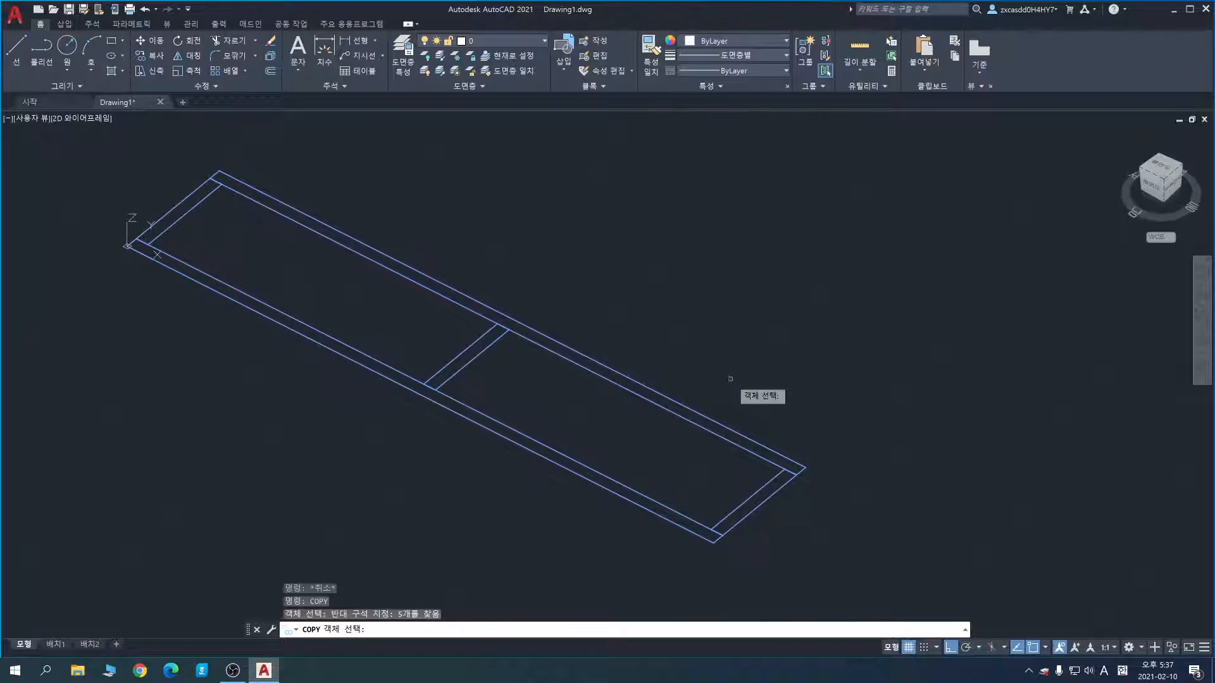
key(Return)
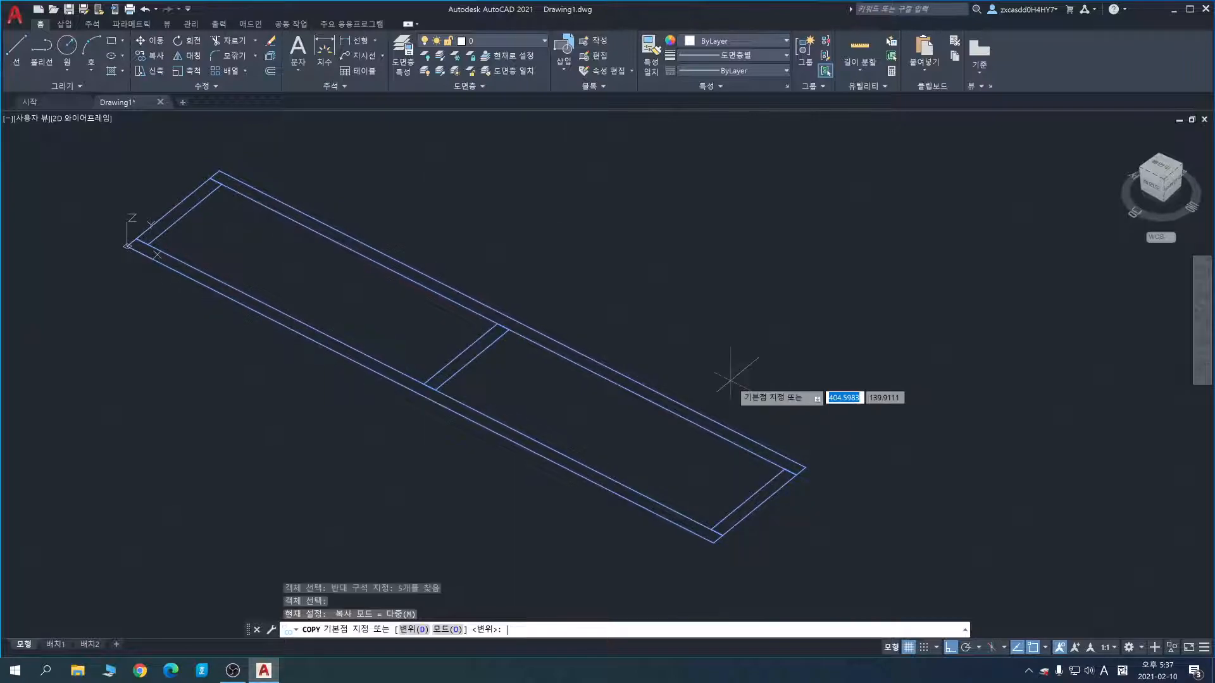
click(713, 543)
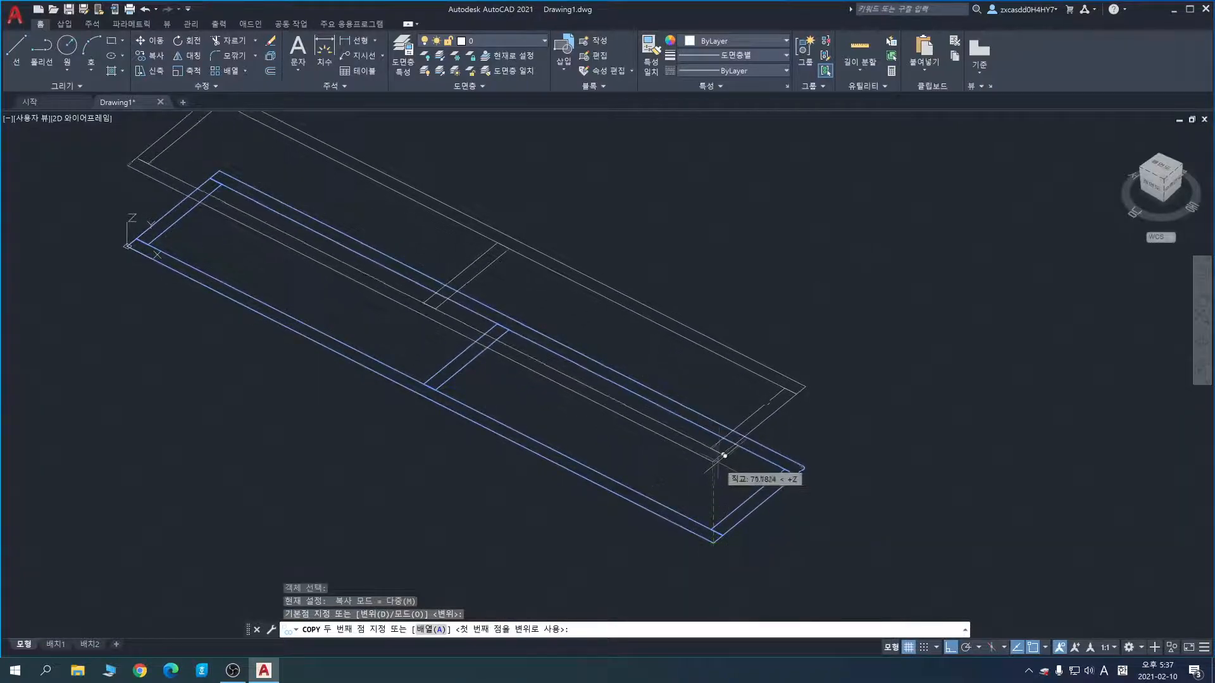
text(90)
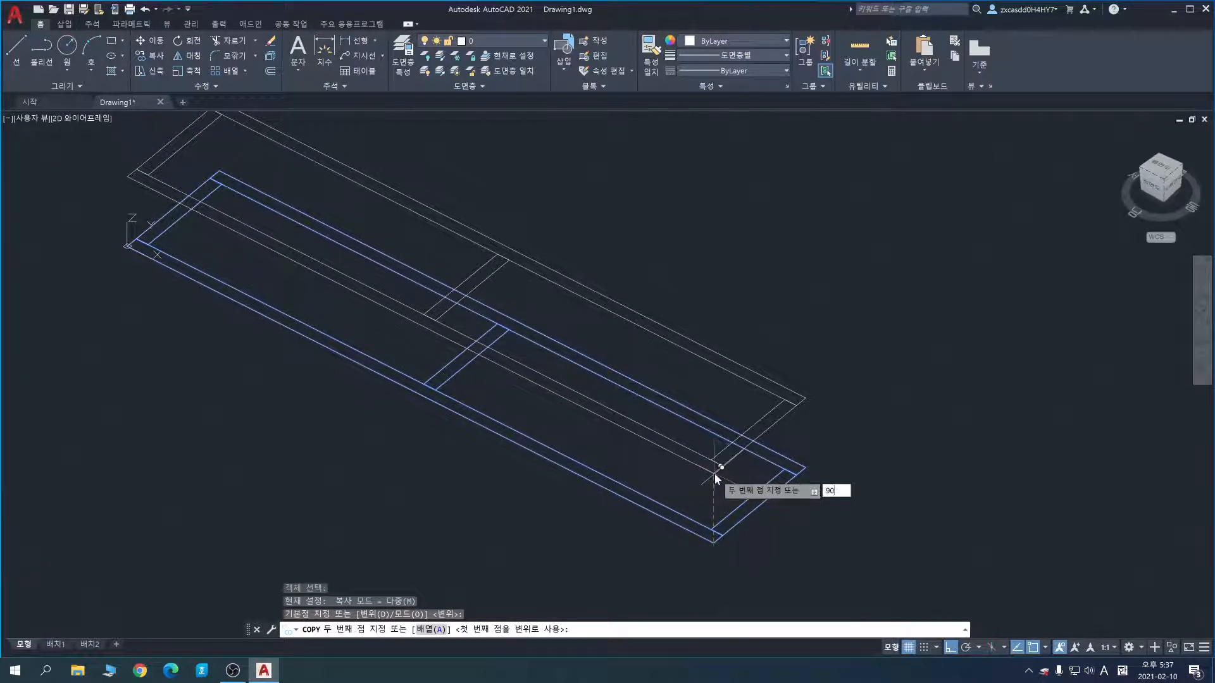
key(Return)
key(Escape)
Step: Extrude all the closed outlines of both the original and the copied frame to a height of 10
scroll(781, 461, down, 3)
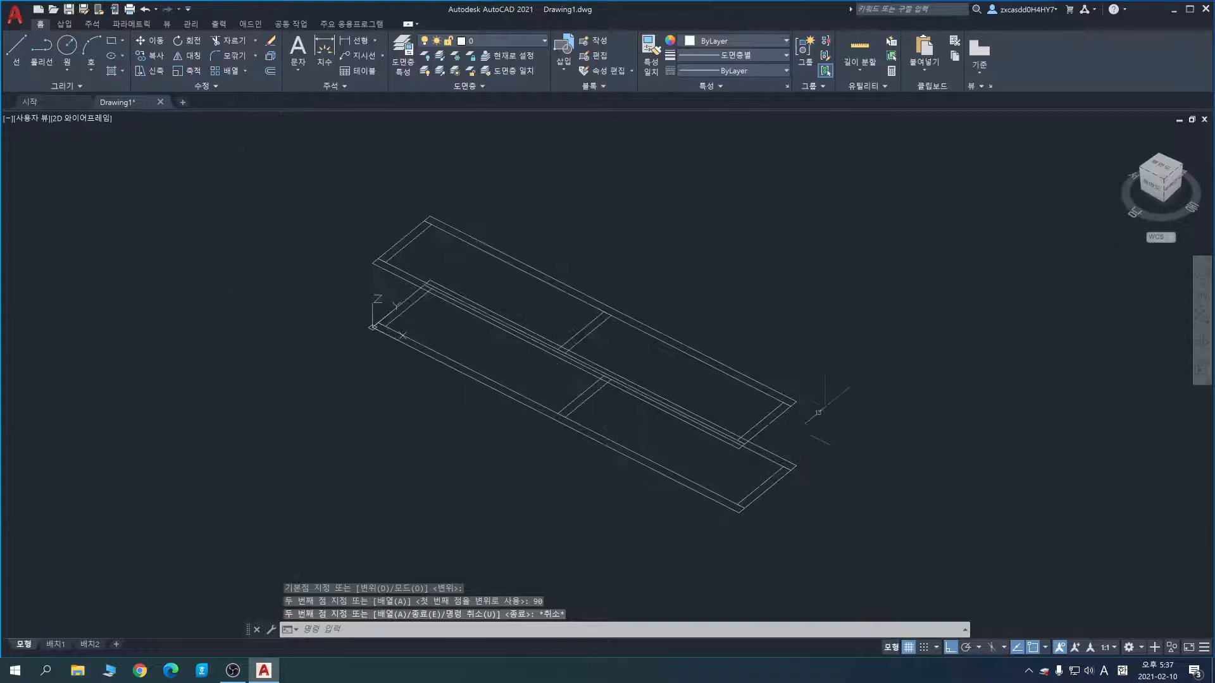
click(278, 190)
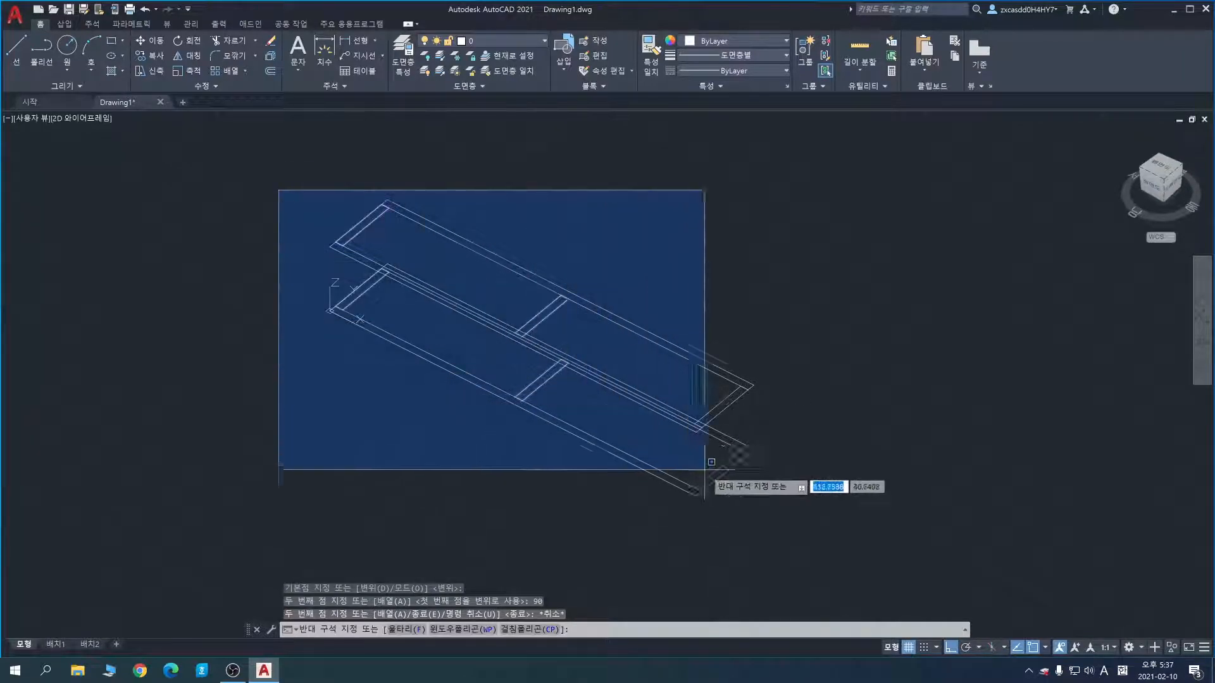
click(880, 571)
text(ext)
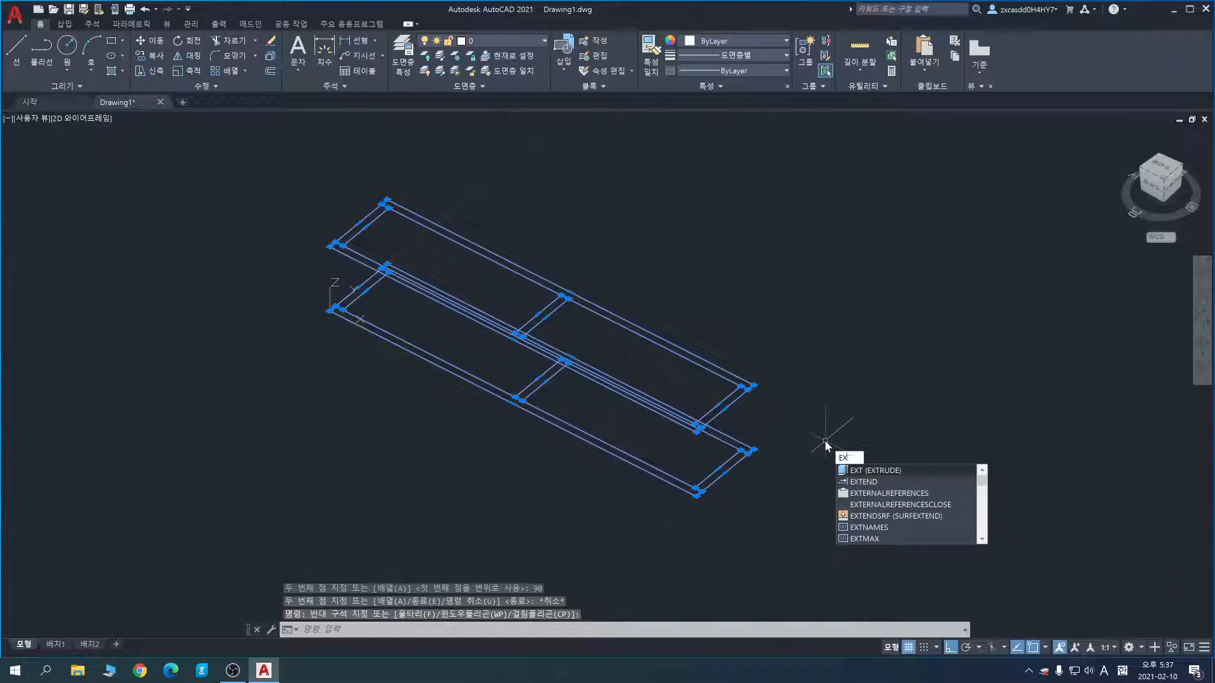
key(BackSpace)
key(BackSpace)
text(ext)
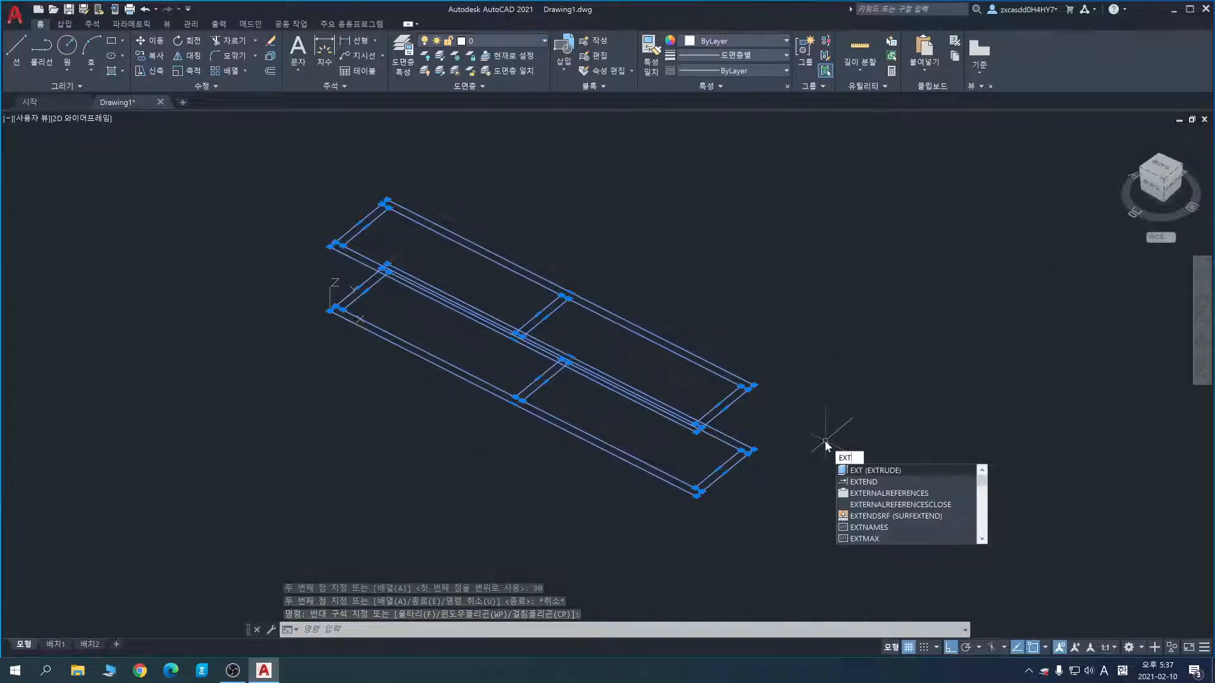
key(Return)
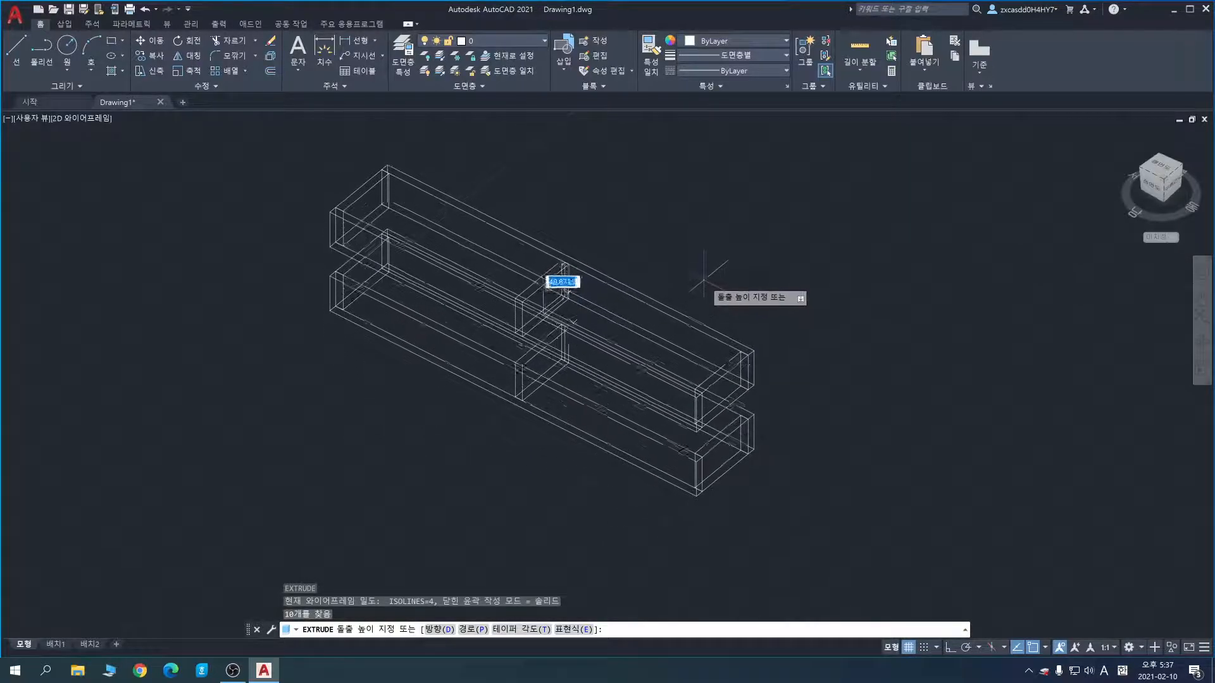
key(Return)
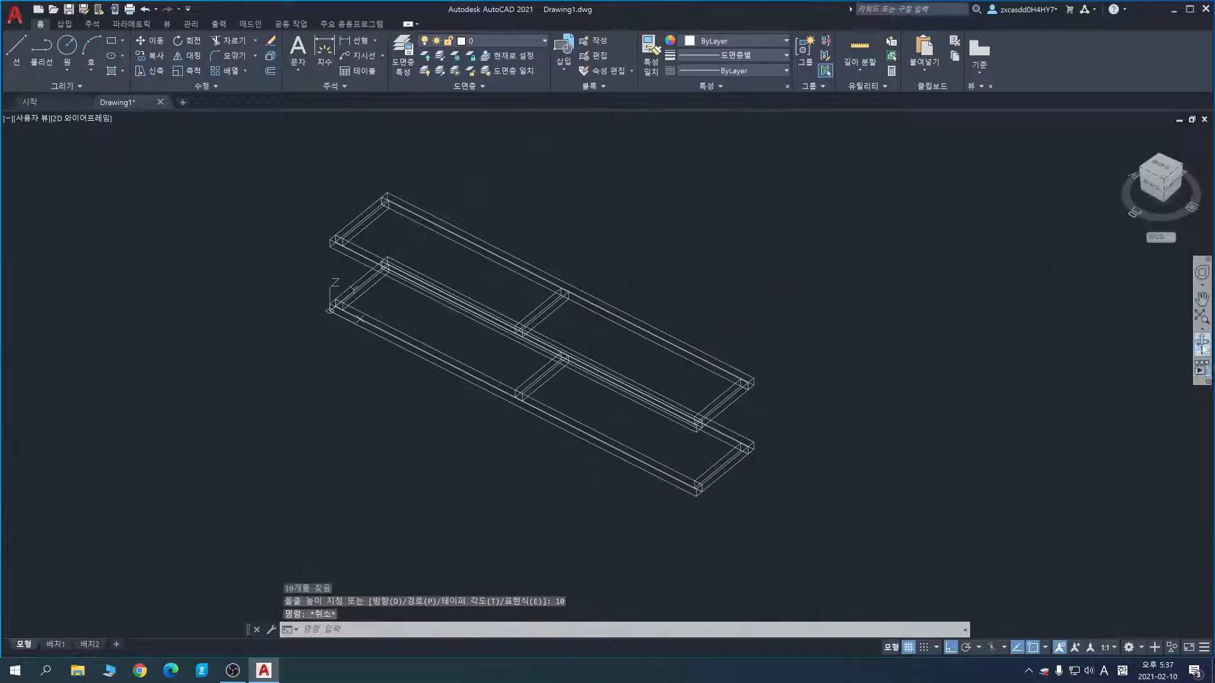
Step: Set the visual style to Conceptual with the SHADEMODE command so both frames are displayed as shaded solids
shift+middle_drag(911, 420, 826, 405)
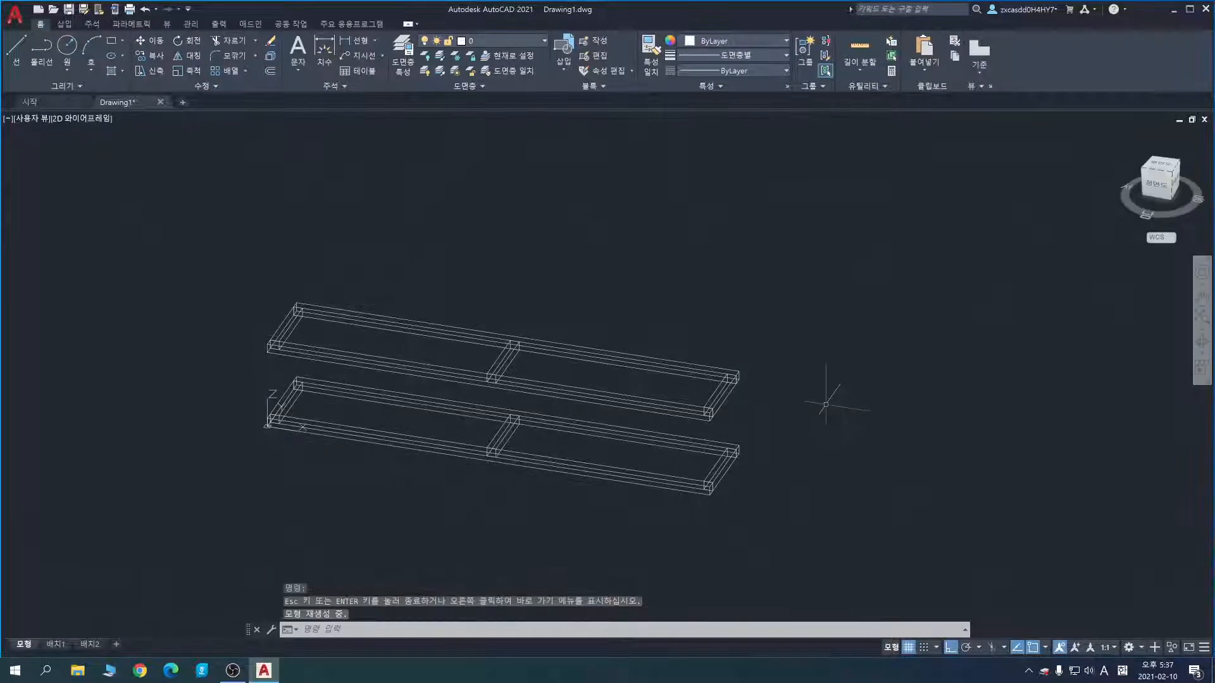
text(sha)
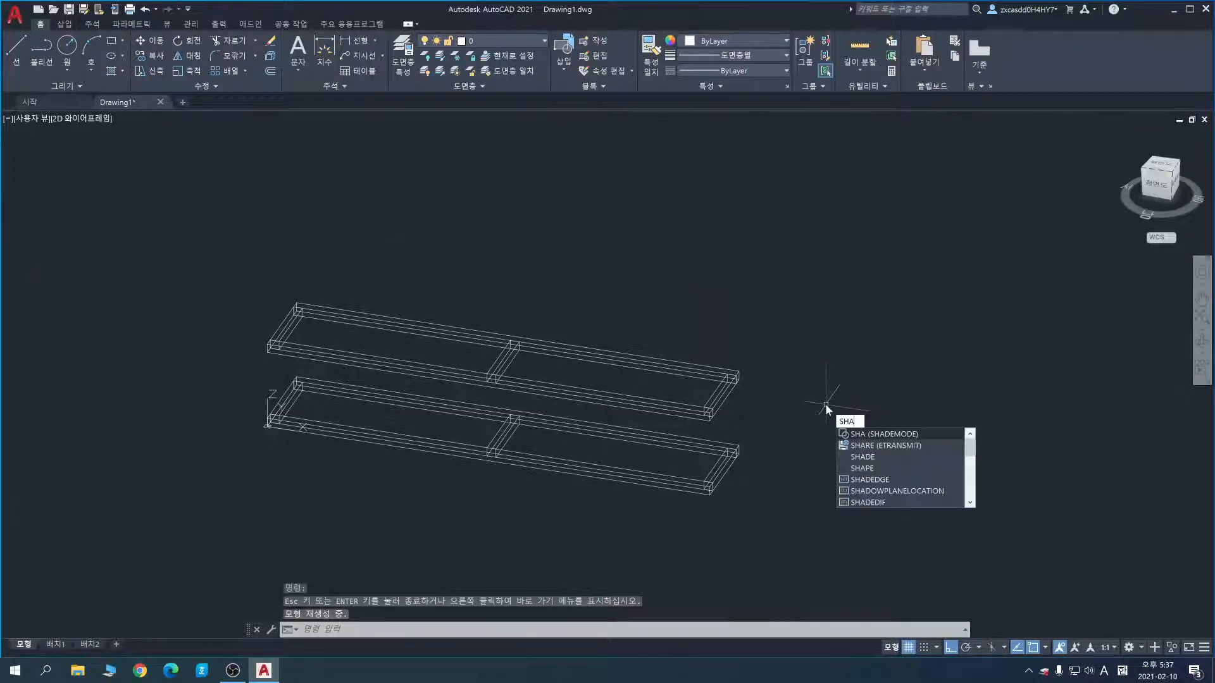
key(Return)
text(c)
key(Return)
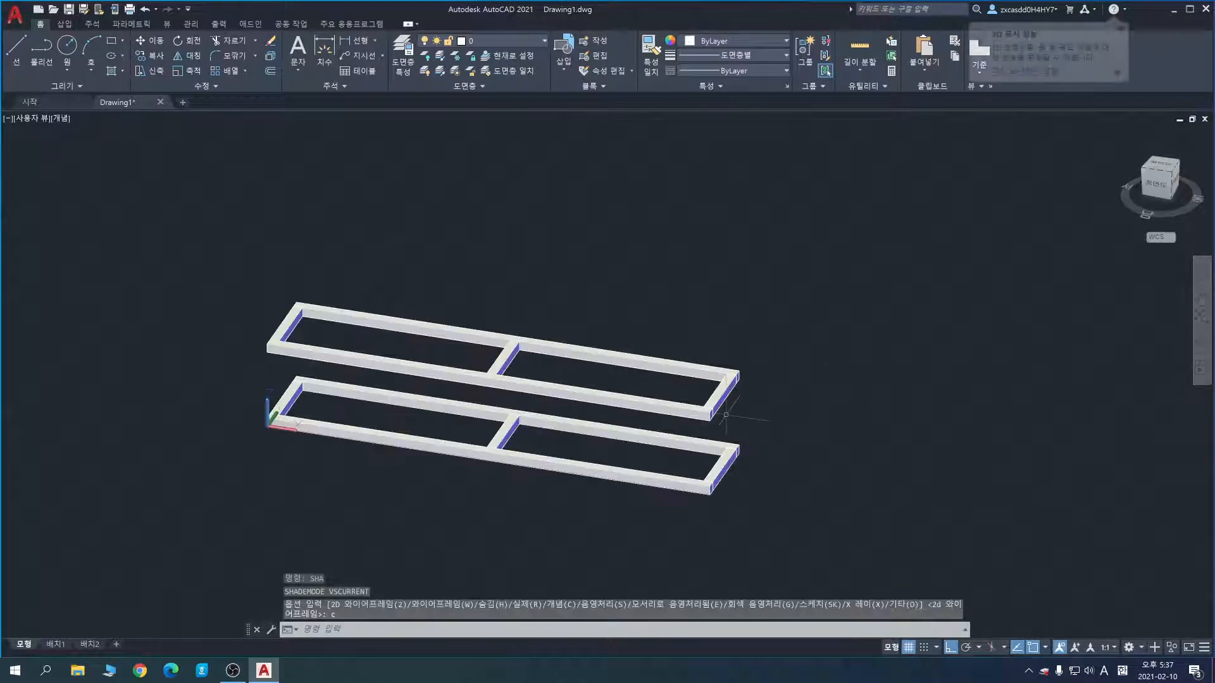
Step: Set the visual style back to 2D Wireframe with the SHADEMODE command for both frames
click(1201, 345)
drag(835, 367, 800, 332)
key(Escape)
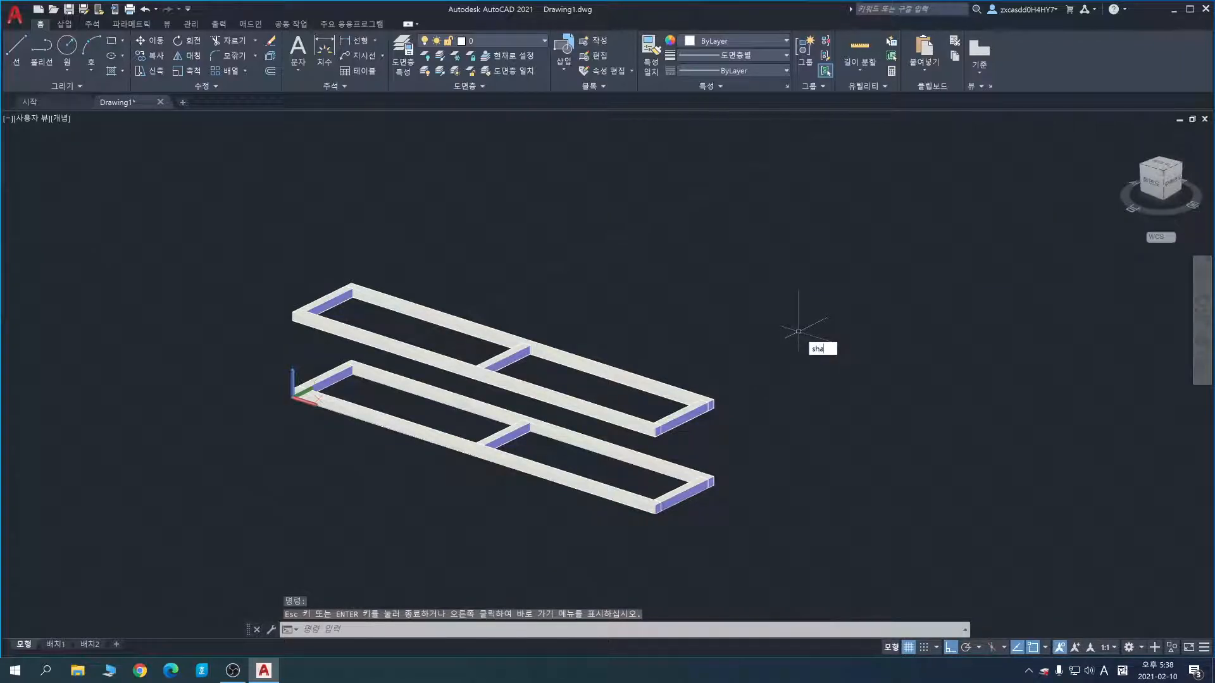
text(sha)
key(Return)
text(2)
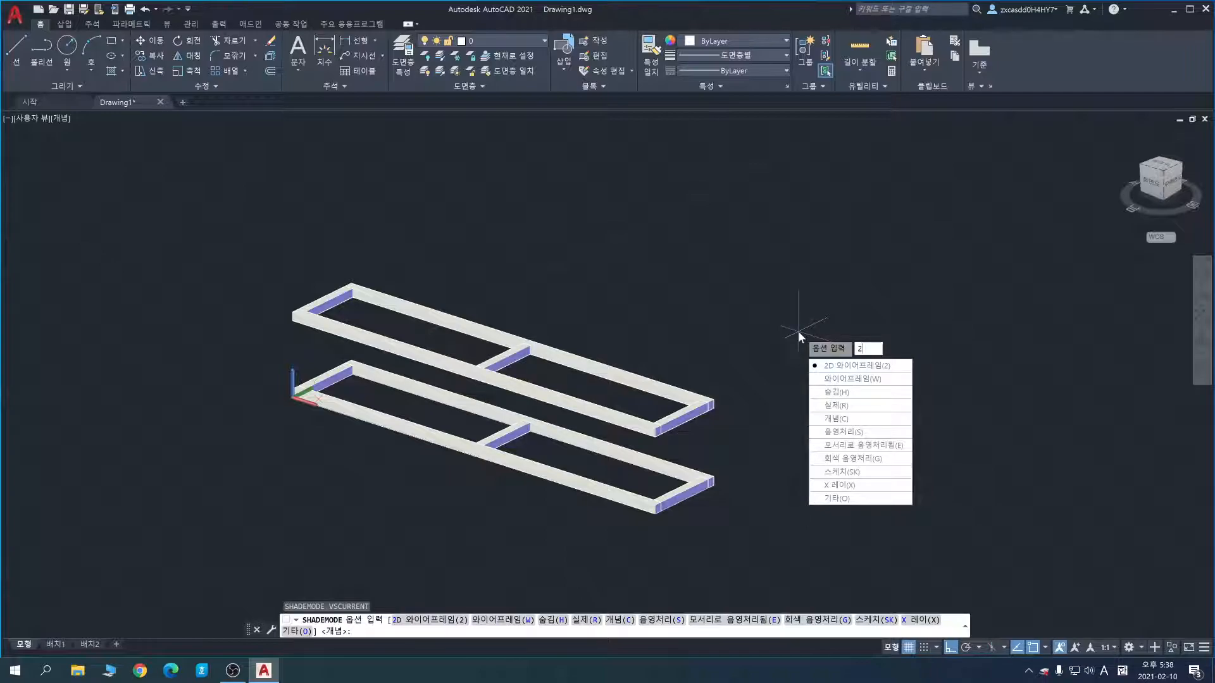
key(Return)
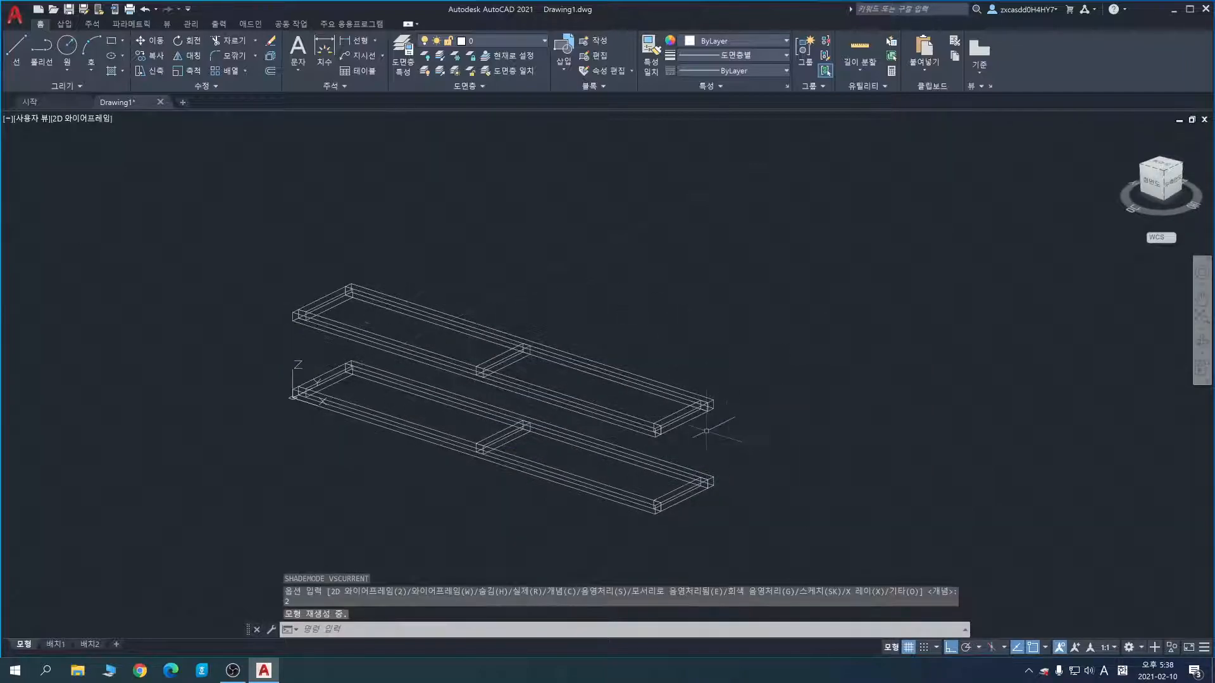
Step: Draw a vertical line from the upper frame's bottom outer corner down to the lower frame's top corner at the front of the right end
middle_drag(765, 435, 819, 449)
scroll(786, 457, up, 2)
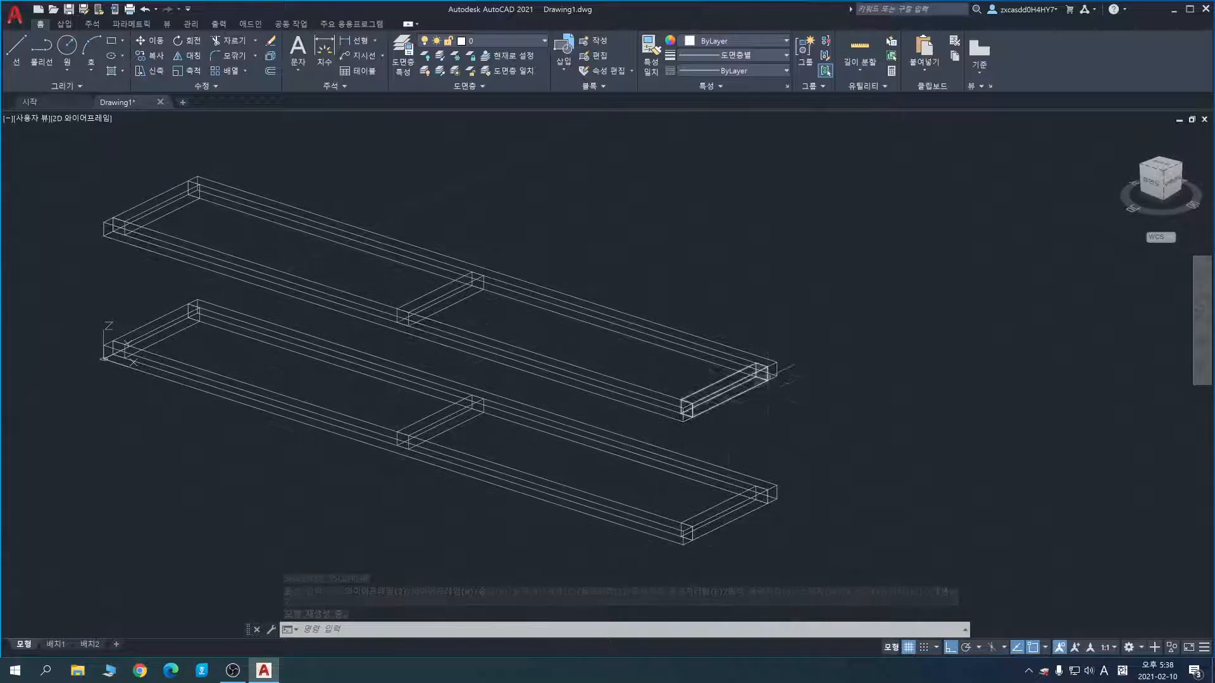
middle_drag(845, 449, 817, 479)
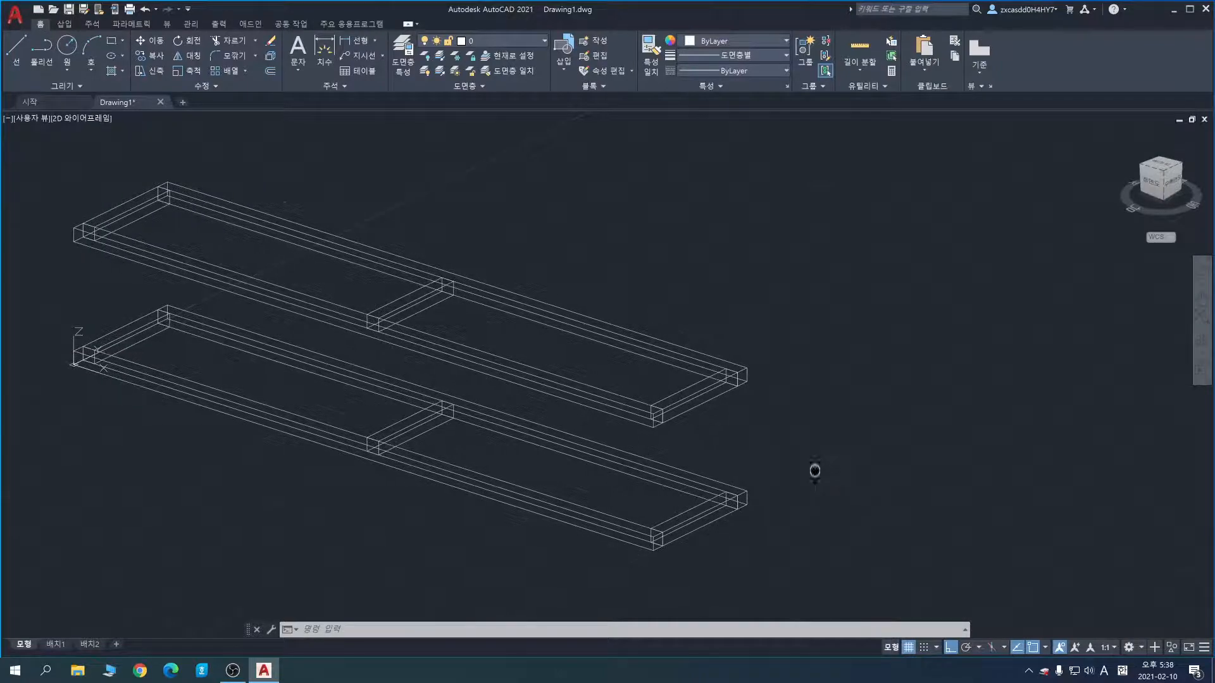
scroll(659, 442, up, 2)
text(l)
key(Return)
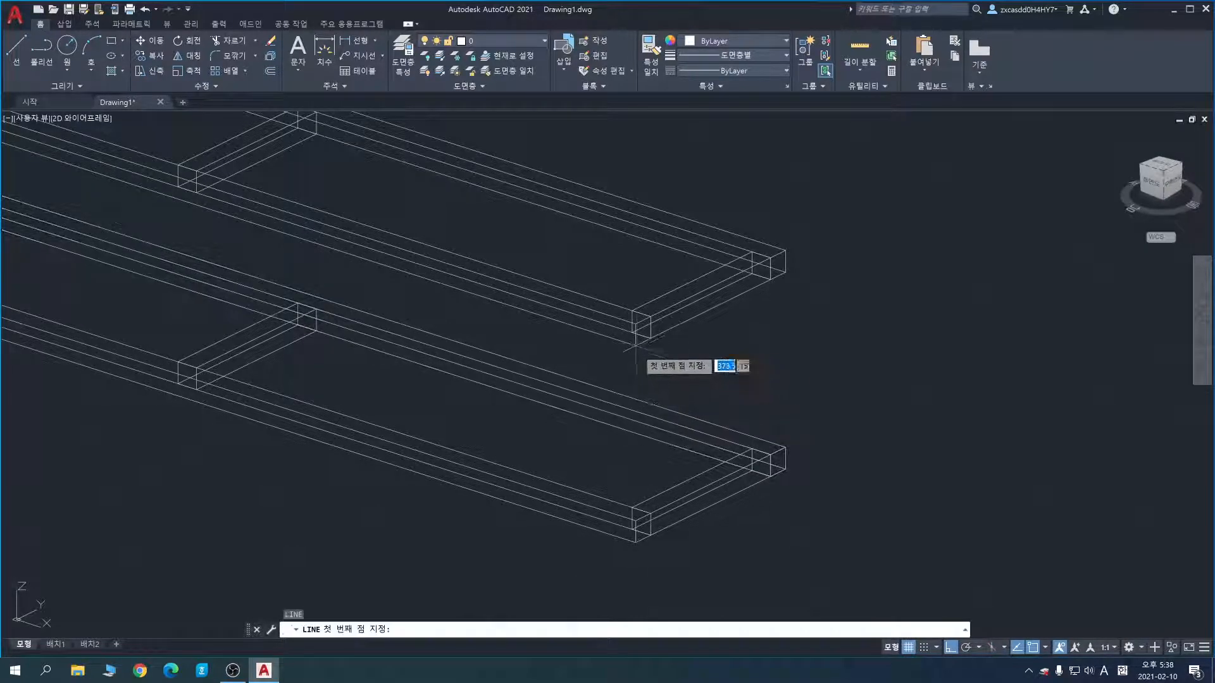
click(635, 345)
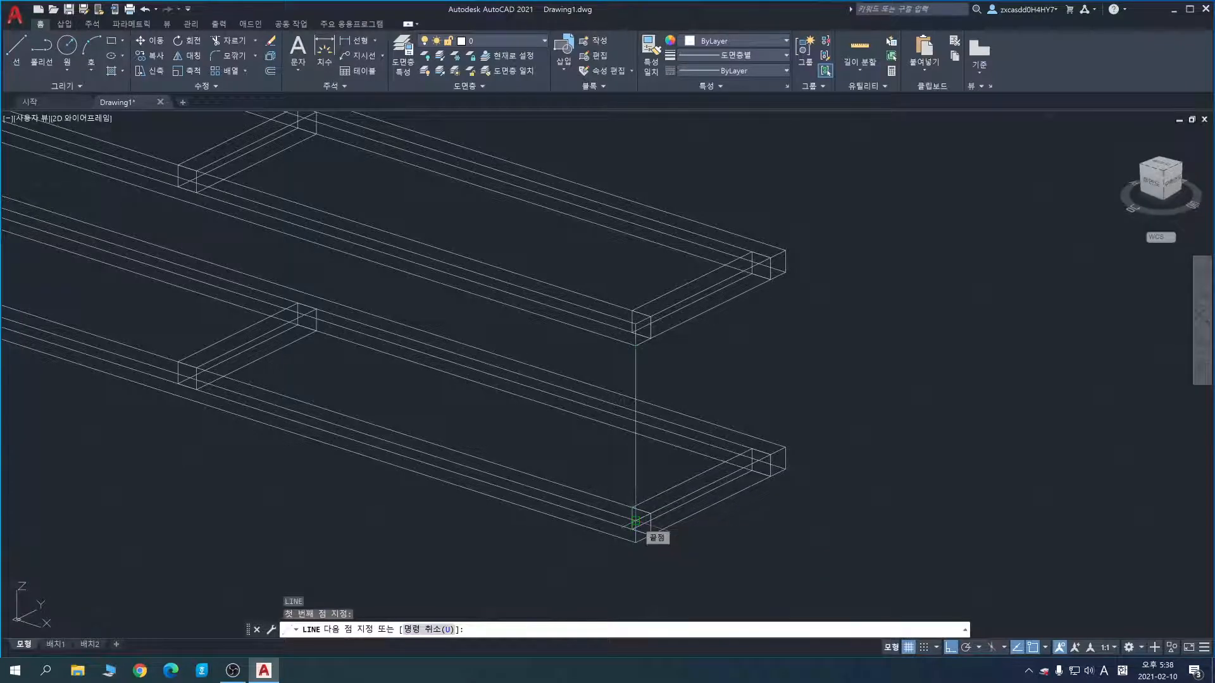
click(644, 533)
key(Escape)
Step: Redefine the UCS with the ZA option, origin at the lower frame's top front right-end corner and Z along the front bar towards its left end
middle_drag(664, 468, 892, 437)
middle_drag(664, 382, 617, 374)
middle_drag(951, 442, 906, 448)
click(1201, 345)
drag(1063, 443, 969, 306)
drag(822, 319, 961, 392)
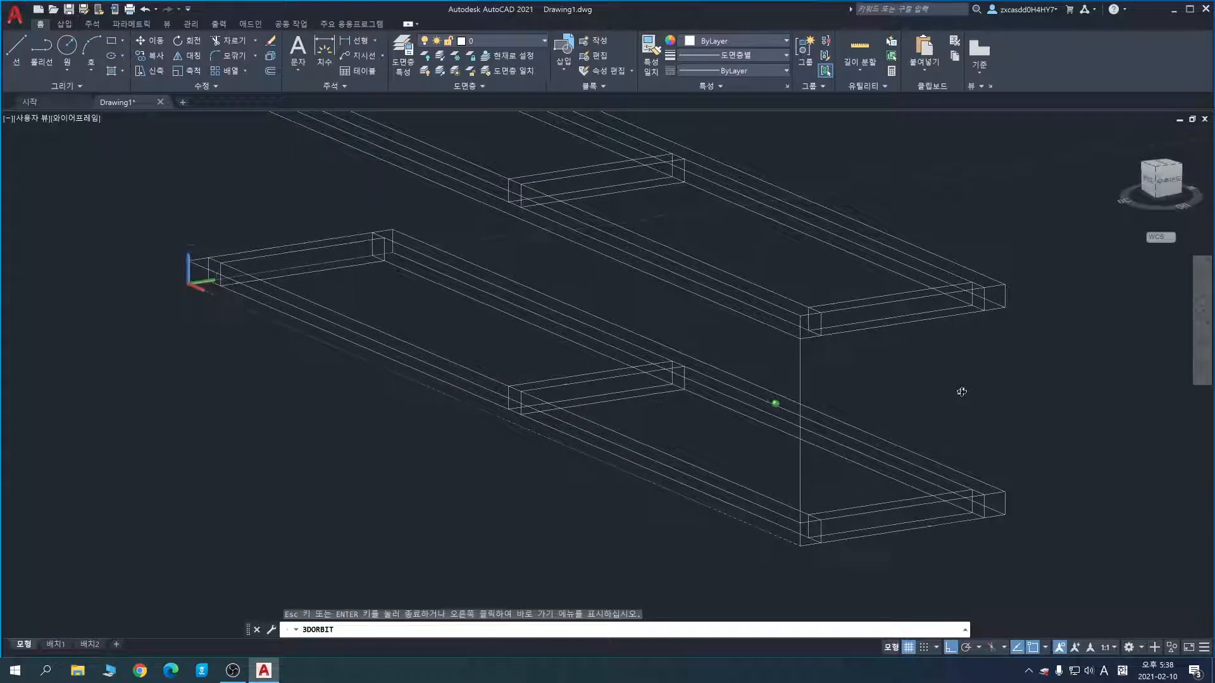
key(Escape)
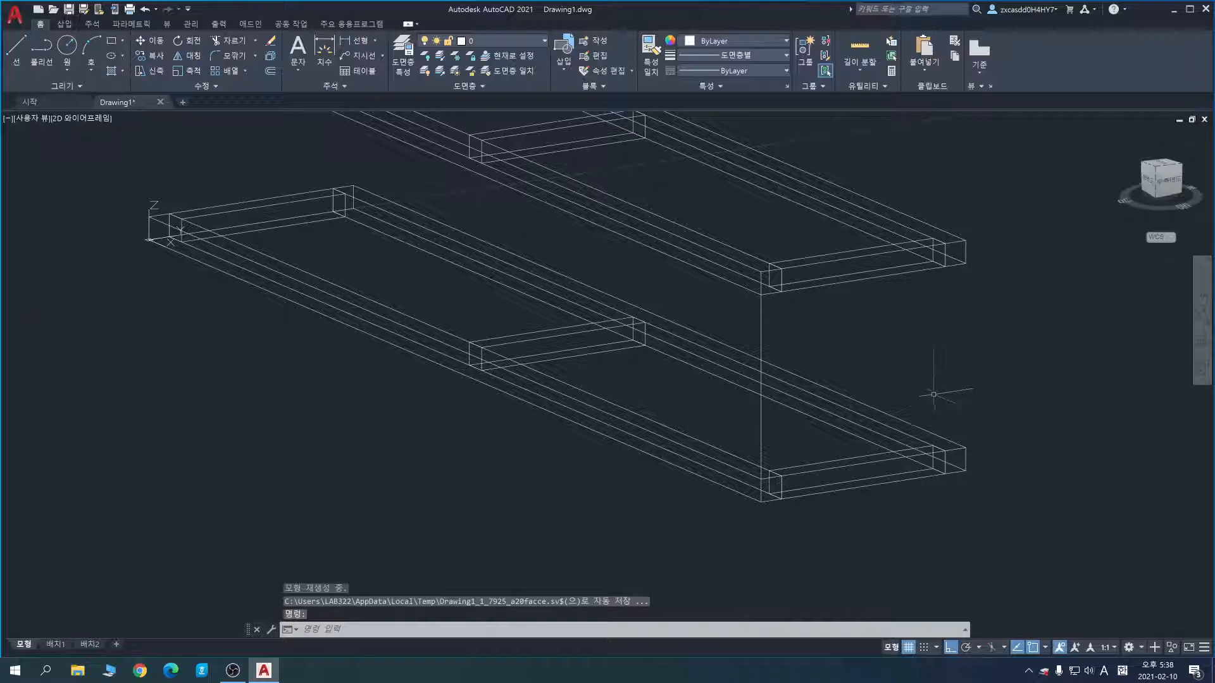
text(ucs)
key(Return)
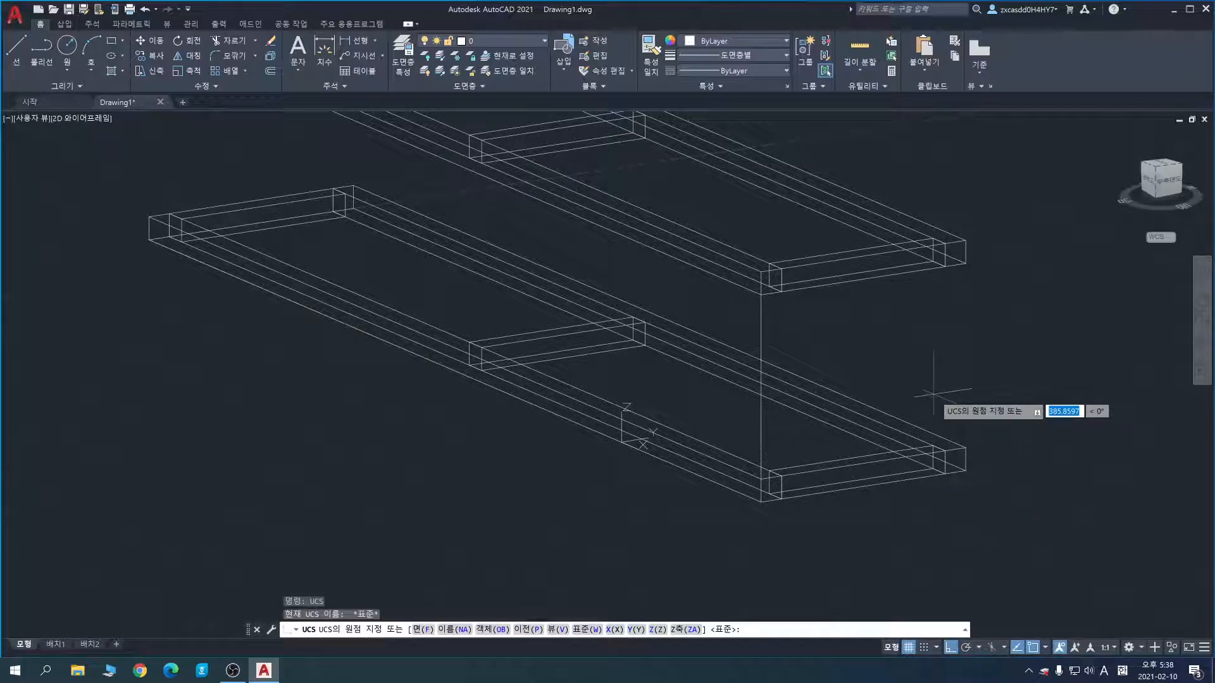
key(Return)
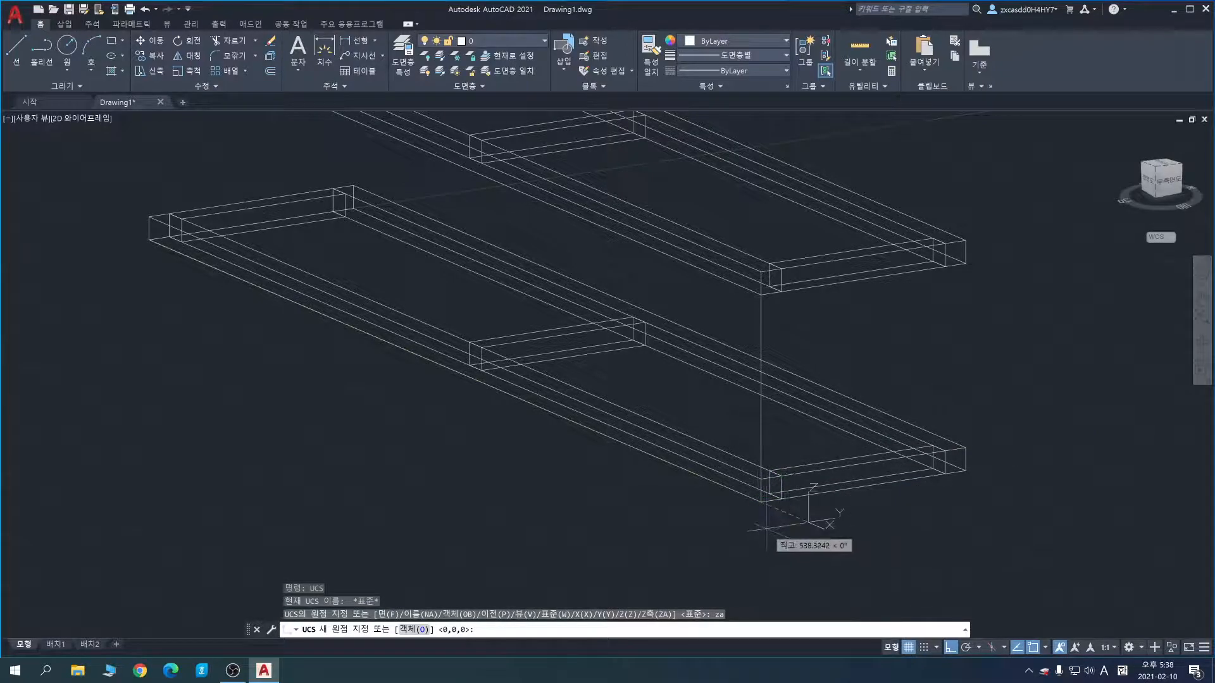
click(761, 479)
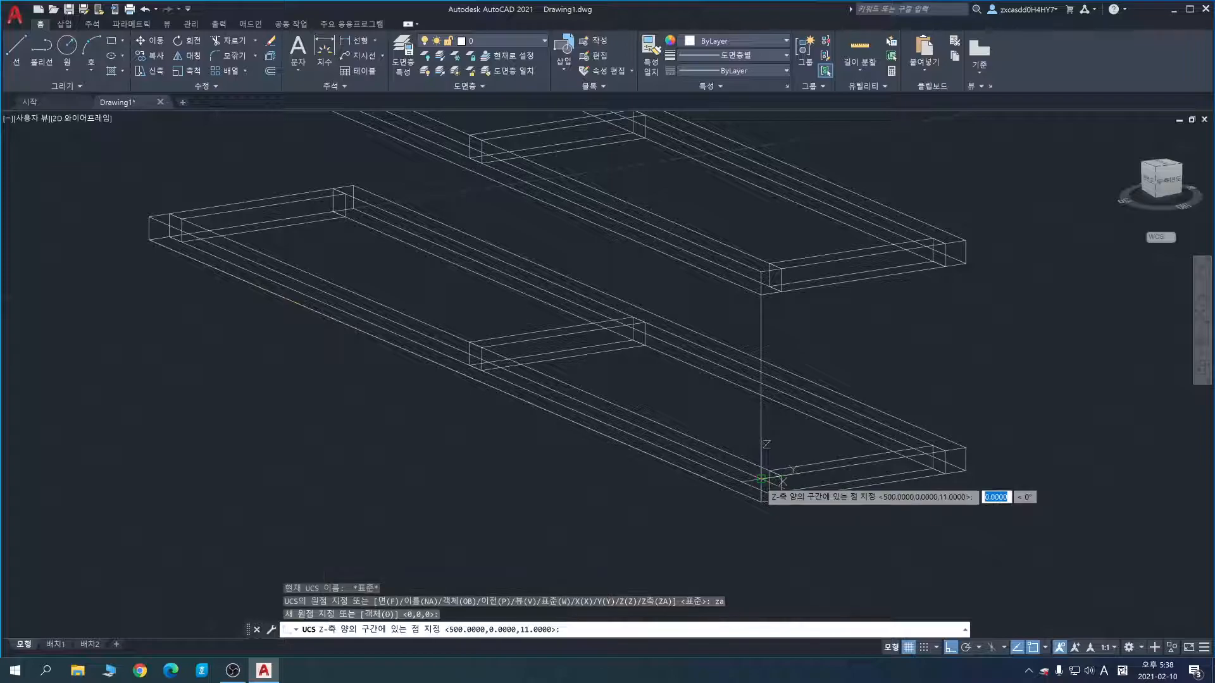
click(148, 216)
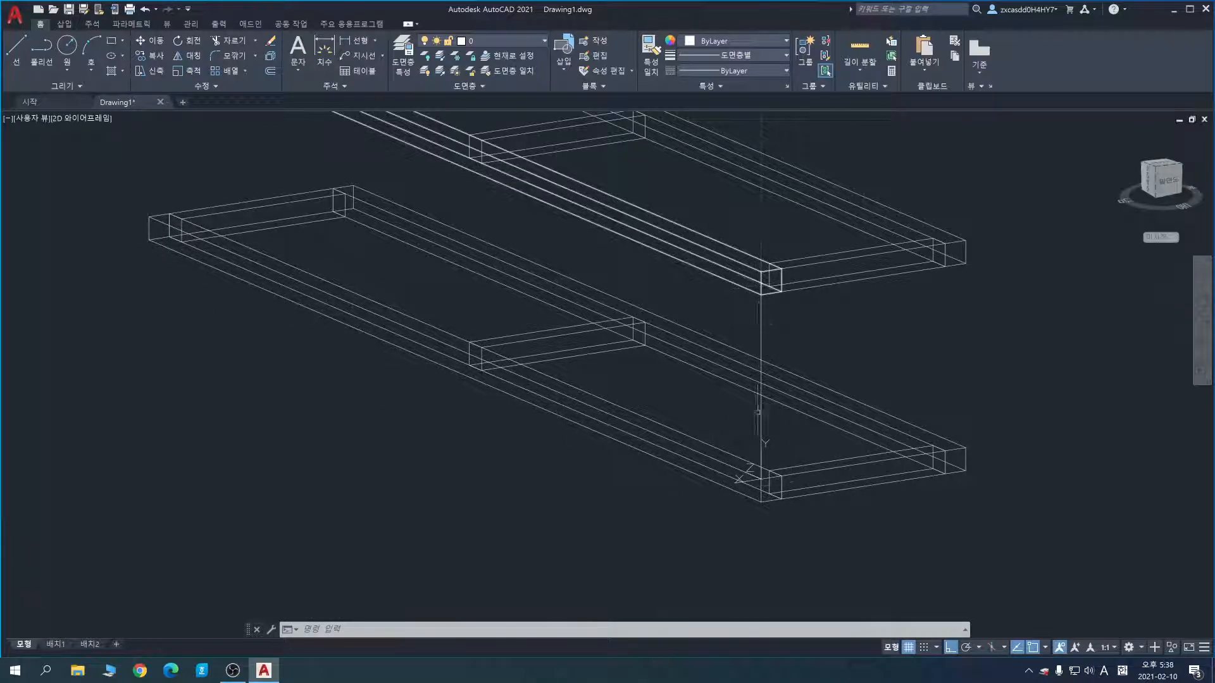
Step: Draw a second vertical line between the frames, one bar width in from the first upright line at the right end
middle_drag(888, 405, 843, 403)
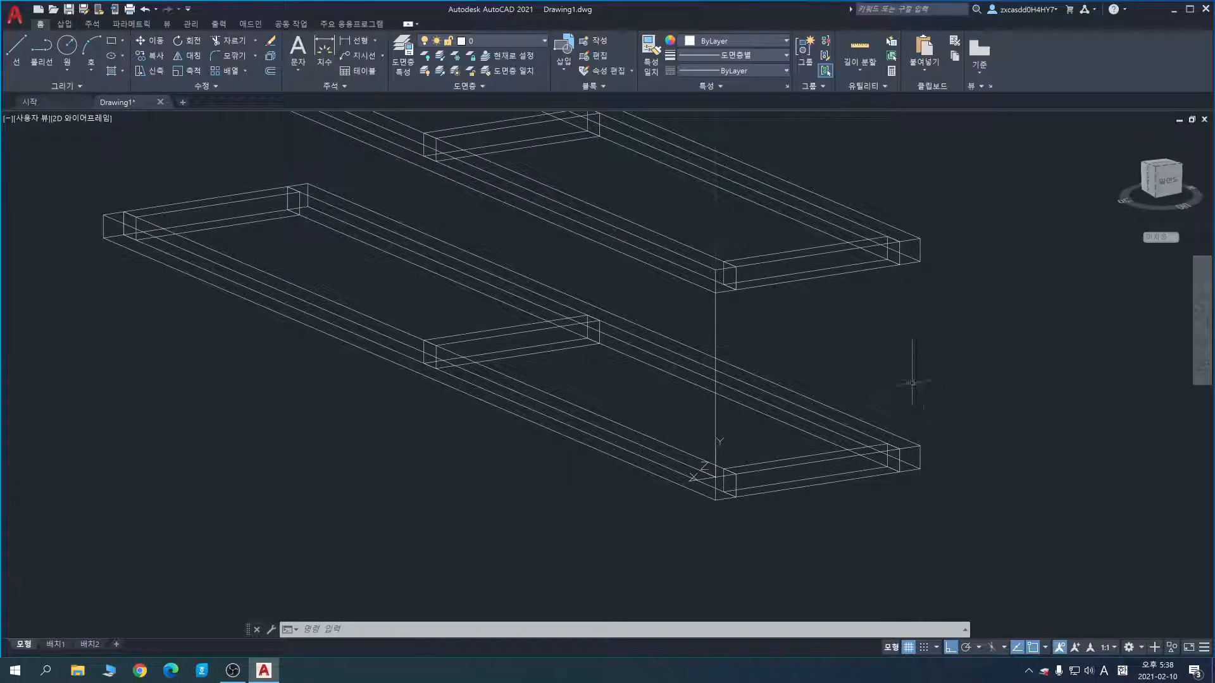
text(l)
key(Return)
click(736, 289)
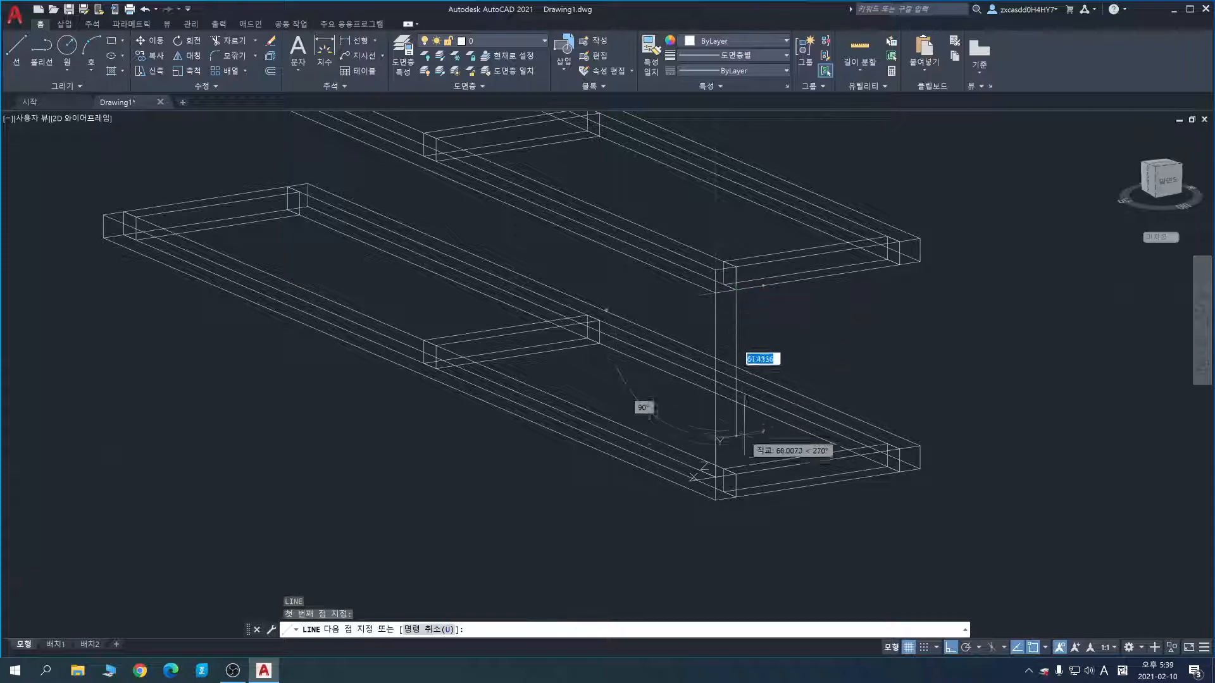
click(736, 473)
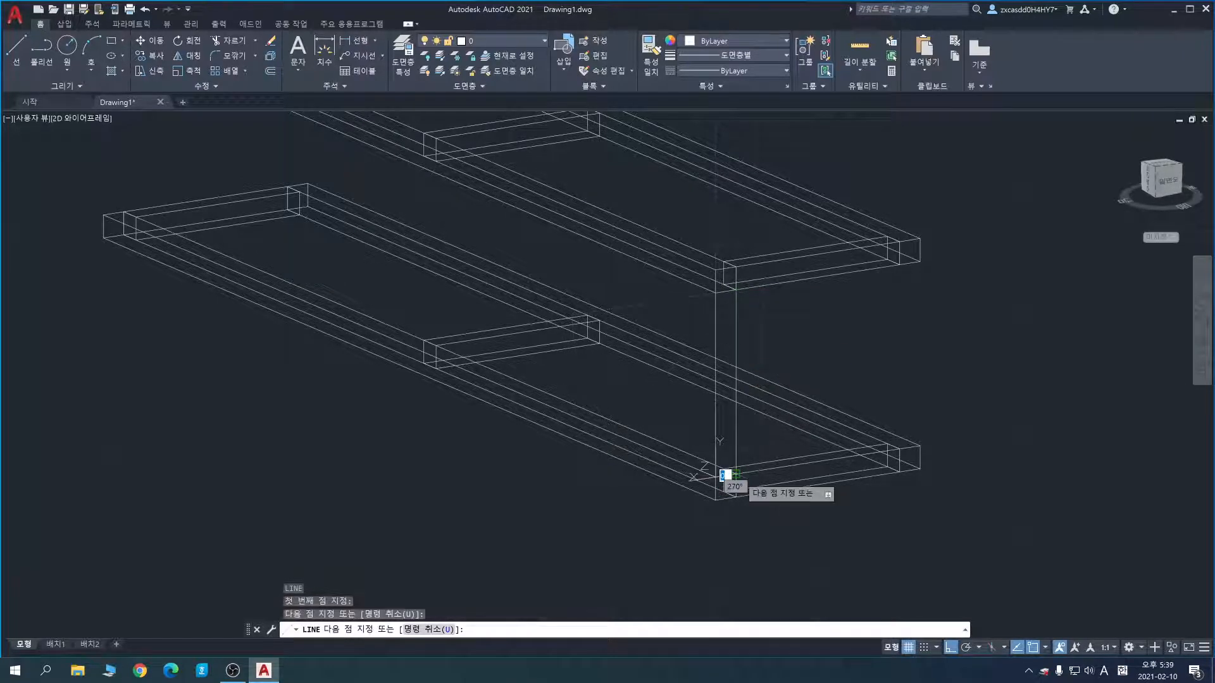
key(Return)
Step: Close the upright's outline with short lines joining the two vertical lines along the upper and lower frames
key(Return)
click(735, 289)
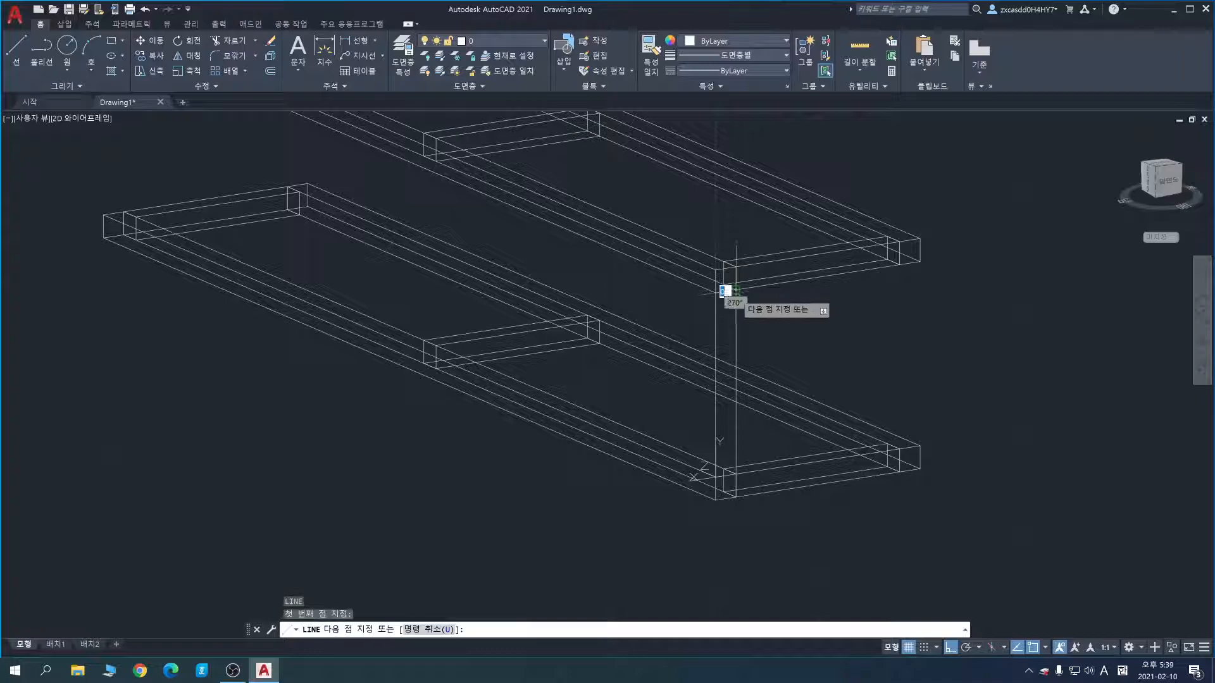
click(716, 291)
key(Return)
key(Return)
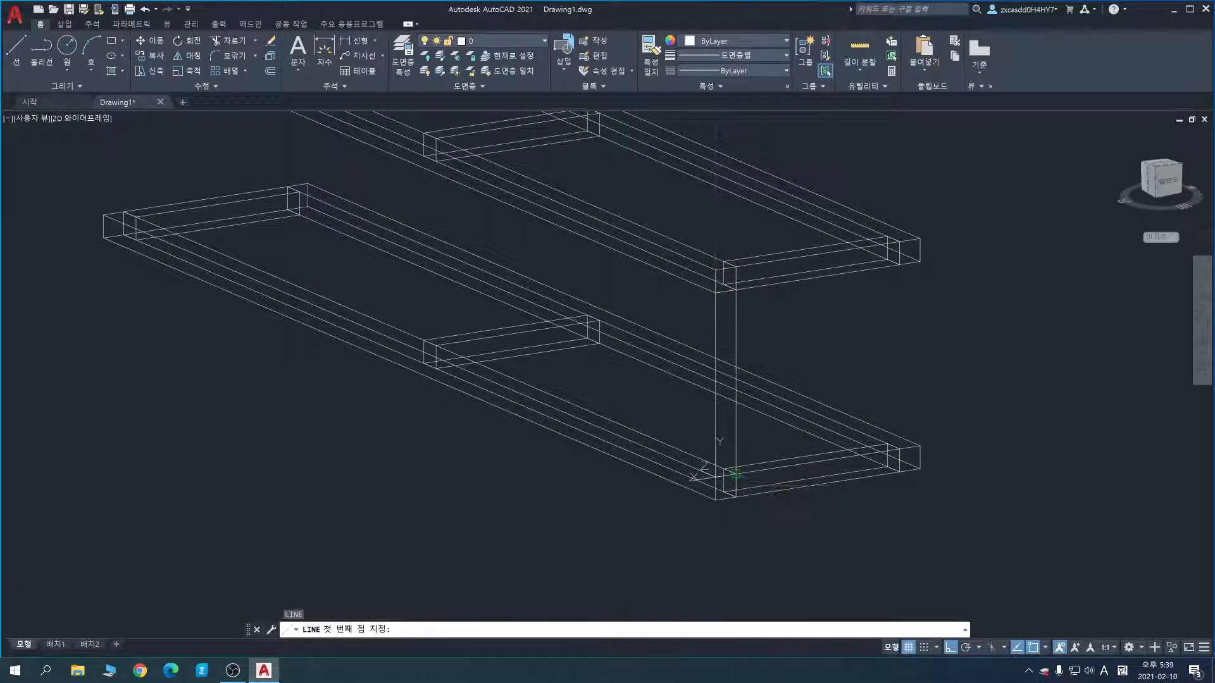
click(735, 473)
key(Escape)
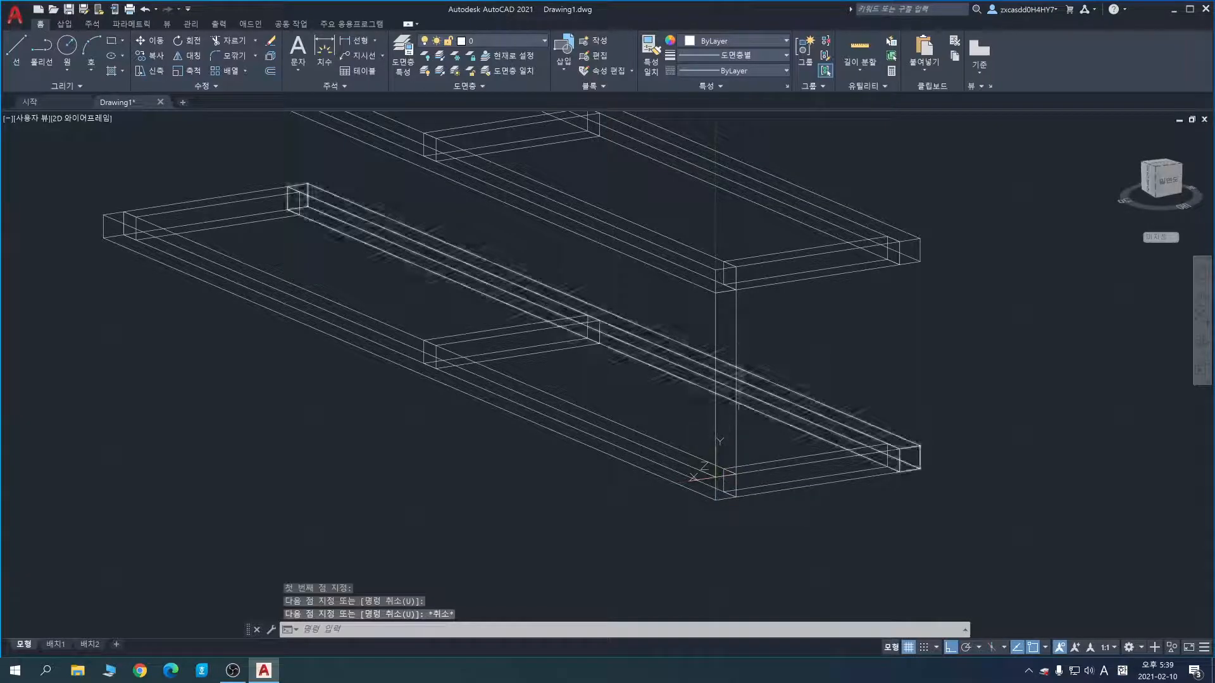
Step: Join the four lines of the upright's outline into one closed polyline with the JOIN command
click(710, 285)
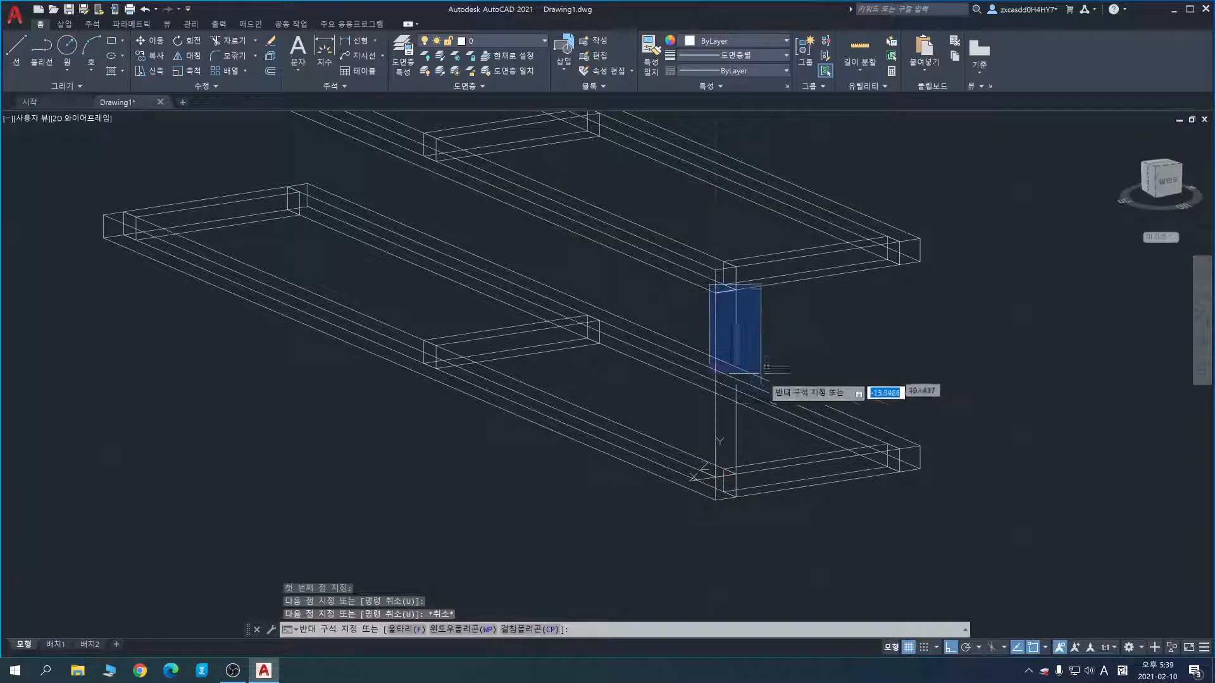
click(749, 490)
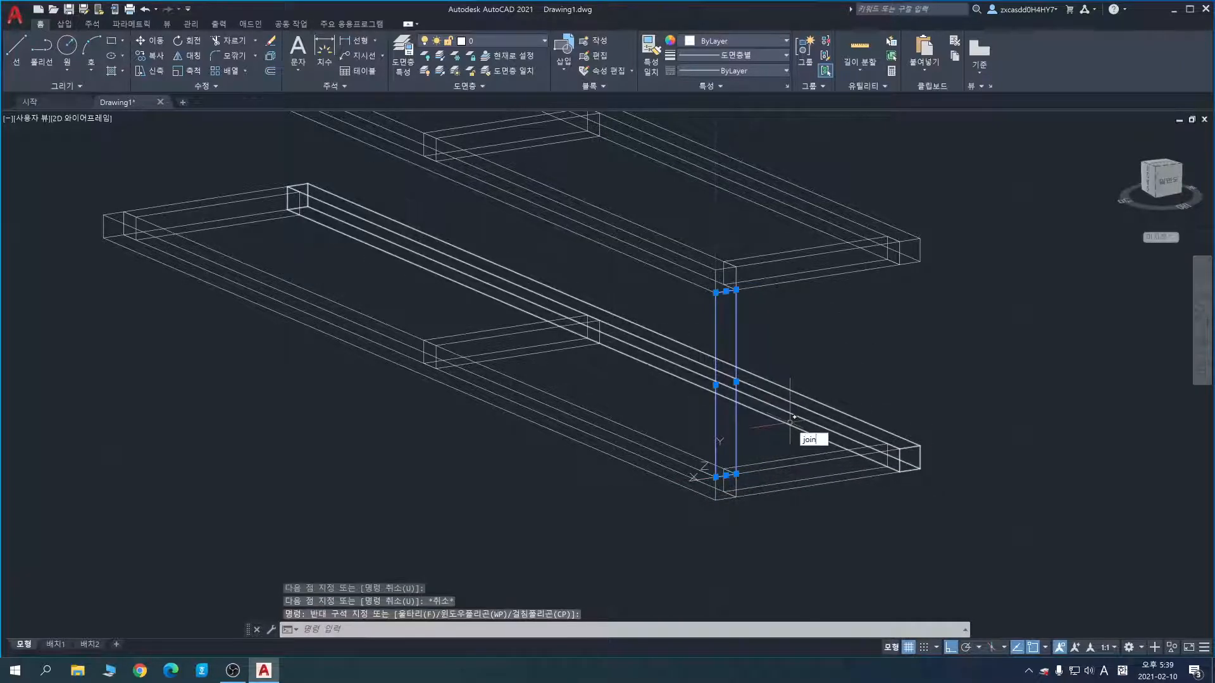
key(Return)
middle_drag(813, 333, 804, 349)
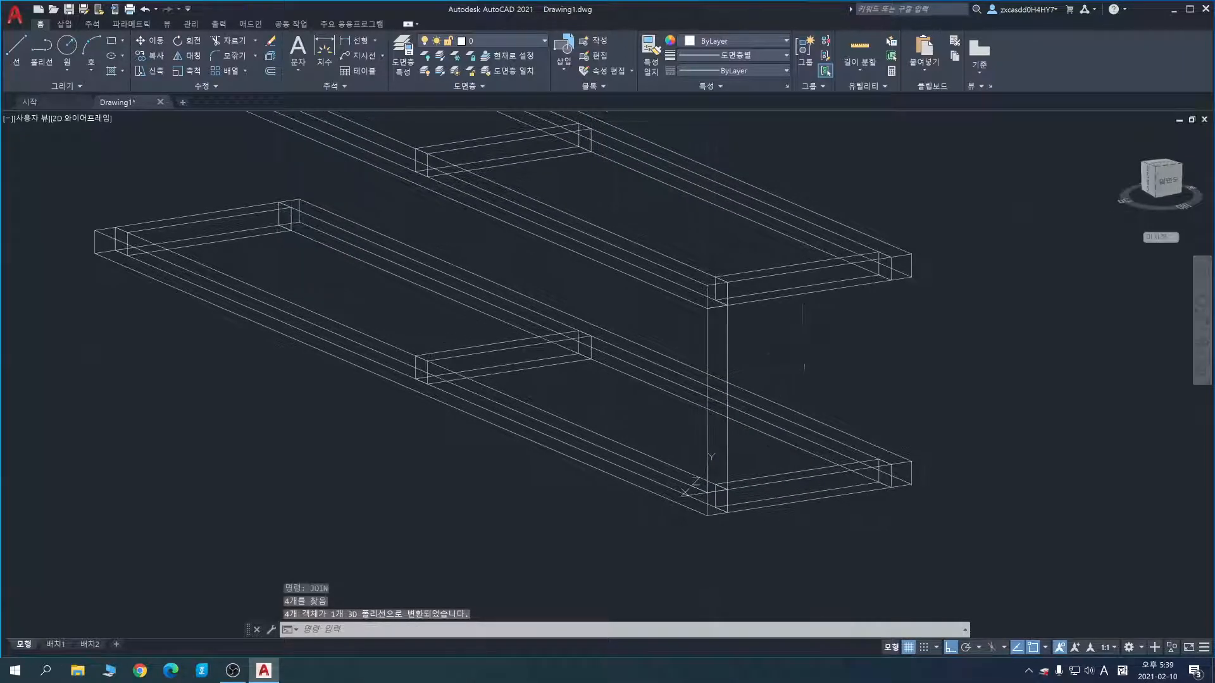
key(Escape)
Step: Copy the upright outline from the front corner to the rear corner of the frame's right end
key(Return)
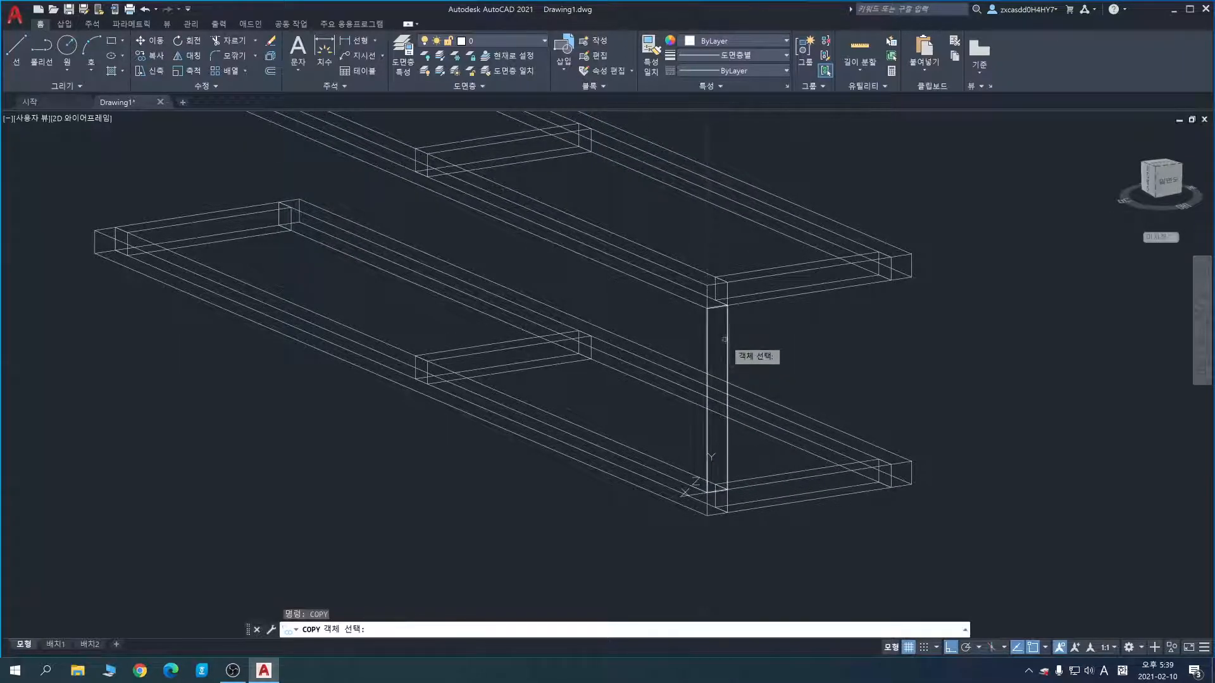
click(717, 333)
key(Return)
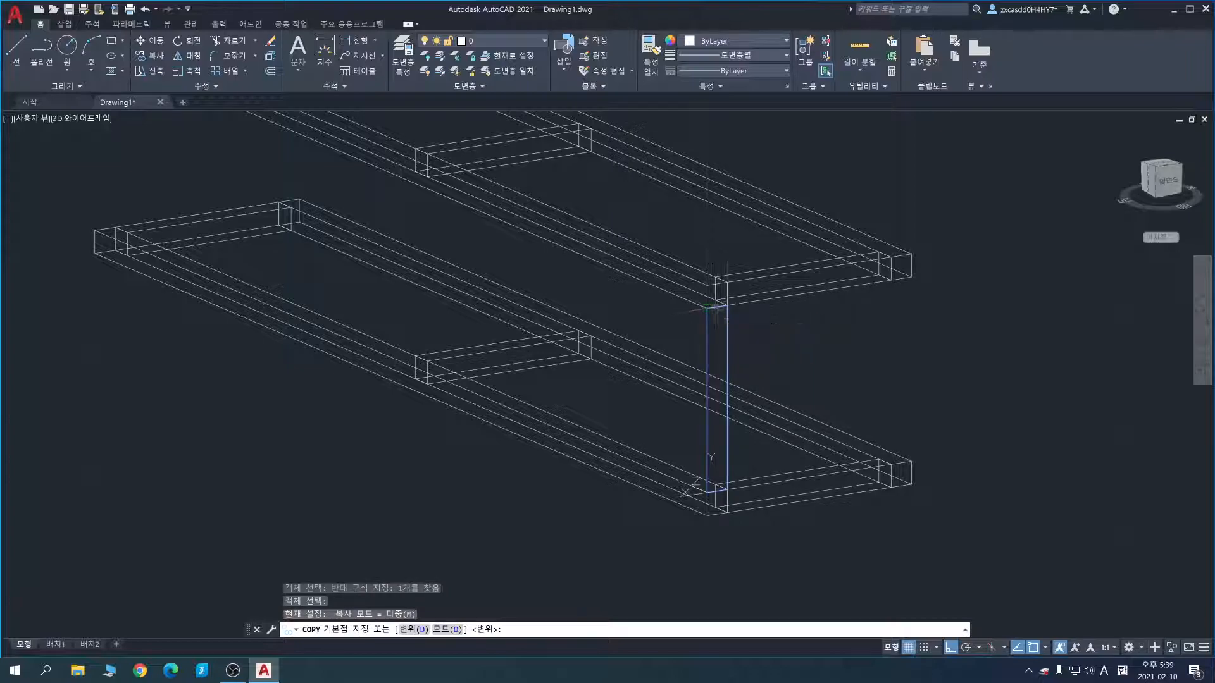
click(714, 307)
click(915, 277)
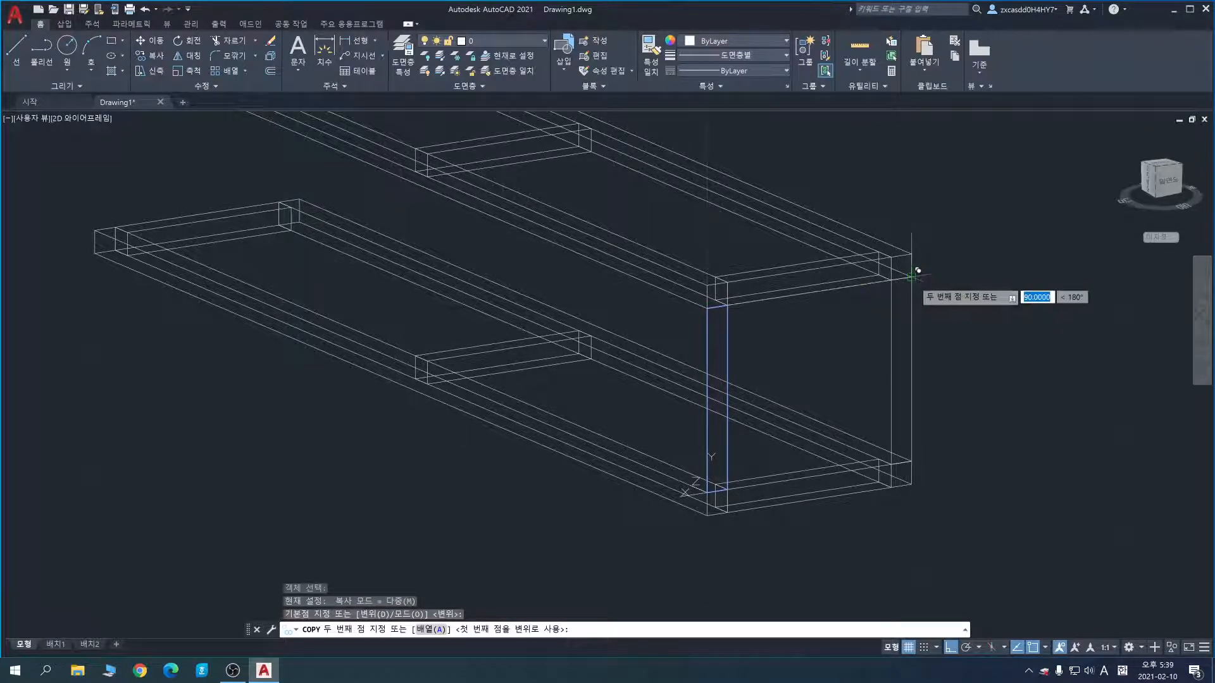
key(Escape)
Step: Copy both upright outlines from the right end to the frame's left end, using the upper frame's bottom outer corners as base and target points
click(948, 324)
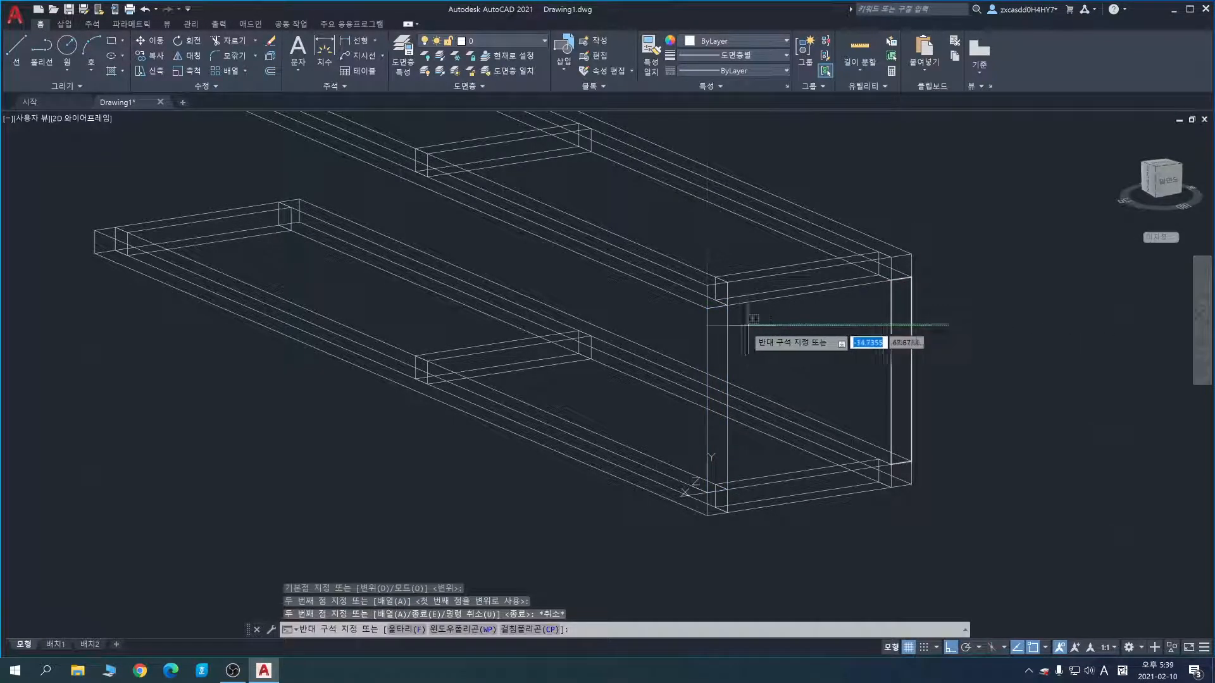
click(721, 329)
text(cop)
key(Return)
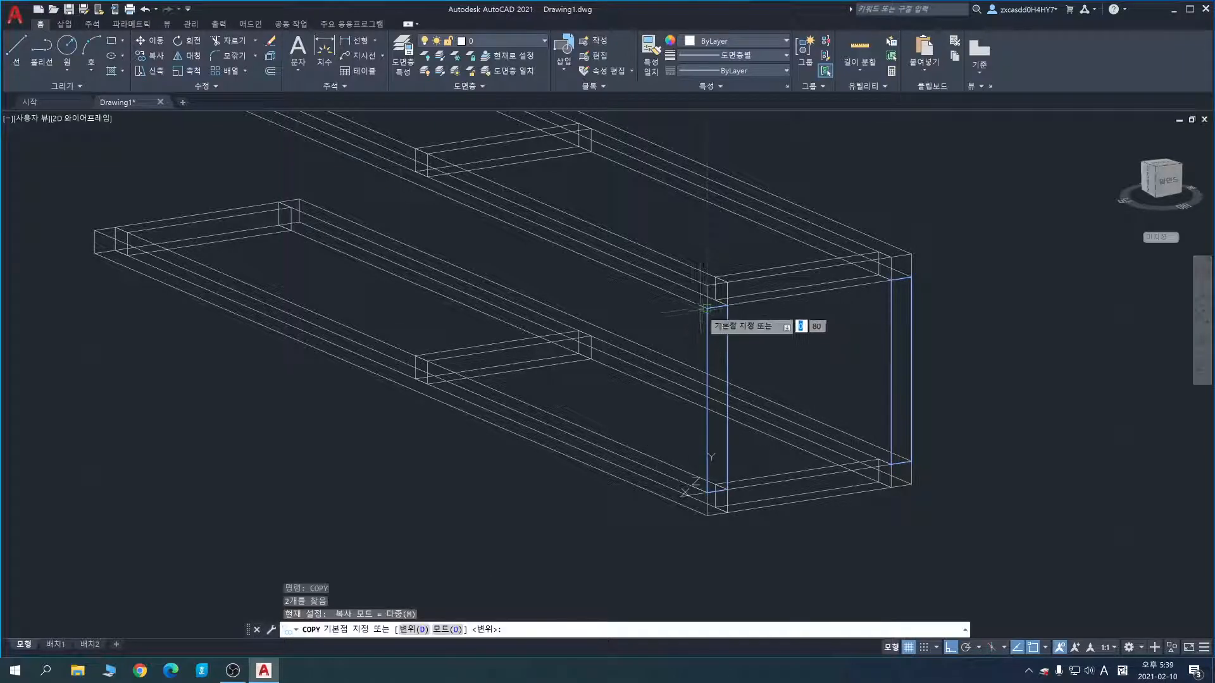
click(707, 308)
middle_drag(422, 246, 765, 501)
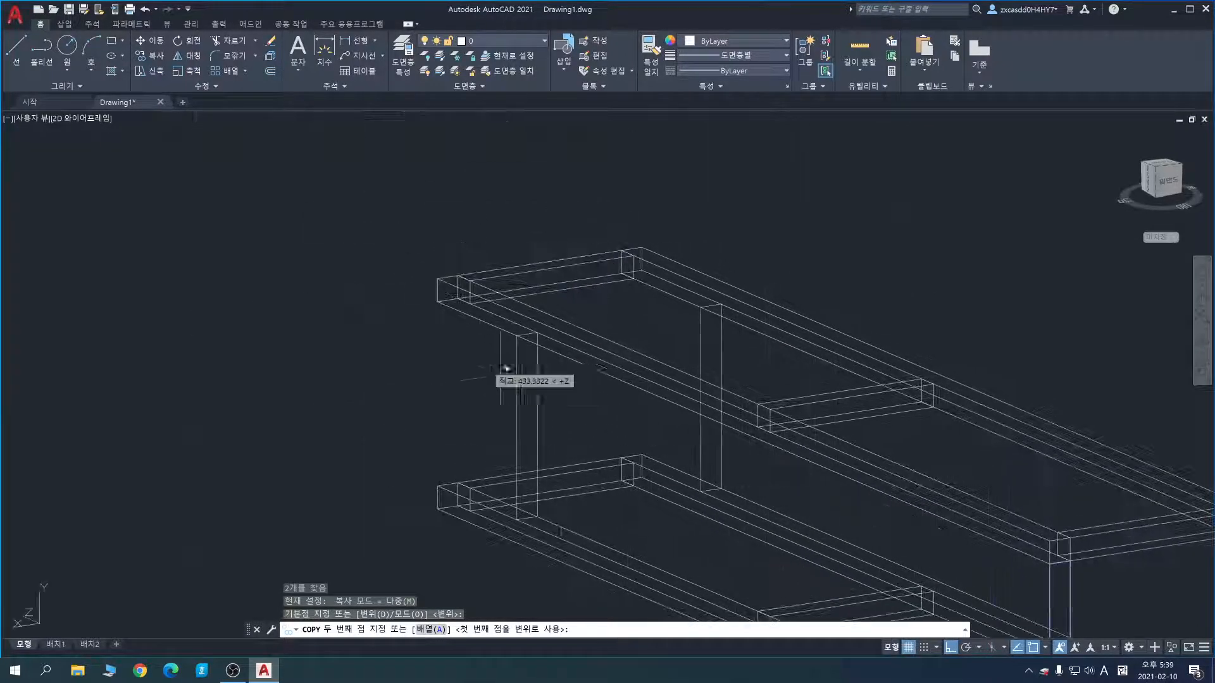
click(438, 302)
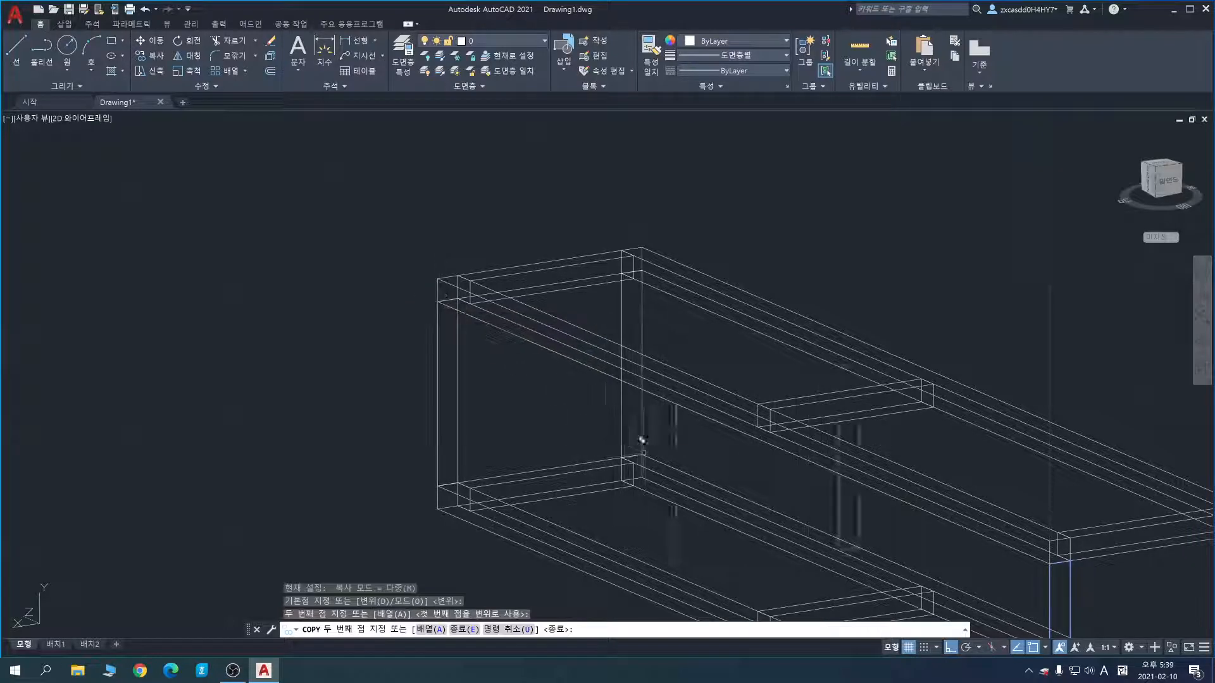
key(Escape)
Step: Extrude the two upright outlines at the frame's right end by 10, inwards along the long bars
middle_drag(678, 463, 410, 296)
middle_drag(594, 391, 507, 342)
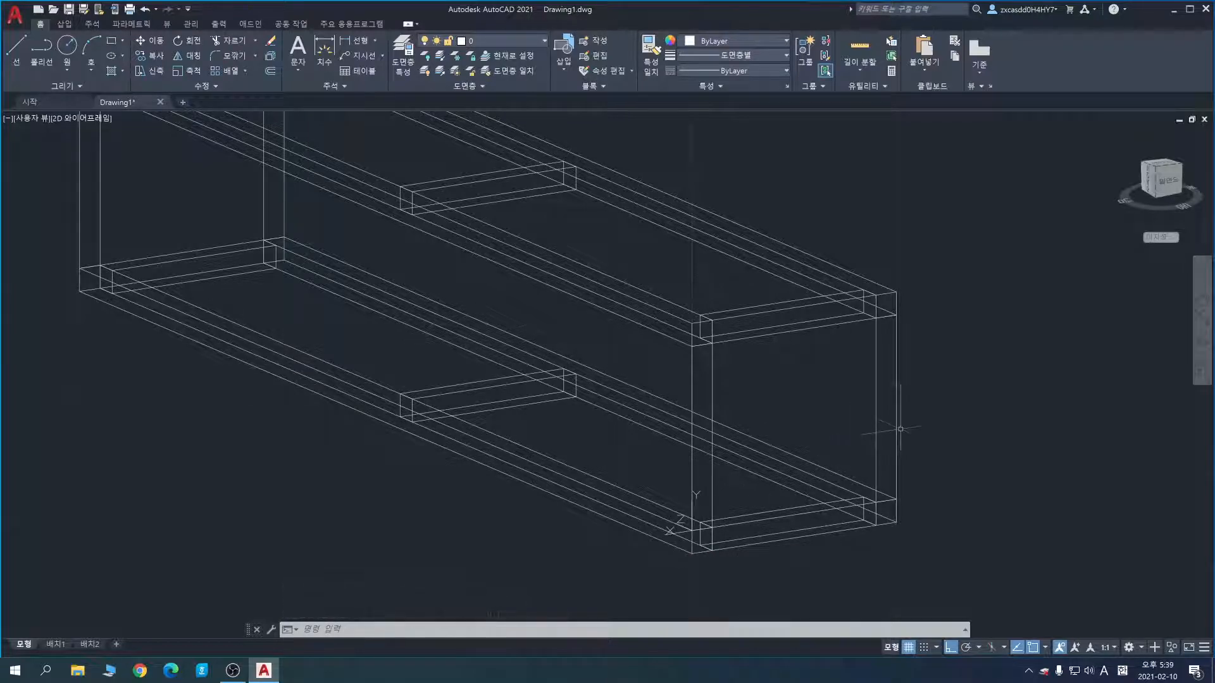
key(Return)
click(936, 405)
click(814, 367)
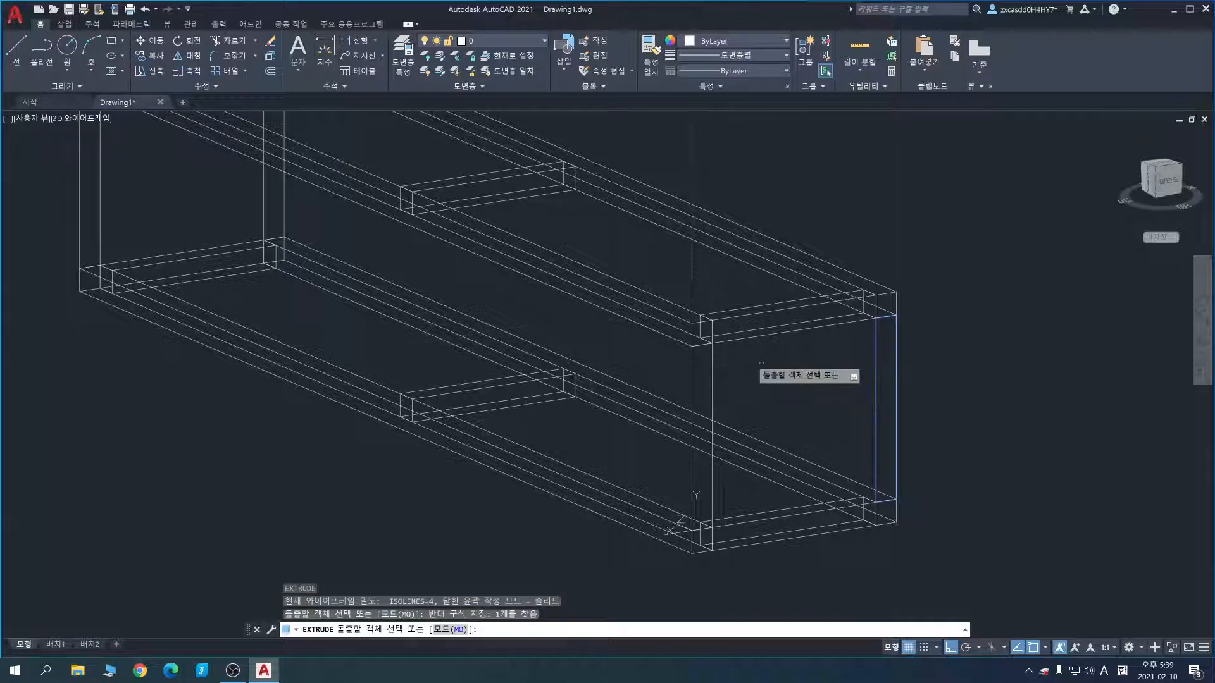
click(702, 359)
key(Return)
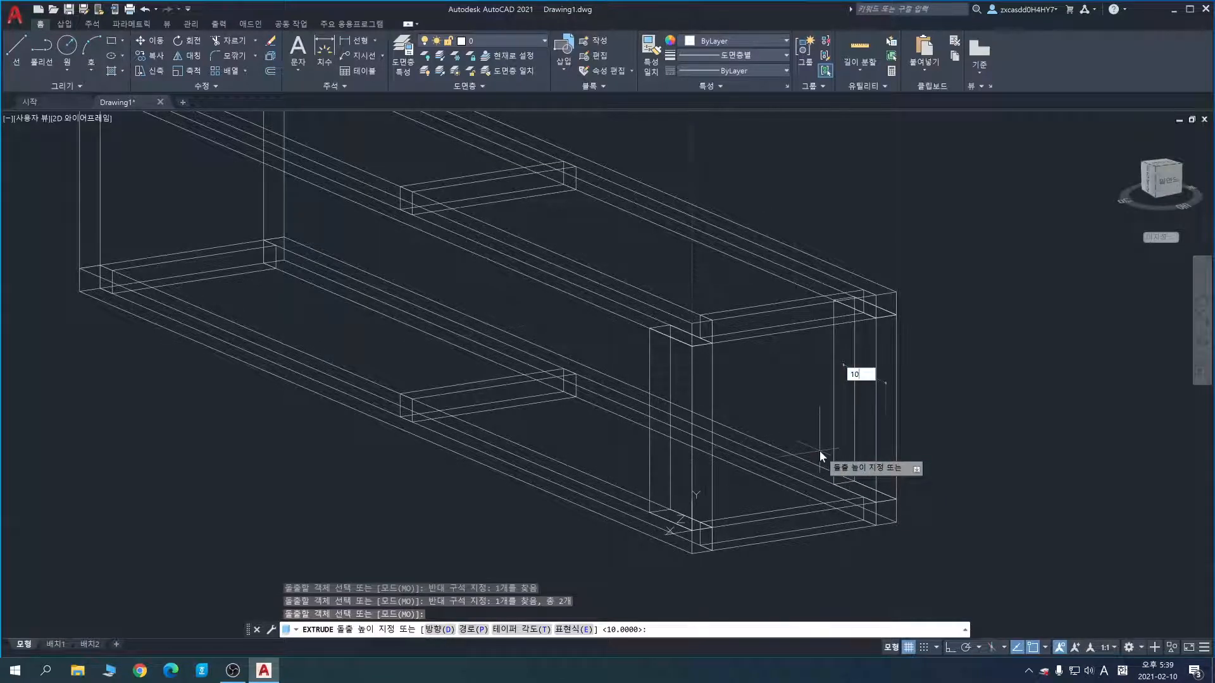
key(Return)
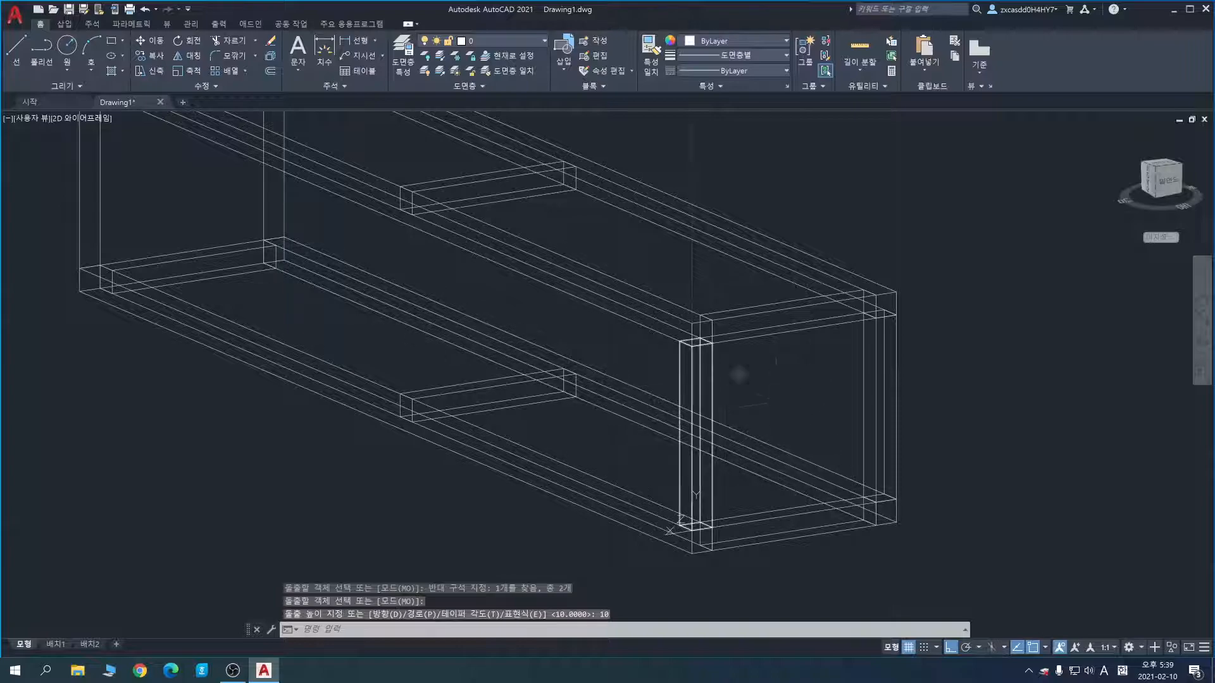
Step: Extrude the two upright outlines at the frame's left end by 10, inwards along the long bars
shift+middle_drag(783, 393, 637, 471)
text(ext)
key(Return)
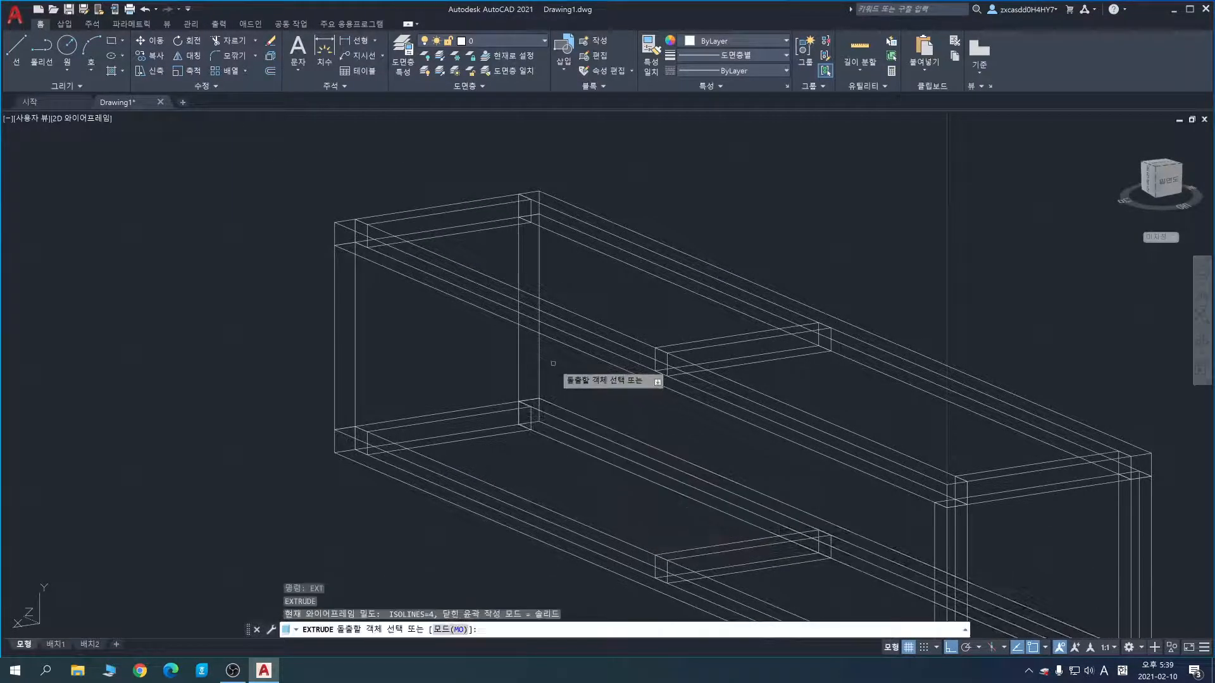
click(519, 370)
click(335, 365)
key(Return)
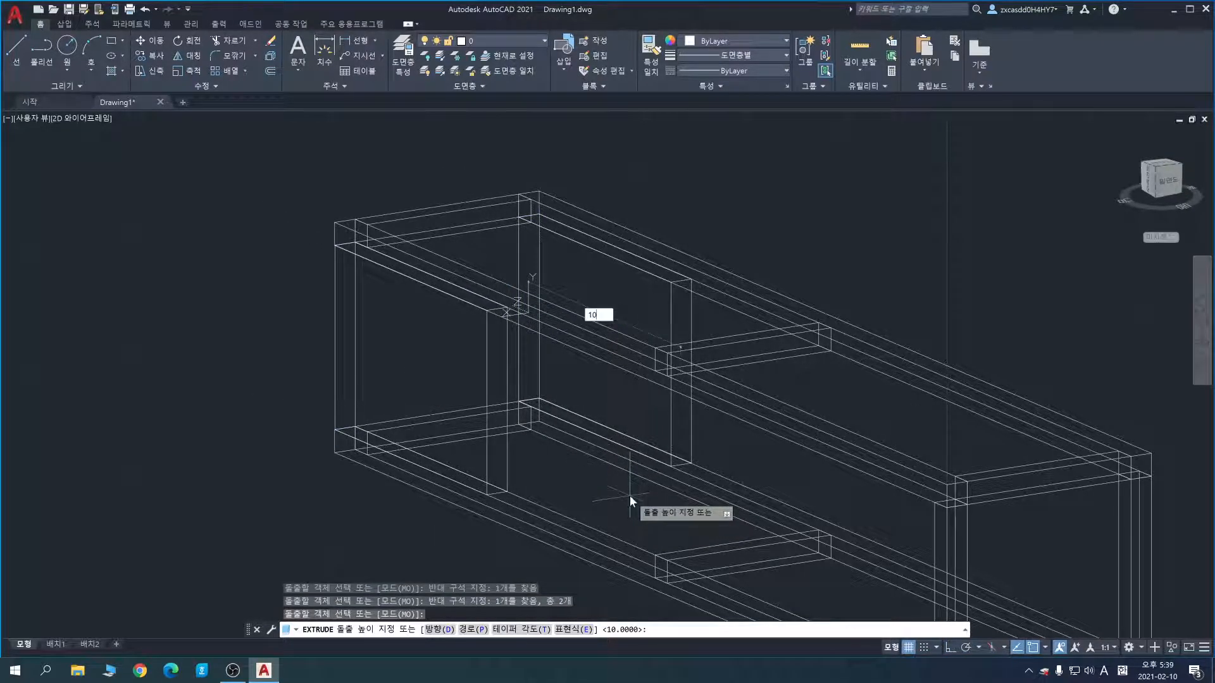
key(Return)
key(Escape)
scroll(629, 495, down, 3)
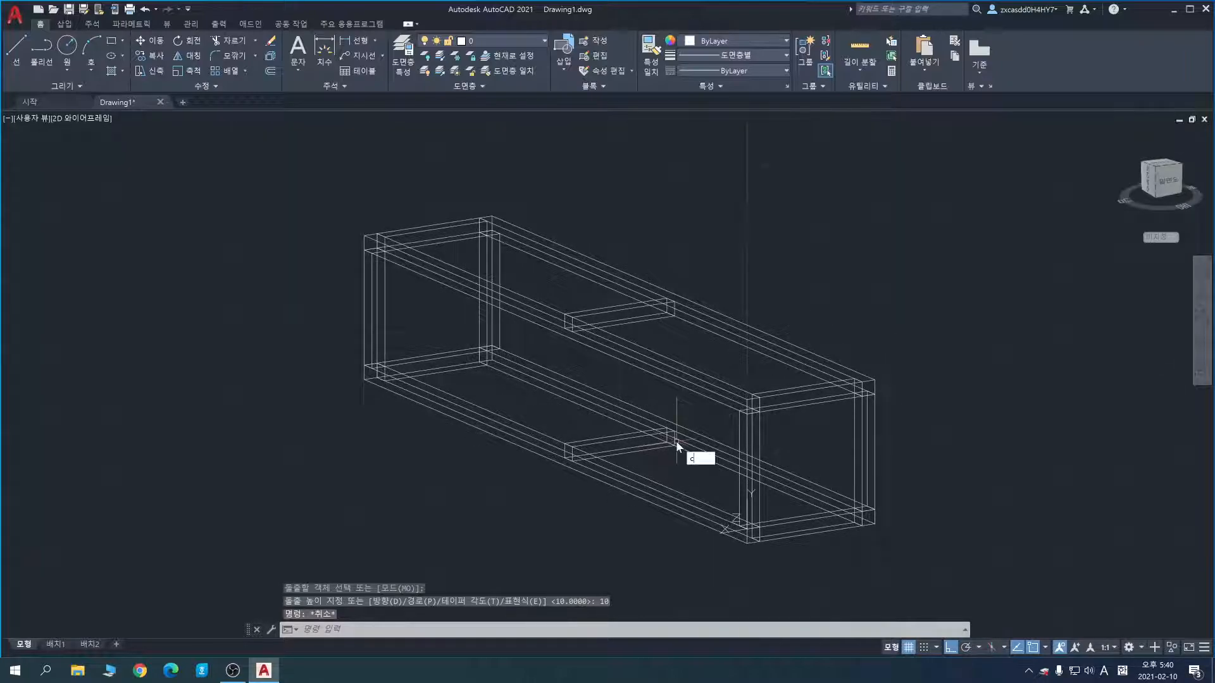
key(Escape)
key(Escape)
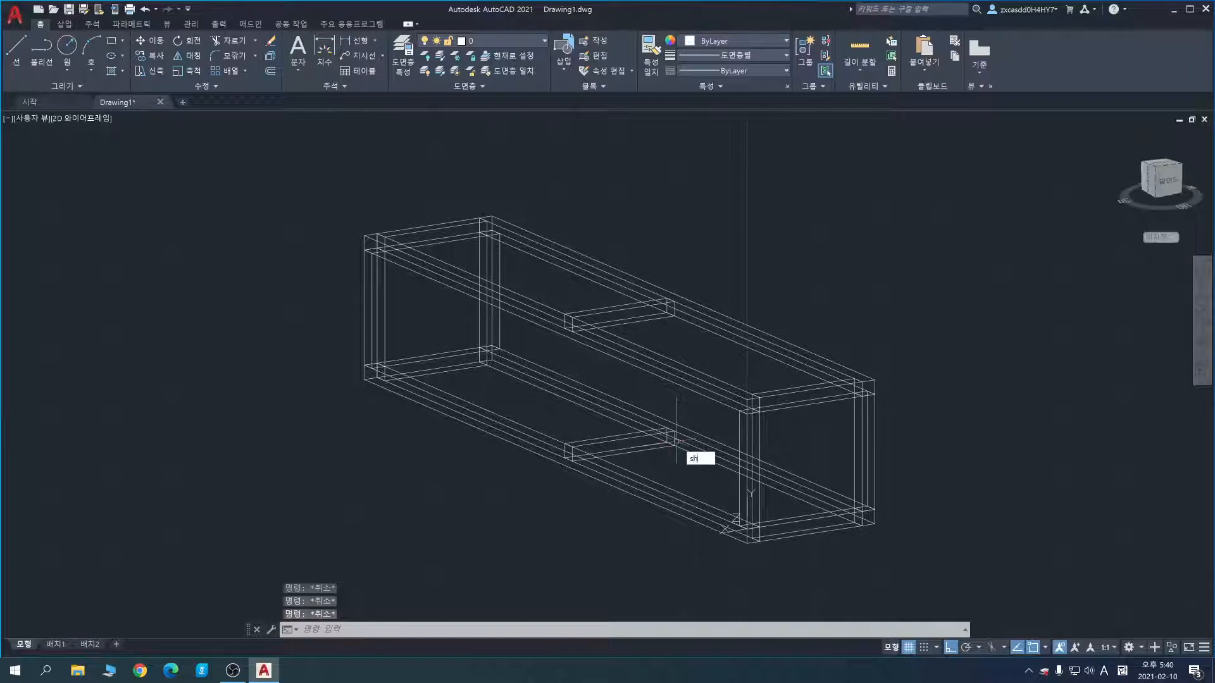
Step: Switch the display to the Conceptual visual style with SHADEMODE and examine the shaded frame with its four uprights
text(SHA)
key(Return)
text(c)
key(Return)
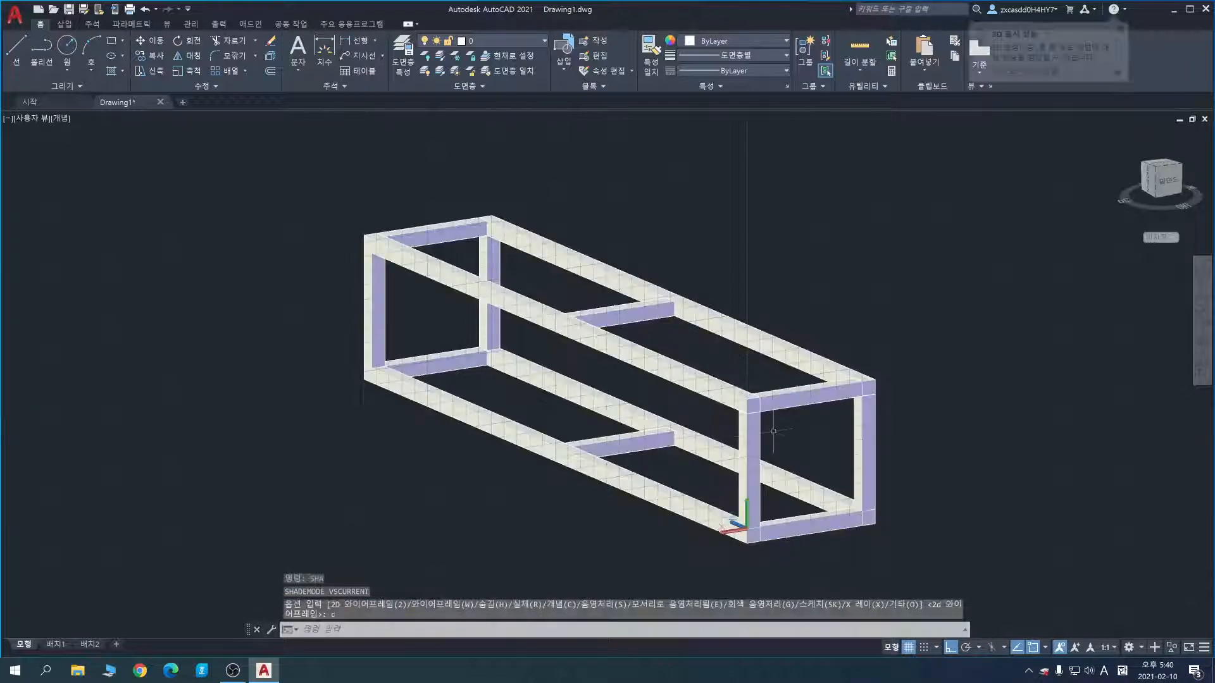
click(1201, 341)
drag(1038, 393, 893, 469)
key(Escape)
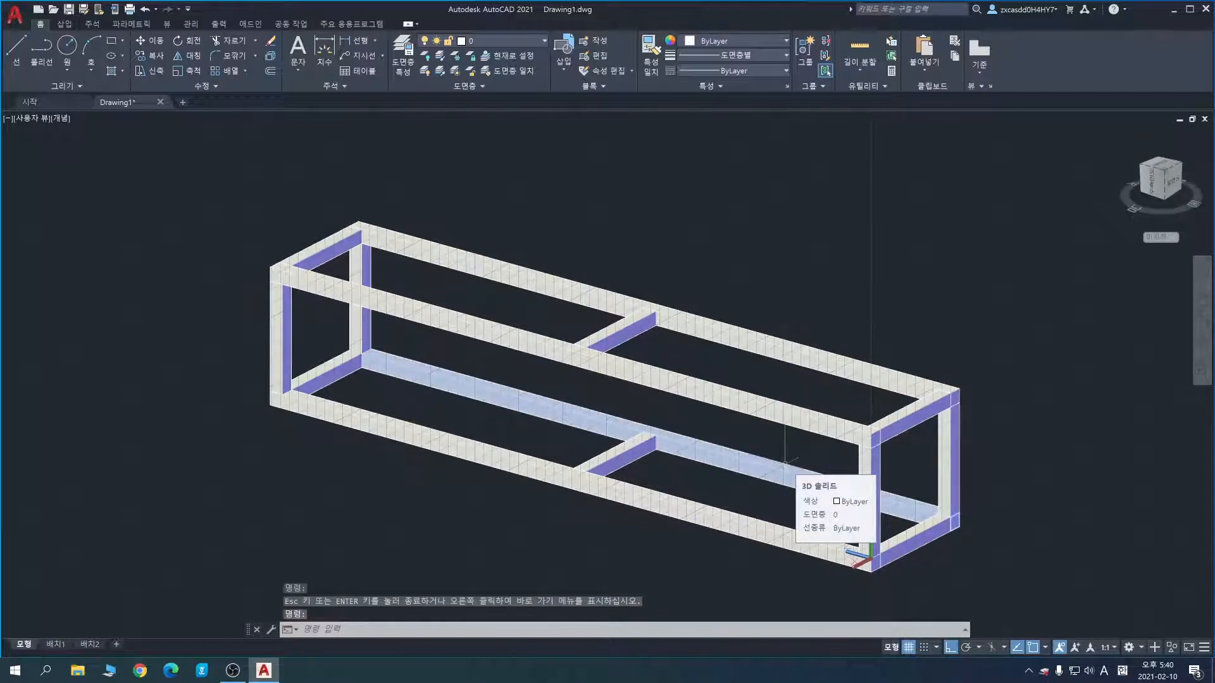
Step: Reset the UCS to the World coordinate system
text(ucs)
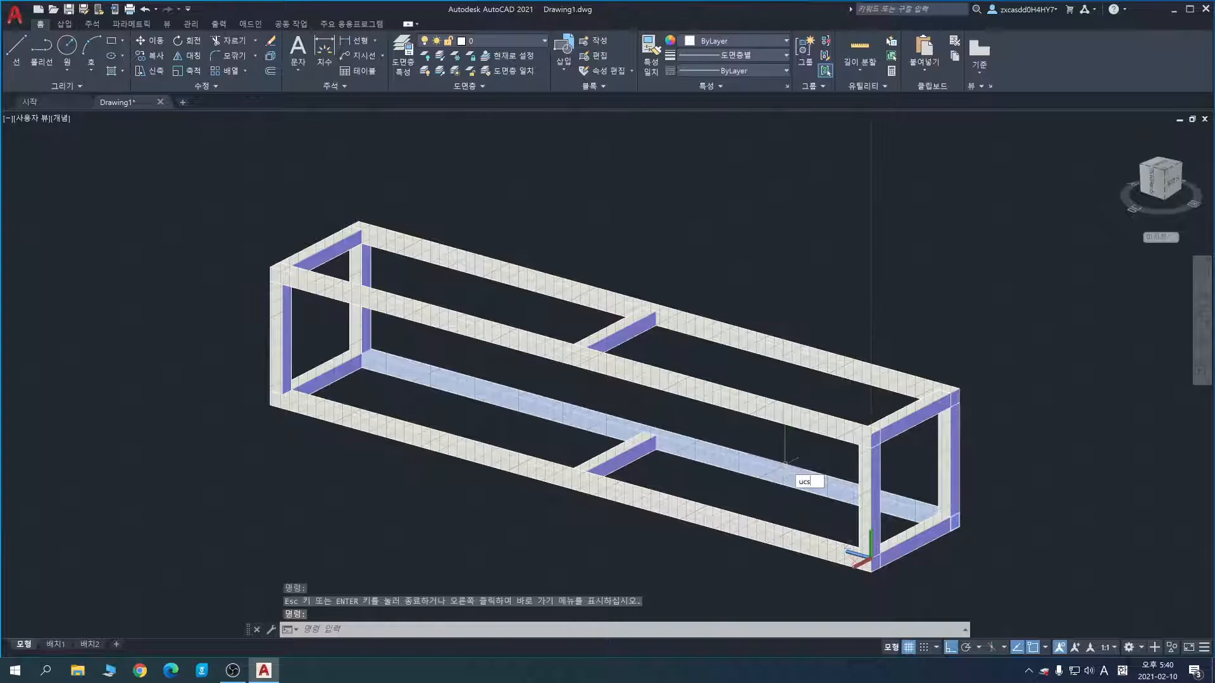
key(Return)
text(w)
key(Return)
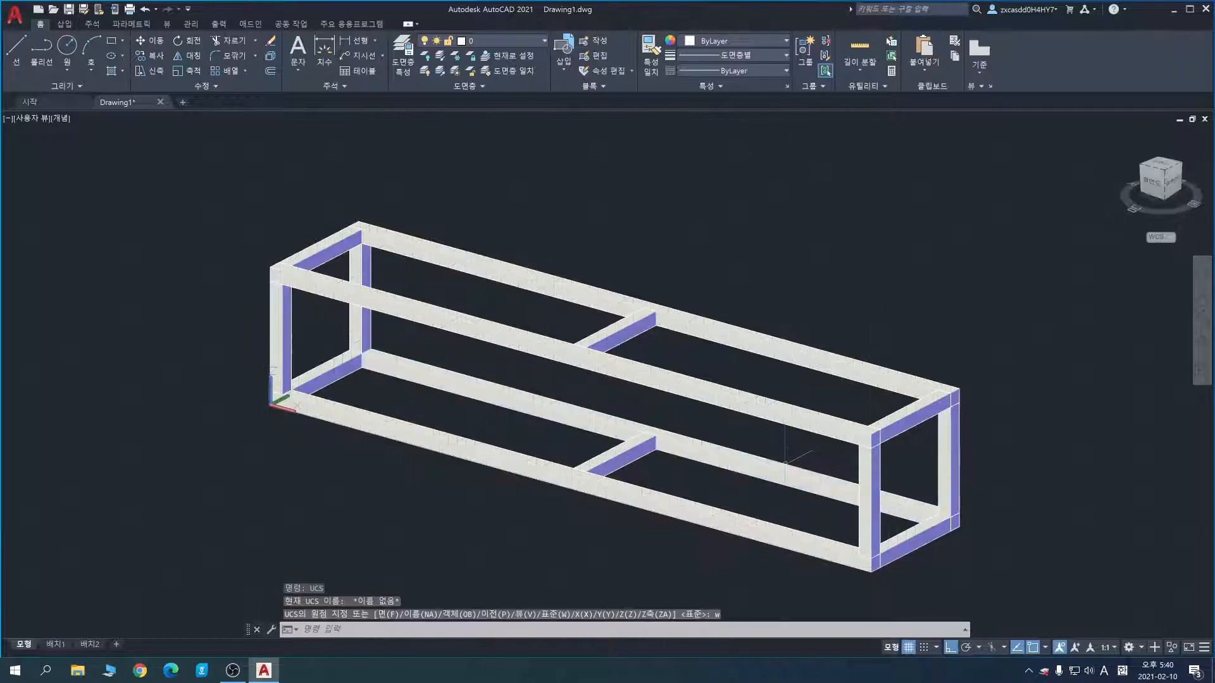
Step: Set the visual style back to 2D Wireframe with SHADEMODE
middle_drag(332, 470, 416, 521)
middle_drag(480, 488, 560, 462)
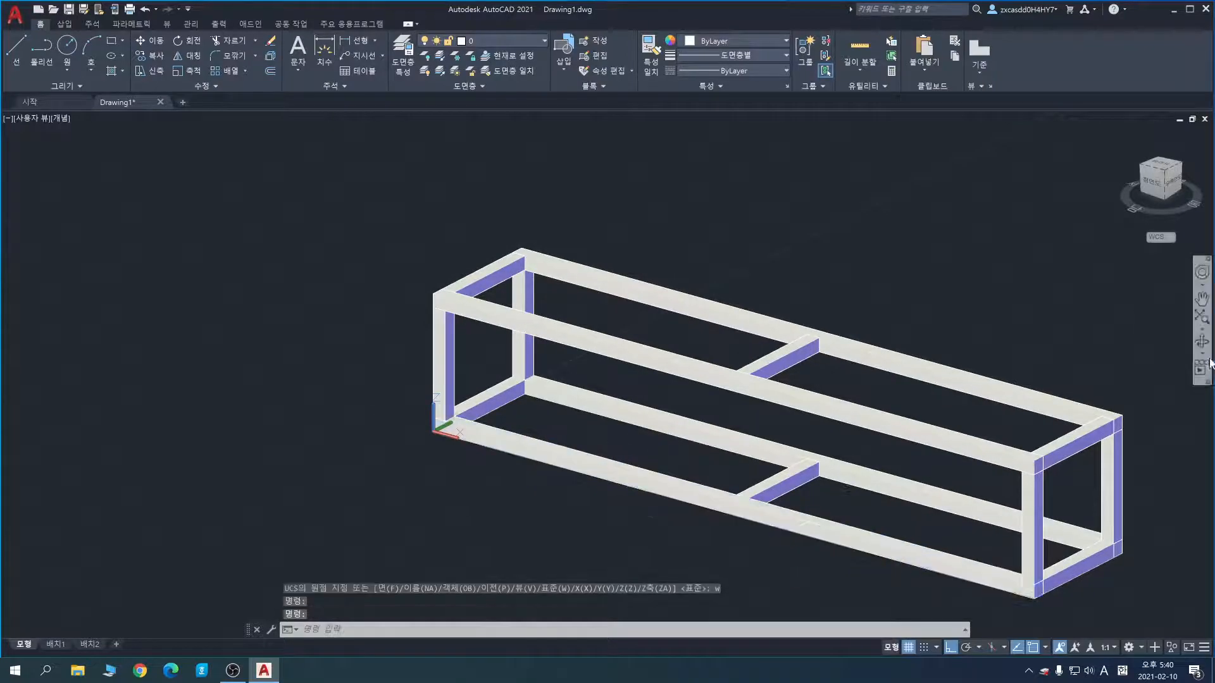
click(1200, 341)
mouse_move(949, 377)
mouse_down()
mouse_move(1009, 352)
mouse_move(949, 392)
mouse_move(819, 402)
mouse_move(958, 393)
mouse_up()
middle_drag(918, 323, 889, 369)
drag(903, 346, 899, 359)
key(Escape)
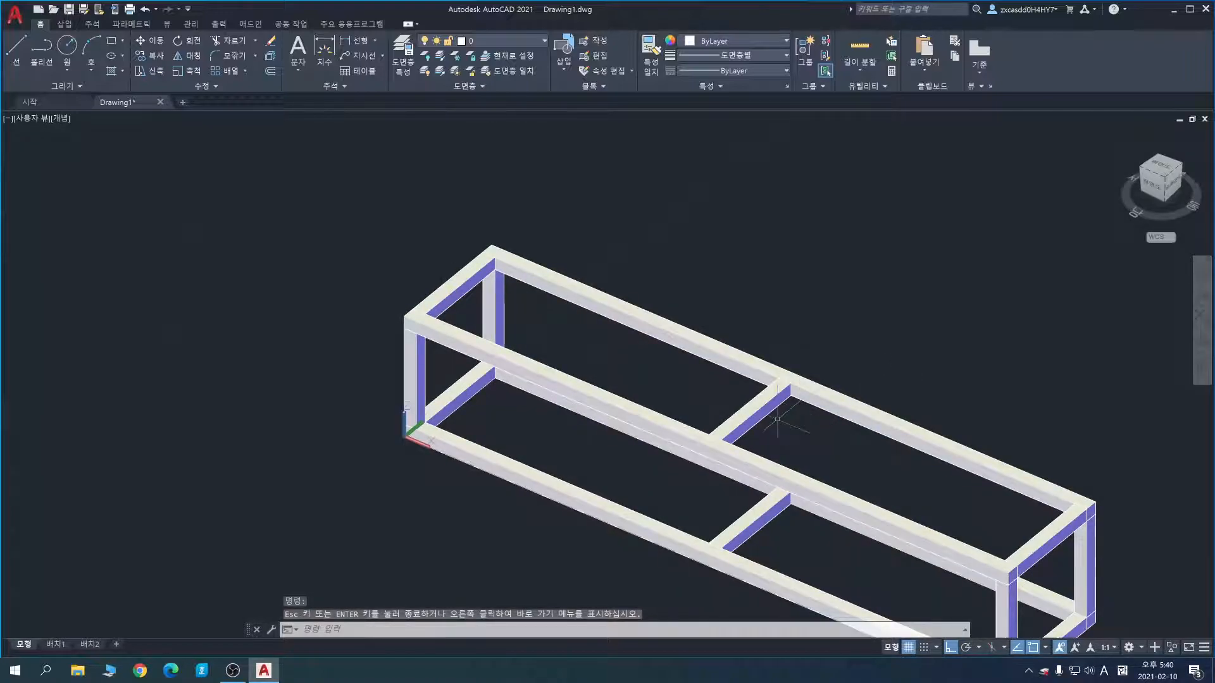
text(shademode)
key(Return)
text(2)
key(Return)
Step: Delete the middle crossbar of the upper frame
click(764, 412)
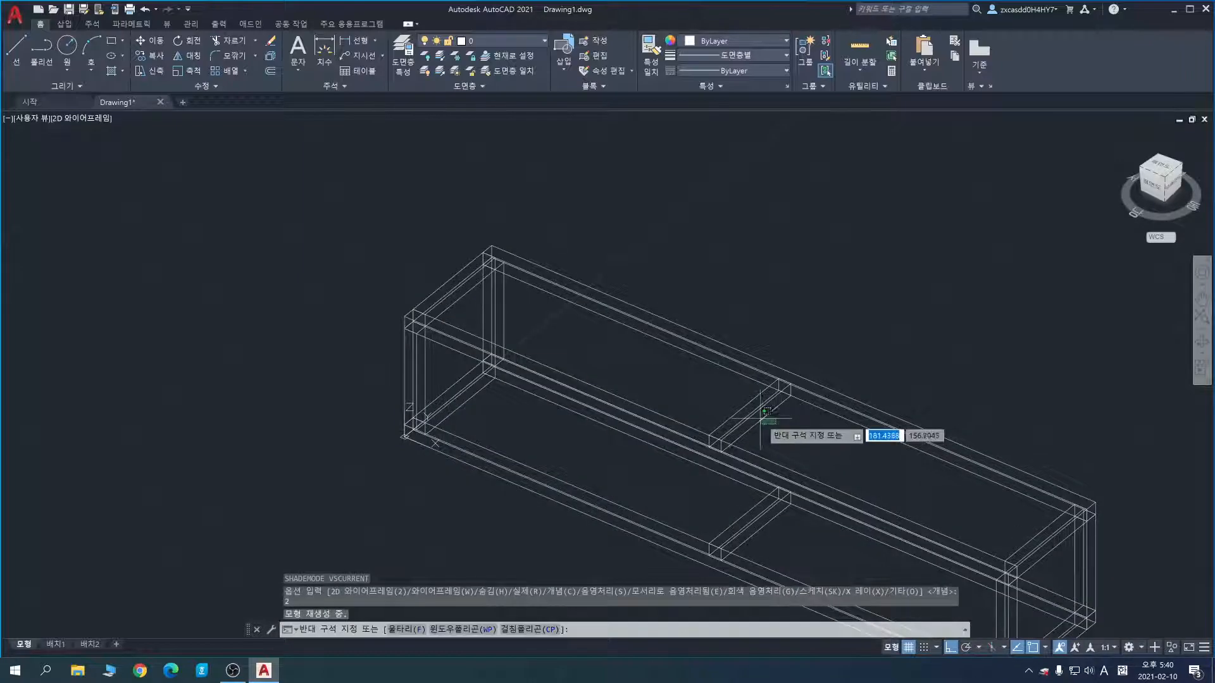
click(758, 419)
key(Delete)
mouse_move(784, 425)
middle_down()
mouse_move(784, 396)
mouse_move(773, 426)
middle_up()
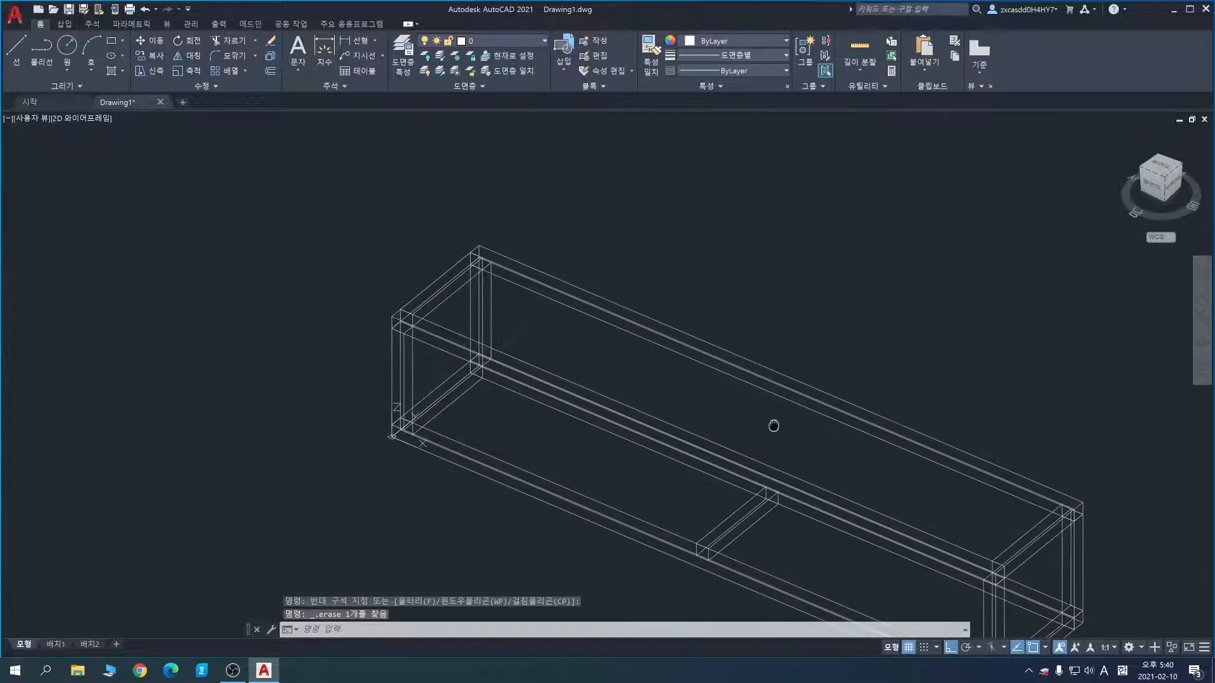
click(1204, 347)
drag(985, 379, 979, 338)
key(Escape)
middle_drag(490, 337, 535, 374)
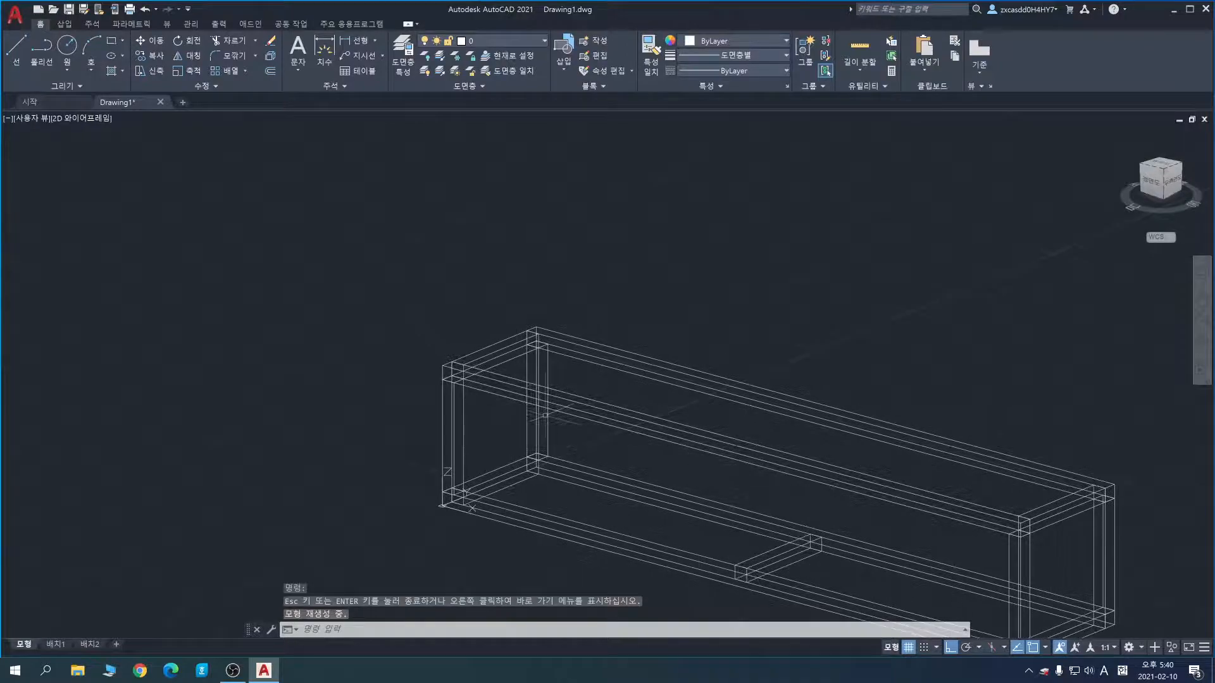
text(c)
key(Return)
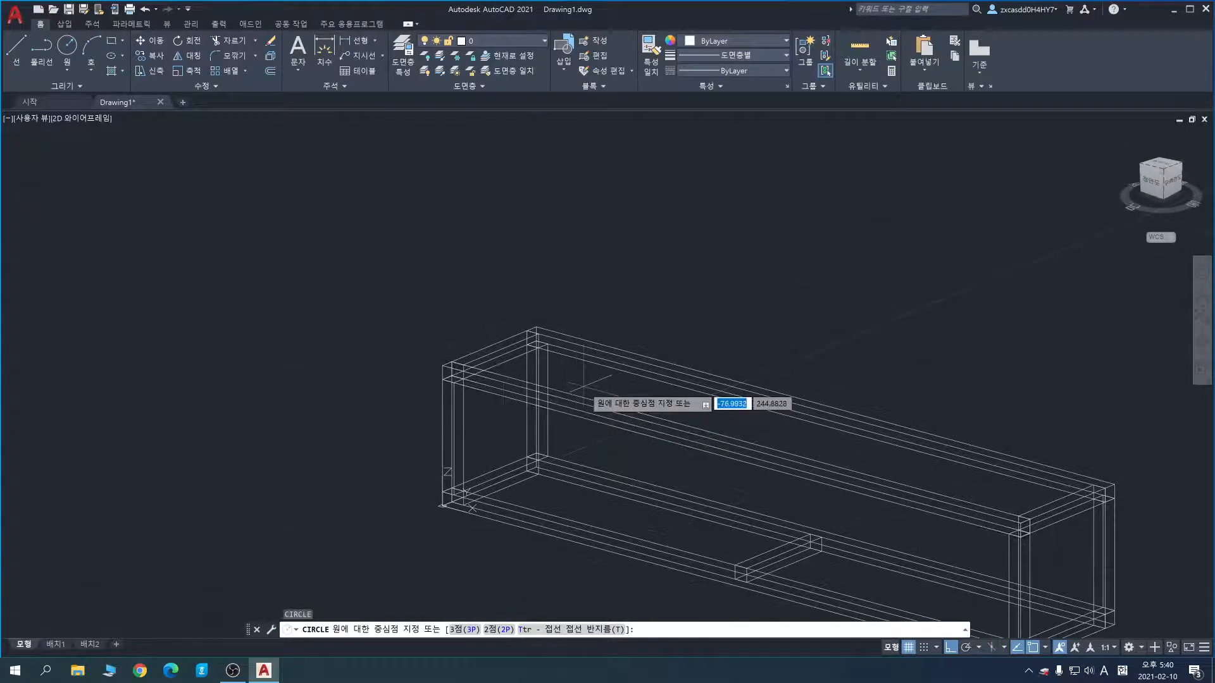
key(Escape)
key(Escape)
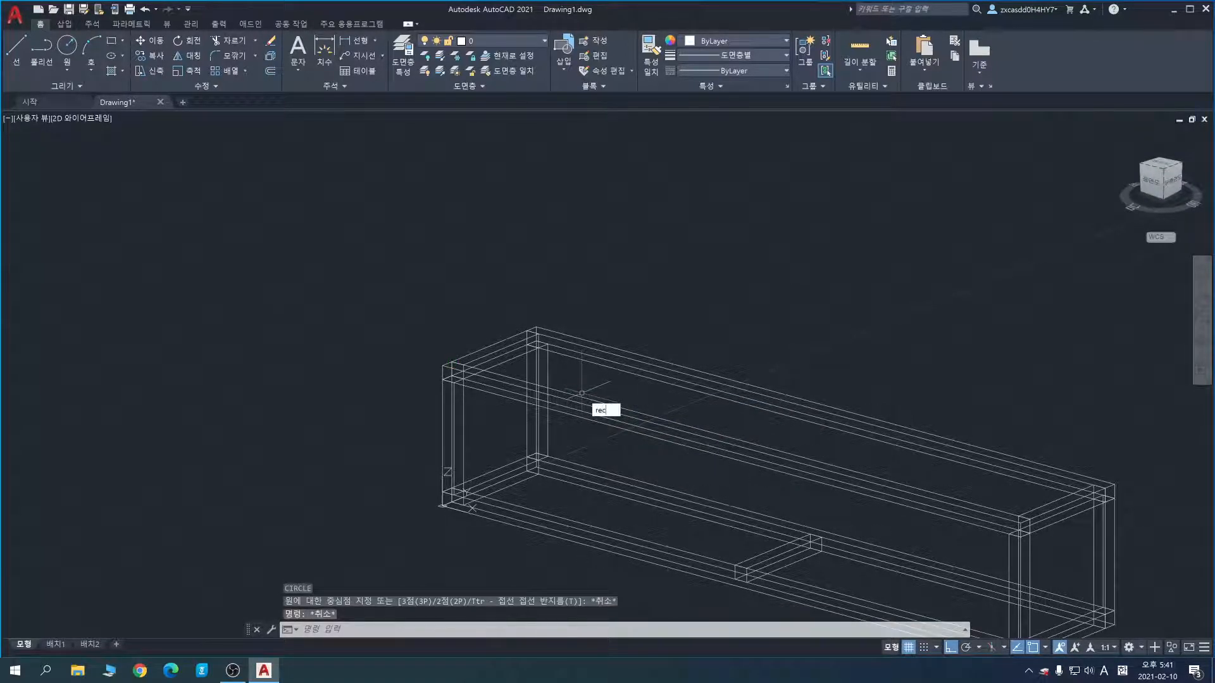
Step: Draw a 480 by 80 rectangle between the upper frame's diagonally opposite bottom inner corners, filling the frame opening
text(rec)
key(Return)
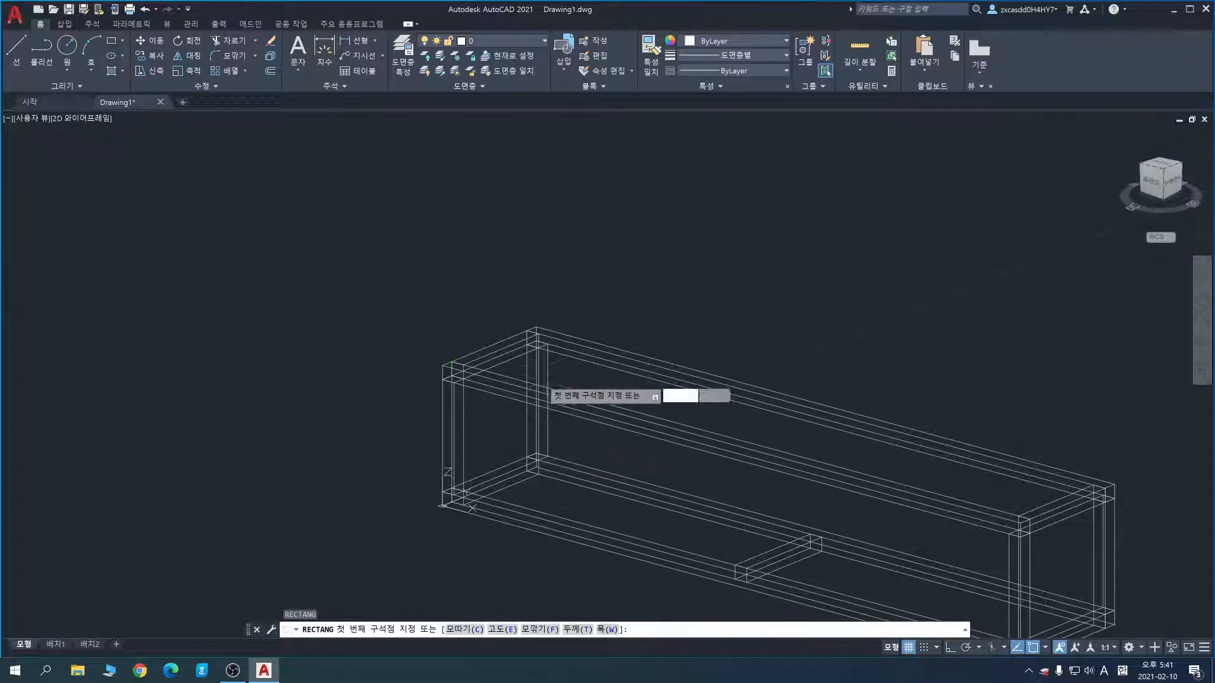
click(539, 348)
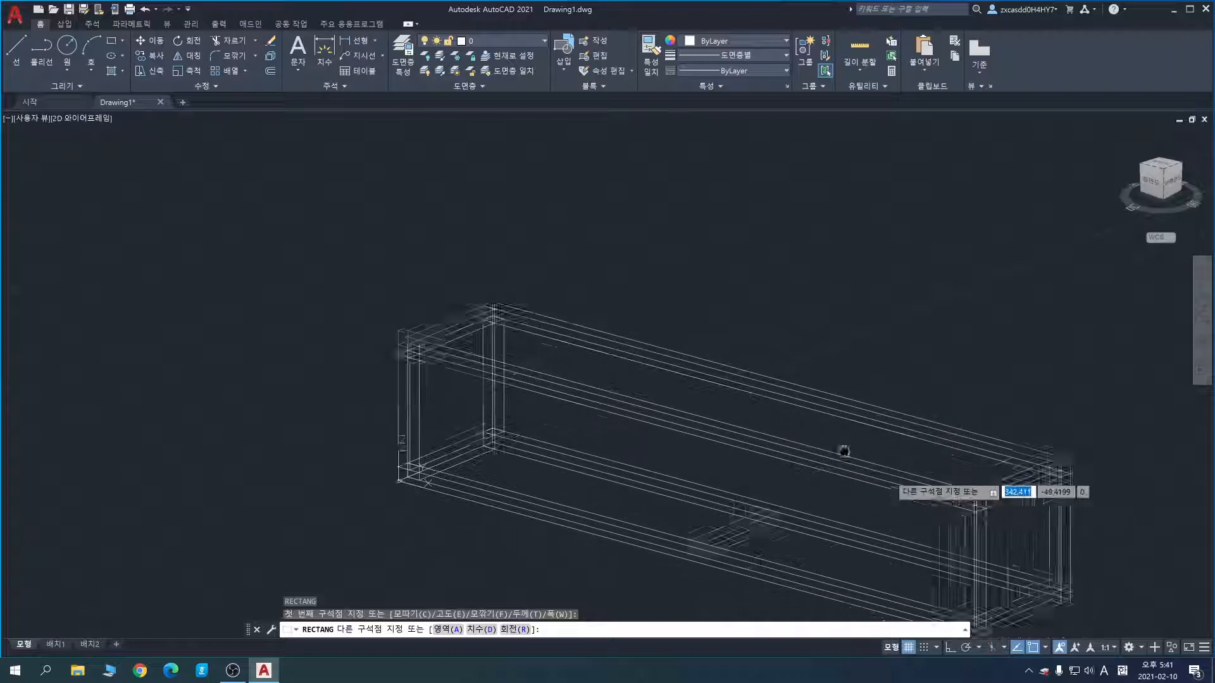
scroll(851, 500, up, 5)
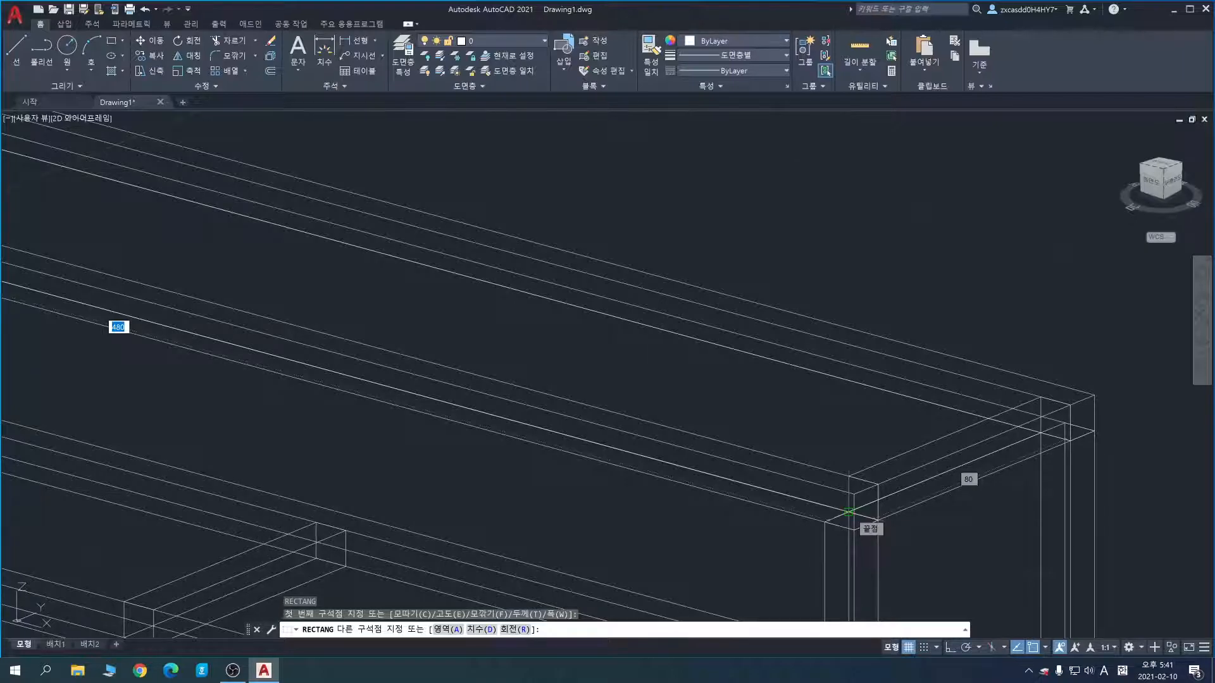
click(849, 511)
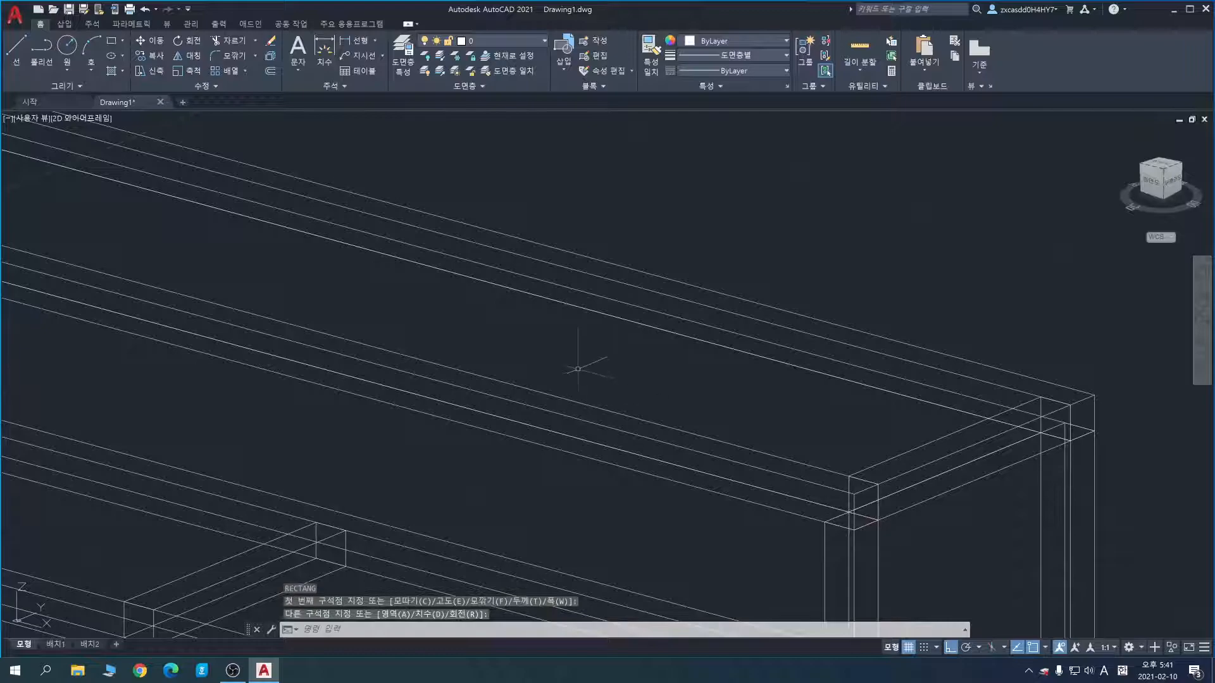
Step: Extrude the rectangle inside the upper frame upwards by 10 to form the top panel
middle_drag(617, 378, 702, 428)
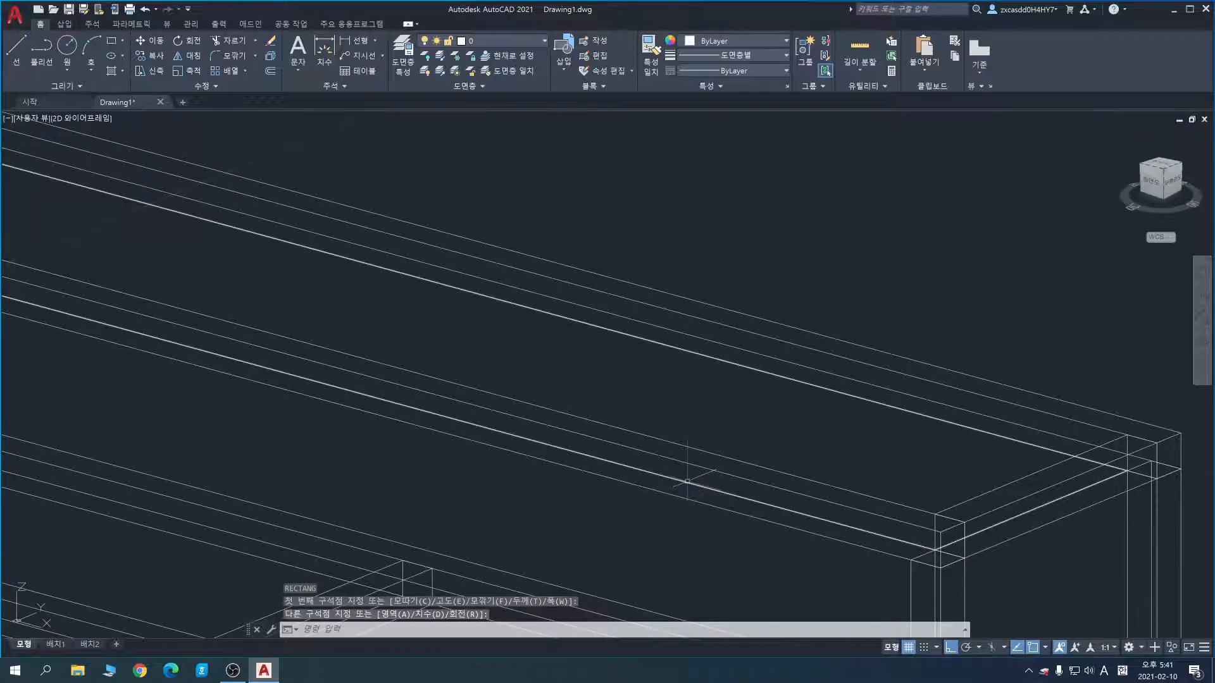
text(EXT)
key(Return)
click(687, 482)
key(Return)
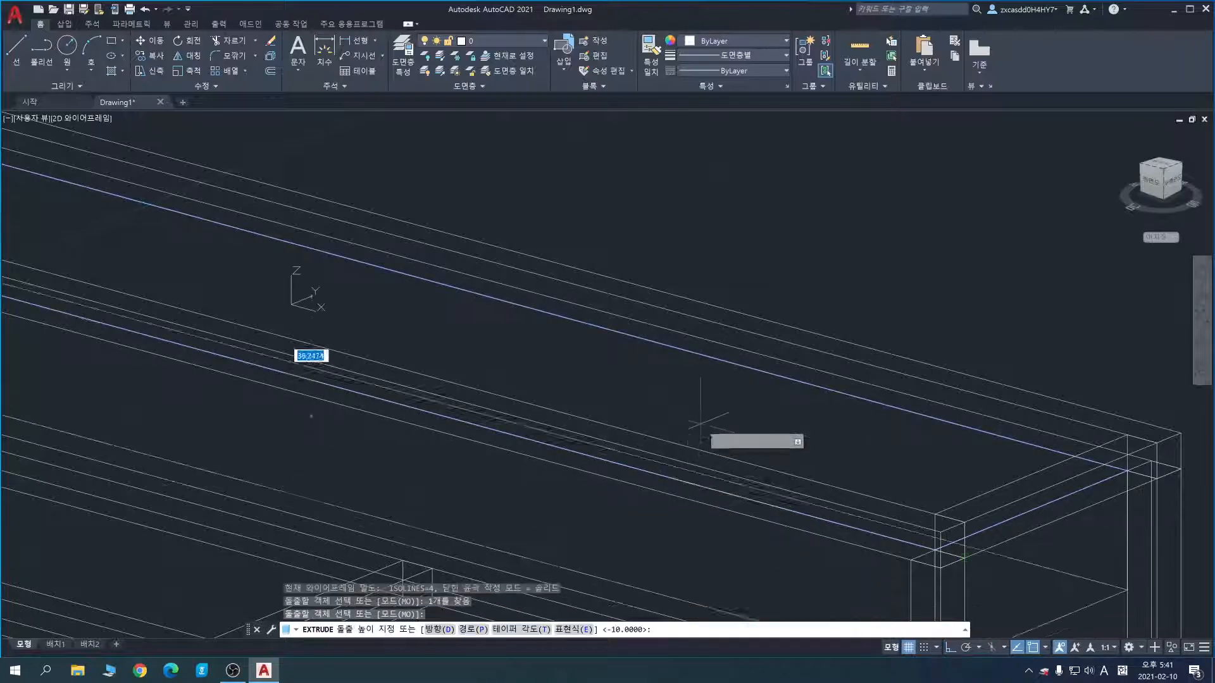
text(10)
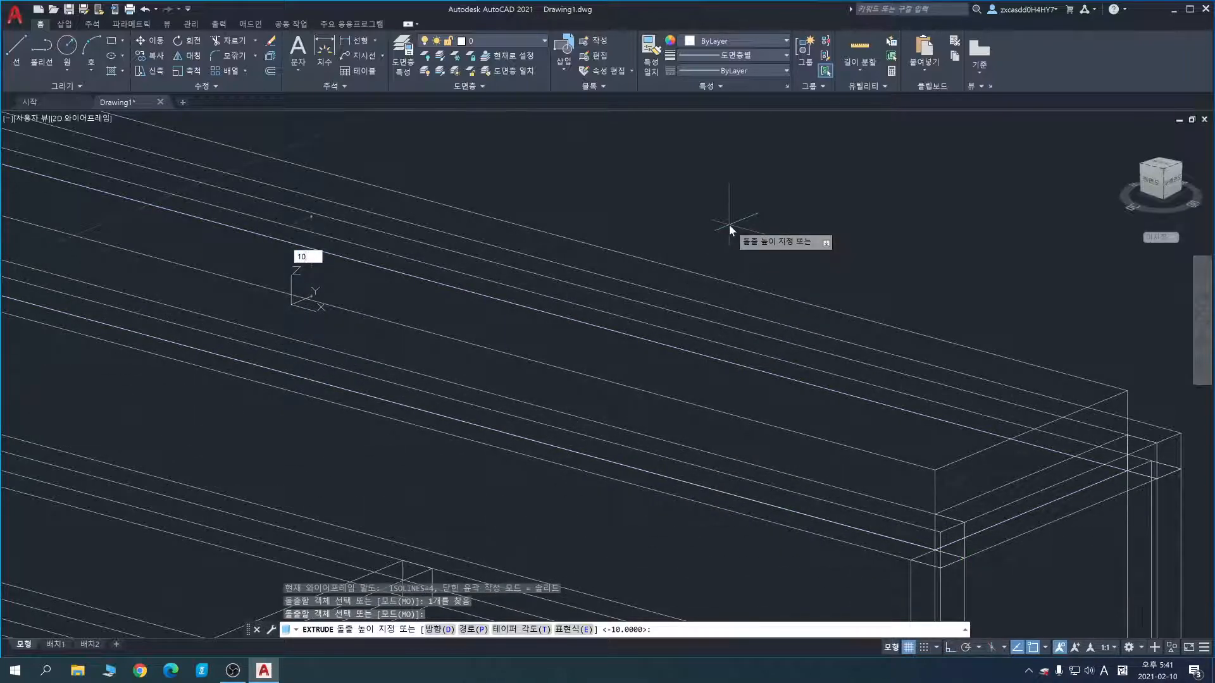
key(Return)
Step: Show the model in the Conceptual visual style and examine the top panel within the upper frame
text(SHA)
key(Return)
text(c)
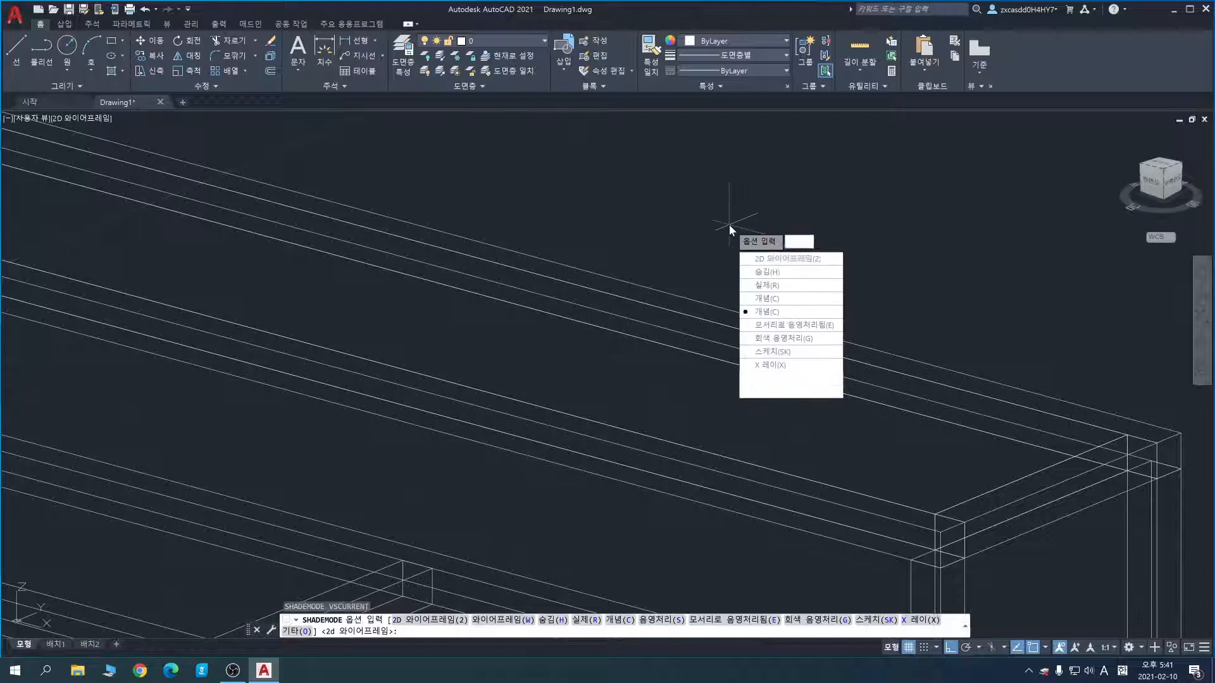
key(Return)
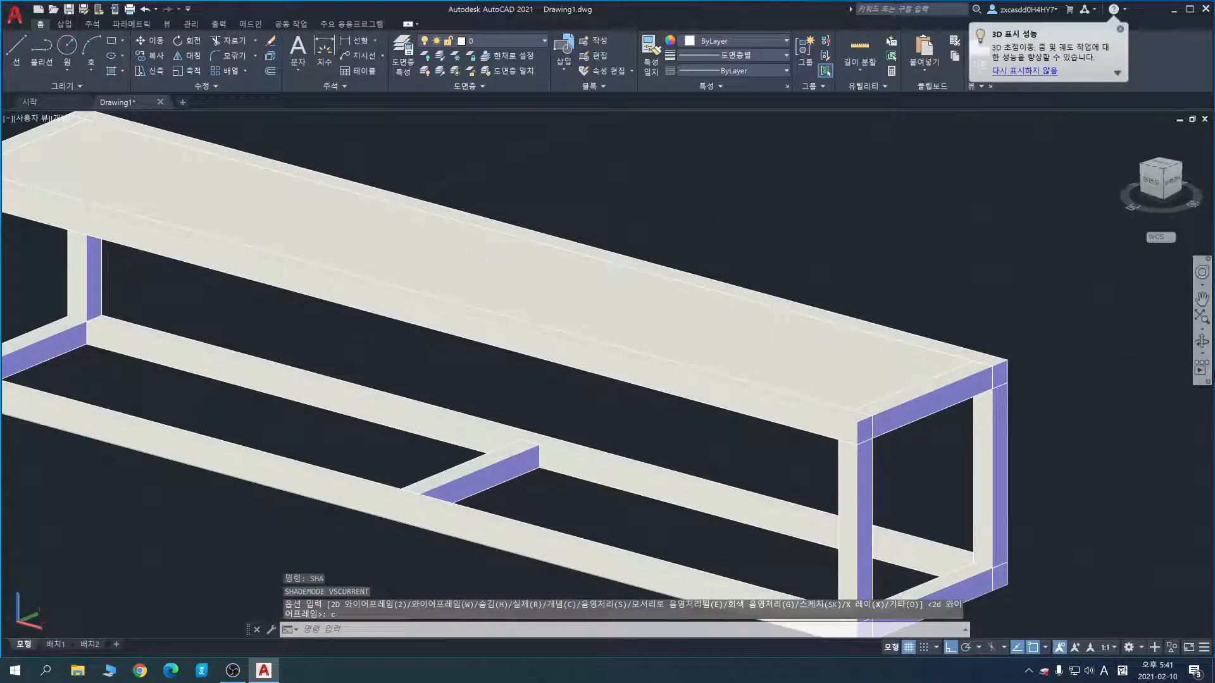
click(1200, 341)
mouse_move(760, 459)
mouse_down()
mouse_move(843, 360)
mouse_move(700, 407)
mouse_move(713, 439)
mouse_move(766, 455)
mouse_move(843, 377)
mouse_move(814, 412)
mouse_move(734, 447)
mouse_up()
shift+middle_drag(734, 447, 711, 450)
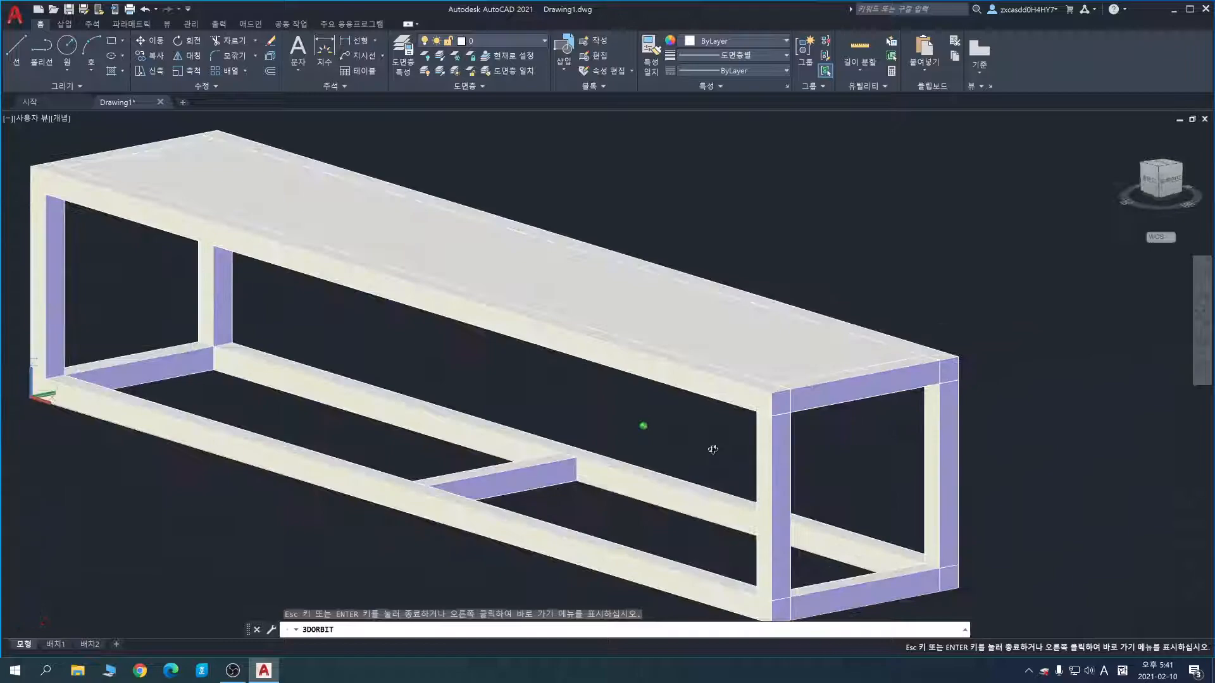
middle_drag(617, 404, 730, 411)
Step: Return the display to the 2D Wireframe visual style
text(shademode)
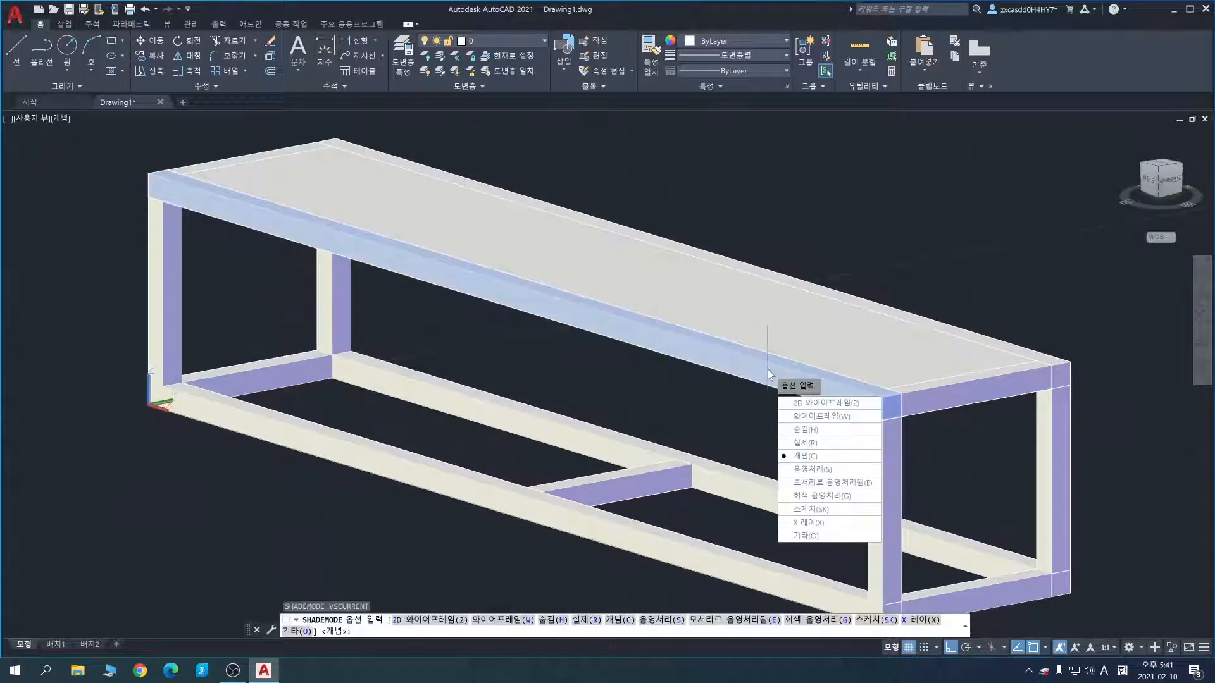
key(Return)
text(2)
key(Return)
scroll(750, 407, down, 3)
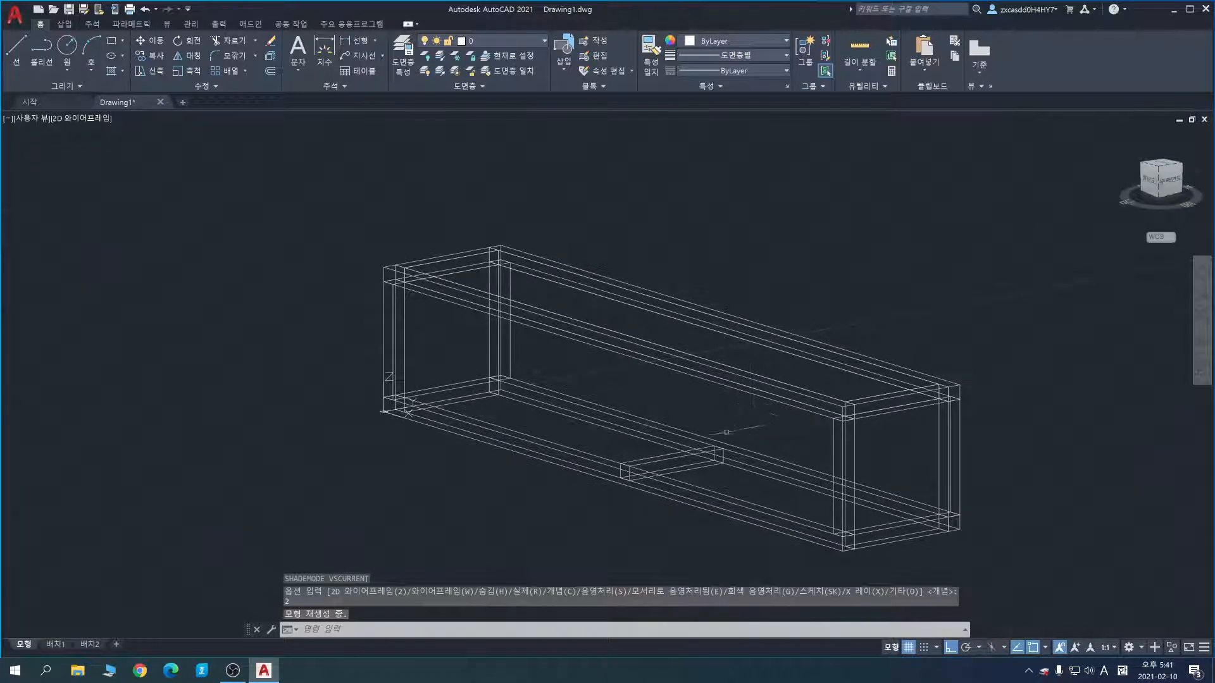
Step: Define a Z-axis UCS with its origin at the lower crossbar's front upper right corner and Z pointing along the crossbar to the rear
middle_drag(736, 429, 766, 429)
click(1200, 345)
drag(821, 416, 884, 458)
drag(902, 454, 560, 437)
mouse_move(518, 398)
mouse_down()
mouse_move(722, 393)
mouse_move(775, 426)
mouse_move(779, 458)
mouse_up()
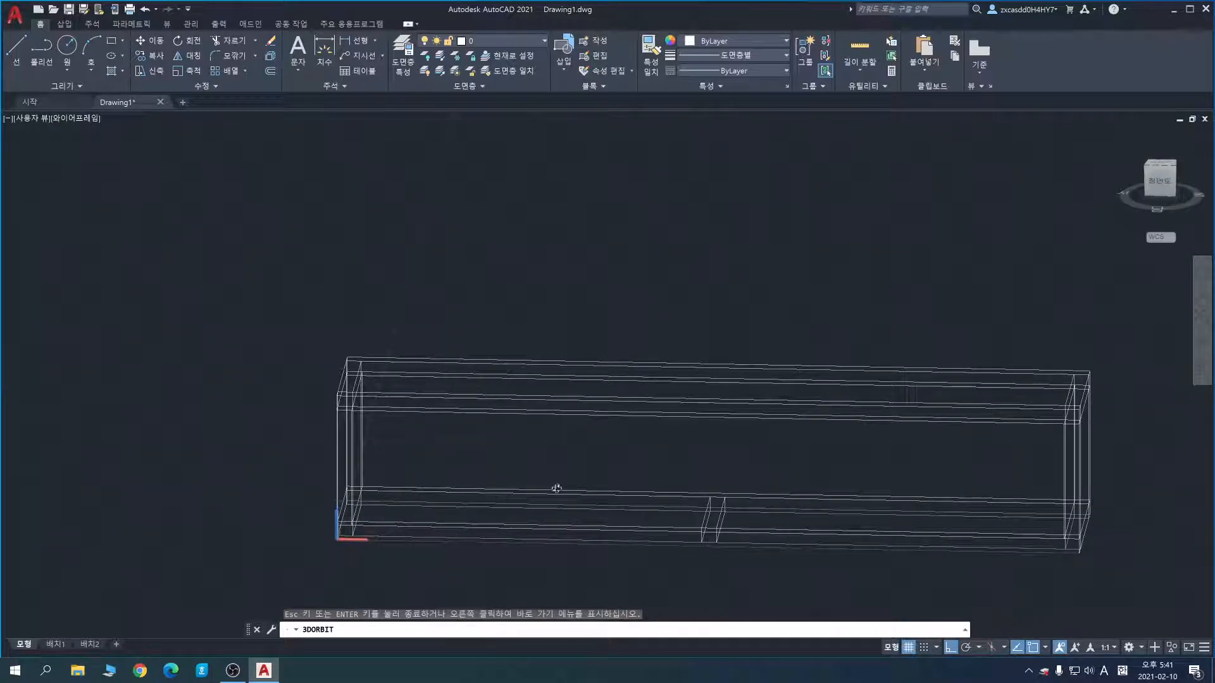
key(Escape)
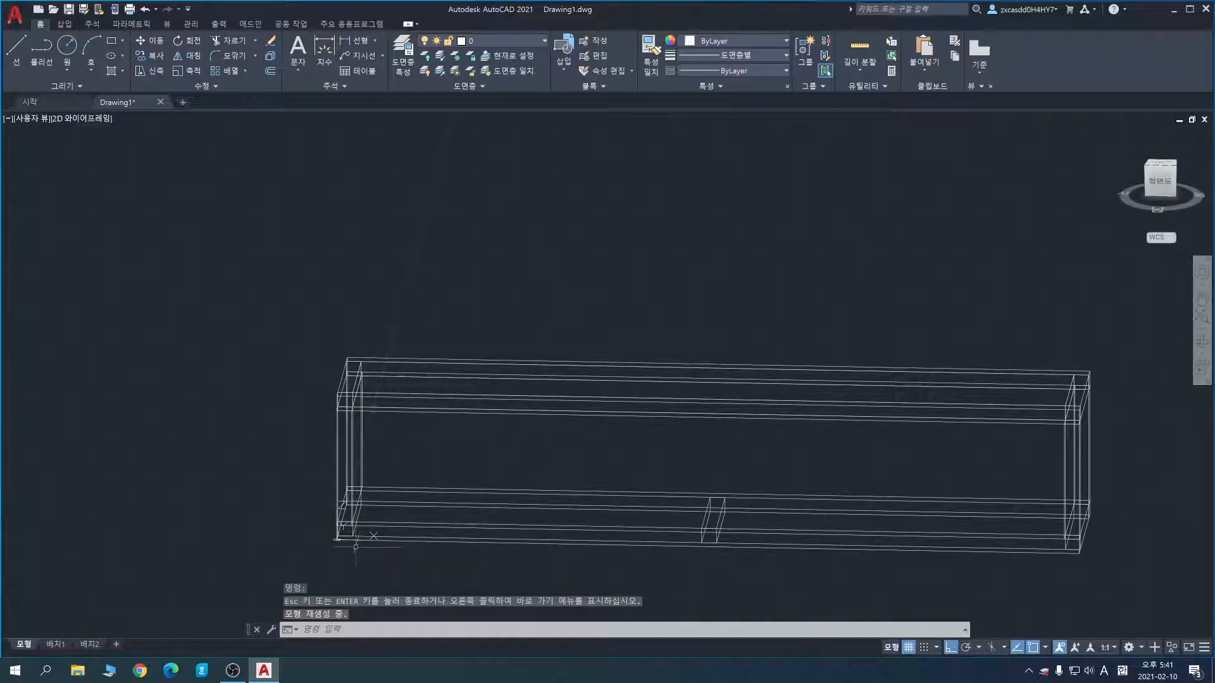
middle_drag(454, 493, 477, 457)
scroll(477, 456, up, 4)
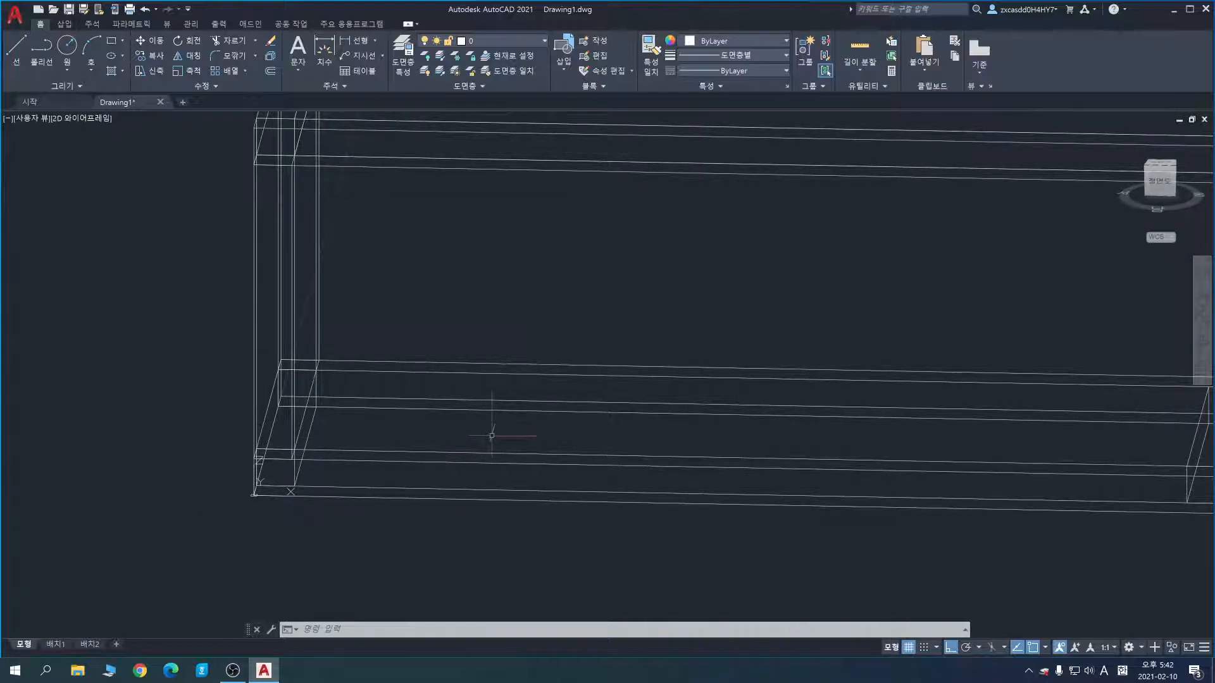
key(Return)
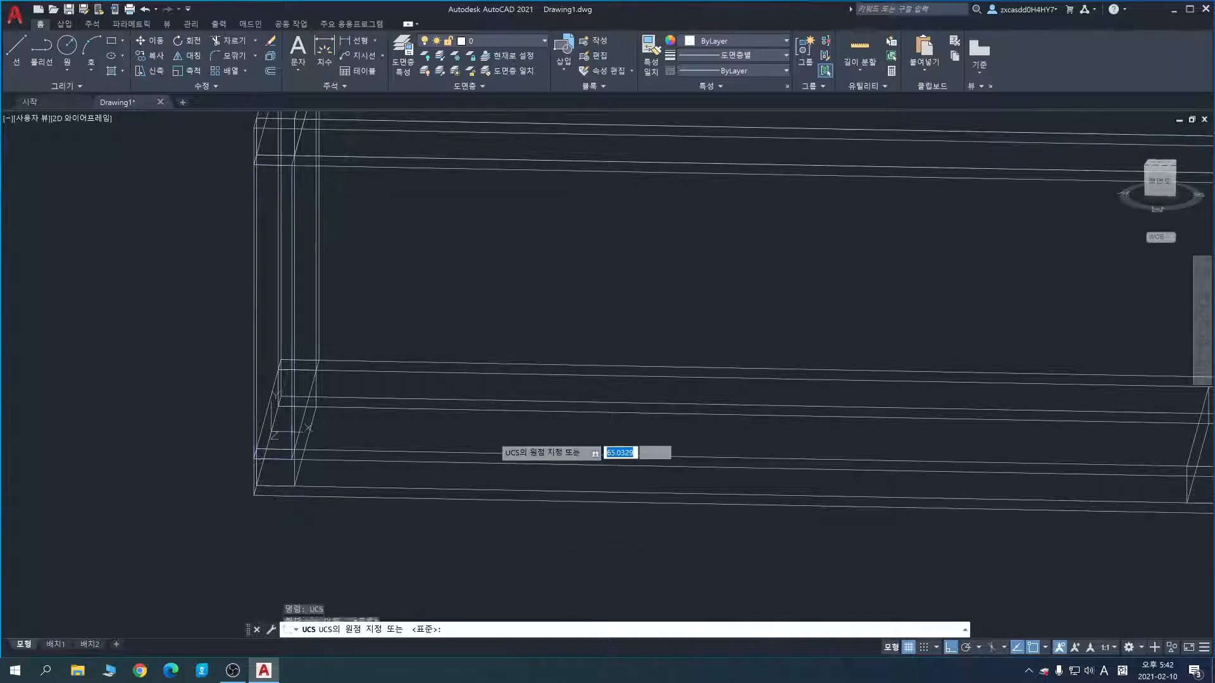
text(za)
key(Return)
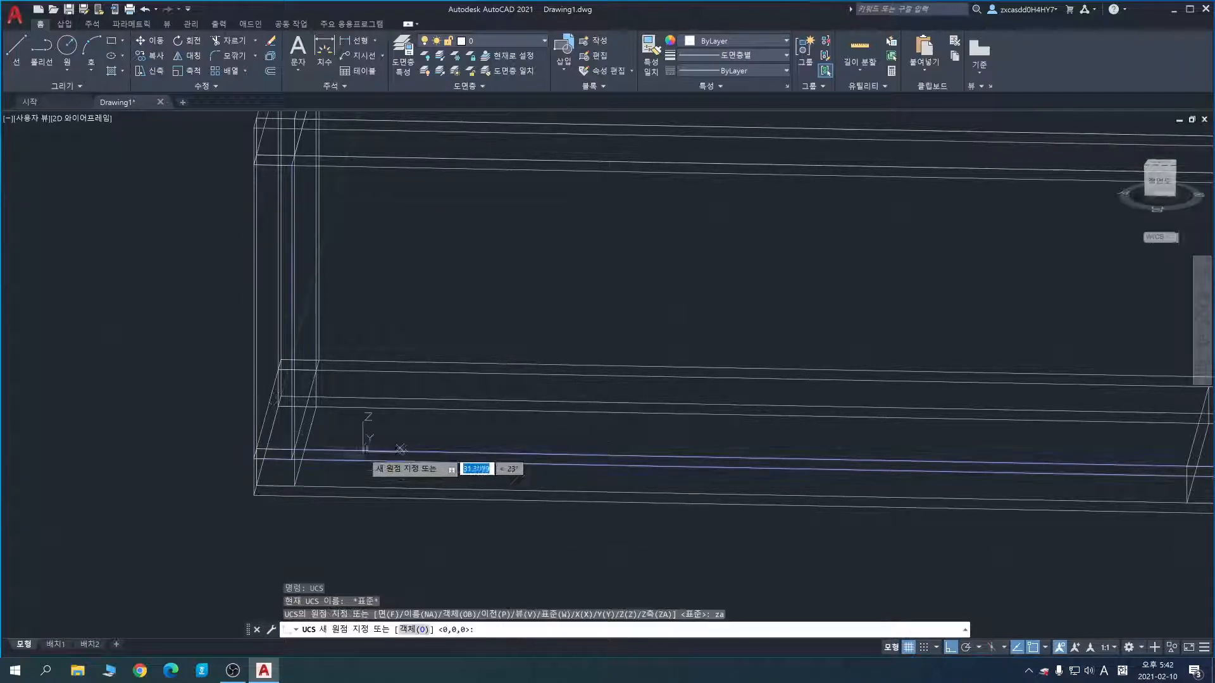
middle_drag(1133, 424, 880, 408)
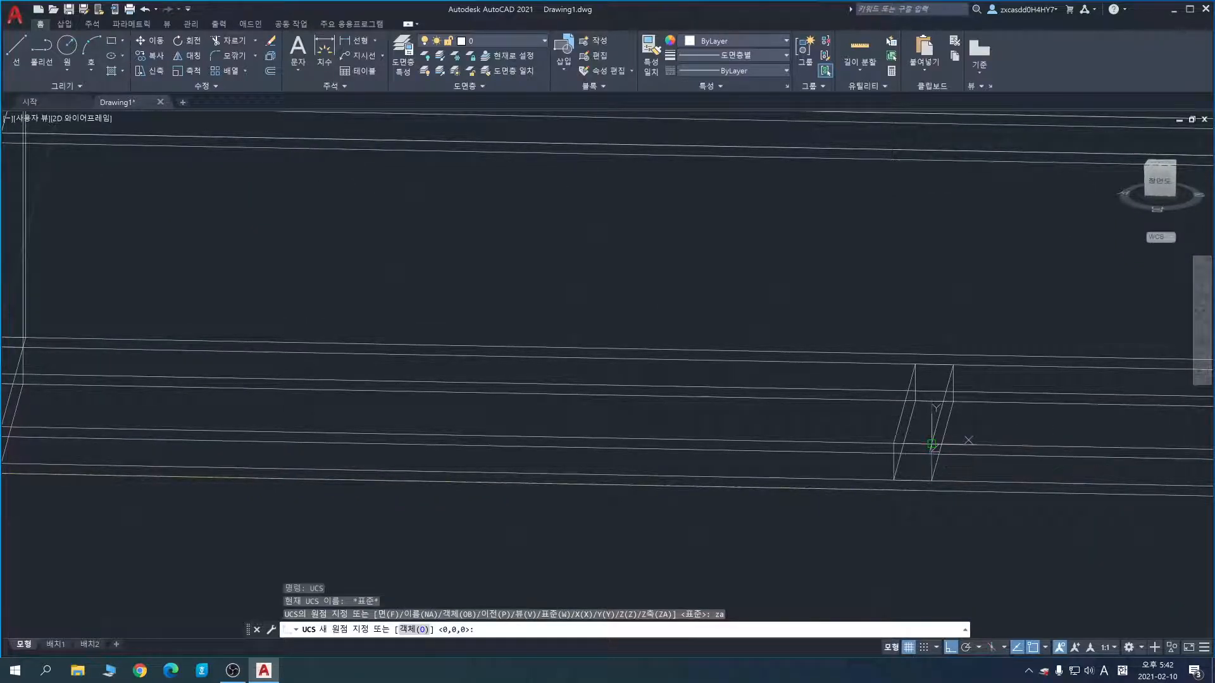
click(931, 445)
click(953, 365)
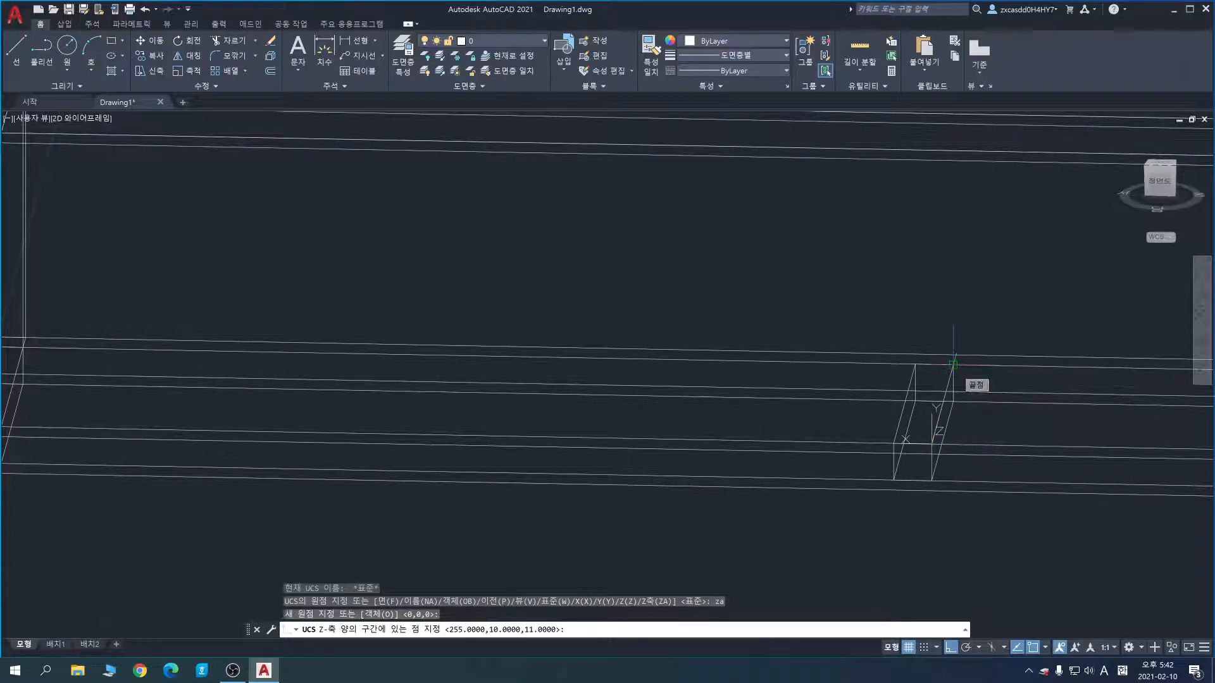
scroll(1012, 364, down, 5)
middle_drag(1042, 369, 968, 389)
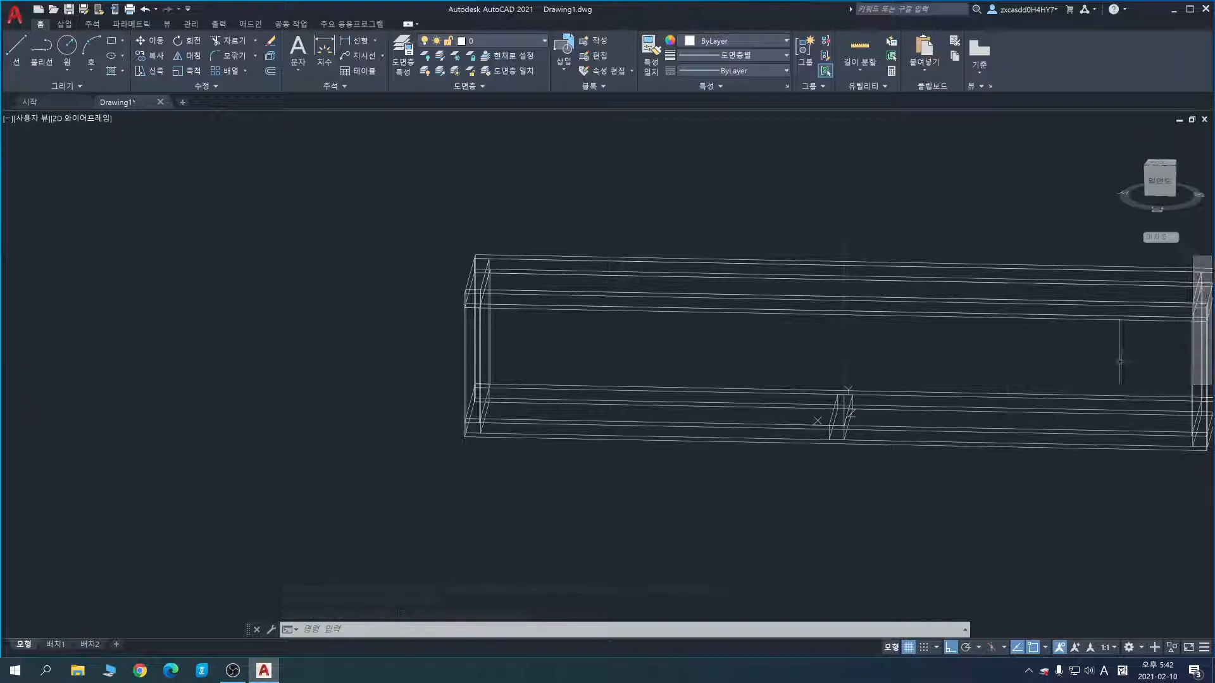
Step: Define a Z-axis UCS with its origin at the bottom inner front corner of the front left upright and Z pointing to the rear
scroll(878, 402, up, 3)
text(ucs)
key(Return)
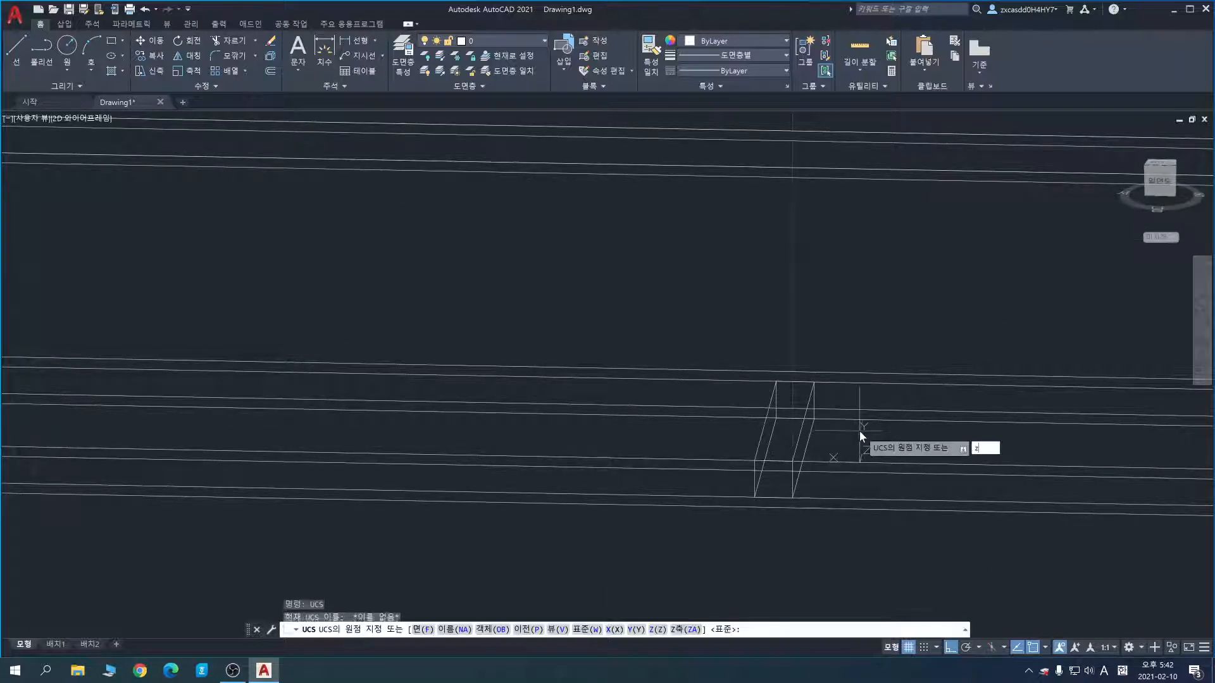
text(za)
key(Return)
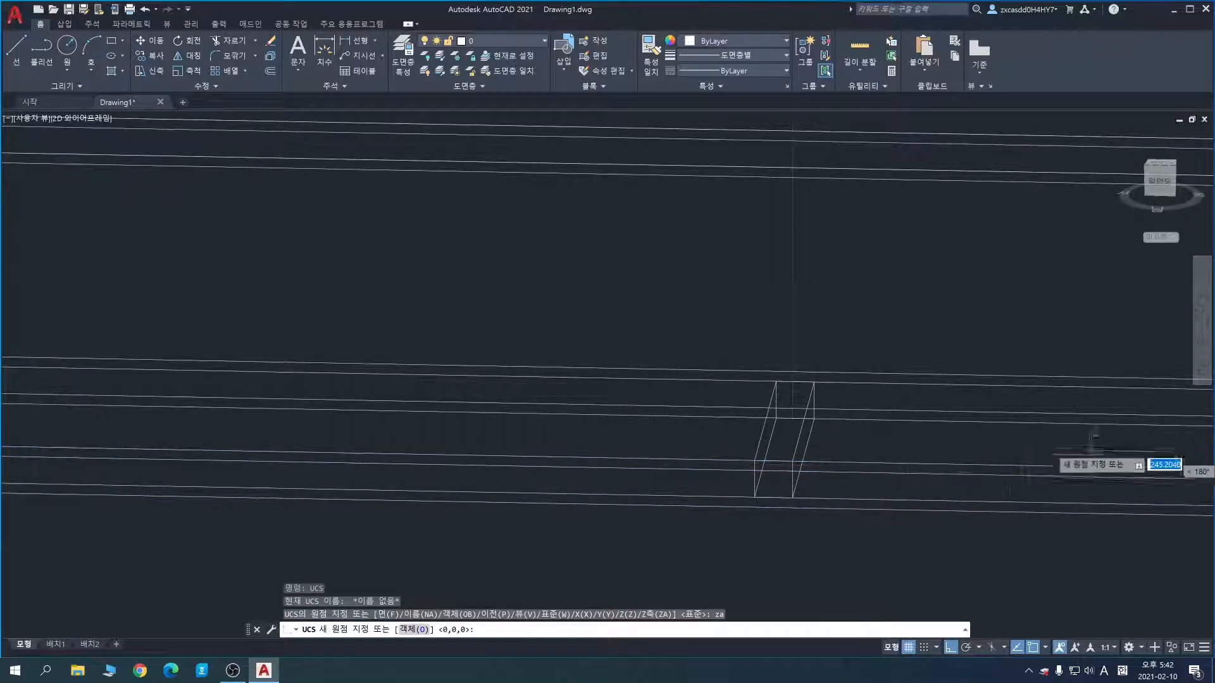
click(1201, 343)
mouse_move(873, 358)
mouse_down()
mouse_move(732, 374)
mouse_move(641, 345)
mouse_move(892, 415)
mouse_up()
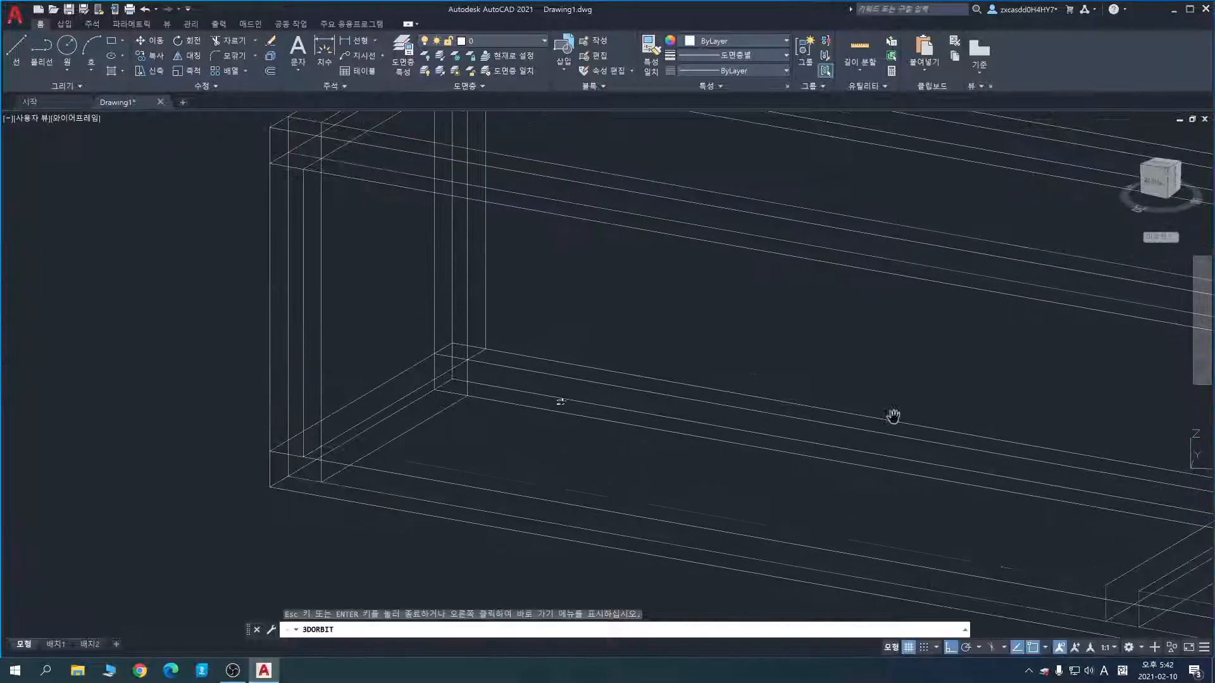
key(Escape)
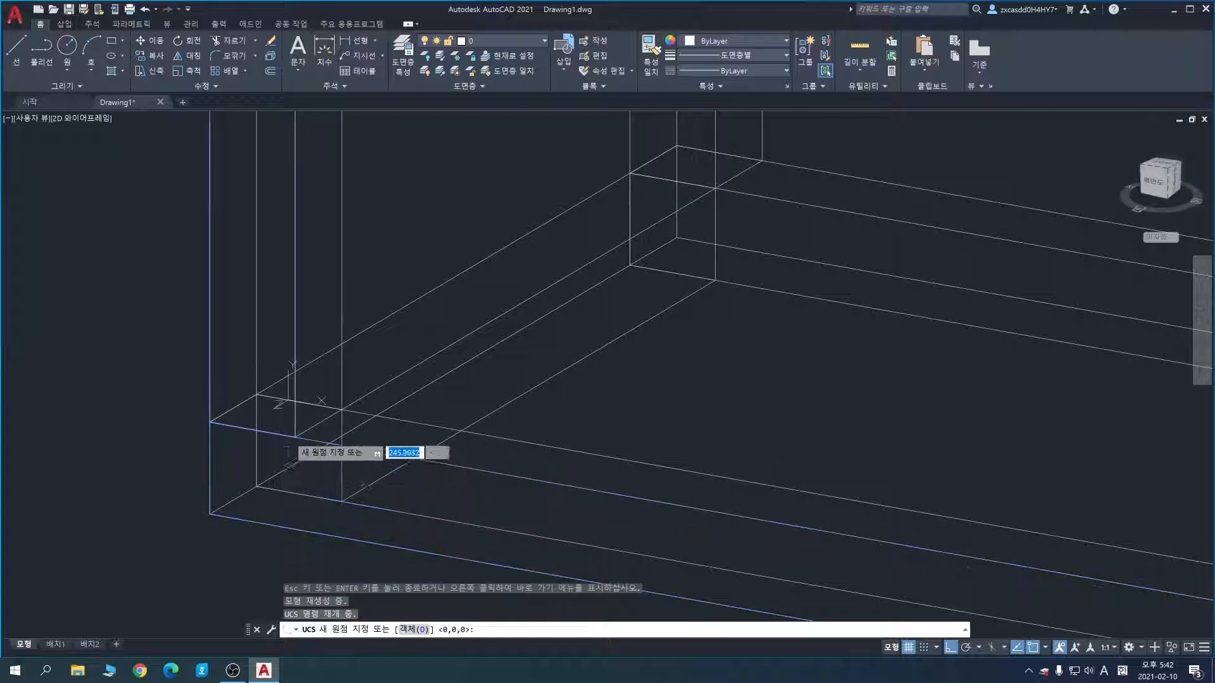
click(294, 437)
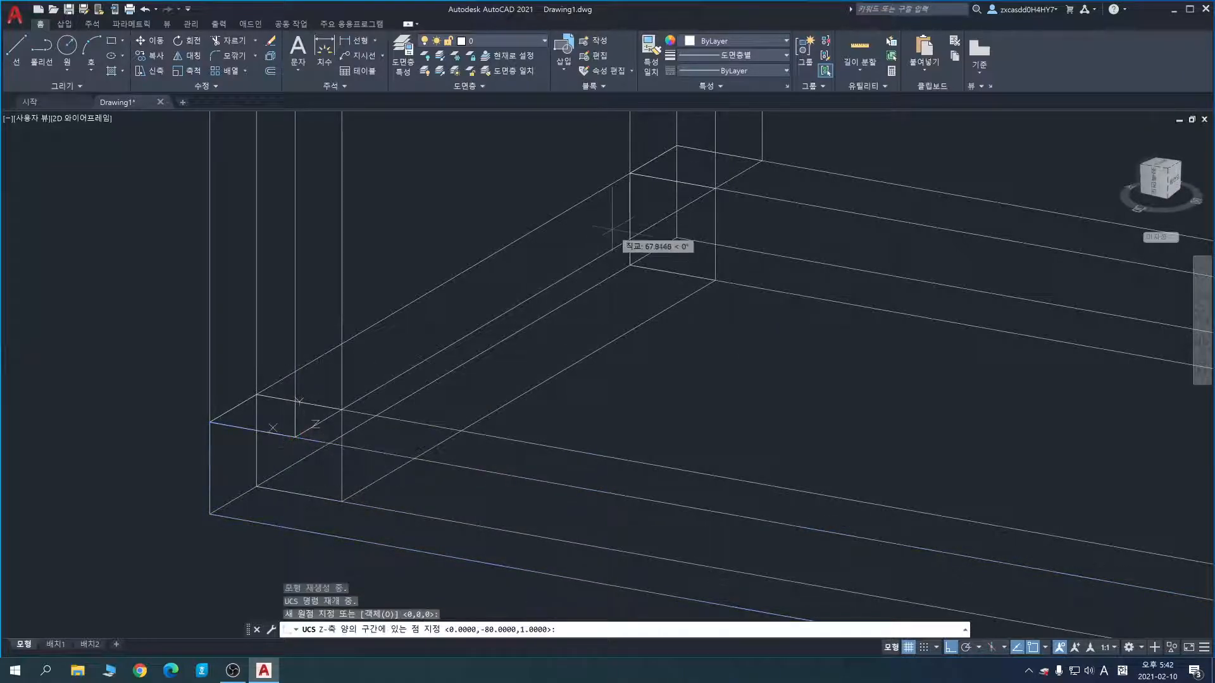
click(713, 189)
key(Escape)
scroll(816, 316, down, 5)
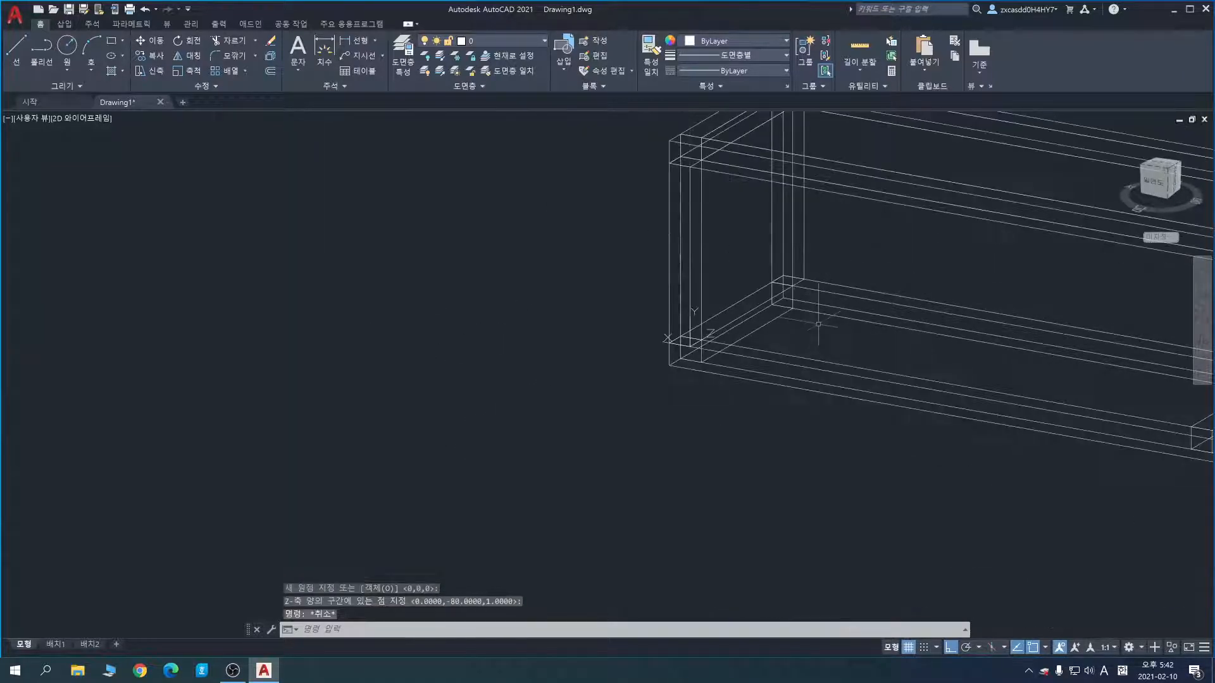
middle_drag(939, 340, 544, 376)
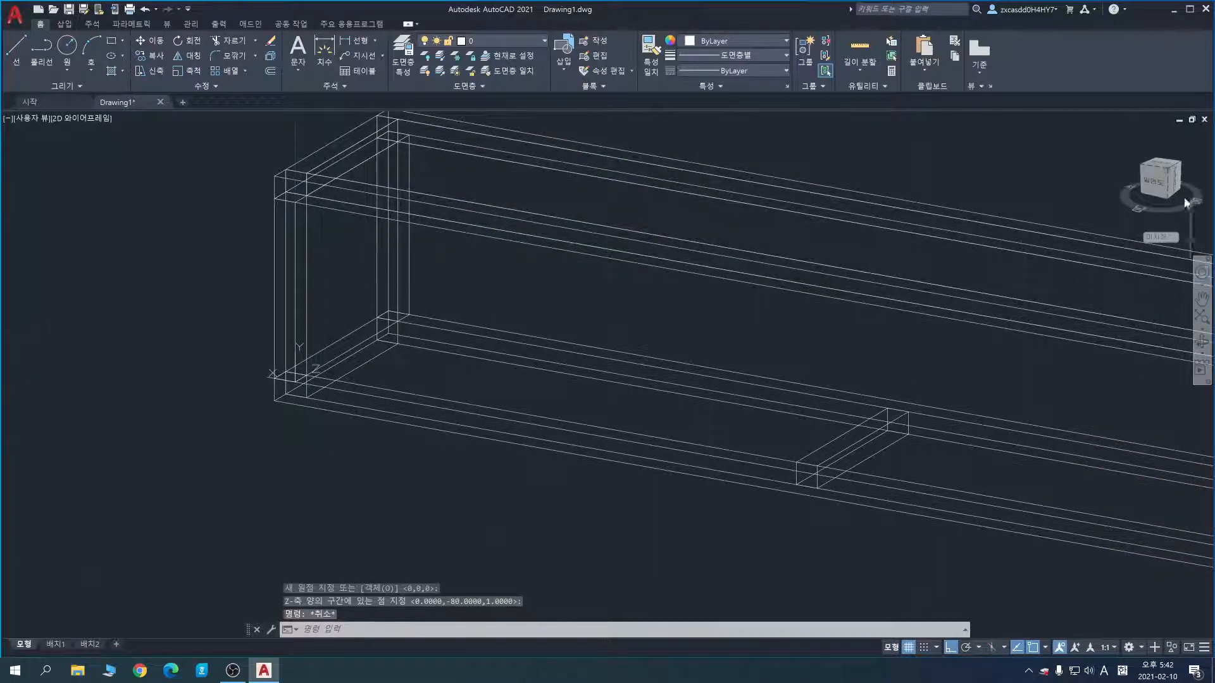
Step: Switch to the front view of the frame
click(1152, 184)
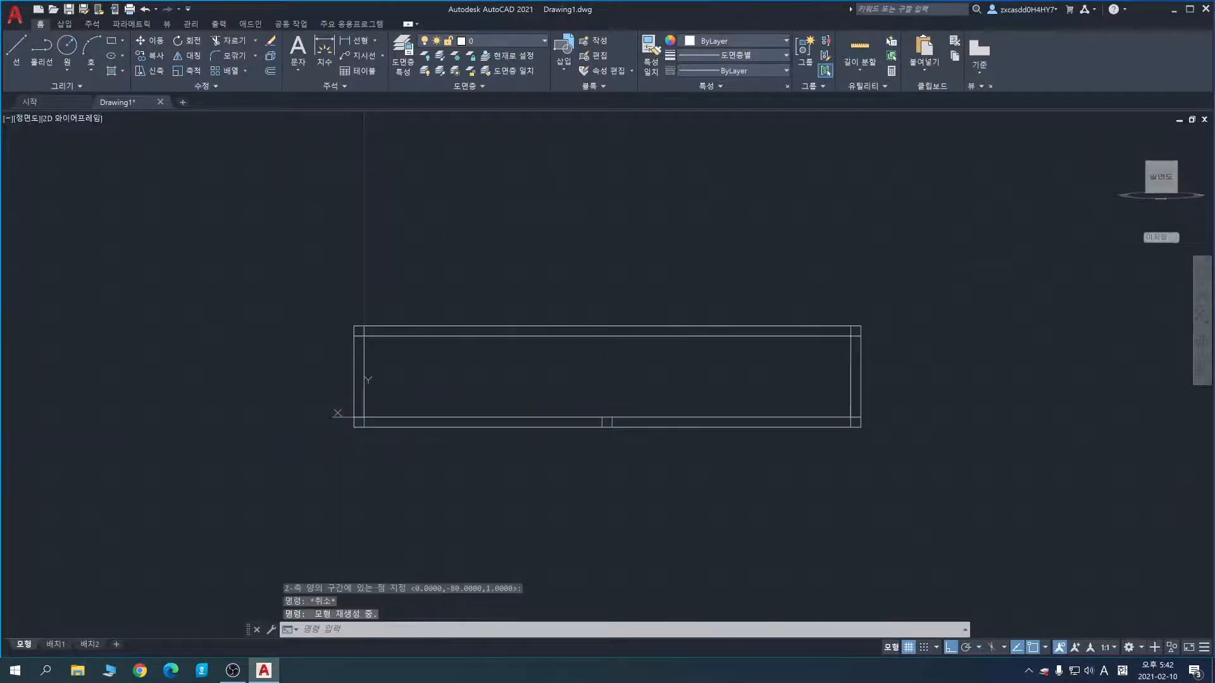
middle_drag(759, 261, 757, 321)
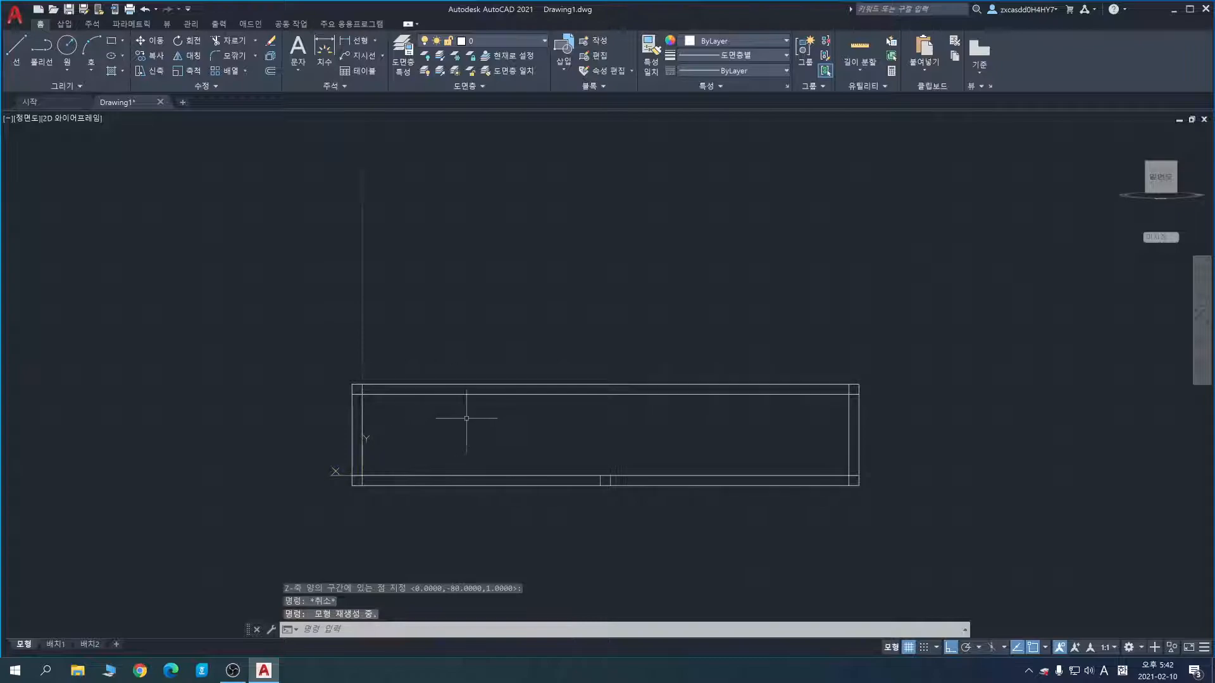
mouse_move(507, 346)
middle_down()
mouse_move(487, 462)
mouse_move(510, 415)
mouse_move(487, 422)
mouse_move(505, 388)
mouse_move(519, 481)
mouse_move(534, 307)
middle_up()
scroll(520, 451, up, 2)
middle_drag(427, 450, 395, 412)
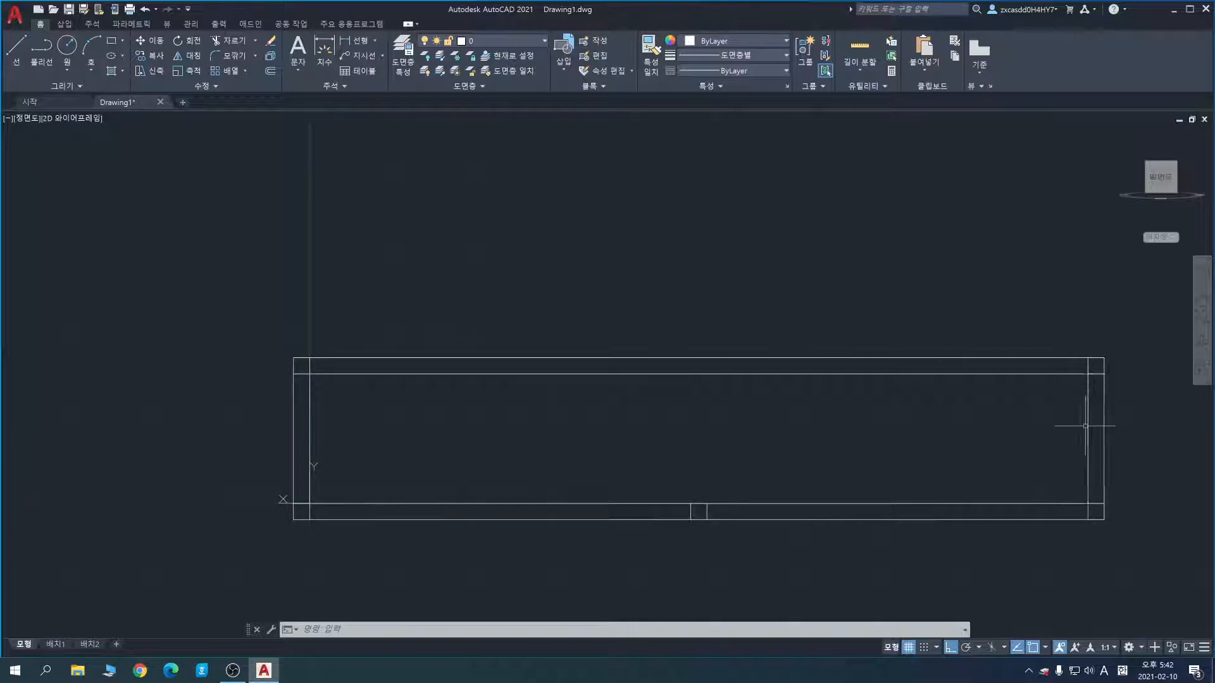
Step: Measure the height and width of the frame's front opening with the Line tool, leaving no line behind
text(l)
key(space)
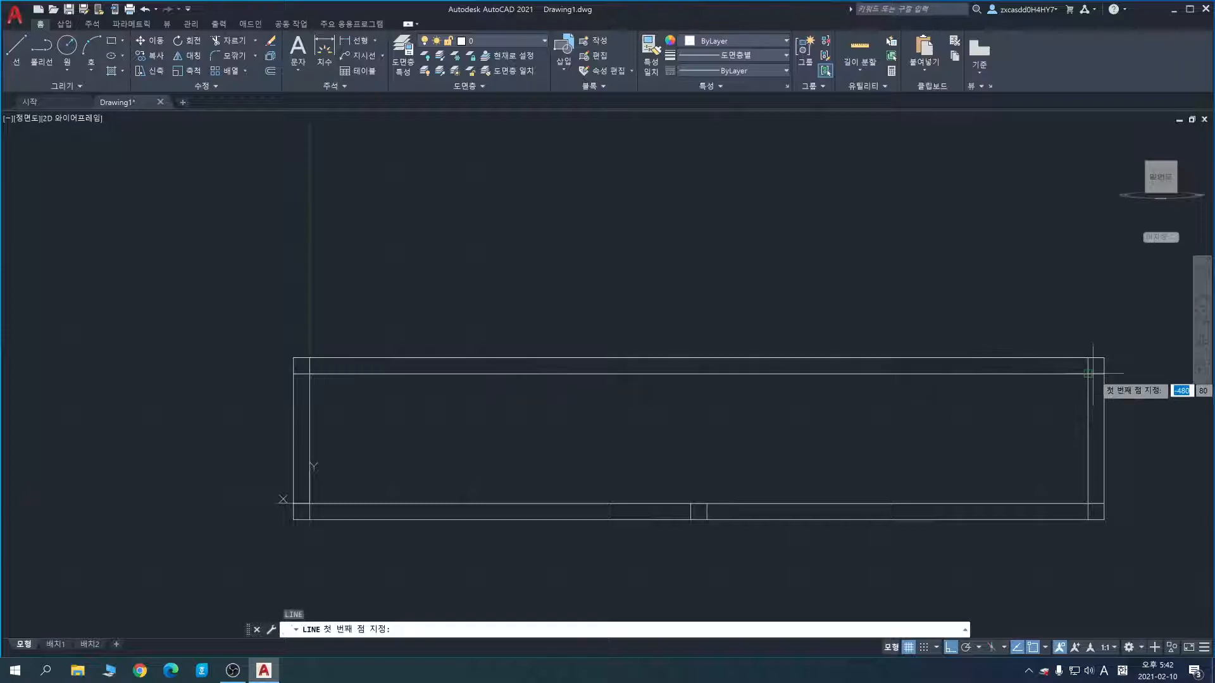
click(1090, 374)
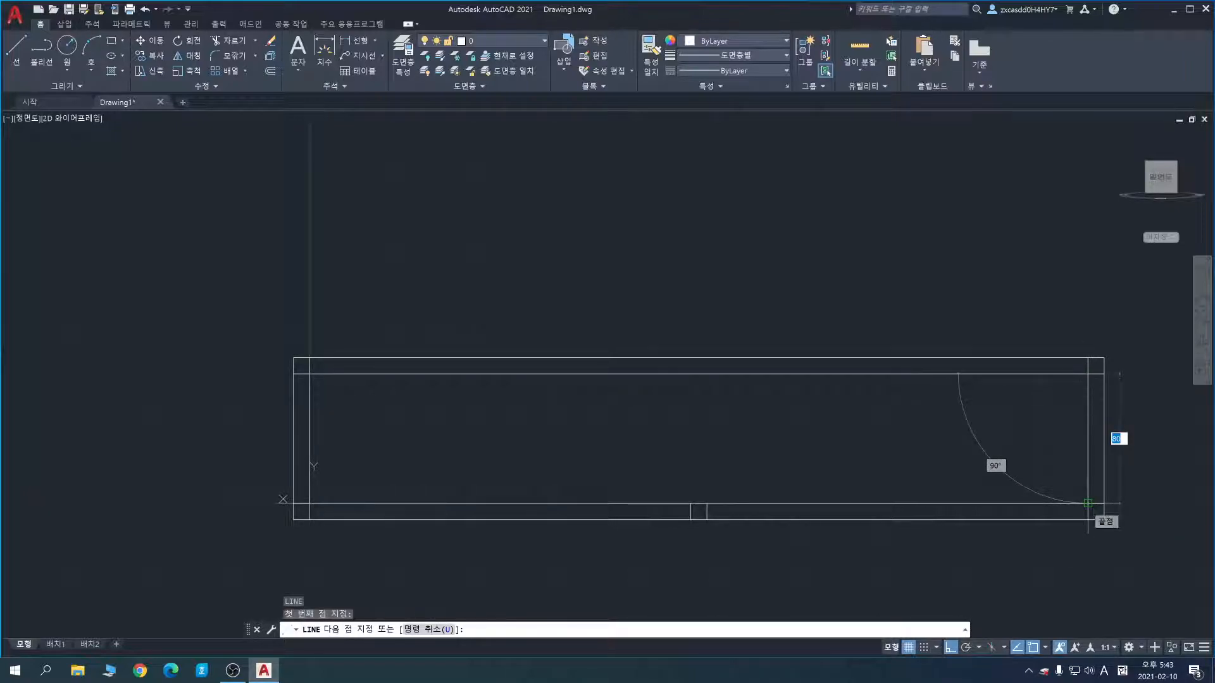
click(1087, 504)
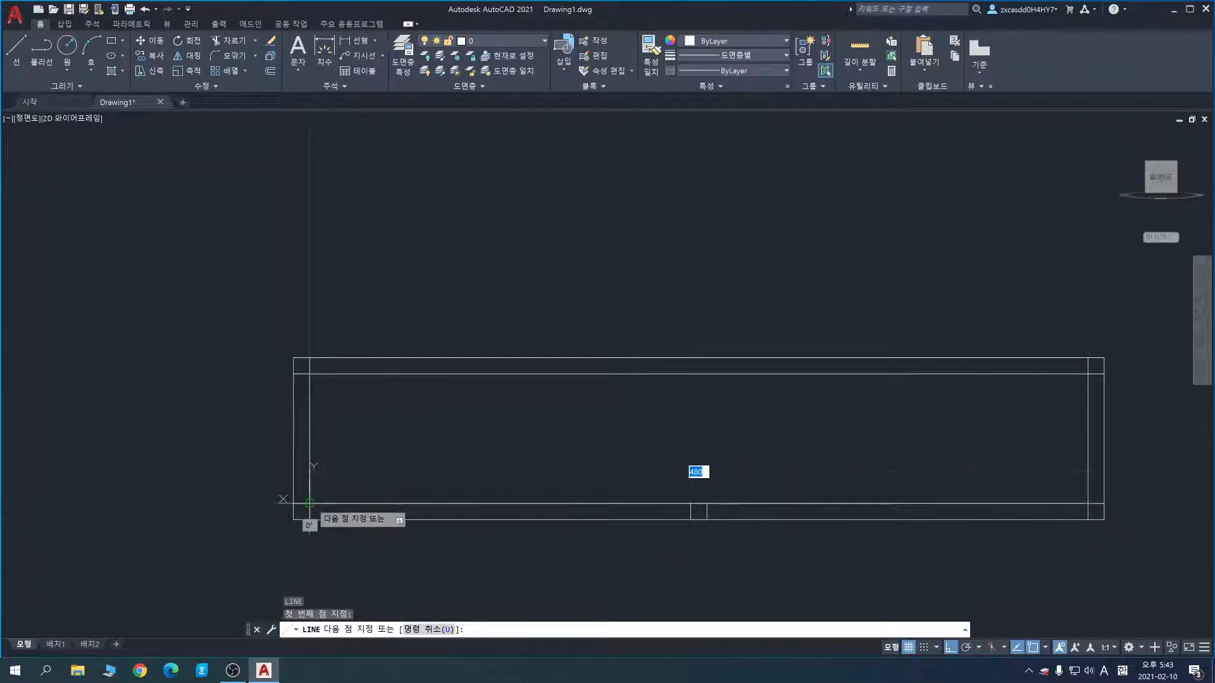
key(Escape)
Step: Draw a rectangle outline 480 wide and 80 high from lines in the empty area above the frame
middle_drag(496, 248, 477, 454)
scroll(507, 395, down, 2)
middle_drag(553, 340, 516, 381)
key(space)
click(426, 350)
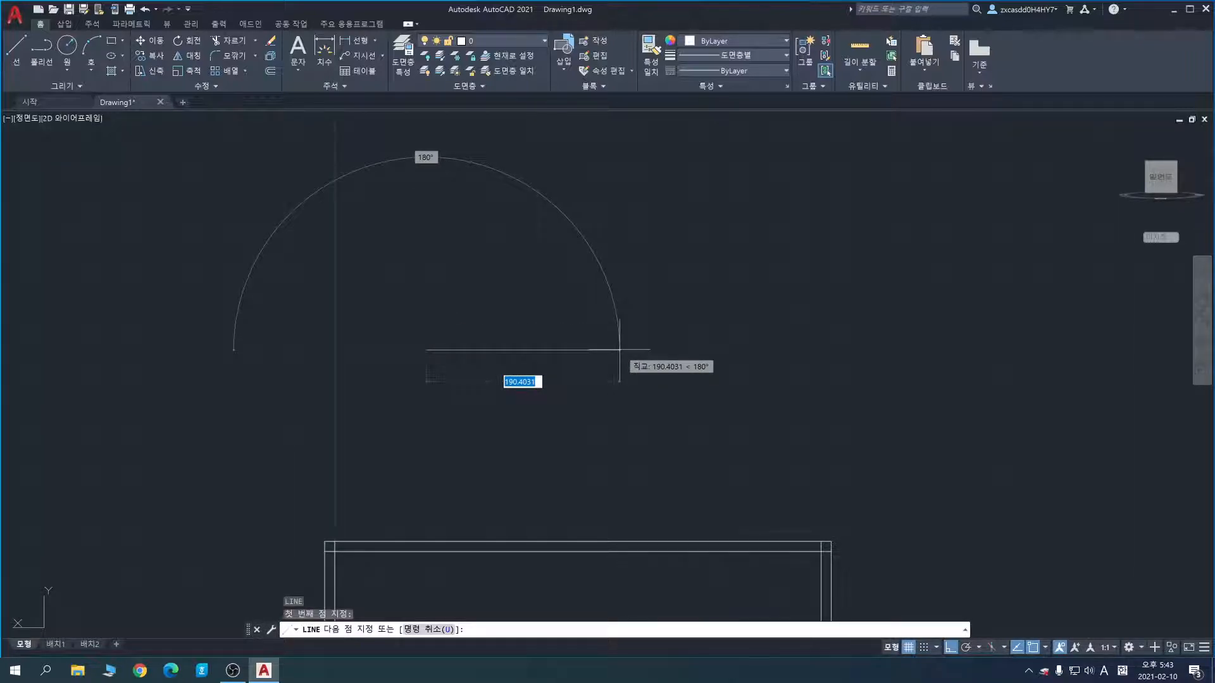
text(480)
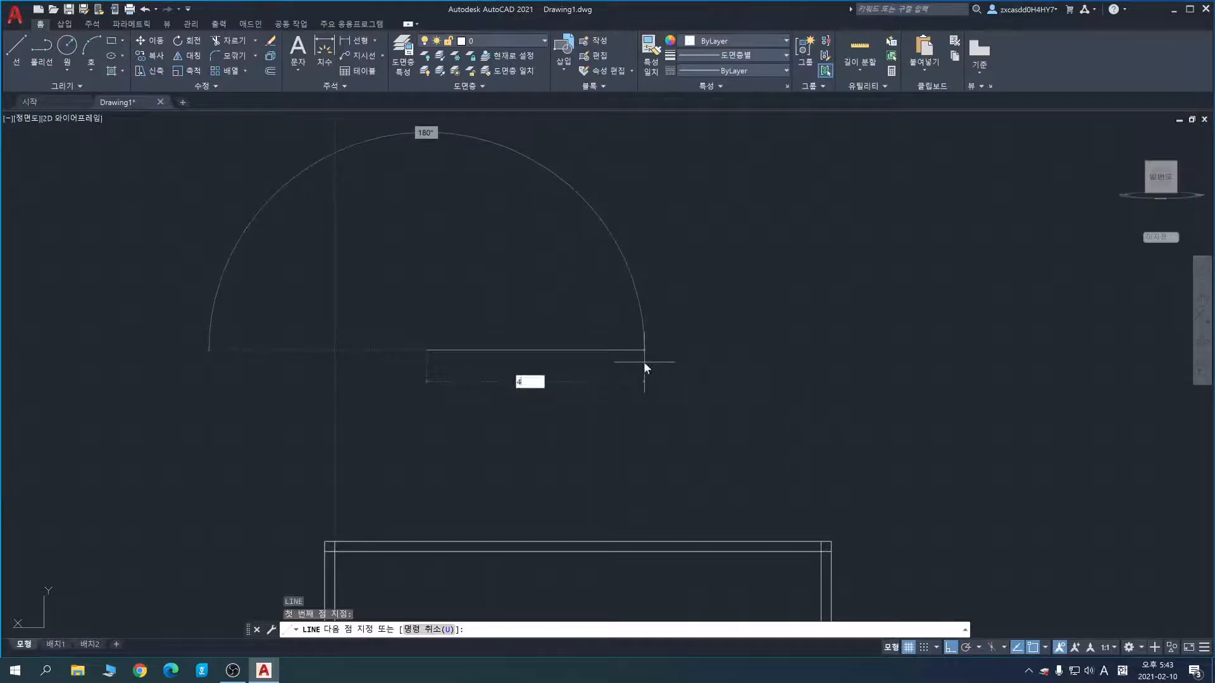
key(Return)
text(80)
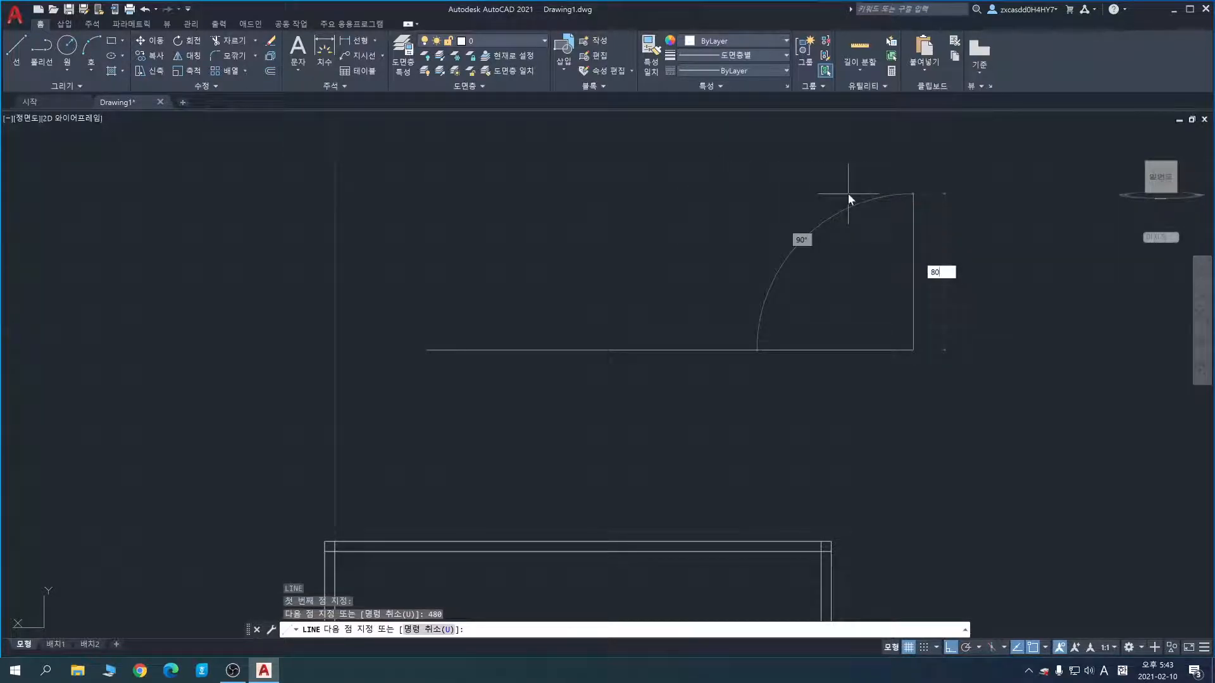
key(Return)
text(480)
key(Return)
key(Escape)
Step: Start the Line tool for subdividing the lower edge of the 480 by 80 rectangle
middle_drag(683, 388, 526, 445)
scroll(502, 399, up, 2)
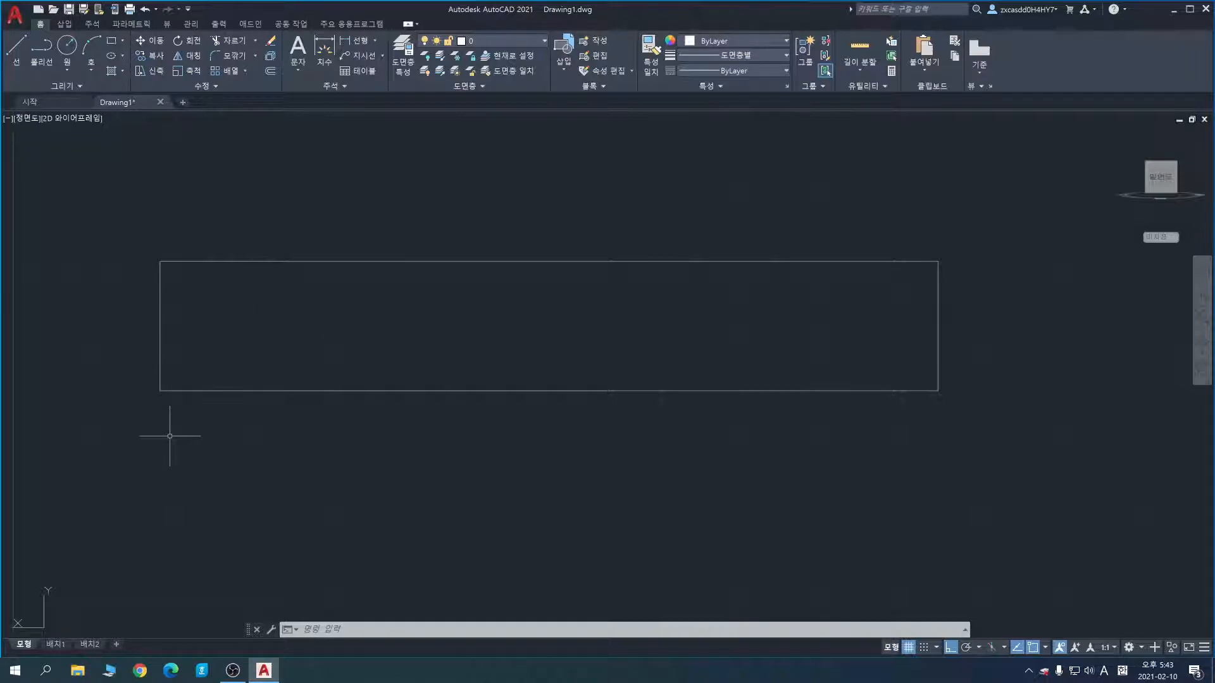
text(l)
key(Return)
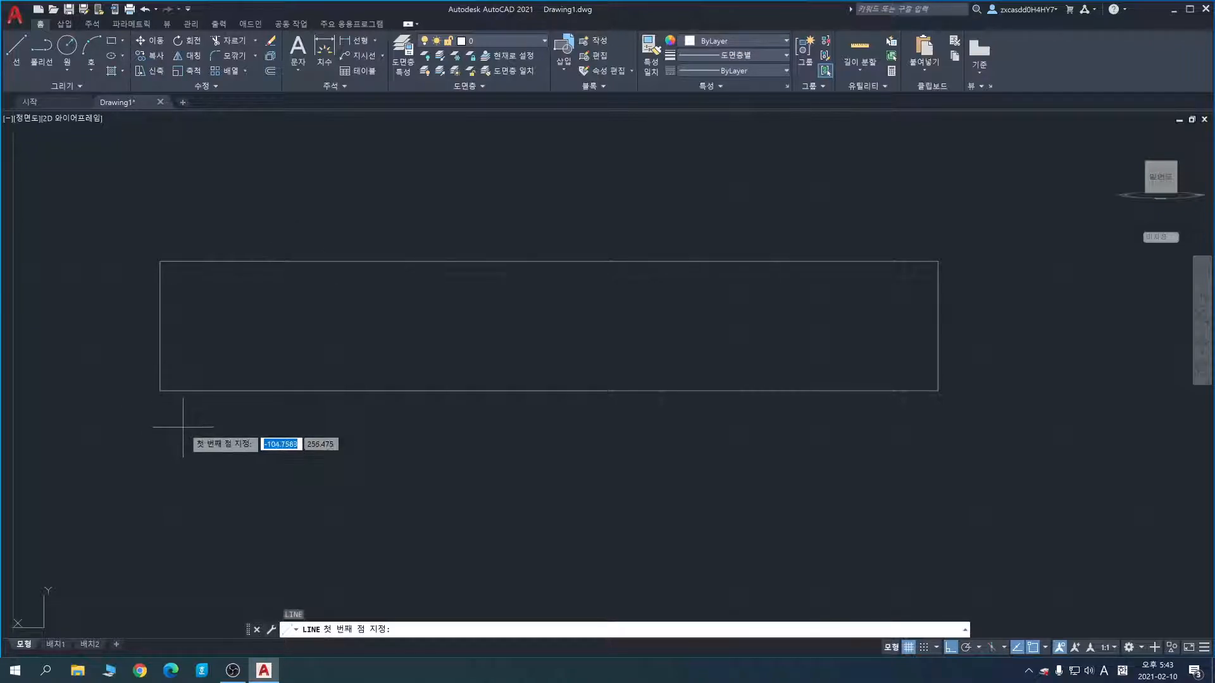
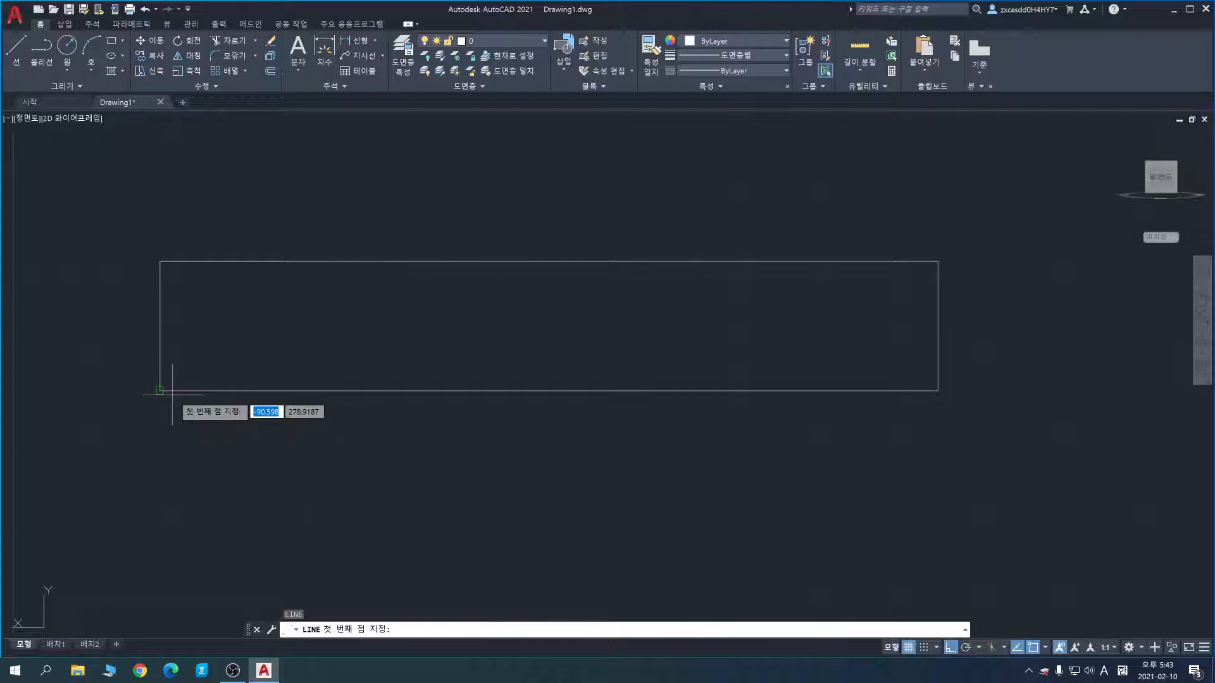
click(16, 671)
text(r)
key(BackSpace)
key(Hangul)
text(계싼기)
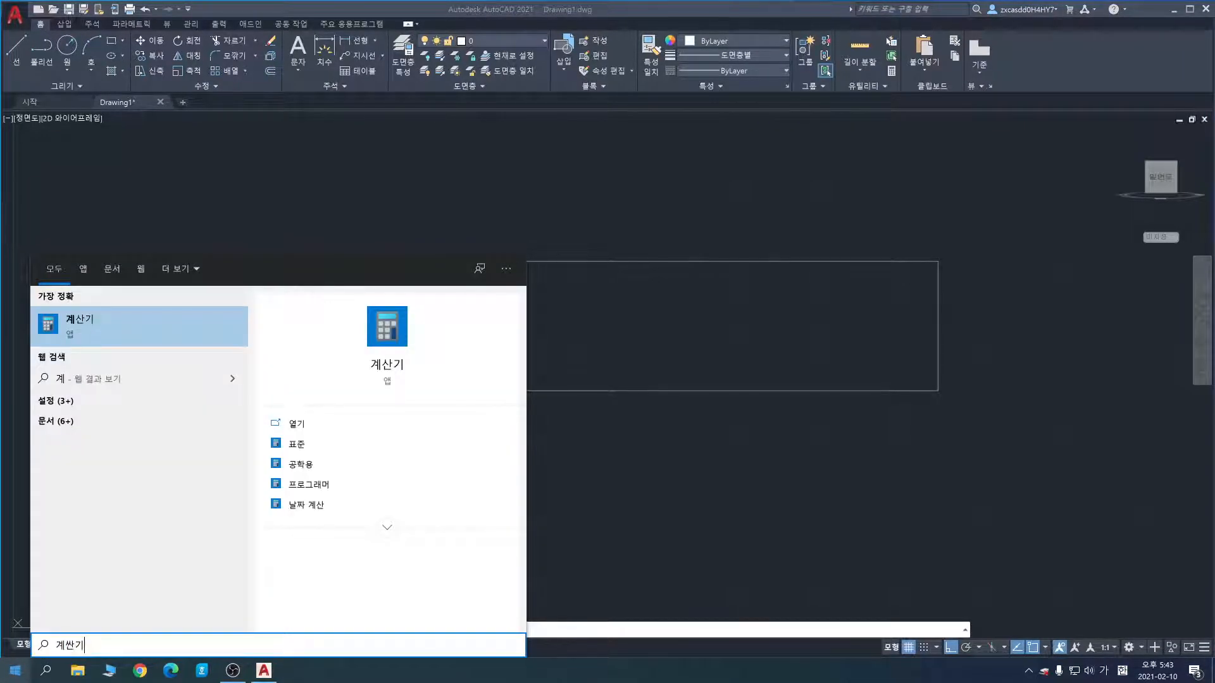
key(Return)
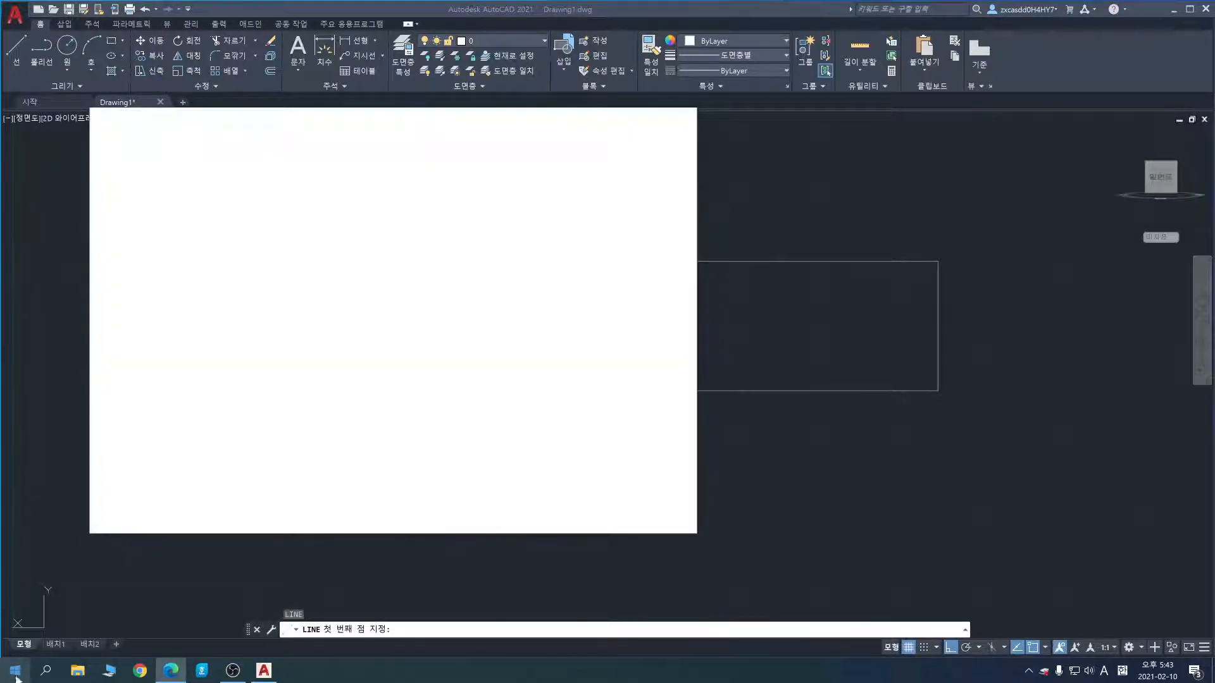
click(682, 118)
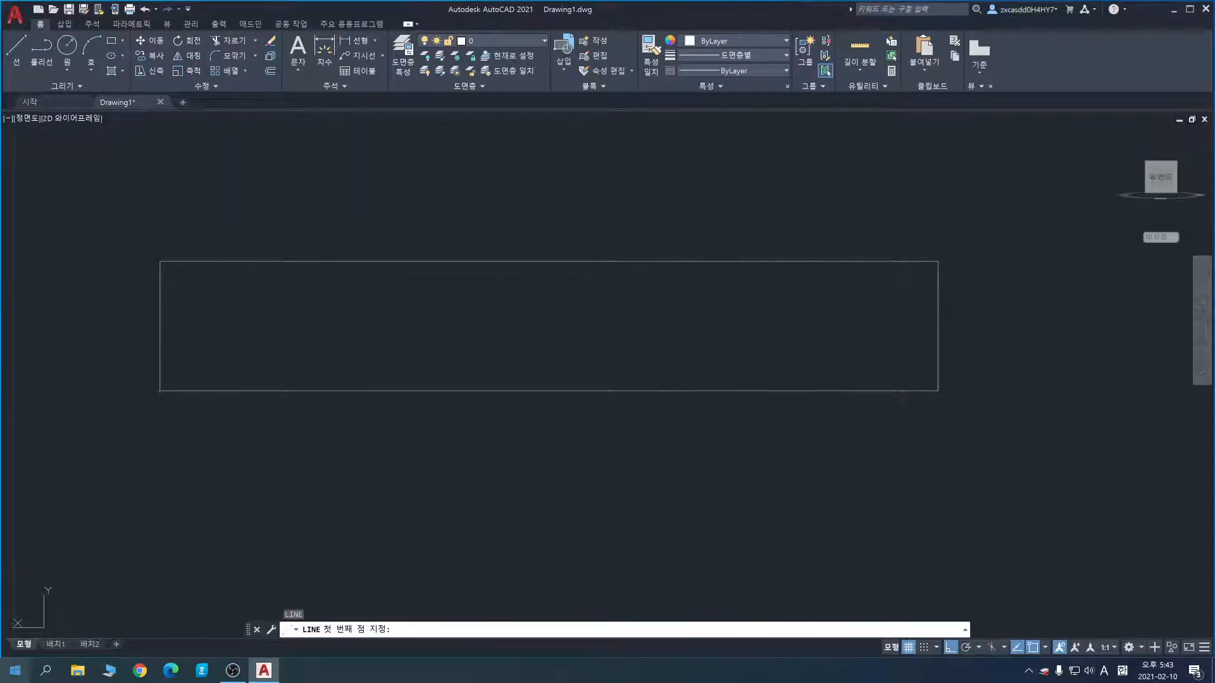
Step: Open the Windows Calculator, divide 480 by 8 and move the calculator clear of the rectangle
click(13, 672)
text(계산)
key(Return)
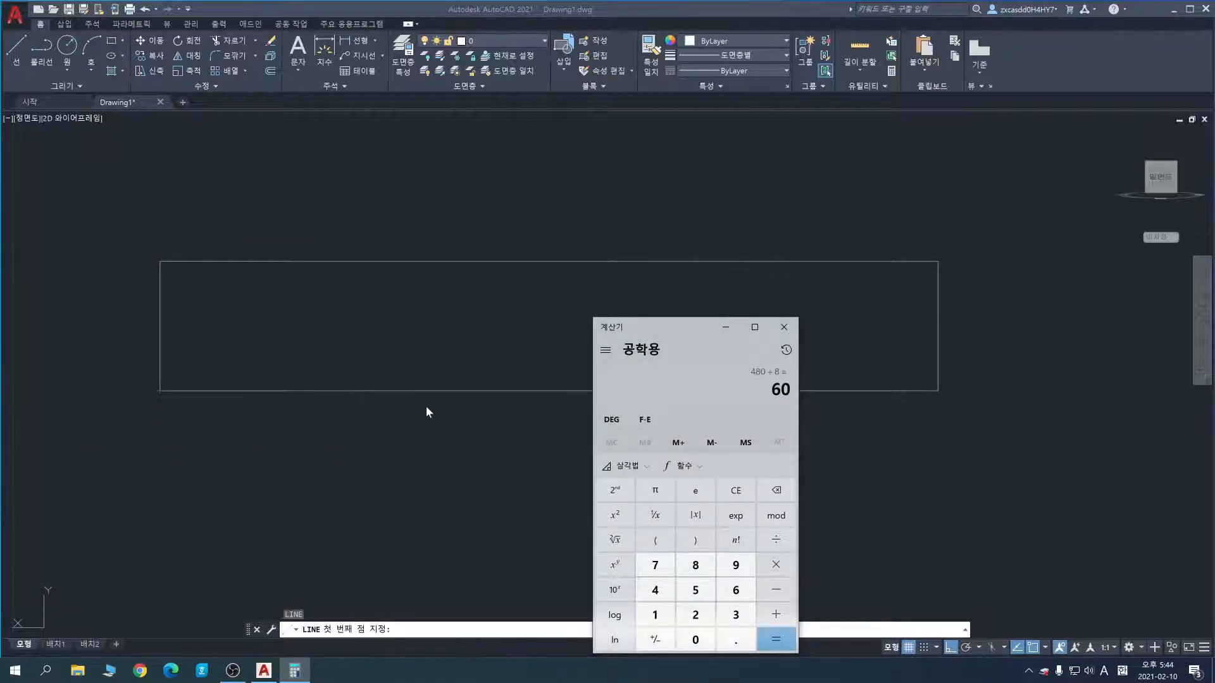
drag(681, 334, 1055, 236)
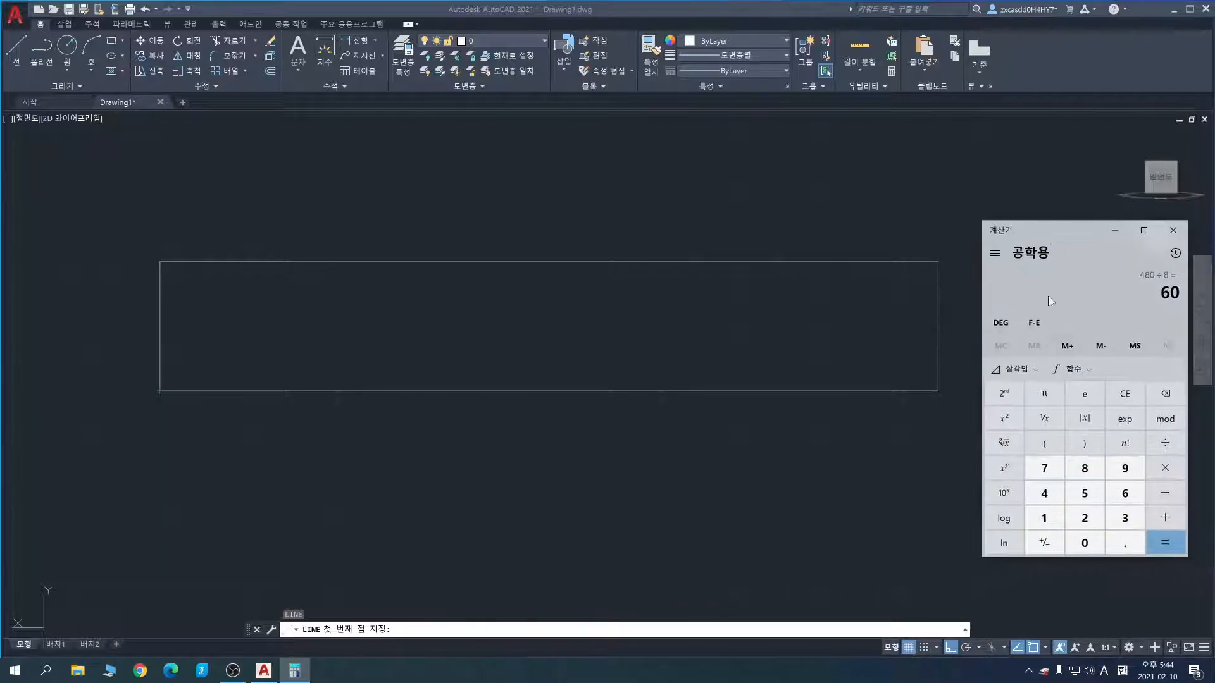
Step: Back in AutoCAD, draw eight consecutive 60-unit line segments along the rectangle's lower edge, starting at its lower left corner
click(275, 396)
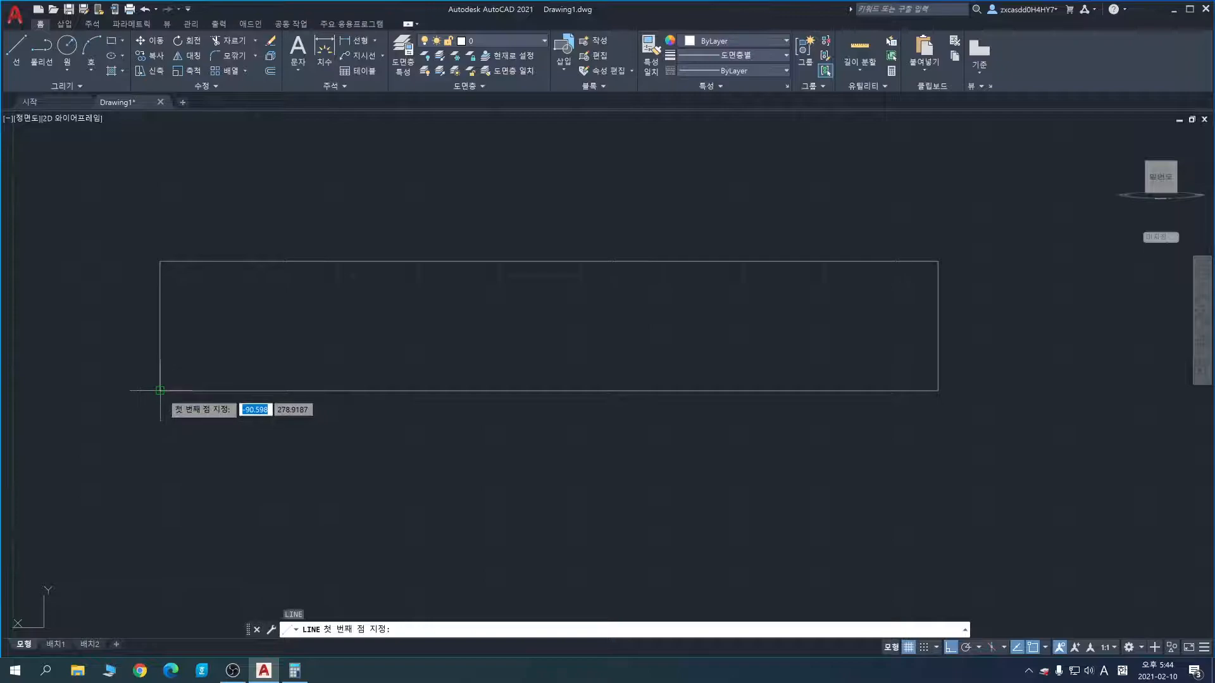
click(160, 391)
text(60)
key(Return)
text(60)
key(Return)
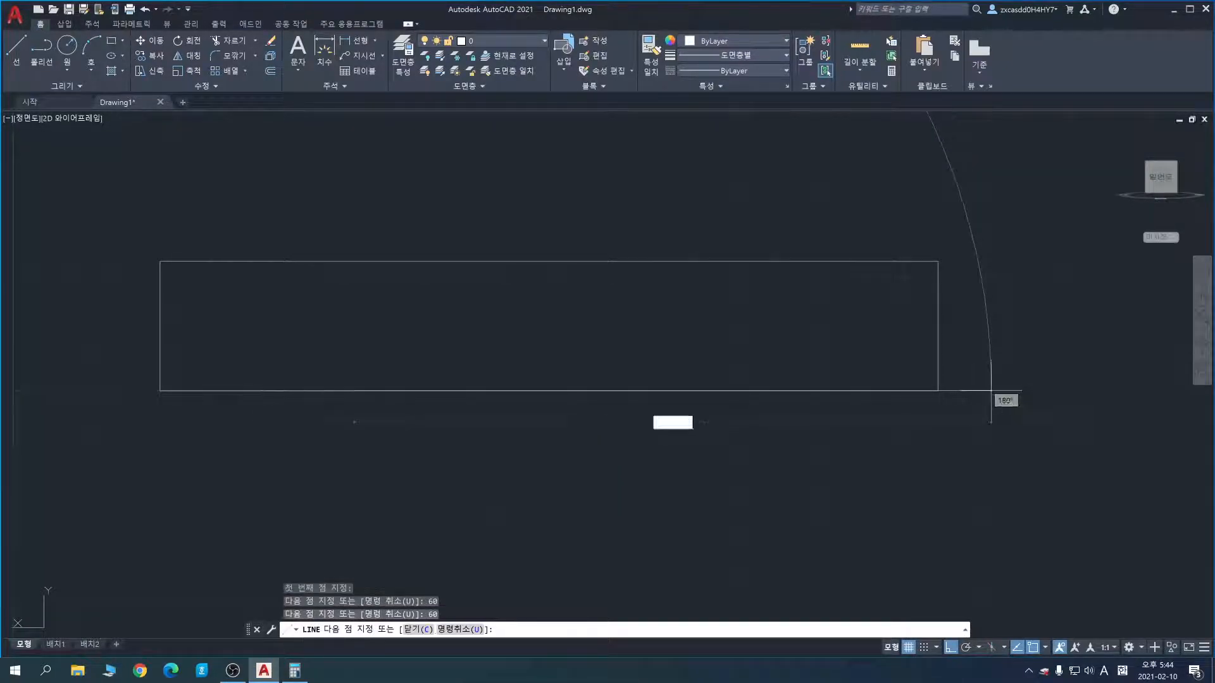
text(60)
key(Return)
text(60)
key(Return)
text(60)
key(Return)
text(60)
key(Return)
text(60)
key(Return)
text(60)
key(Return)
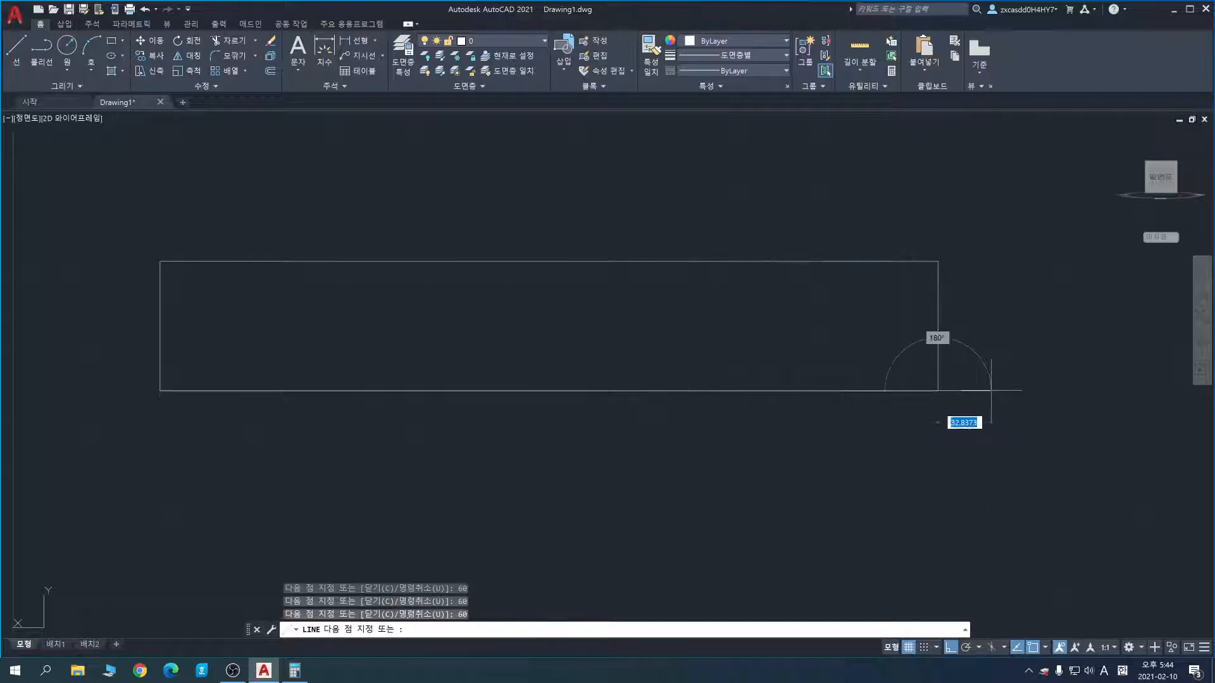
scroll(932, 423, up, 3)
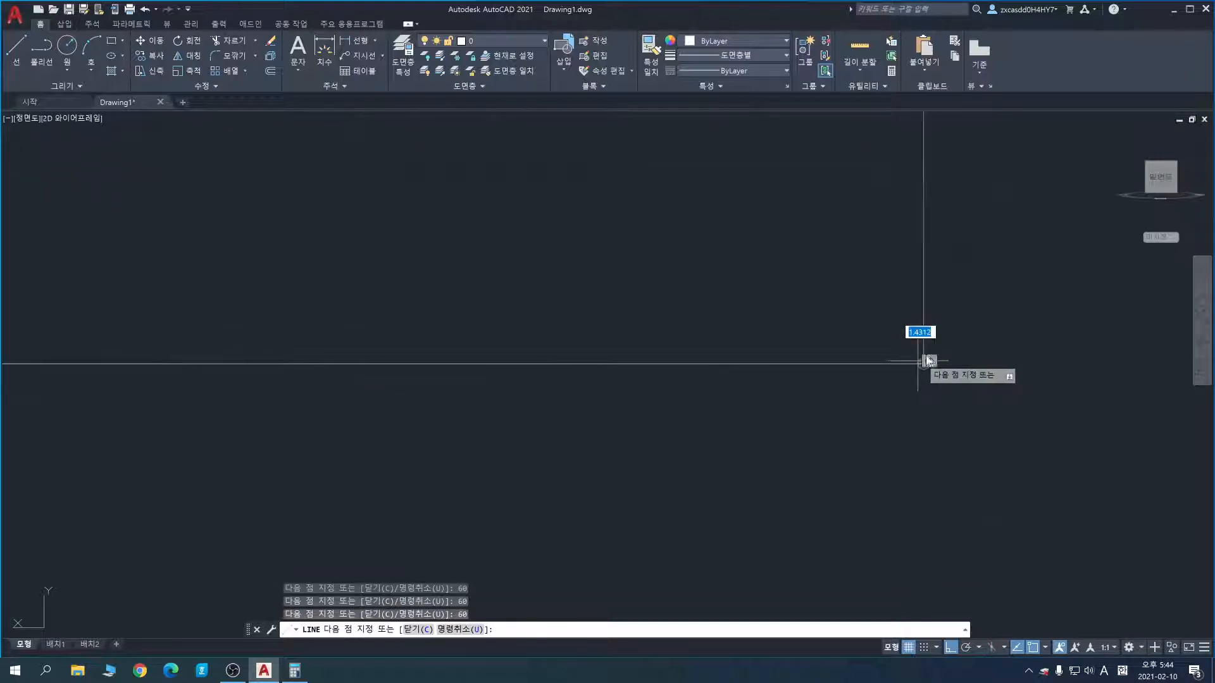
scroll(822, 386, down, 6)
key(Escape)
Step: Draw a vertical line from the end of the first 60-unit segment up past the rectangle's upper edge
scroll(787, 401, up, 4)
scroll(787, 399, up, 2)
middle_drag(786, 399, 747, 467)
text(l)
key(Return)
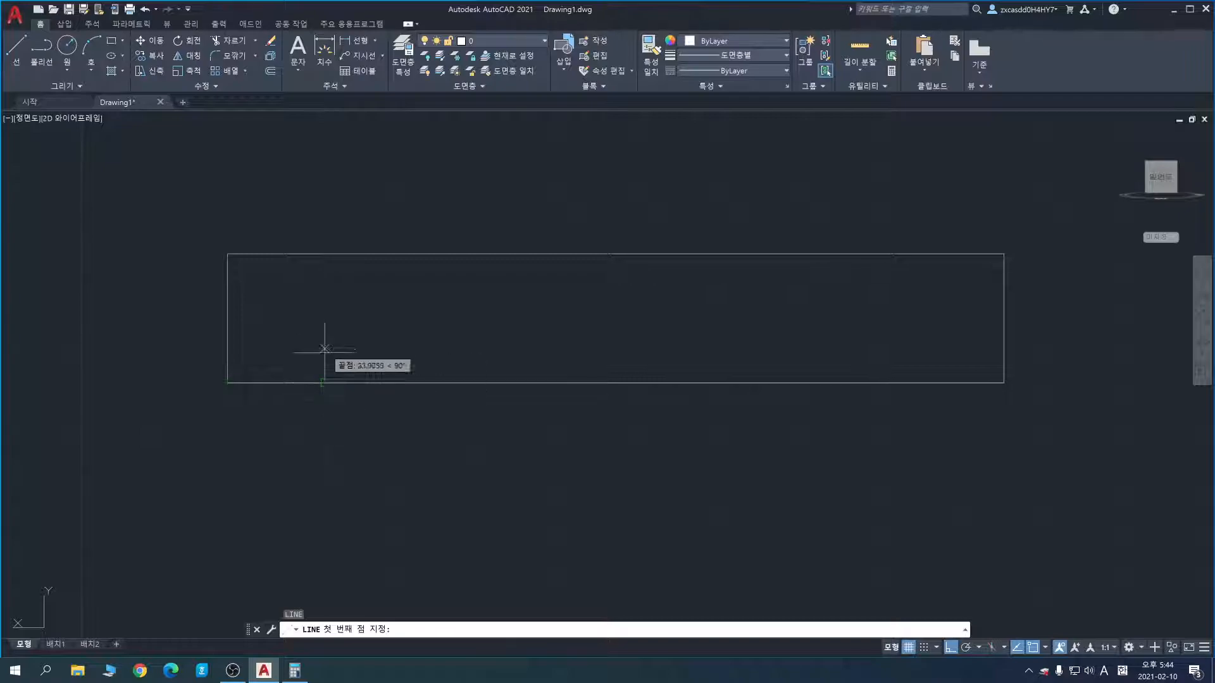
click(325, 383)
click(324, 170)
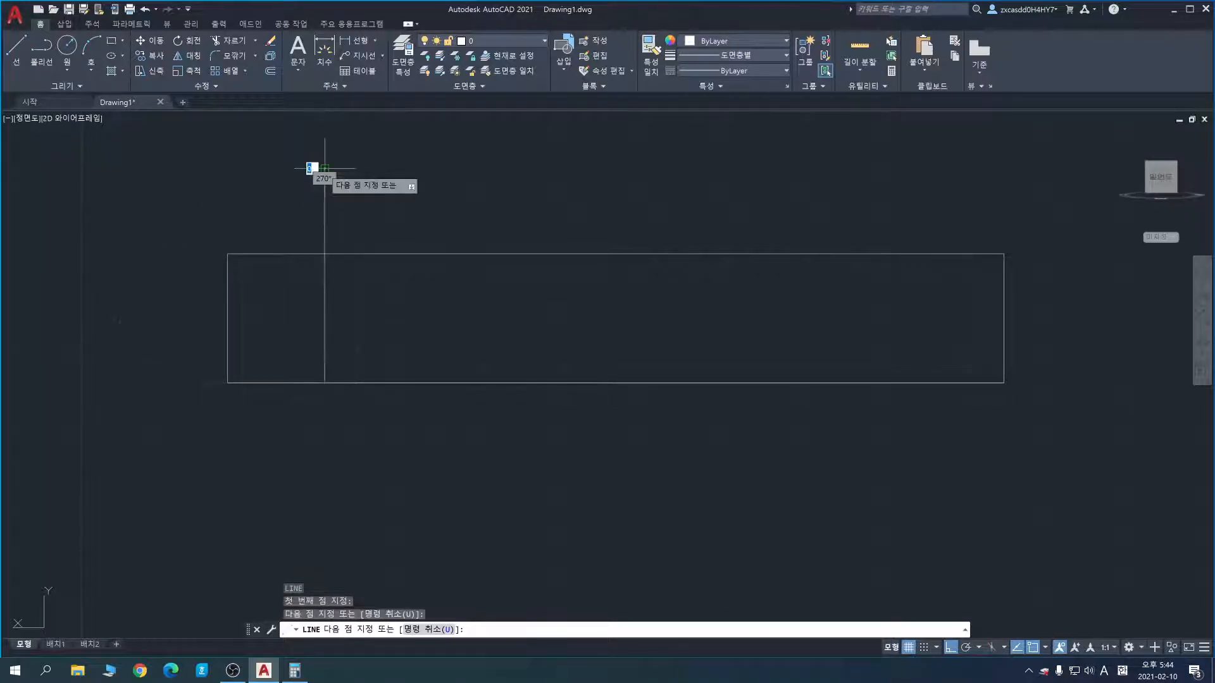
key(Escape)
Step: Copy the vertical line from its foot to the six remaining interior 60-unit division points along the rectangle's lower edge
text(copy)
key(space)
click(355, 343)
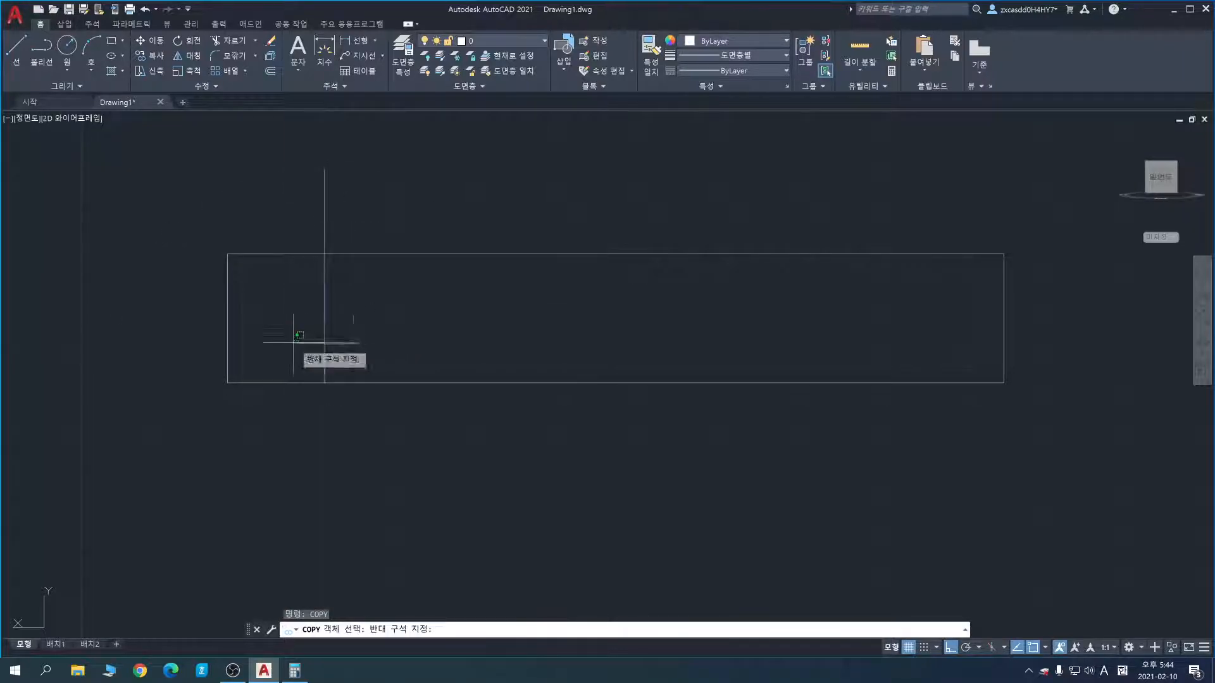
click(309, 343)
key(space)
click(324, 383)
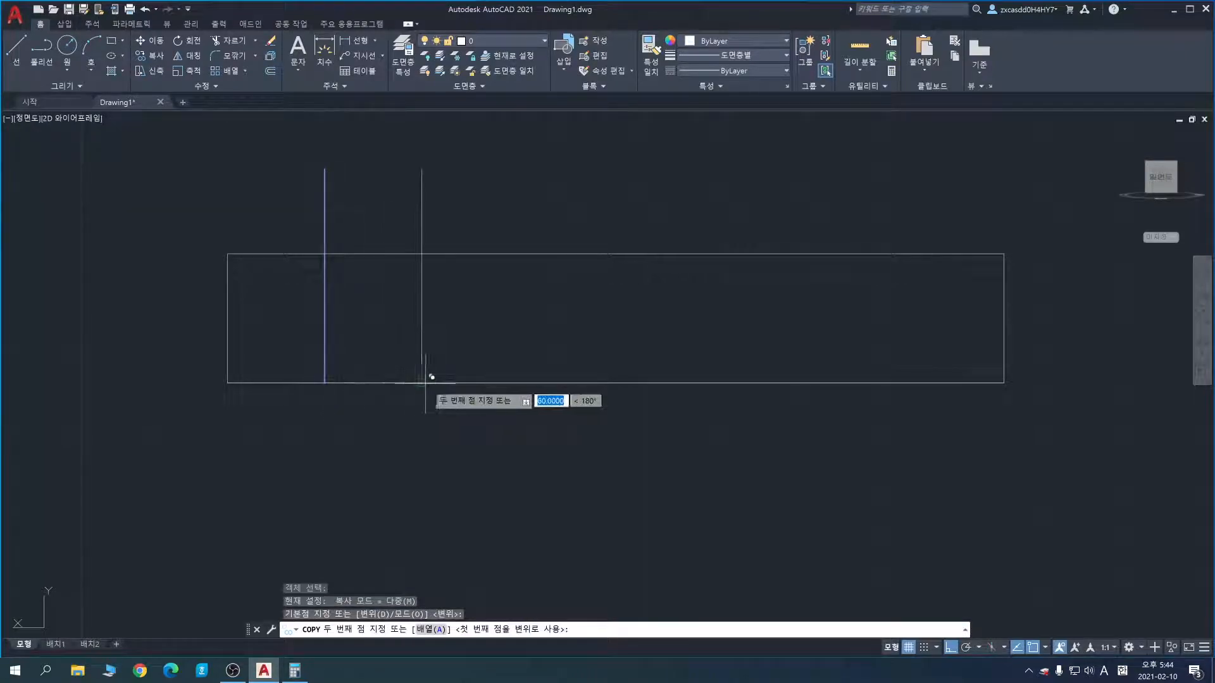
click(421, 383)
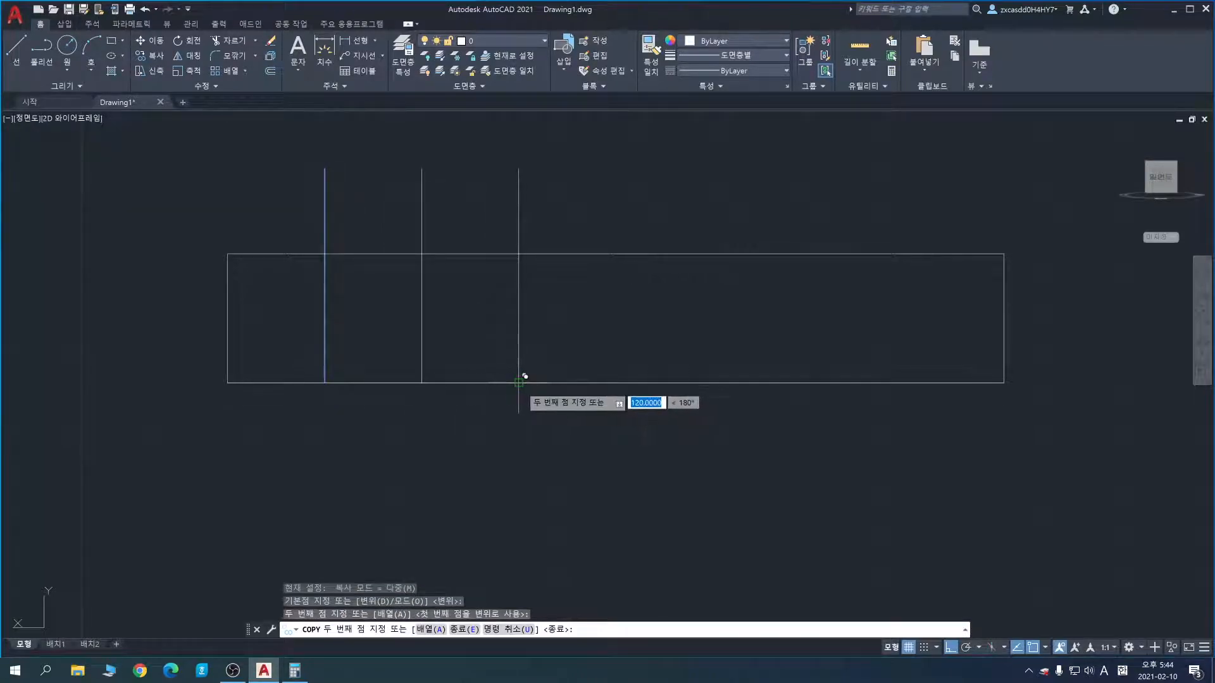
click(519, 382)
click(616, 383)
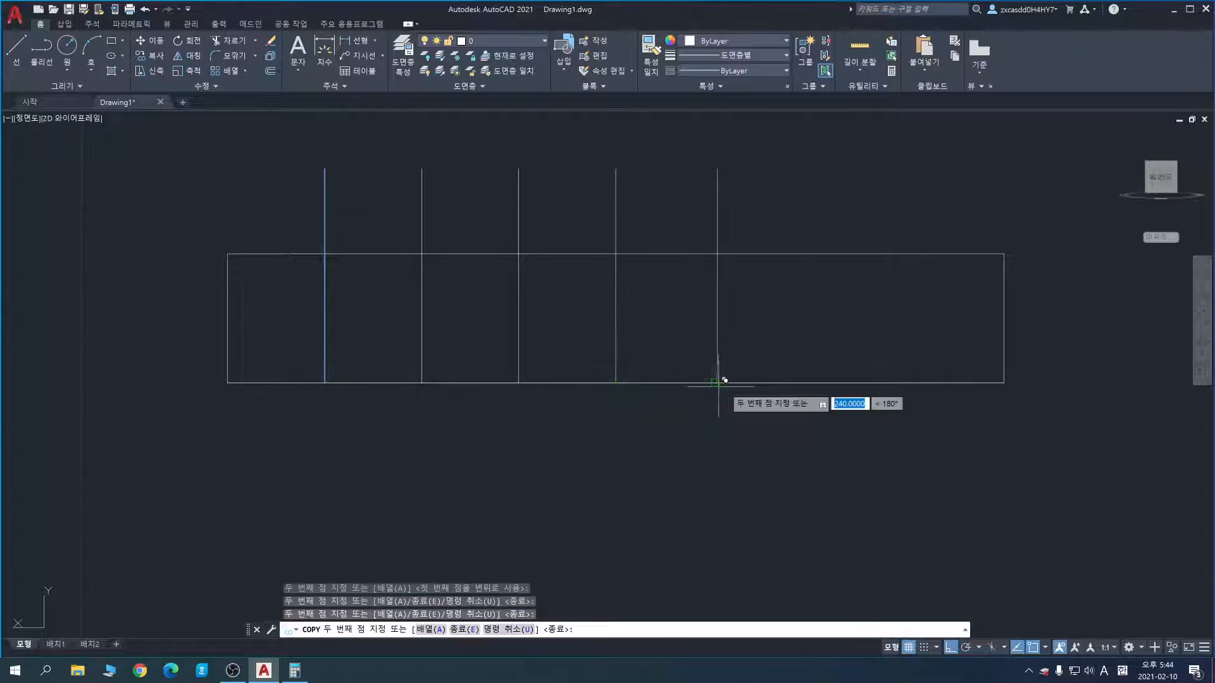
click(712, 383)
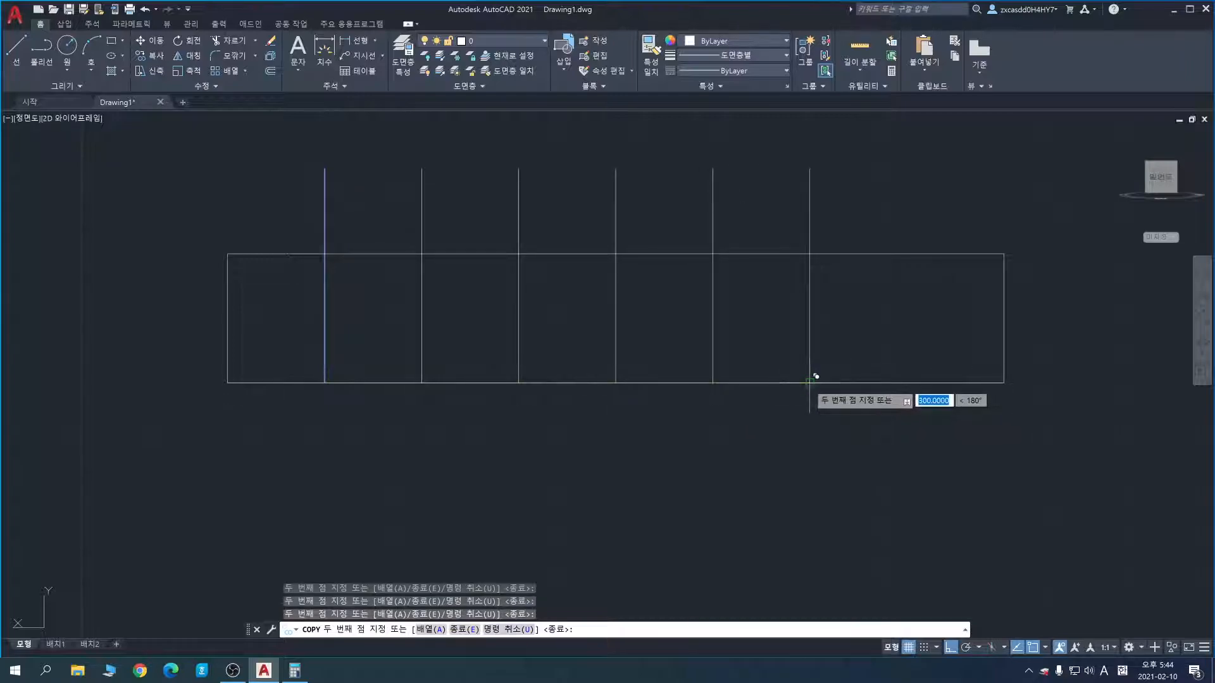
click(810, 383)
click(908, 378)
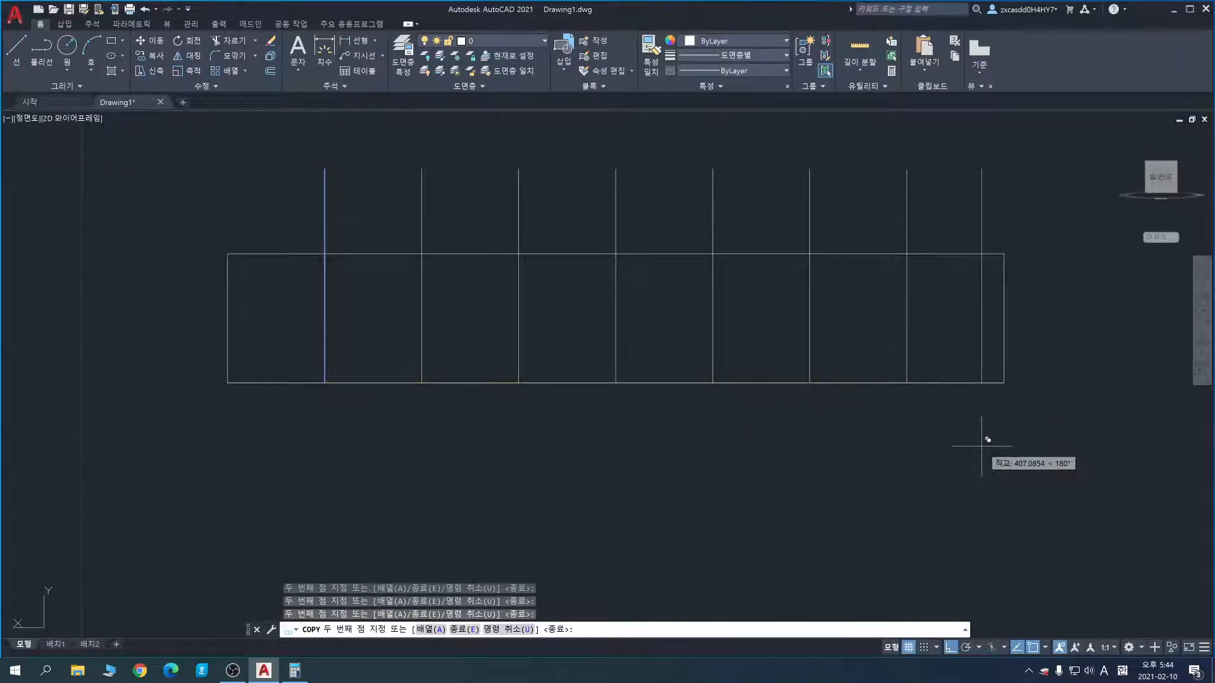
key(Escape)
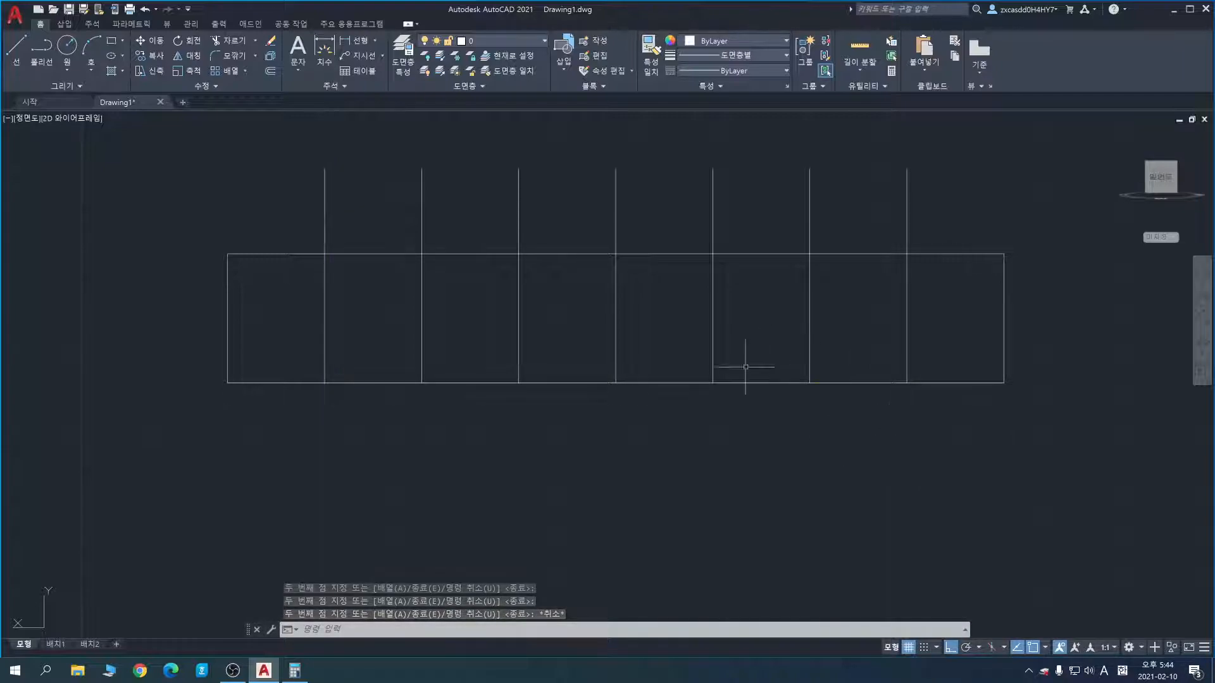
Step: With ortho off, draw a diagonal line across the first bay from its lower left corner to its upper right corner
middle_drag(488, 434, 531, 453)
scroll(345, 427, up, 2)
middle_drag(342, 426, 317, 476)
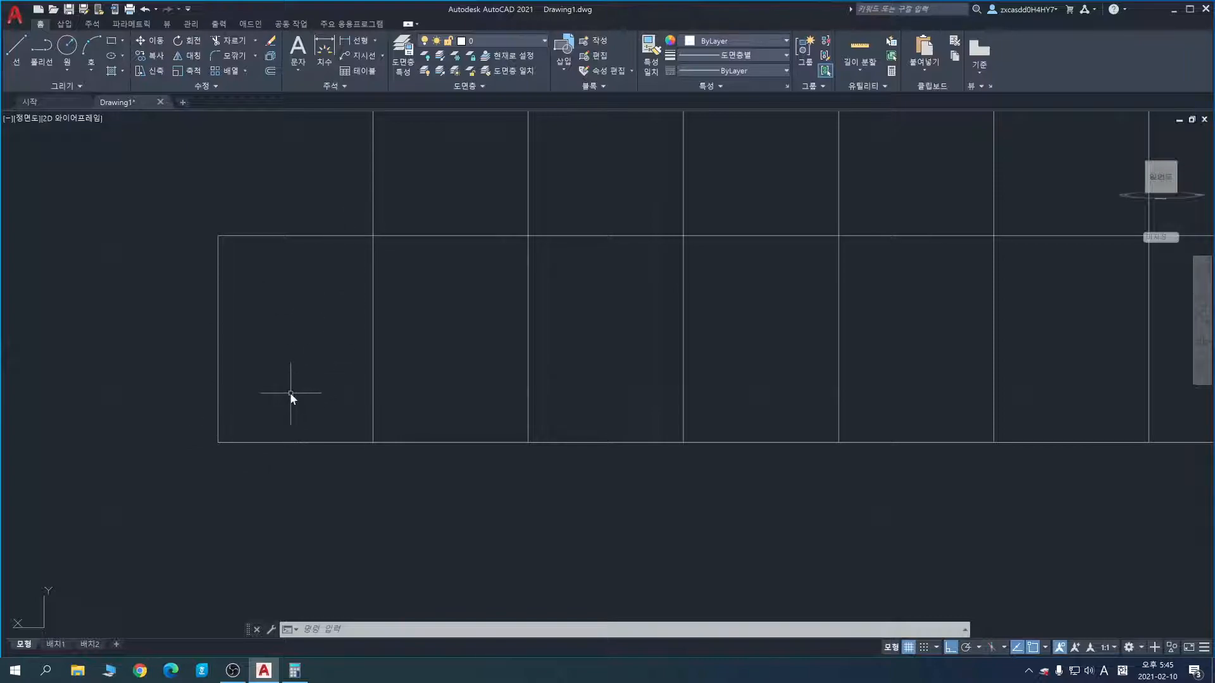
text(l)
key(Return)
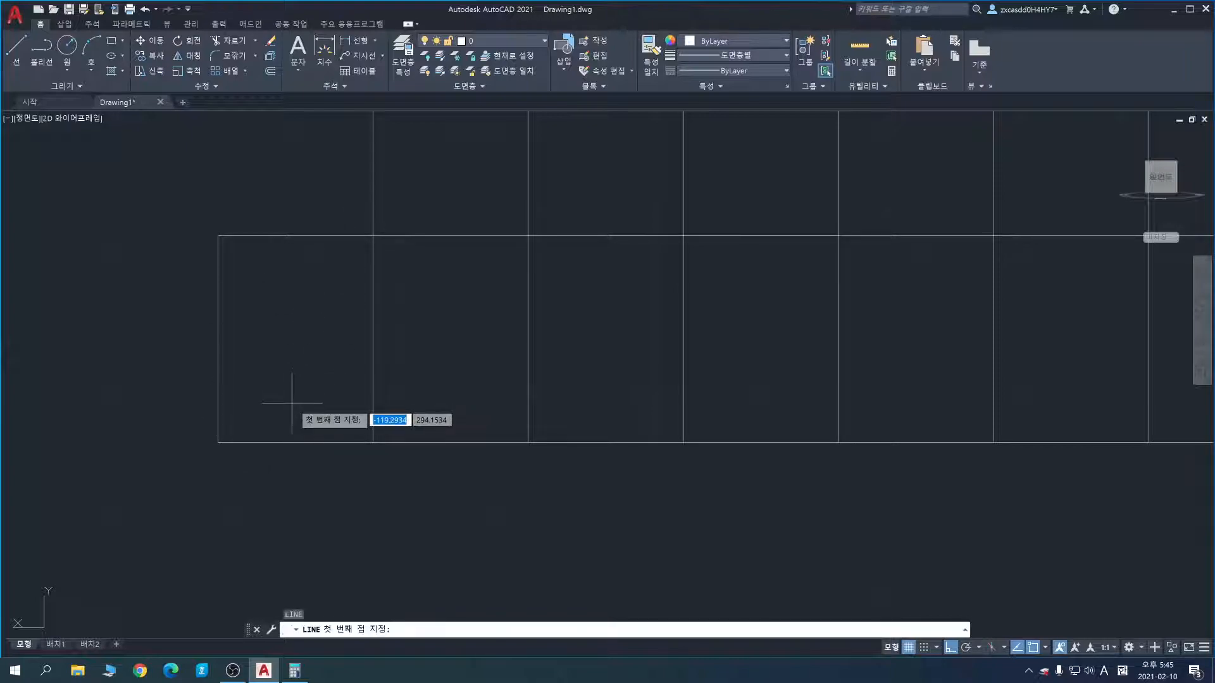
click(218, 442)
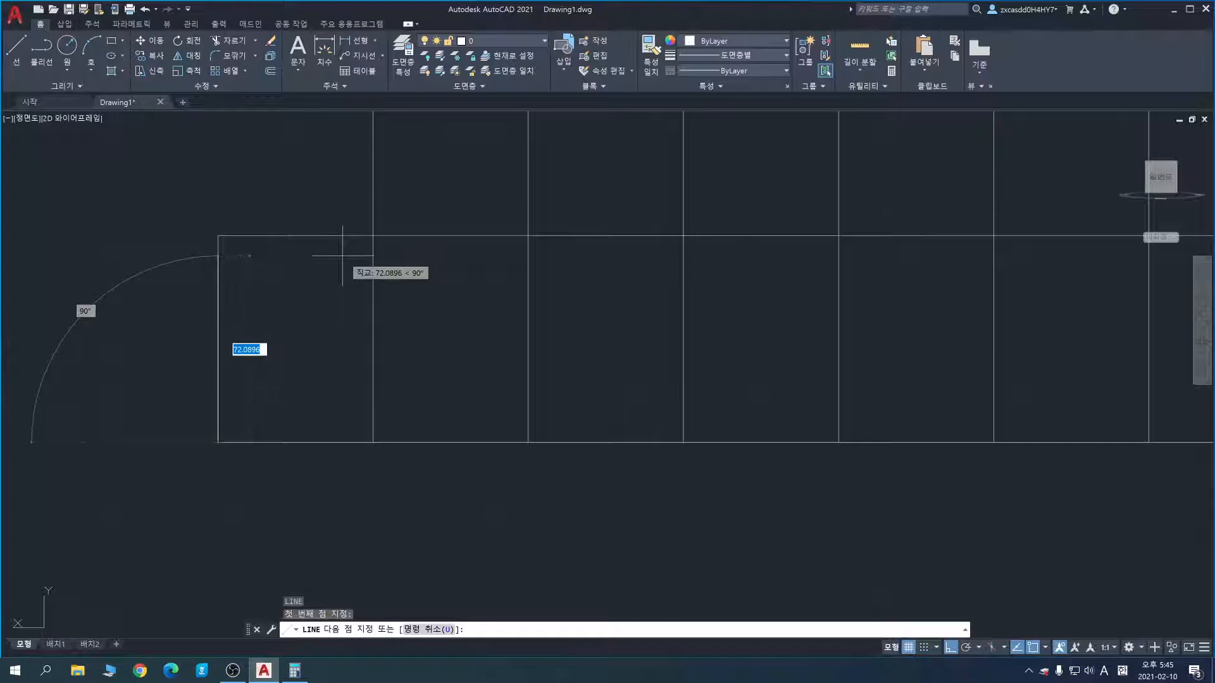
key(F8)
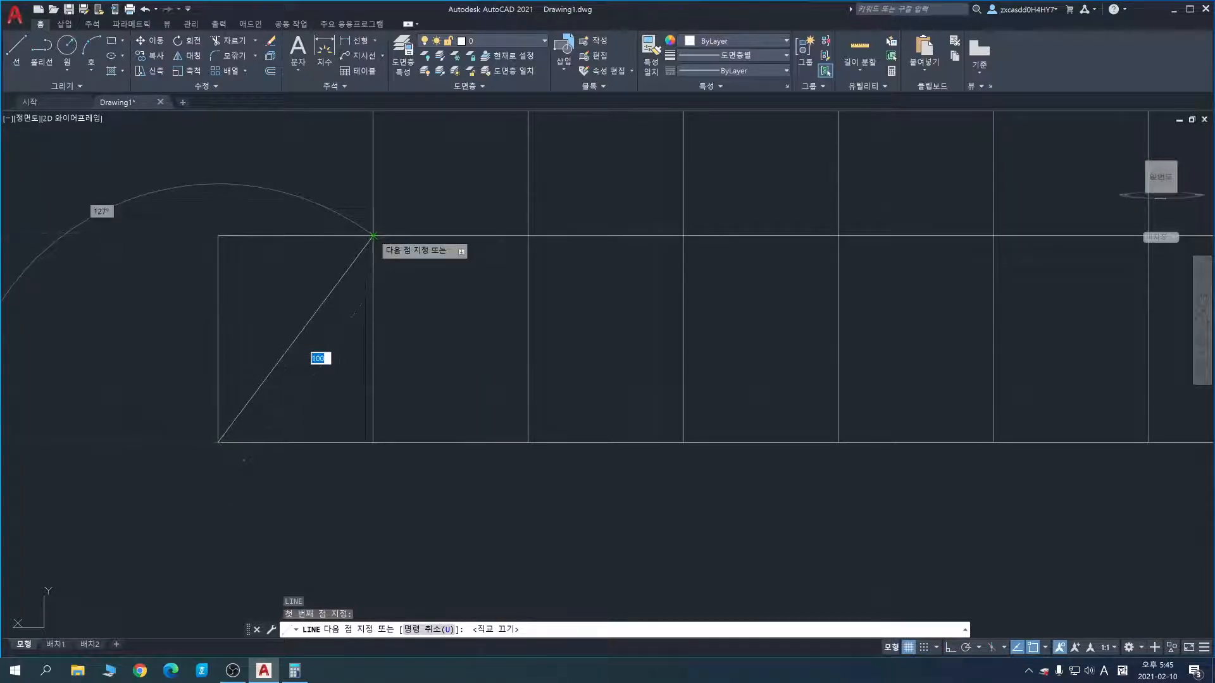
click(373, 236)
key(Escape)
Step: Offset the first bay's diagonal line by 5 units to both sides
middle_drag(435, 345, 466, 377)
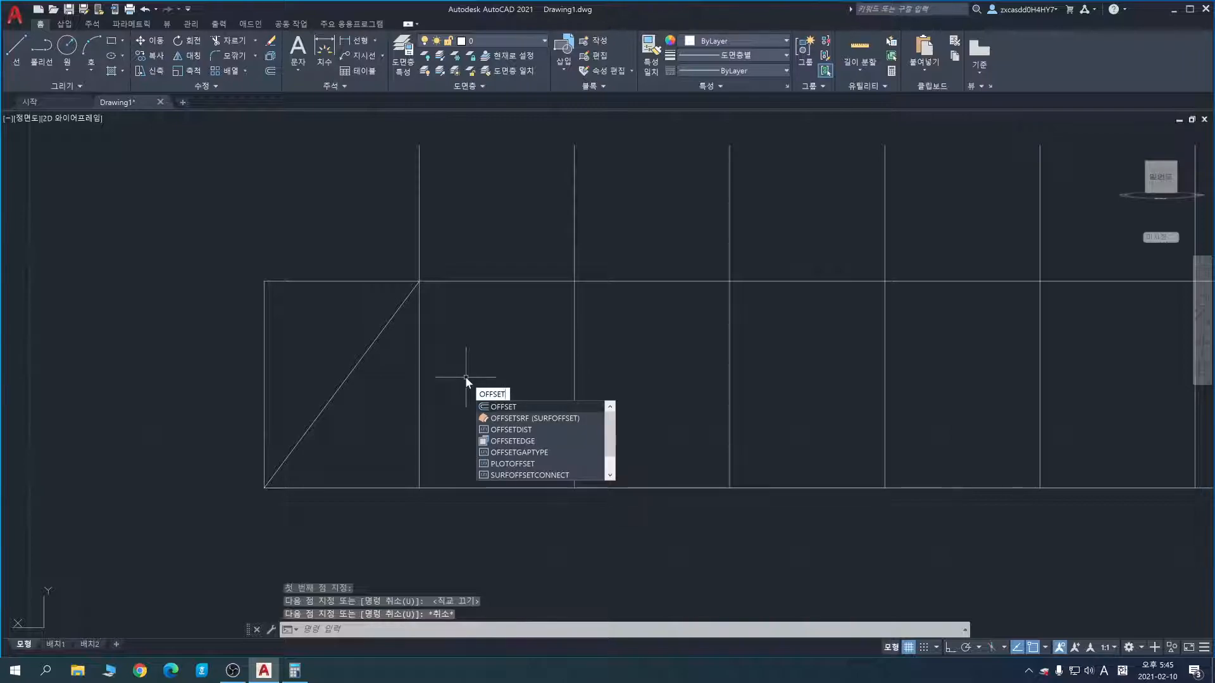
key(Return)
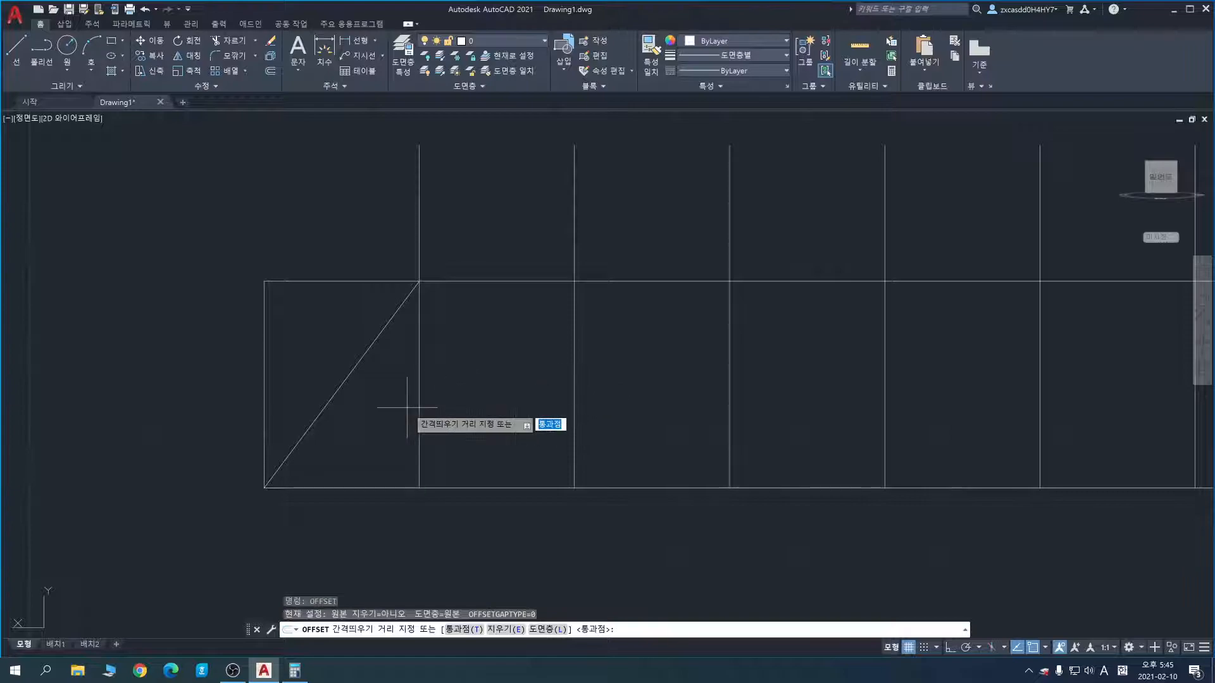
click(264, 488)
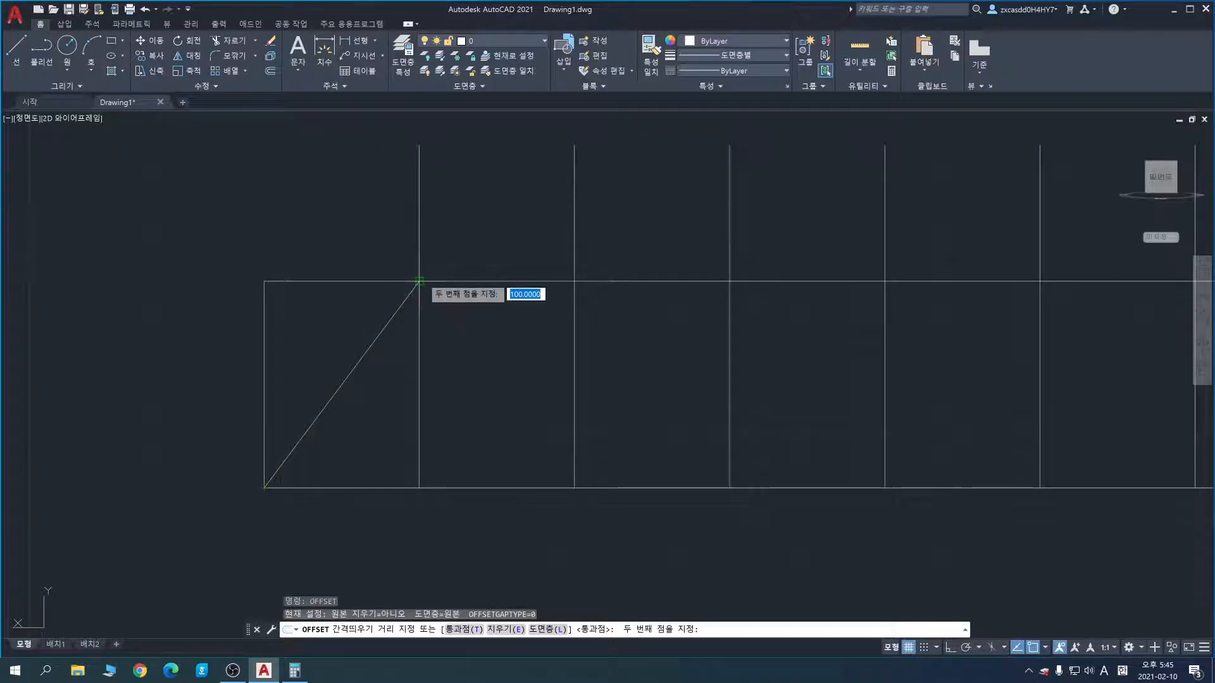
click(419, 281)
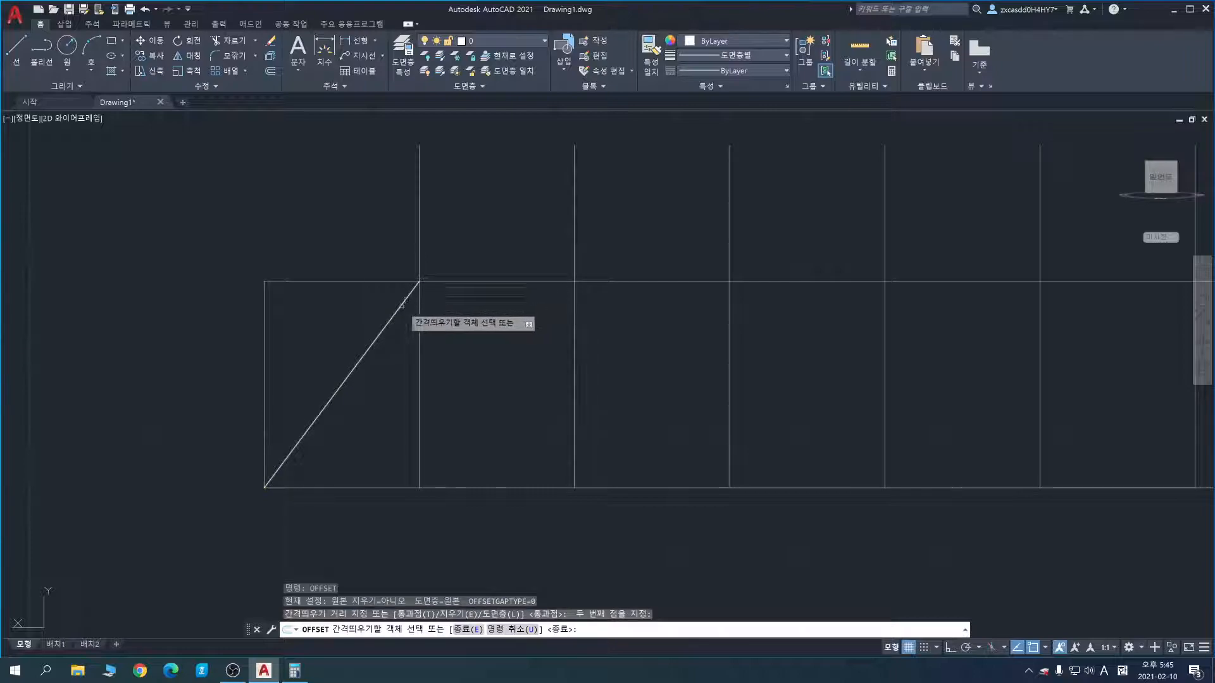
click(350, 372)
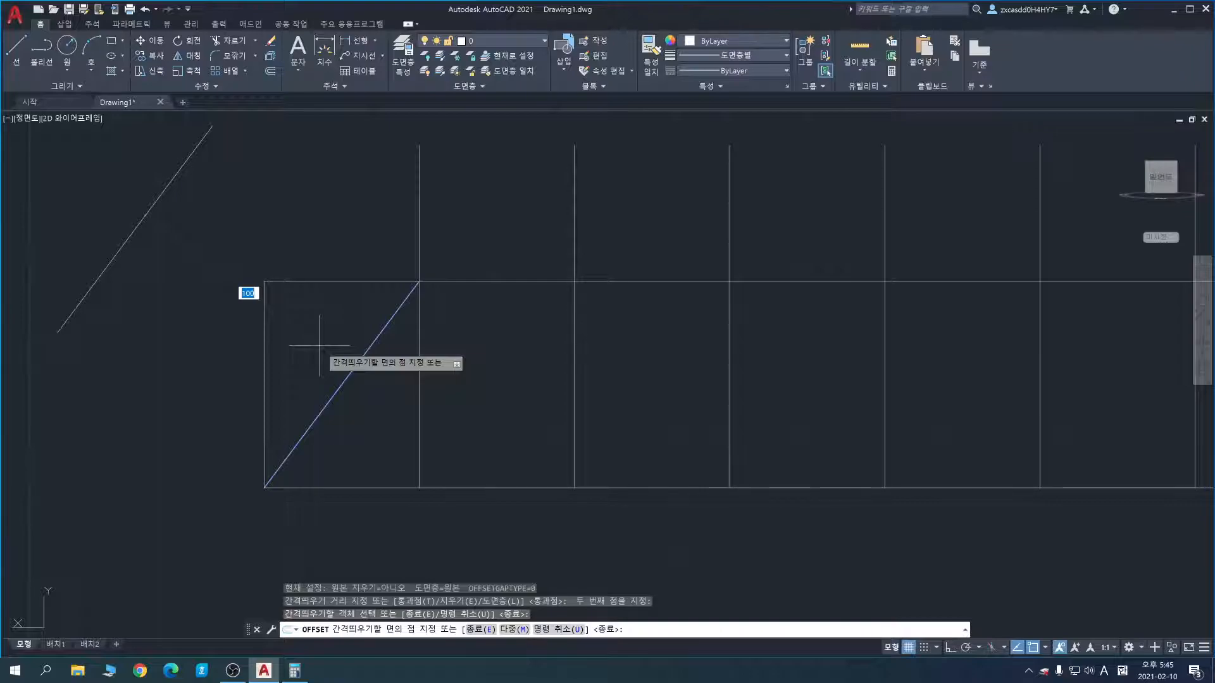
key(Return)
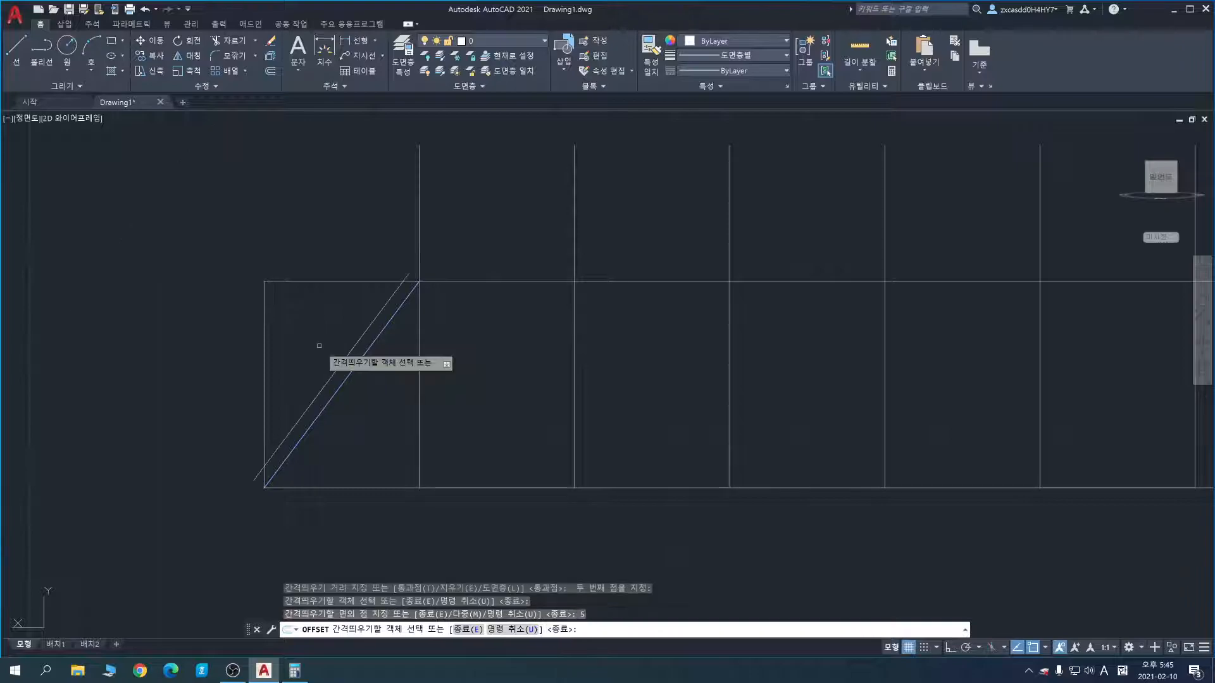
click(347, 376)
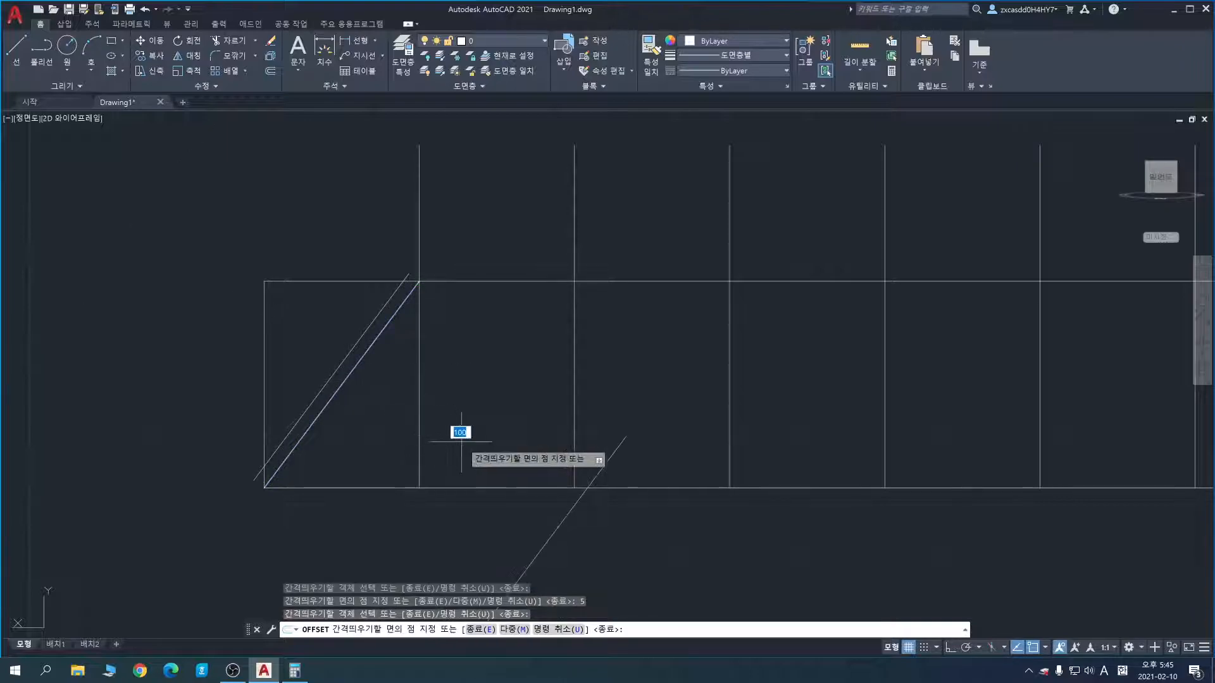
click(461, 441)
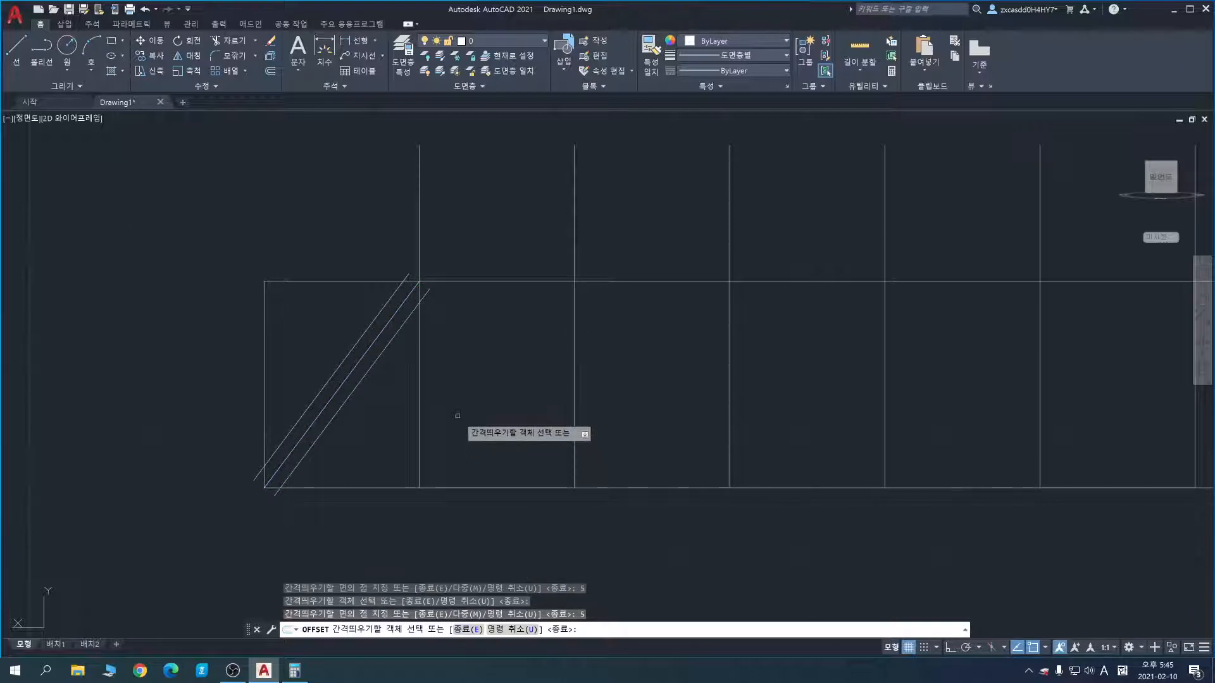
key(Escape)
Step: Delete the original middle diagonal line, keeping the two offset lines
scroll(419, 371, up, 2)
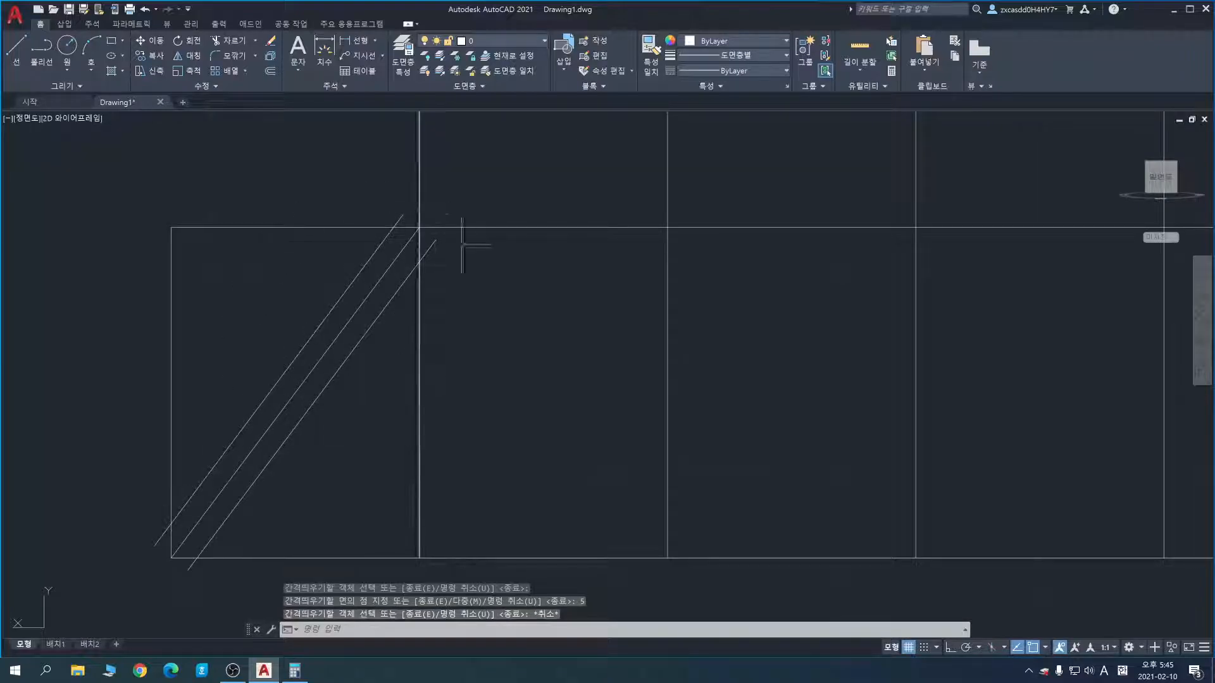
click(262, 437)
key(Delete)
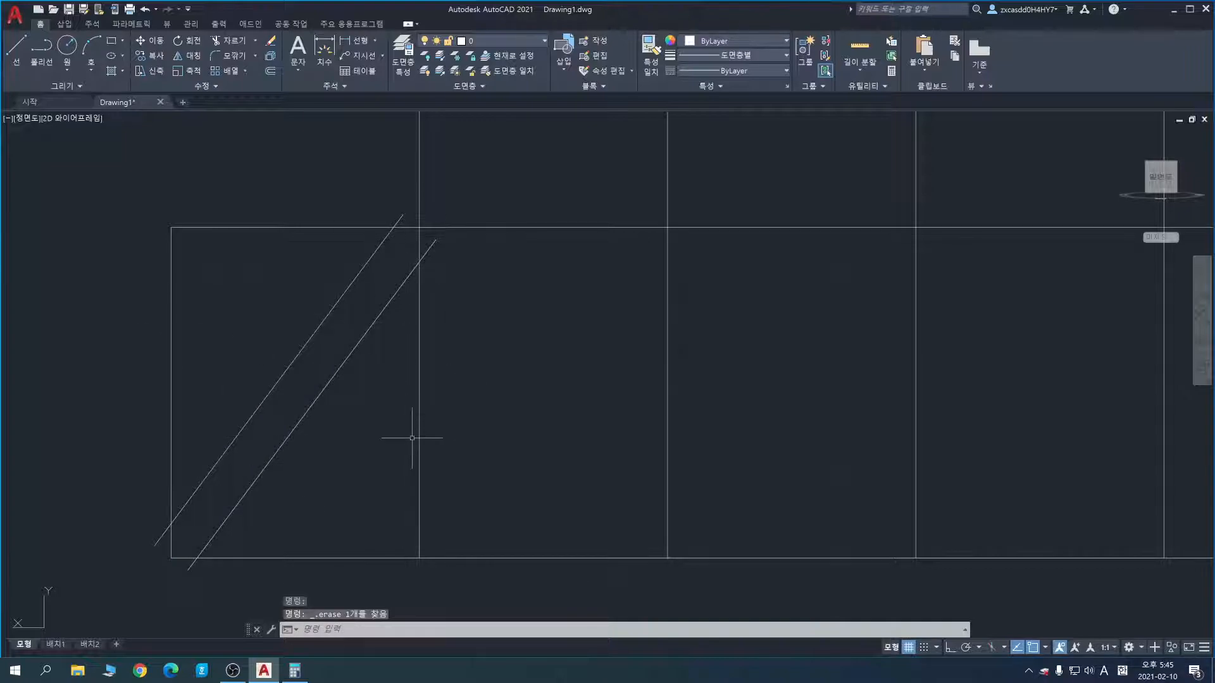
Step: Trim the ends of both offset diagonals that project beyond the first bay's boundary
mouse_move(495, 407)
middle_down()
mouse_move(572, 358)
mouse_move(572, 390)
middle_up()
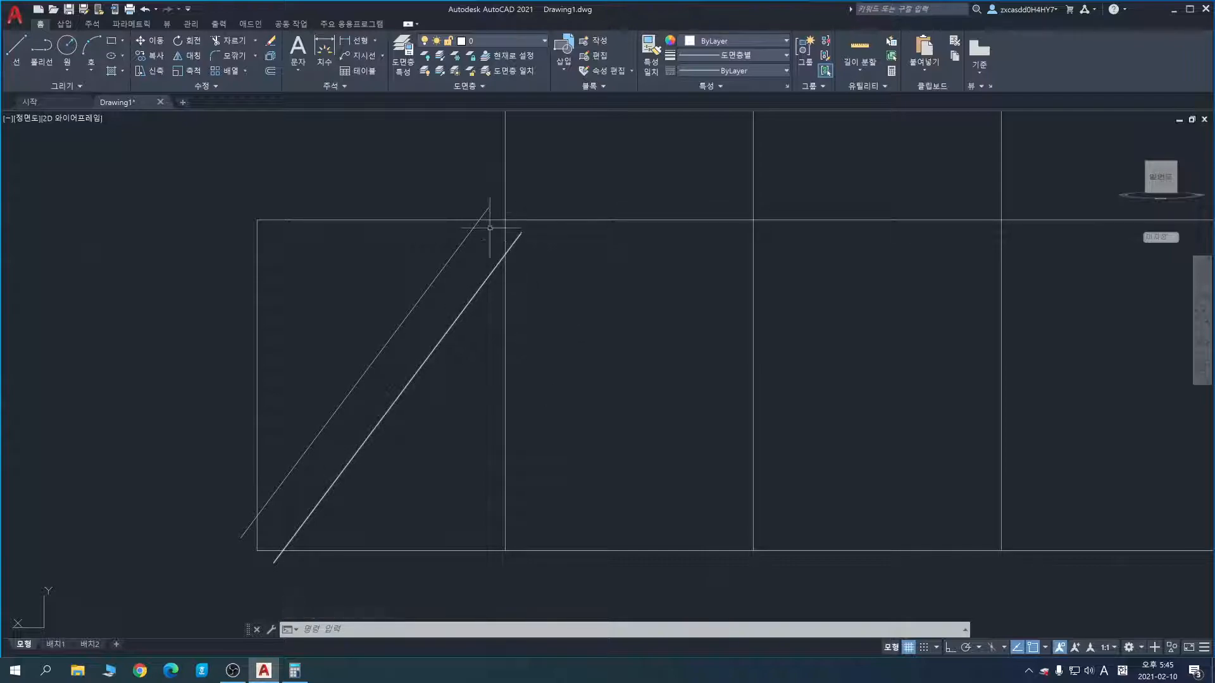
middle_drag(571, 265, 577, 360)
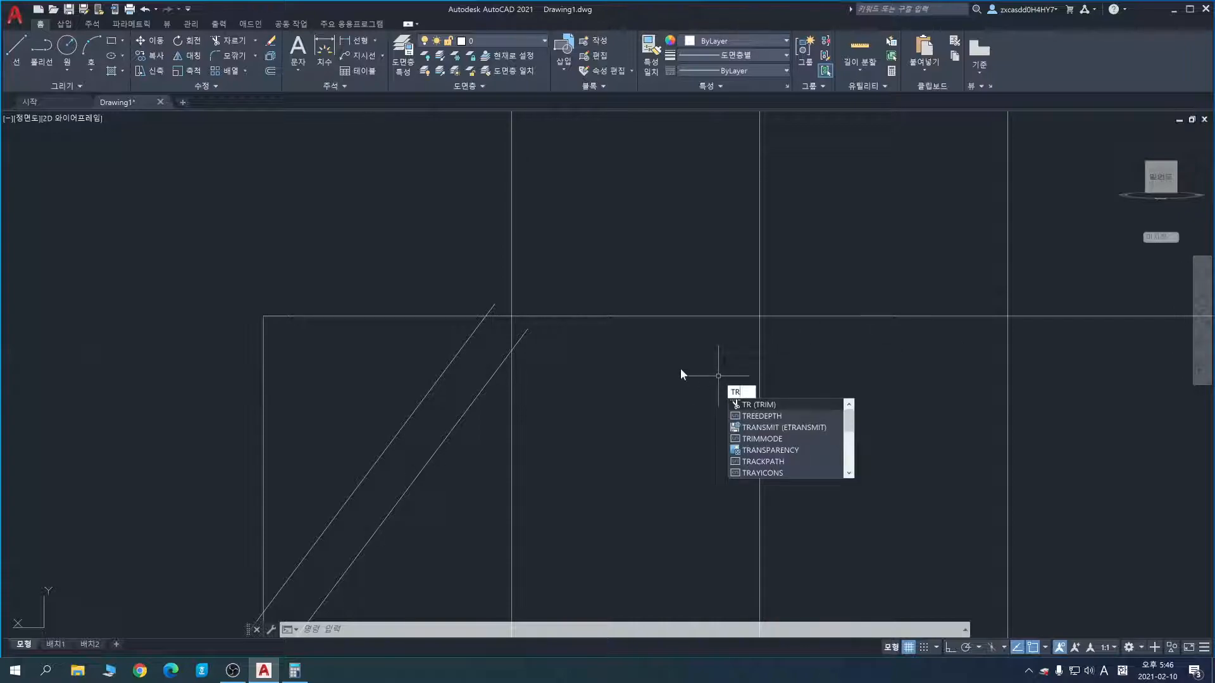
key(Return)
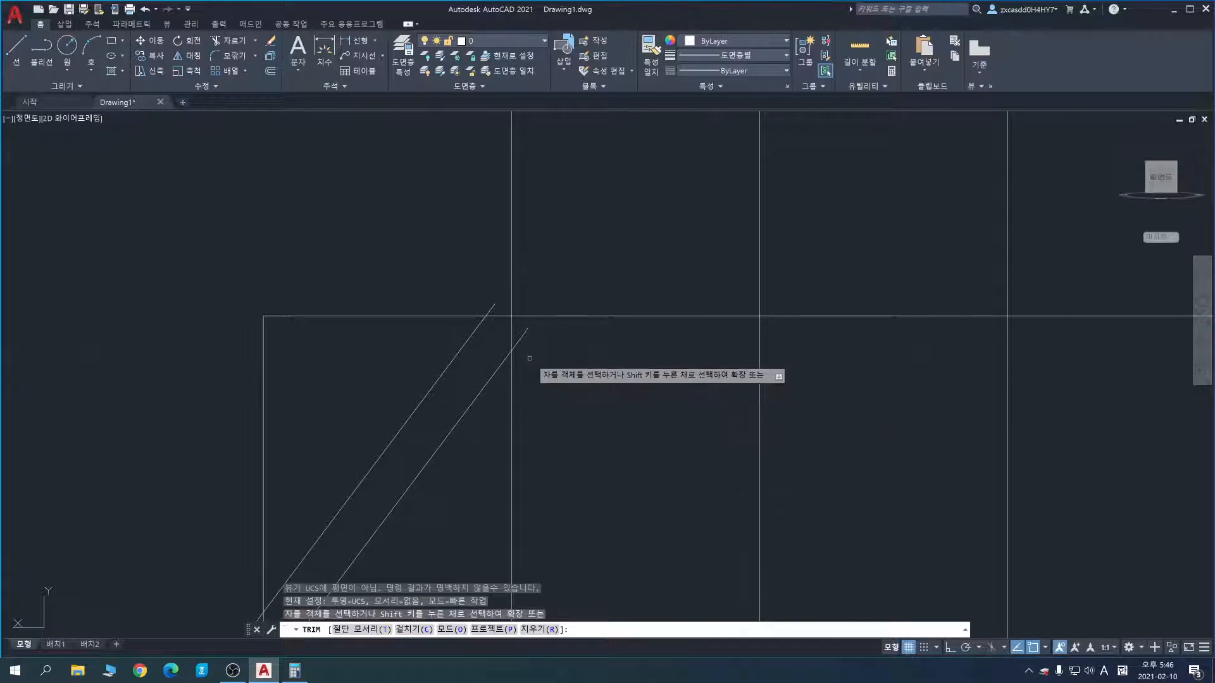
click(521, 337)
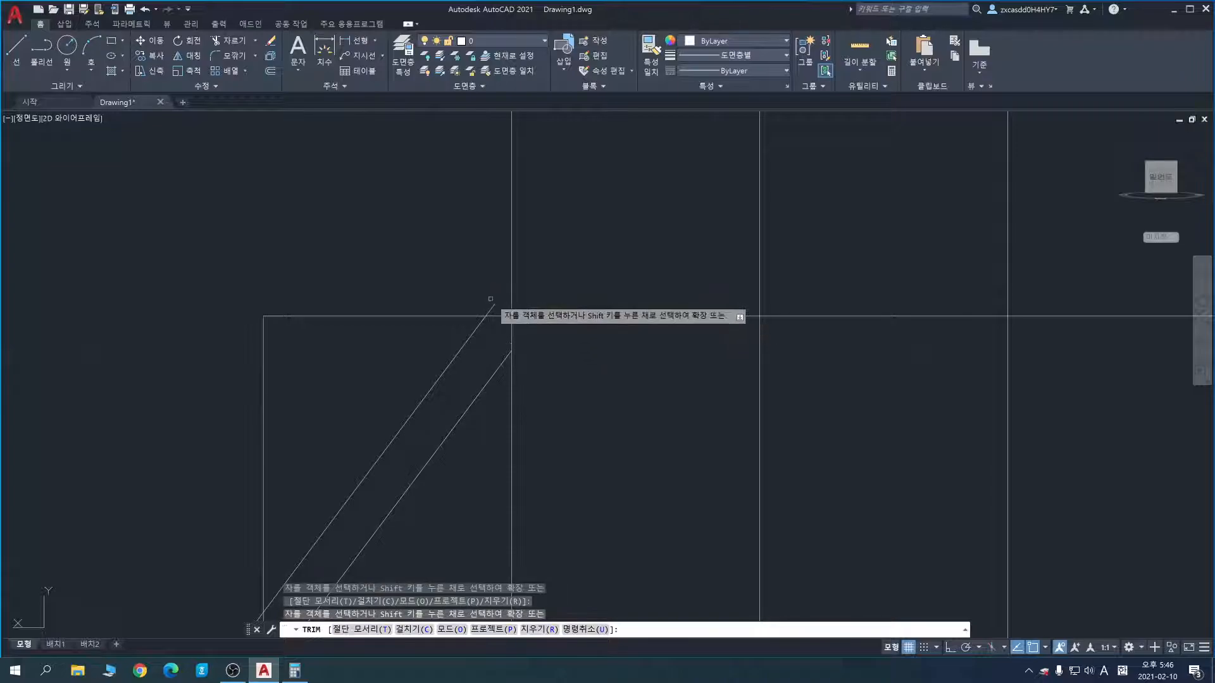
middle_drag(489, 368, 567, 256)
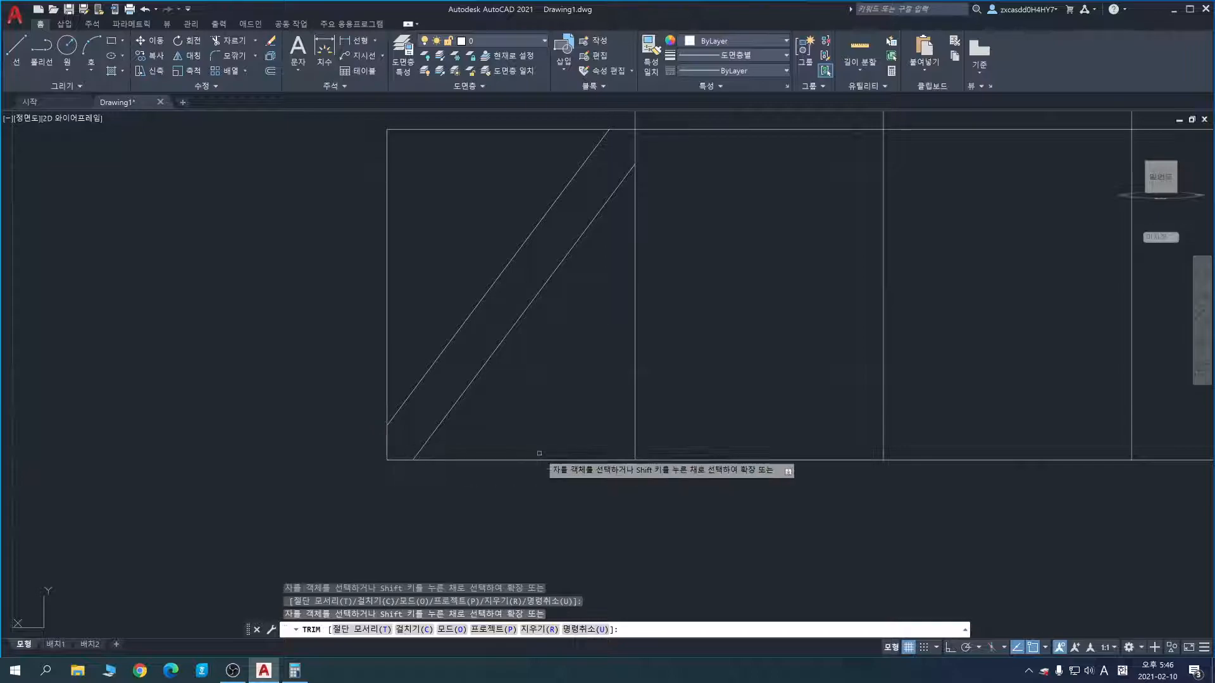
key(Escape)
Step: Close the upper end of the diagonal strip with two lines running through the bay's upper right corner
middle_drag(669, 168, 502, 261)
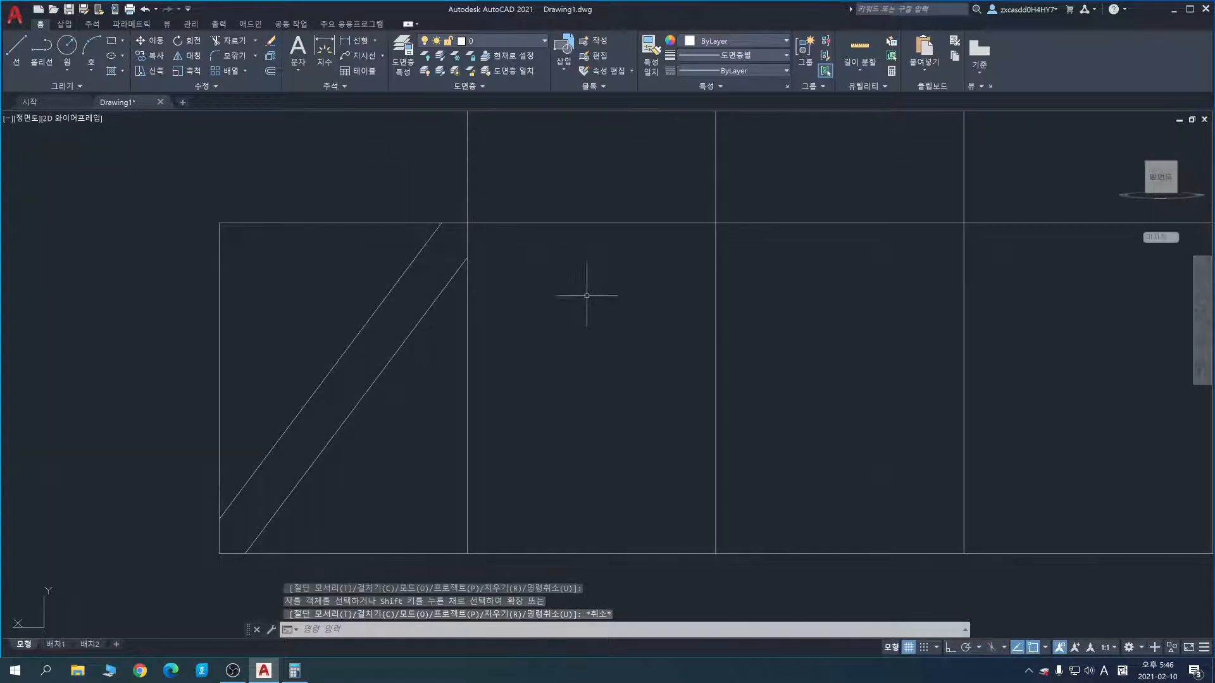
middle_drag(521, 307, 512, 318)
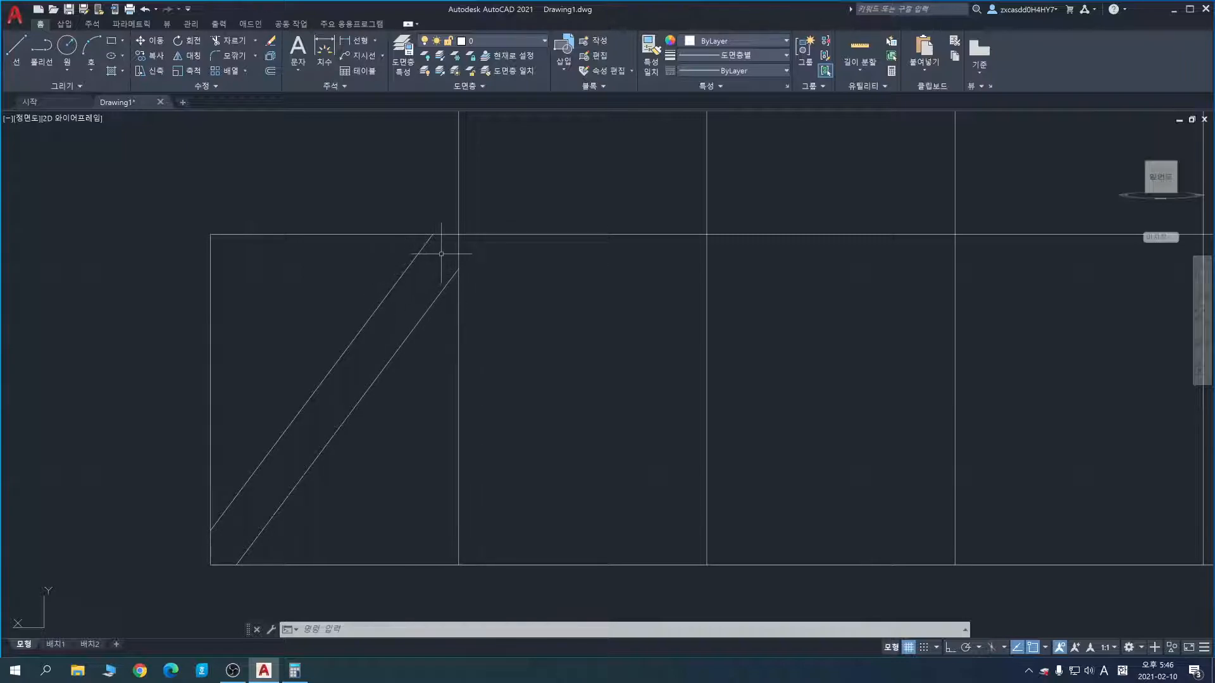
text(l)
key(Return)
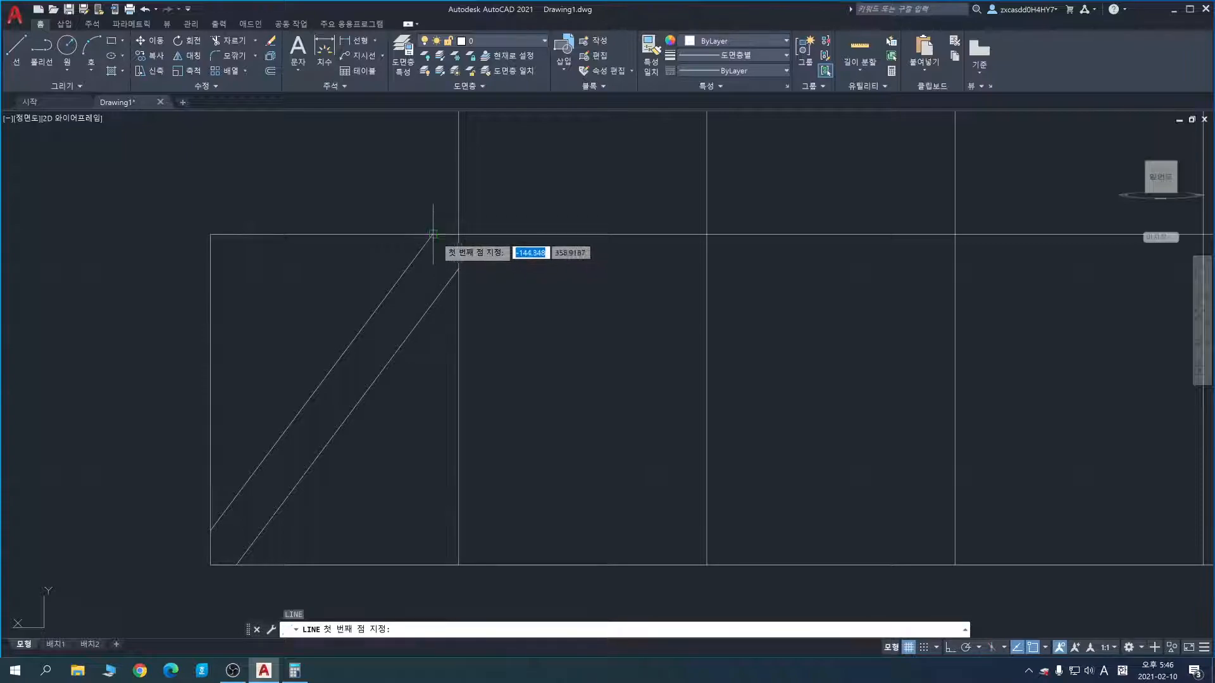
click(432, 234)
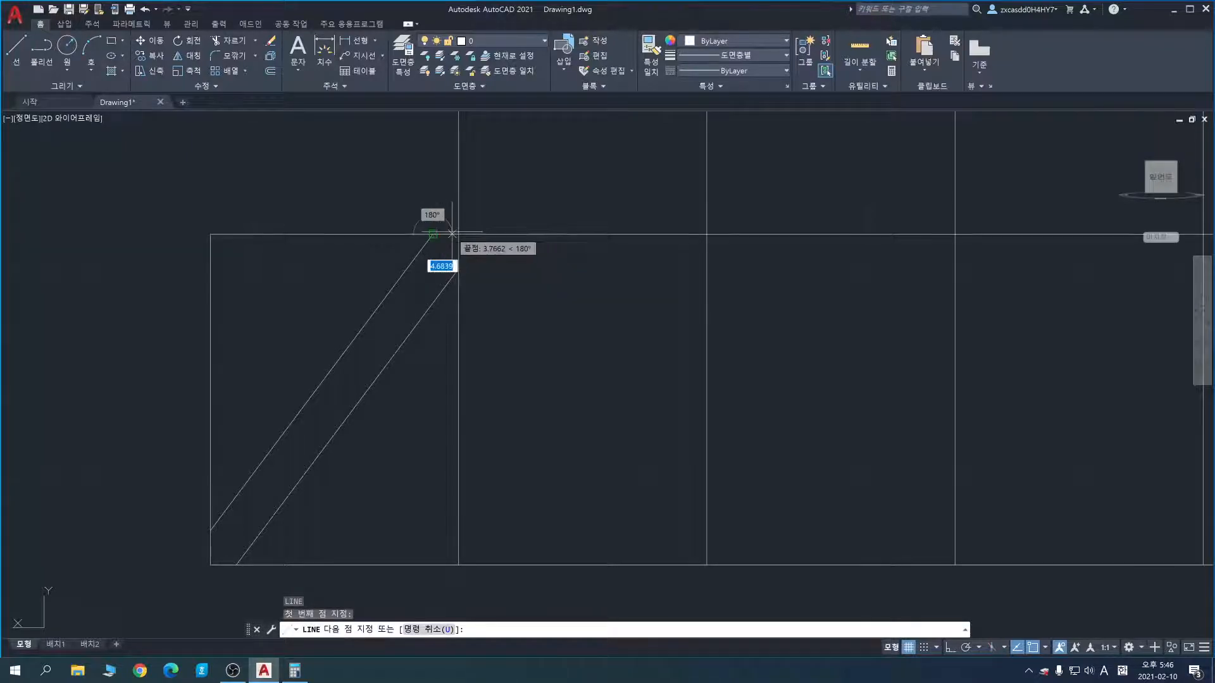
click(459, 268)
key(Escape)
Step: Close the lower end of the diagonal strip with two lines running through the bay's lower left corner
key(Return)
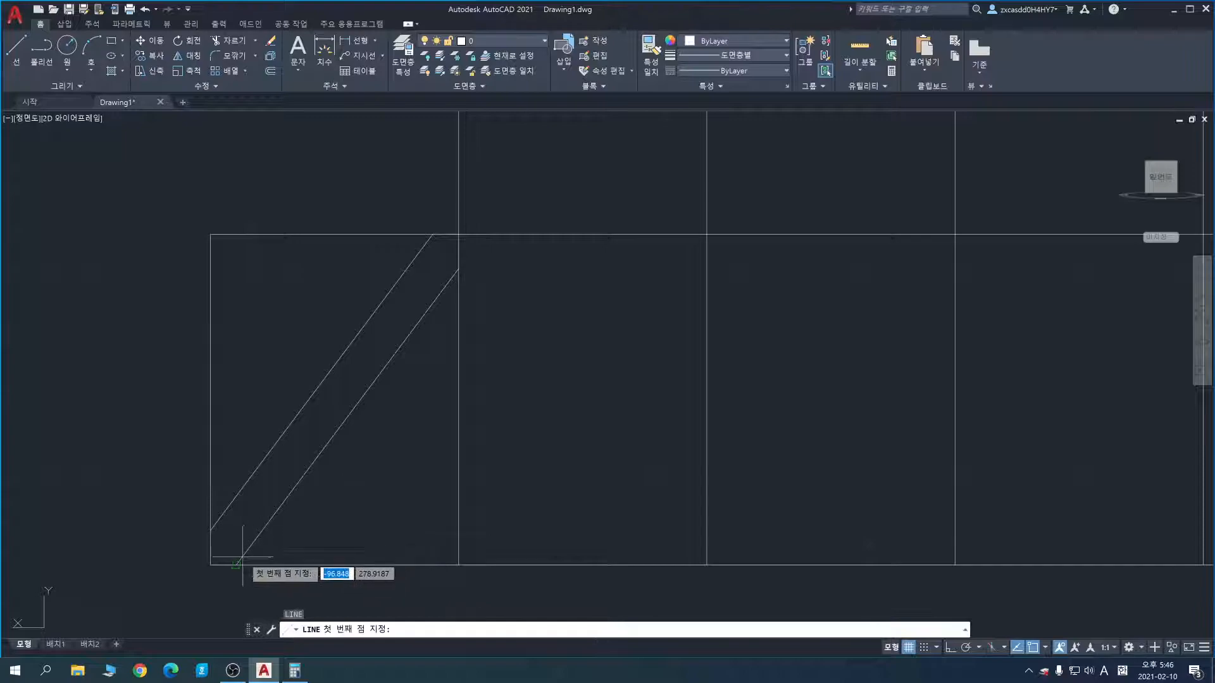
click(238, 564)
click(210, 565)
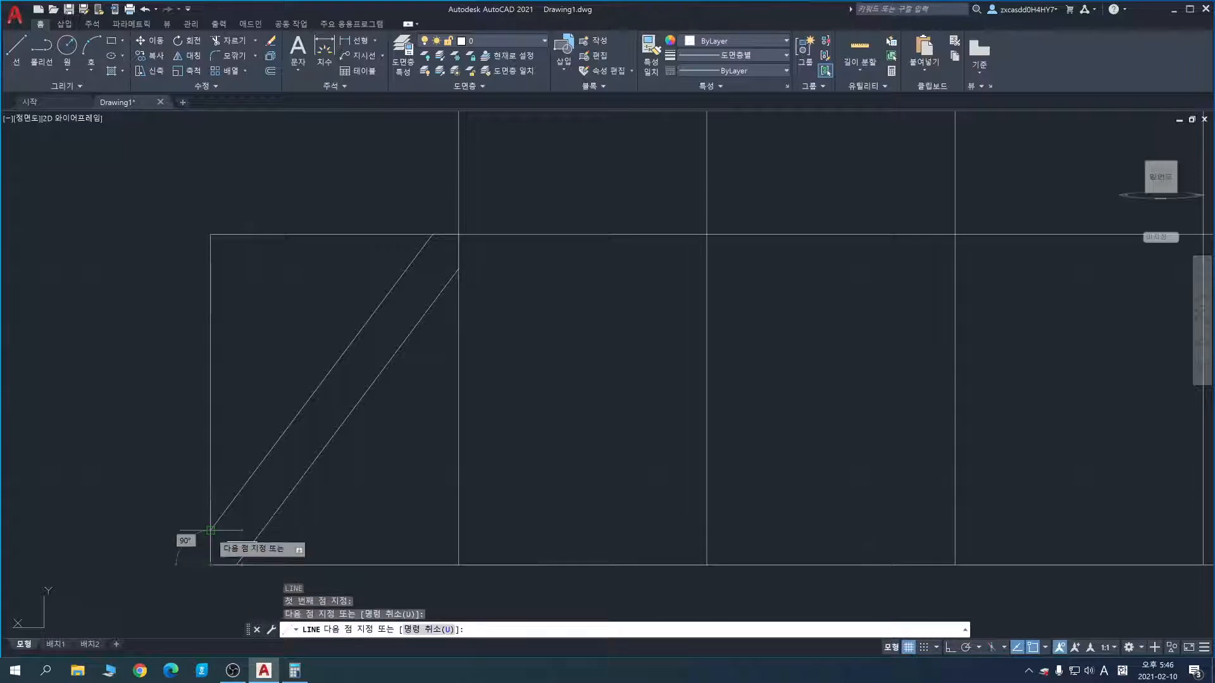
click(210, 531)
key(Escape)
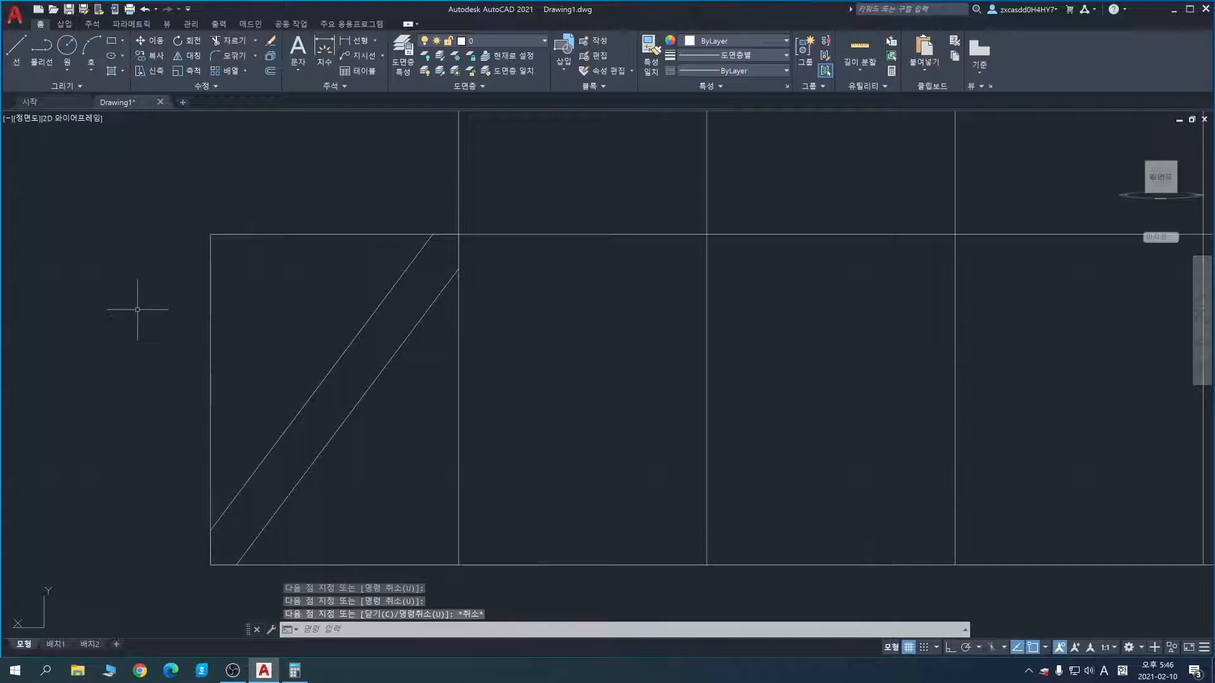
text(join)
key(Return)
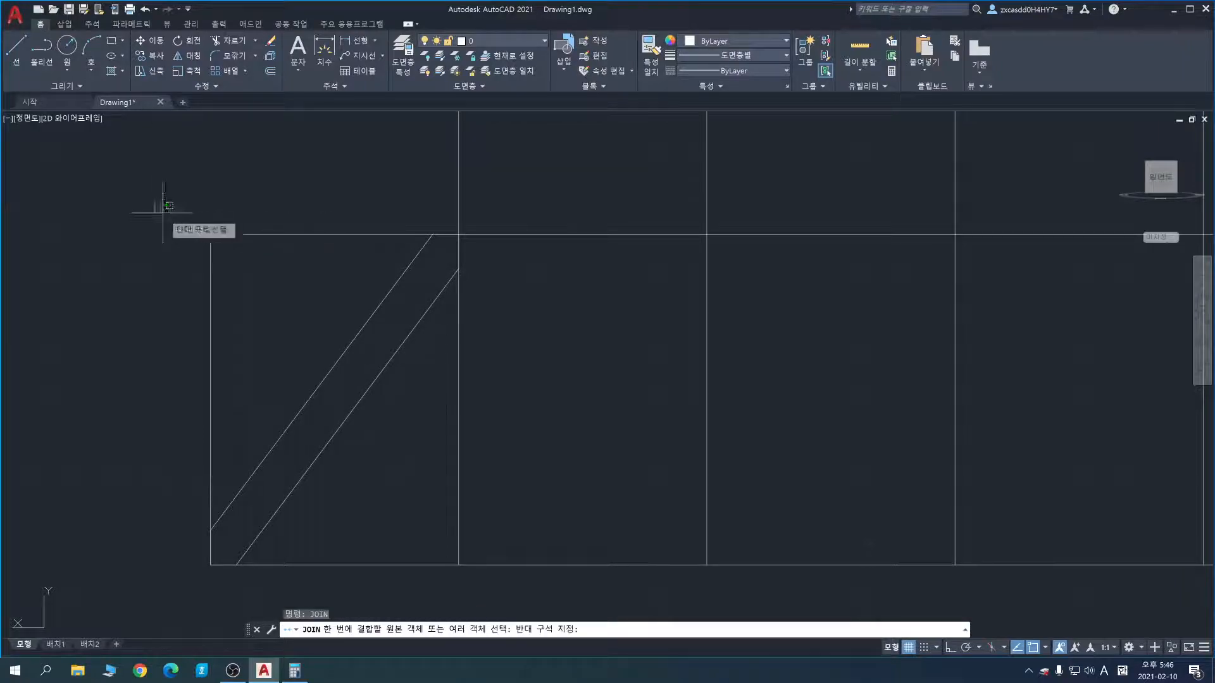
click(155, 203)
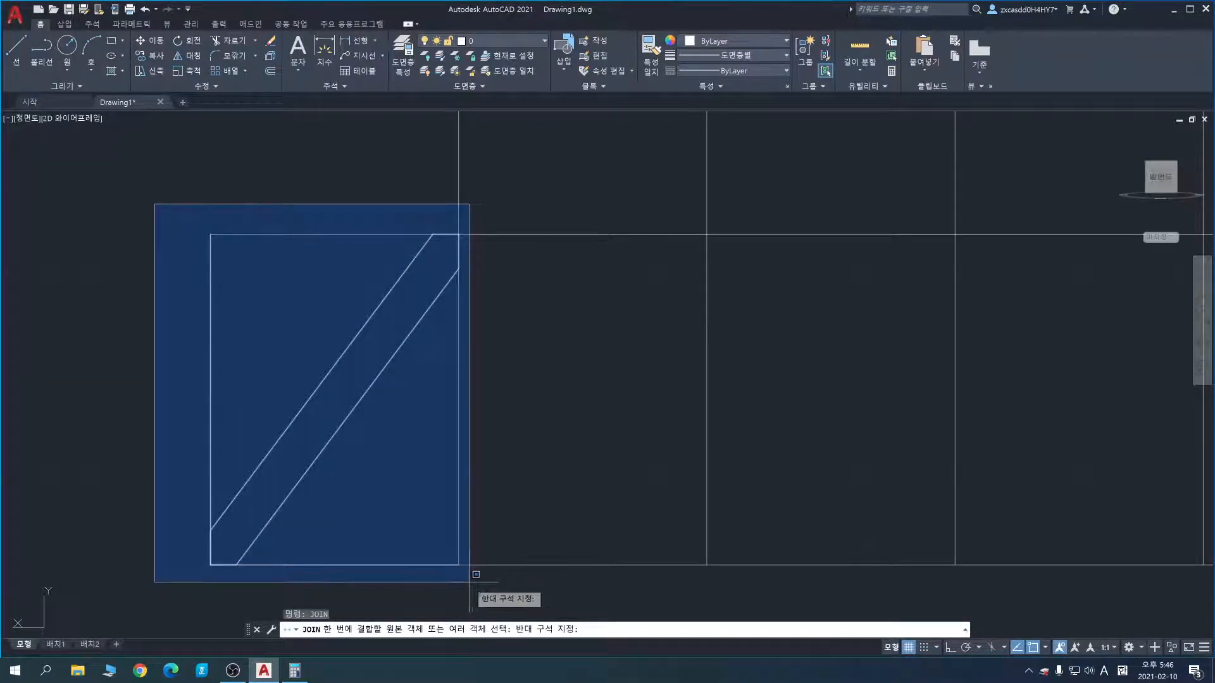
key(Escape)
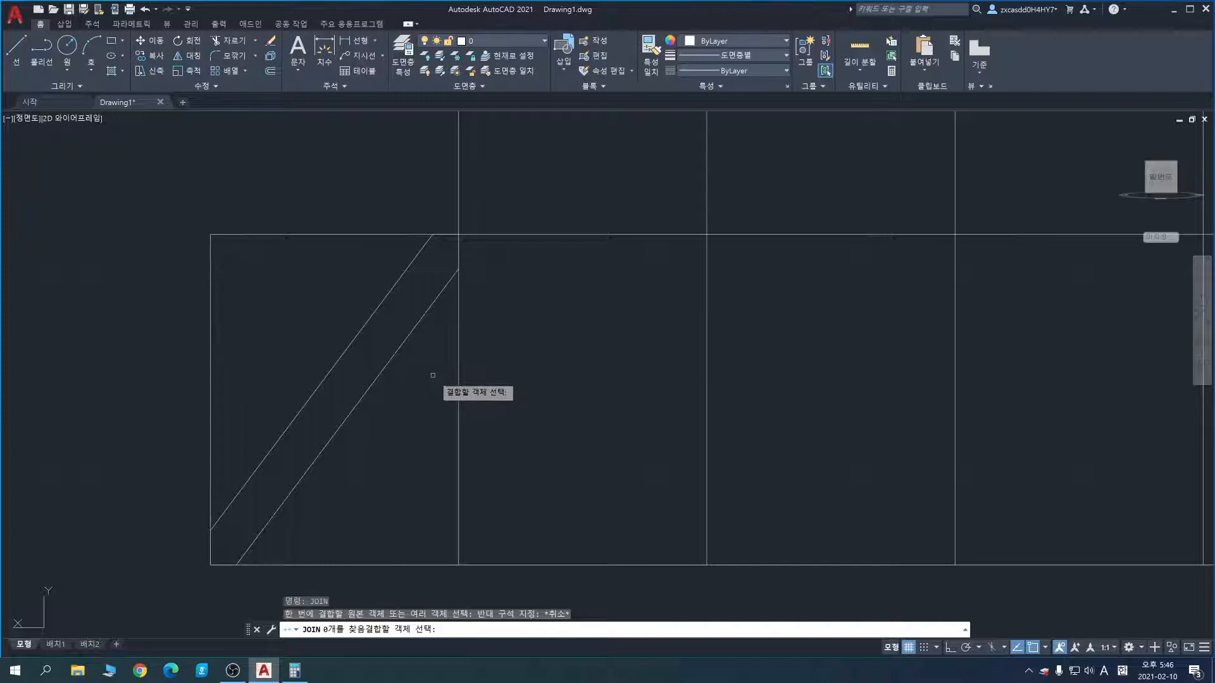
Step: Window-select the first bay's lines, including the complete outline of the diagonal strip
click(171, 223)
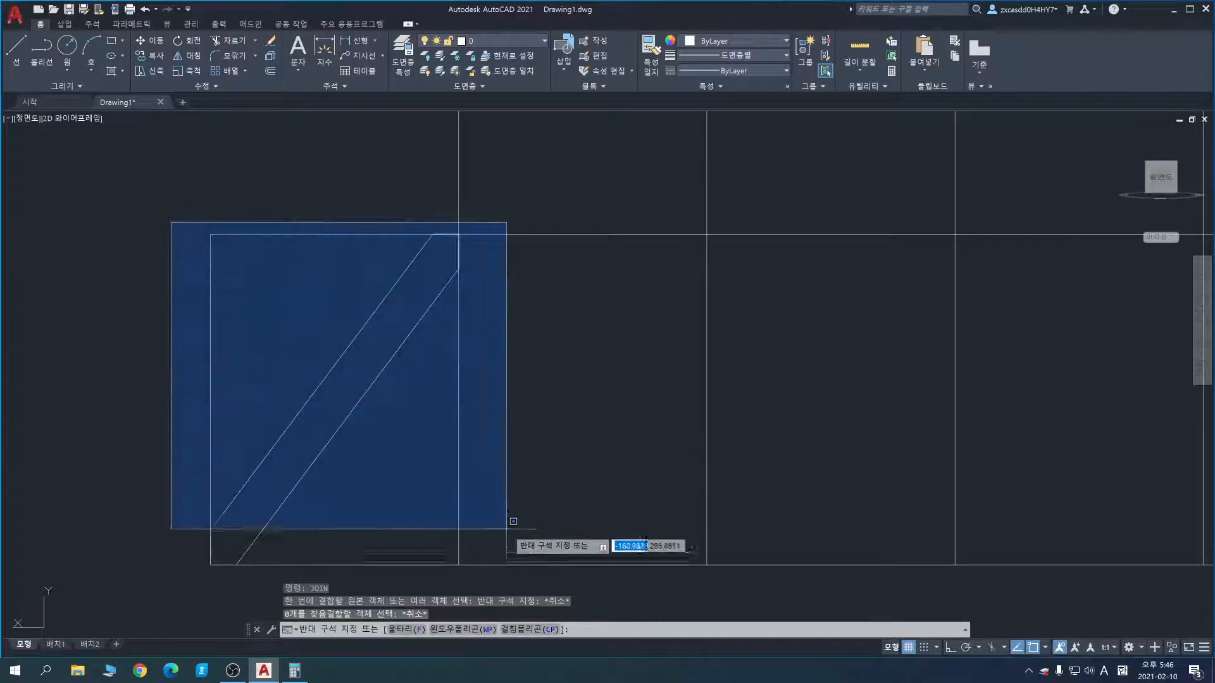
click(510, 585)
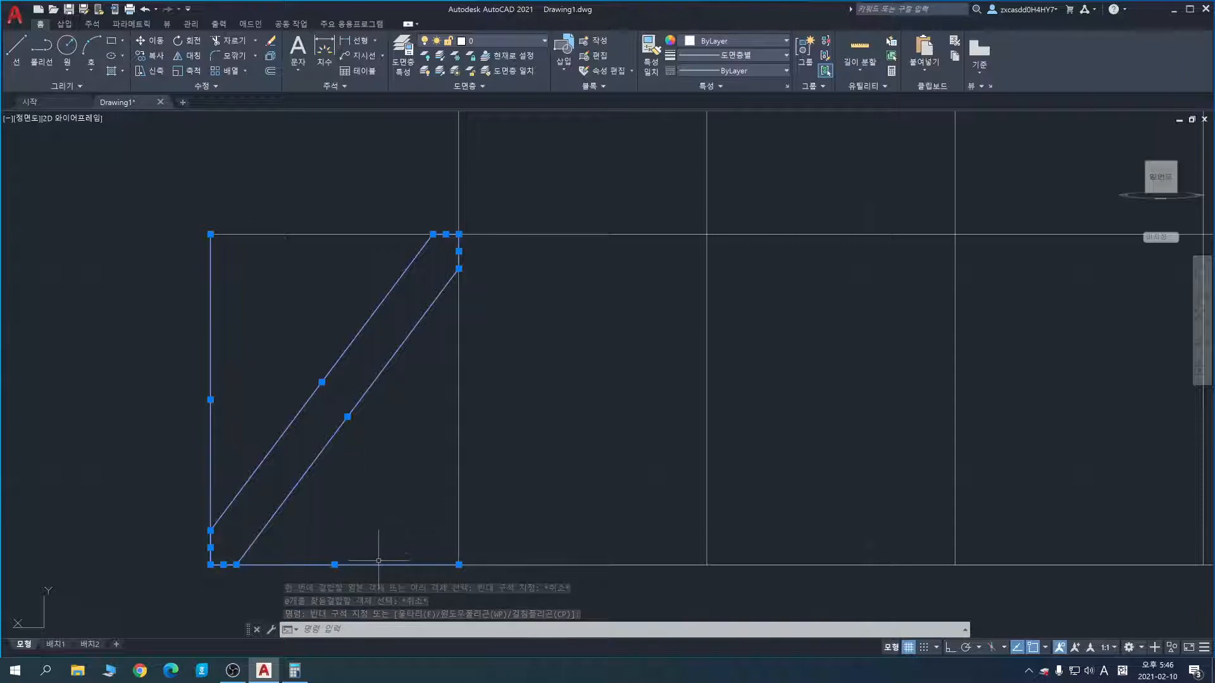
Step: Join the first bay's diagonal brace outline into one polyline, leaving the bay's vertical and horizontal edge lines out of the selection
shift+click(209, 467)
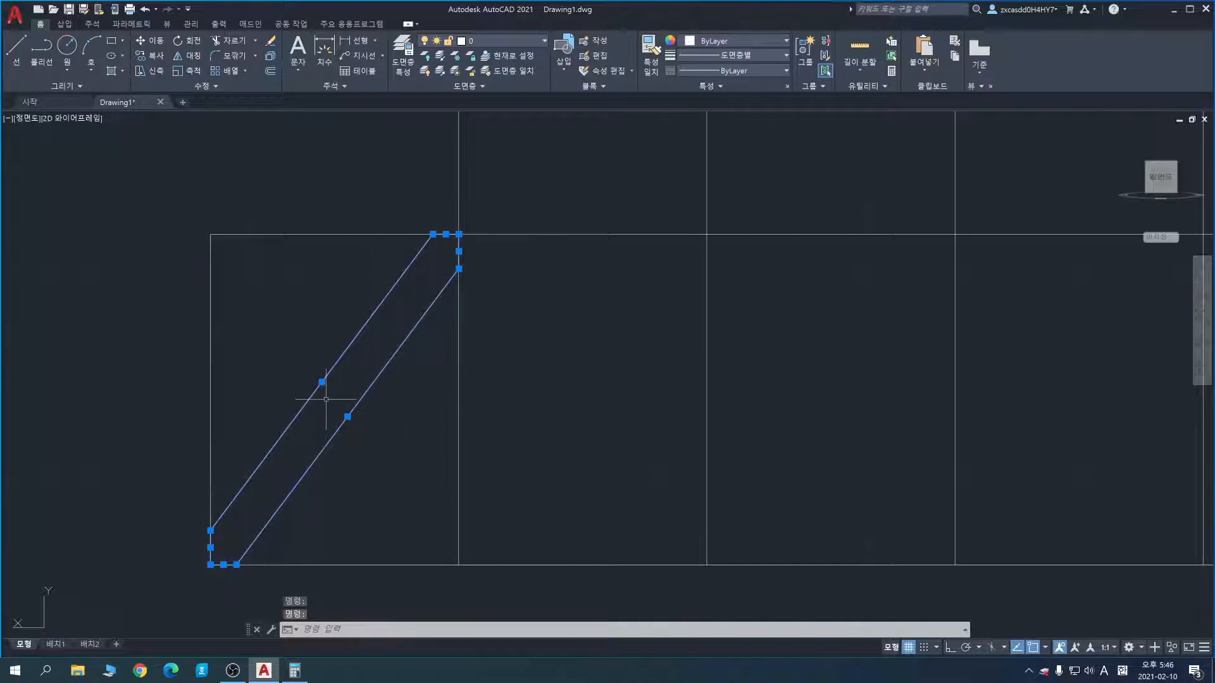
text(j)
key(Return)
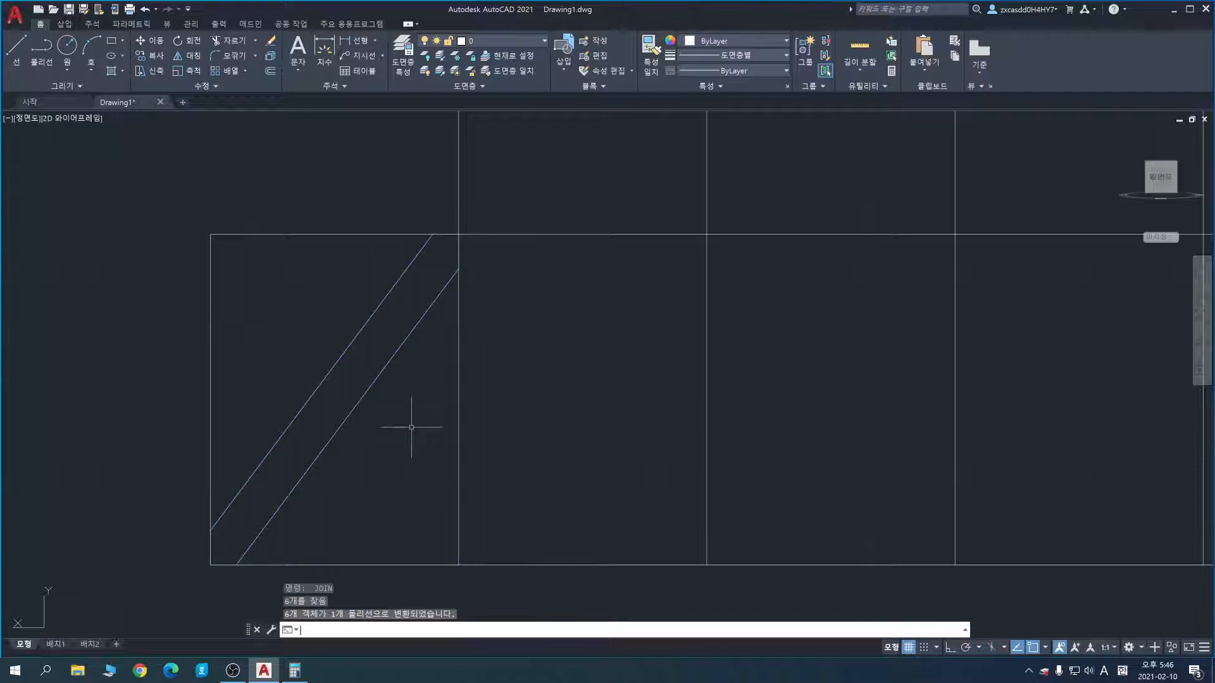
click(376, 377)
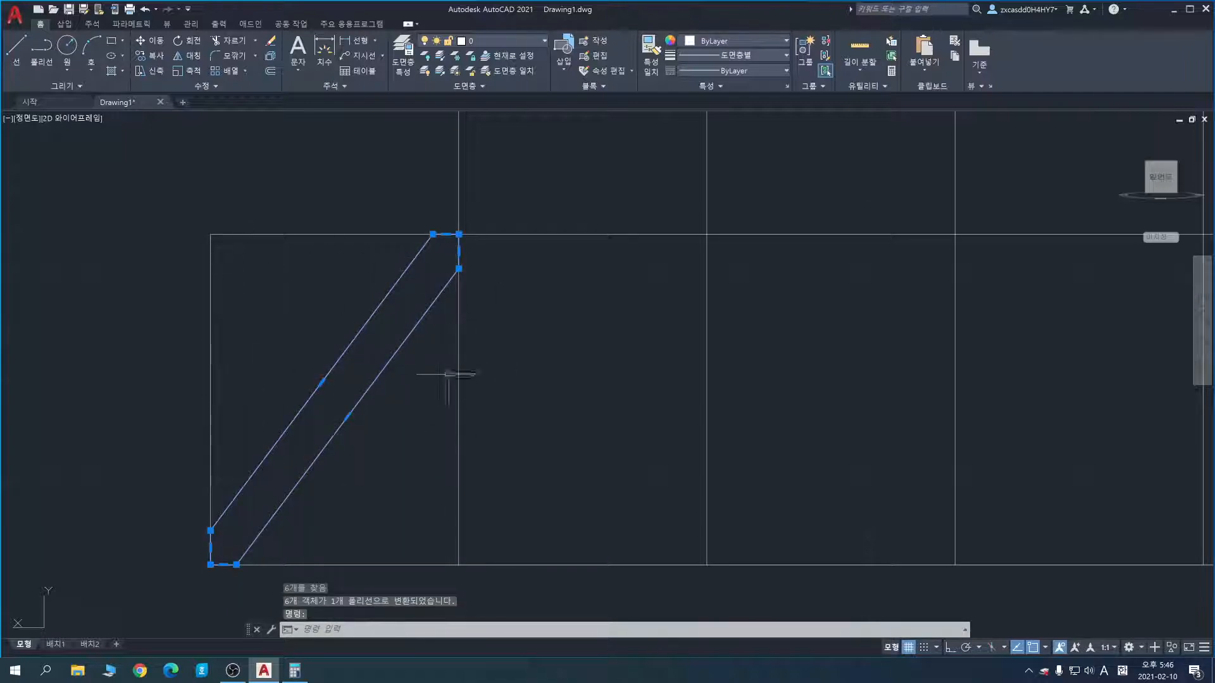
mouse_move(606, 351)
middle_down()
mouse_move(427, 329)
mouse_move(390, 348)
middle_up()
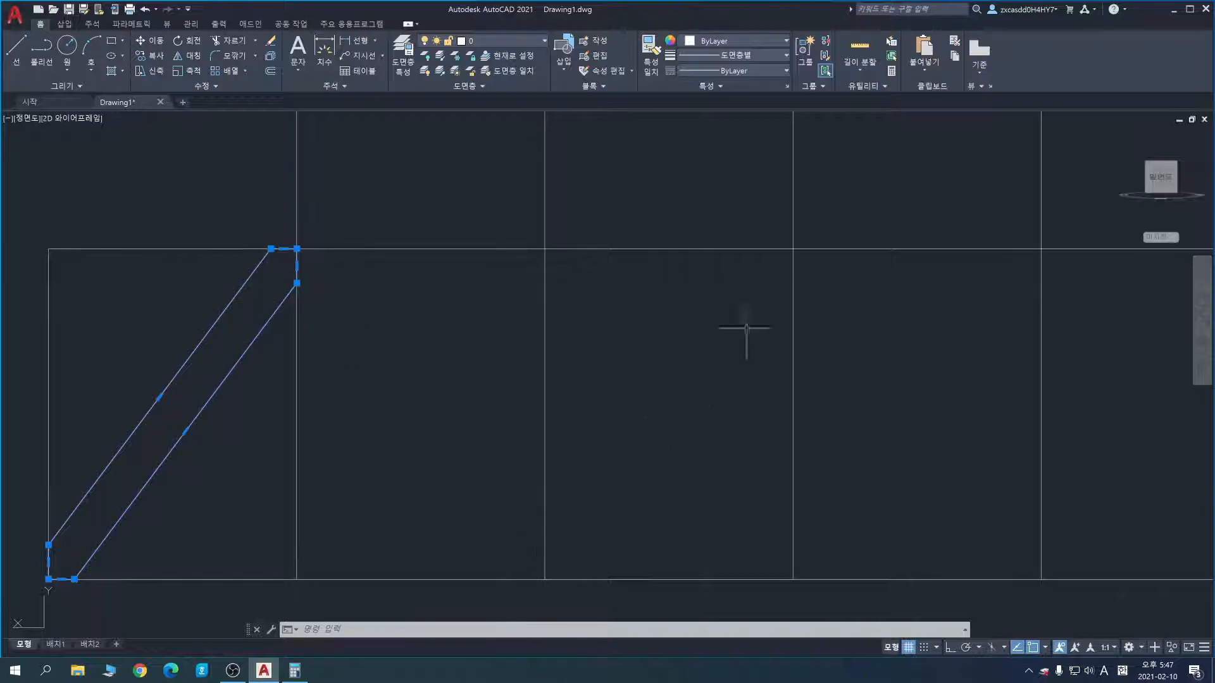
middle_drag(700, 387, 760, 401)
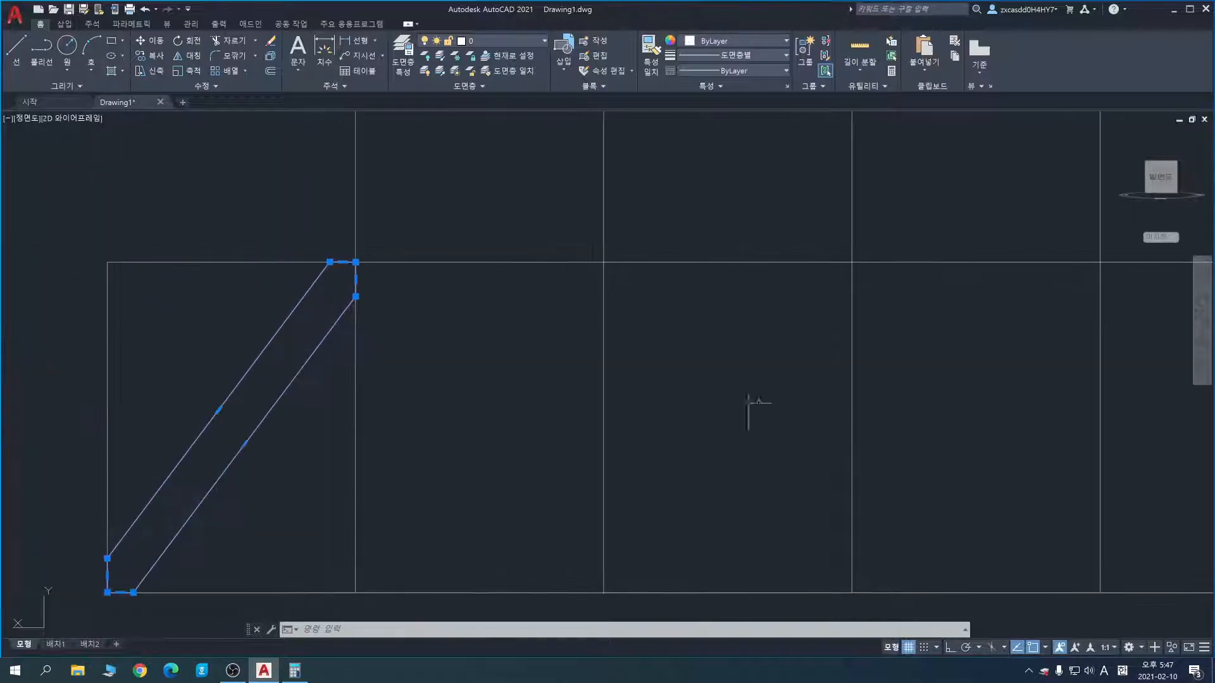
key(Escape)
Step: Copy the first bay's brace polyline into the third, fifth and seventh bays, using its upper outer corner as base point
text(copy)
key(Return)
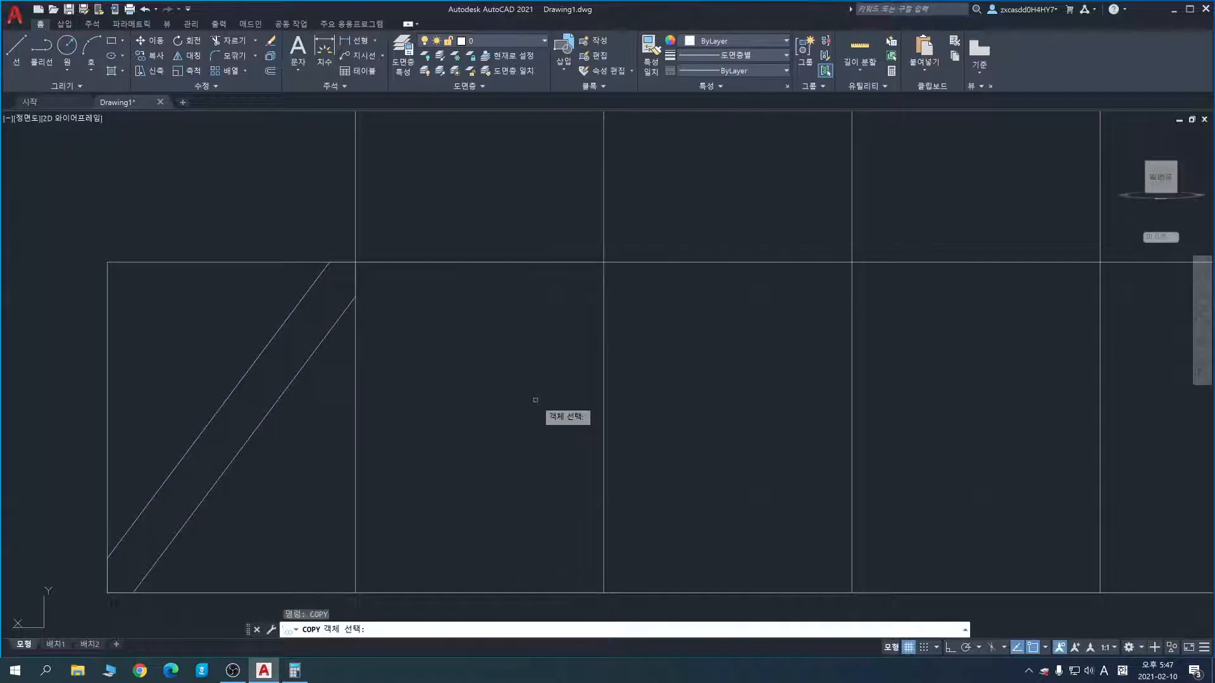
click(282, 395)
key(Return)
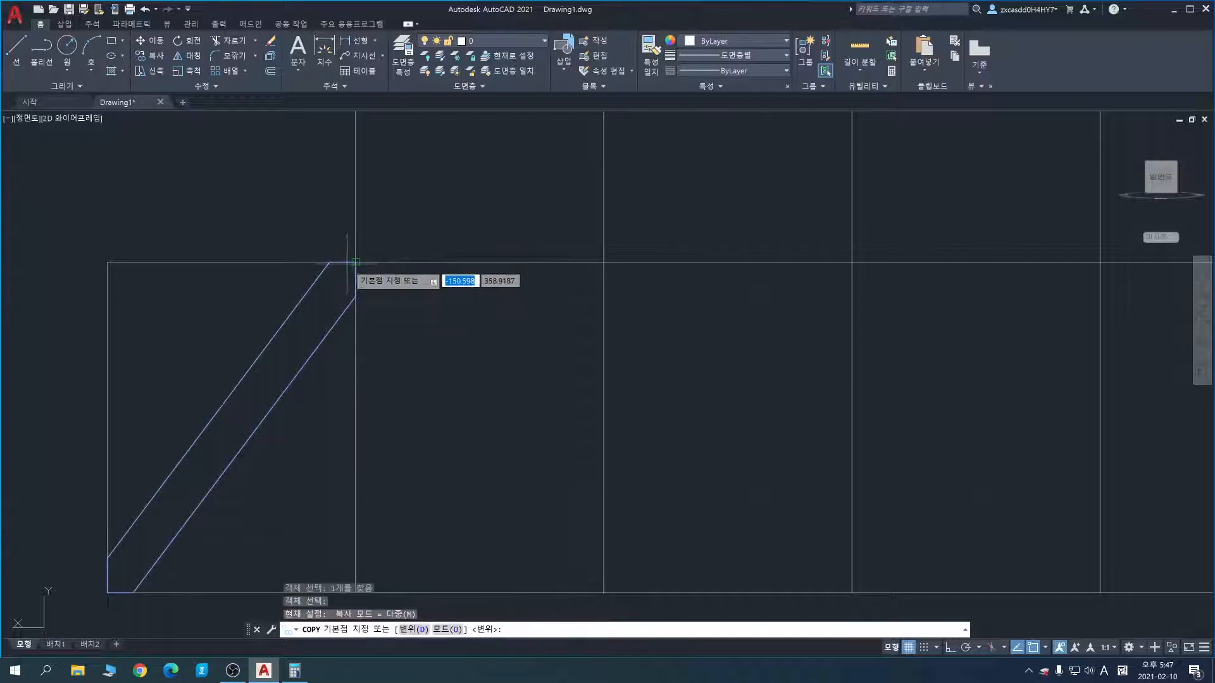
click(355, 262)
click(852, 262)
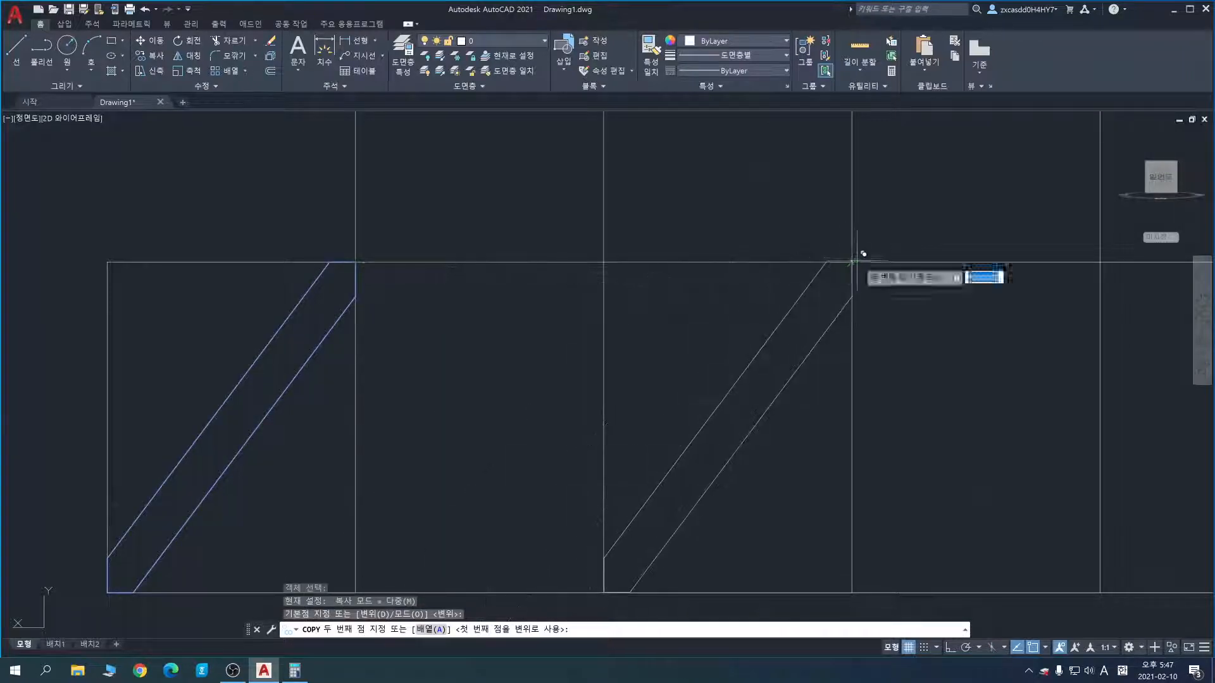
mouse_move(973, 295)
middle_down()
mouse_move(848, 312)
mouse_move(583, 306)
middle_up()
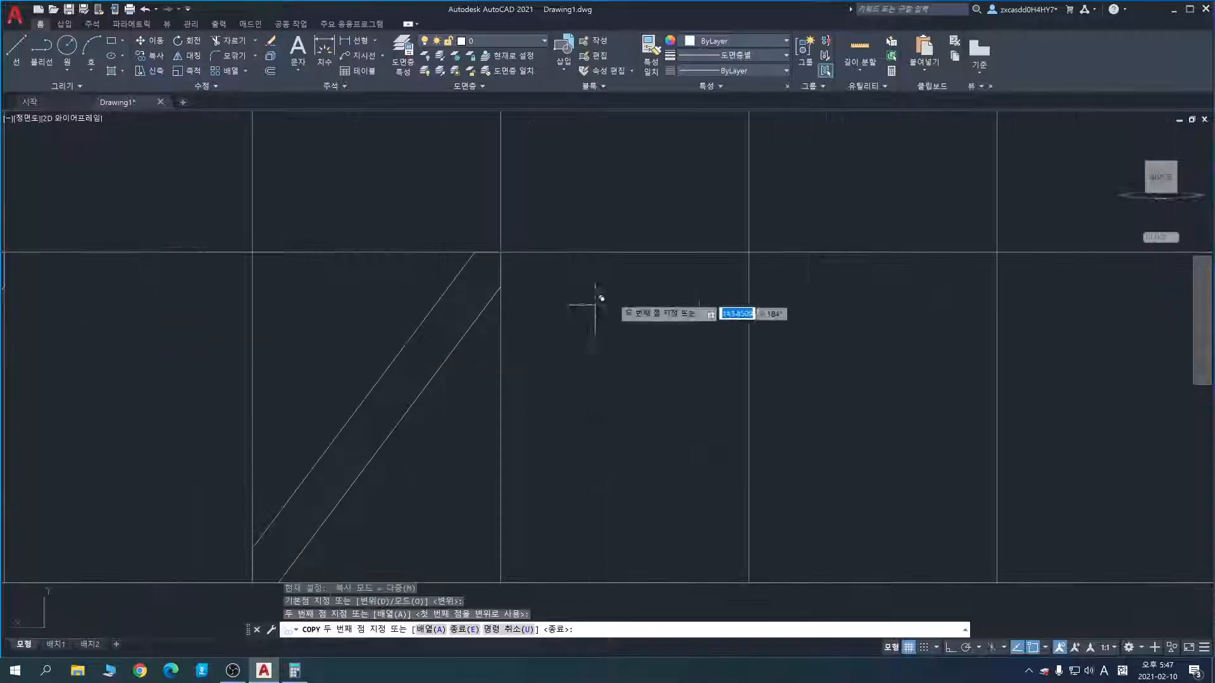
click(997, 253)
middle_drag(1057, 285, 434, 286)
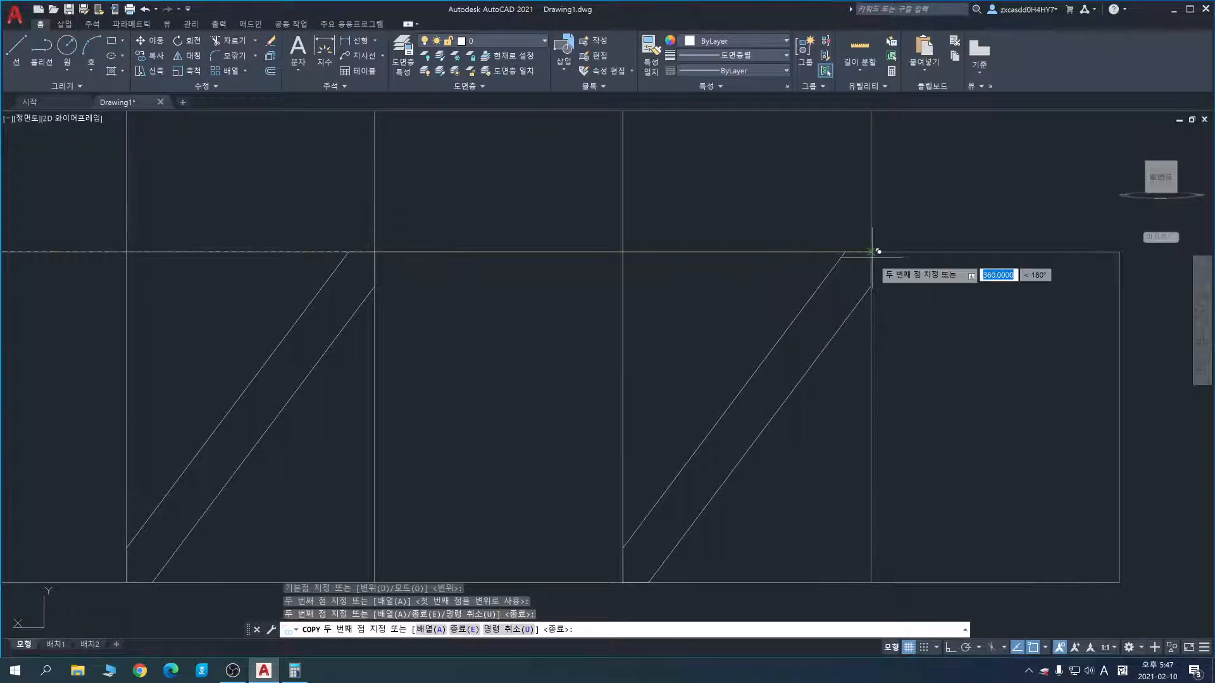
click(876, 247)
key(Escape)
Step: Draw a diagonal line across the second bay from its upper-left corner to its lower-right corner
middle_drag(214, 353, 529, 336)
middle_drag(194, 328, 504, 339)
middle_drag(251, 351, 643, 332)
scroll(574, 343, down, 2)
scroll(513, 349, up, 2)
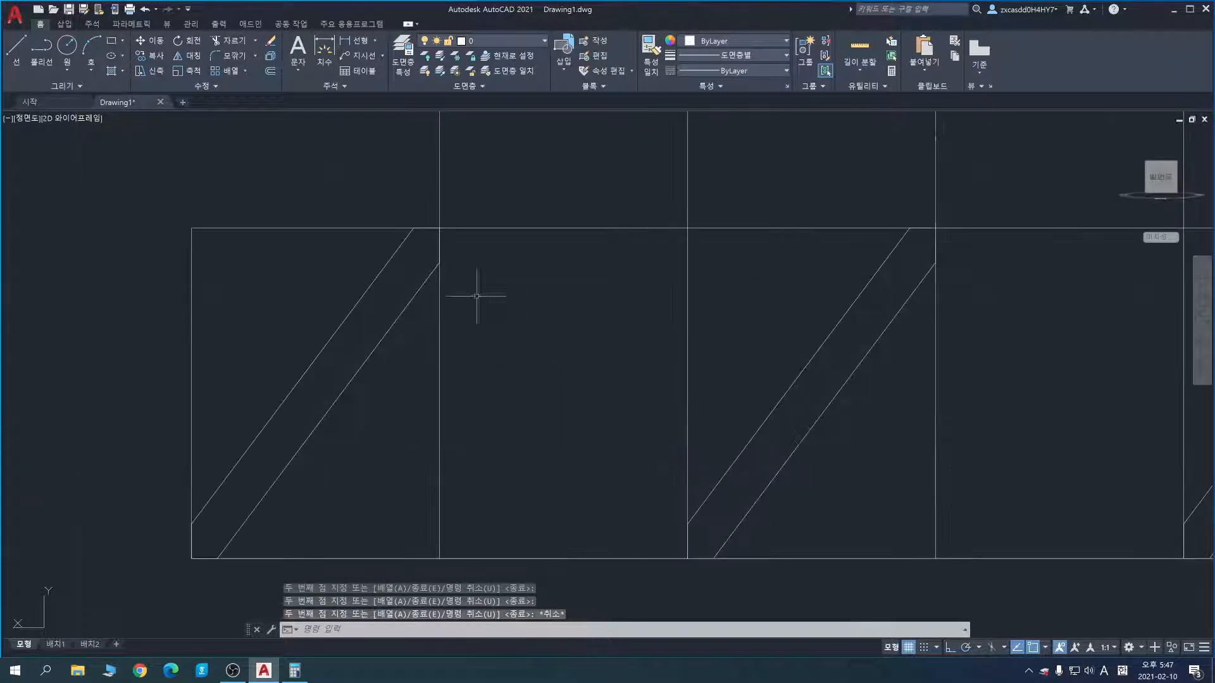
text(l)
key(Return)
click(439, 228)
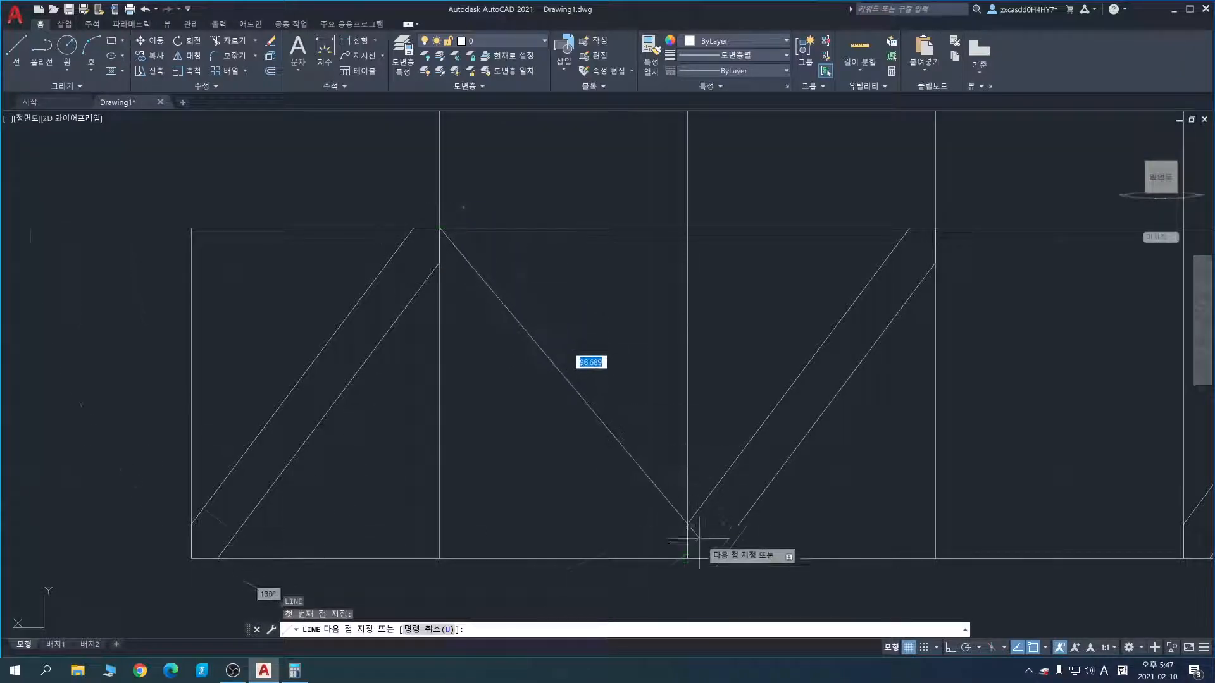
click(687, 558)
key(Escape)
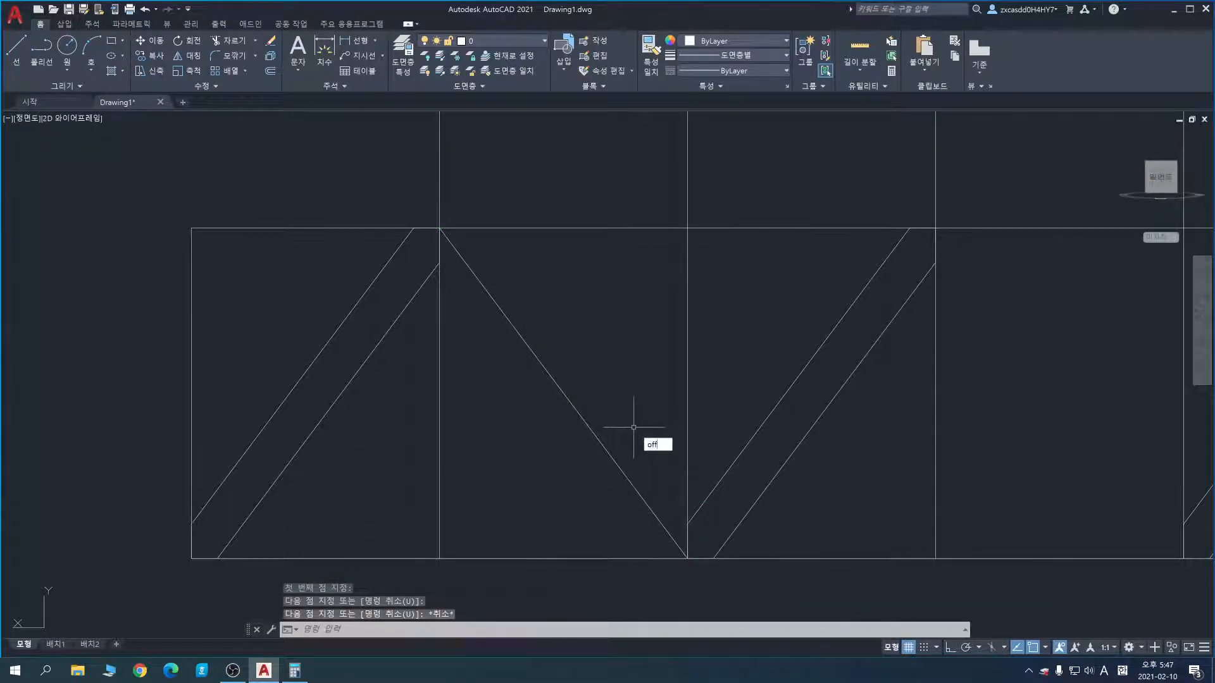
Step: Offset the second bay's diagonal line by 5 to both sides
key(Return)
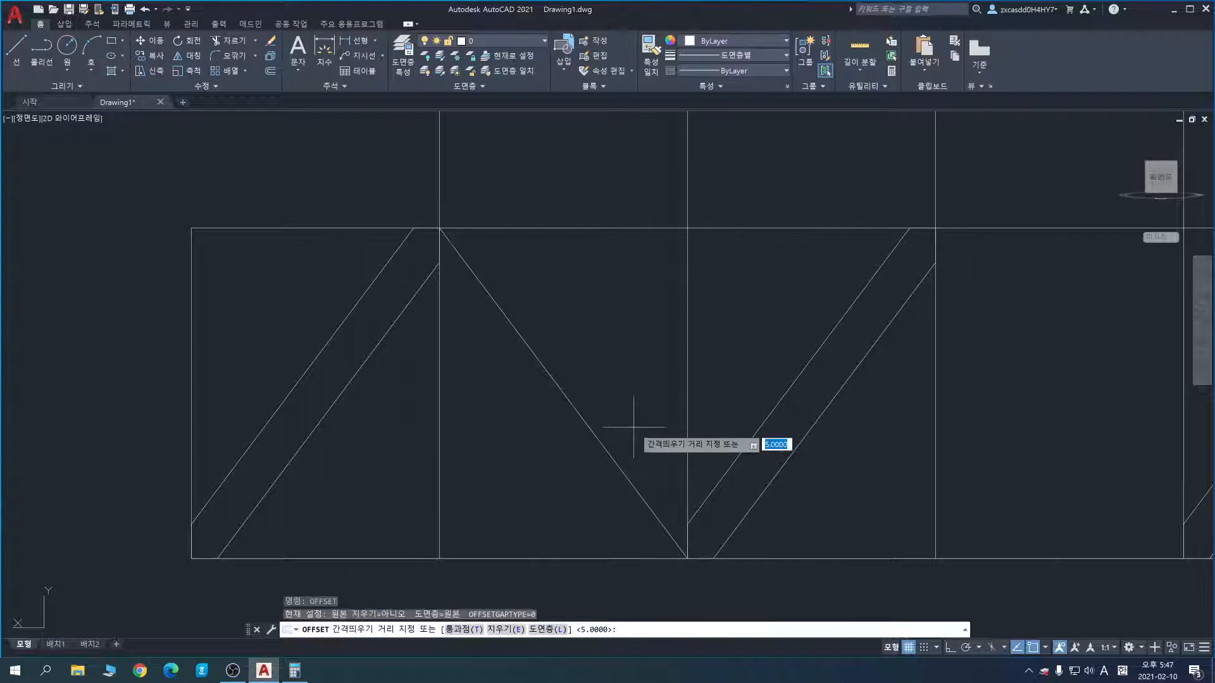
click(686, 558)
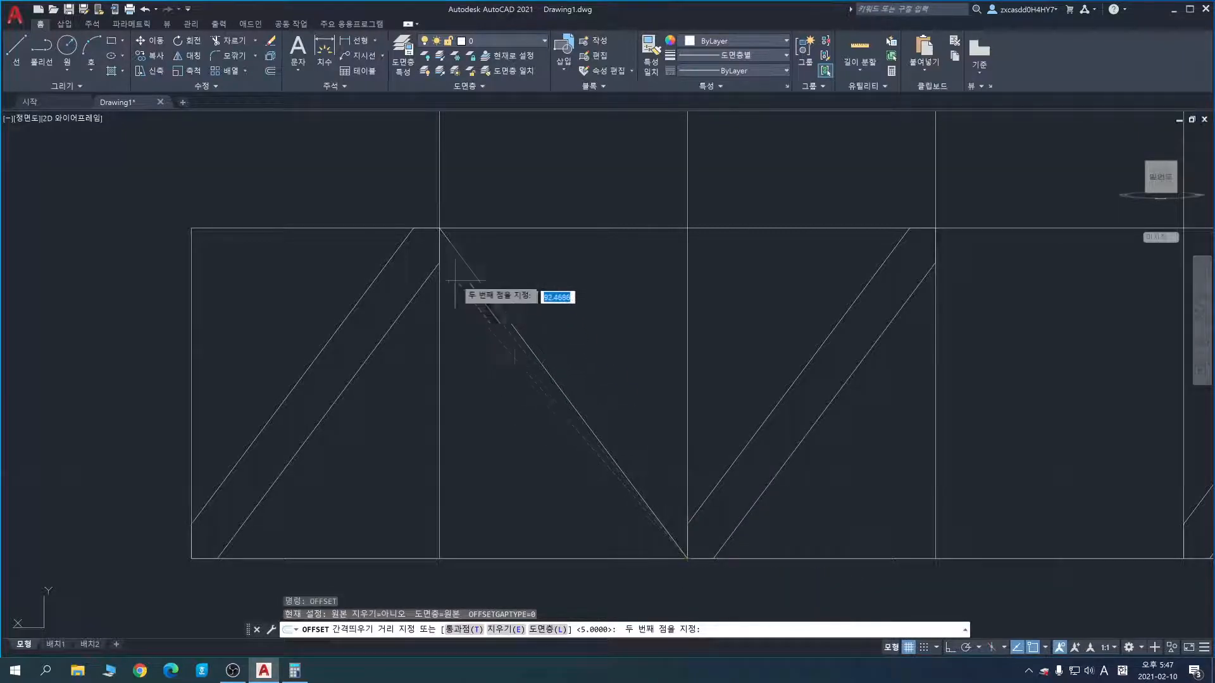
click(439, 229)
click(536, 354)
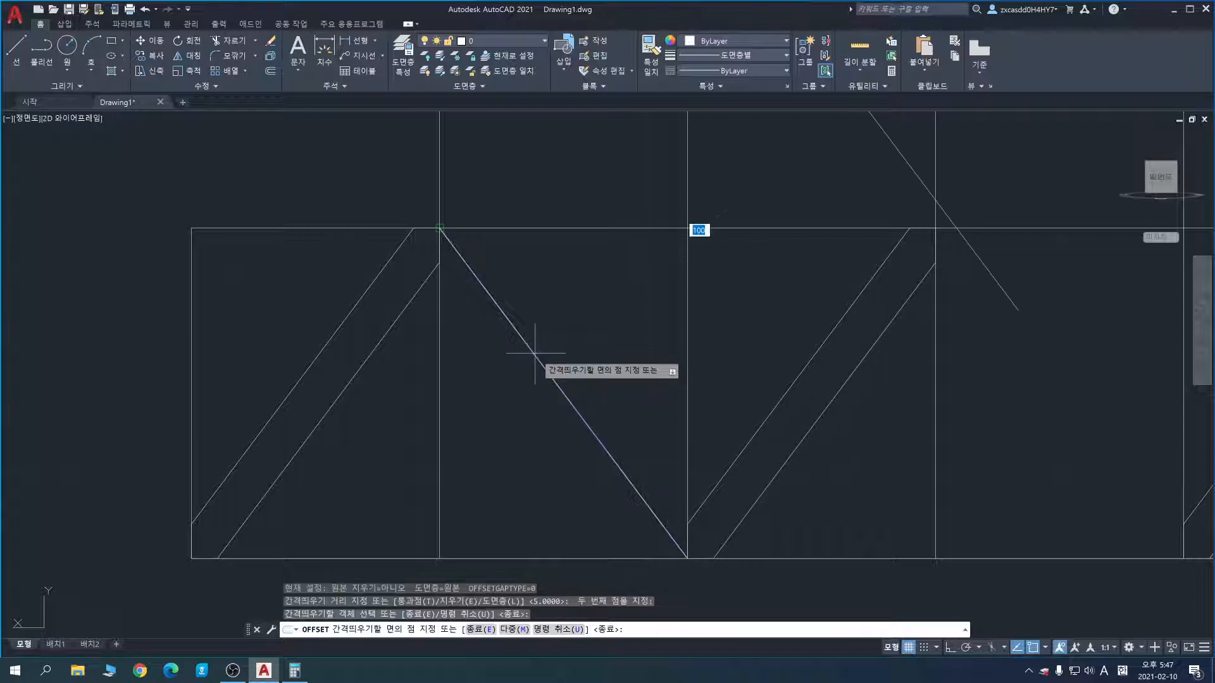
middle_drag(627, 336, 620, 344)
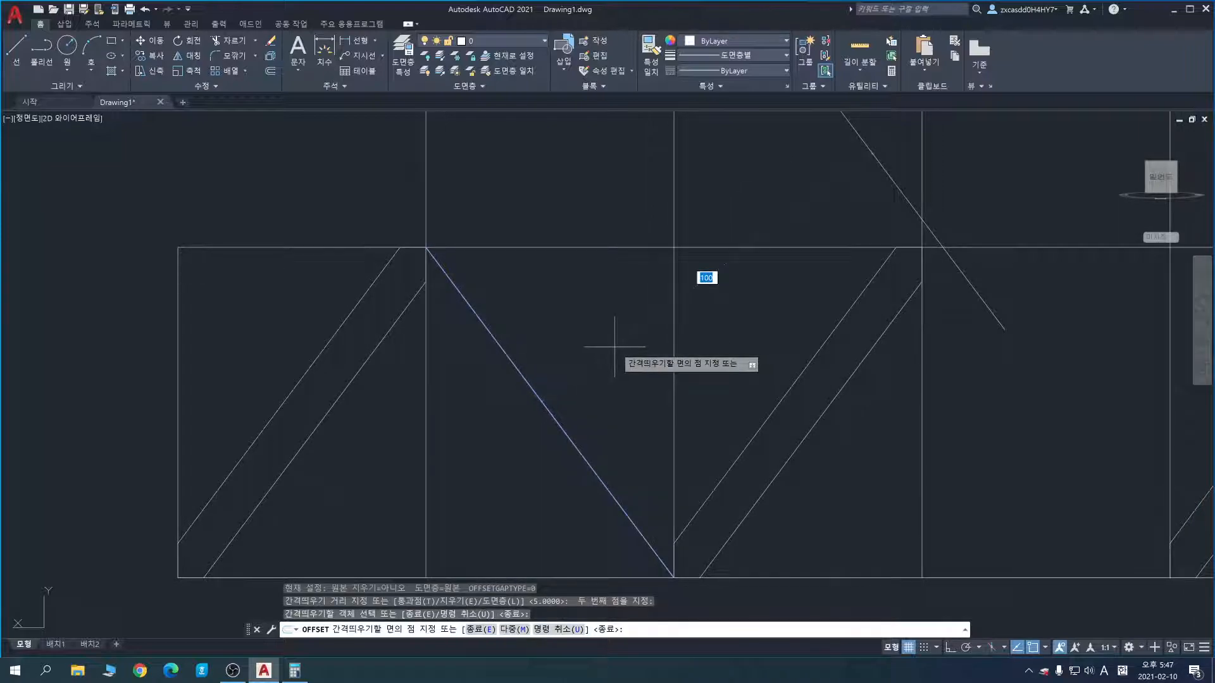
click(614, 347)
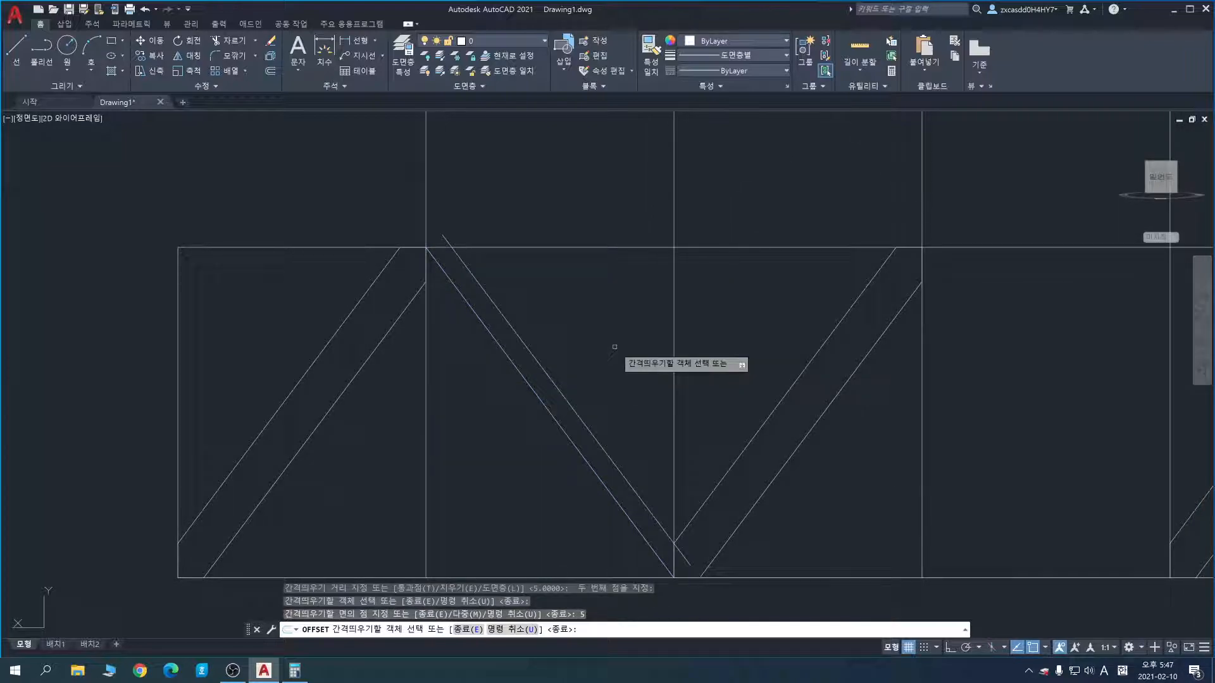
click(546, 408)
click(462, 465)
key(Escape)
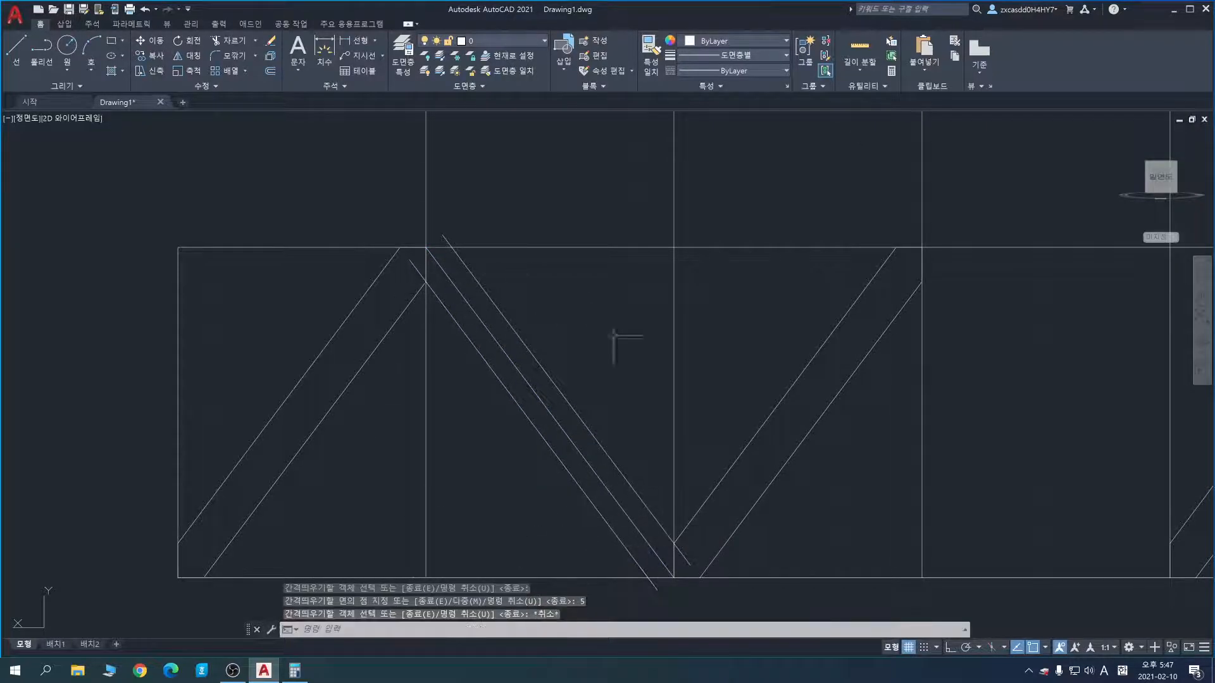
Step: Delete the second bay's centre diagonal and trim the overhanging ends of its two offset lines
click(611, 494)
key(Delete)
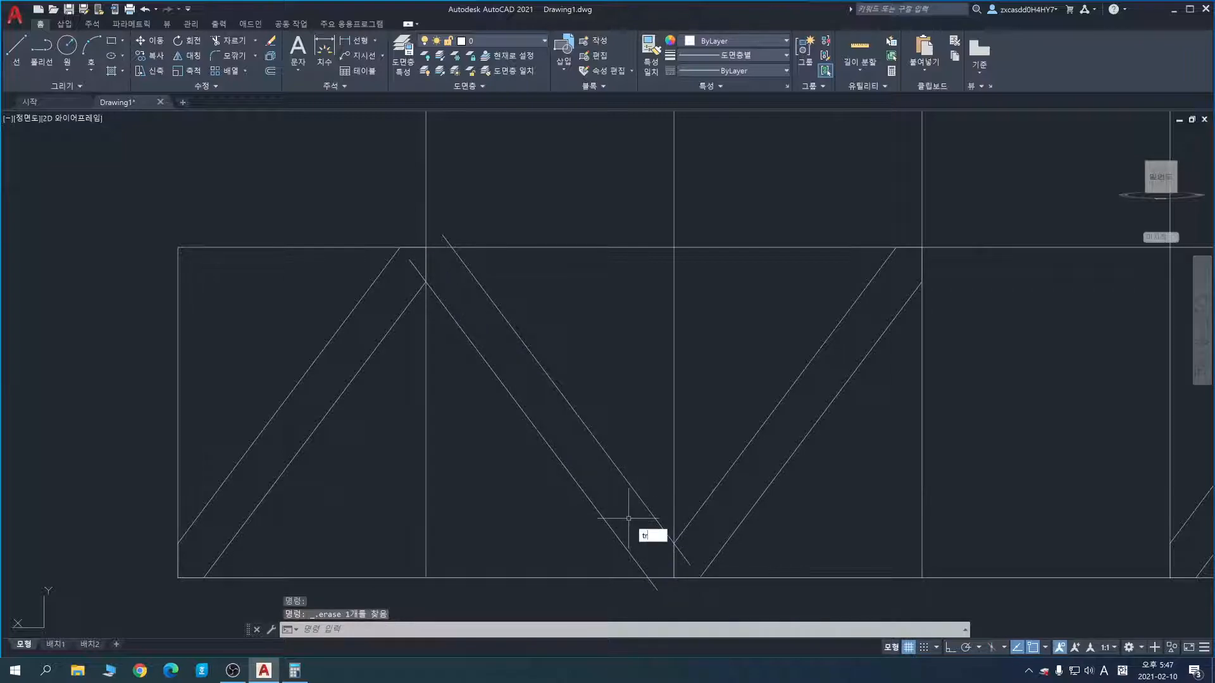
key(Return)
click(653, 585)
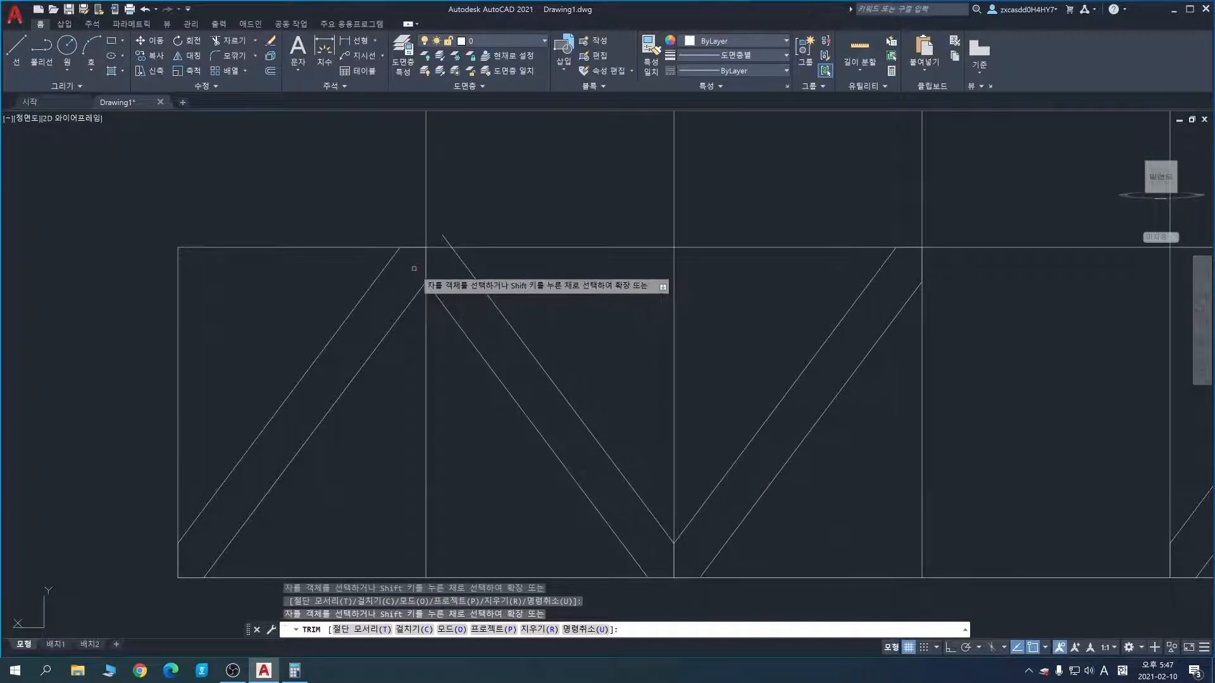
click(444, 234)
key(Escape)
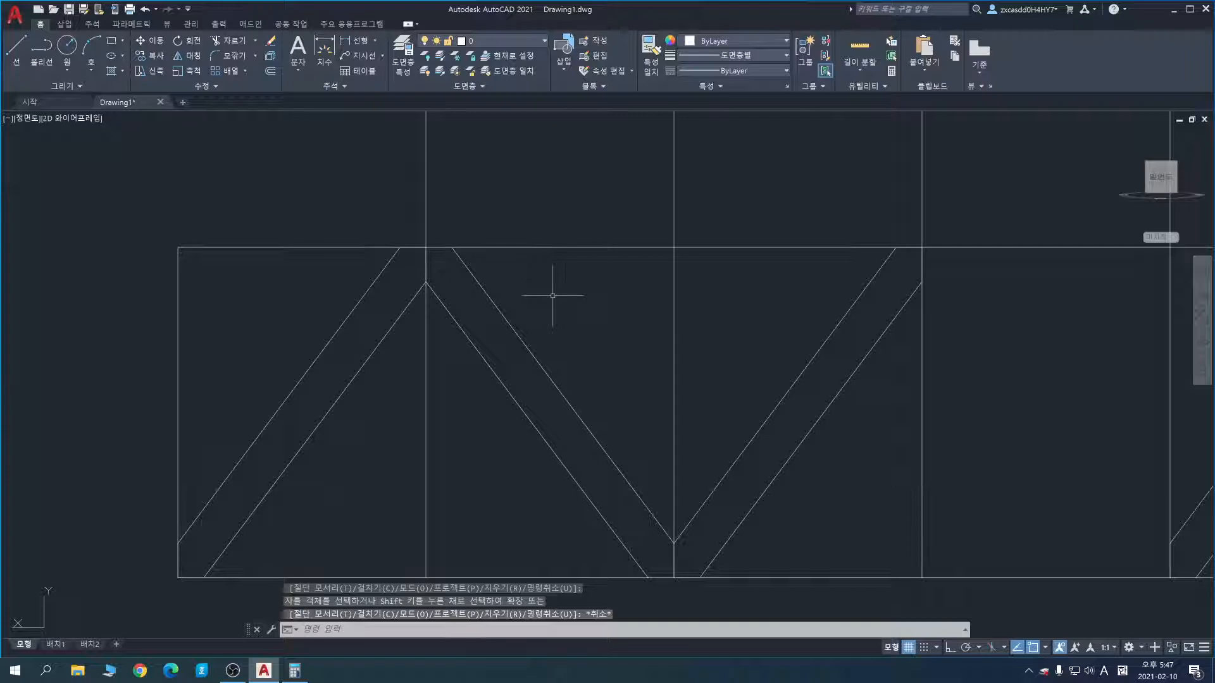
Step: Close the upper end of the second bay's brace with lines along the bay's top edge and left side
text(l)
key(Return)
click(426, 247)
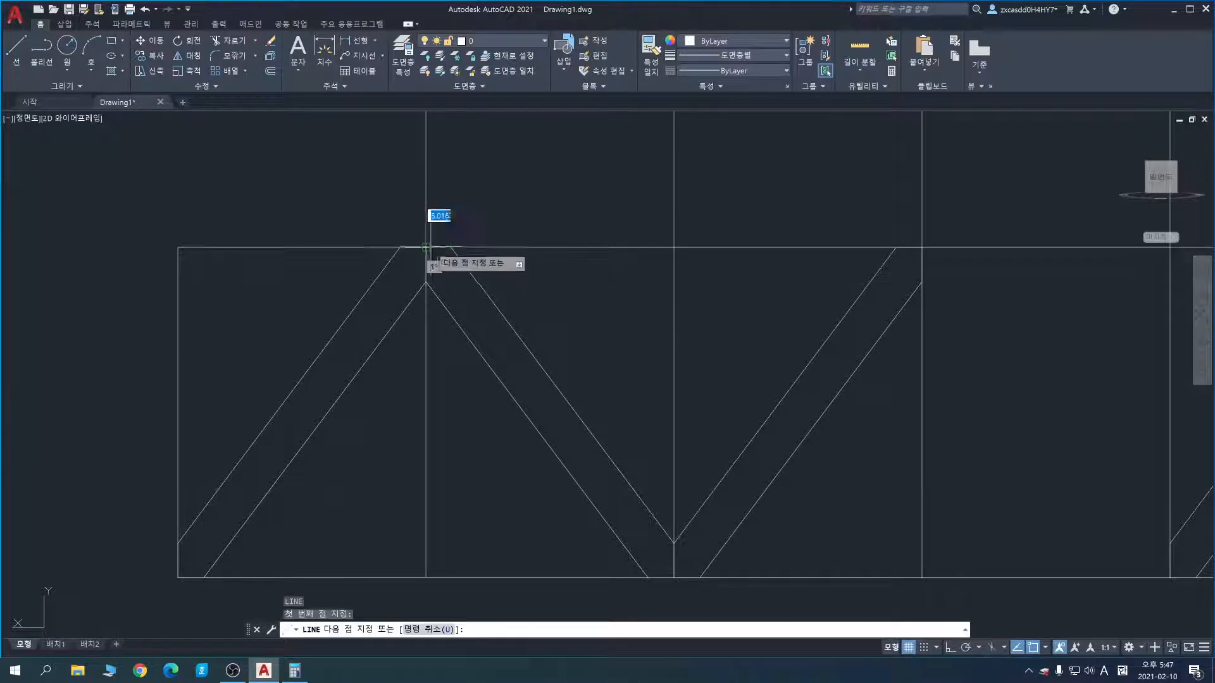
click(425, 248)
click(426, 282)
key(Escape)
Step: Close the lower end of the second bay's brace with lines down the bay's right side and along its bottom edge
text(l)
key(Return)
click(674, 543)
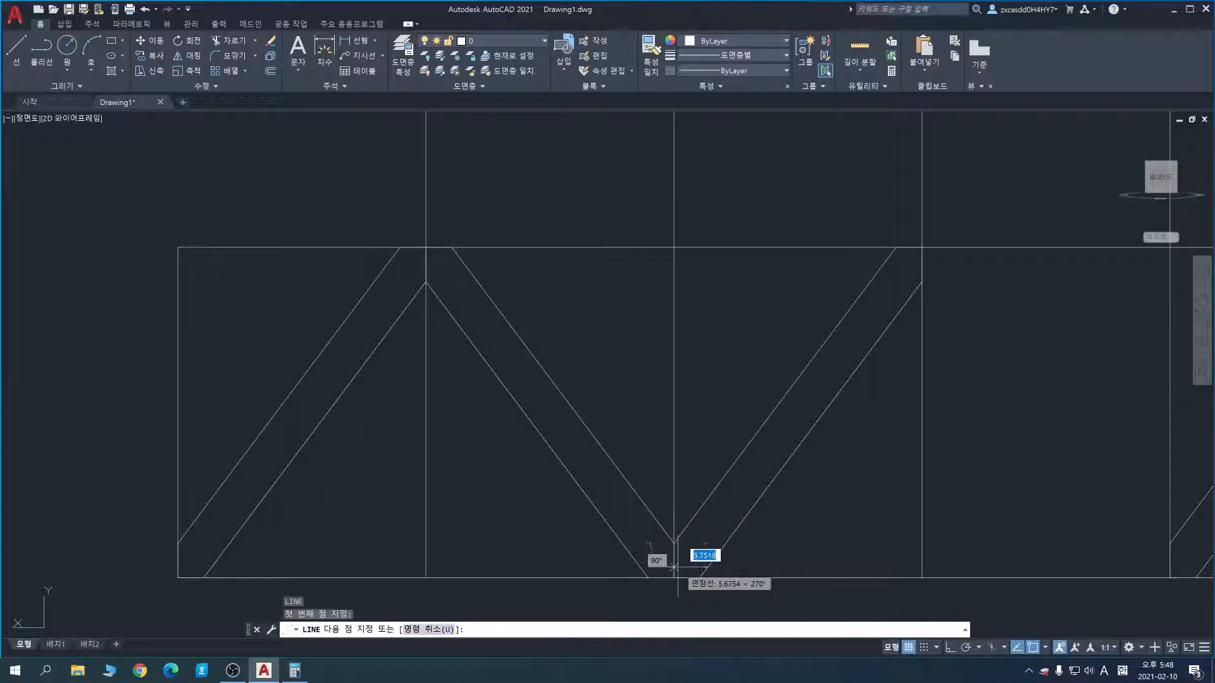
click(674, 578)
click(647, 577)
key(Escape)
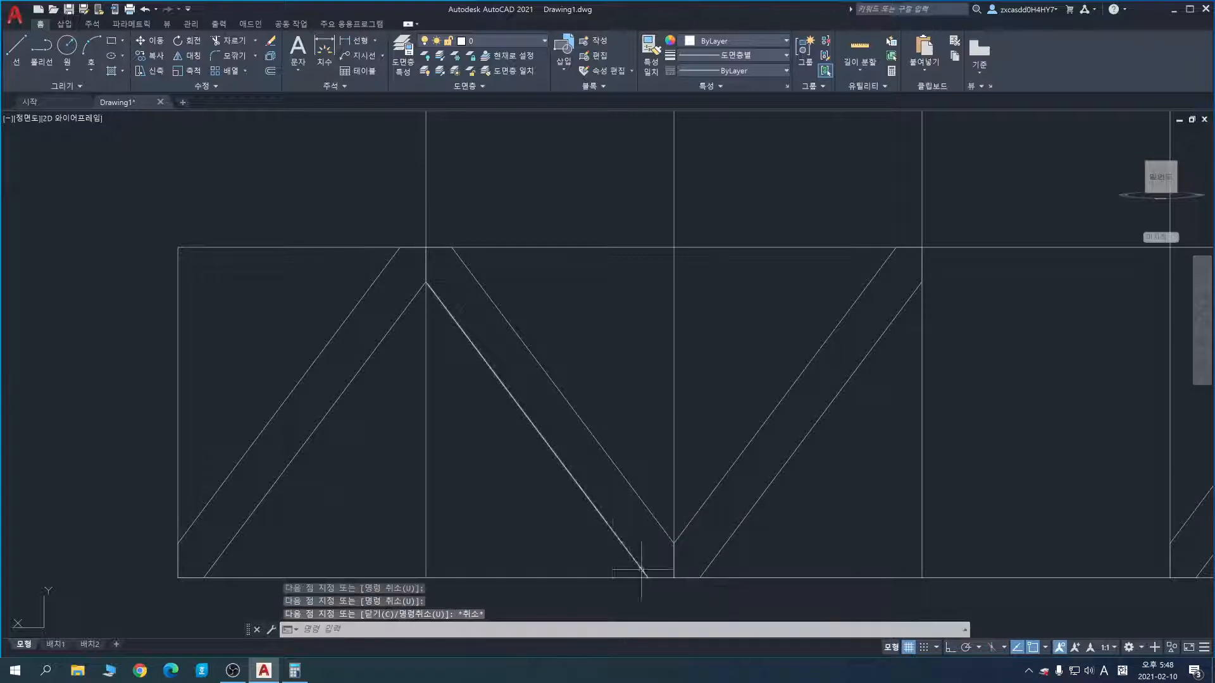
Step: Join the second bay's brace outline into one polyline, leaving the bay's bottom edge line out of the selection
click(419, 226)
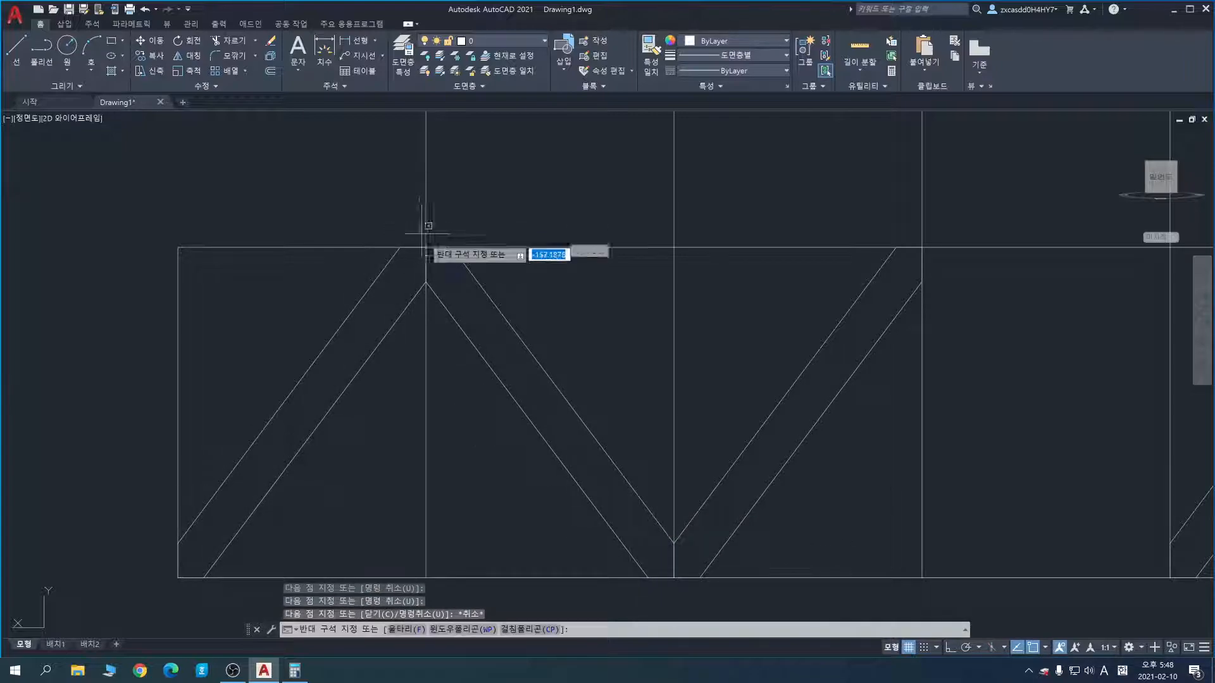
click(681, 600)
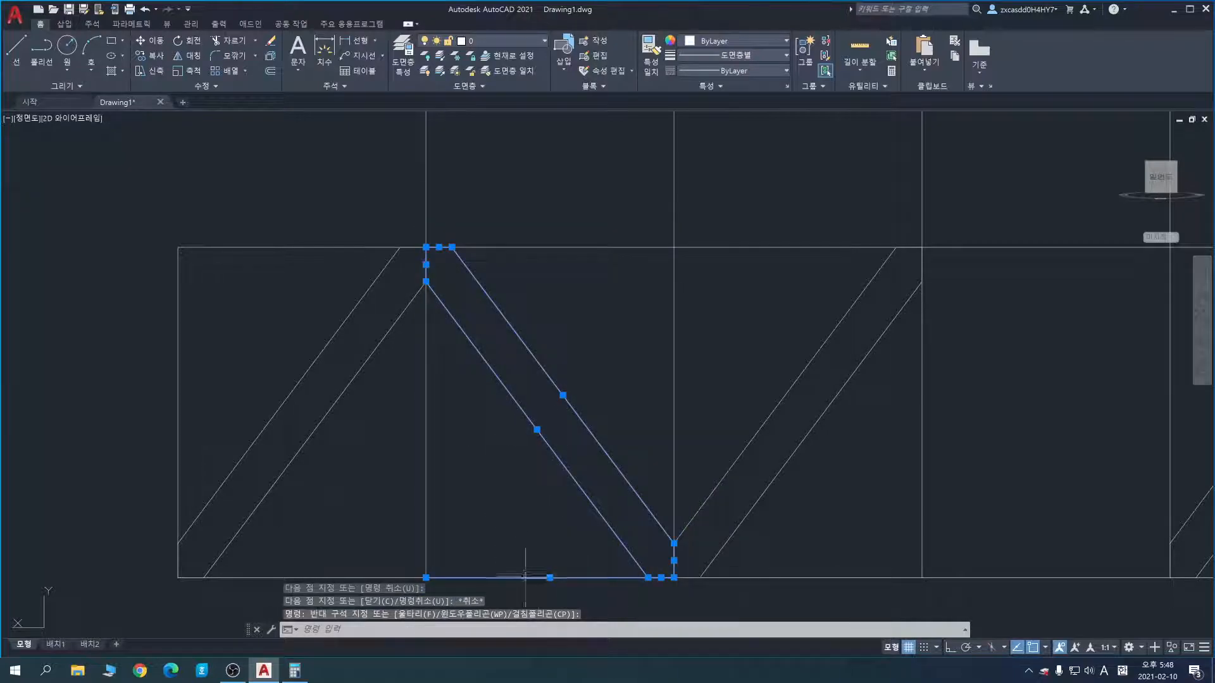
shift+click(581, 577)
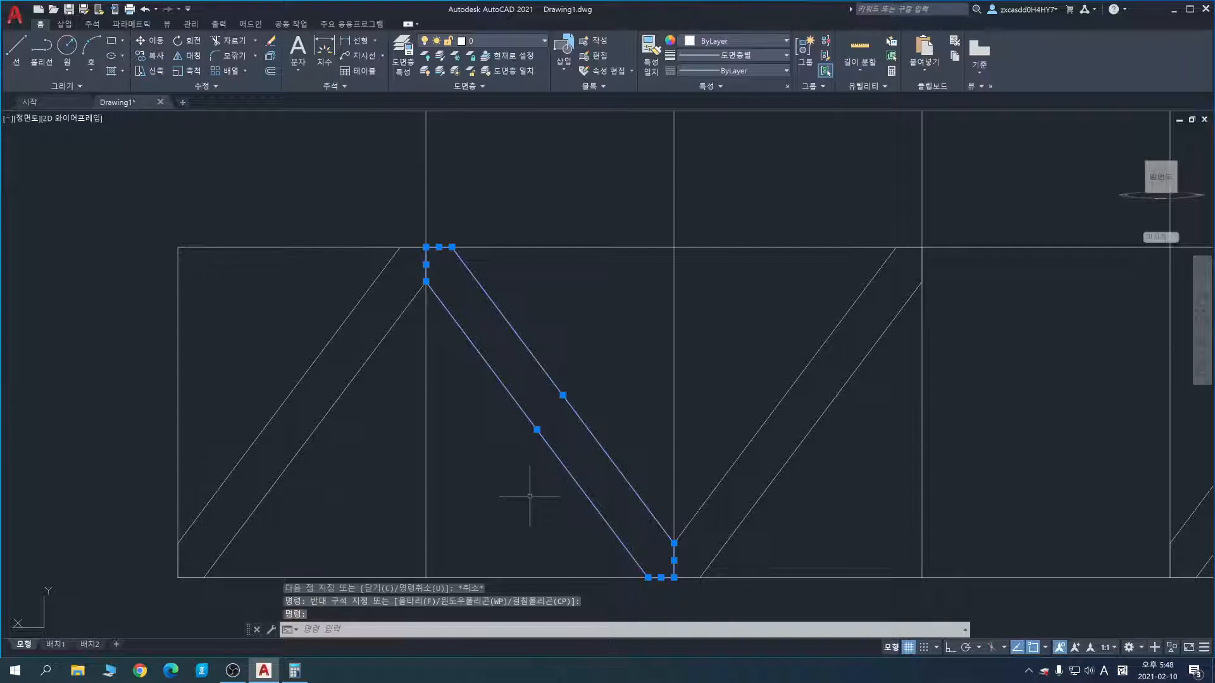
key(Return)
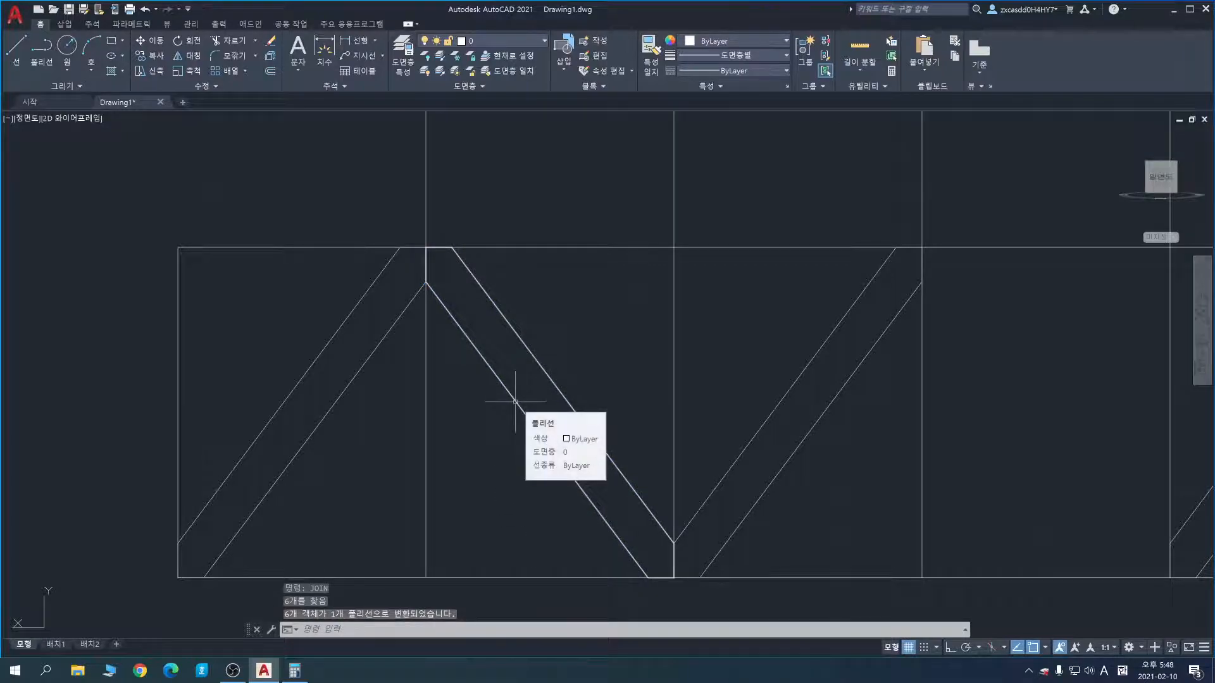
Step: Copy the second bay's brace polyline into the fourth, sixth and eighth bays, placing each at the bay's upper-left corner
text(copy)
key(Return)
click(572, 349)
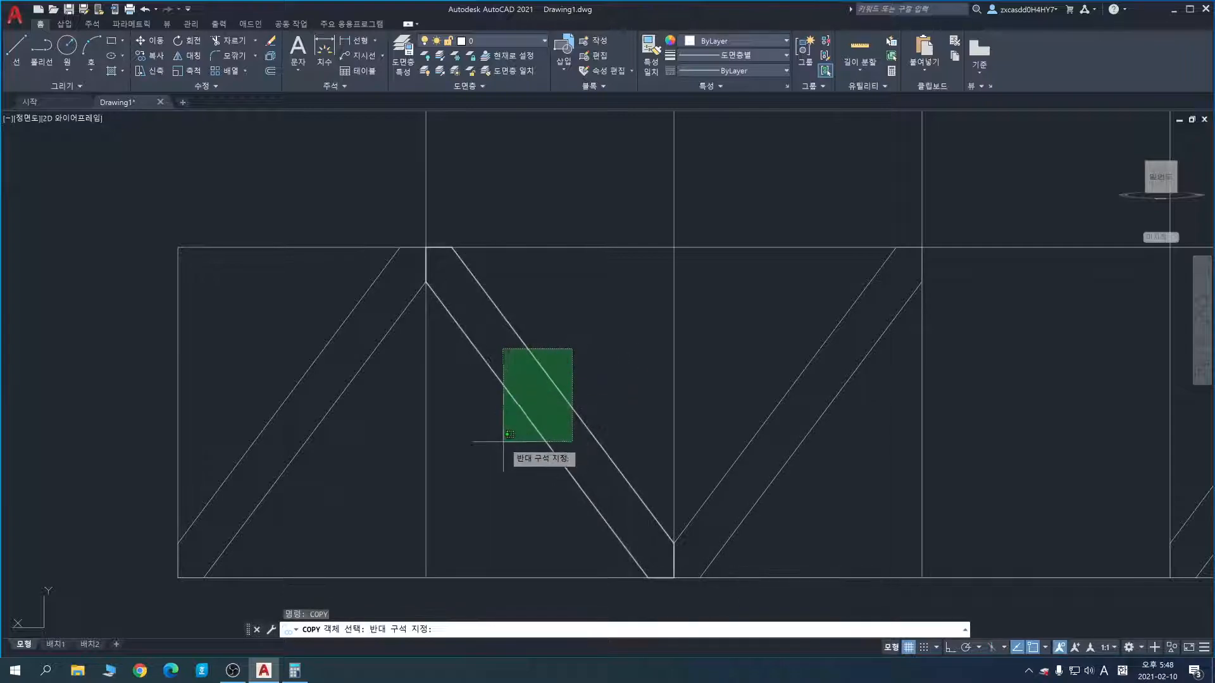
click(505, 440)
key(Return)
click(452, 248)
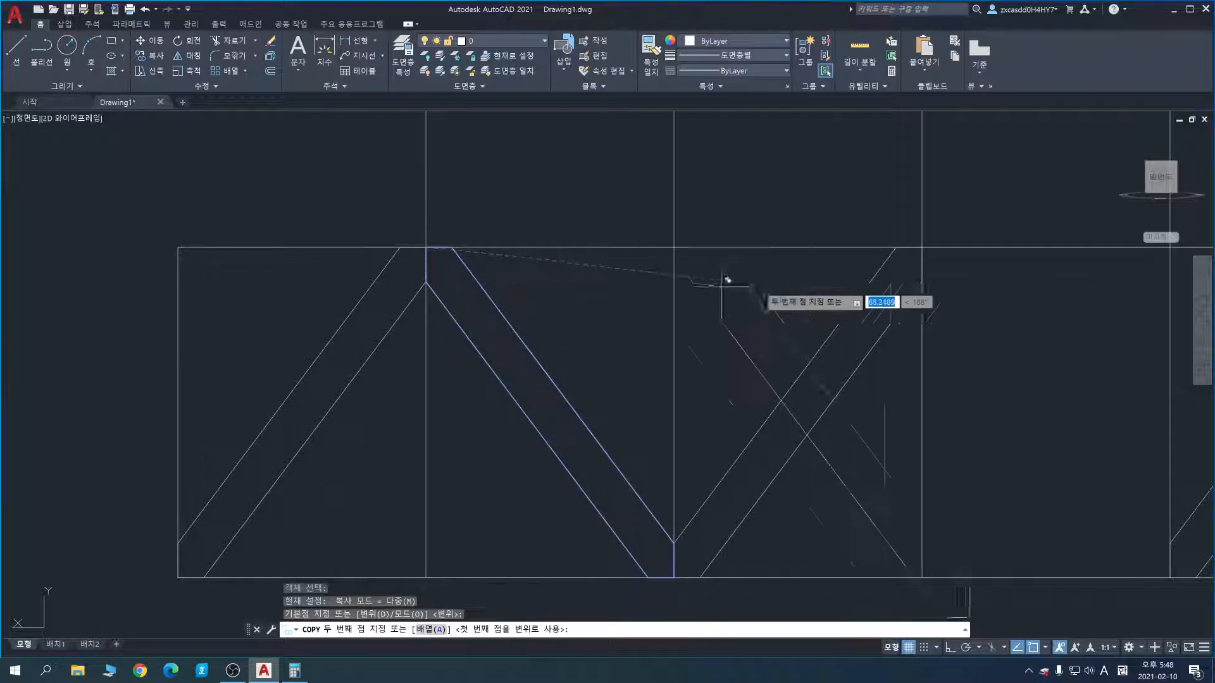
middle_drag(726, 278, 520, 263)
click(650, 244)
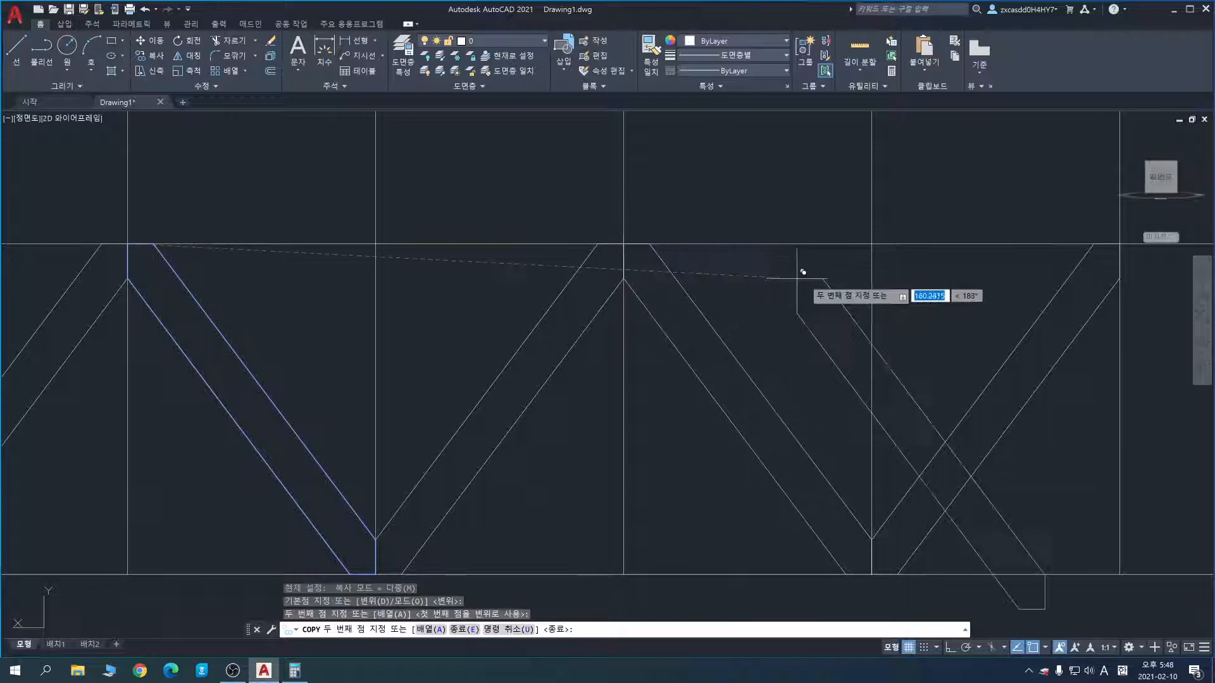
middle_drag(848, 277, 352, 283)
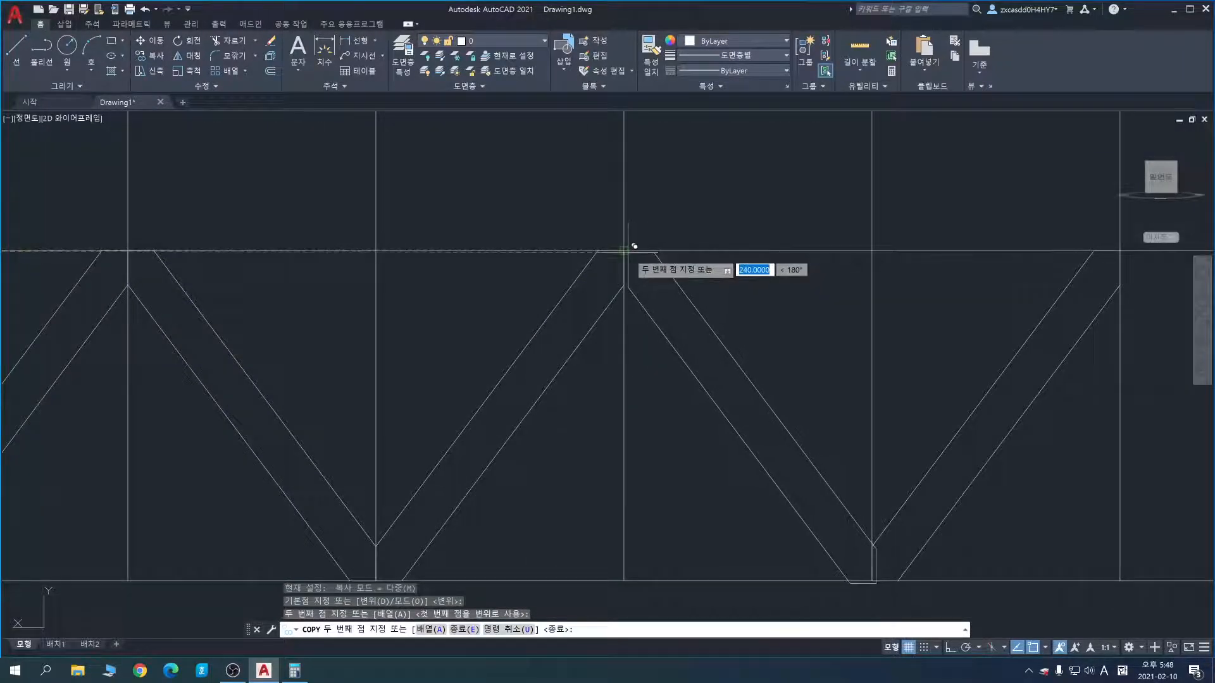
middle_drag(730, 284, 653, 283)
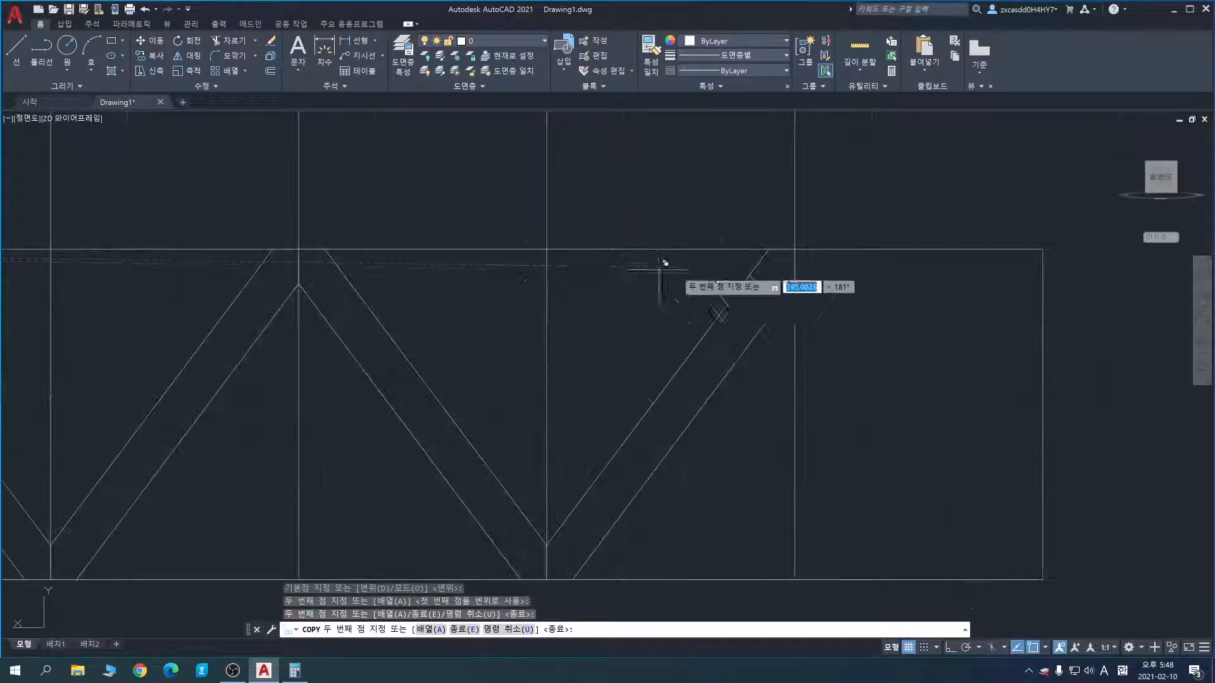
click(801, 242)
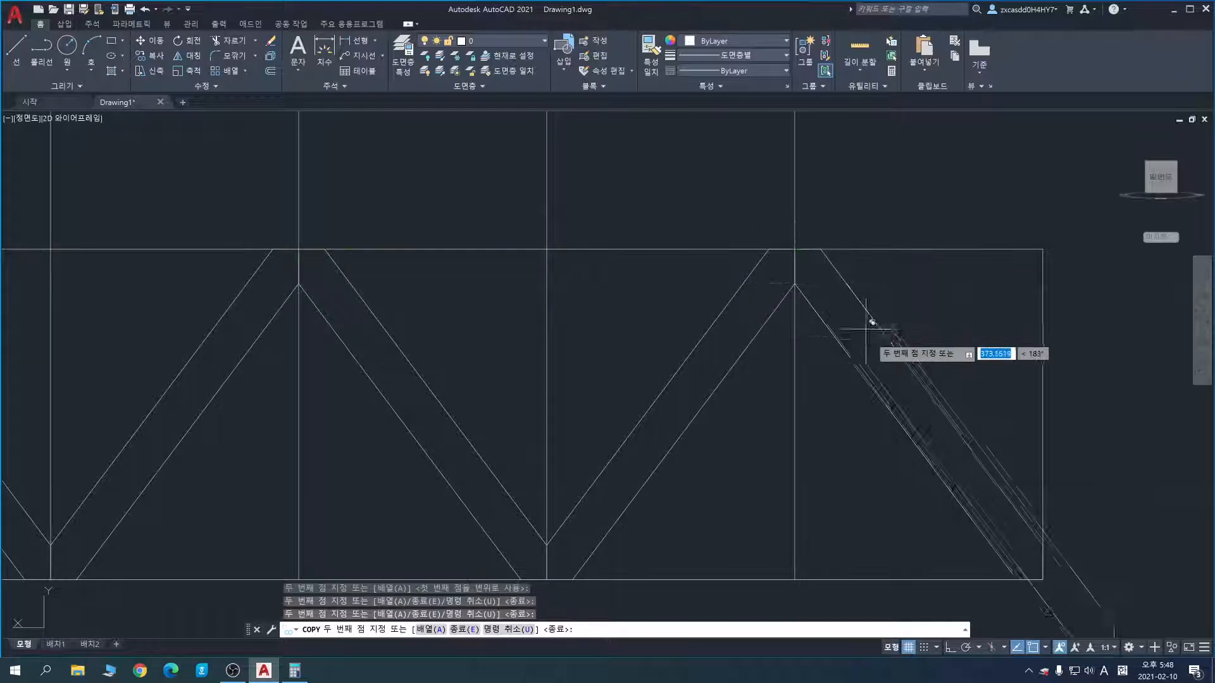
Step: Delete the vertical bay division lines and the top edge and left side of the truss outline
key(Escape)
scroll(833, 395, down, 6)
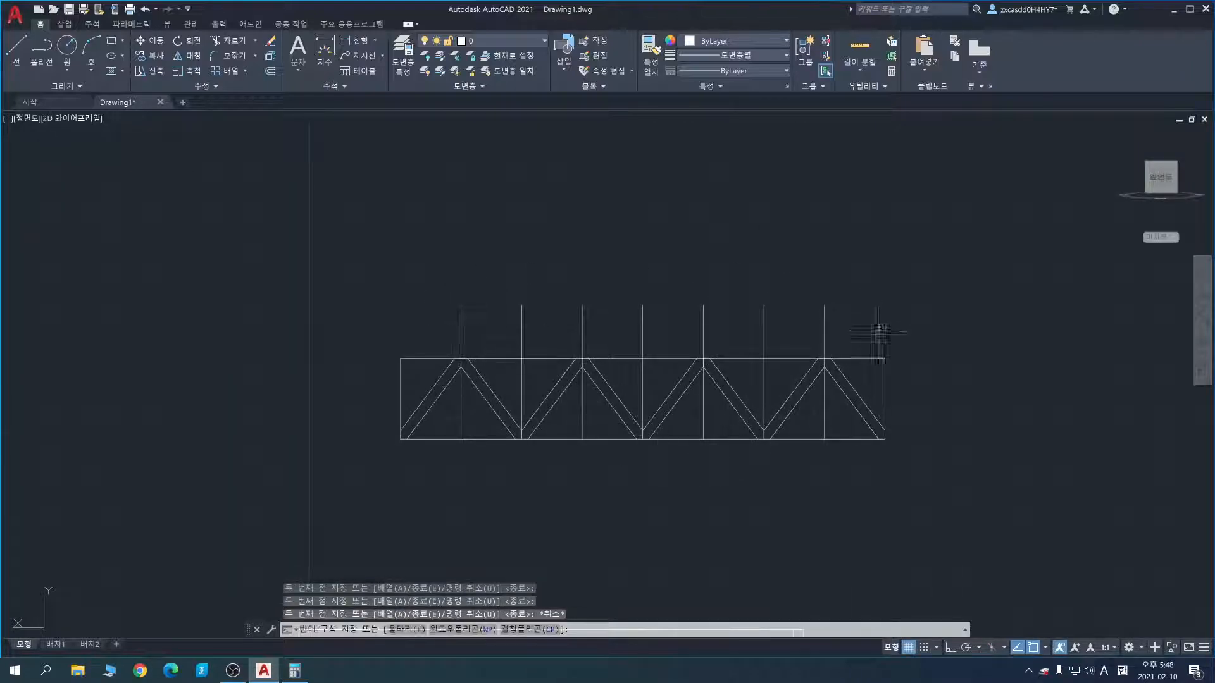
click(443, 308)
key(Delete)
click(424, 367)
click(373, 342)
key(Delete)
Step: Delete the truss outline's long bottom edge line and its right side line
click(477, 430)
click(468, 467)
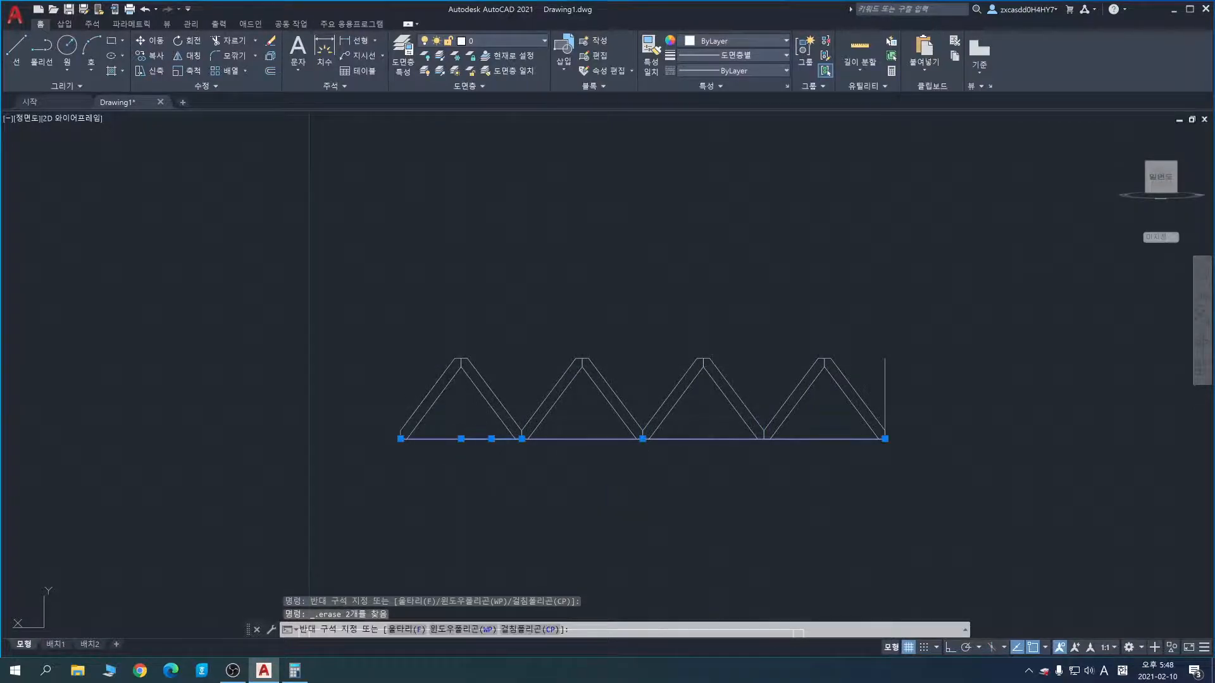
key(Delete)
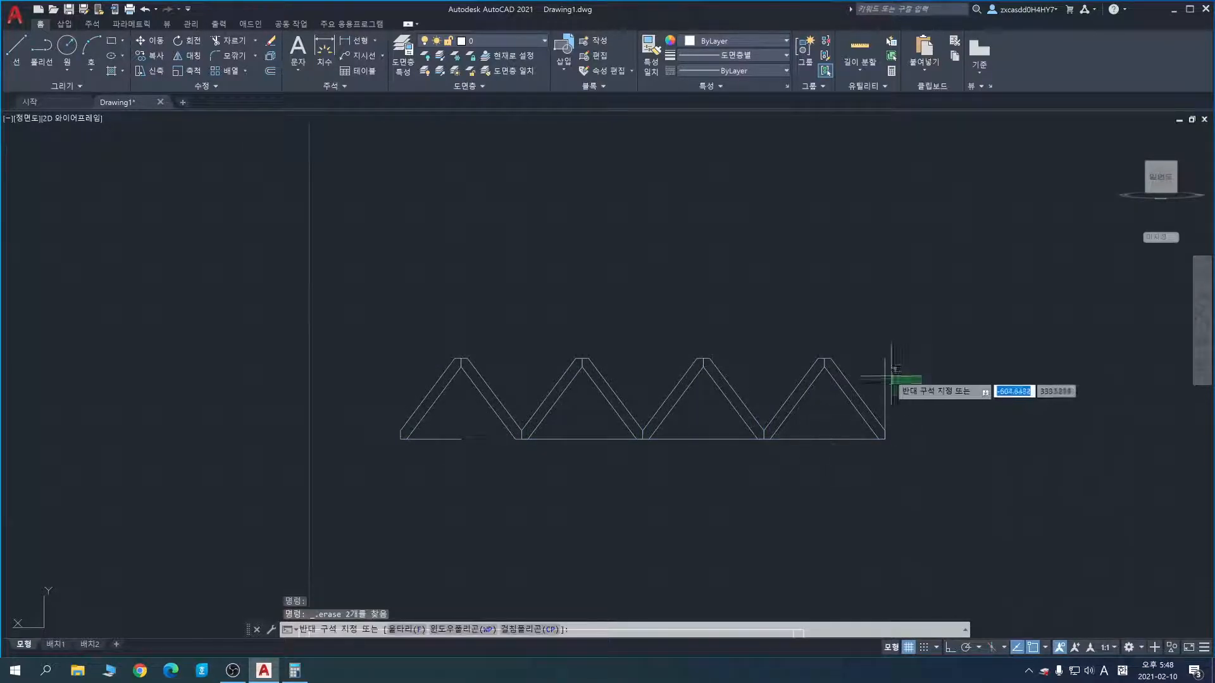
click(894, 412)
click(815, 431)
key(Delete)
Step: Delete the leftover bottom edge segments between the feet of the remaining braces
click(705, 457)
click(695, 426)
key(Delete)
click(601, 465)
click(597, 436)
key(Delete)
click(464, 460)
click(453, 431)
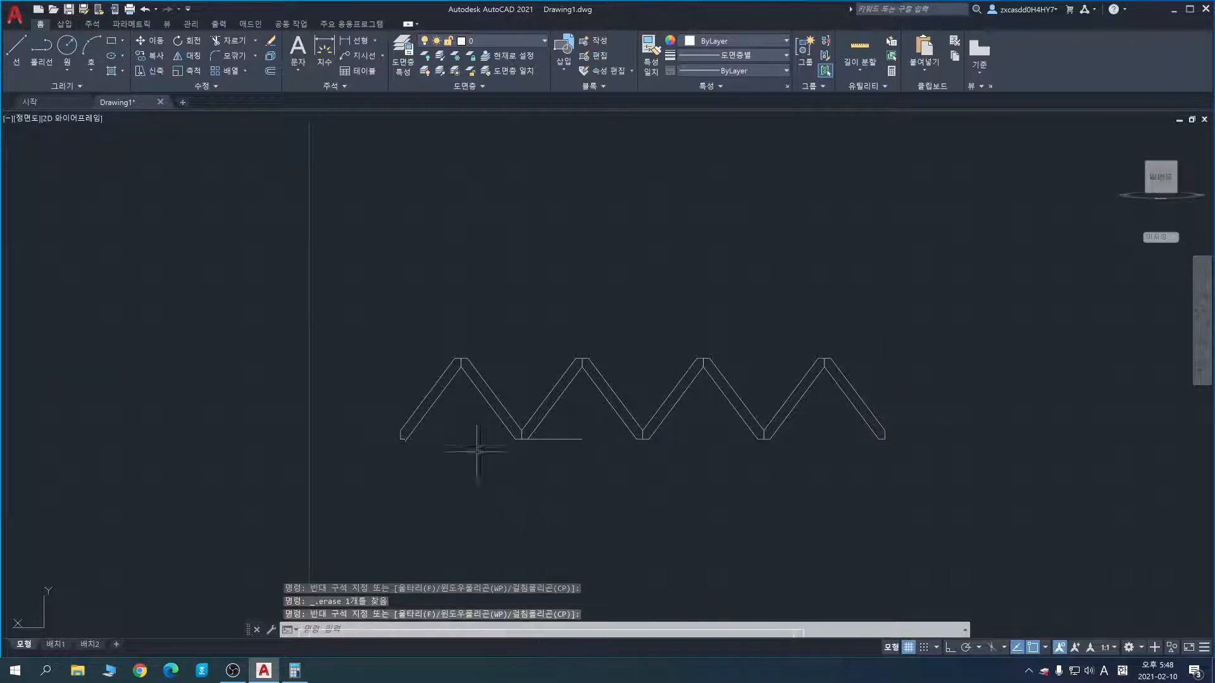
key(Delete)
Step: Move the whole row of braces by its lower-left corner into the front of the 3D box frame, at the lower-left post corner
middle_drag(658, 483, 588, 426)
mouse_move(715, 456)
middle_down()
mouse_move(689, 364)
mouse_move(713, 361)
mouse_move(700, 370)
middle_up()
middle_drag(397, 514, 487, 453)
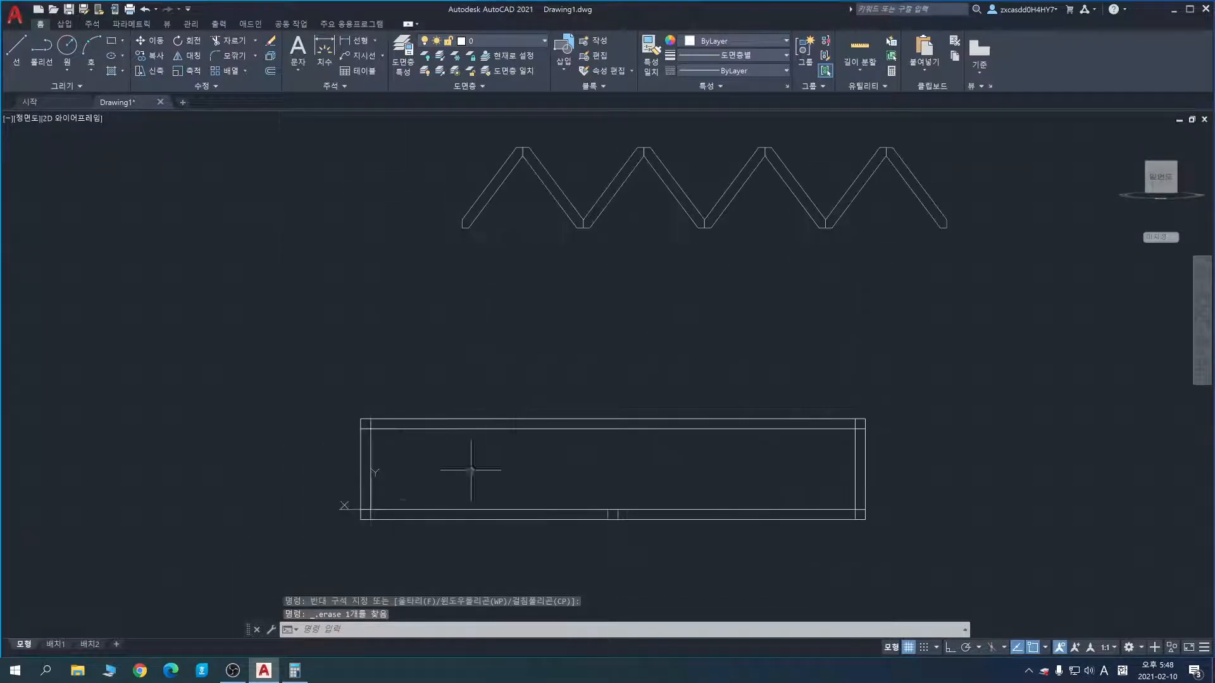
mouse_move(641, 323)
middle_down()
mouse_move(559, 385)
mouse_move(577, 413)
middle_up()
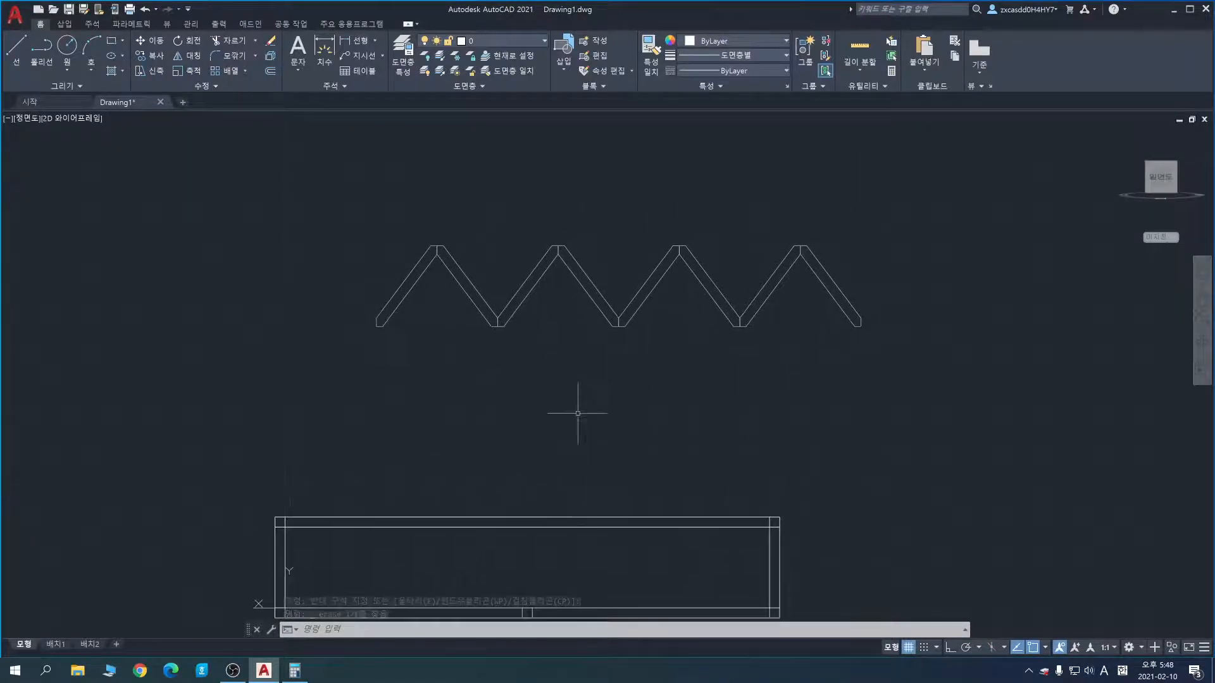
text(M)
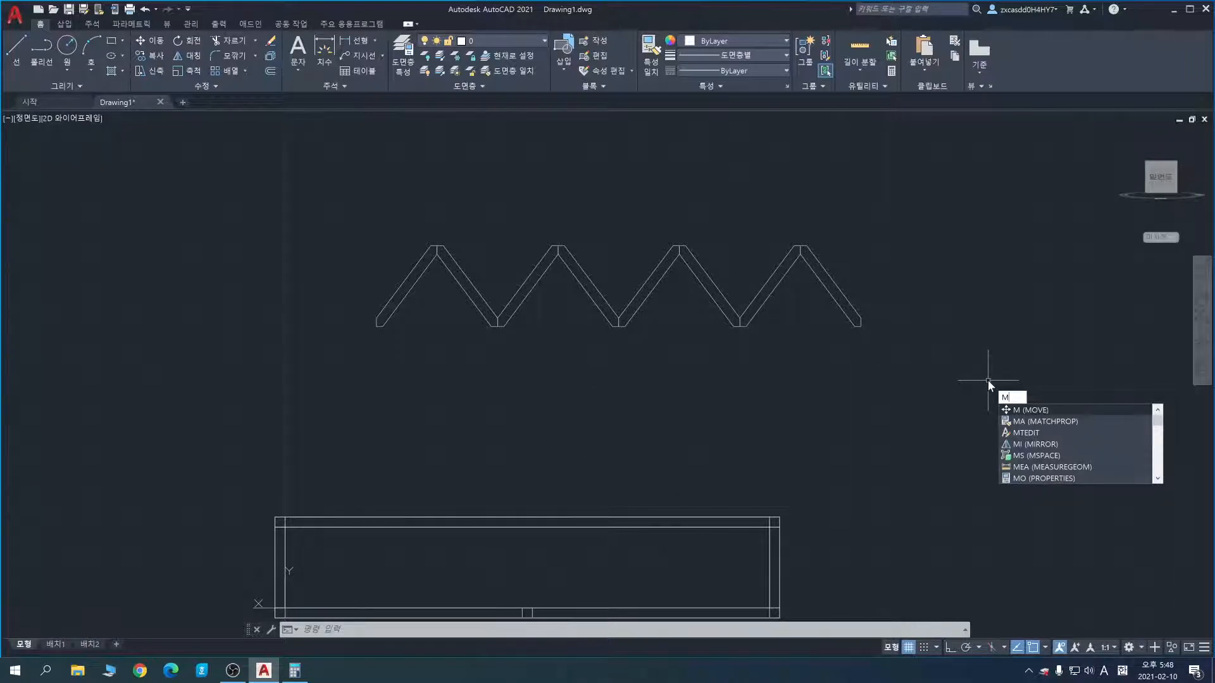
key(Escape)
text(M)
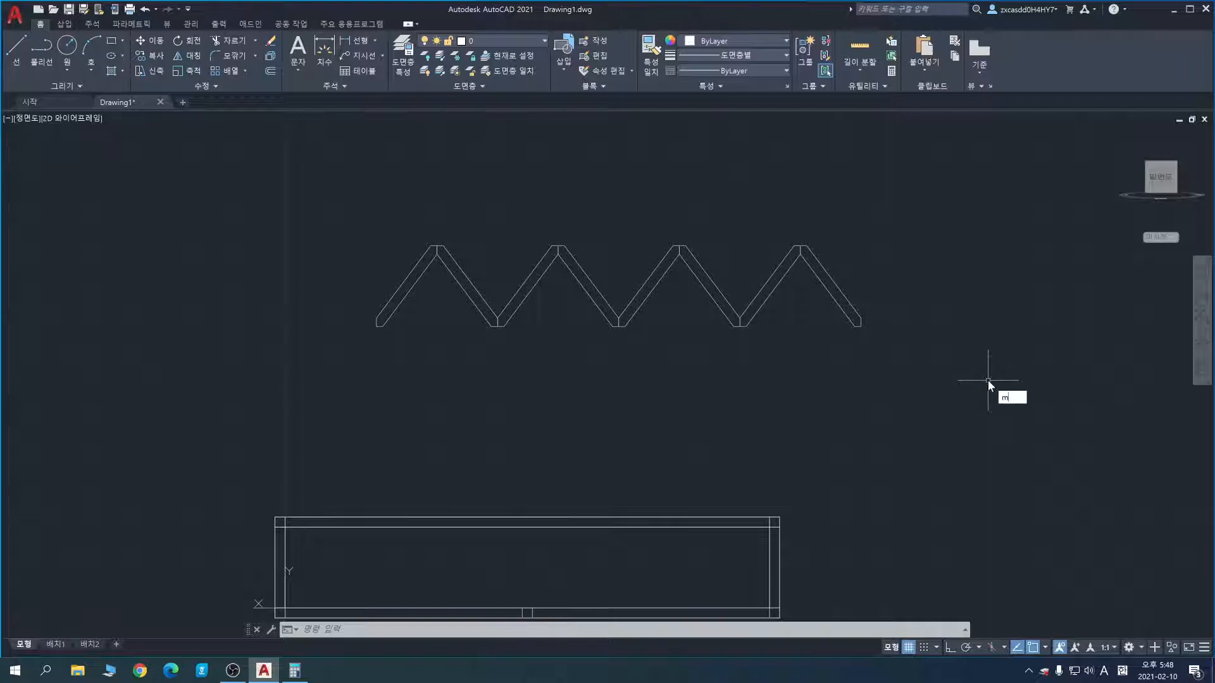
key(Return)
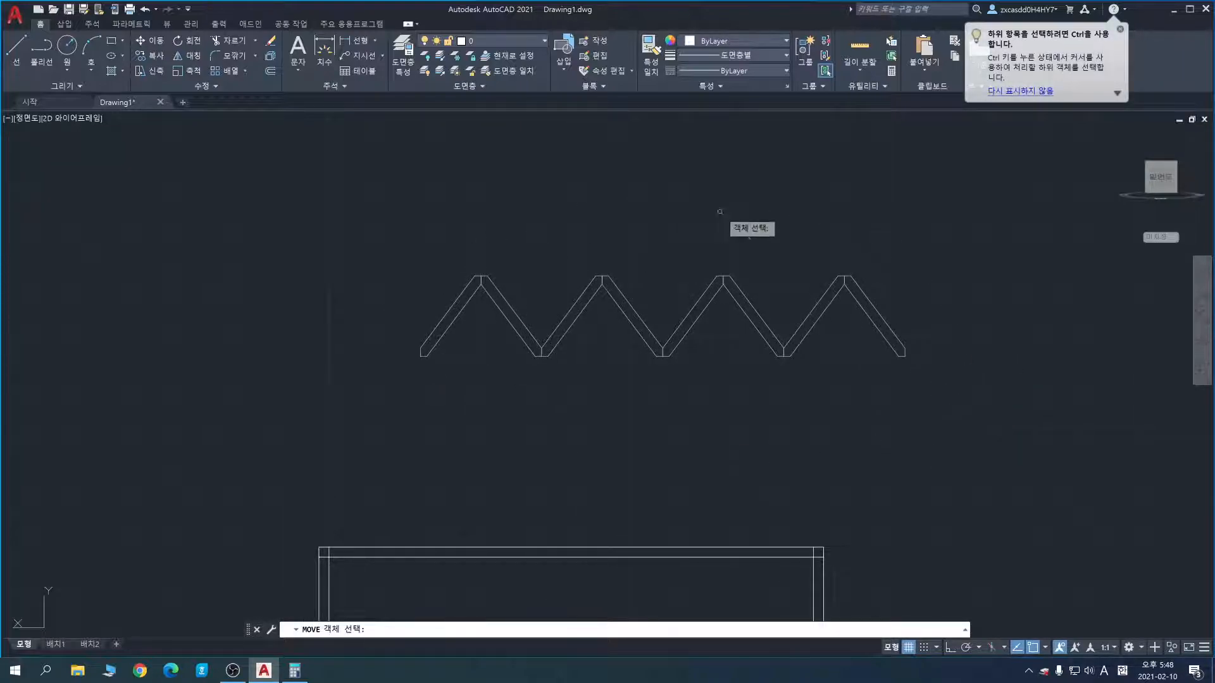
click(947, 396)
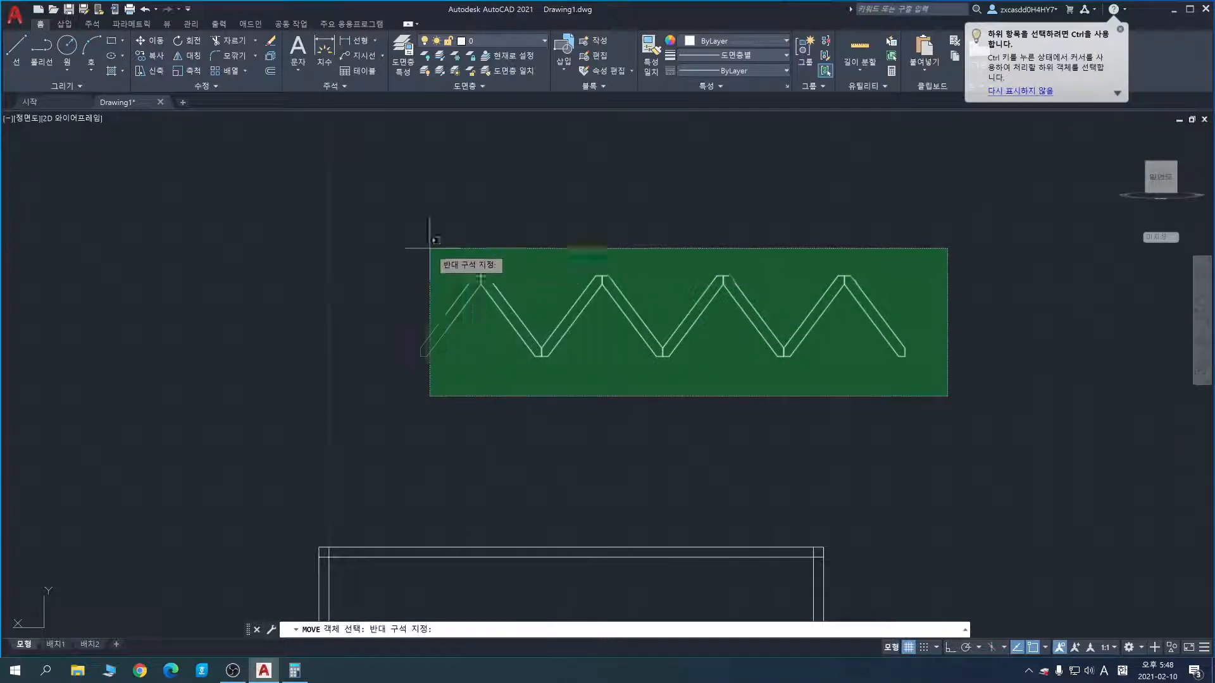
click(355, 237)
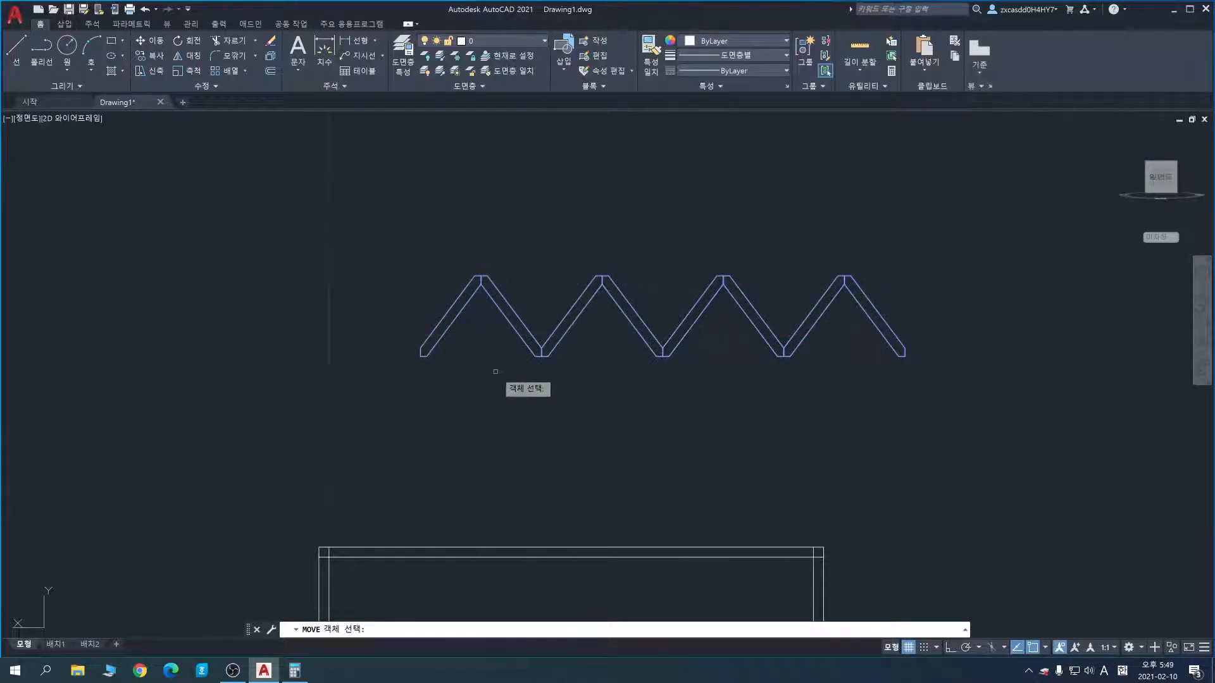
mouse_move(491, 412)
middle_down()
mouse_move(570, 401)
mouse_move(600, 377)
mouse_move(639, 282)
mouse_move(581, 335)
middle_up()
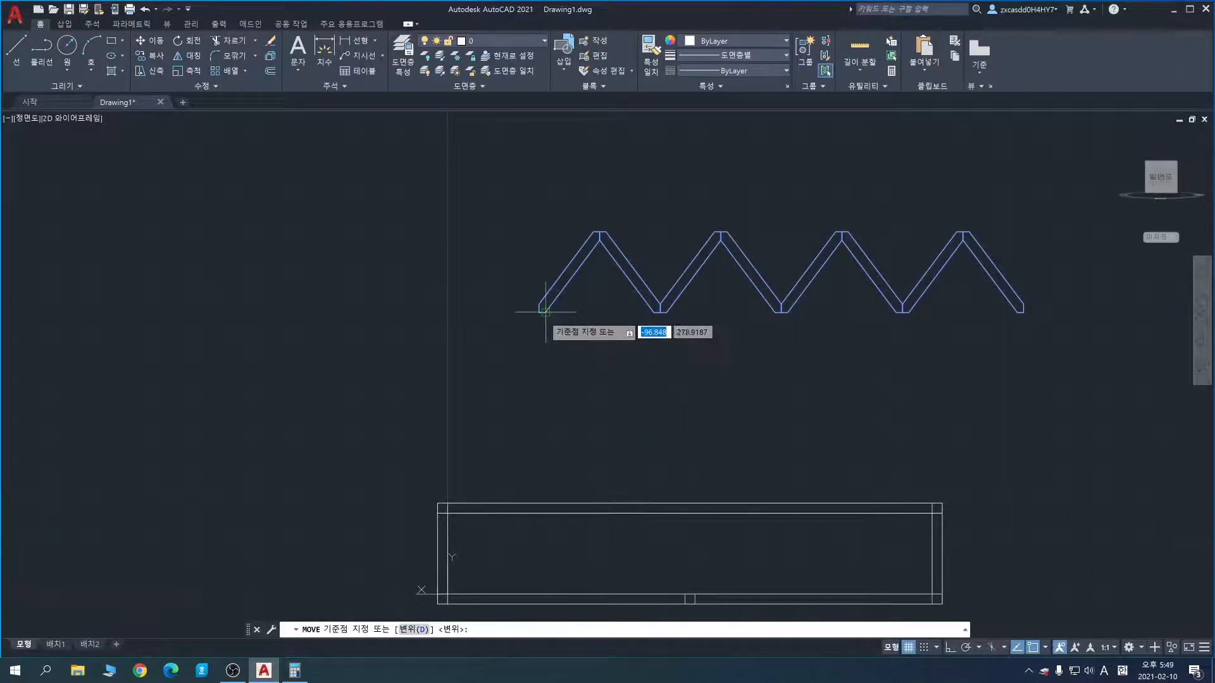
click(540, 312)
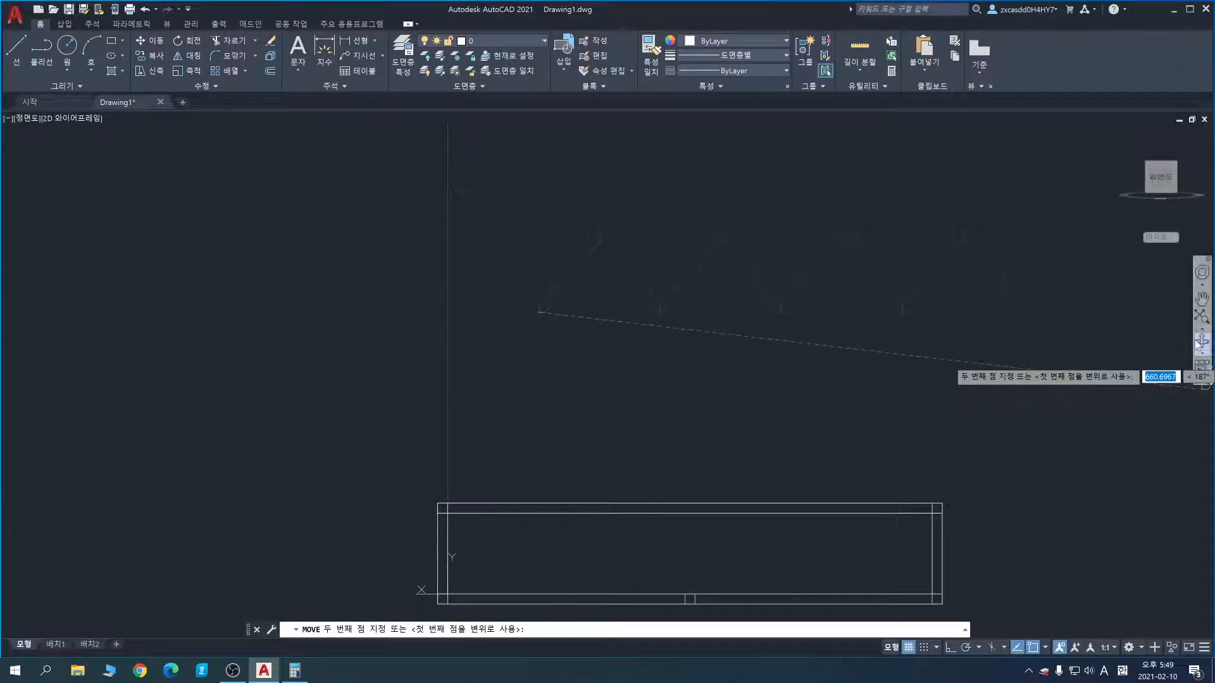
shift+middle_drag(927, 401, 670, 483)
scroll(587, 375, up, 6)
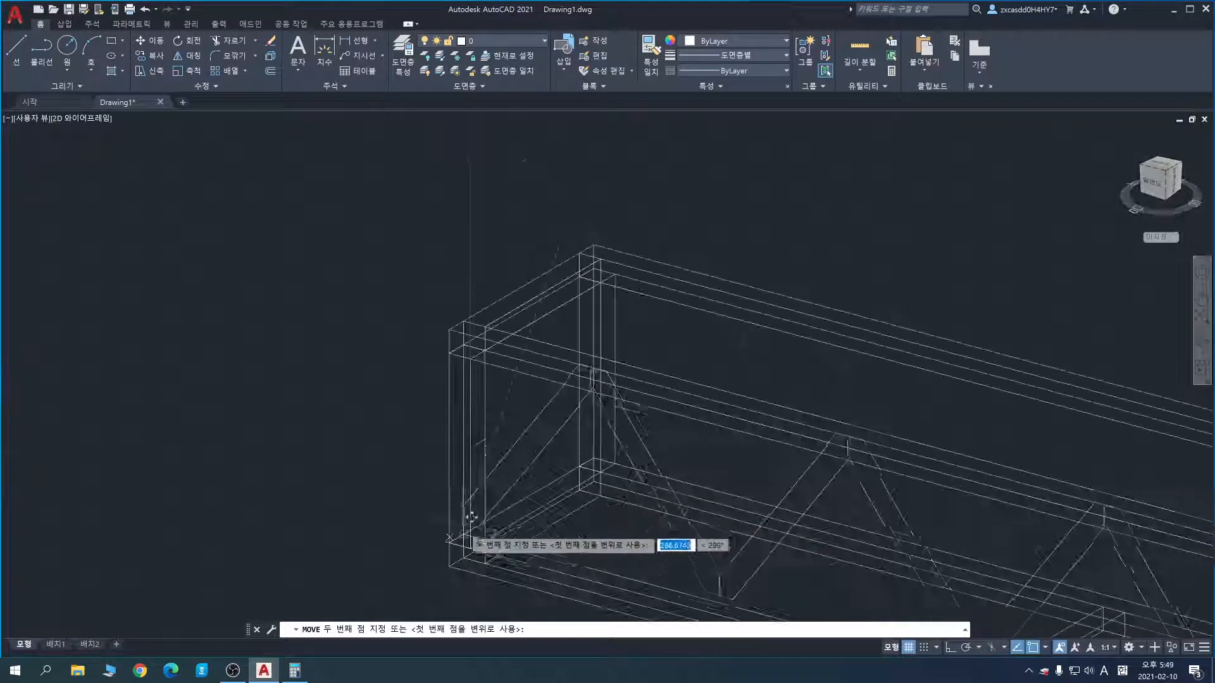
scroll(644, 487, up, 5)
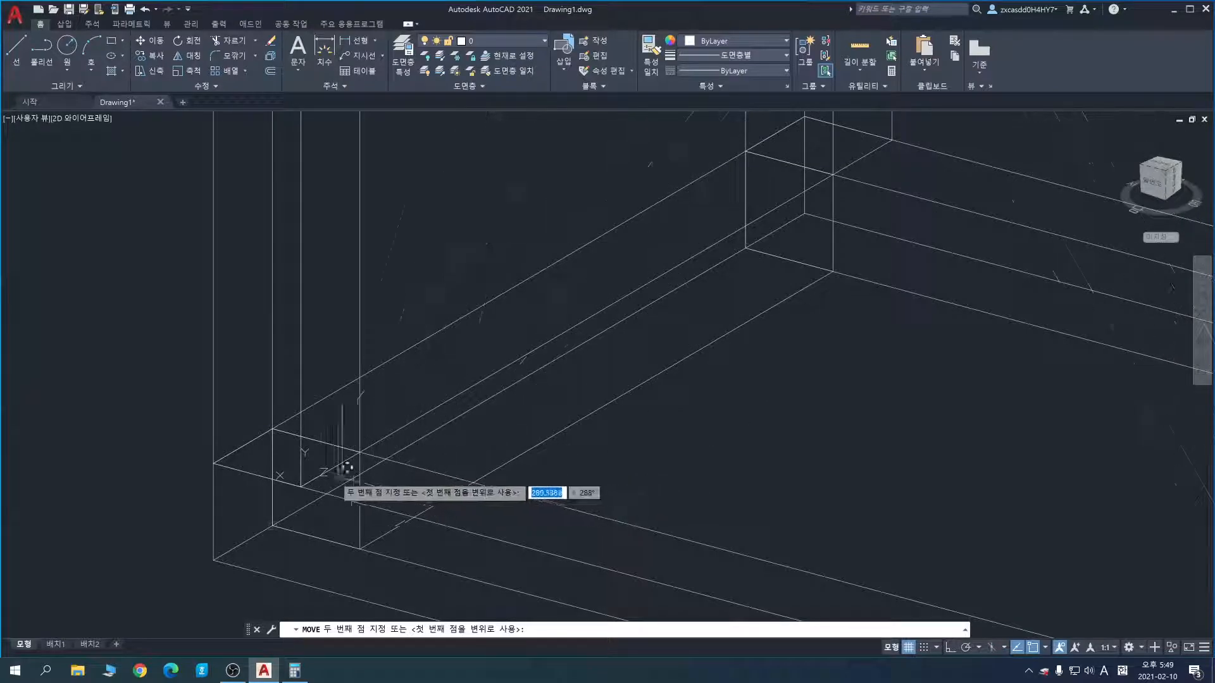
click(309, 475)
Step: Copy all eight front braces to the rear side of the frame, from the front lower-left brace corner to the matching rear corner
mouse_move(309, 475)
shift+middle_down()
mouse_move(696, 443)
mouse_move(772, 412)
mouse_move(750, 373)
mouse_move(506, 310)
shift+middle_up()
middle_drag(778, 362, 565, 308)
mouse_move(775, 393)
middle_down()
mouse_move(521, 325)
mouse_move(581, 346)
mouse_move(712, 448)
middle_up()
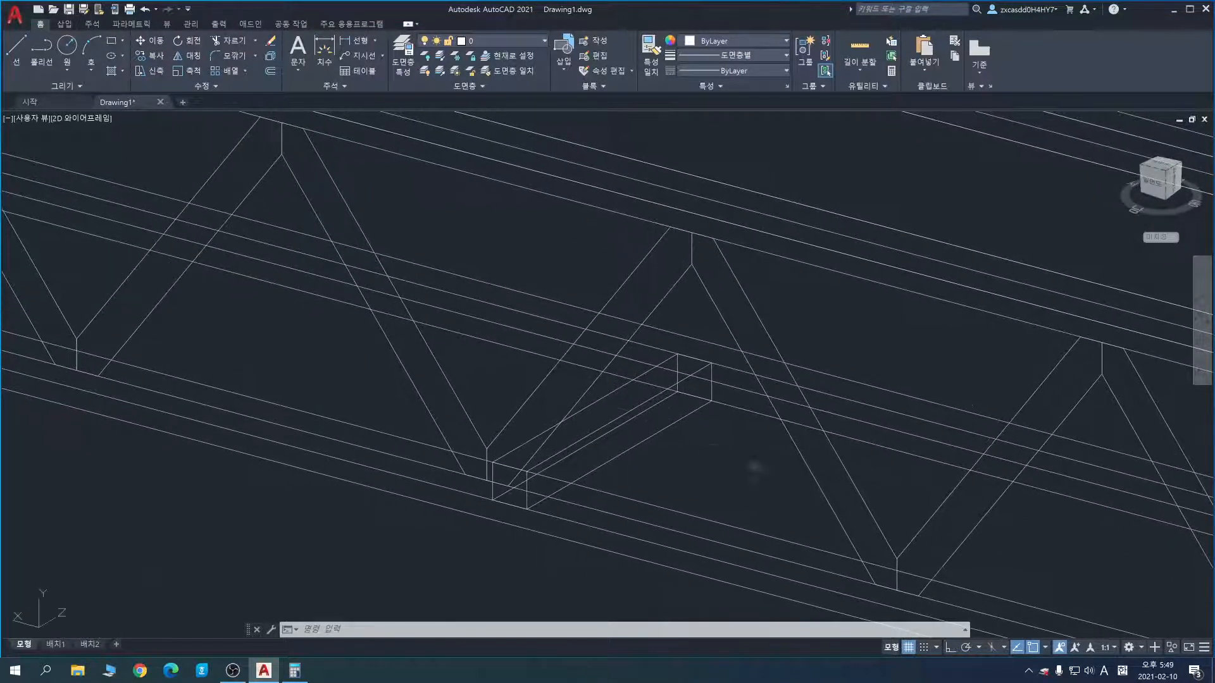
middle_drag(463, 353, 780, 491)
middle_drag(557, 395, 744, 487)
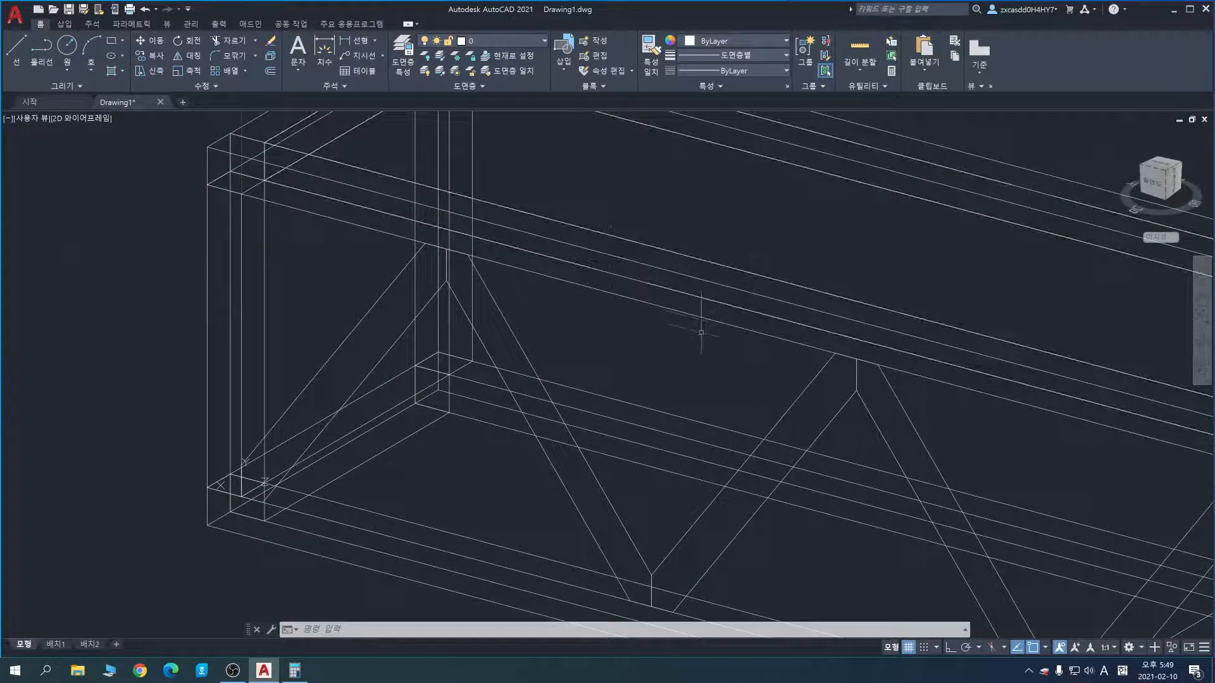
scroll(751, 358, down, 5)
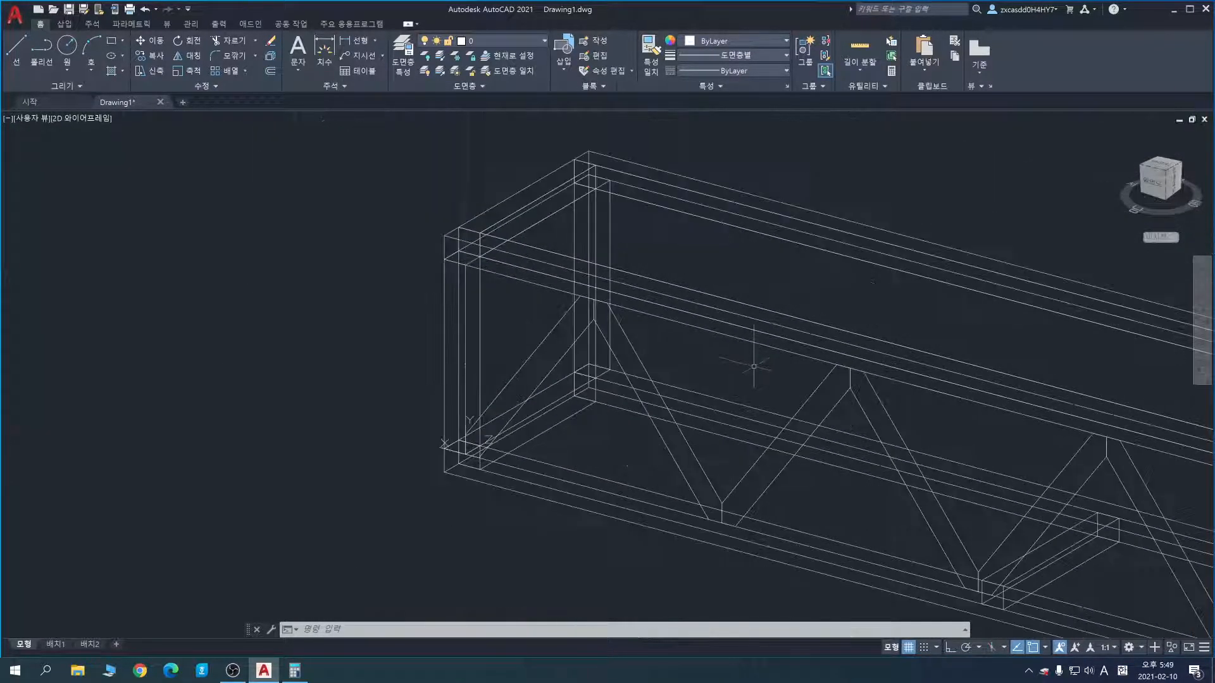
middle_drag(763, 365, 534, 264)
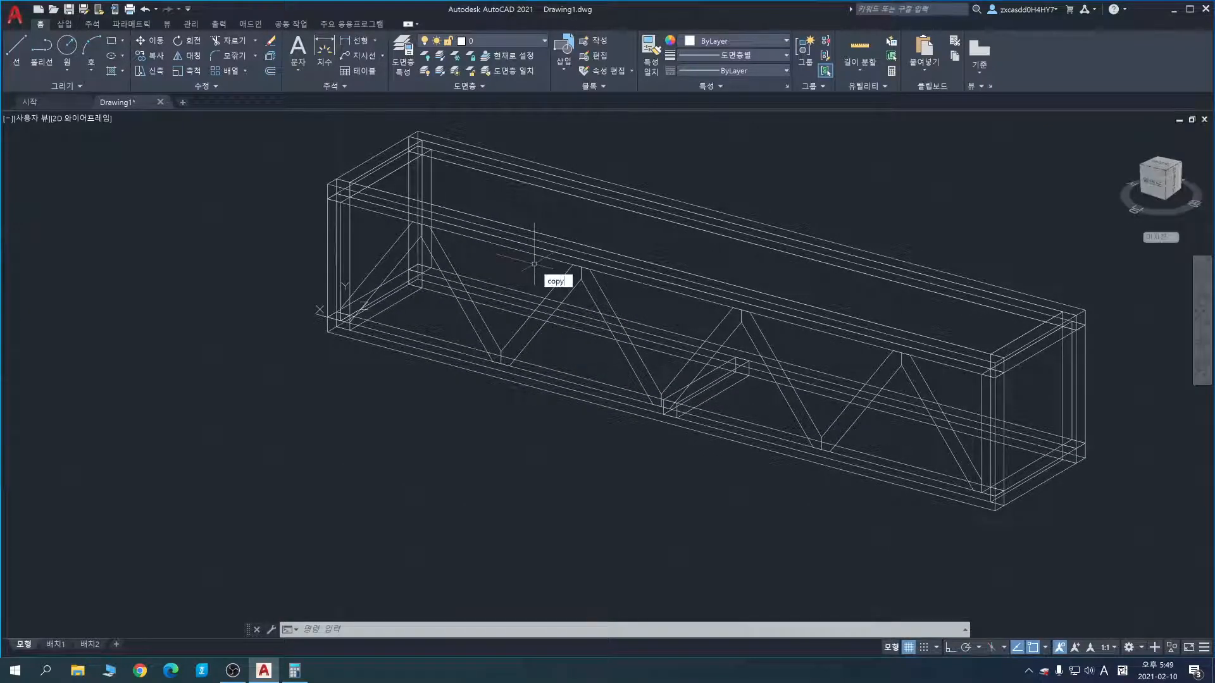
key(Return)
click(911, 374)
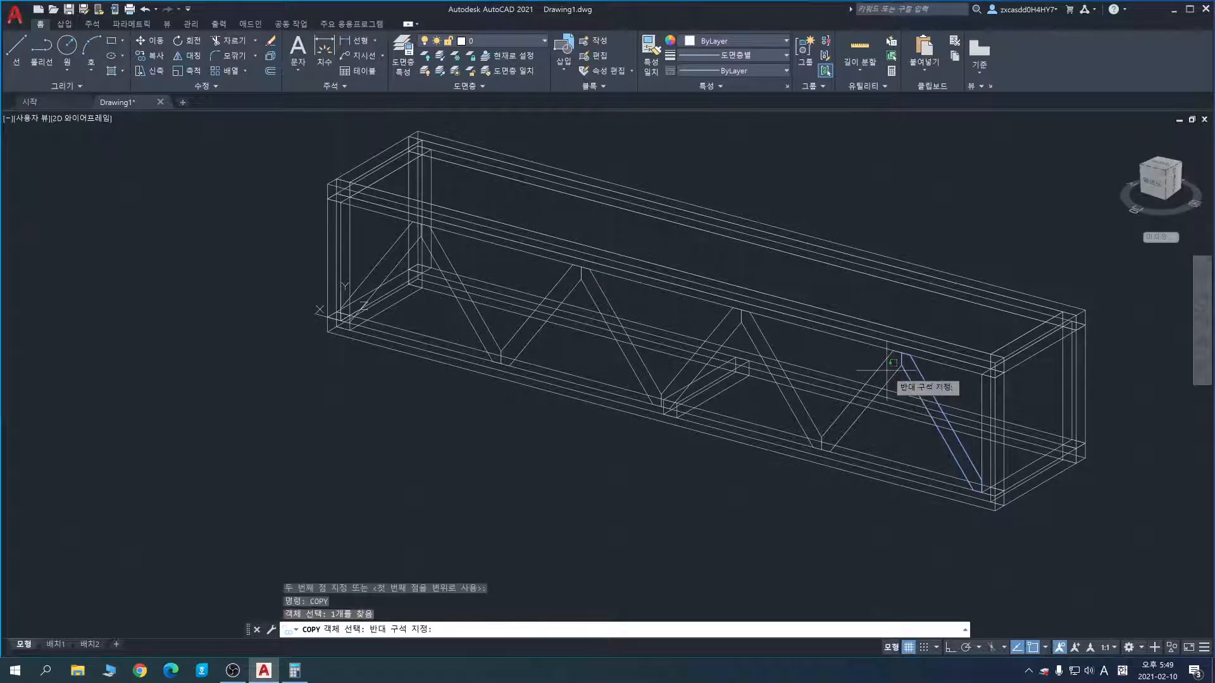
click(864, 362)
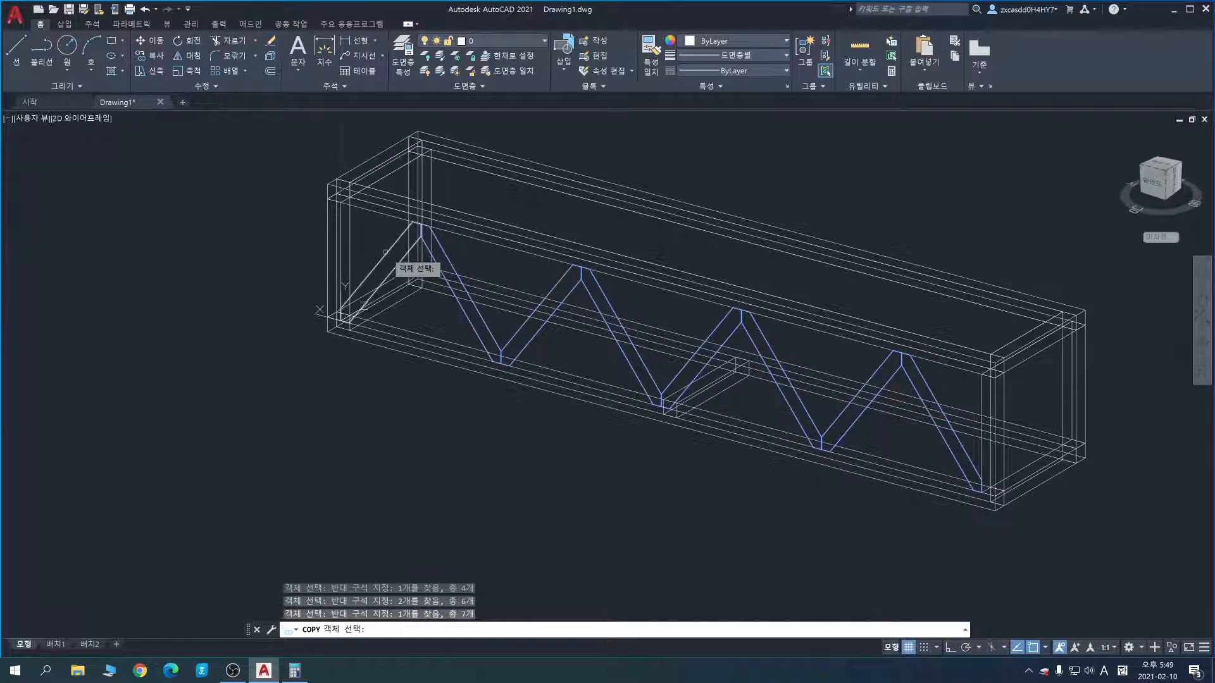
scroll(328, 324, up, 3)
key(Return)
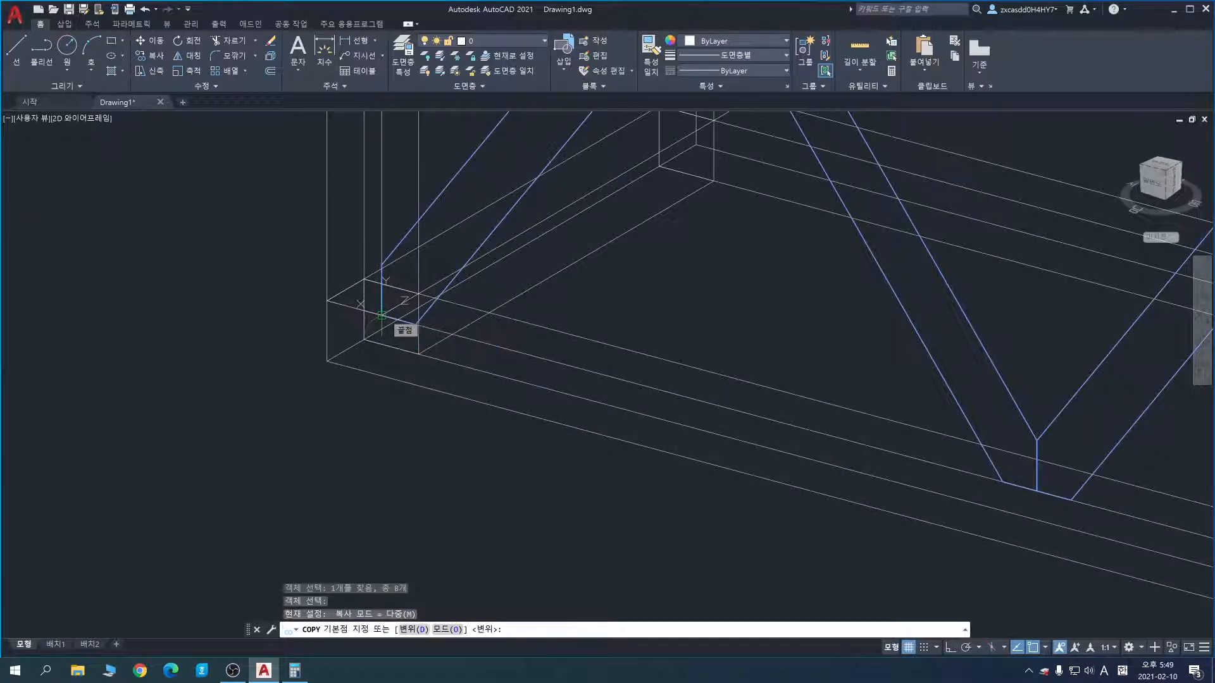
click(381, 314)
middle_drag(646, 217, 522, 454)
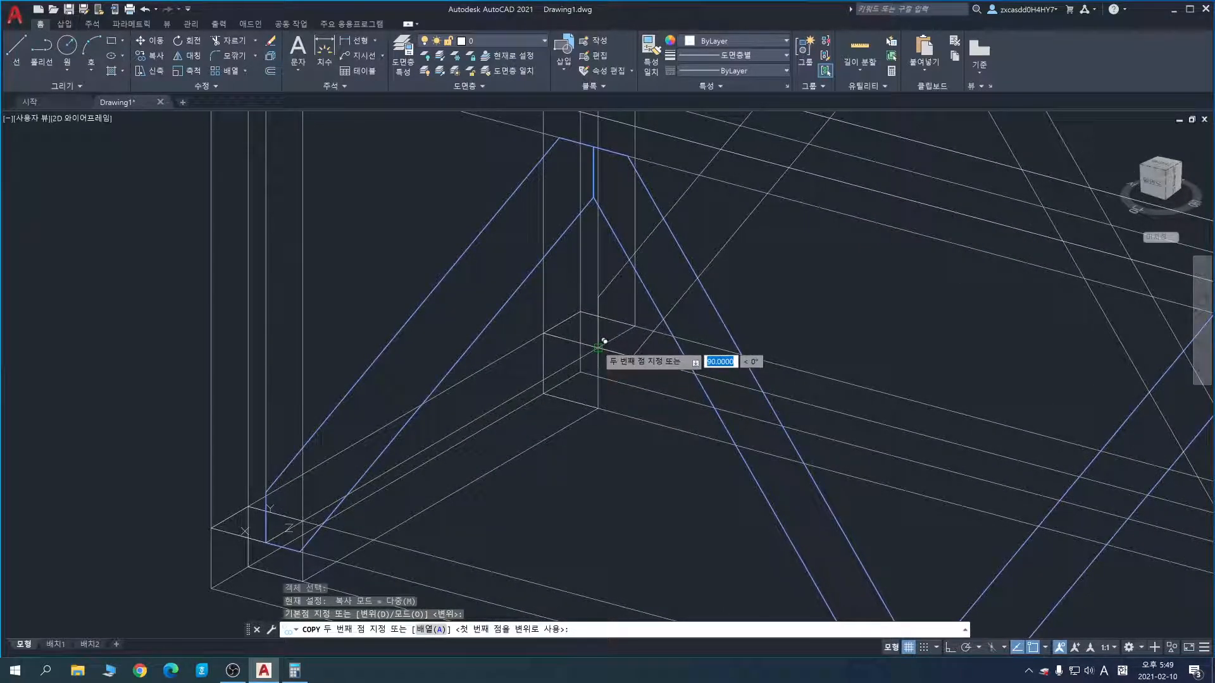
click(603, 343)
key(Escape)
scroll(602, 341, down, 5)
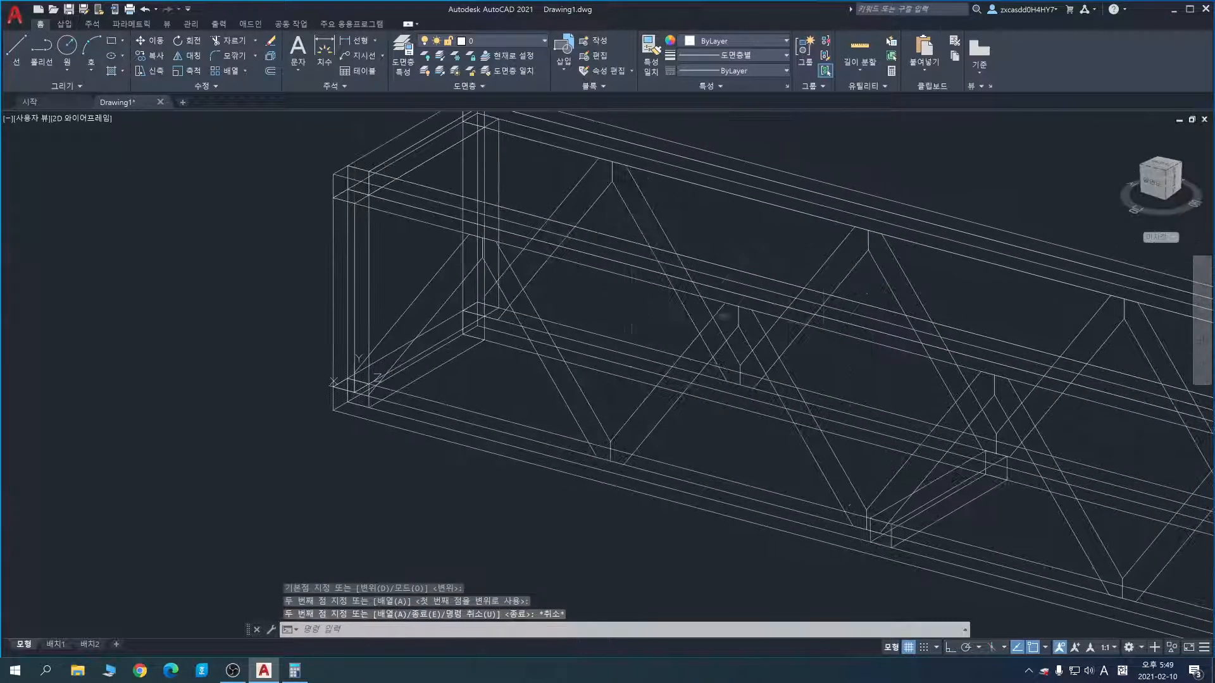
Step: Check the frame and flat braces in the Conceptual visual style, and return to 2D Wireframe
middle_drag(904, 330, 755, 310)
text(sha)
key(Return)
text(c)
key(Return)
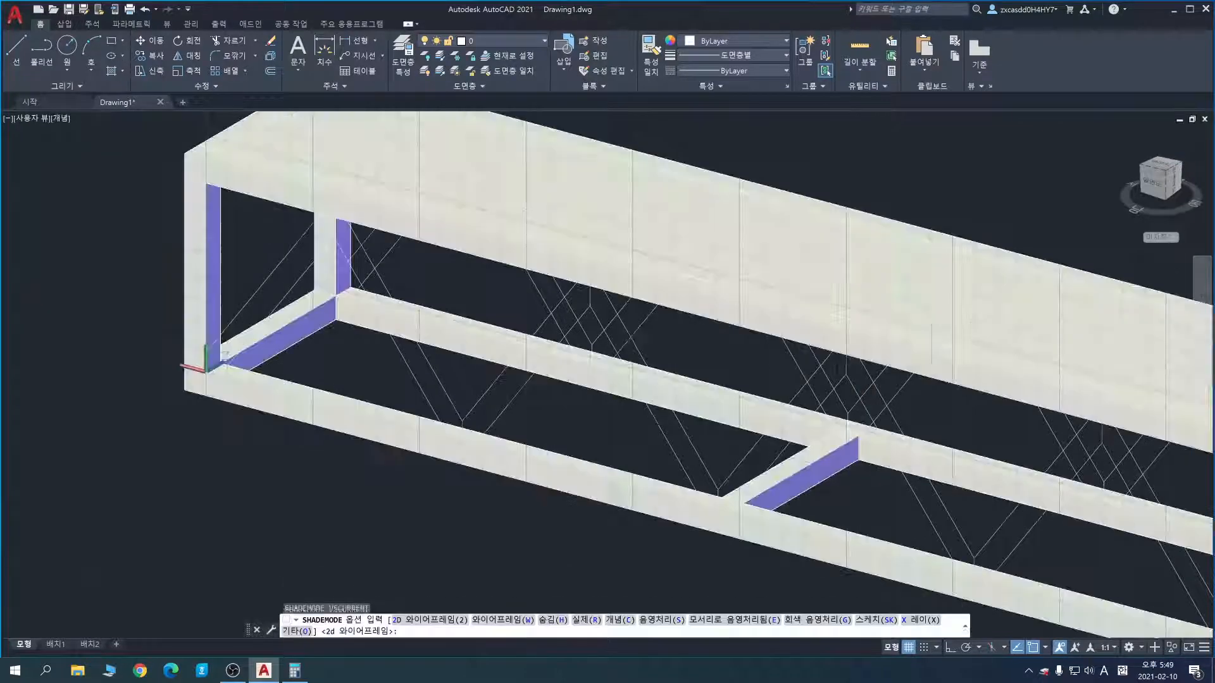
middle_drag(832, 393, 643, 321)
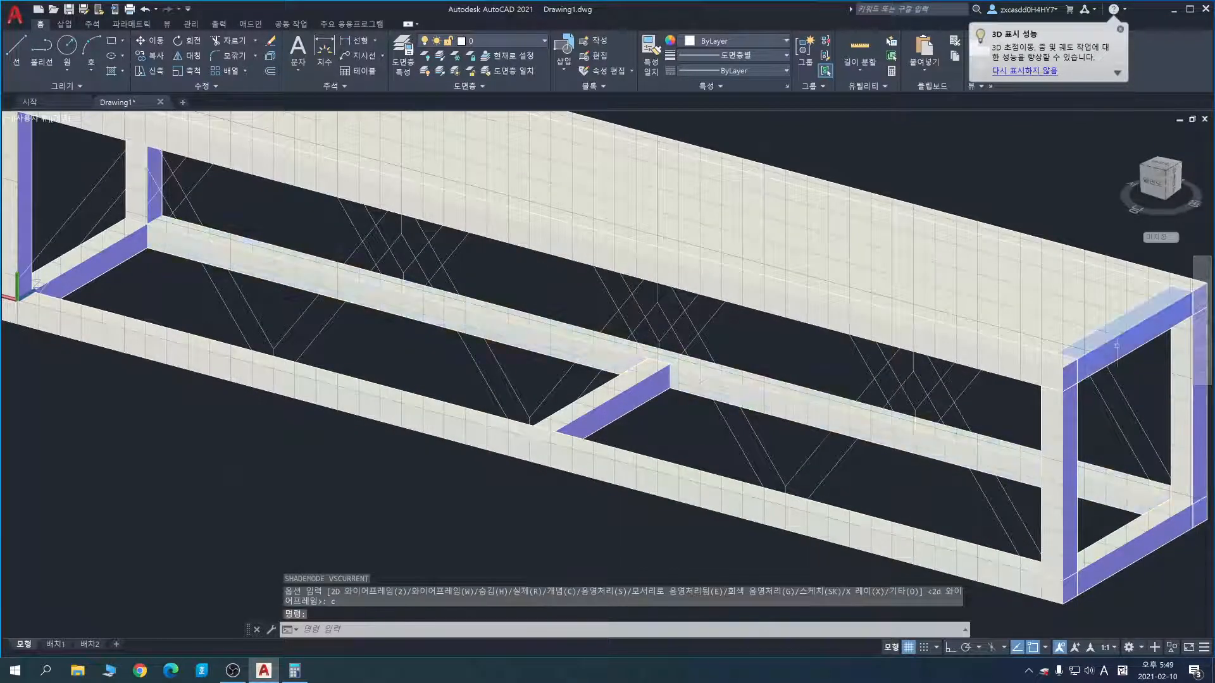
key(Return)
text(2)
key(Return)
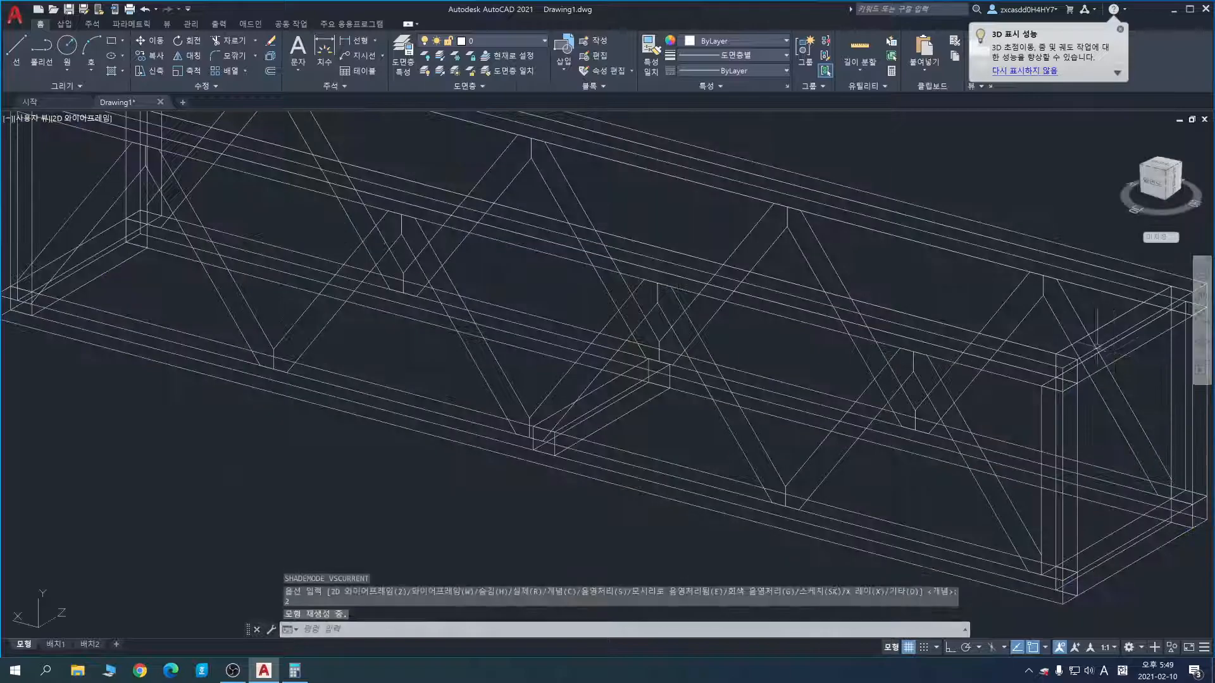
Step: Extrude the front and rear brace outlines by 10, leaving out the rear brace in the last bay
click(1005, 410)
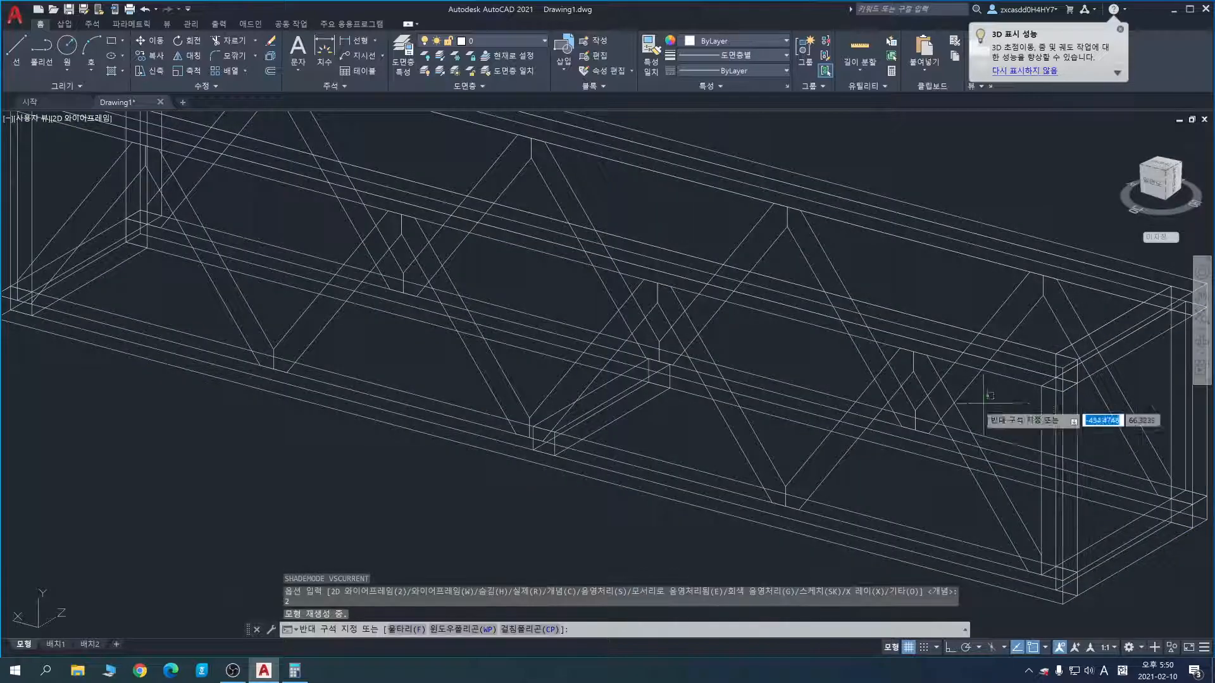
click(896, 382)
click(730, 329)
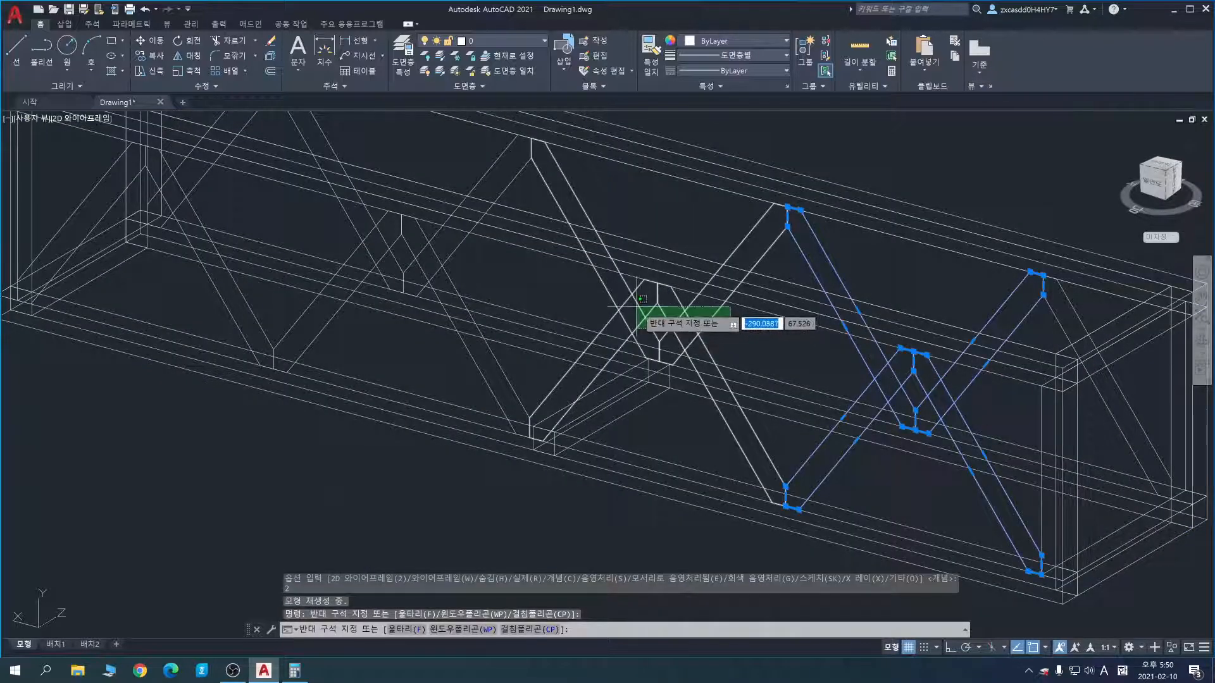
click(636, 306)
middle_drag(608, 295, 788, 354)
click(659, 316)
click(587, 310)
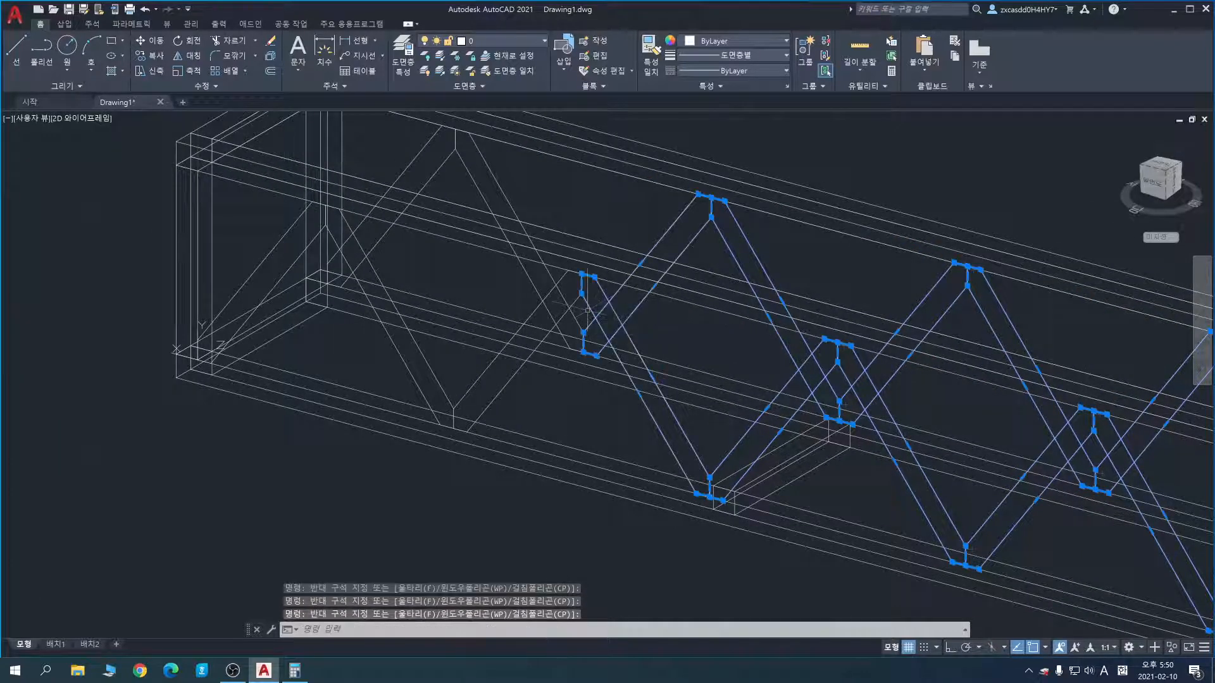
click(575, 308)
click(546, 301)
click(412, 247)
click(366, 233)
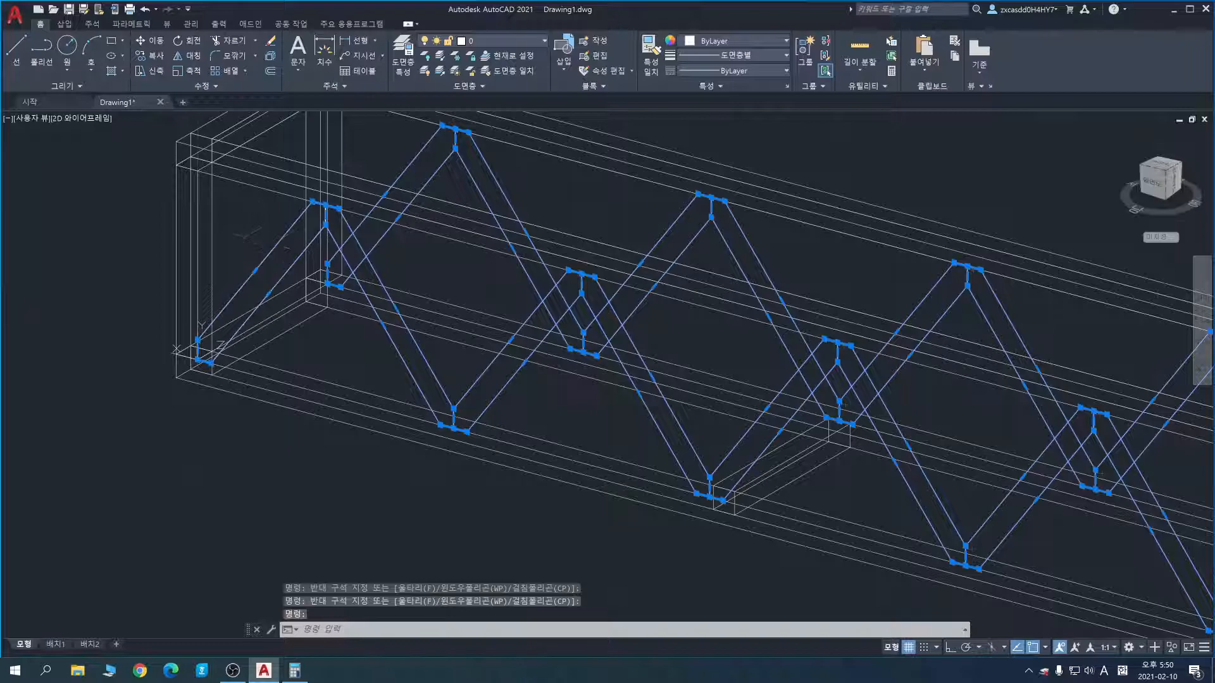
middle_drag(460, 295, 439, 281)
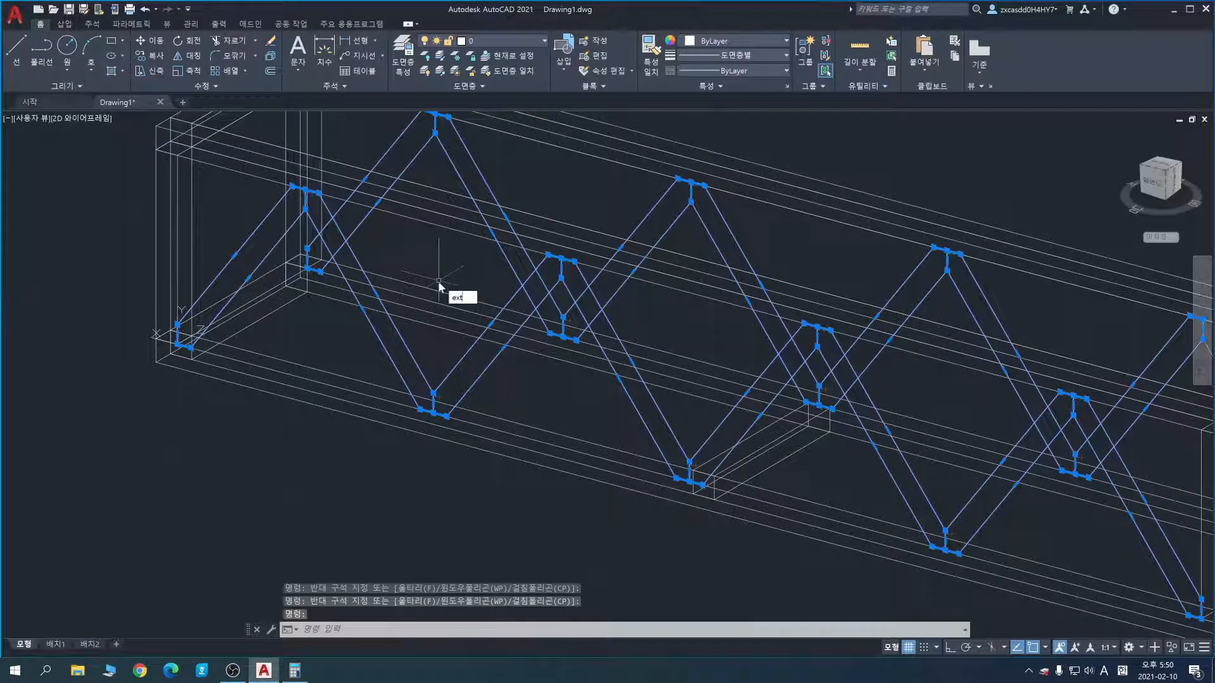
key(Return)
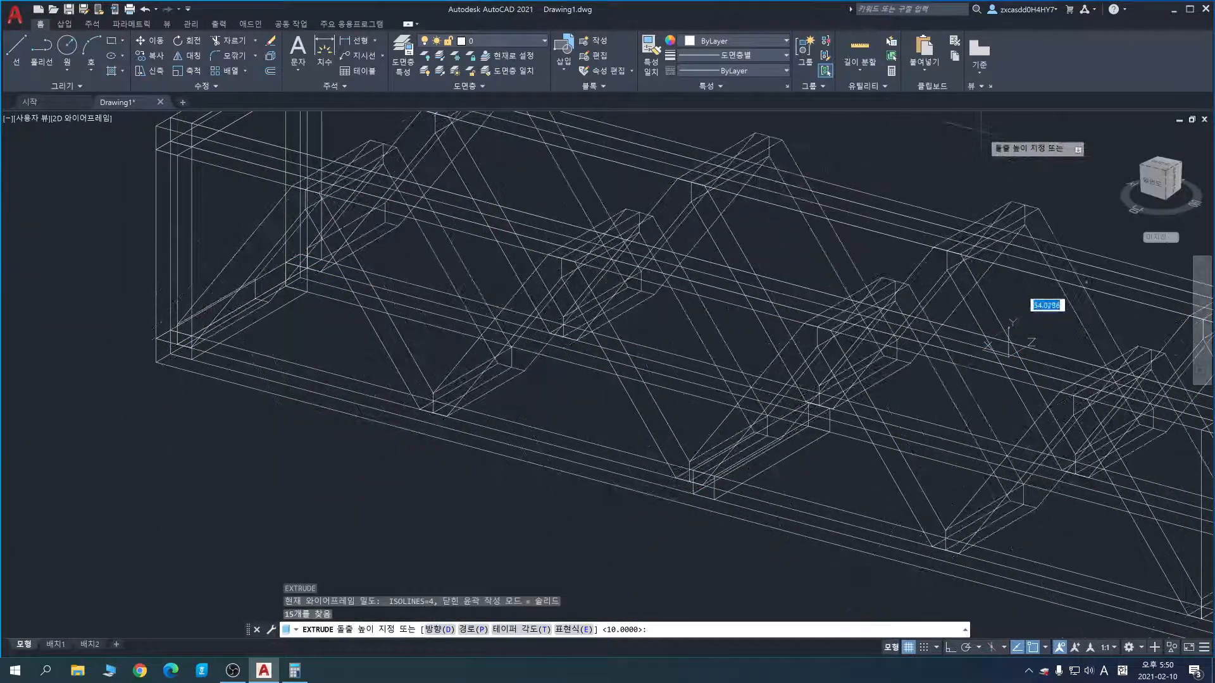
text(10)
key(Return)
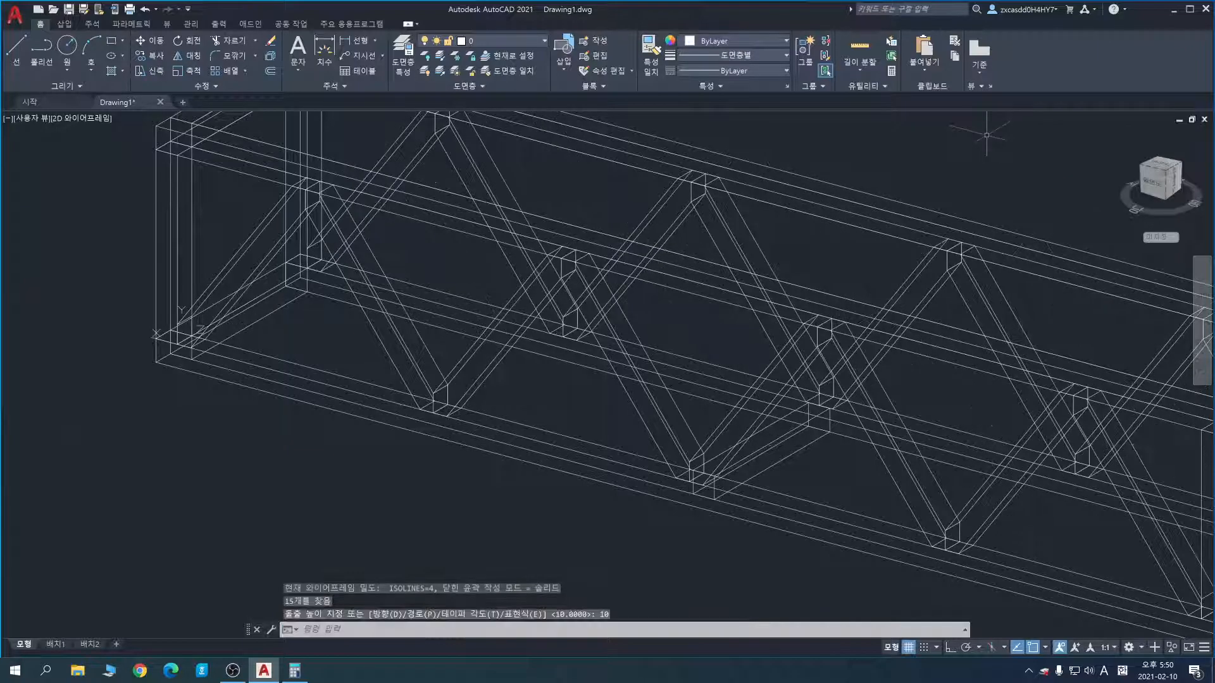
key(Escape)
Step: Set the visual style to Conceptual and orbit the model slightly to inspect the extruded braces
middle_drag(1061, 184, 879, 159)
text(sha)
key(Return)
text(c)
key(Return)
click(1201, 343)
mouse_move(1012, 382)
mouse_down()
mouse_move(876, 382)
mouse_move(1008, 392)
mouse_up()
key(Escape)
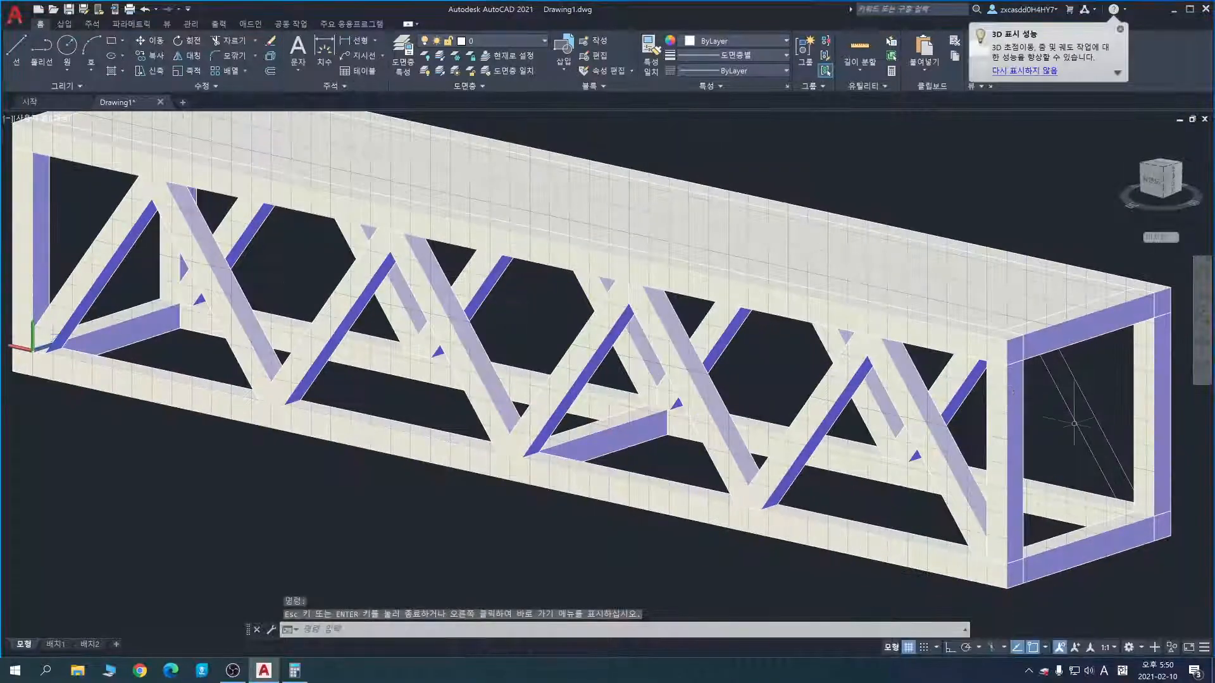
Step: Extrude the remaining rear brace outline in the frame's last bay by 10
key(Return)
click(1104, 417)
click(1073, 426)
key(Return)
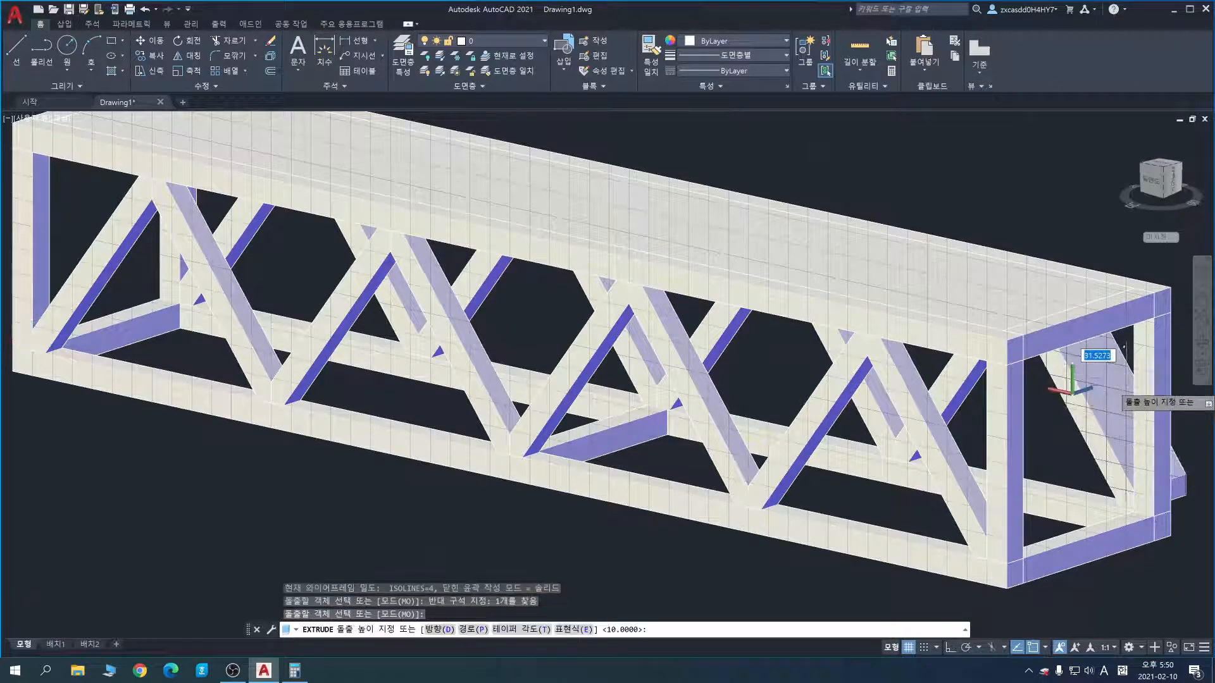
key(Return)
key(Escape)
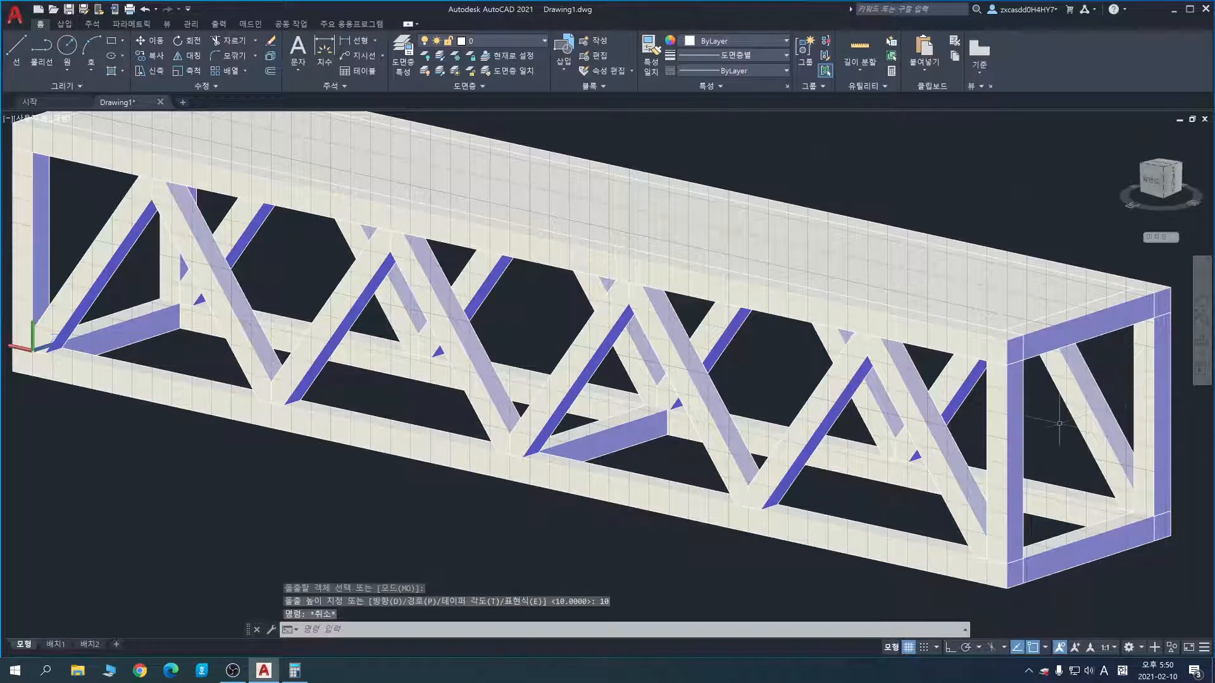
Step: Orbit to a view of the whole truss and set the visual style to 2D Wireframe
middle_drag(1055, 421, 920, 409)
click(1206, 339)
mouse_move(1070, 405)
mouse_down()
mouse_move(998, 407)
mouse_move(919, 434)
mouse_move(946, 428)
mouse_move(924, 371)
mouse_move(1048, 379)
mouse_move(1038, 353)
mouse_move(888, 362)
mouse_move(930, 392)
mouse_up()
shift+middle_drag(930, 393, 893, 373)
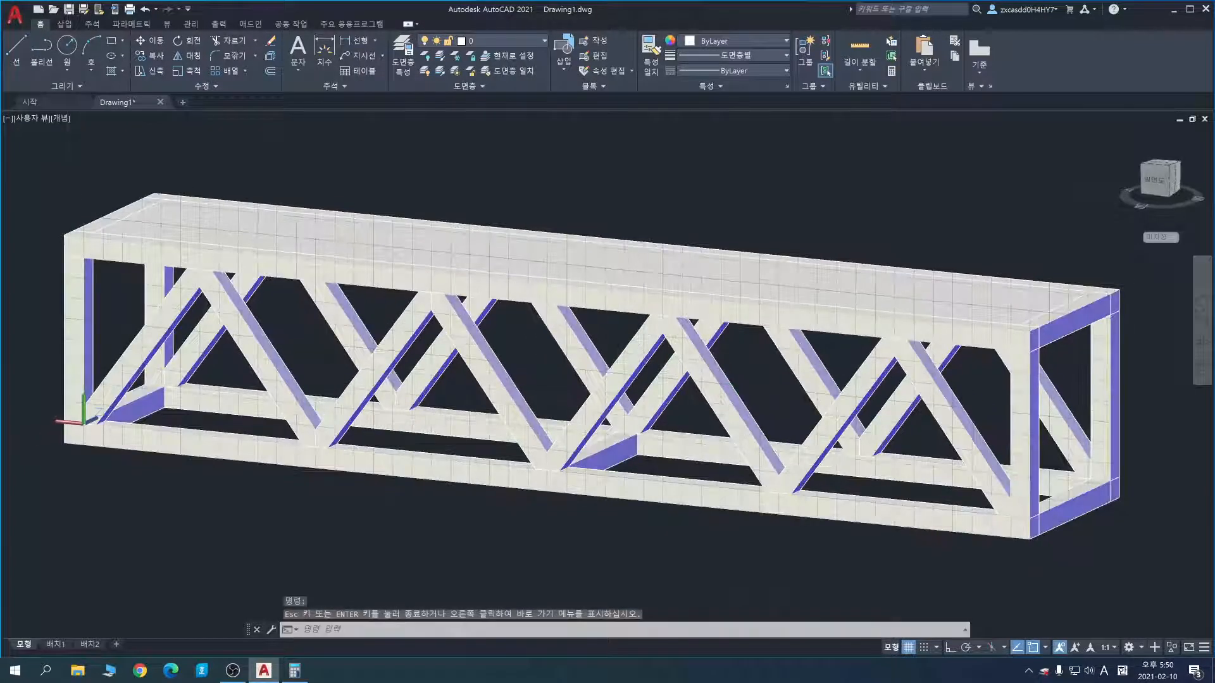
text(demode)
key(Return)
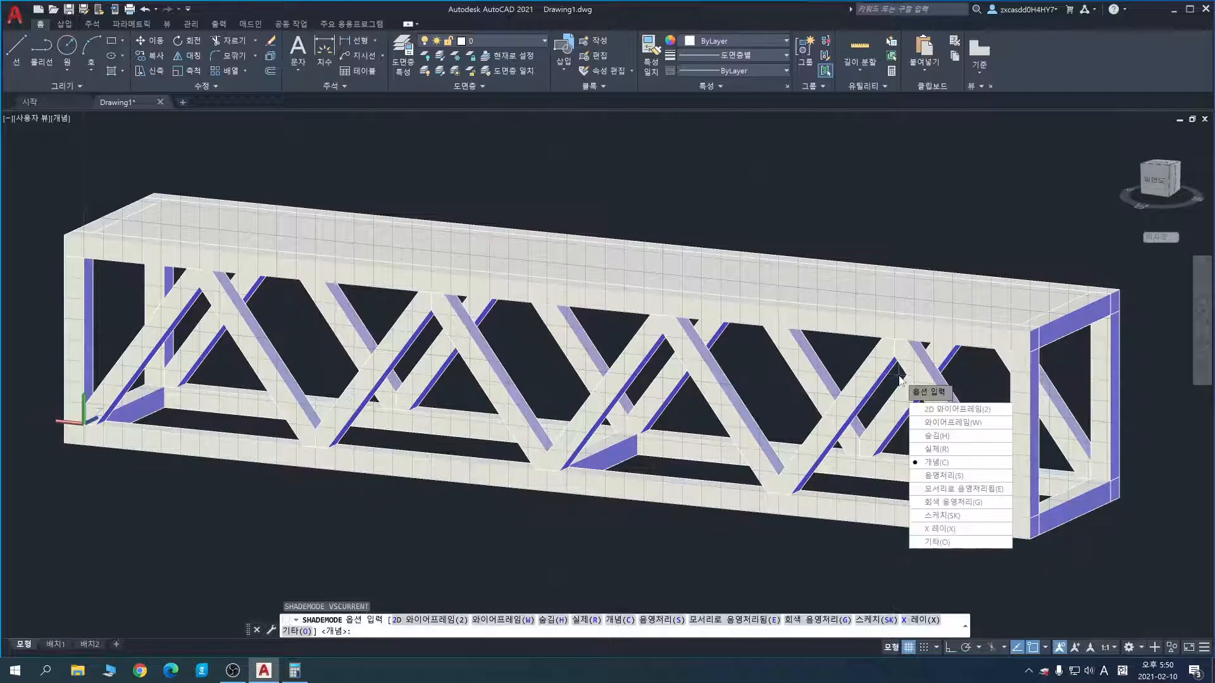
text(2)
key(Return)
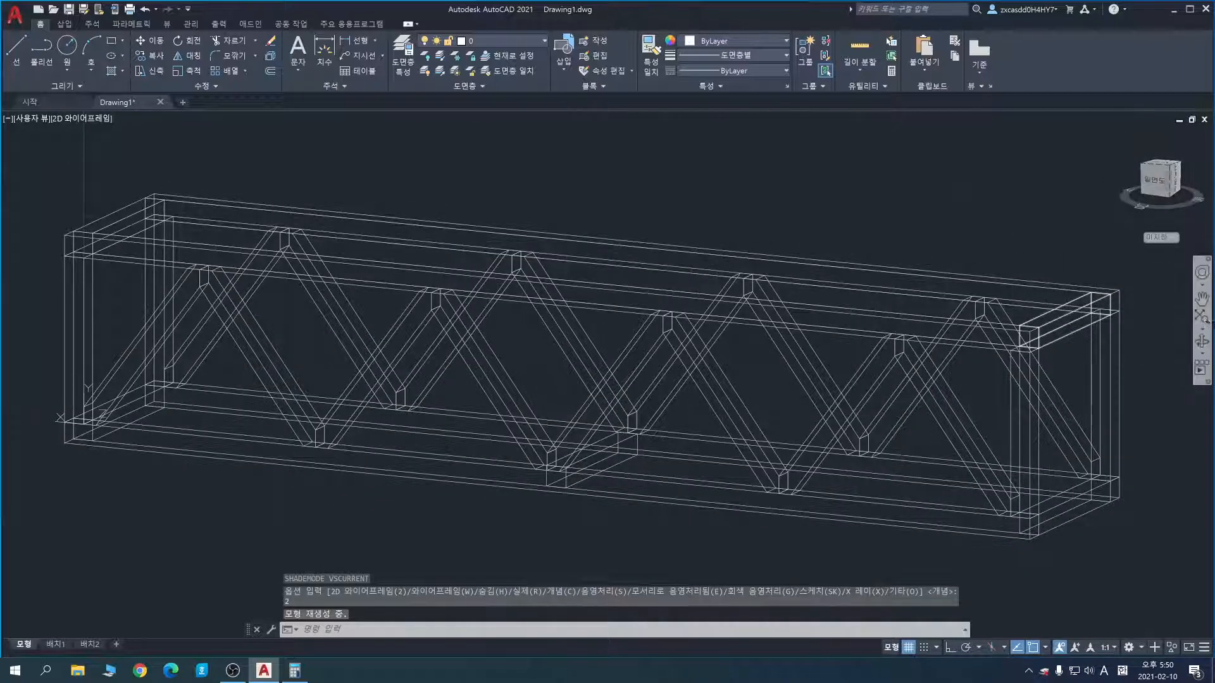
Step: Reset the user coordinate system to World
text(uc)
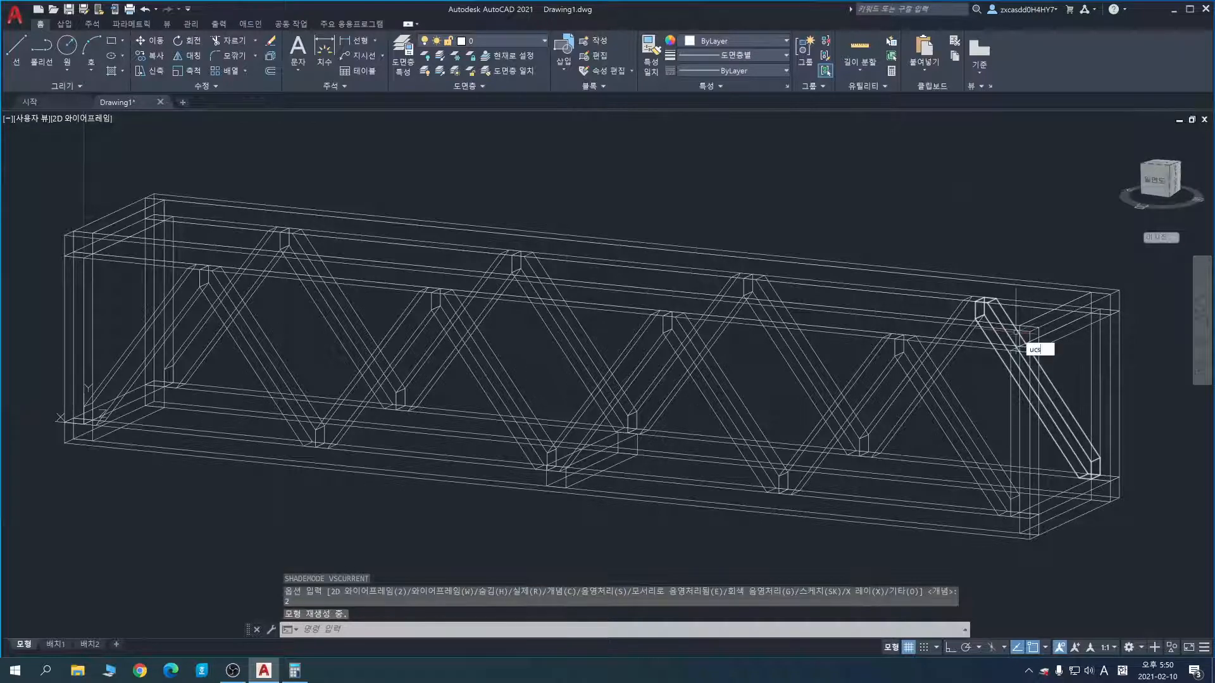
text(s)
key(Return)
text(w)
key(Return)
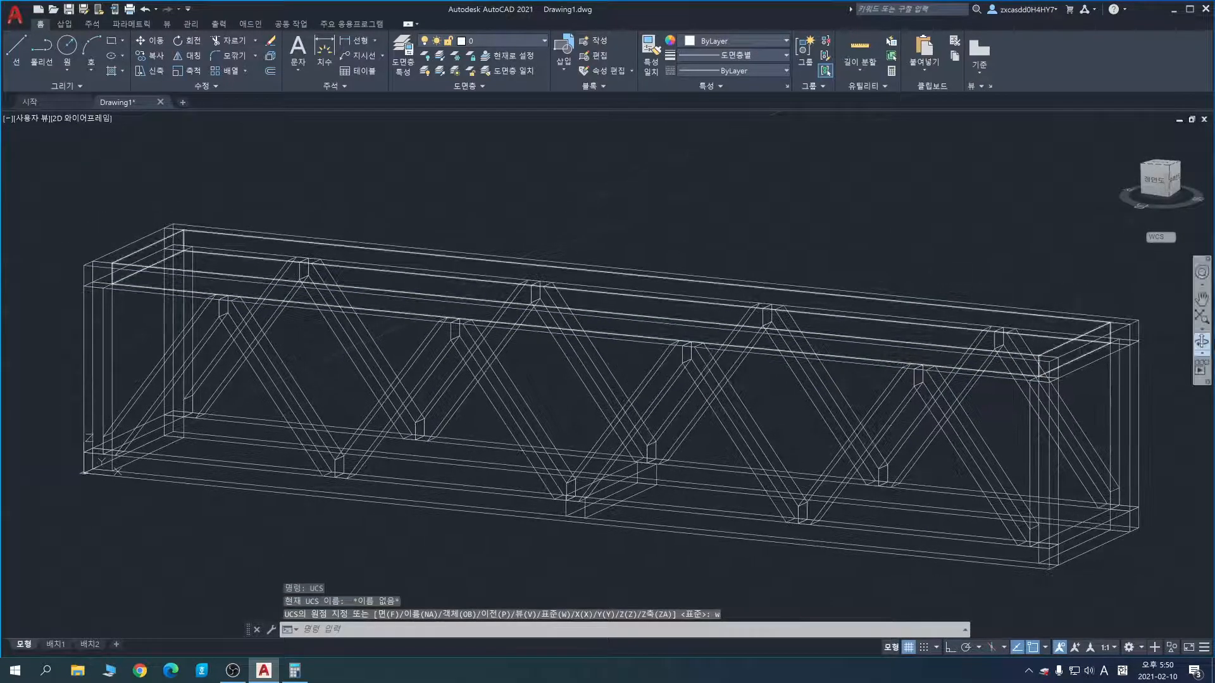
Step: Orbit the truss to a higher viewpoint and set the visual style to Conceptual
click(1201, 342)
drag(895, 293, 859, 324)
key(Escape)
text(sha)
key(Return)
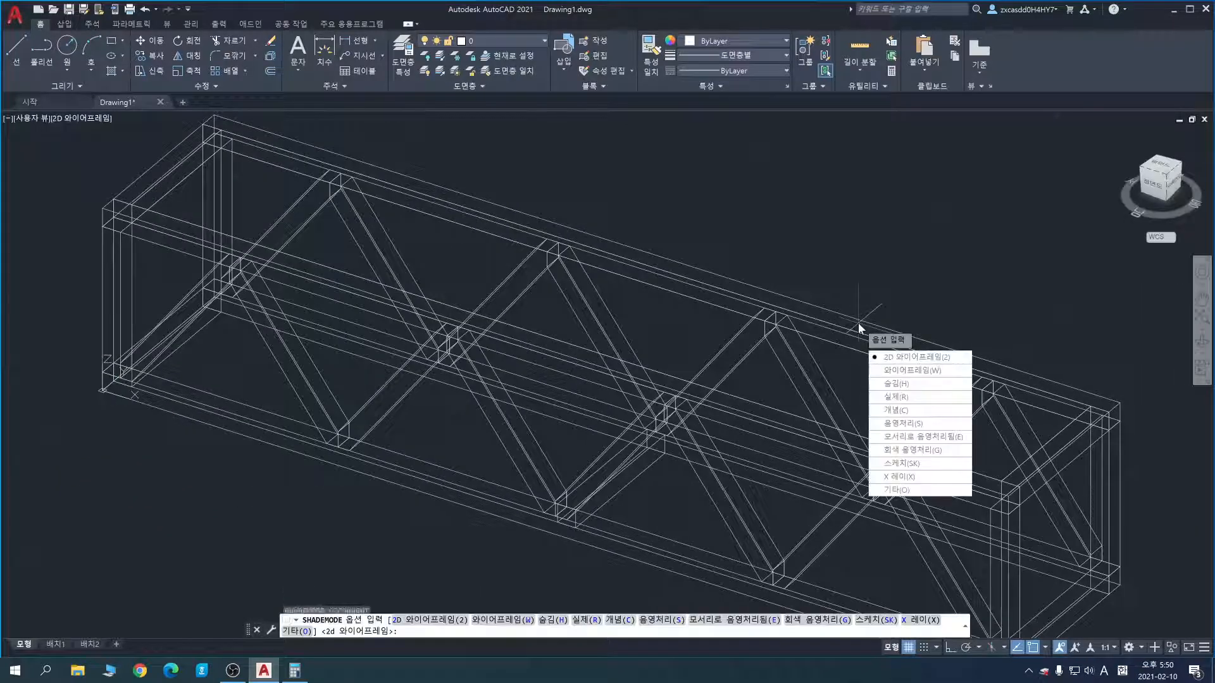
text(c)
key(Return)
scroll(890, 252, up, 3)
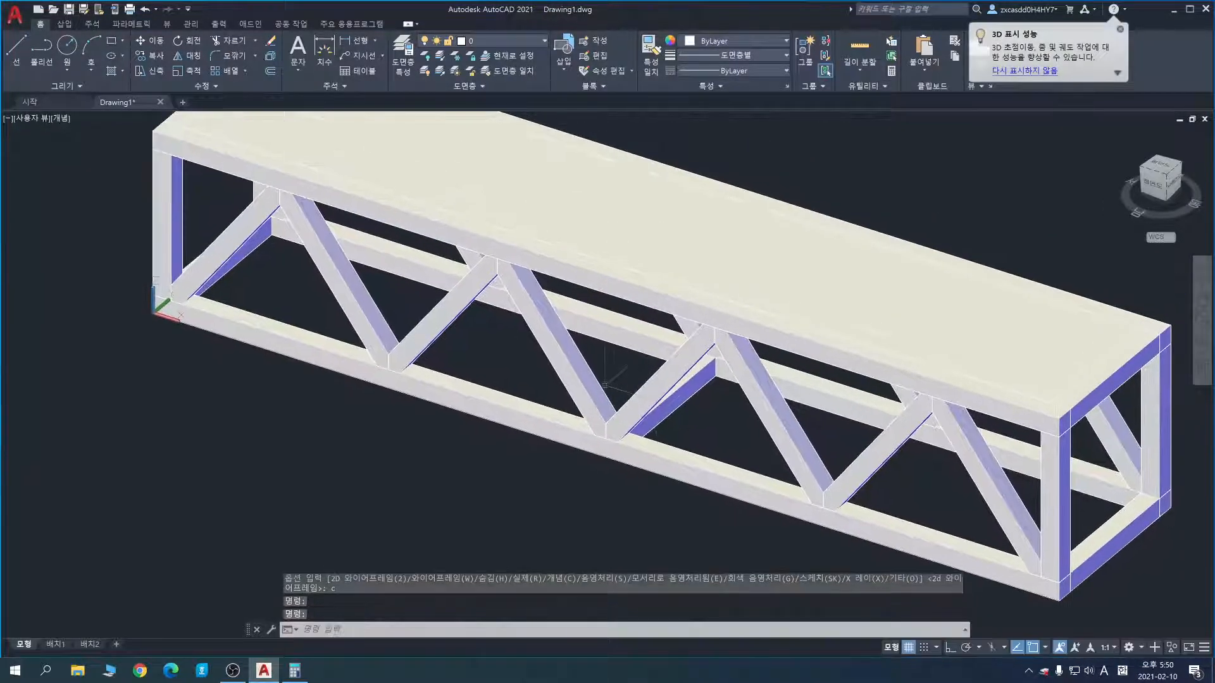
scroll(606, 383, down, 2)
scroll(522, 385, up, 3)
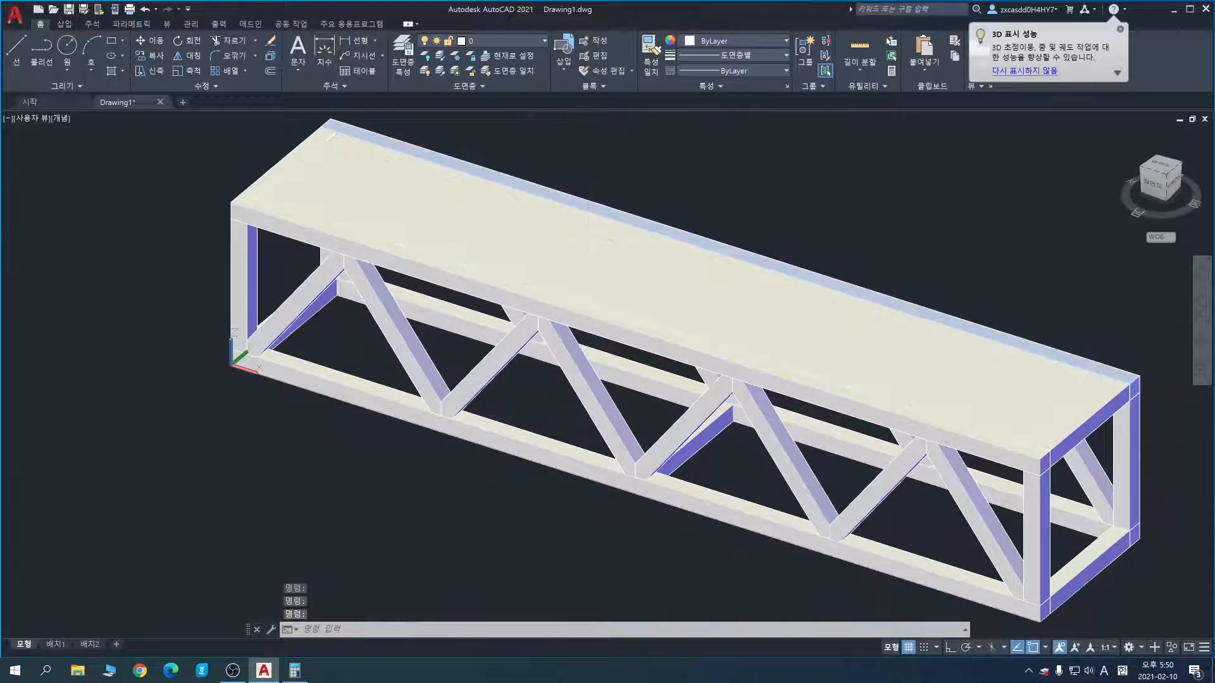
middle_drag(581, 317, 592, 212)
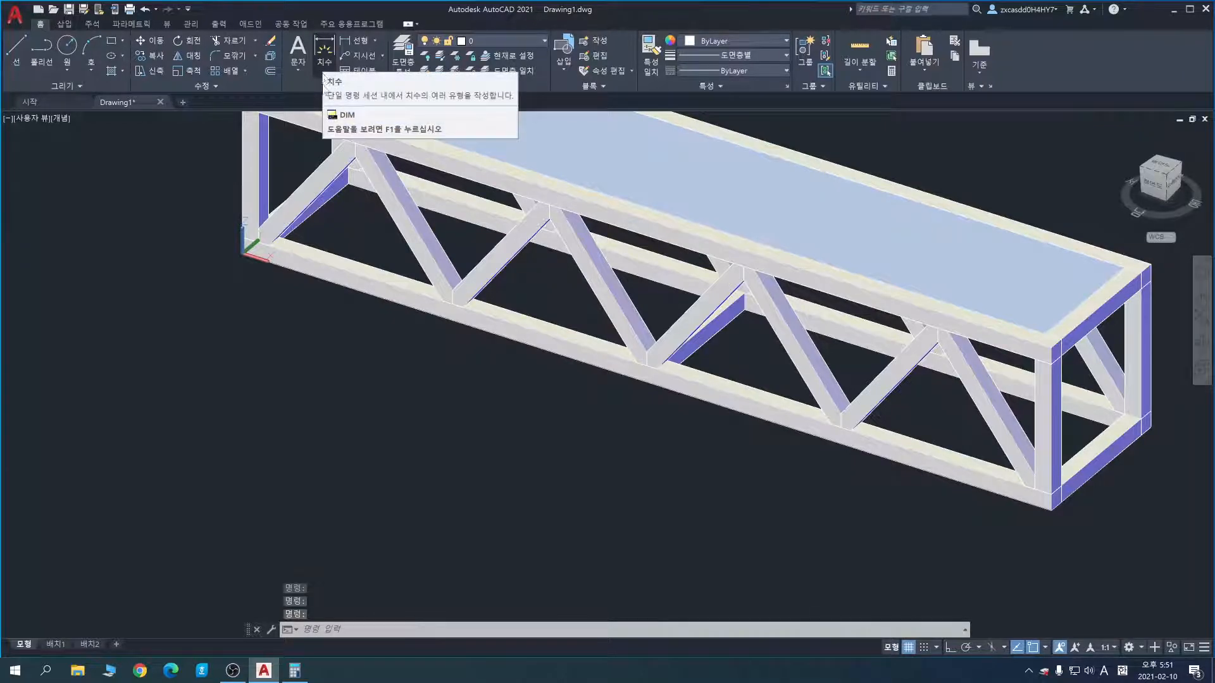
middle_drag(166, 162, 162, 203)
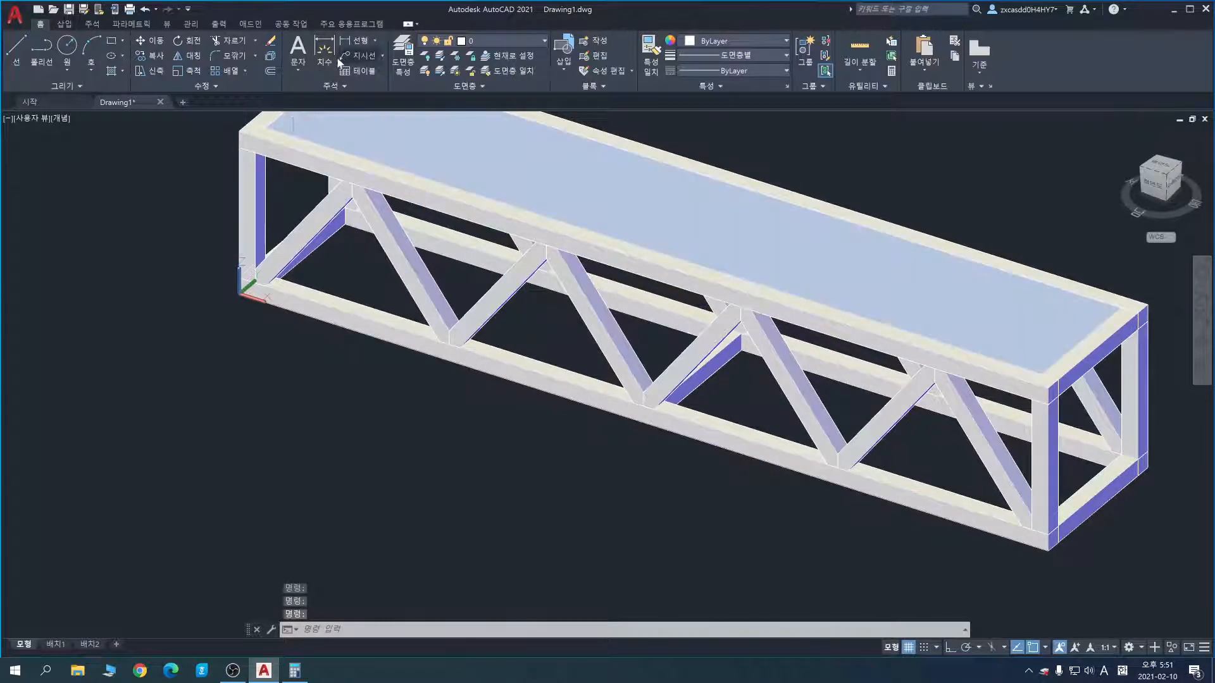
Step: Try to dimension the lower outer edge of the frame's end face with a dimension line distance of 550, and undo it
click(324, 55)
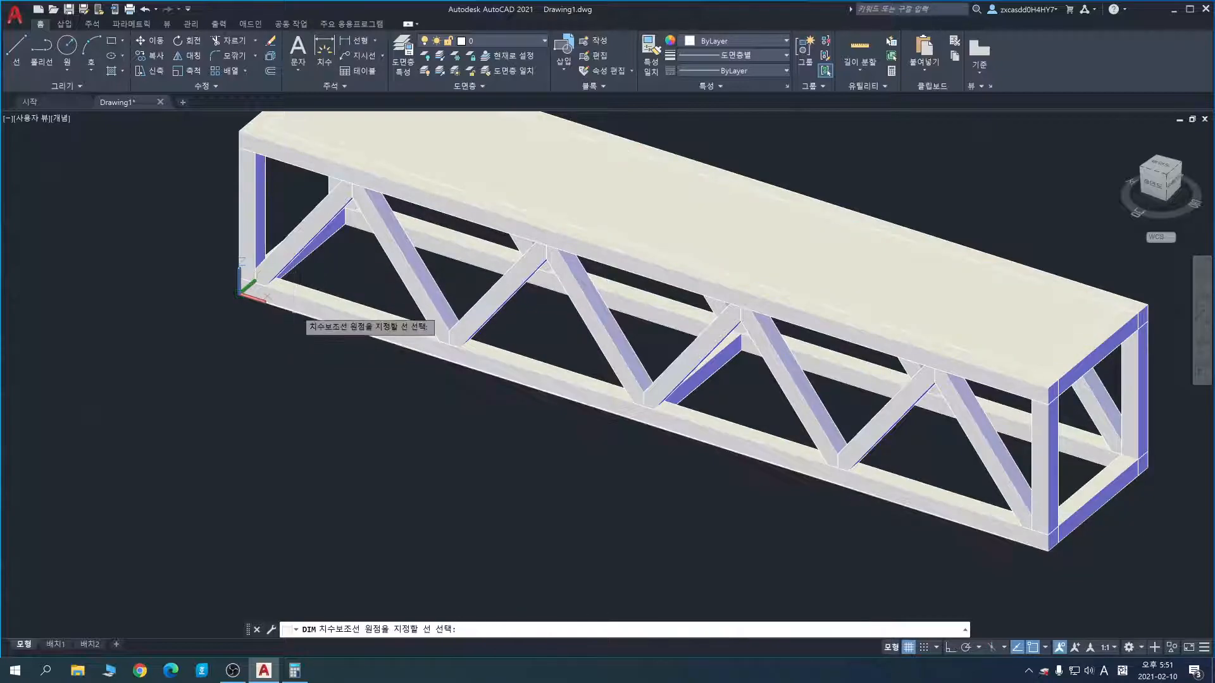
middle_drag(426, 419, 124, 323)
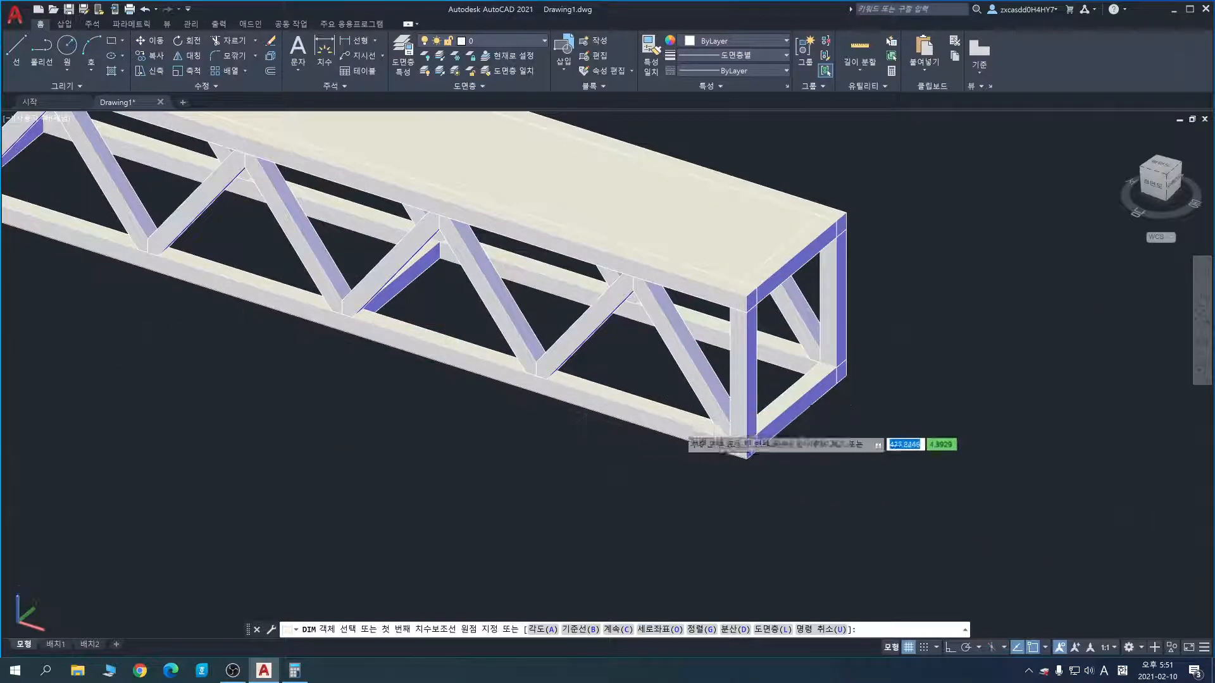
click(746, 459)
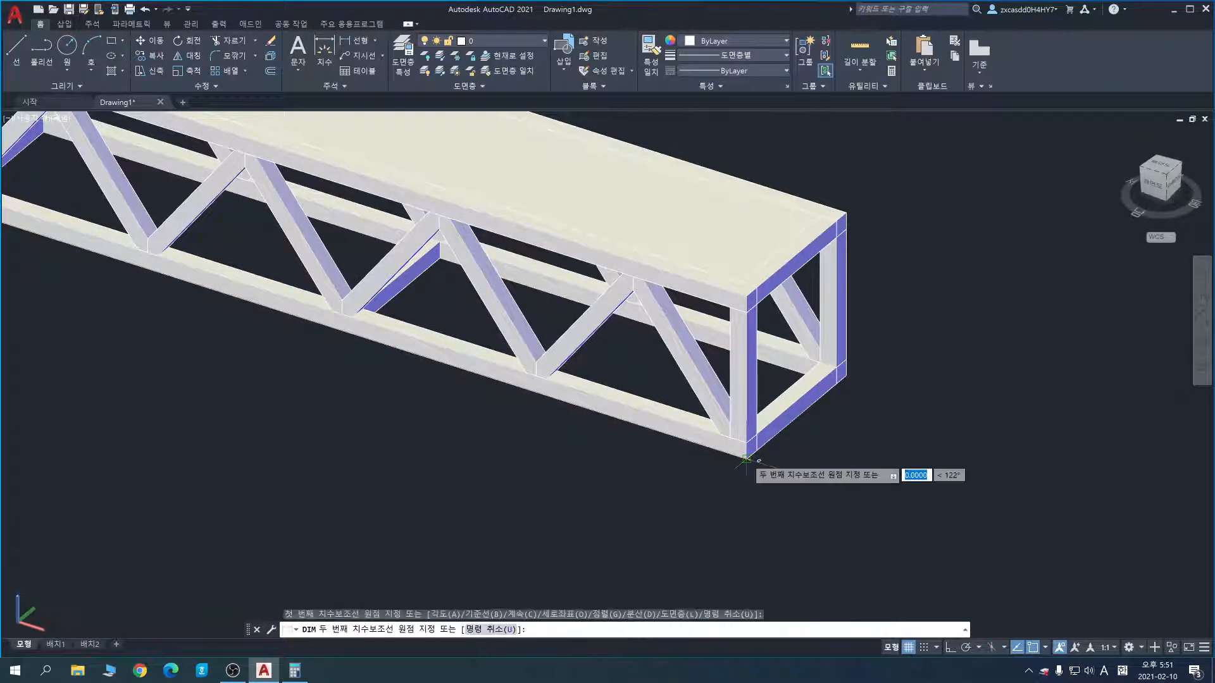
click(845, 374)
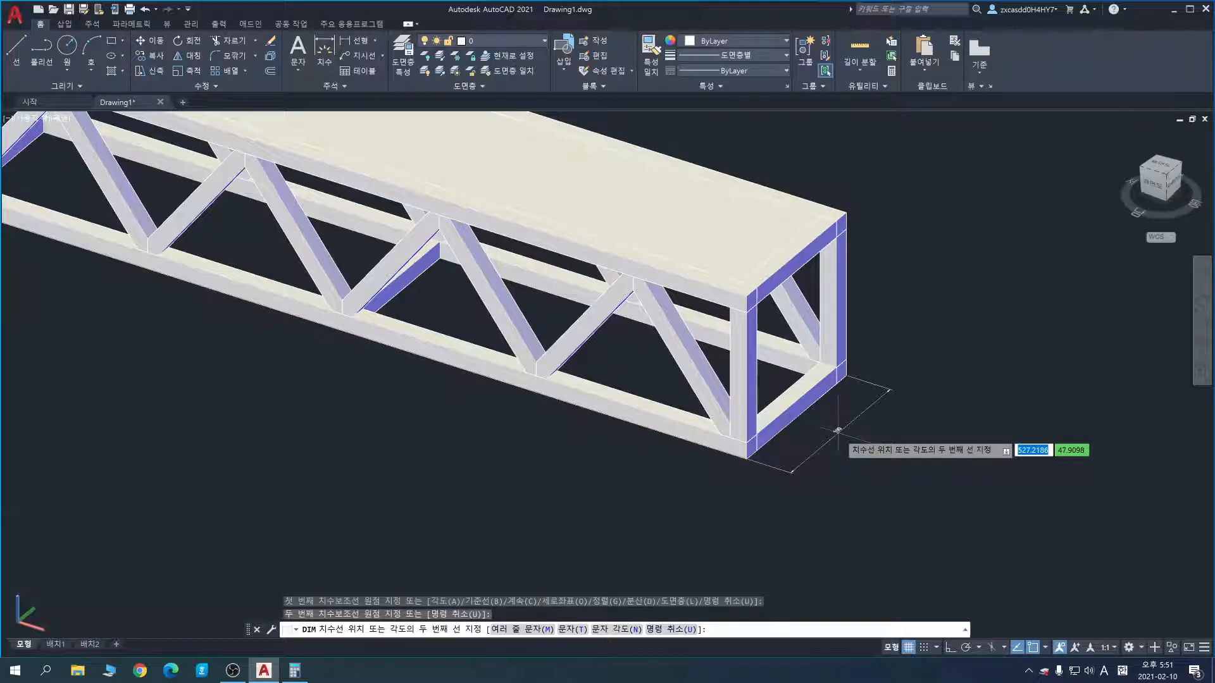
key(Return)
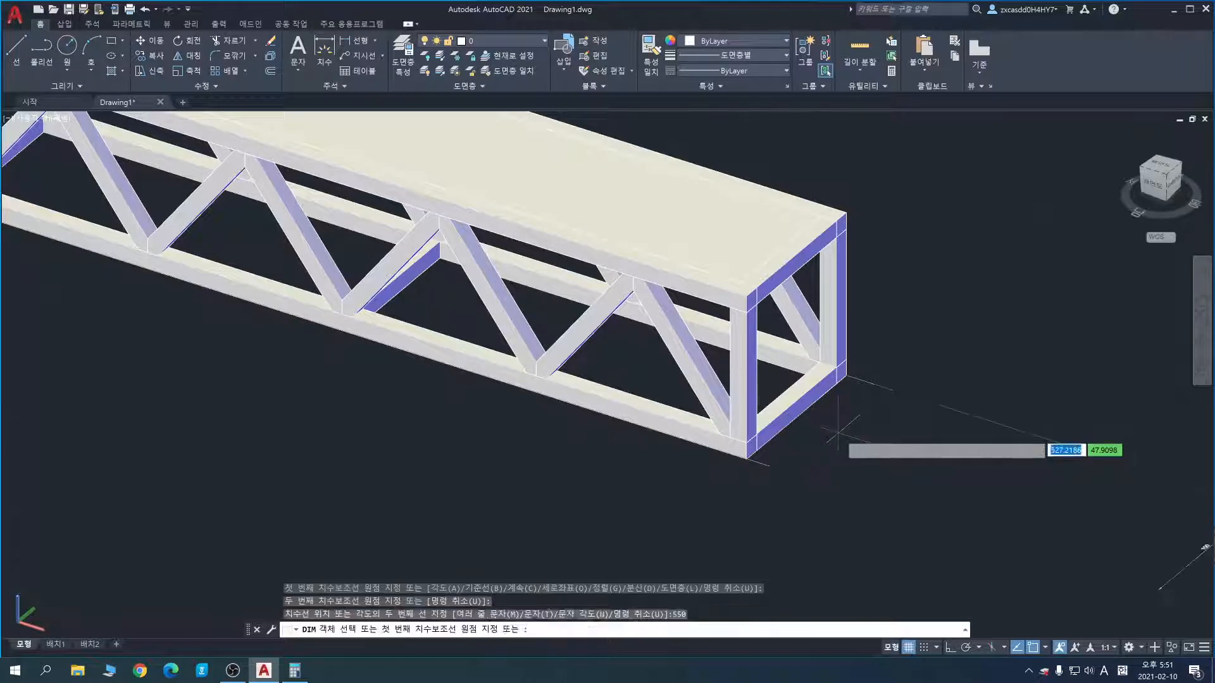
middle_drag(923, 487, 859, 457)
key(ctrl+z)
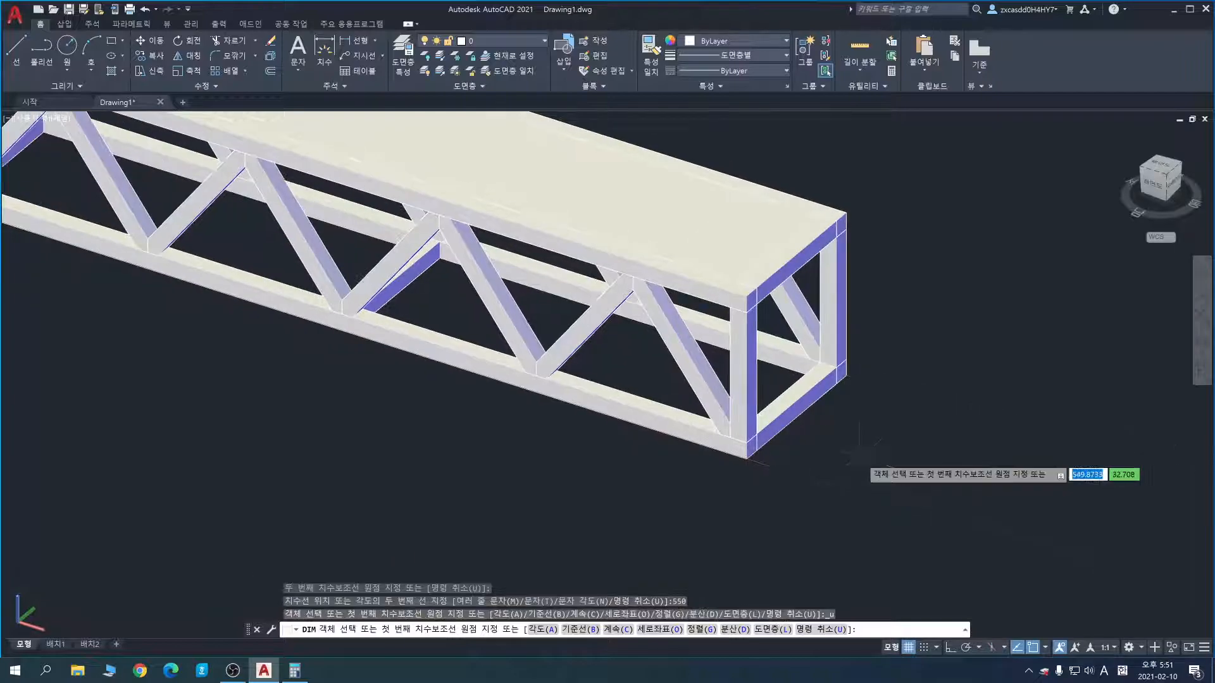
Step: Dimension the lower outer edge of the frame's end face, placing the dimension line at a distance of 50
click(325, 52)
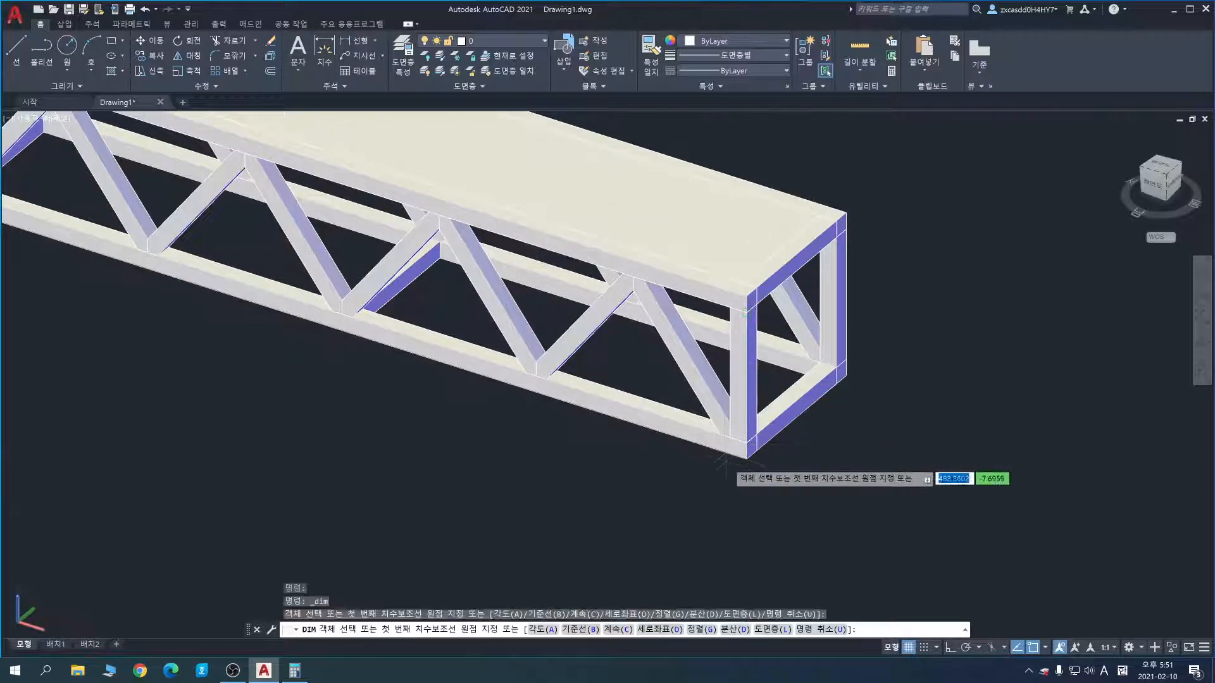
click(747, 459)
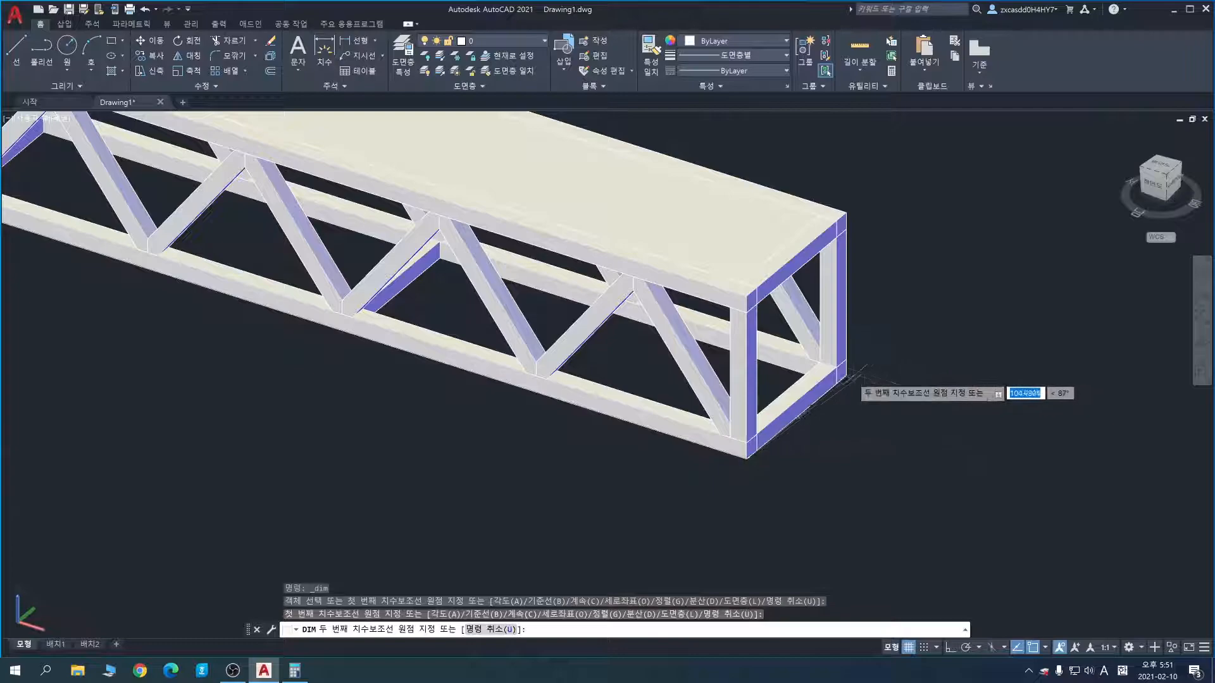
click(847, 377)
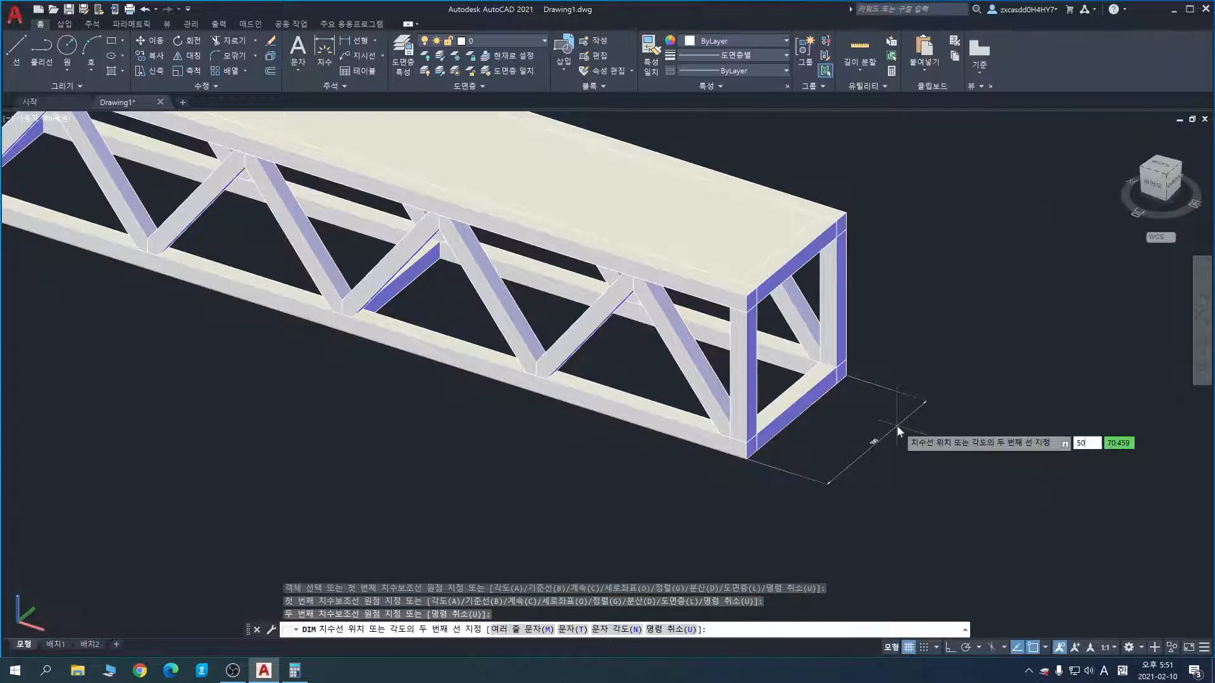
key(Return)
scroll(924, 465, up, 2)
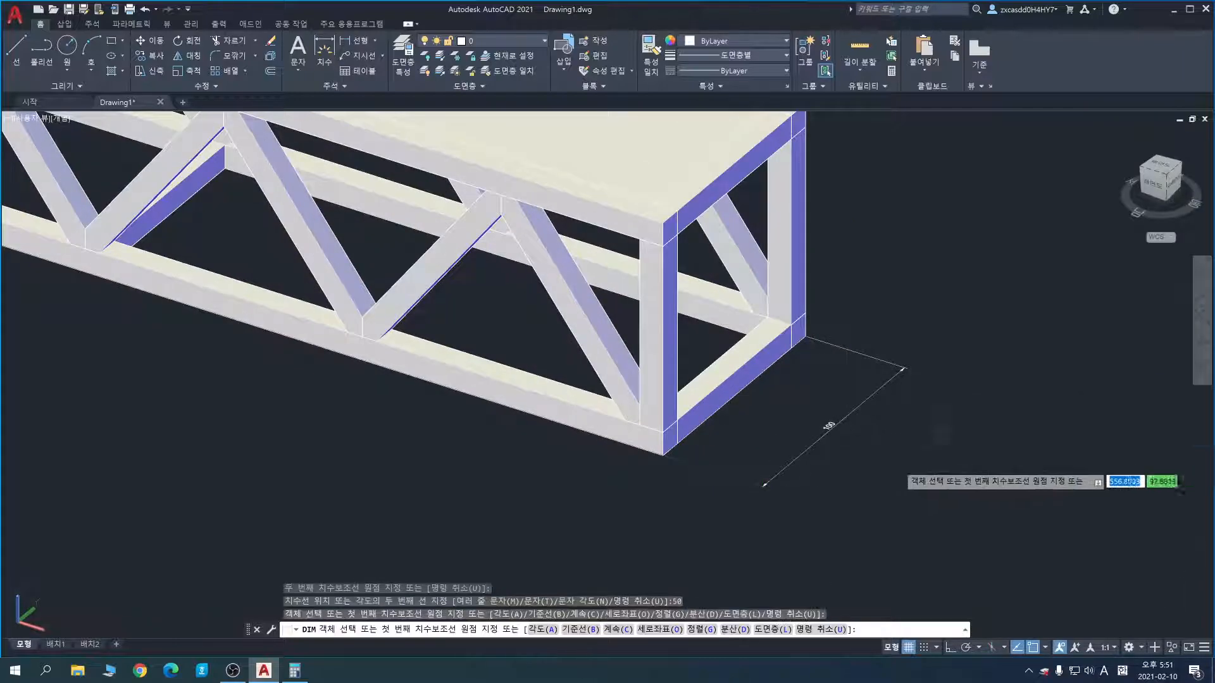
scroll(914, 464, down, 2)
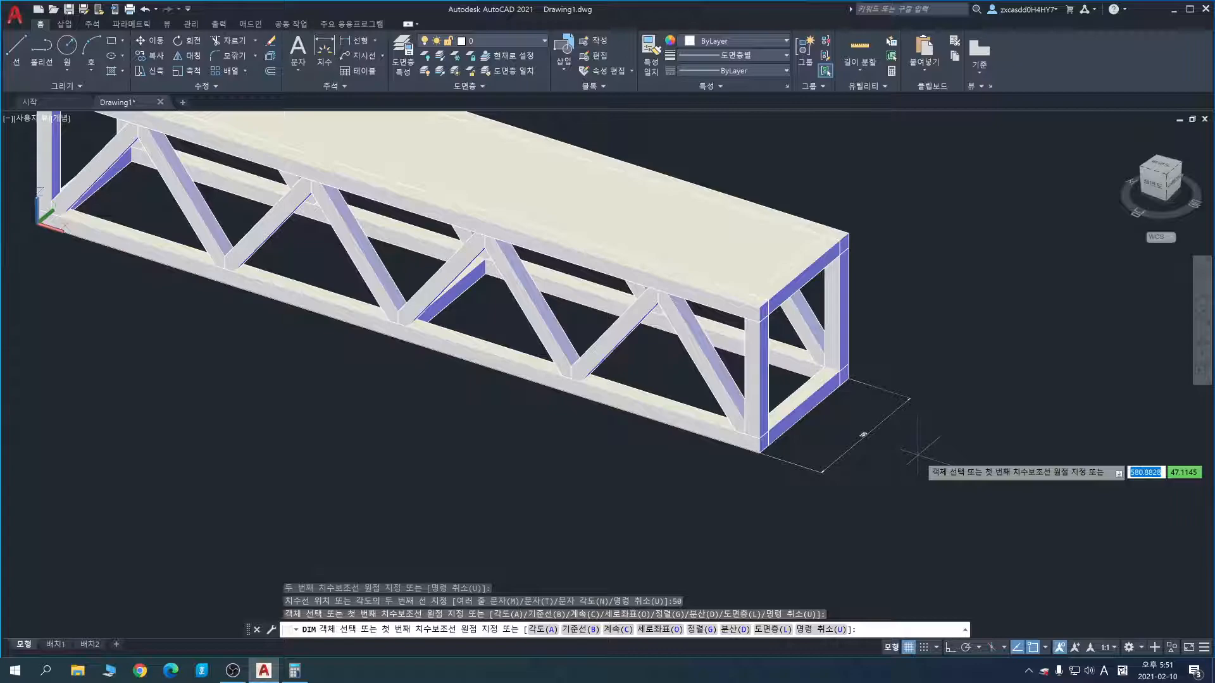
click(859, 440)
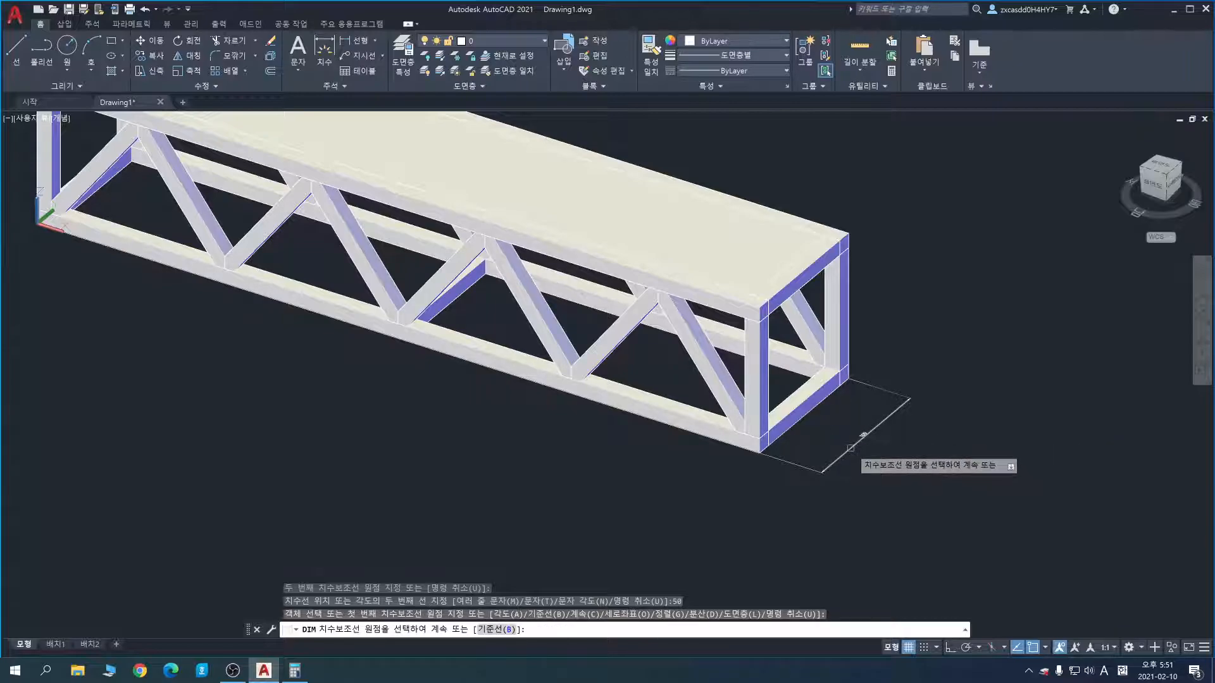
click(851, 448)
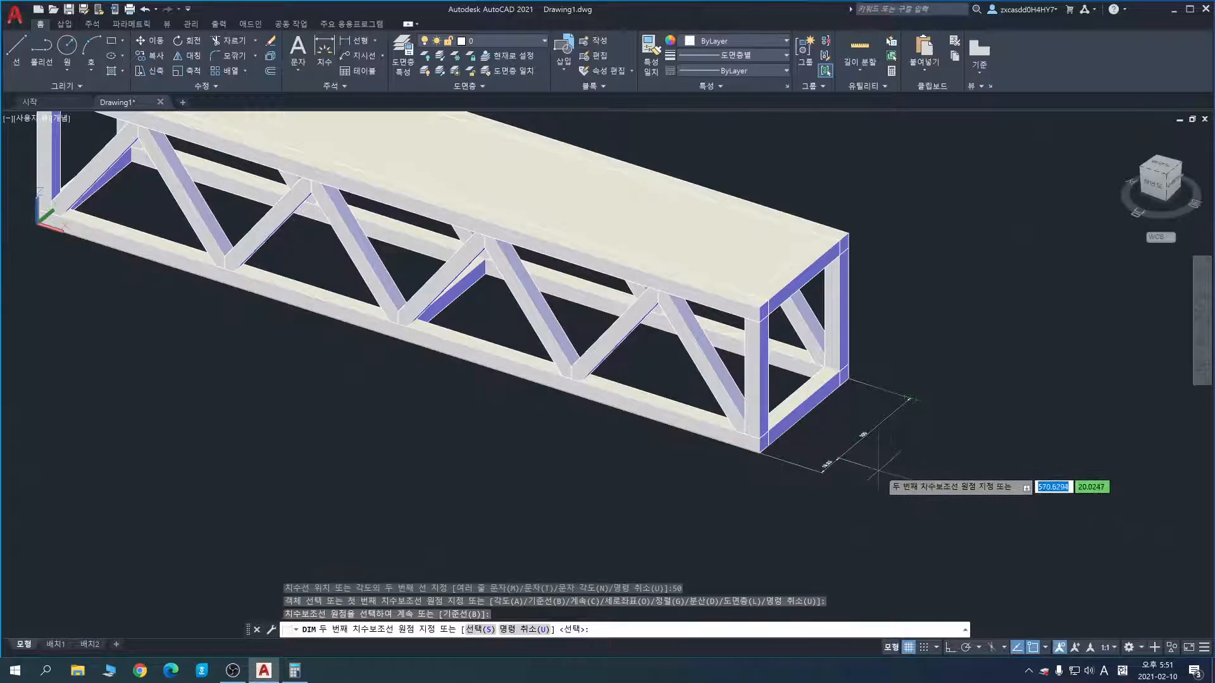
key(Escape)
click(818, 469)
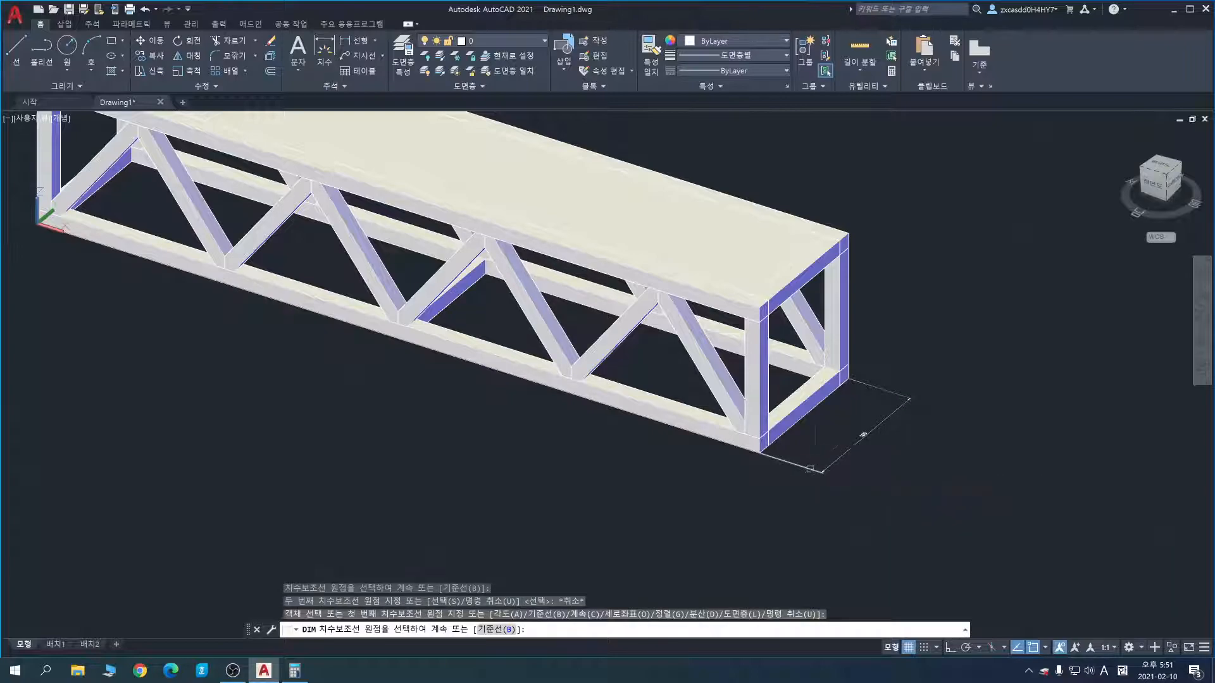
click(861, 435)
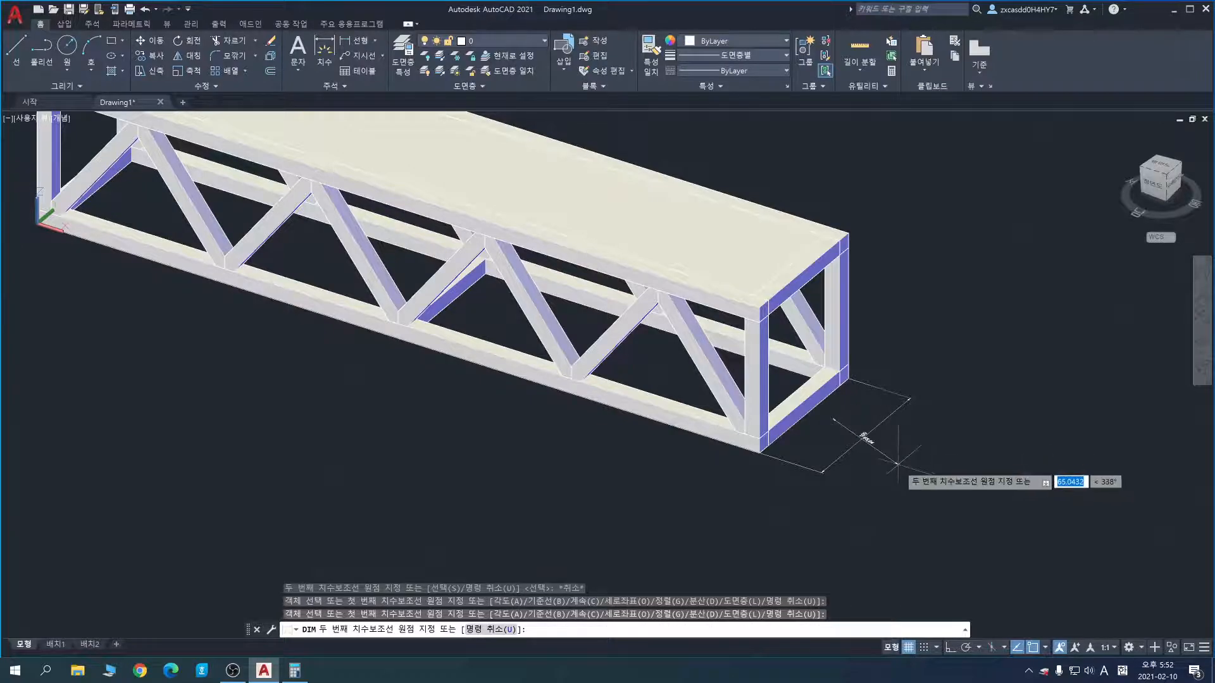
key(Escape)
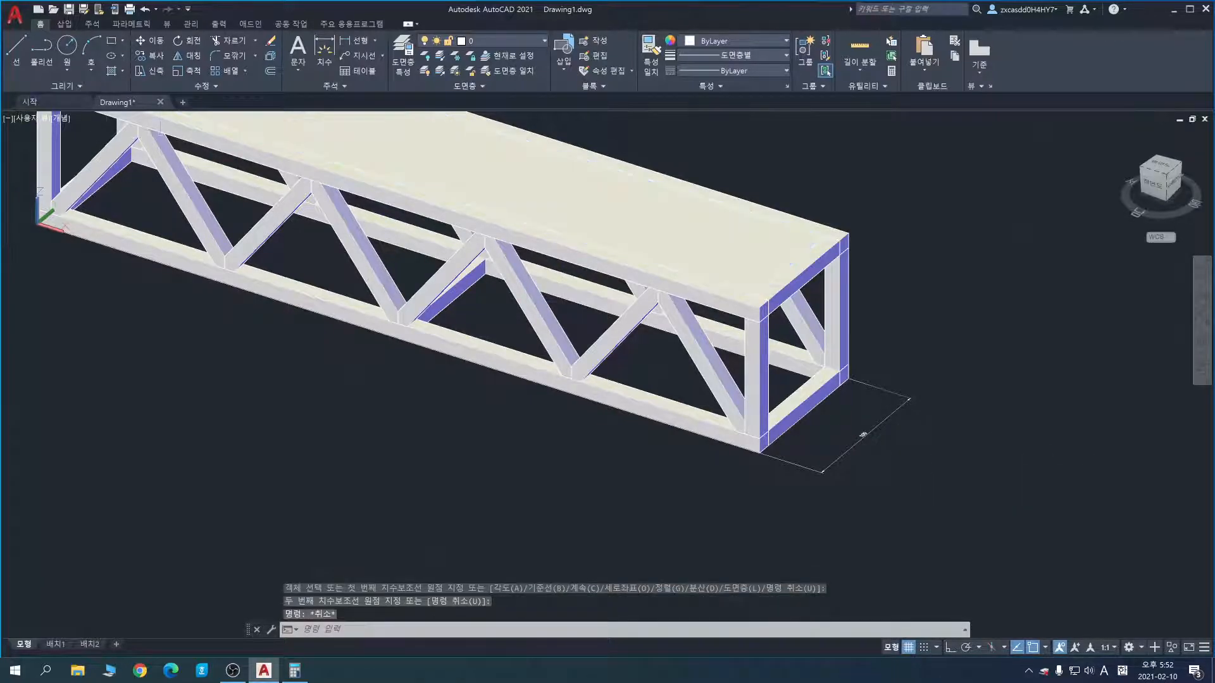
right_click(863, 435)
key(Escape)
key(Escape)
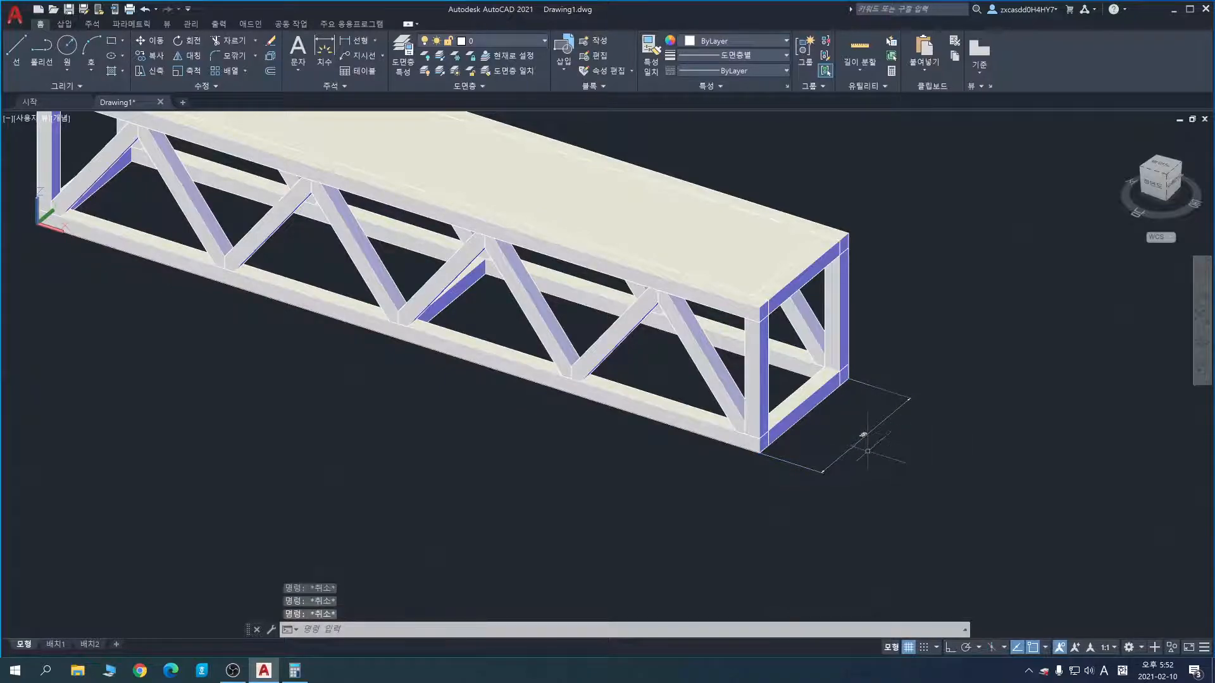
click(850, 448)
key(Escape)
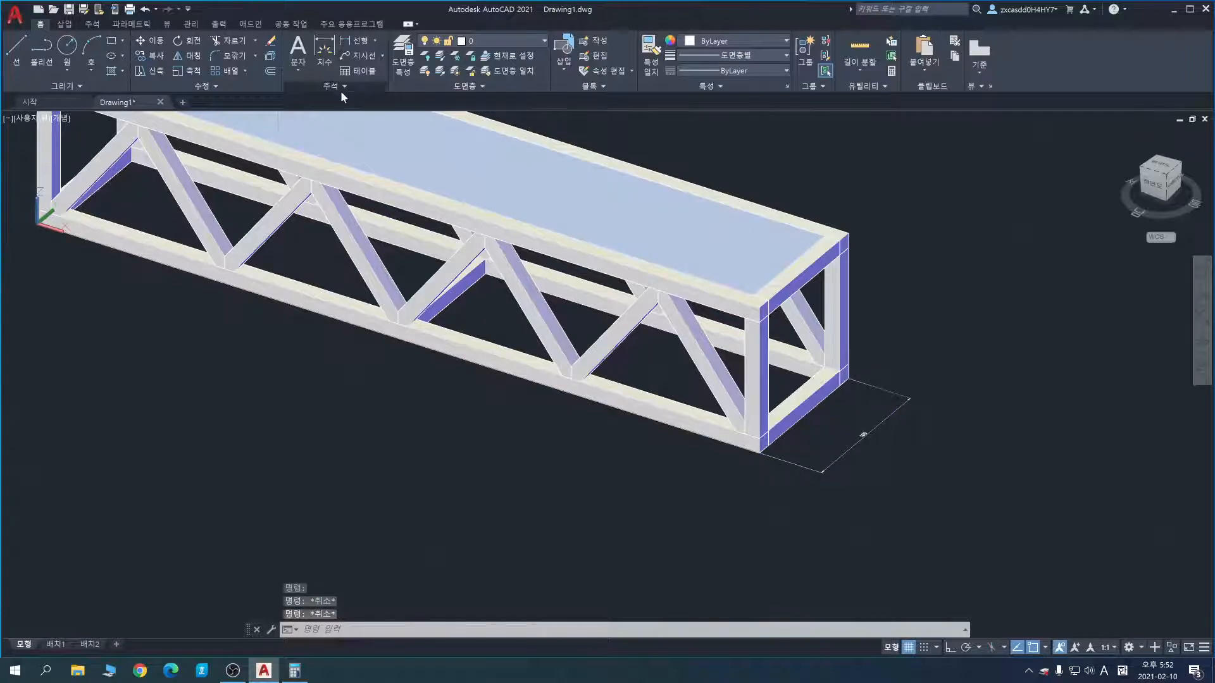
Step: Add a second dimension along the same lower end edge, placing its line farther out than the first
click(324, 58)
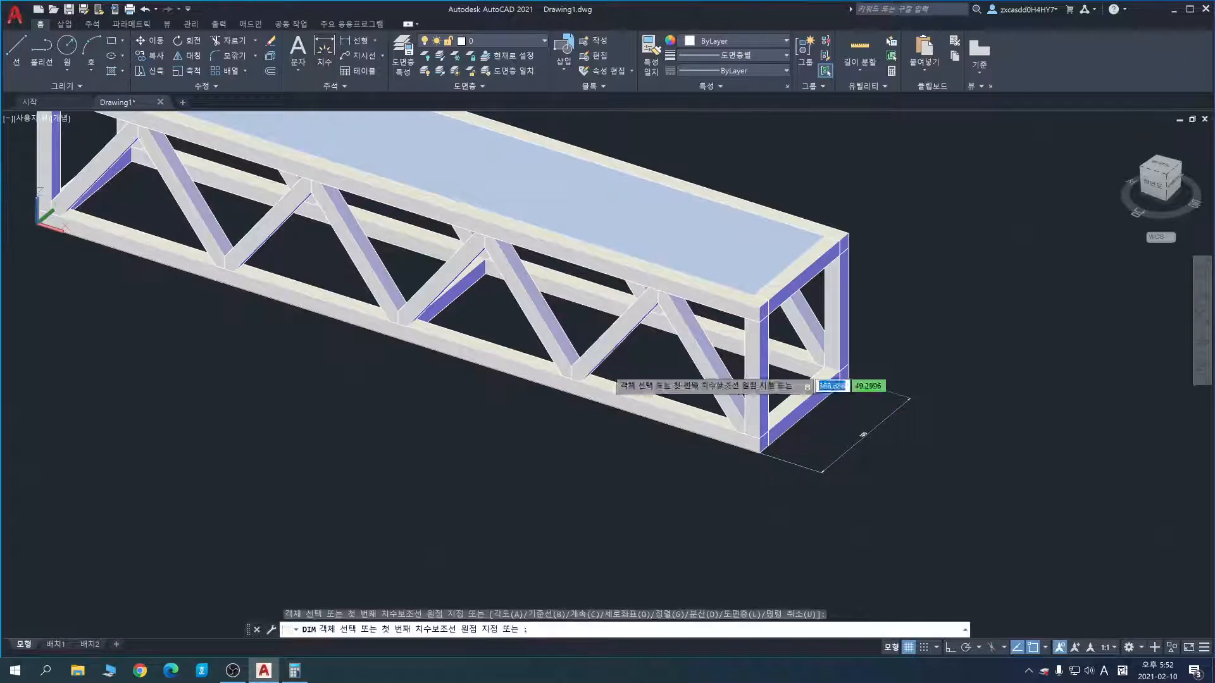
click(766, 448)
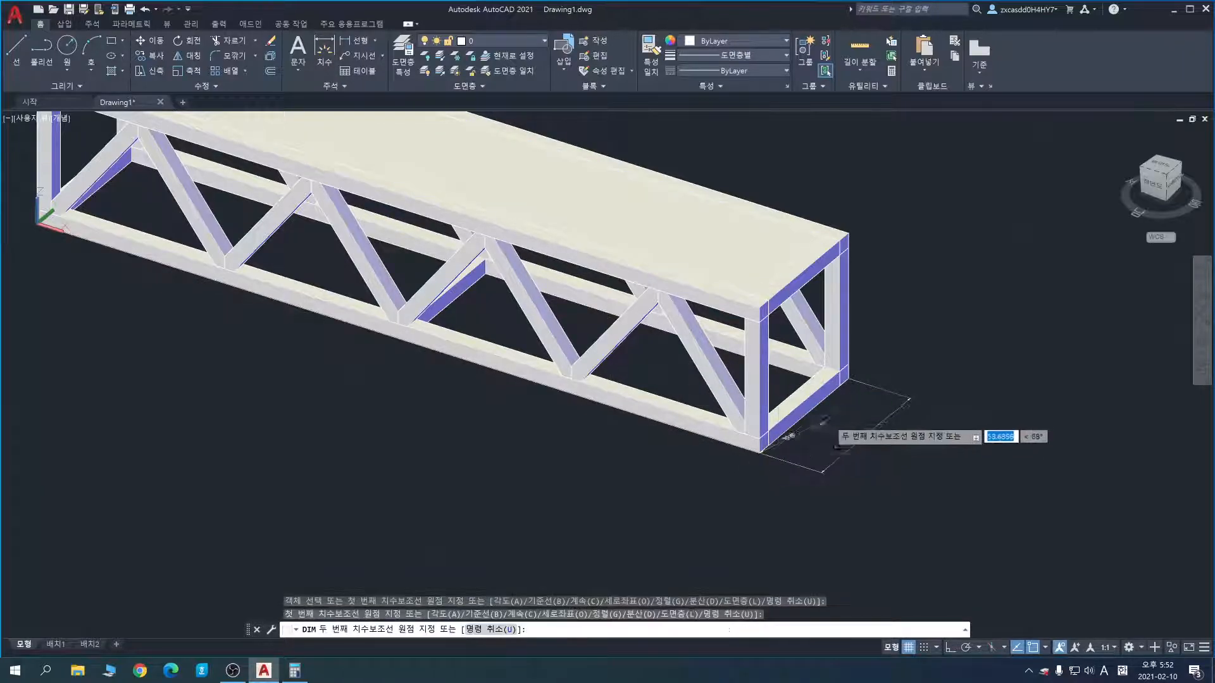
click(848, 380)
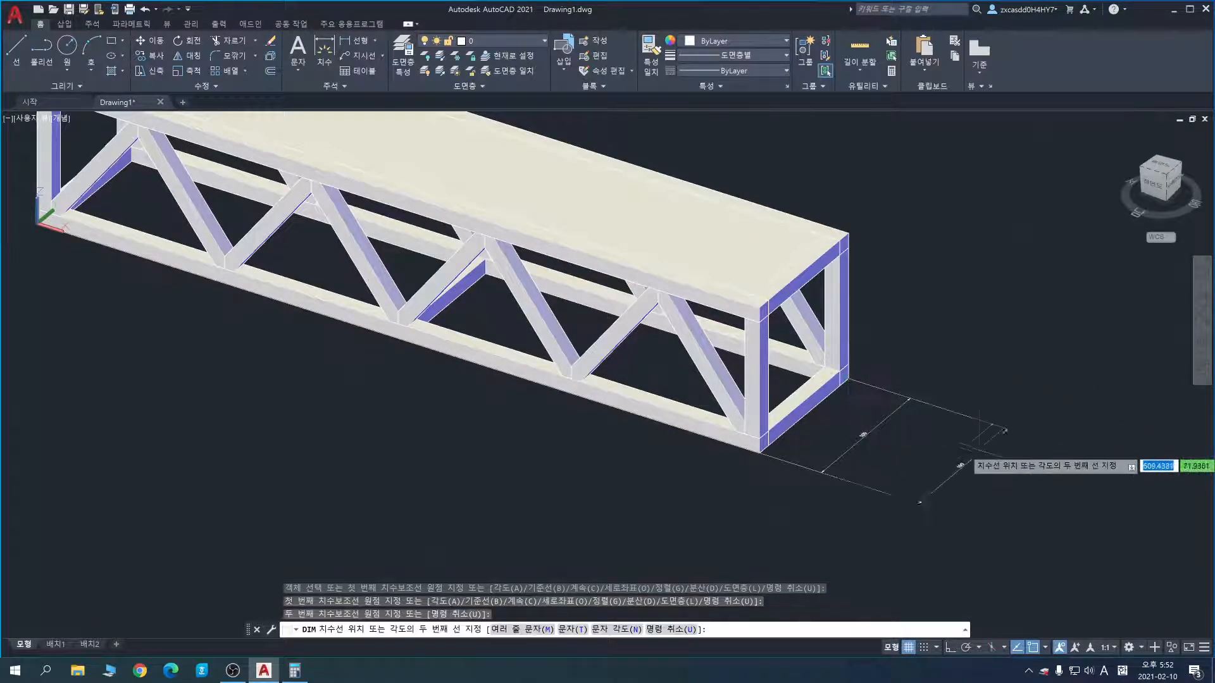
click(998, 475)
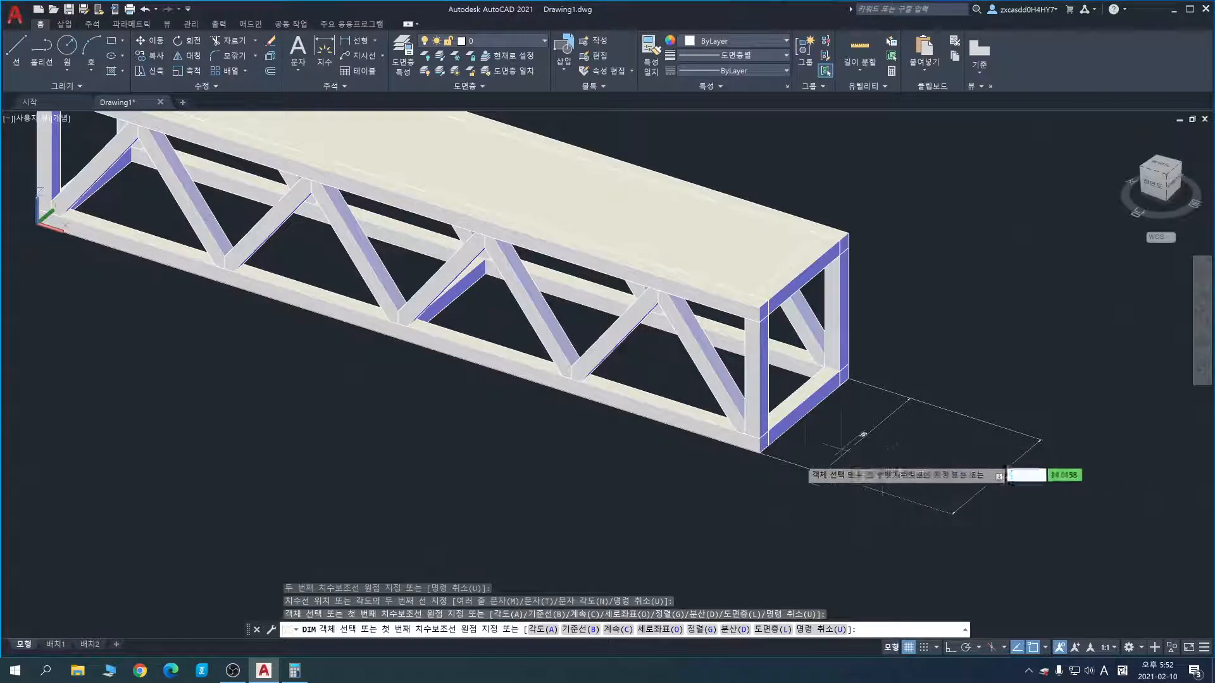
key(Return)
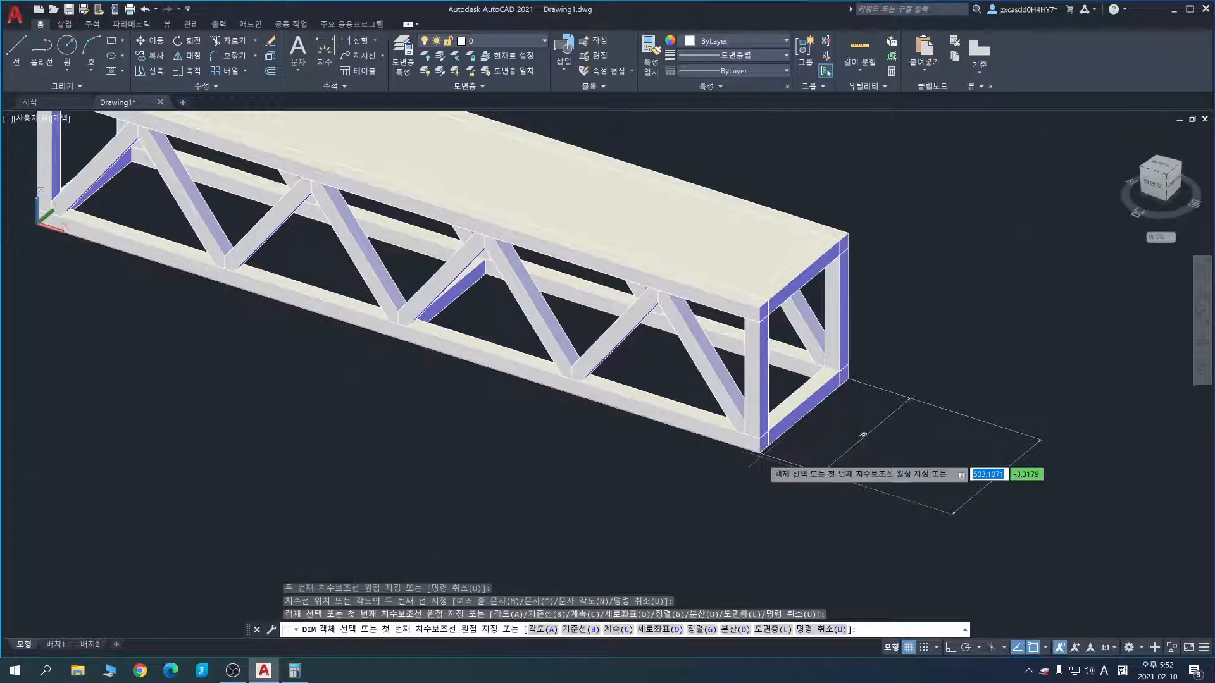
Step: Add a third dimension along the lower outer edge of the end face, placing its line beyond the second one
click(759, 453)
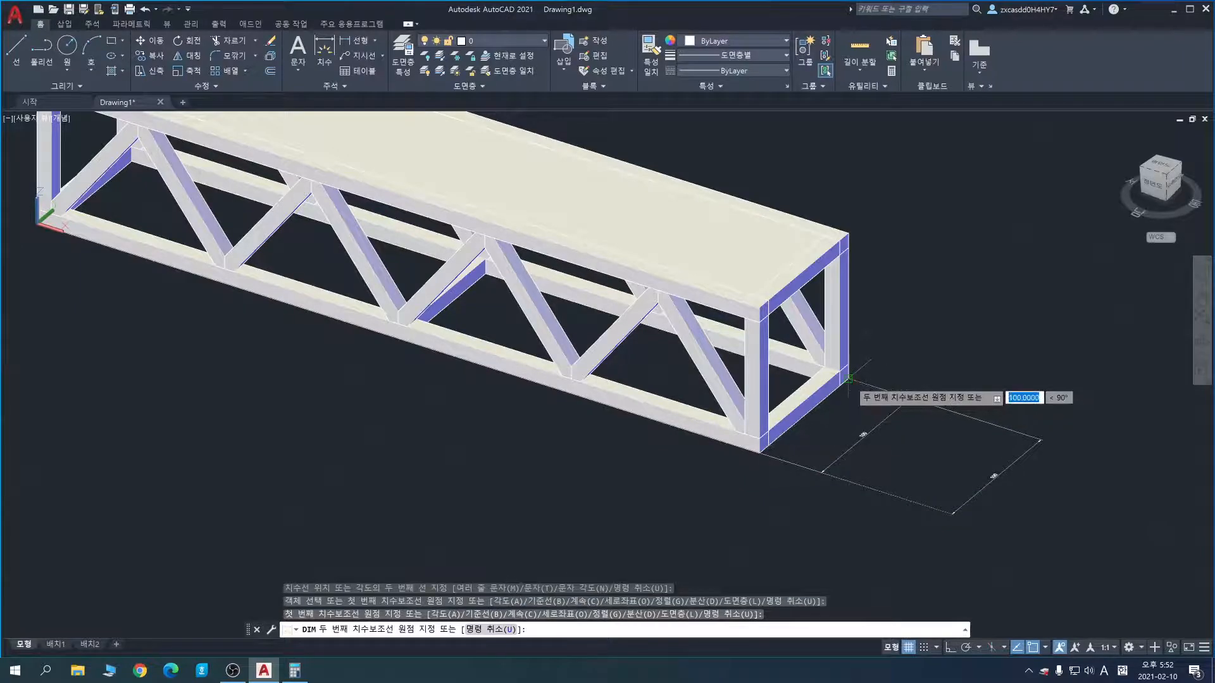
click(847, 379)
click(1081, 495)
key(Escape)
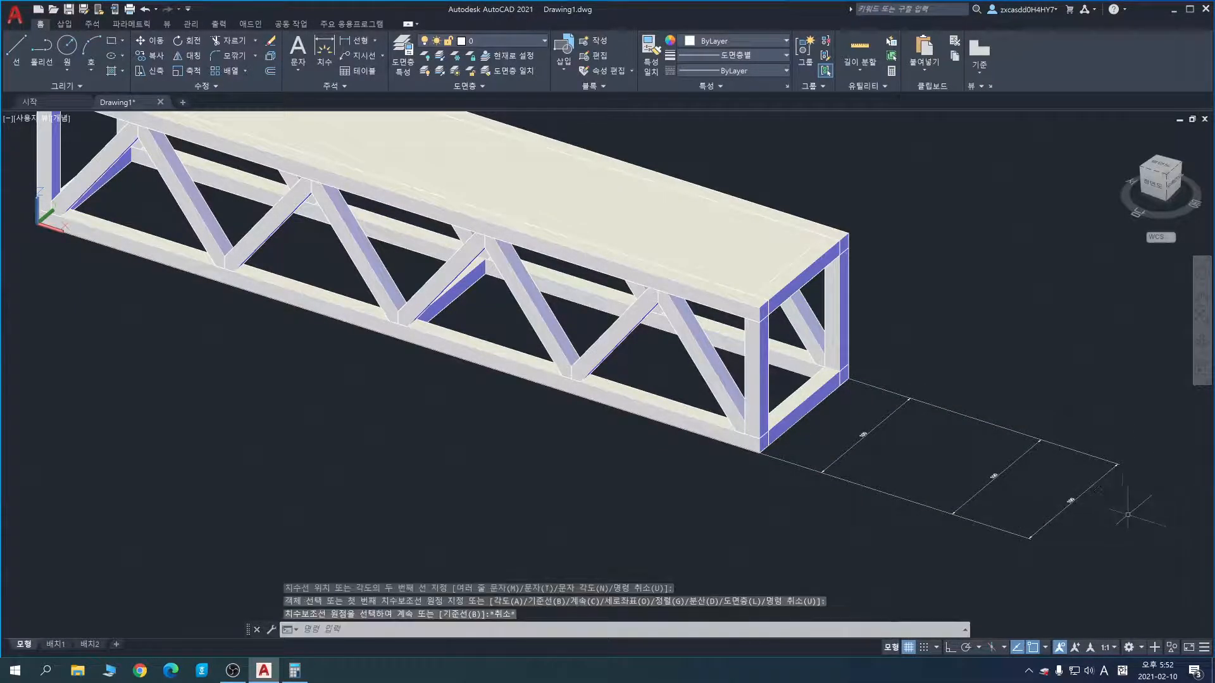
key(Escape)
key(Escape)
key(Escape)
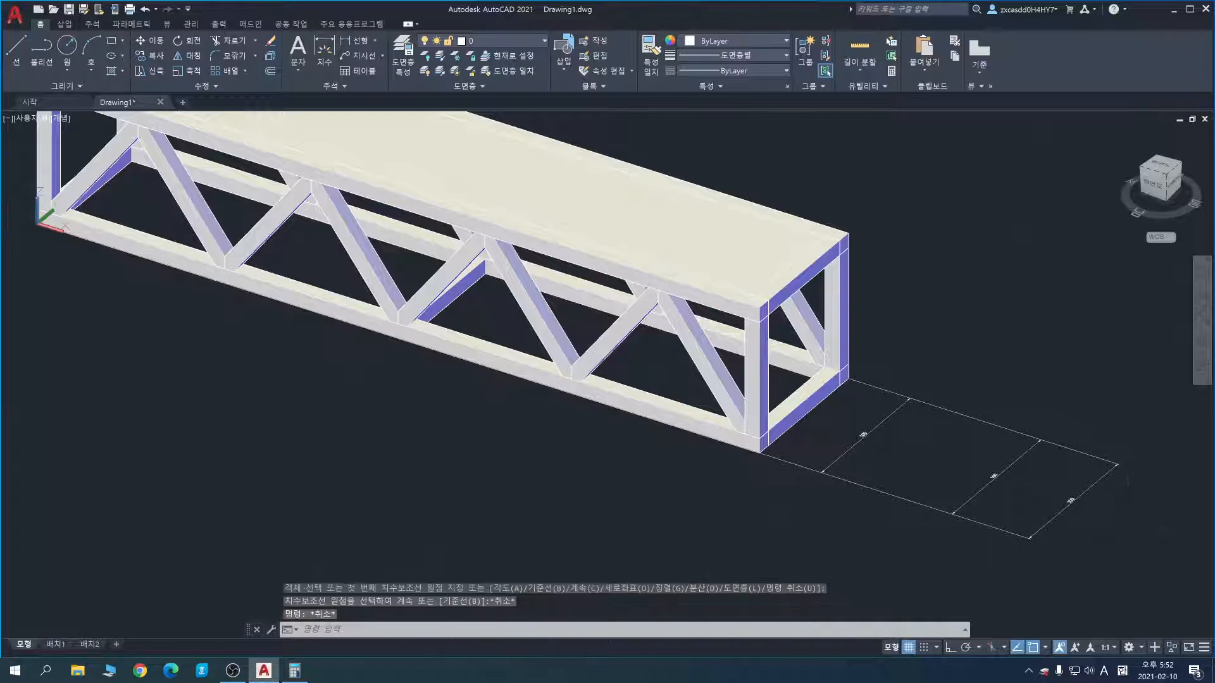
Step: Delete the two outermost dimensions of the lower end edge, keeping only the one nearest the frame
click(1120, 534)
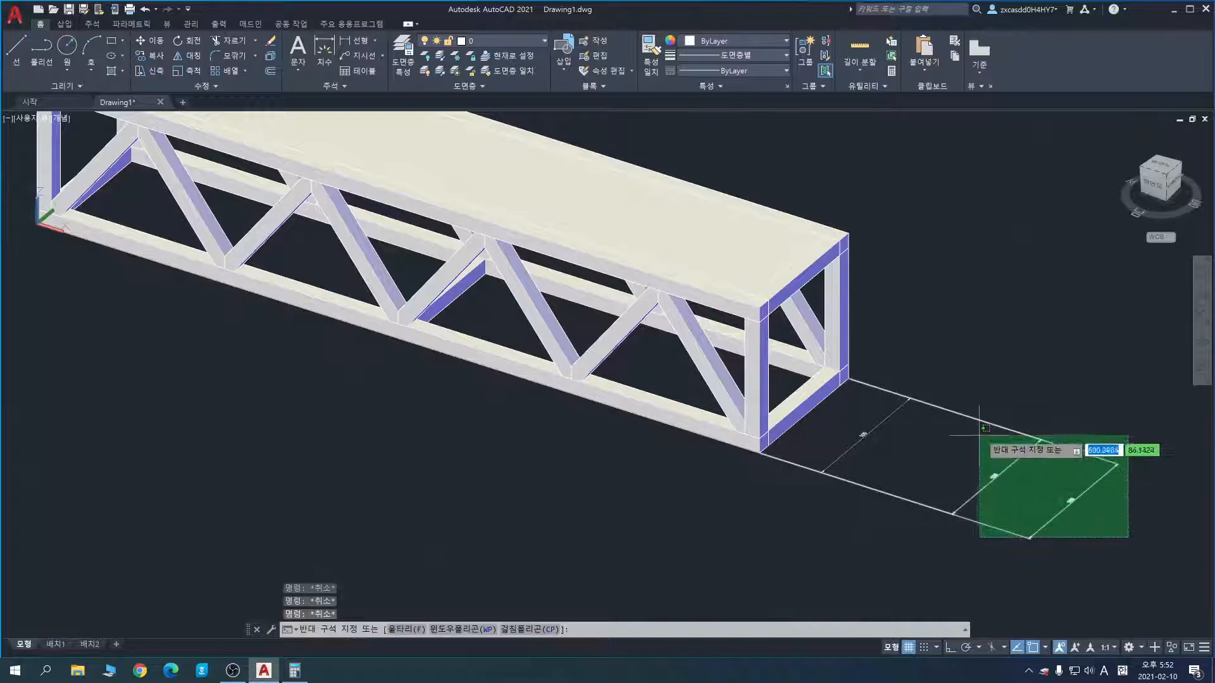
click(903, 420)
key(Delete)
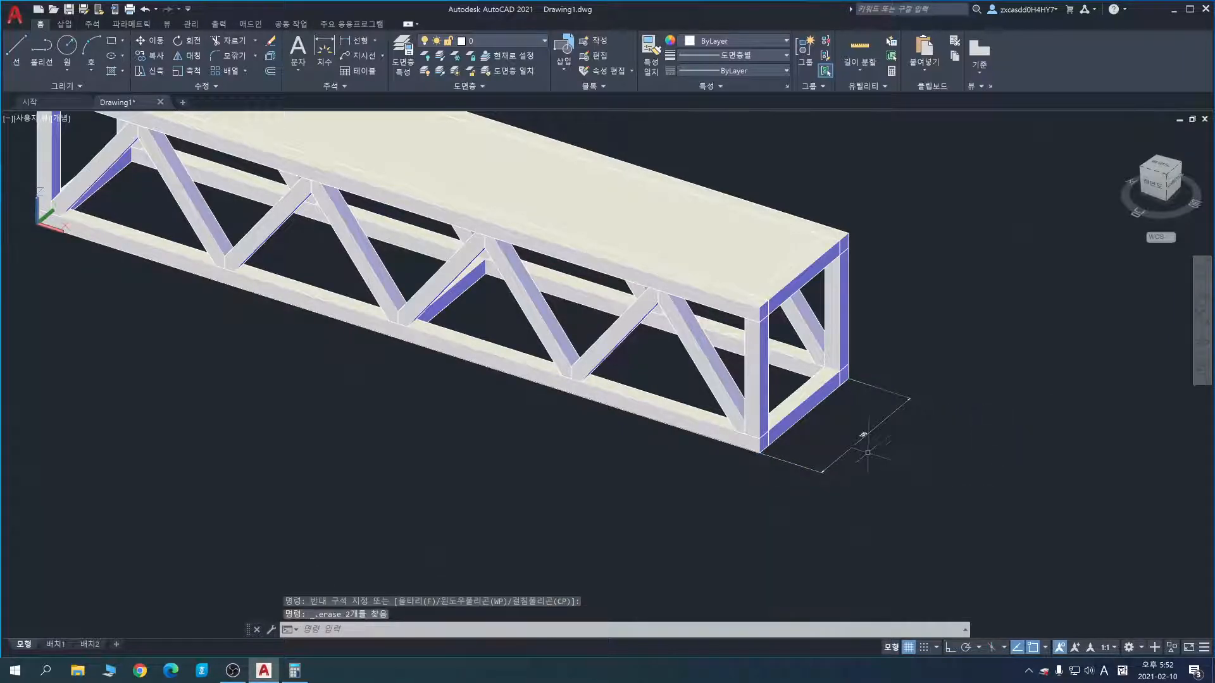
middle_drag(867, 453, 878, 472)
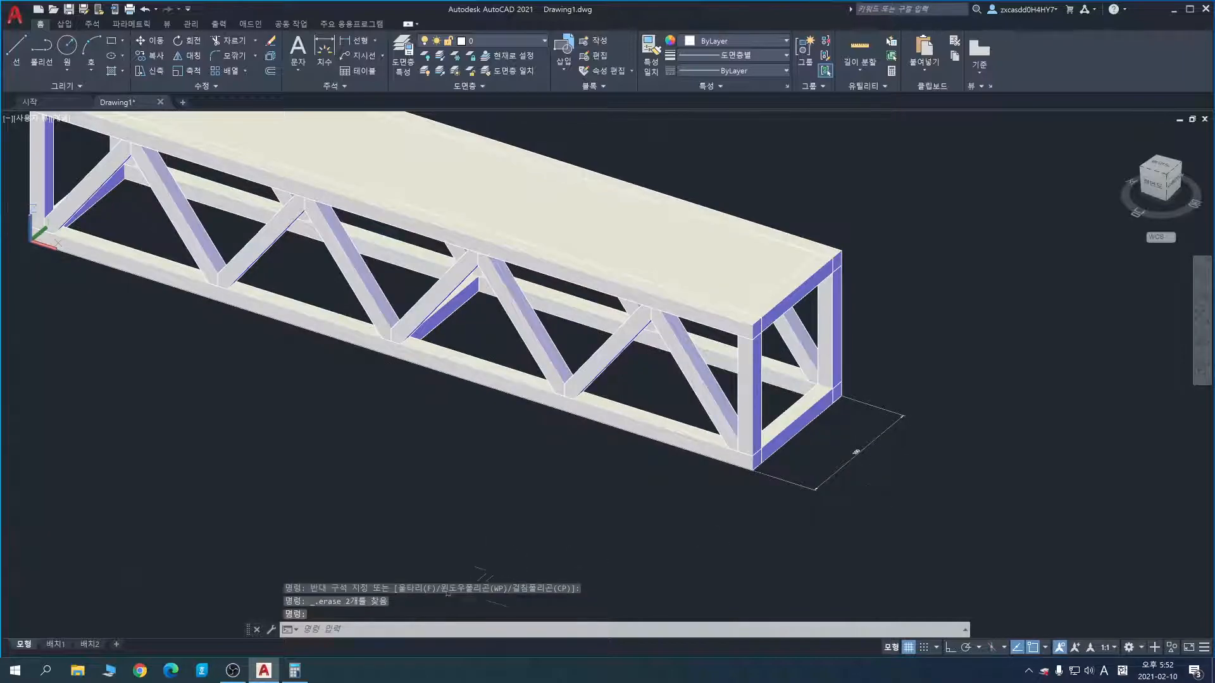
Step: Set the arrow size of the lower end edge's dimension to 10 in its properties
click(877, 442)
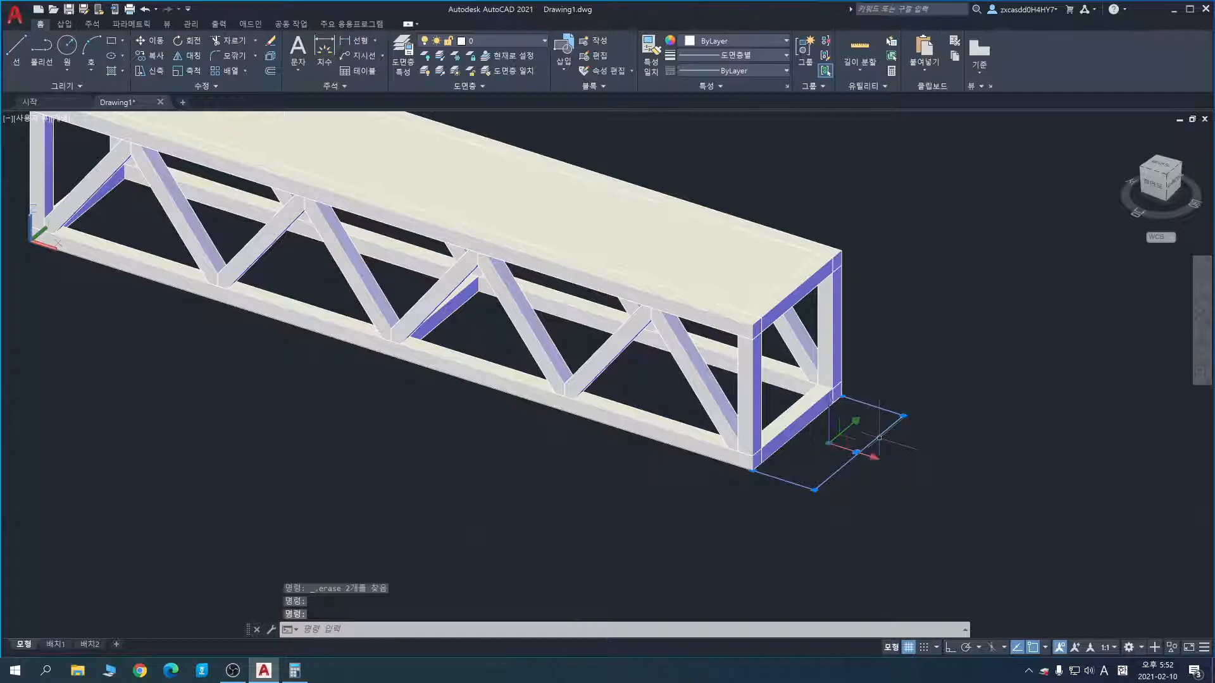
right_click(879, 435)
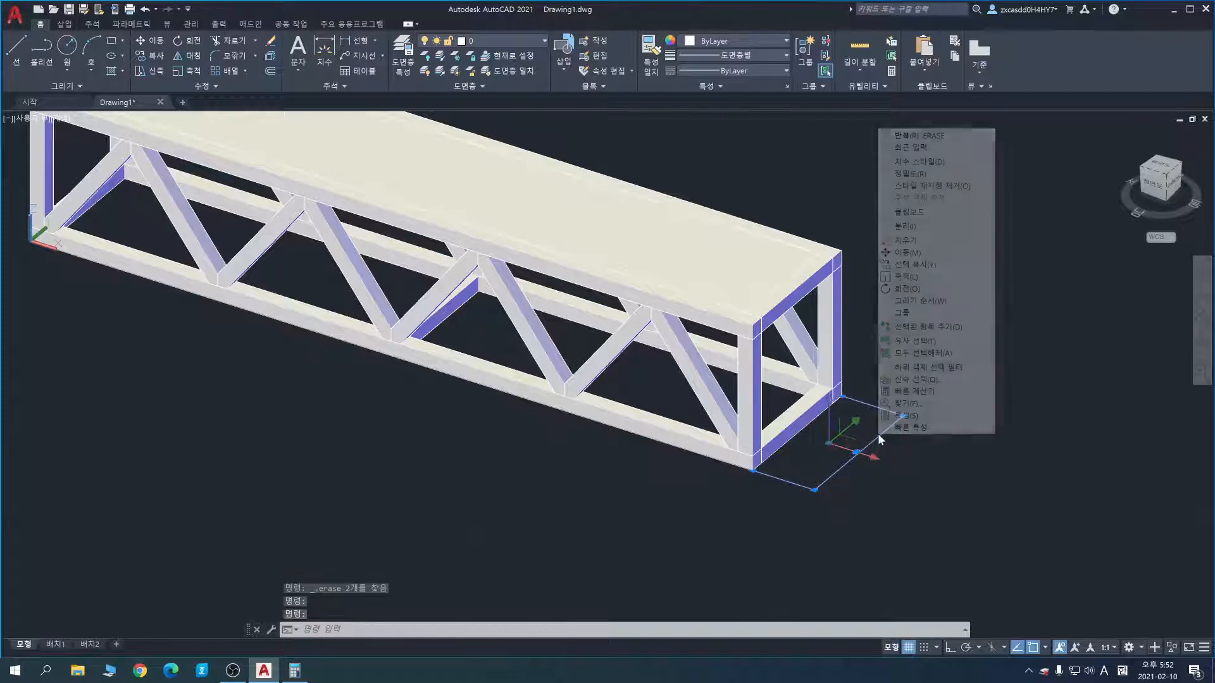
click(913, 416)
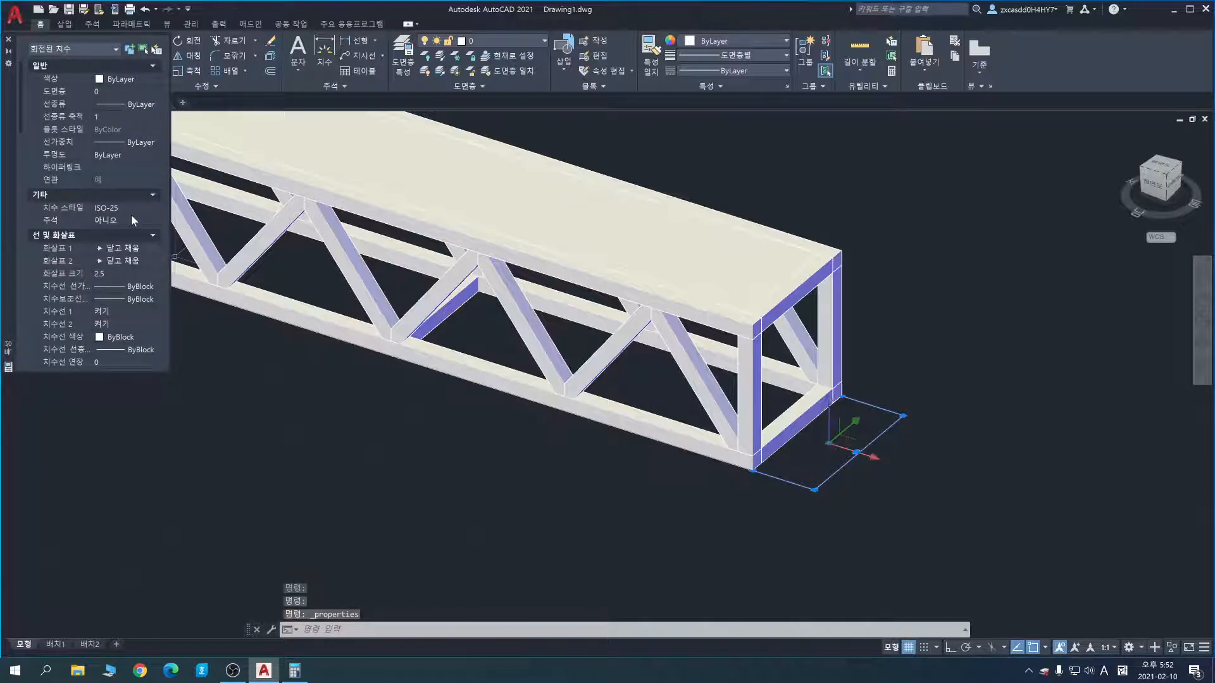
scroll(131, 214, down, 4)
scroll(123, 249, up, 1)
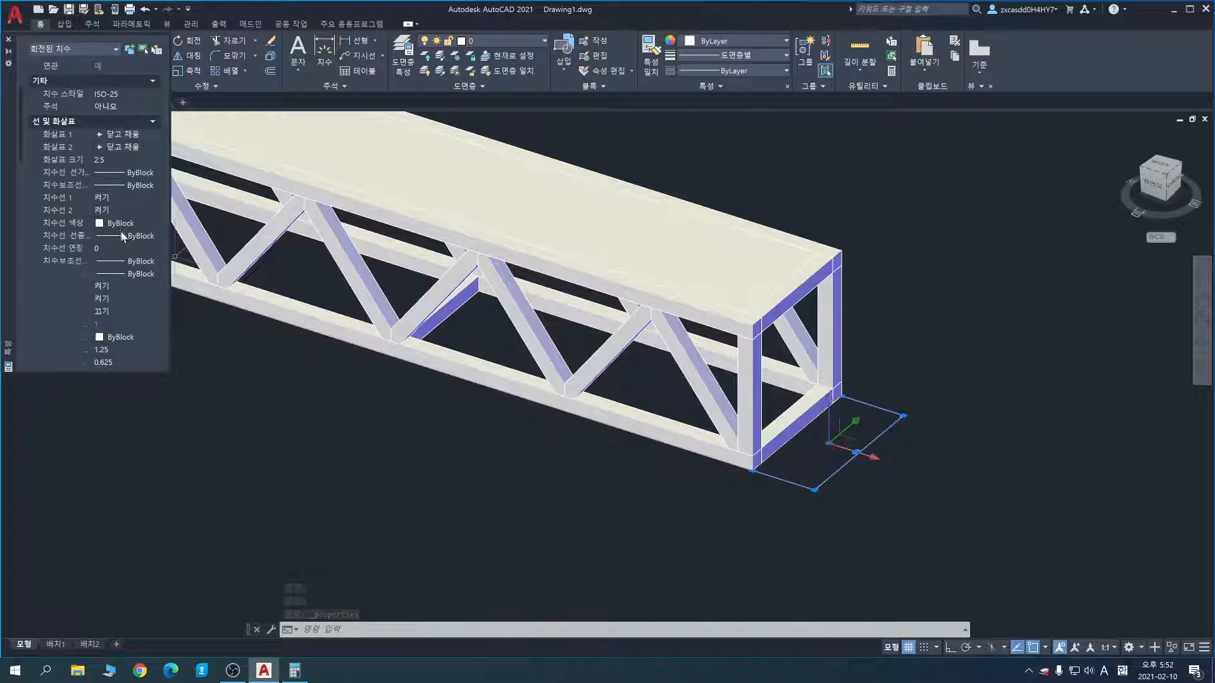
click(108, 160)
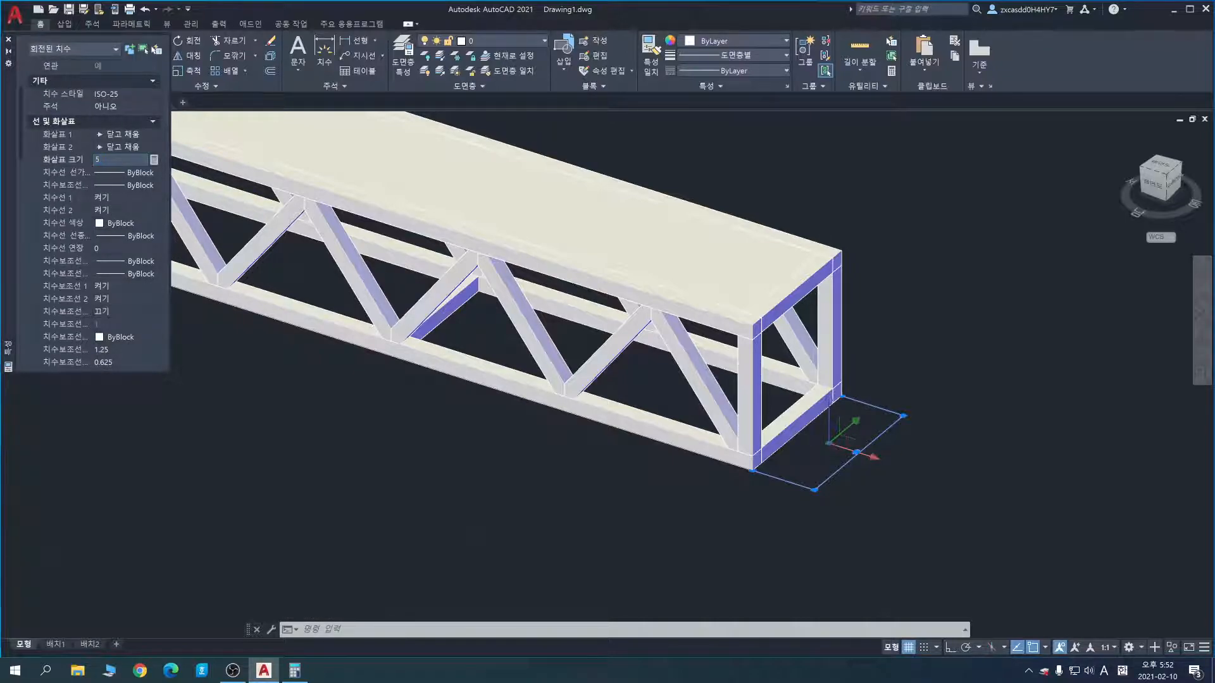
text(5)
key(Return)
text(10)
key(Return)
click(120, 161)
click(161, 208)
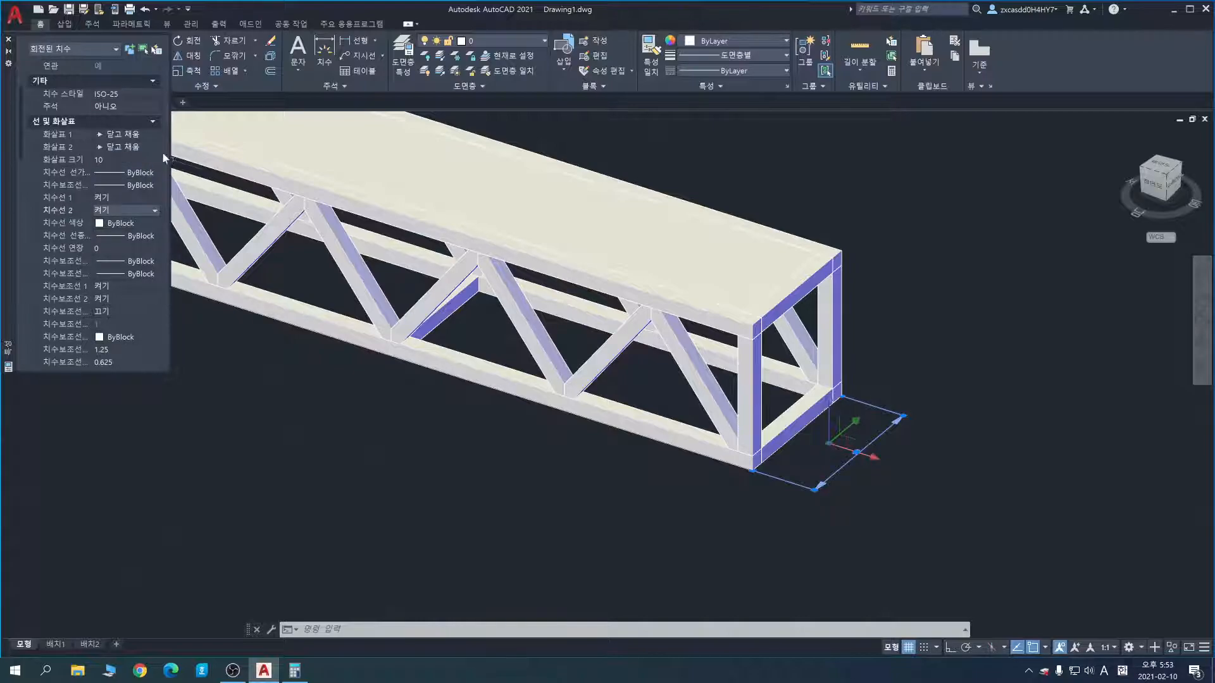
Step: Set the text height of the end edge's dimension to 10 and close its properties
scroll(34, 223, down, 5)
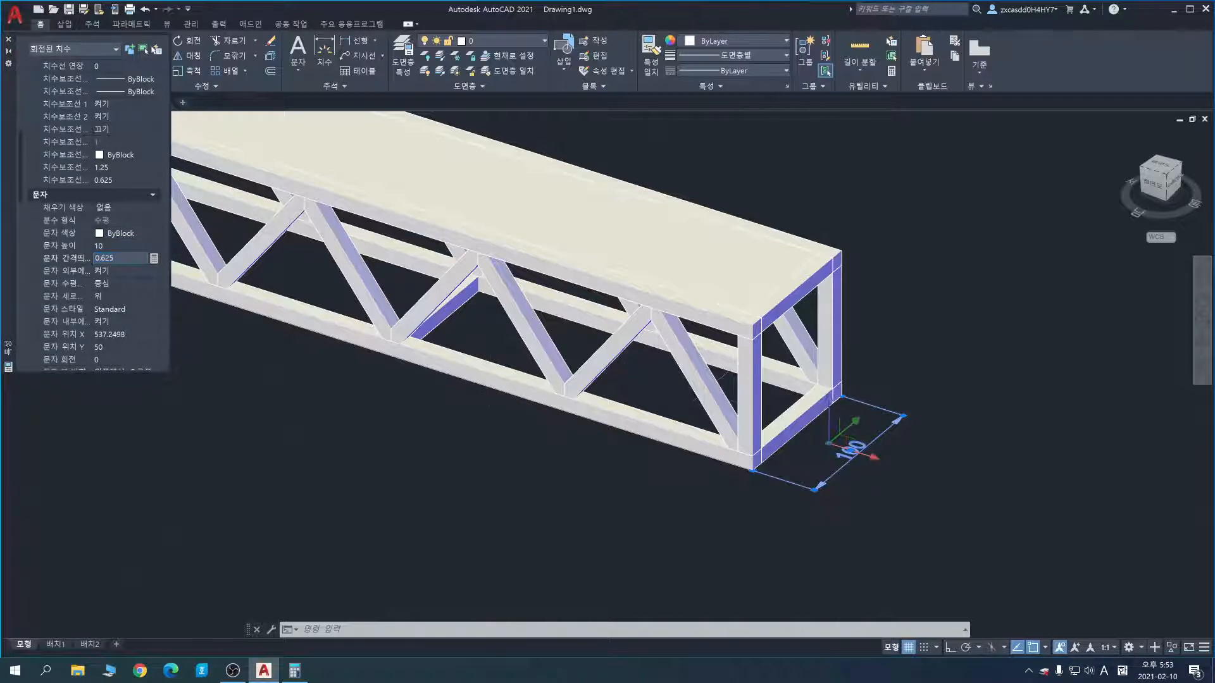
click(118, 247)
key(Escape)
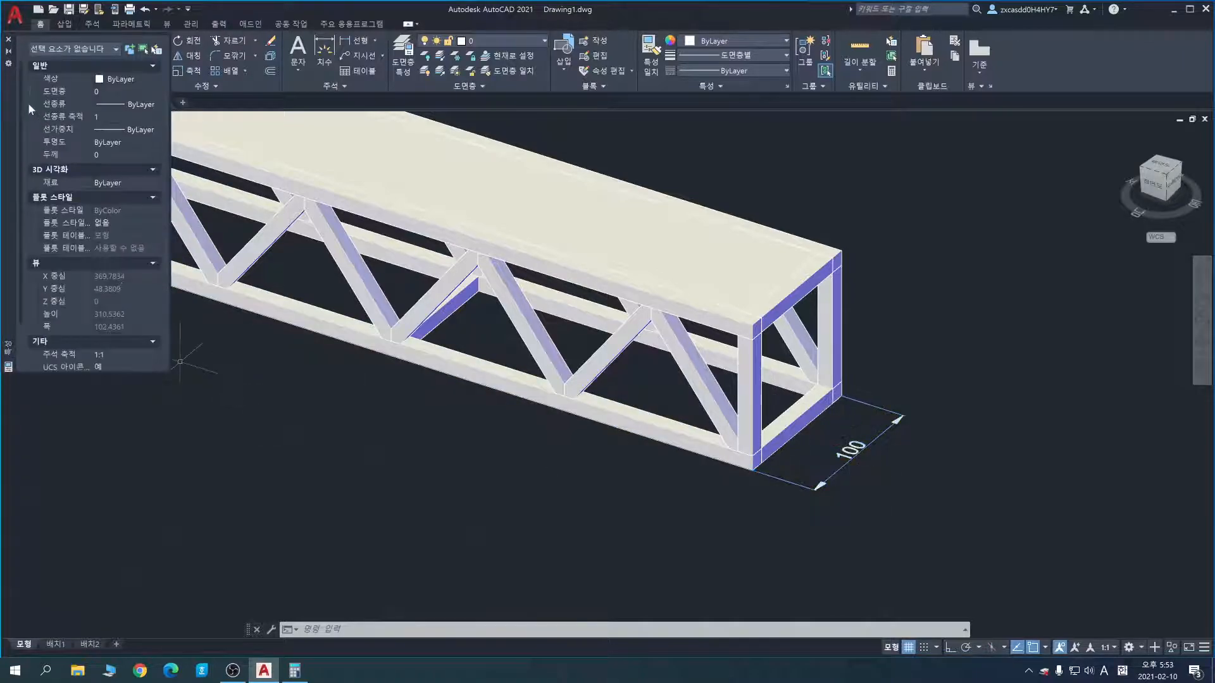
click(9, 40)
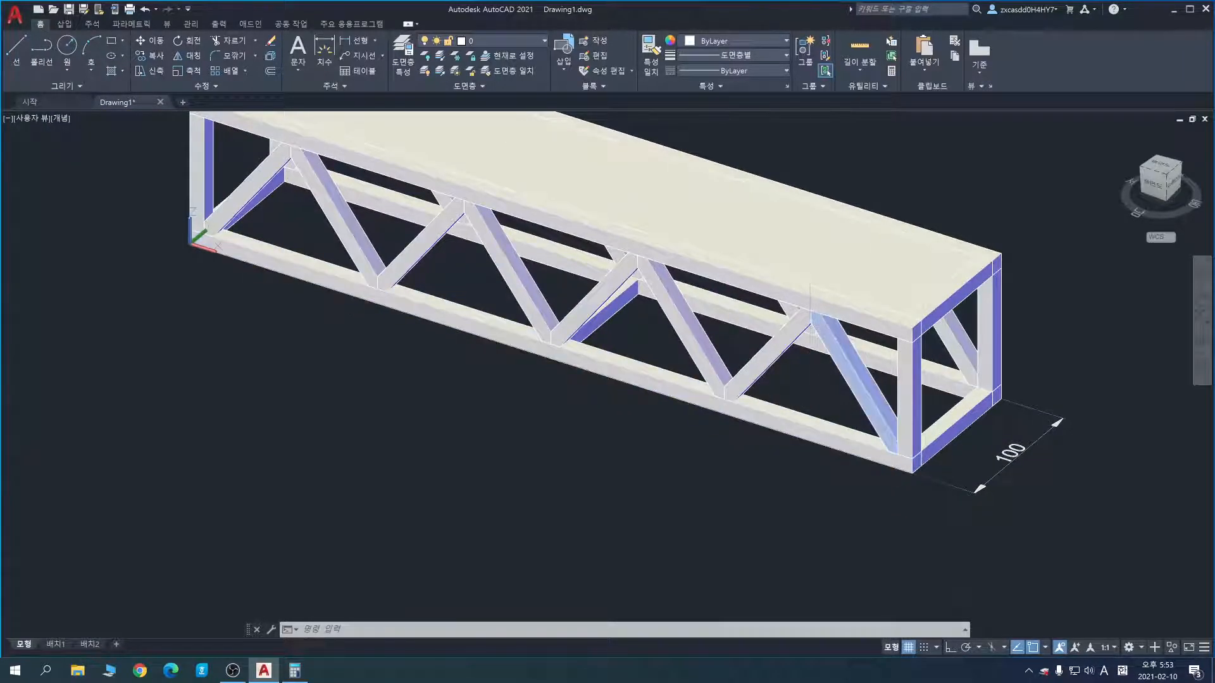
middle_drag(834, 502, 913, 521)
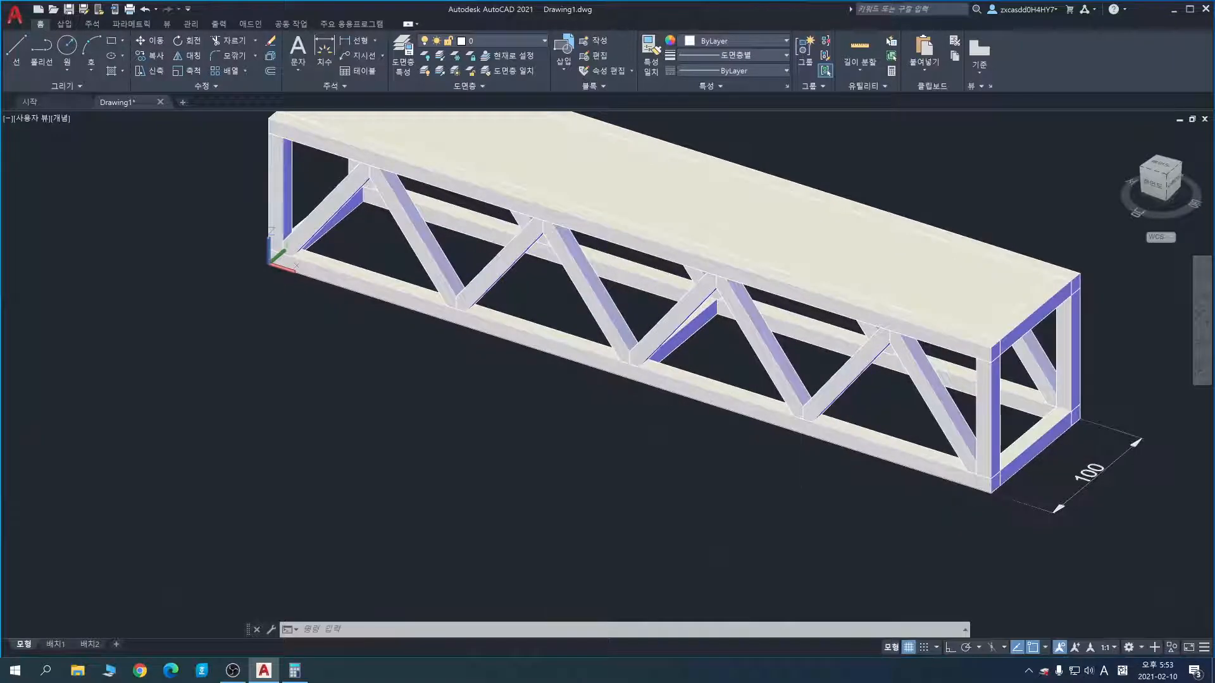
click(324, 60)
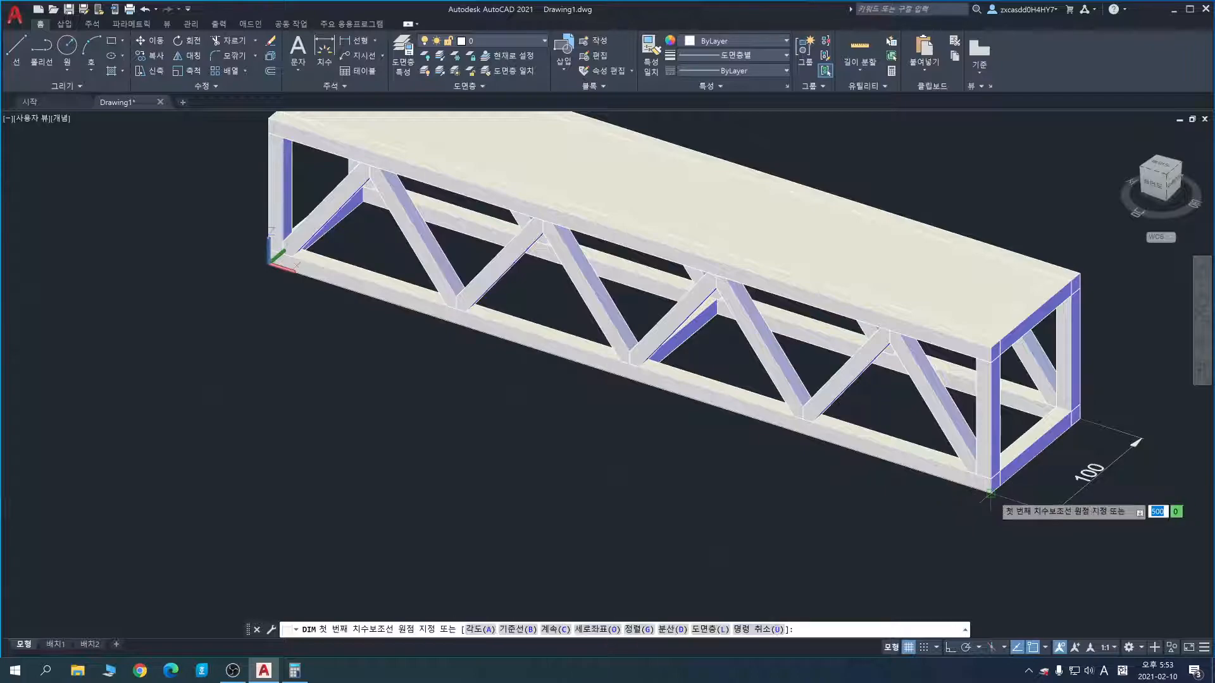
click(990, 493)
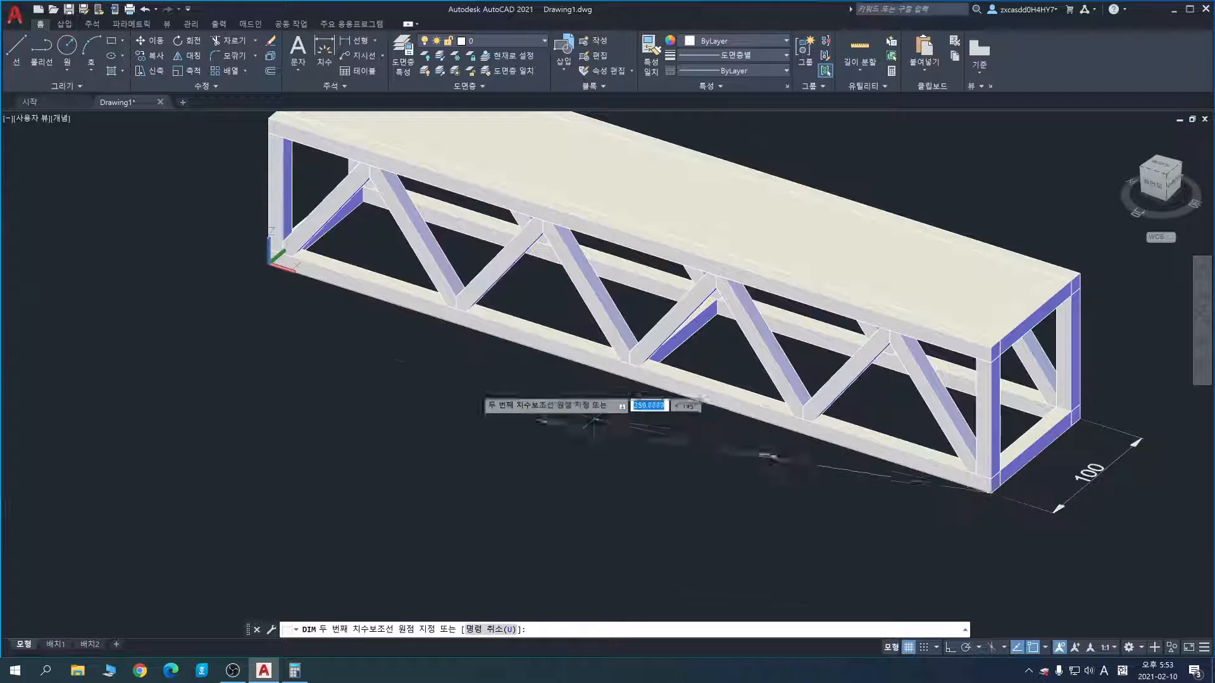
click(355, 329)
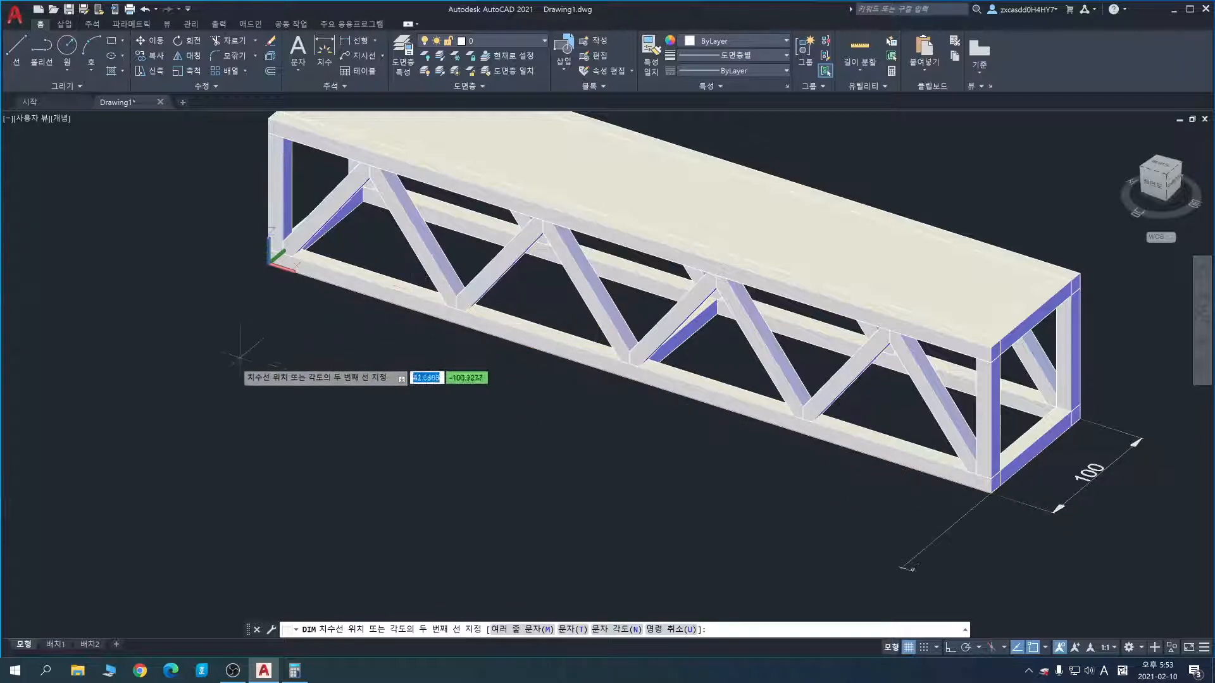
key(Escape)
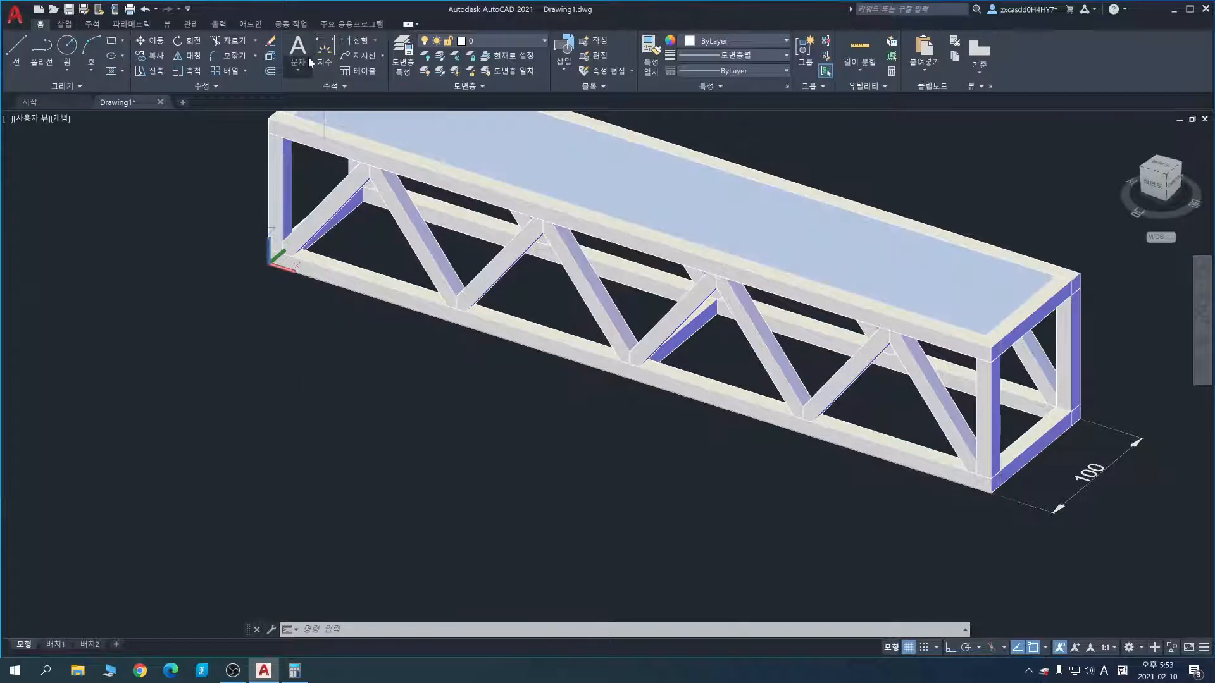
Step: Dimension the full length of the frame's lower front edge, placing the dimension line just in front of it
click(324, 49)
click(989, 492)
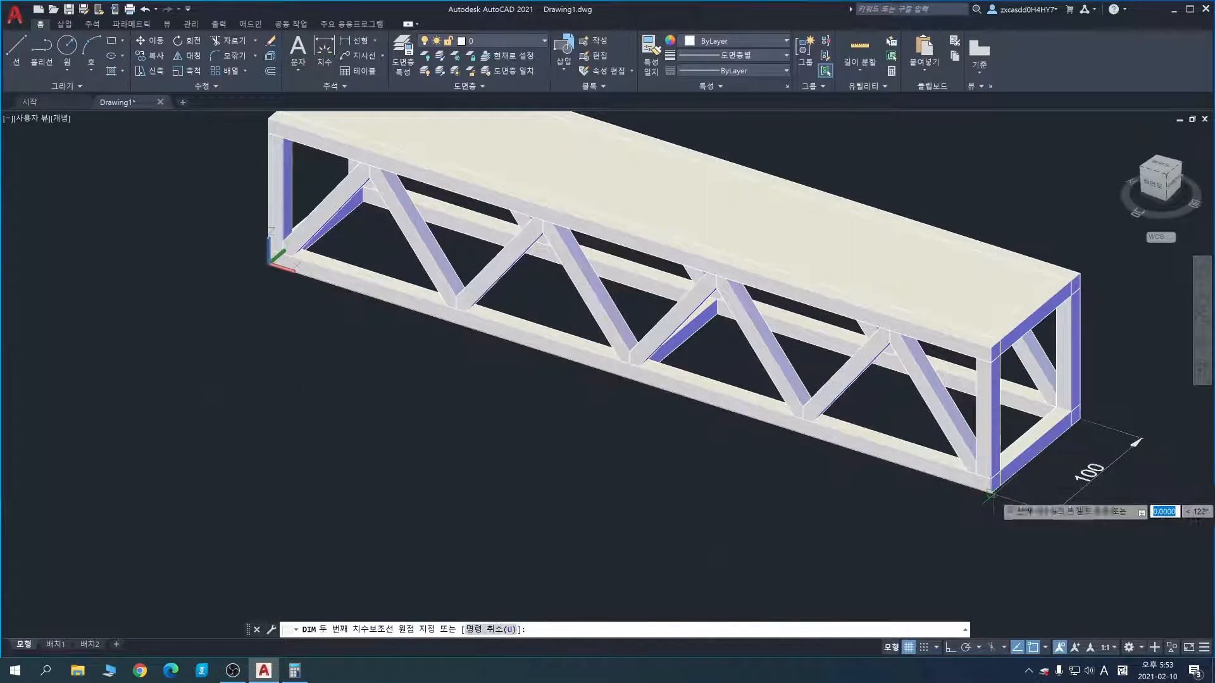
click(269, 262)
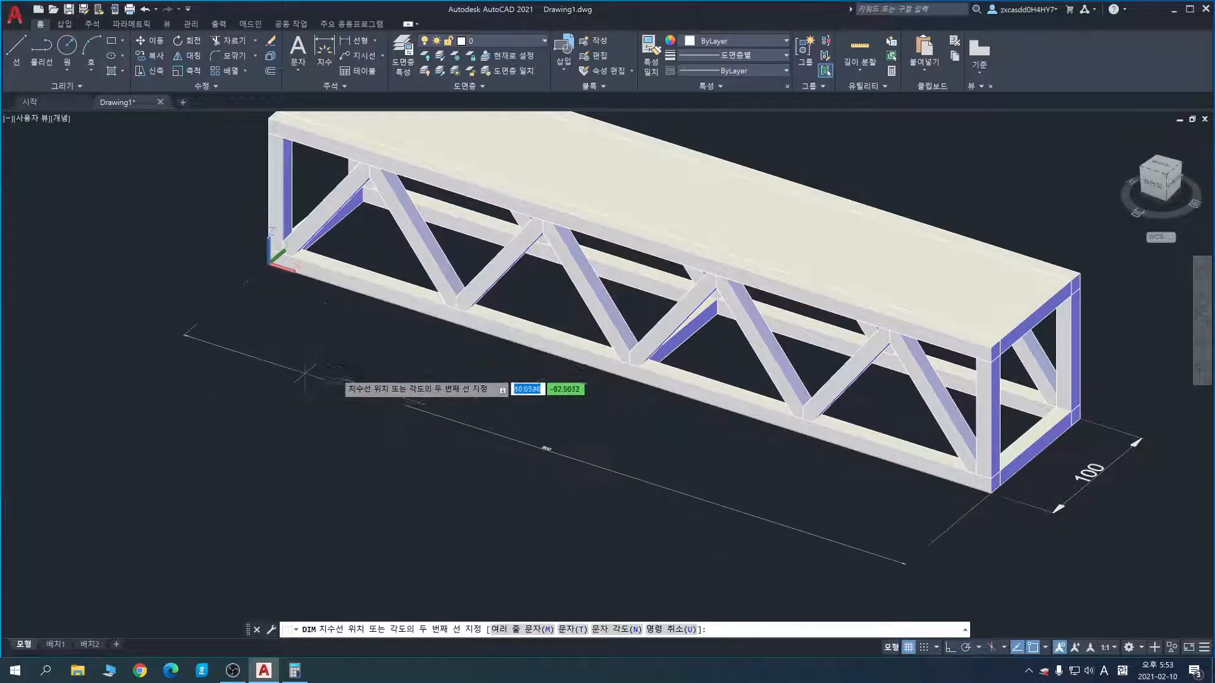
click(402, 343)
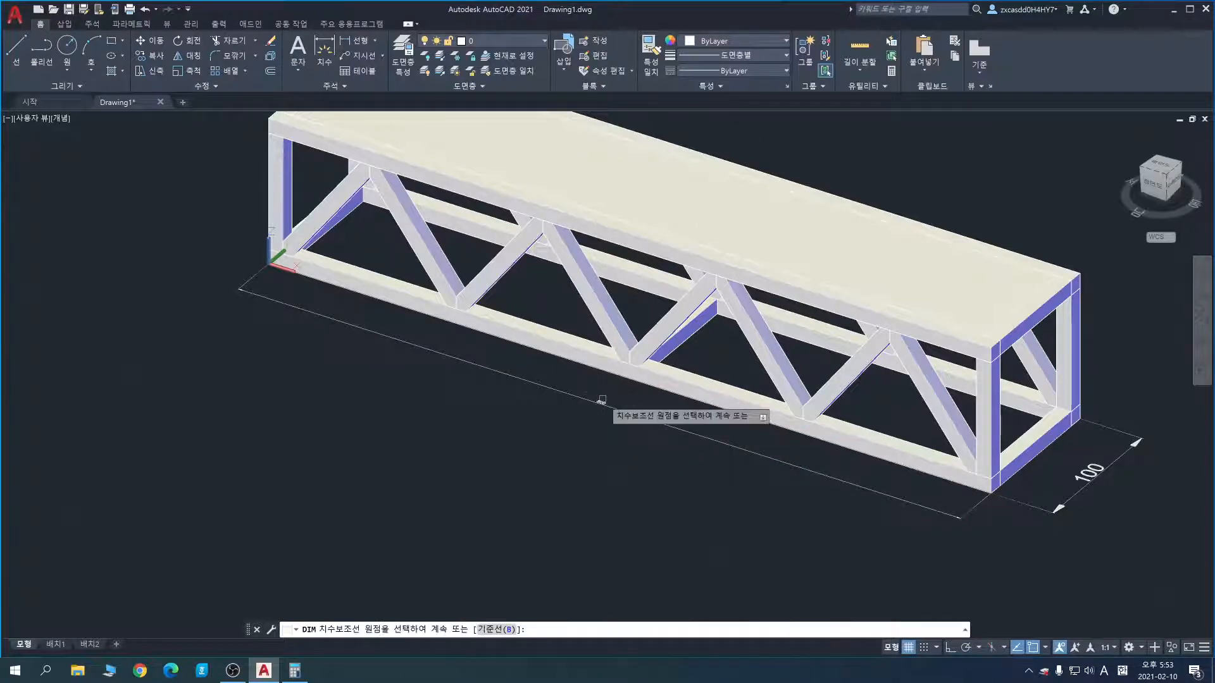
key(Escape)
Step: Set the arrow size and text height of the front edge's length dimension to 10 and close its properties
click(646, 419)
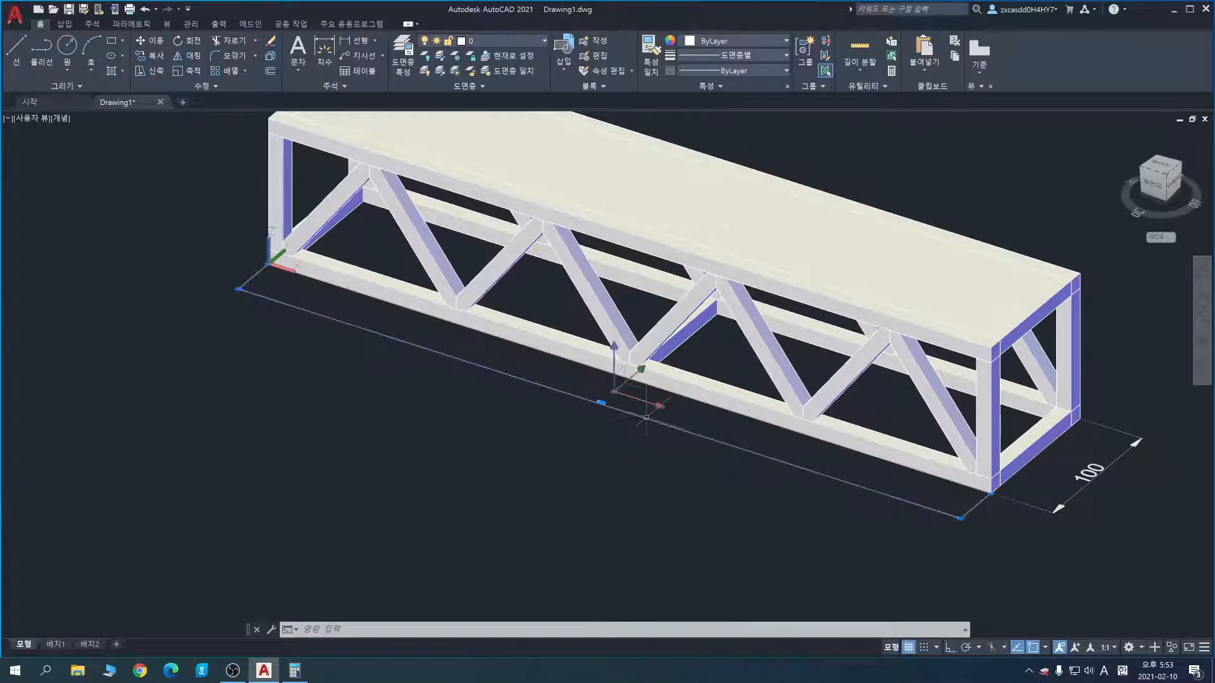
right_click(646, 418)
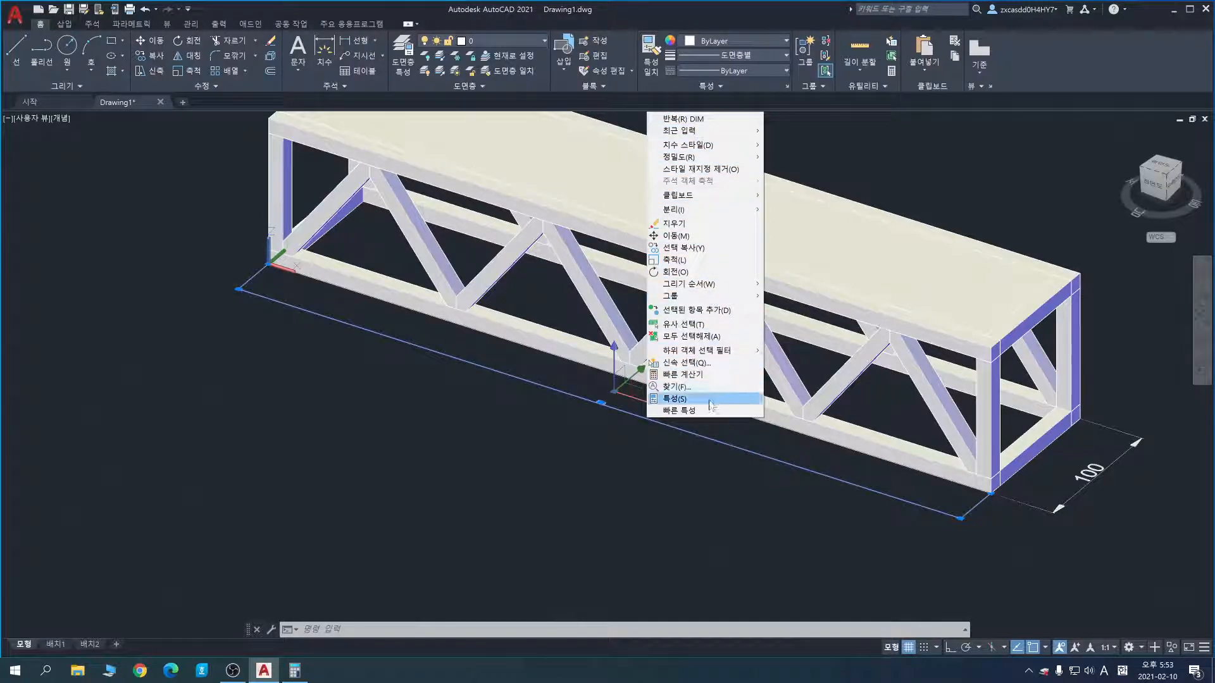
click(674, 399)
scroll(77, 238, down, 3)
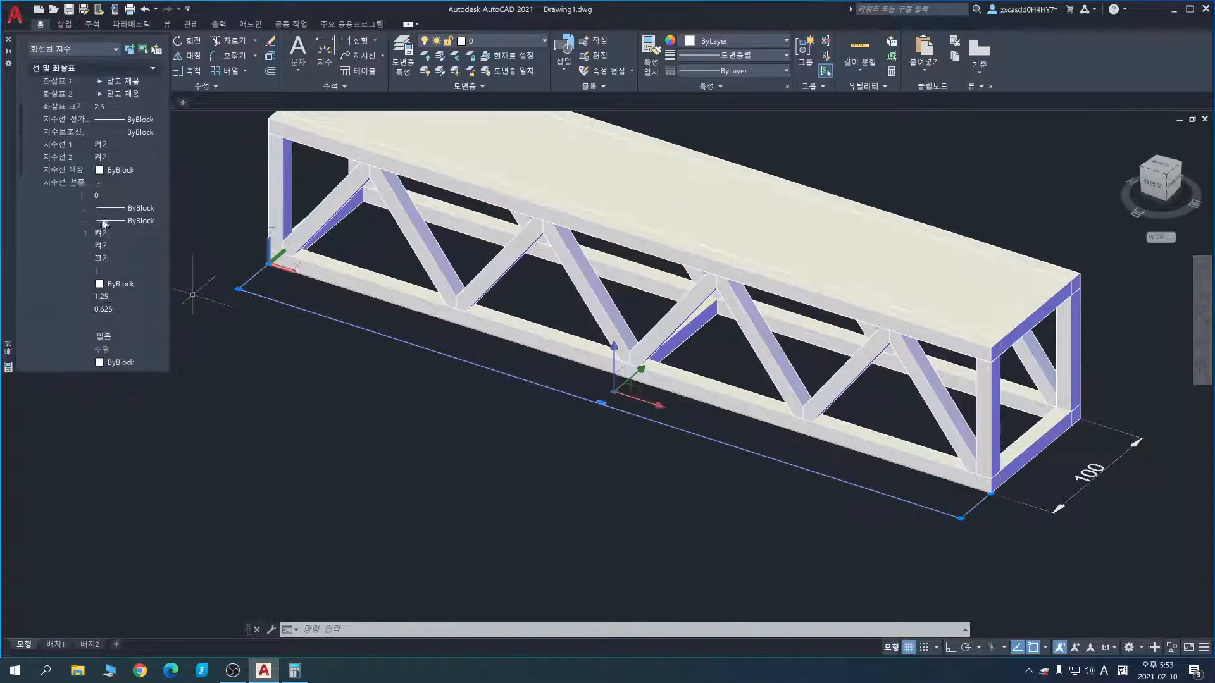
scroll(113, 227, down, 6)
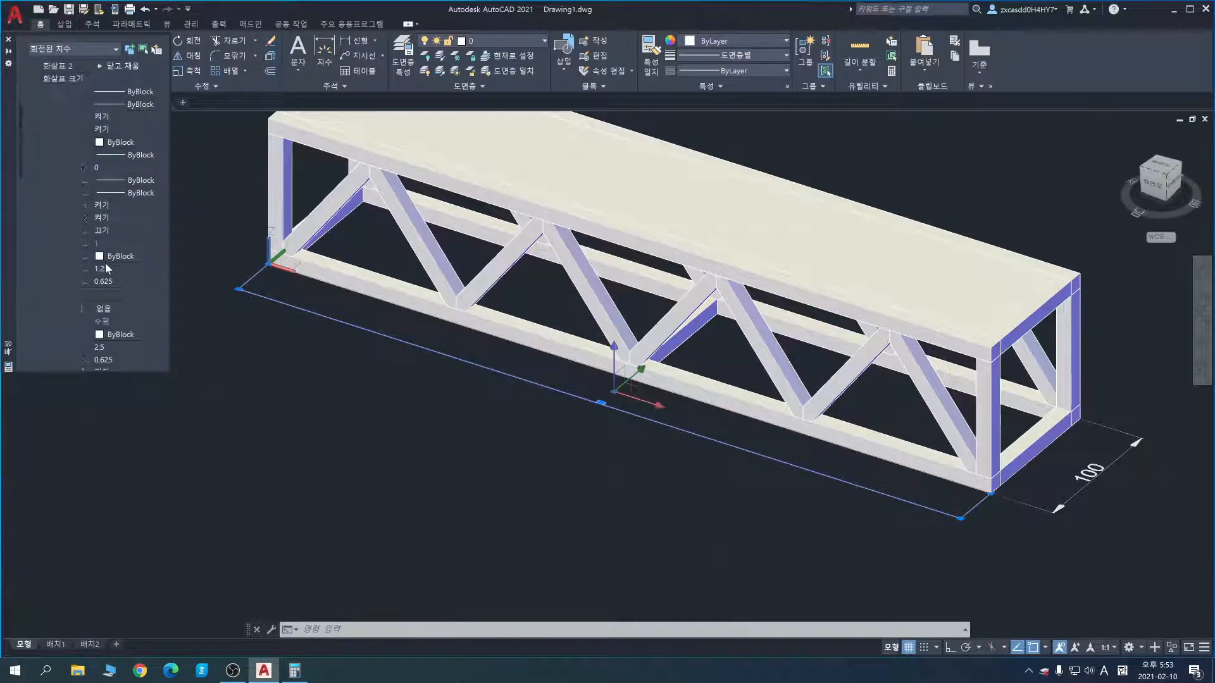
click(116, 273)
text(10)
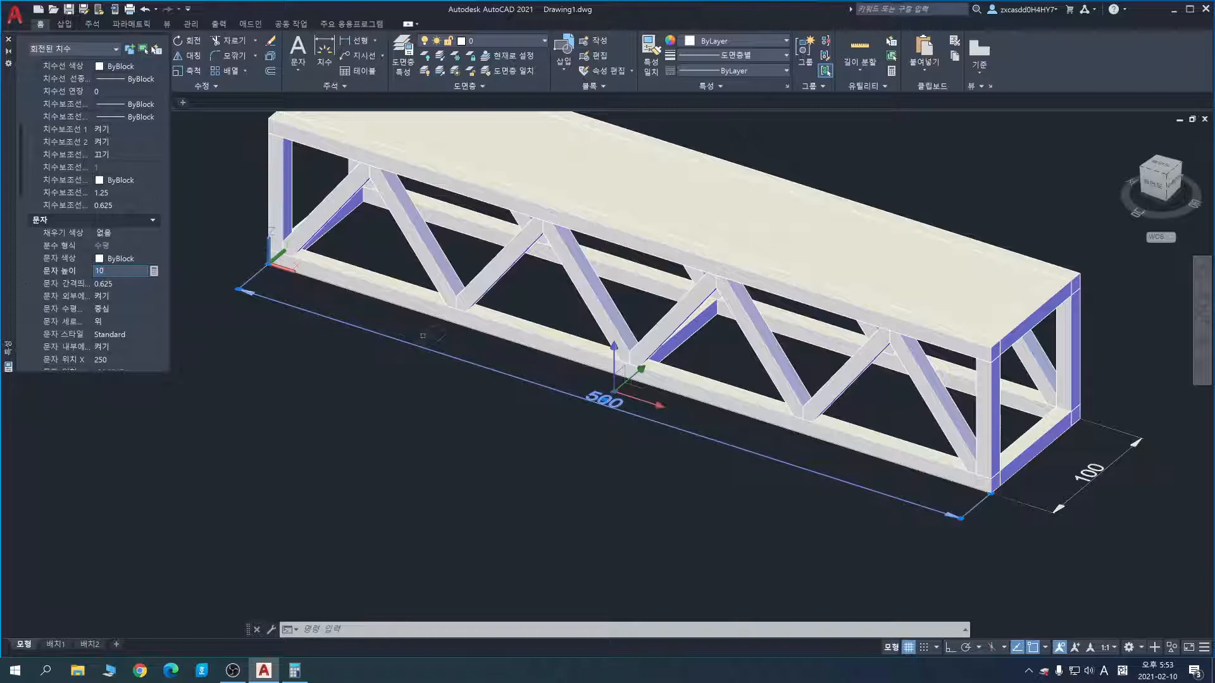
key(Escape)
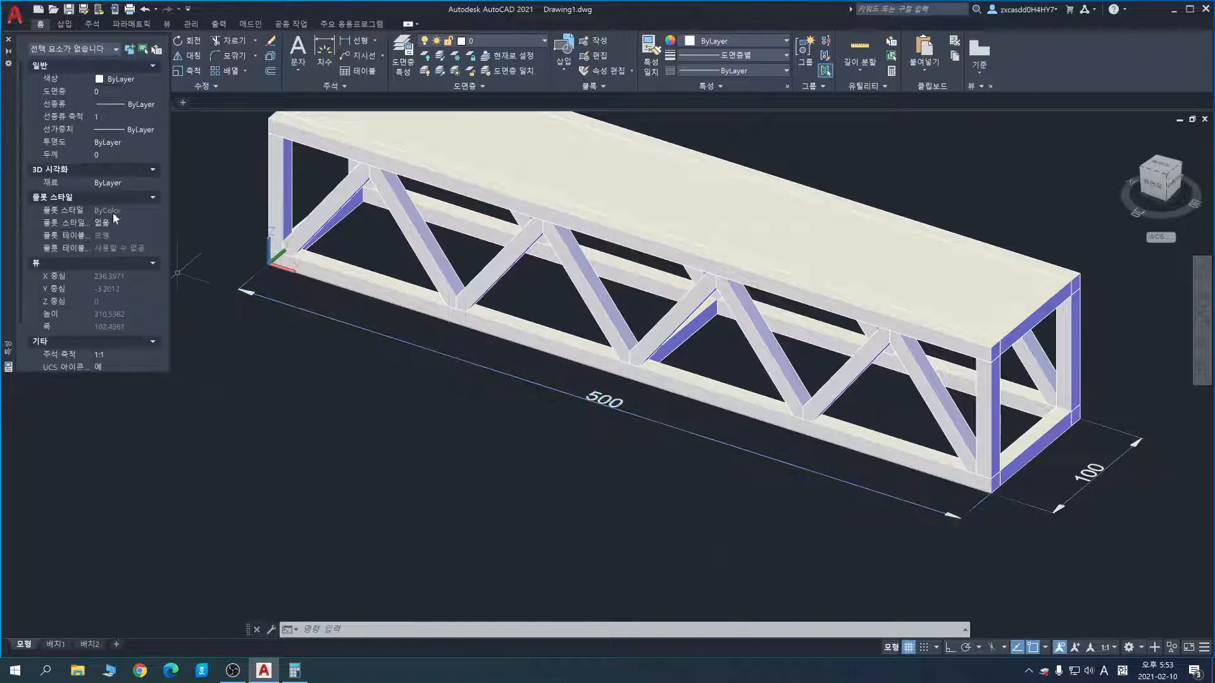
click(9, 40)
Step: Review the line, arrow and text properties of the front edge's length dimension, and close its properties
click(676, 427)
right_click(682, 430)
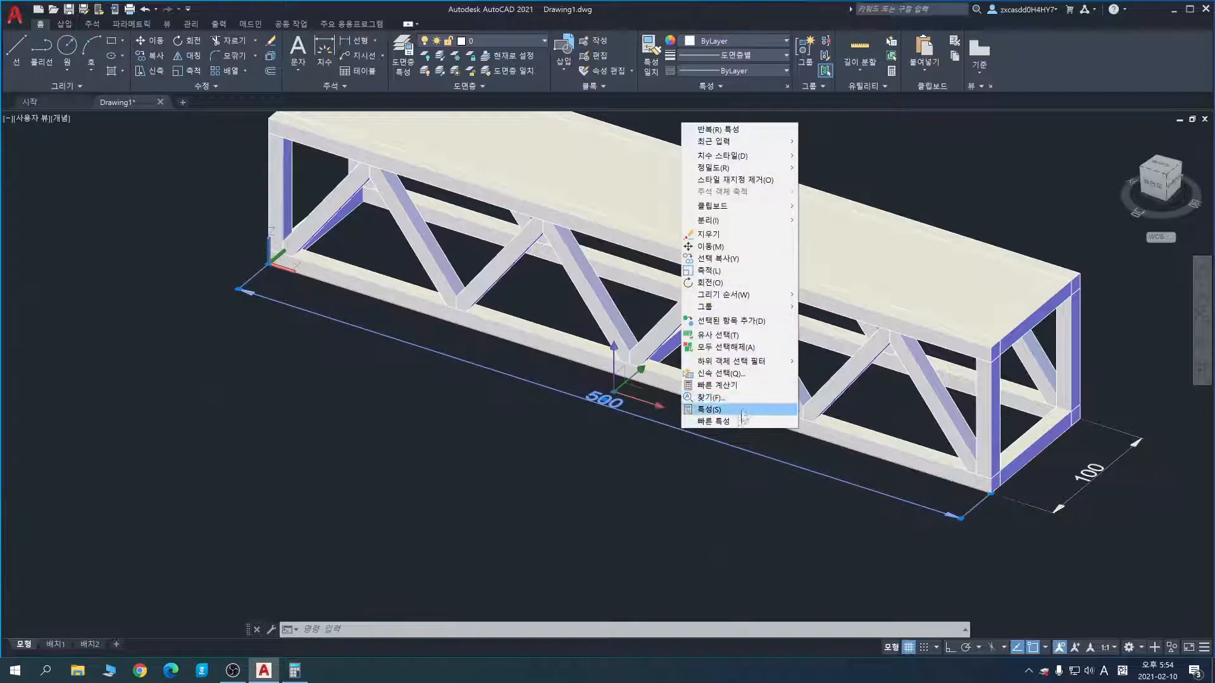
click(742, 410)
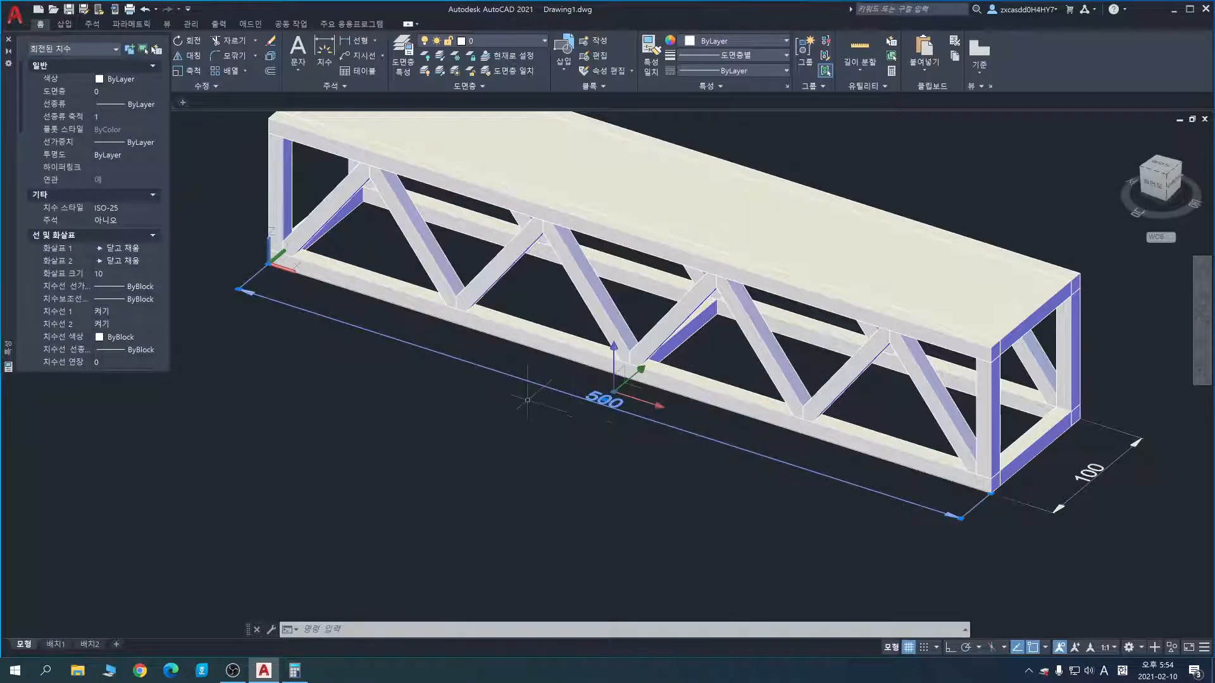
scroll(134, 279, down, 2)
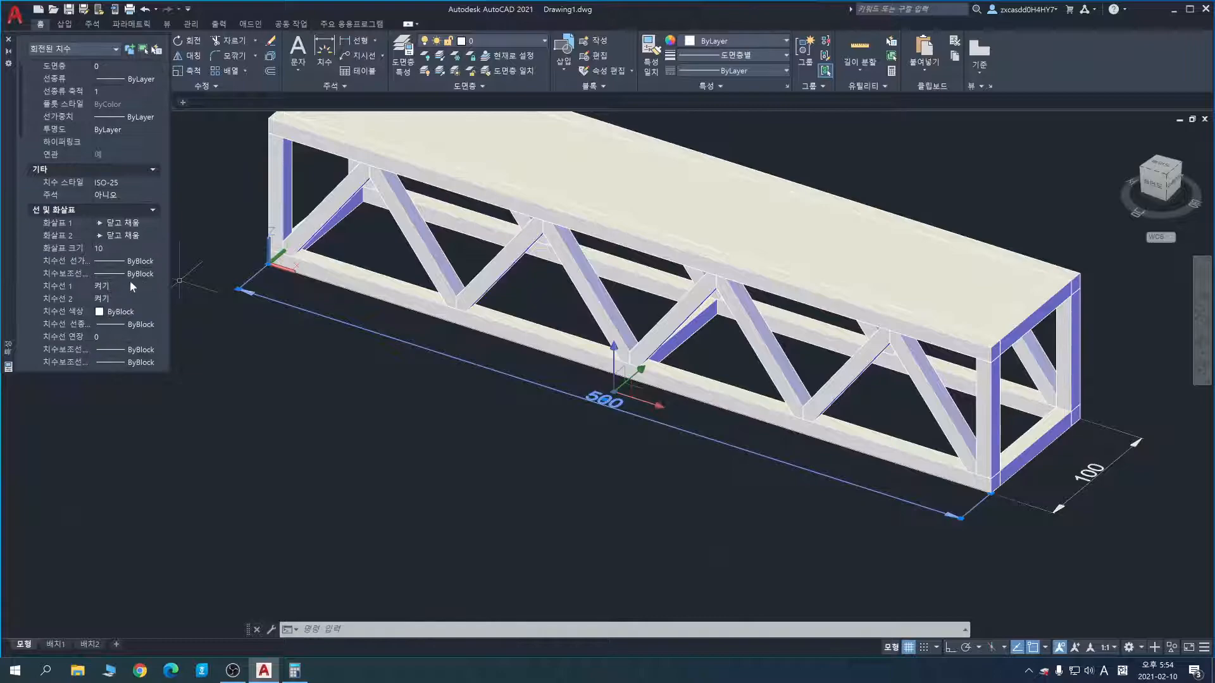
scroll(124, 281, down, 3)
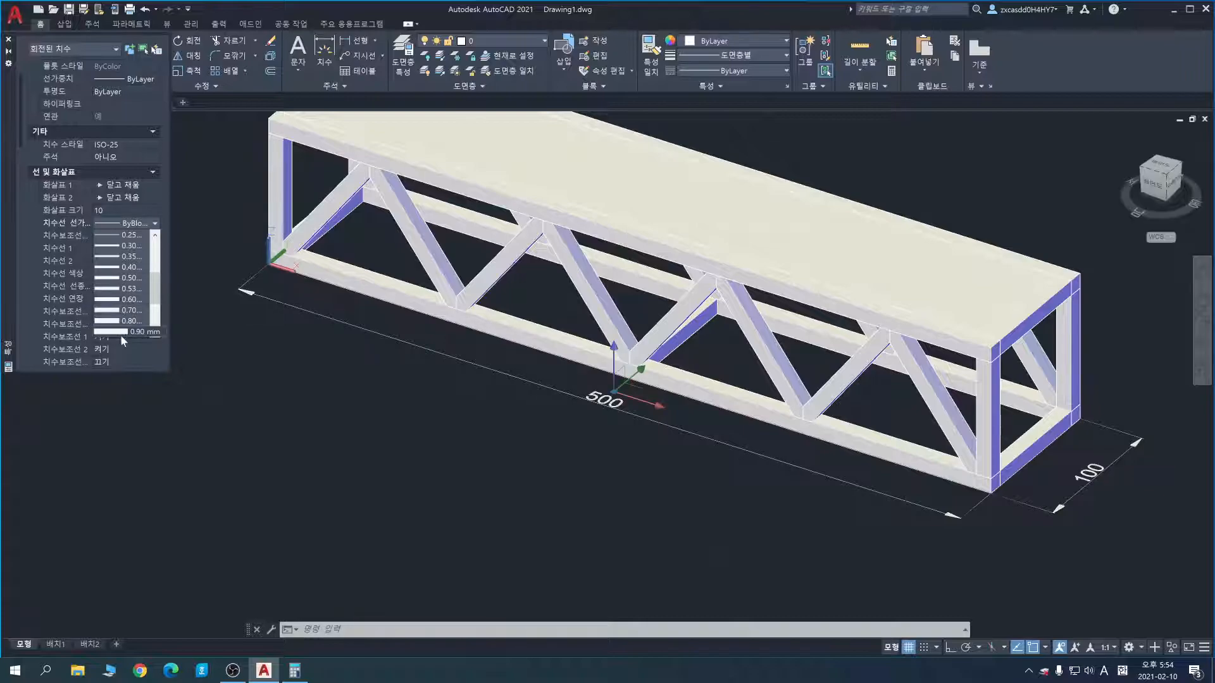
click(36, 283)
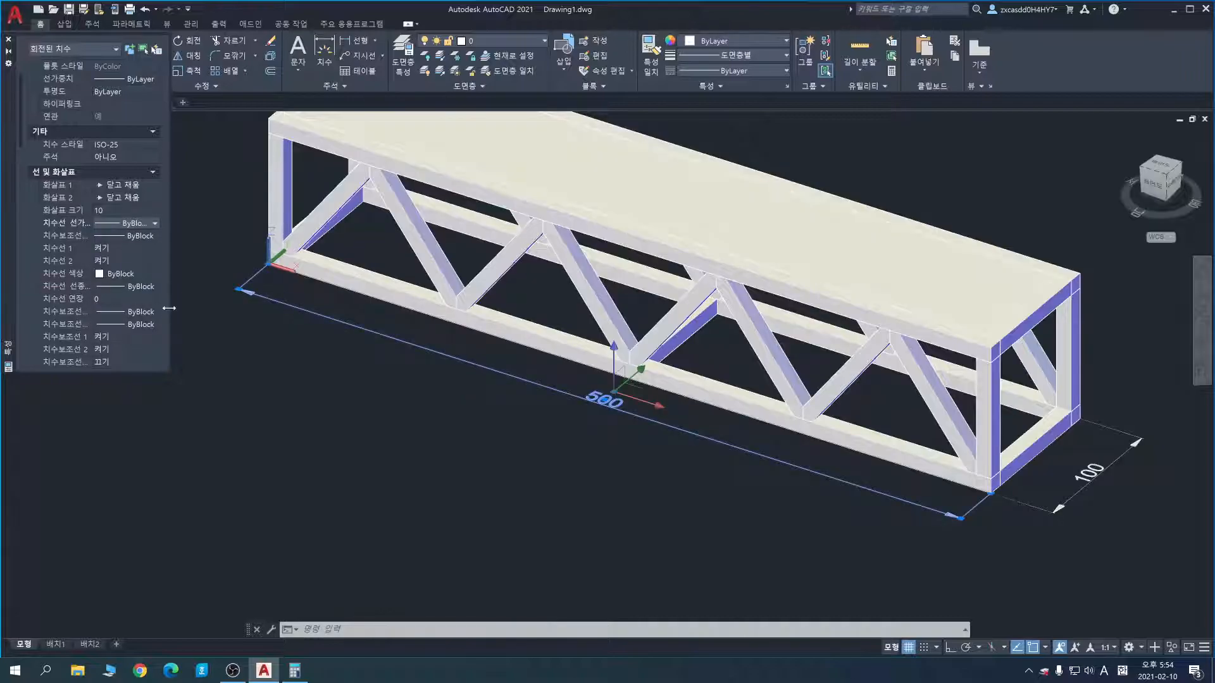
scroll(137, 335, down, 2)
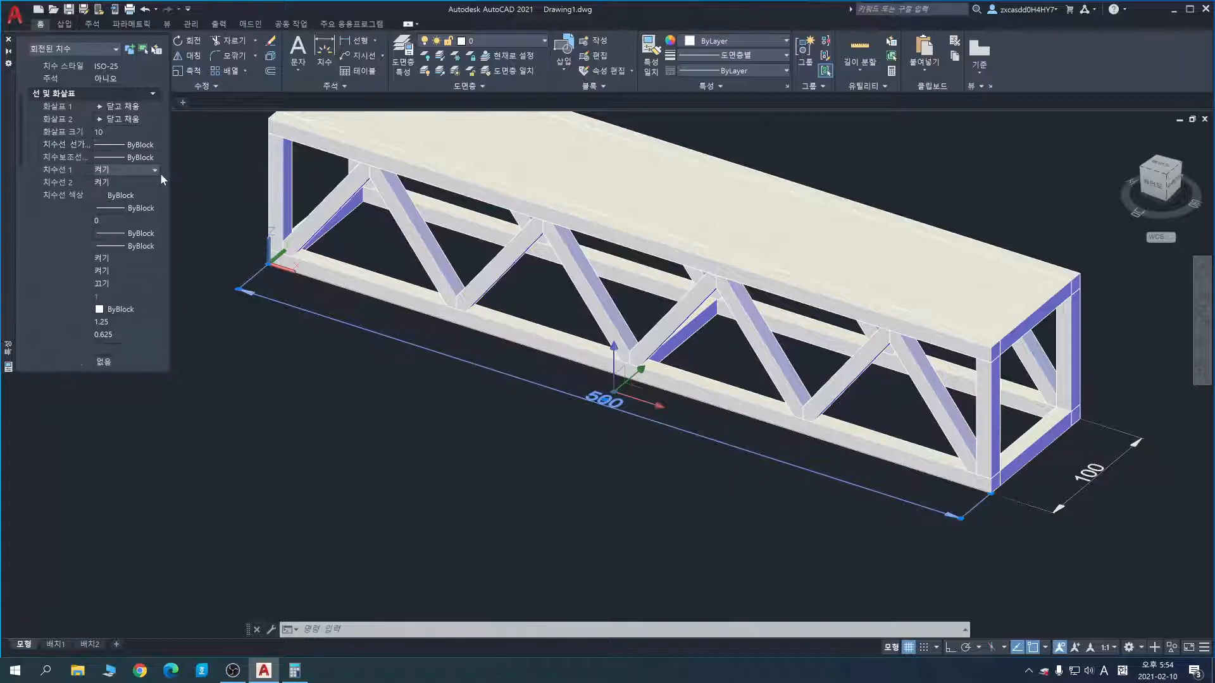
scroll(158, 184, down, 5)
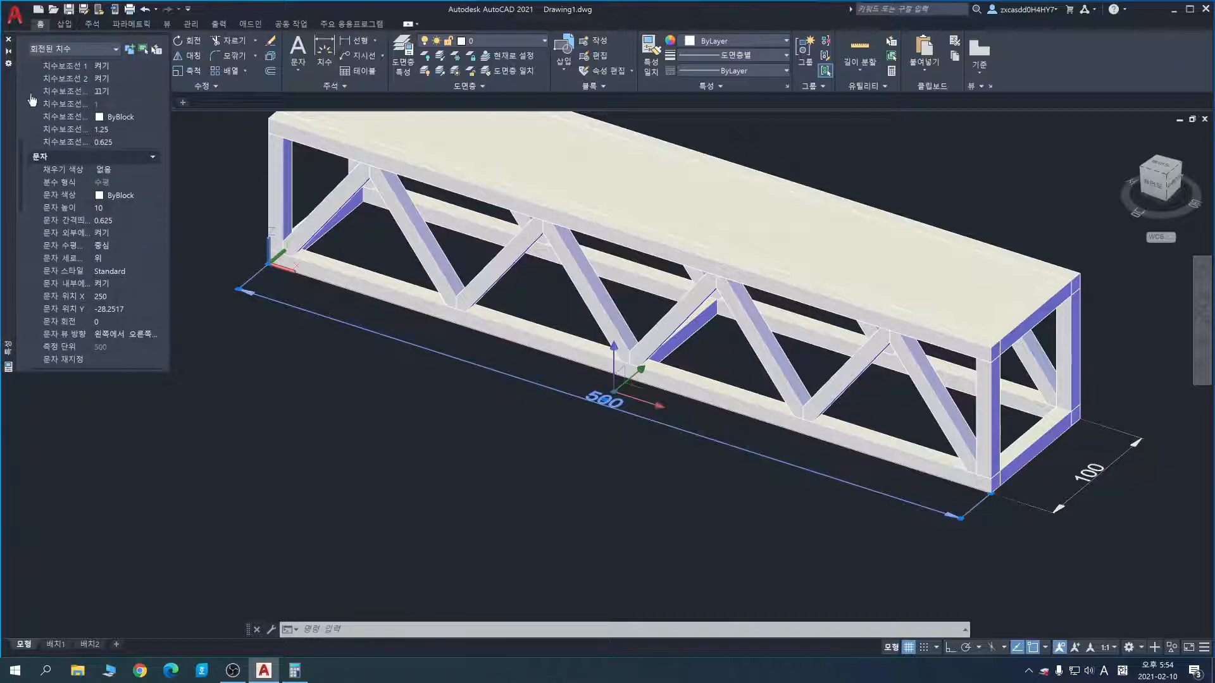
click(8, 40)
click(296, 376)
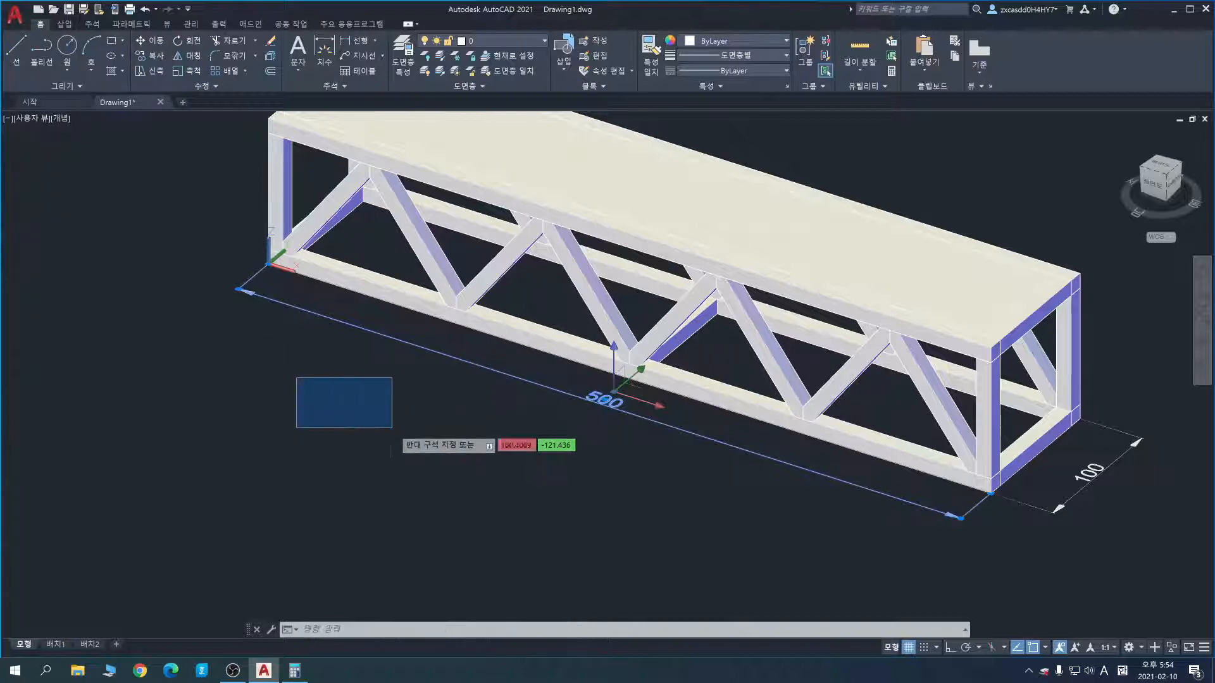
key(Escape)
key(Escape)
Step: Try to dimension the frame's height from the lower to the upper front corner at the dimensioned end
middle_drag(403, 426, 318, 389)
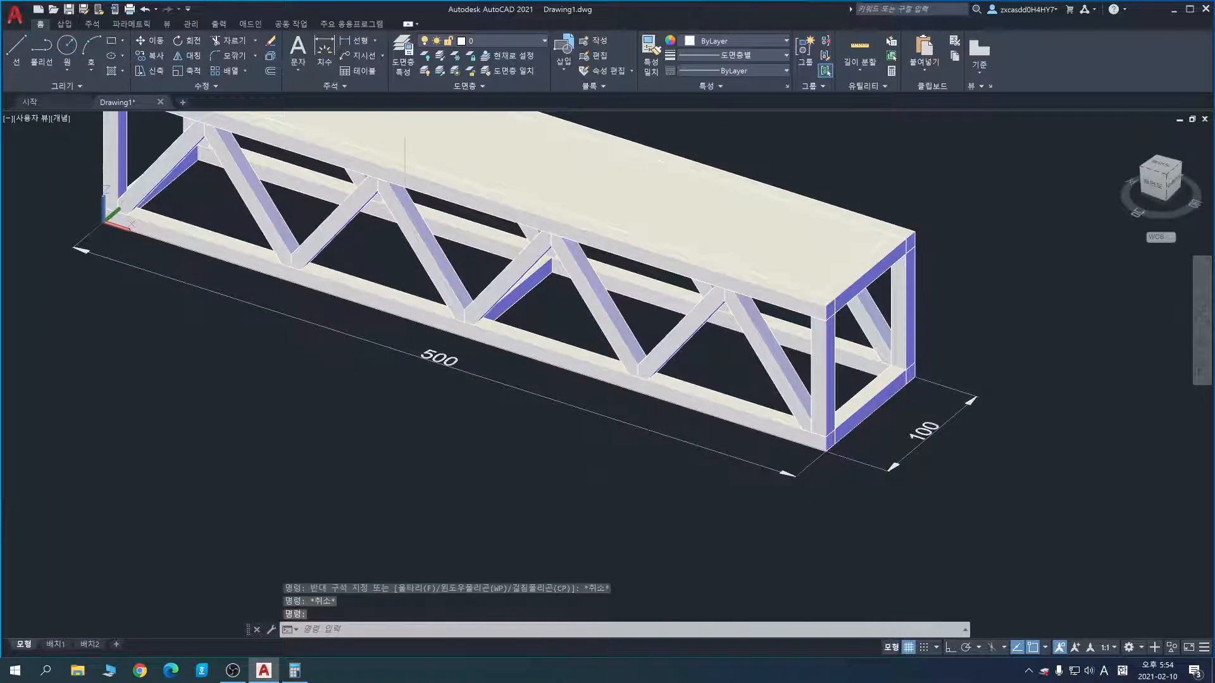
click(324, 50)
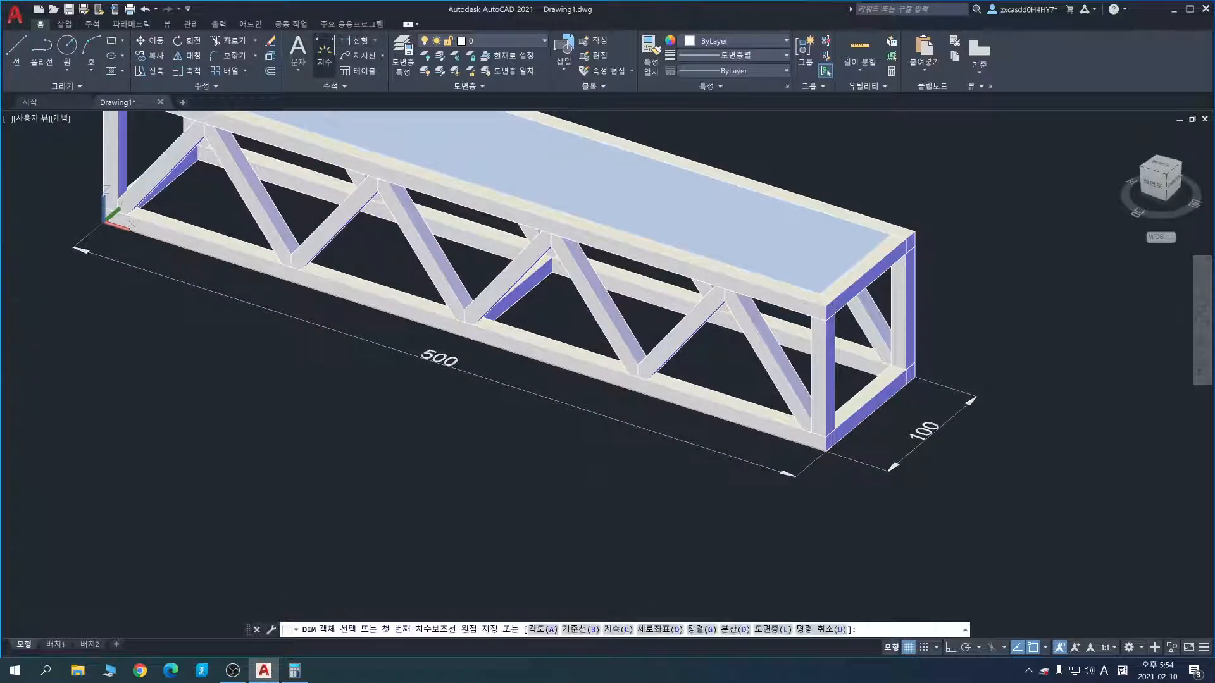
click(825, 451)
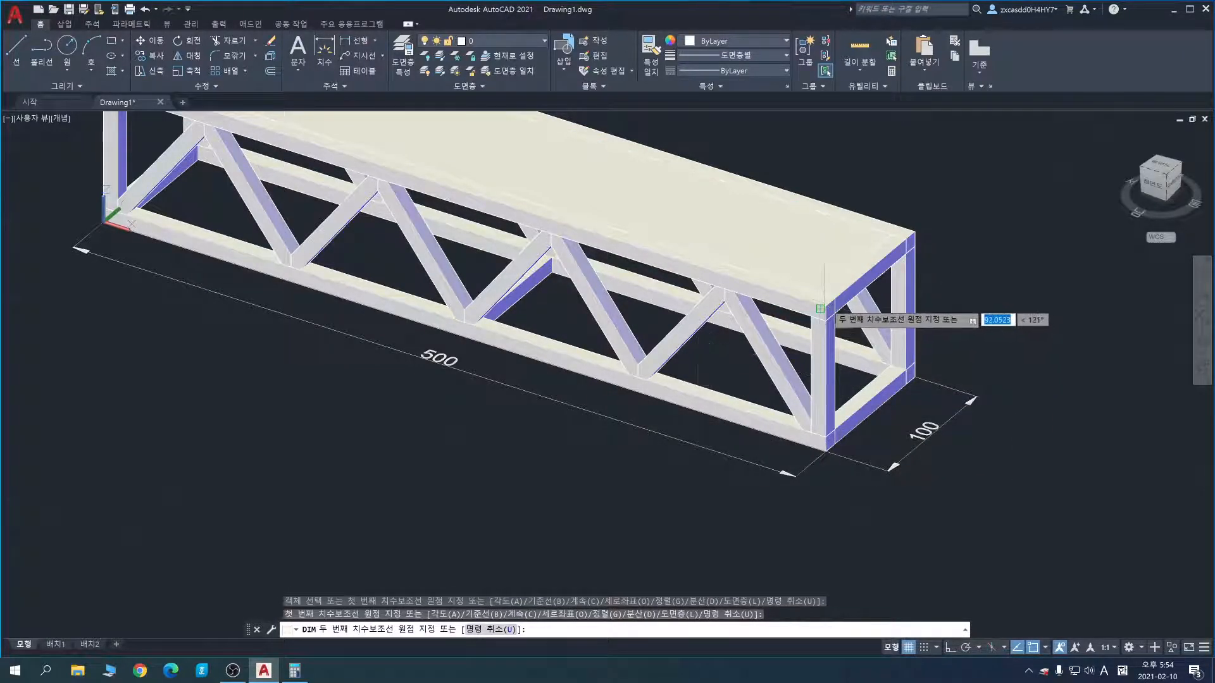
click(820, 308)
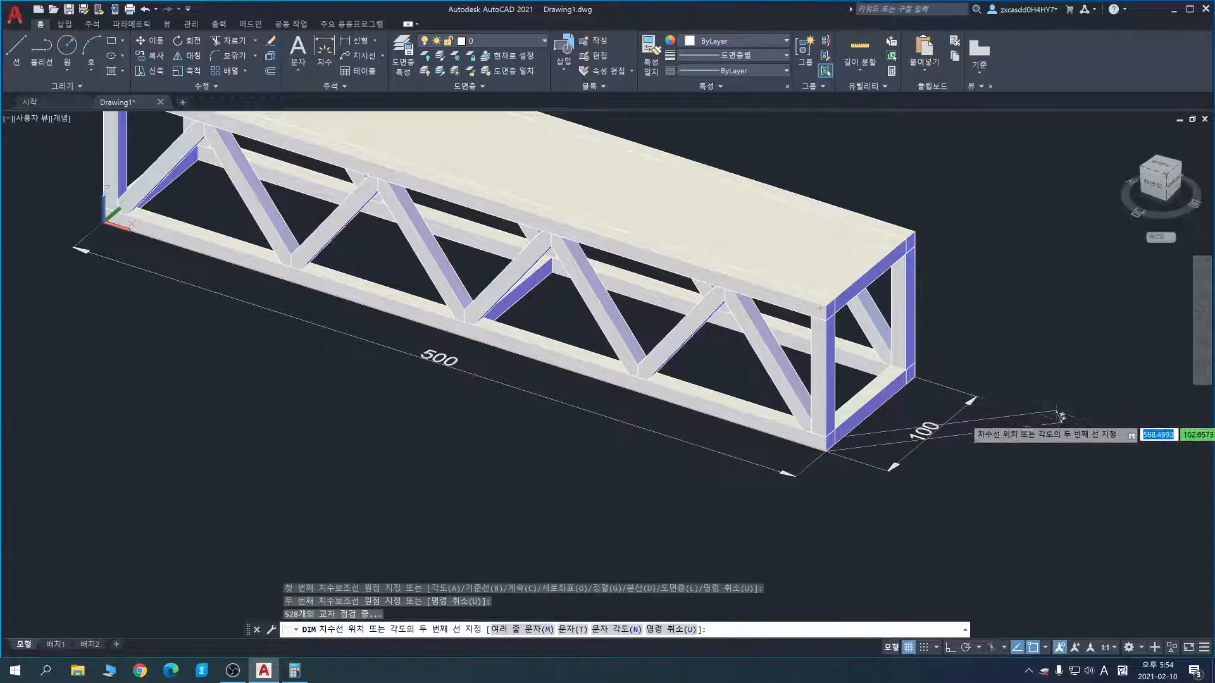
click(1055, 415)
Step: Set the UCS with the ZAxis option, origin at the lower front corner of the dimensioned end and Z along the lower end edge
middle_drag(1009, 469, 1137, 496)
click(1201, 341)
drag(1107, 382, 1133, 339)
middle_drag(1109, 329, 941, 377)
key(Escape)
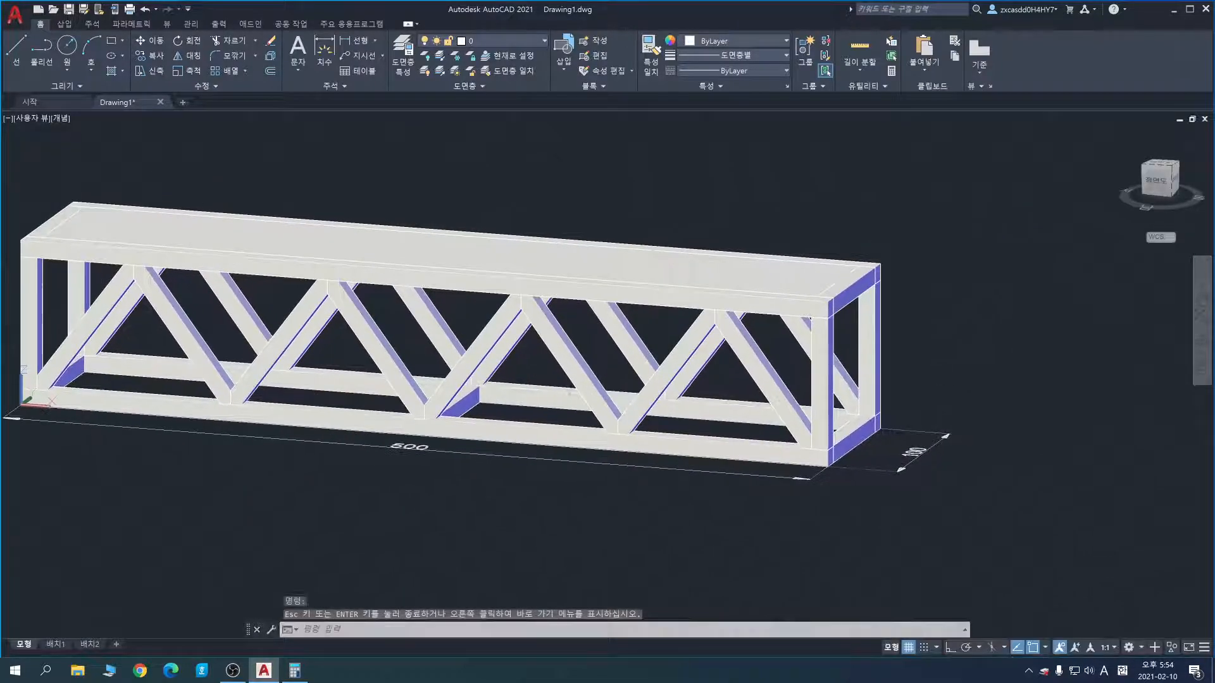
middle_drag(1009, 353, 996, 387)
text(uc)
key(Return)
text(za)
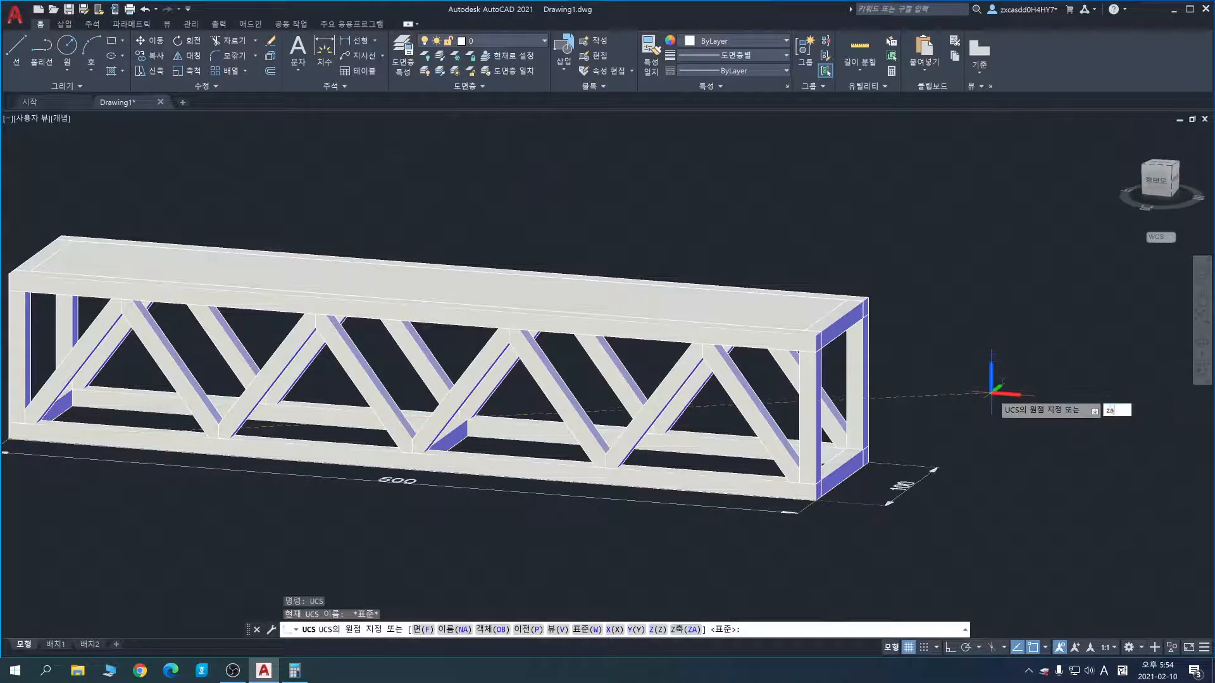
key(Return)
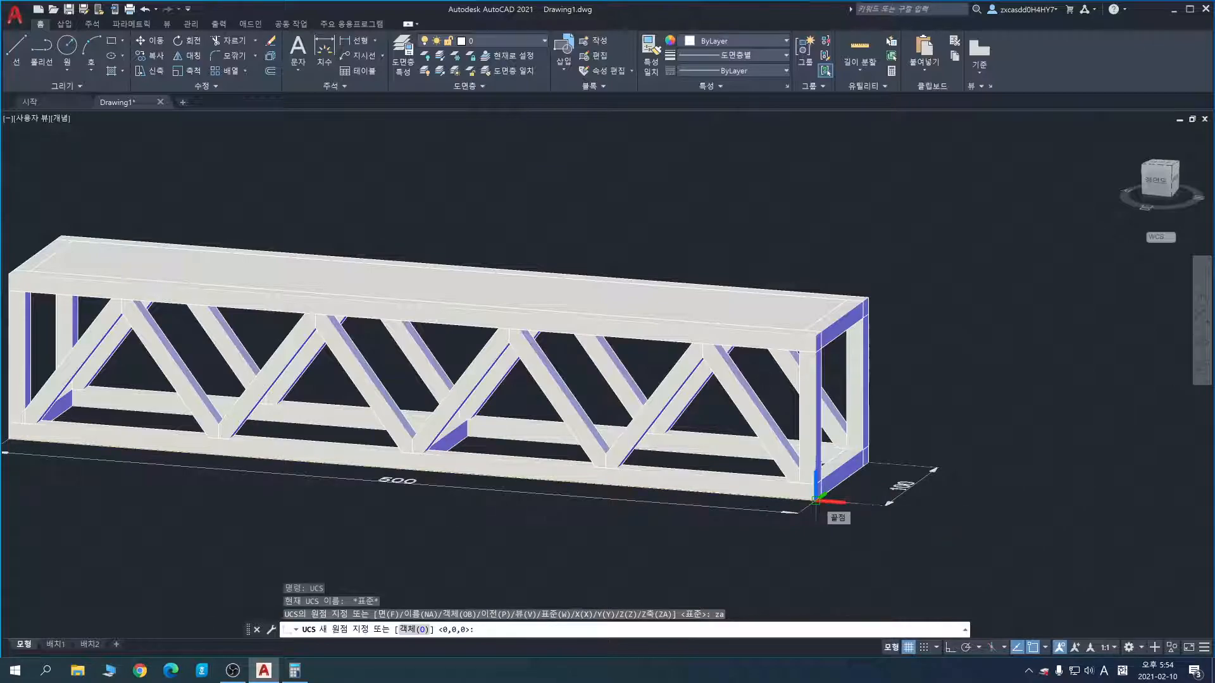
click(816, 499)
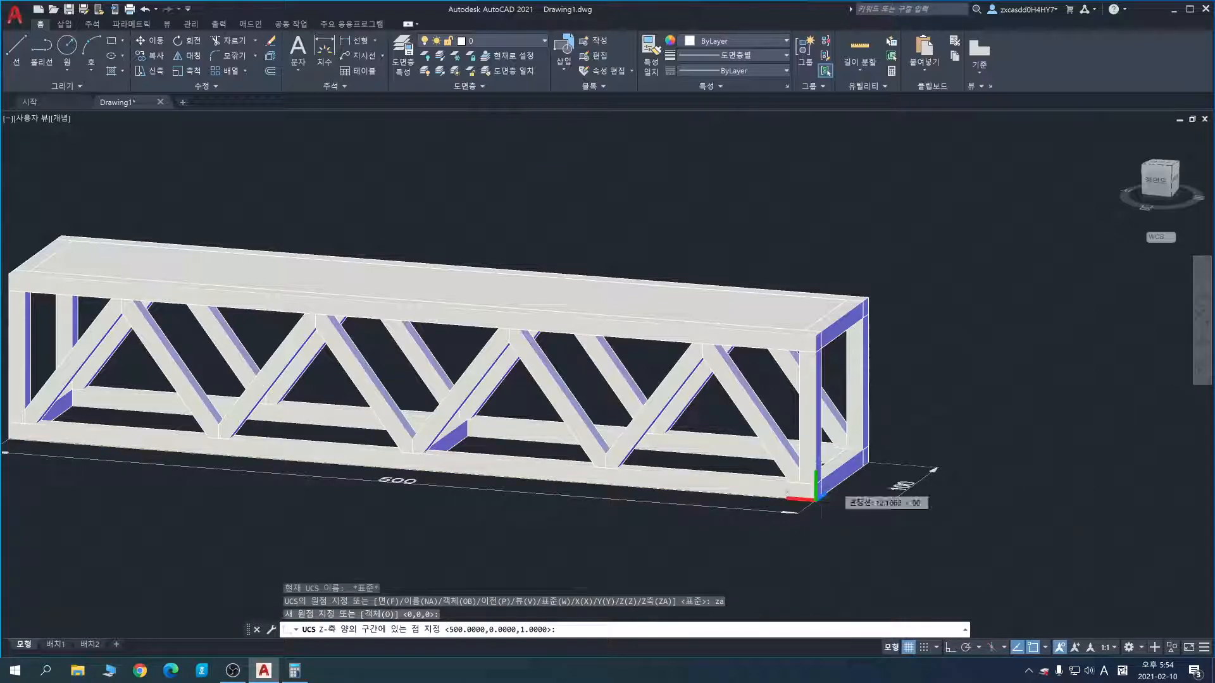
click(868, 462)
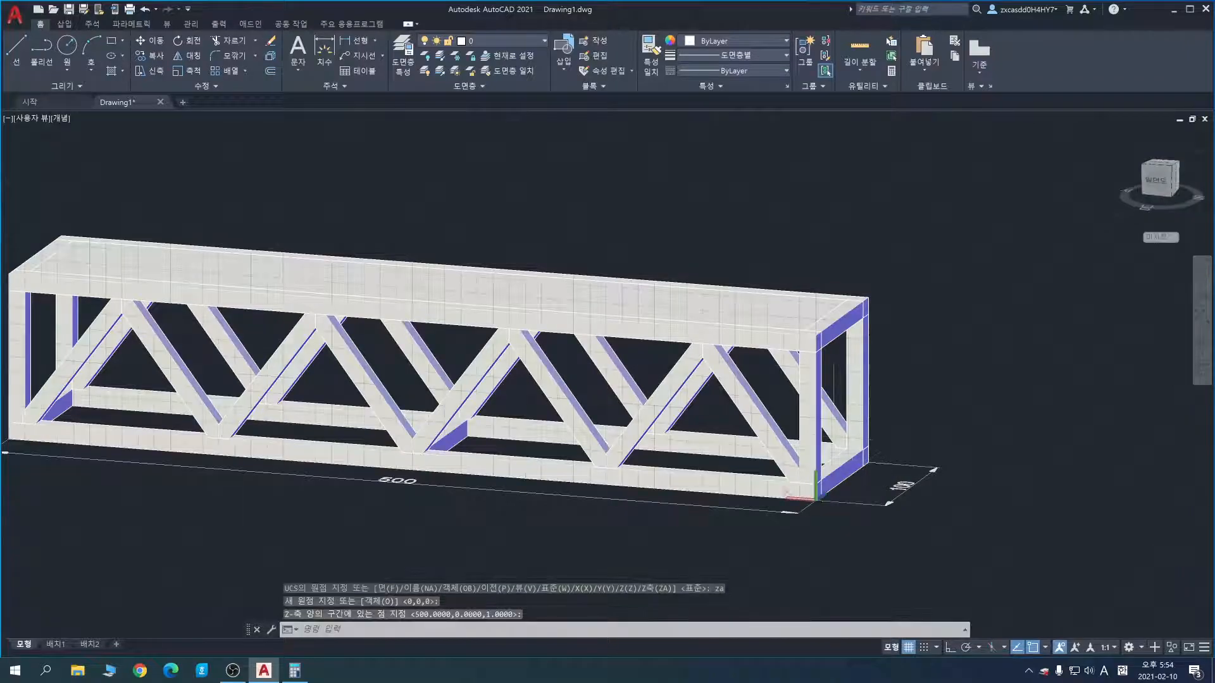
key(Escape)
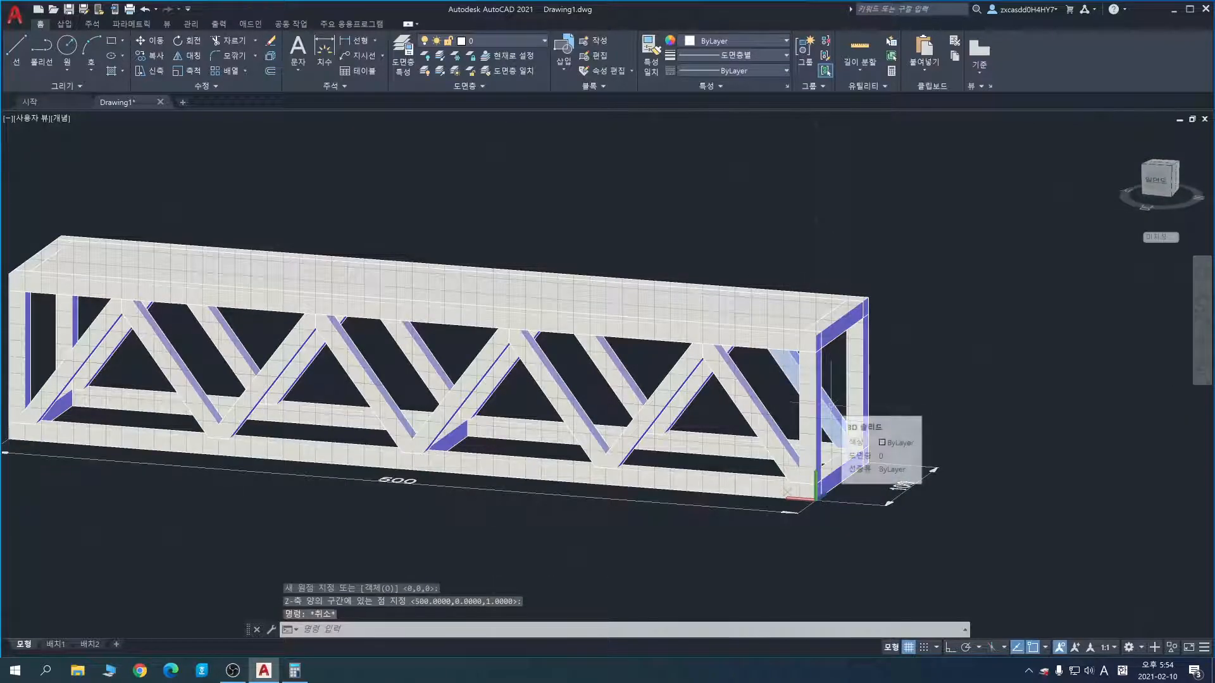
Step: Dimension the frame's height at the front corner post of the end, placing the dimension line outside the frame
click(330, 53)
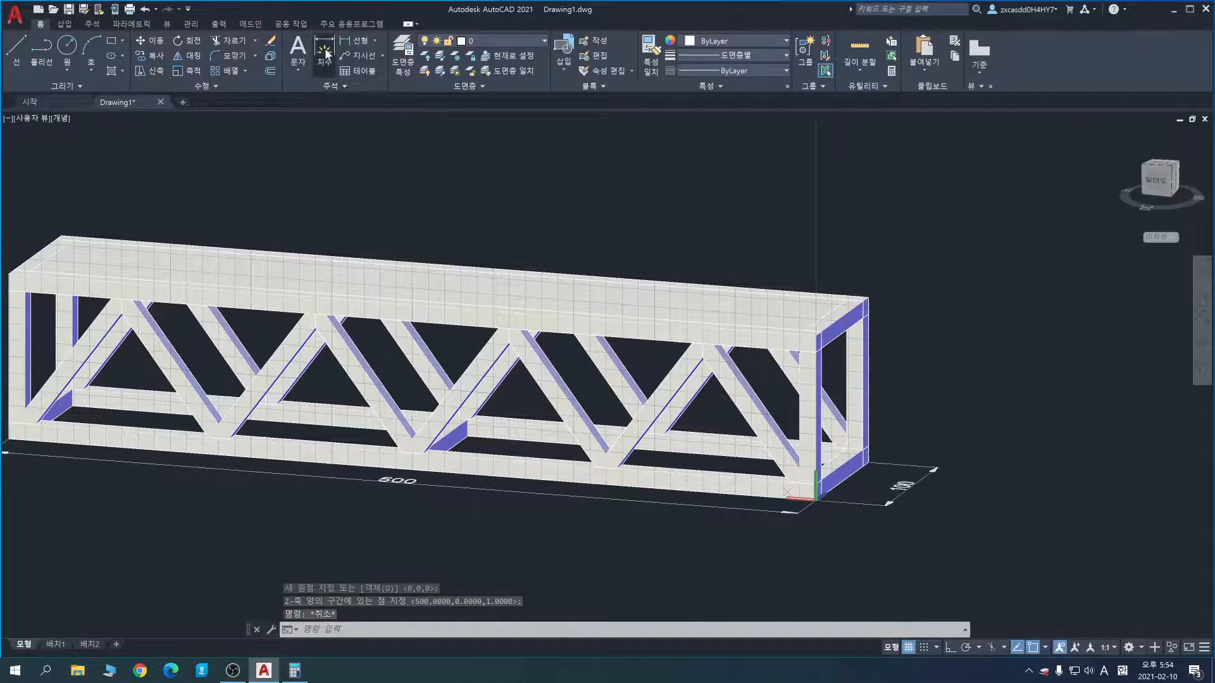
click(815, 499)
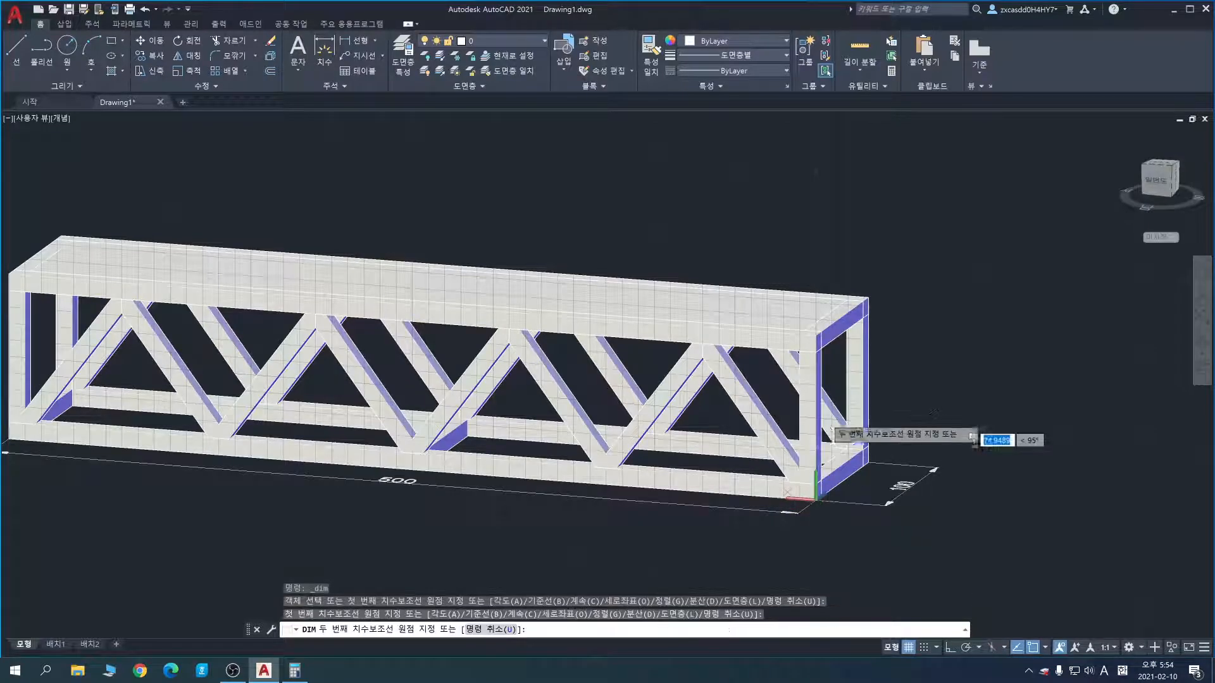
click(815, 335)
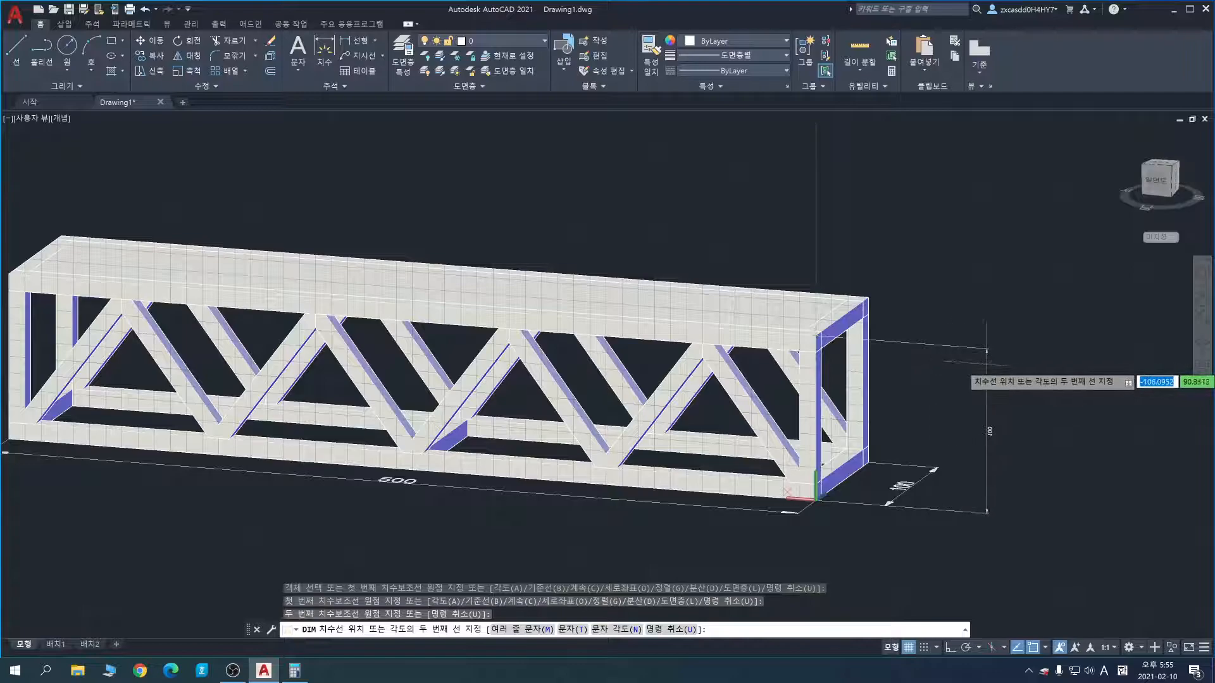
click(992, 367)
key(Return)
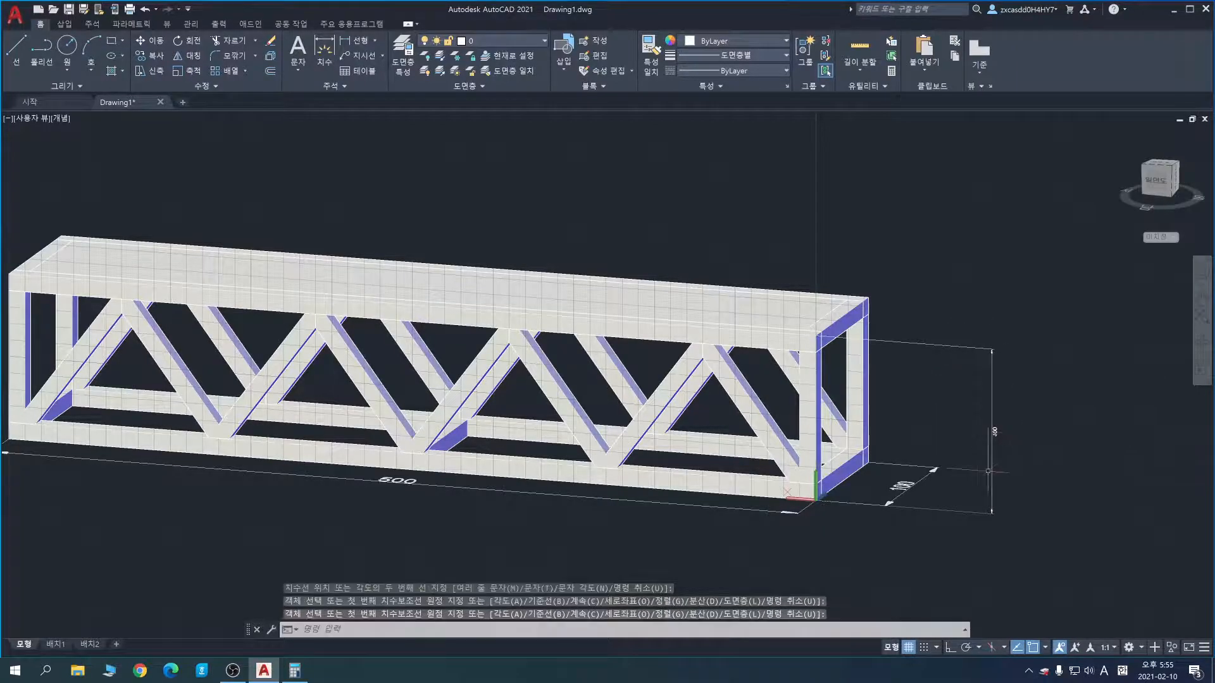
Step: Set the height dimension's arrow size and text height to 10 and close its properties
click(1001, 454)
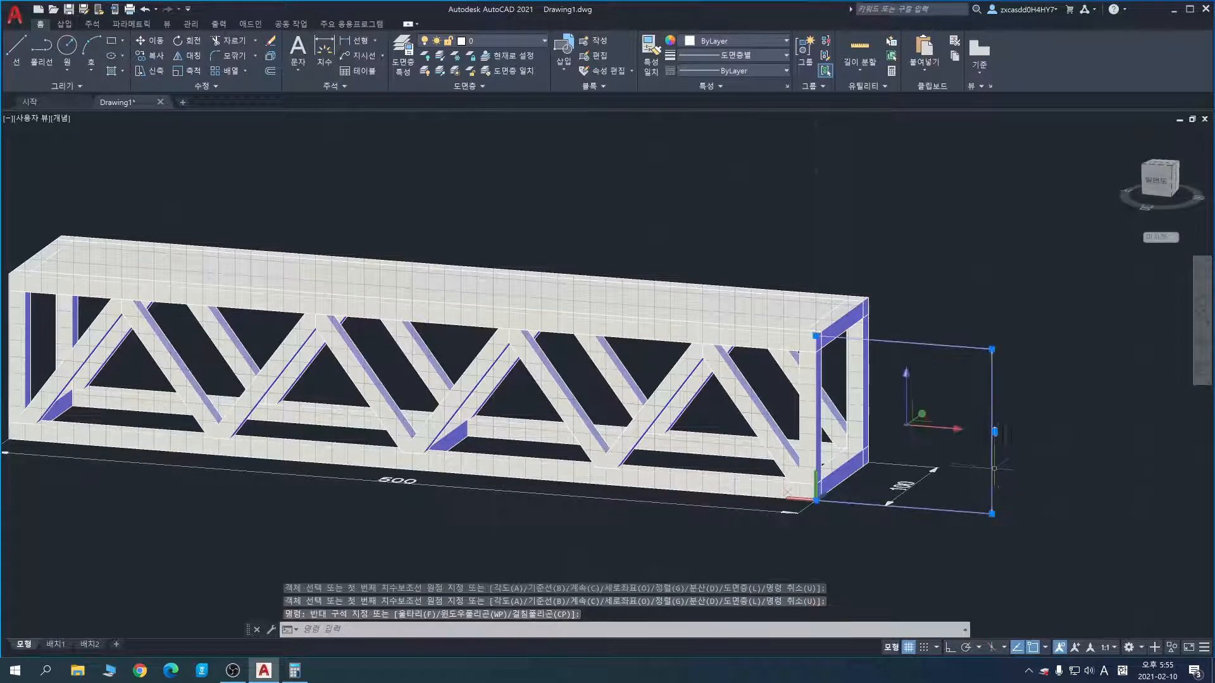
right_click(994, 468)
click(1037, 453)
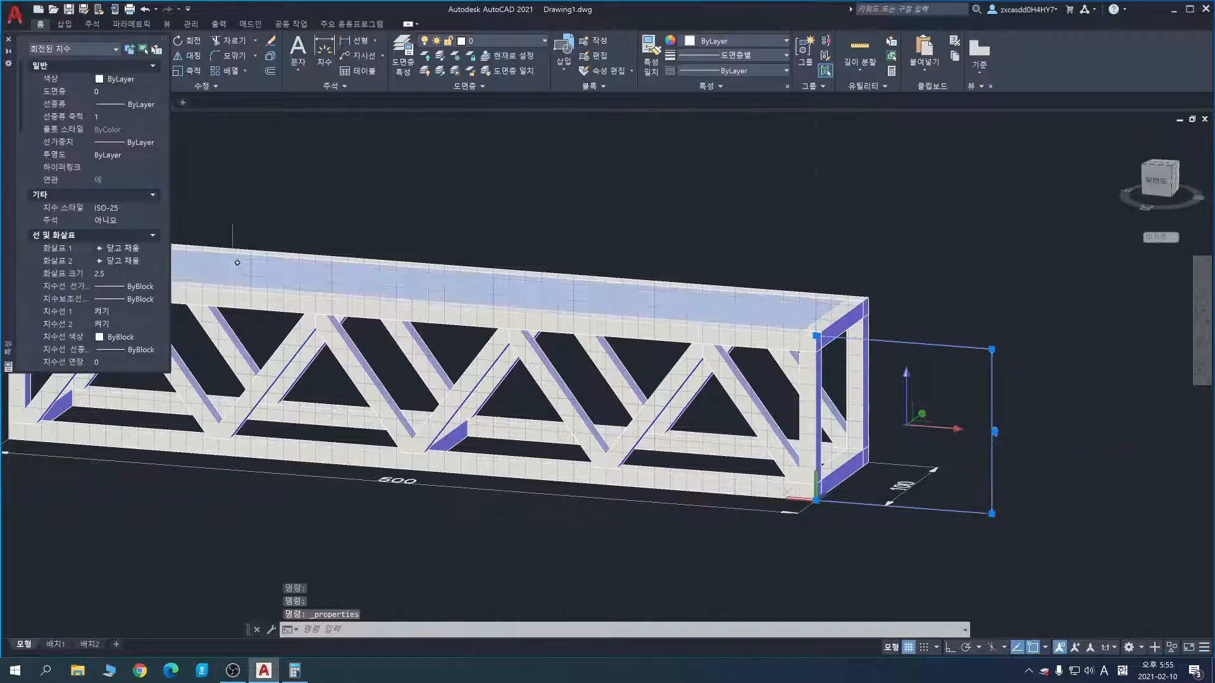
scroll(122, 282, down, 5)
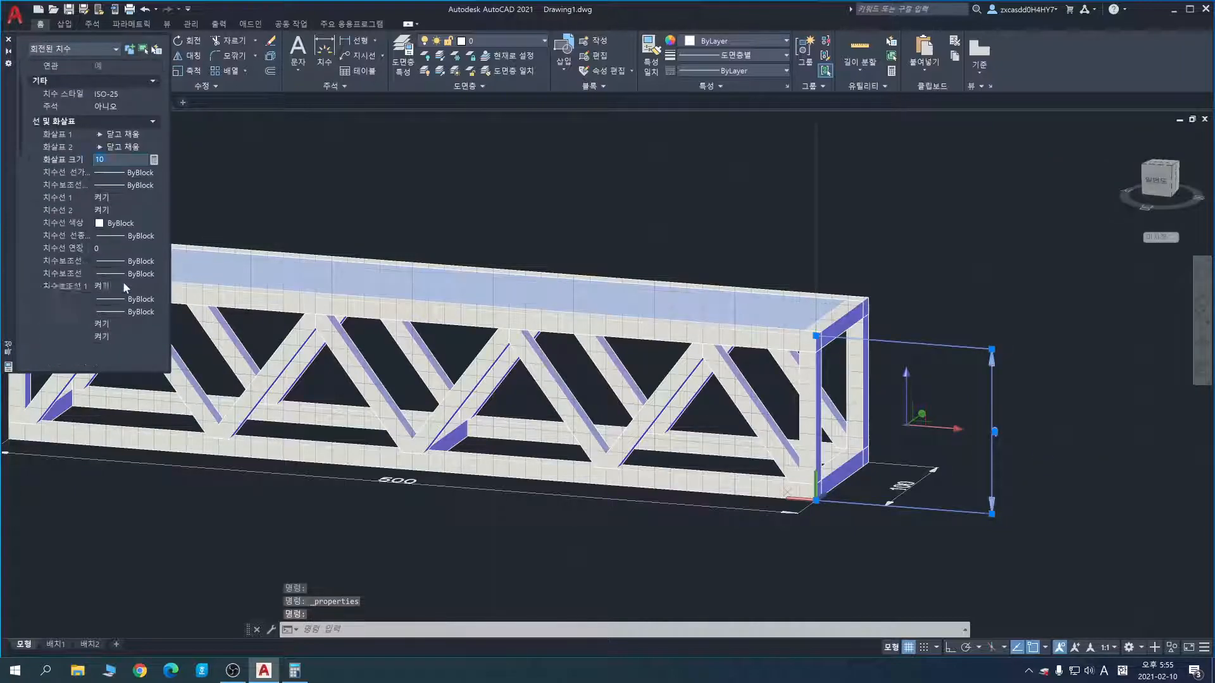
click(113, 347)
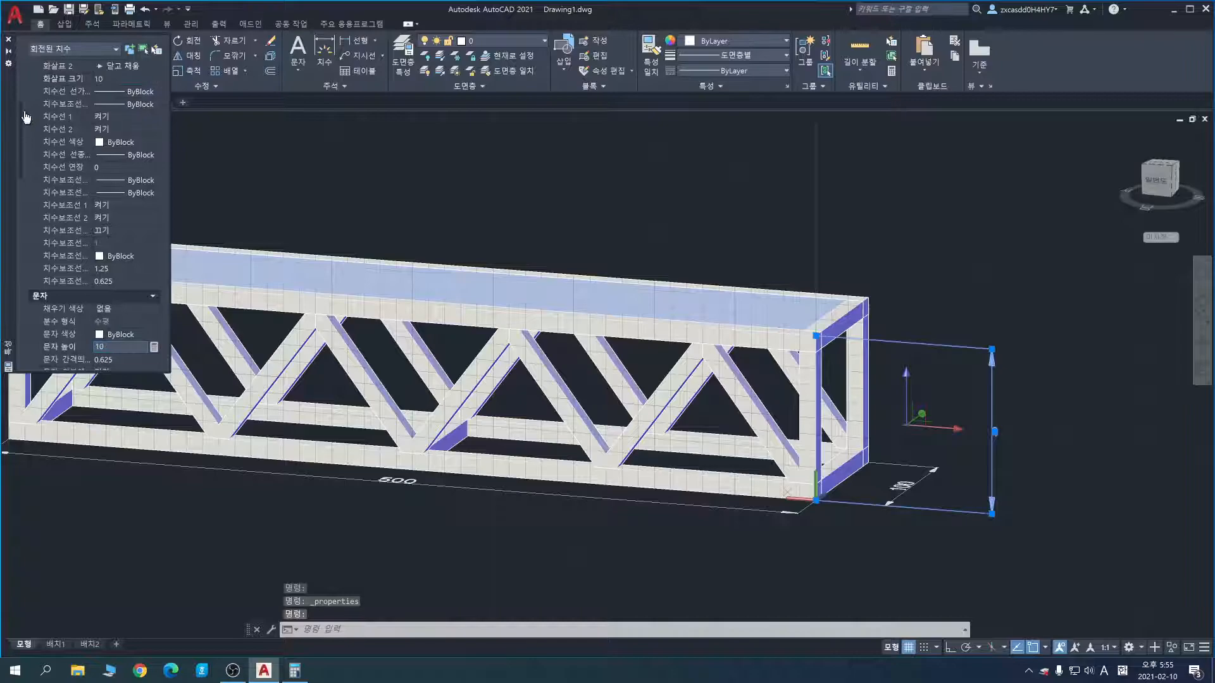
click(8, 39)
key(Escape)
click(541, 193)
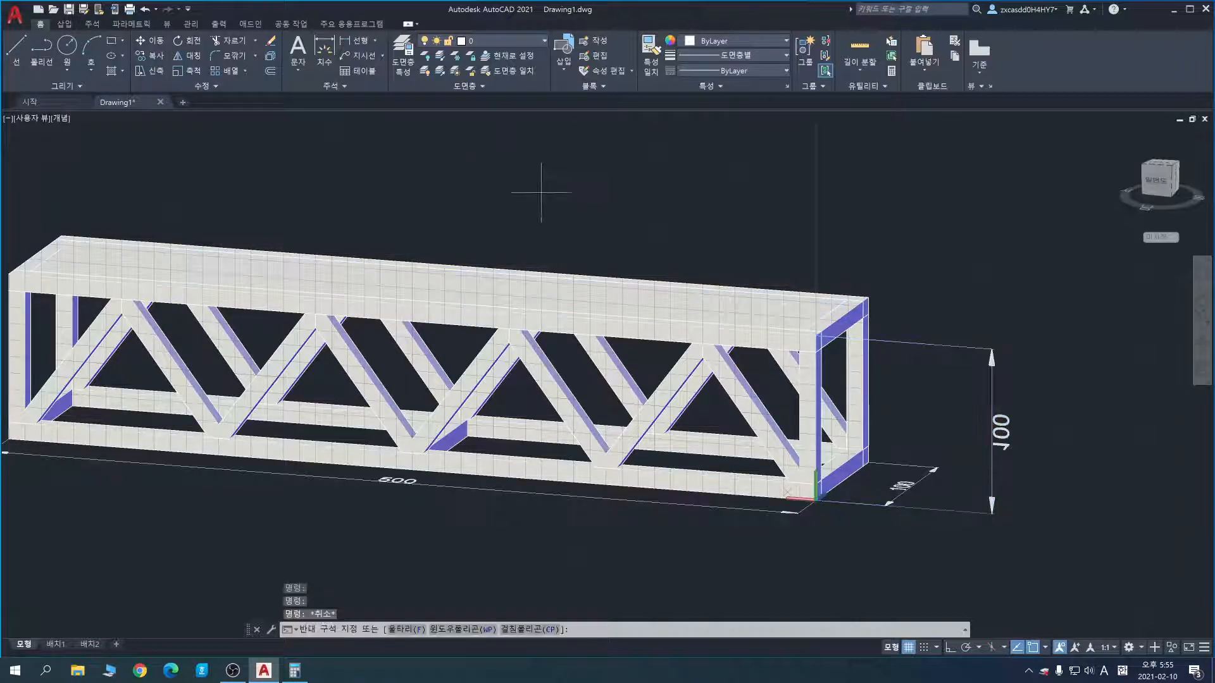
key(Escape)
Step: Delete the length dimension along the frame's lower front edge
click(1196, 352)
drag(1085, 347, 1057, 331)
middle_drag(726, 272, 1013, 275)
middle_drag(863, 231, 777, 250)
drag(865, 245, 827, 252)
key(Escape)
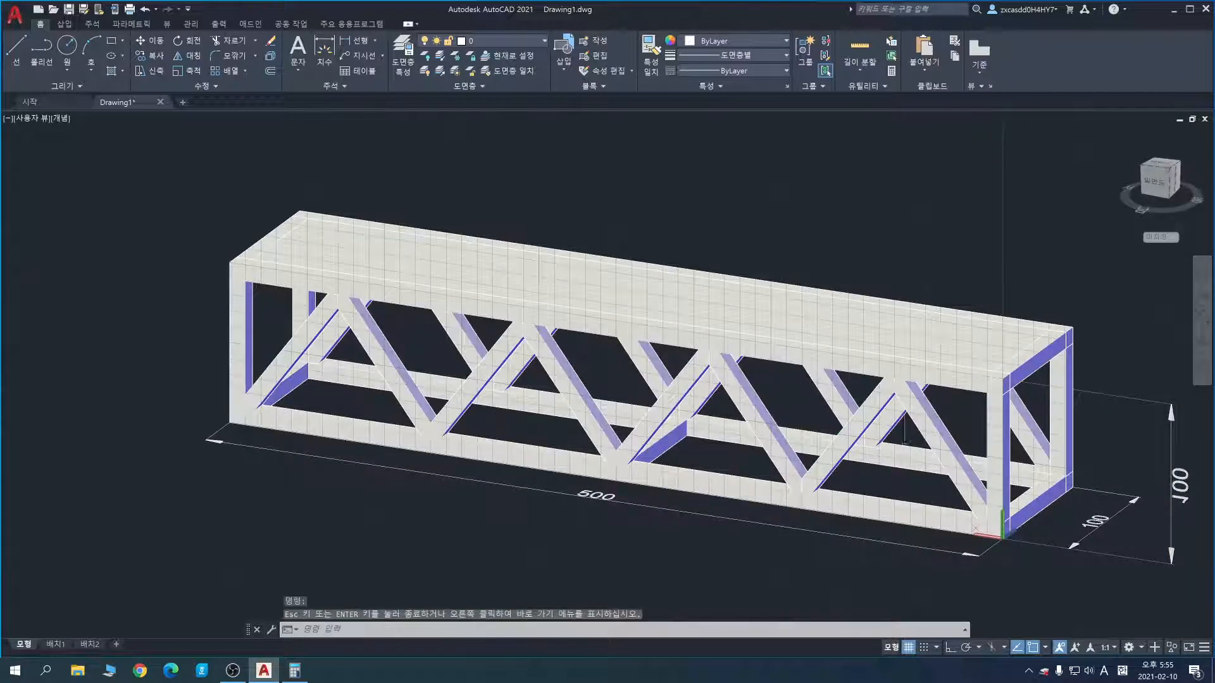
middle_drag(696, 535, 886, 507)
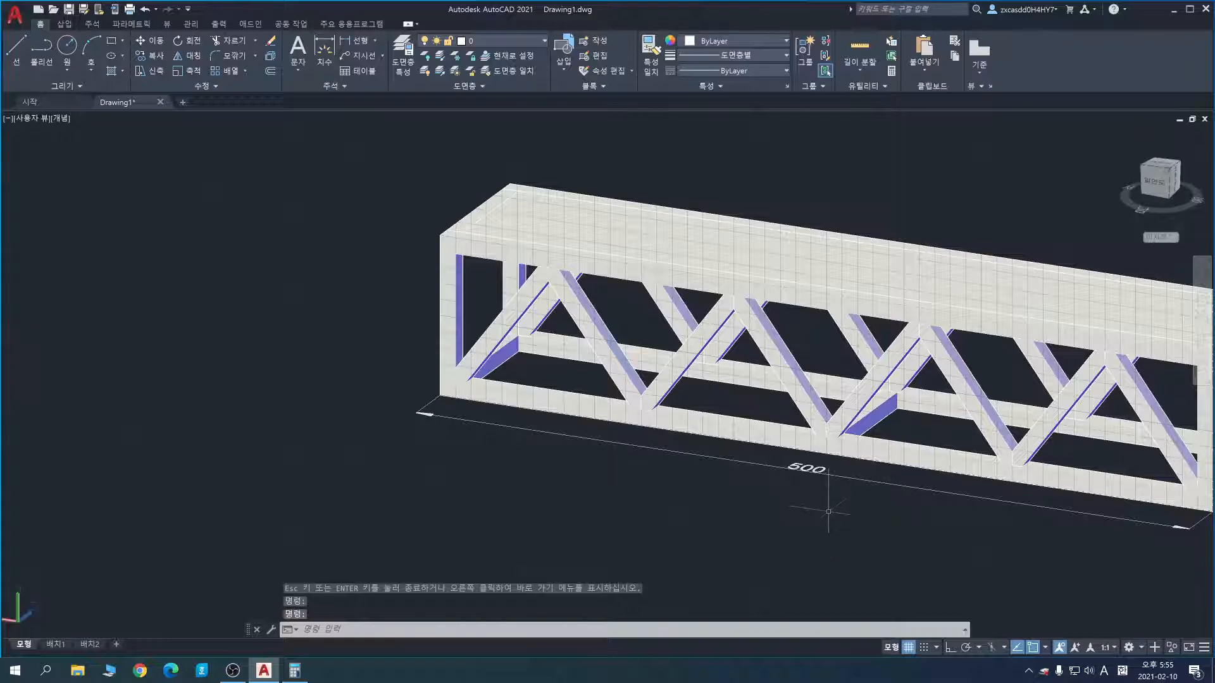
middle_drag(777, 518, 812, 523)
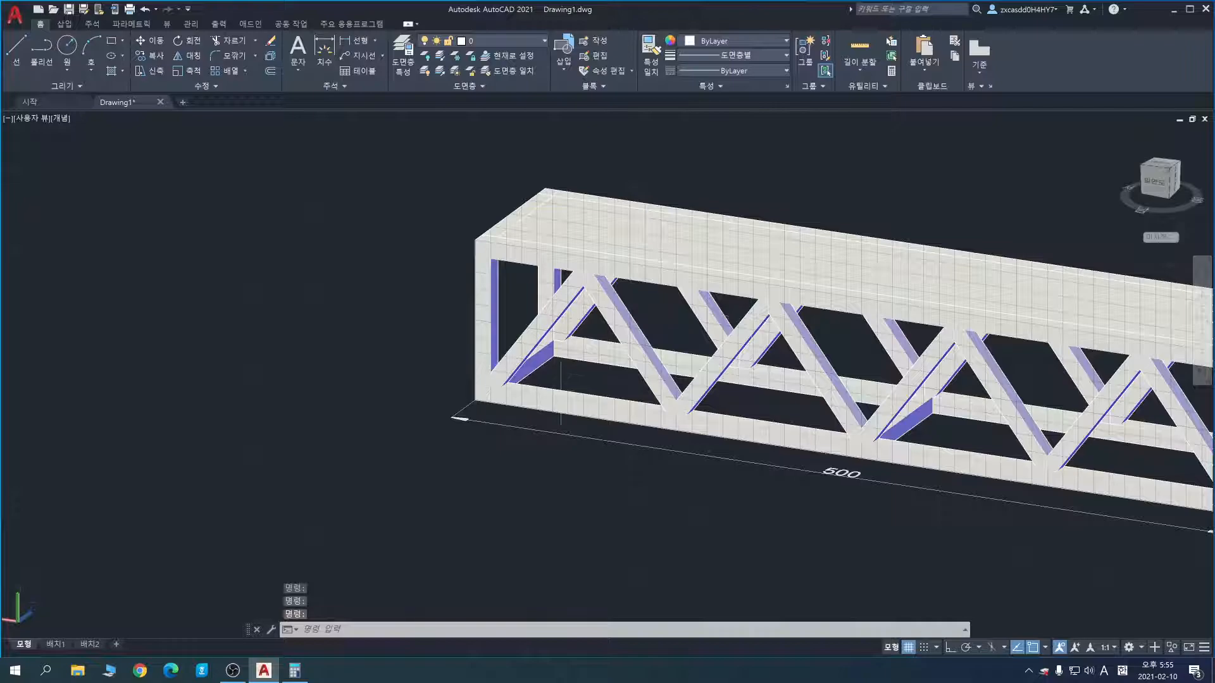
key(Escape)
click(874, 482)
key(Delete)
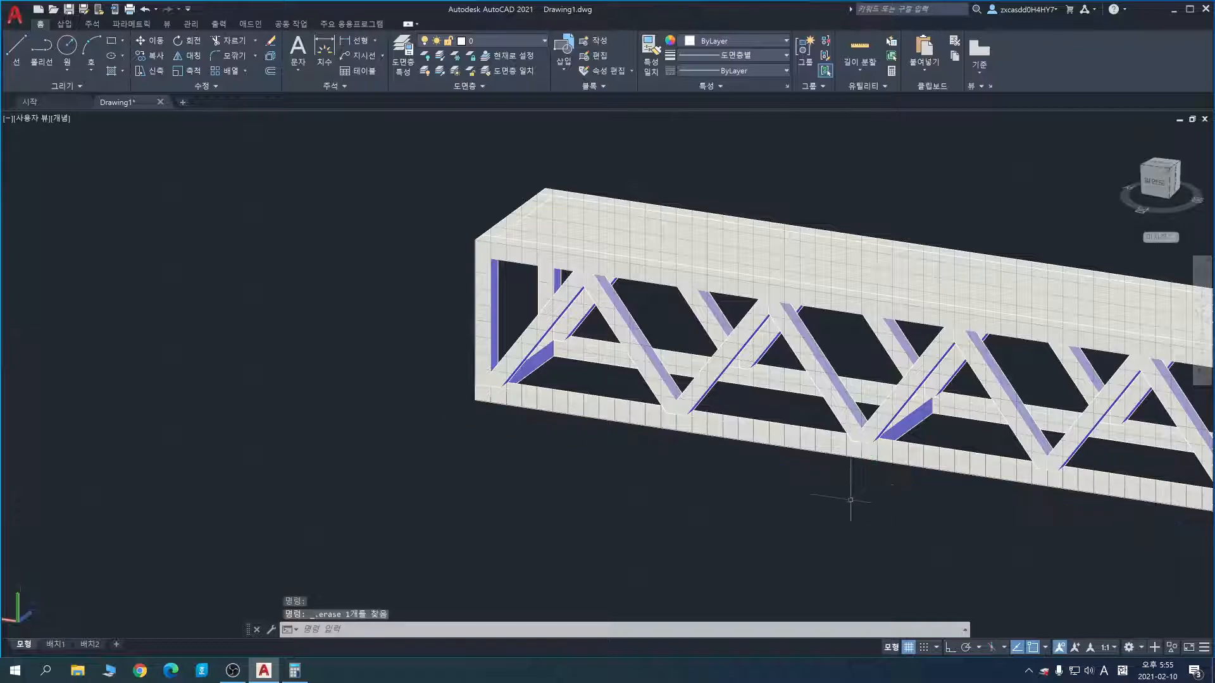
Step: Reset the UCS to the World coordinate system
middle_drag(796, 504, 748, 478)
text(ucs)
key(Return)
text(w)
key(Return)
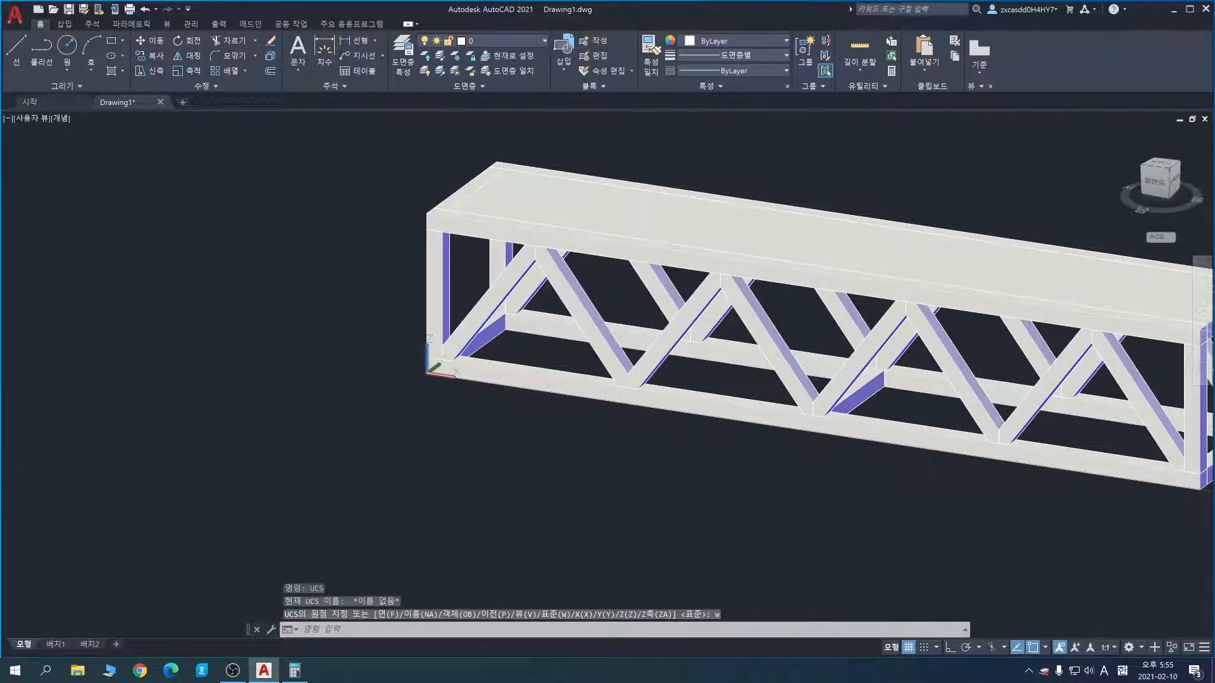
Step: Draw consecutive lines along the frame's lower front edge from the origin corner: 10, eight segments of 60, and a final 10
text(l)
key(Return)
click(428, 373)
middle_drag(686, 491, 404, 424)
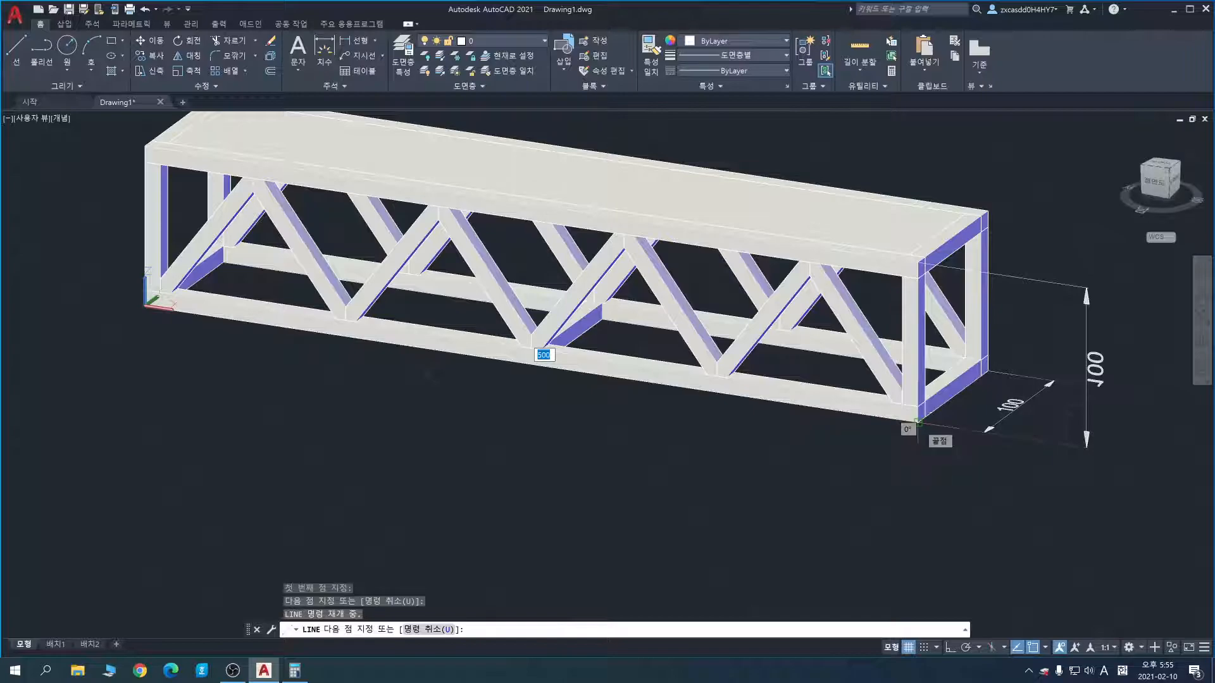
text(10)
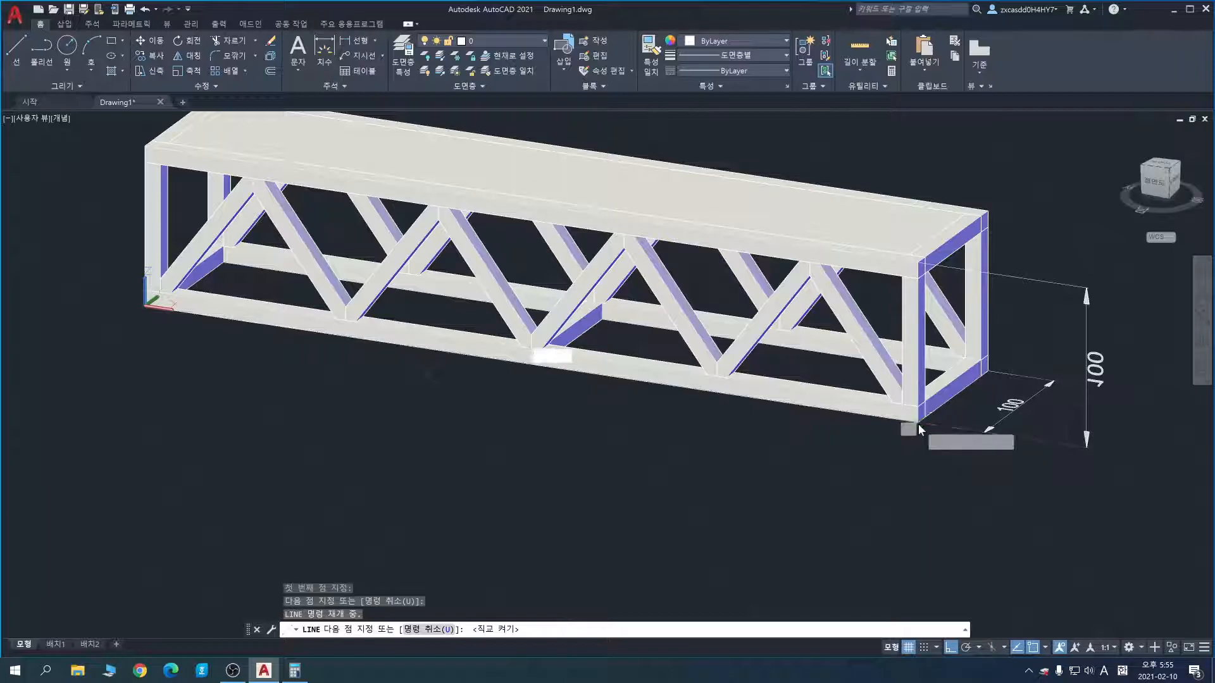
key(Return)
key(Return)
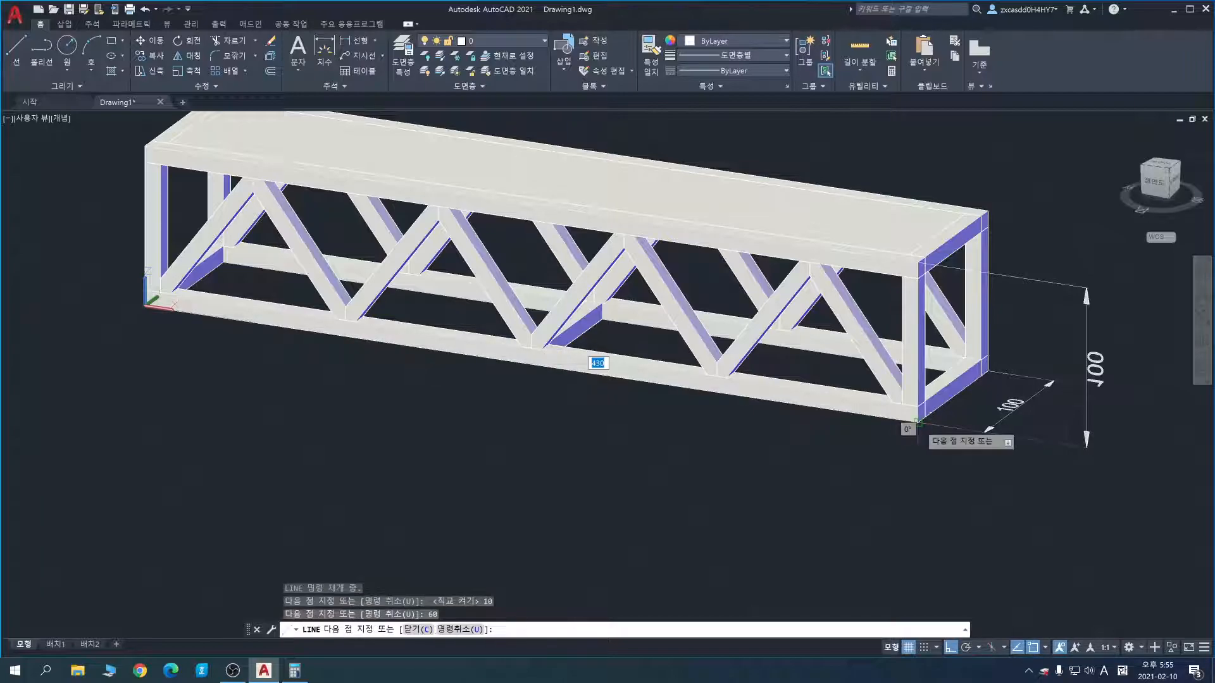
text(60)
key(Return)
text(60)
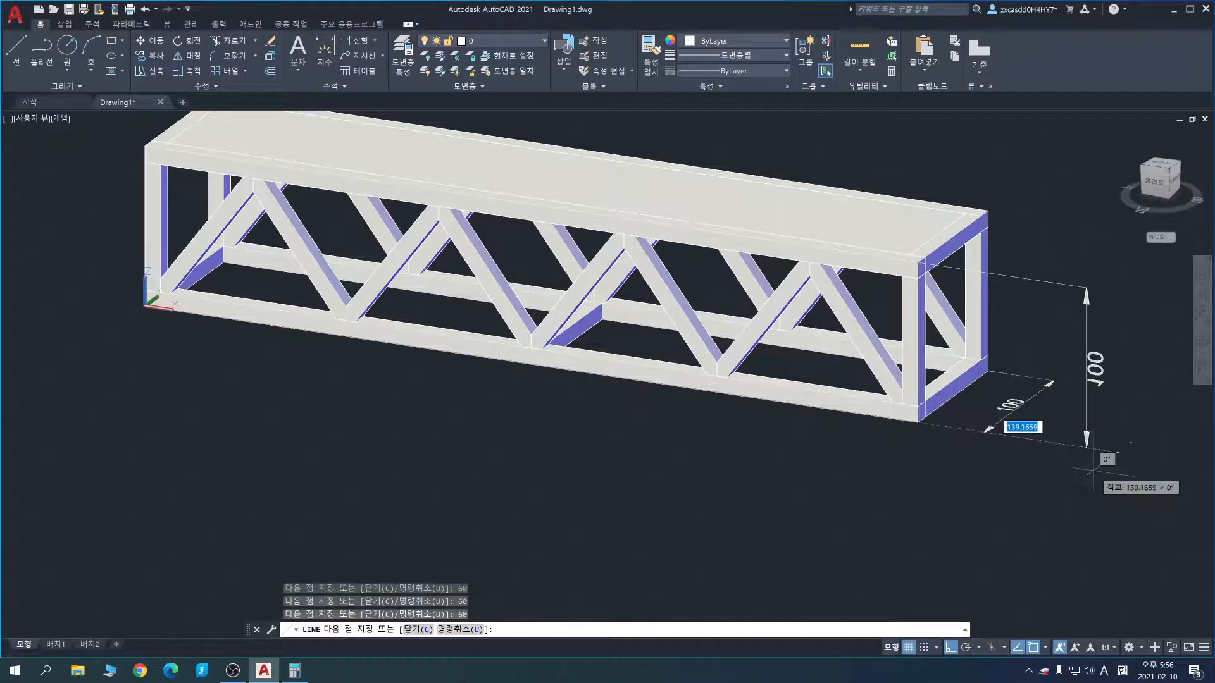
key(Escape)
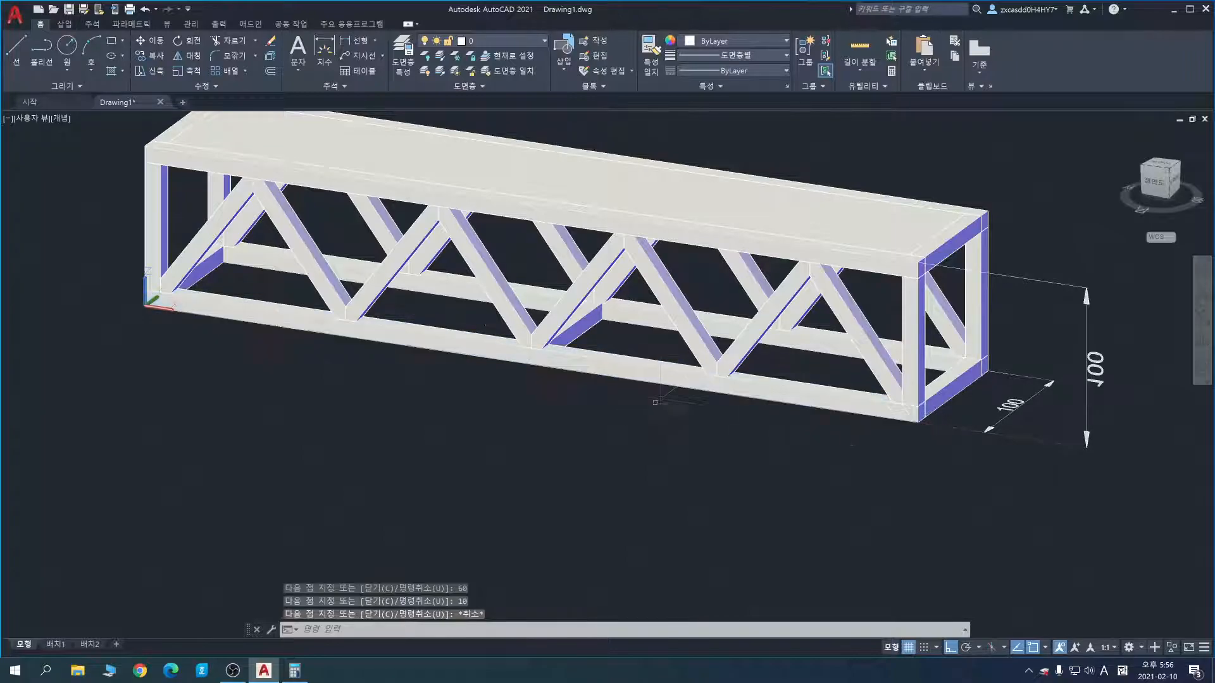
Step: Switch the visual style to 2D Wireframe
text(sha)
key(Return)
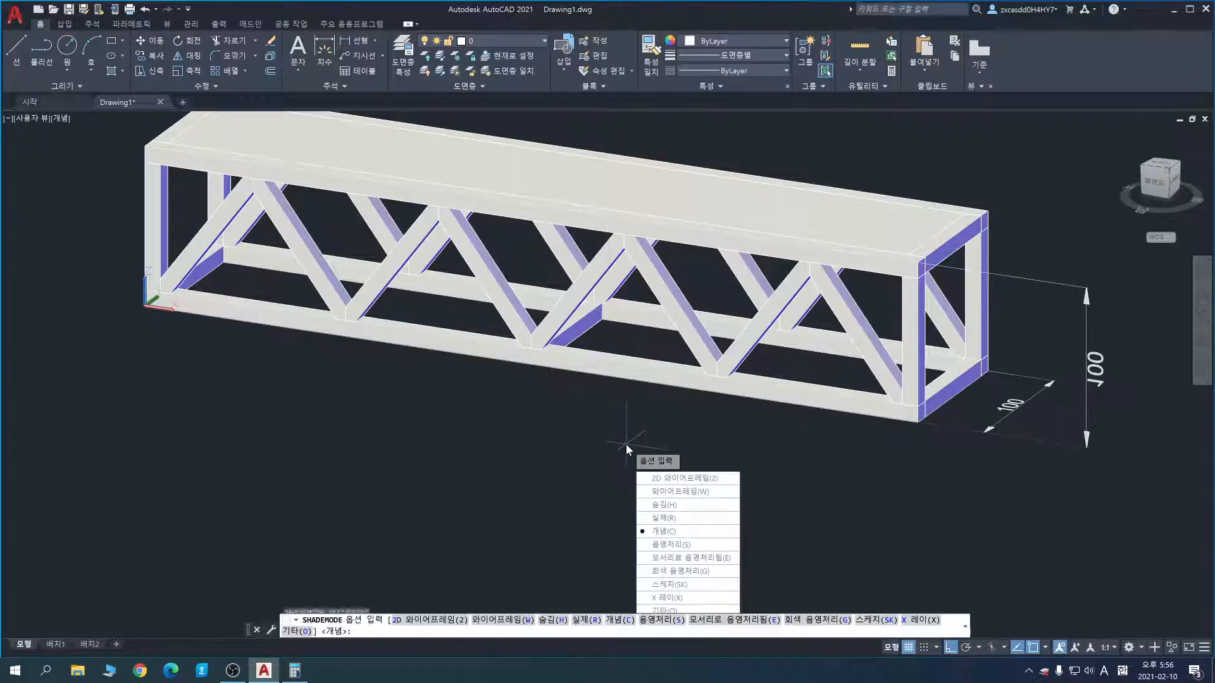
text(2)
key(Return)
Step: Dimension the first 60 division on the lower front edge, placing the dimension line outside the frame
scroll(597, 421, up, 5)
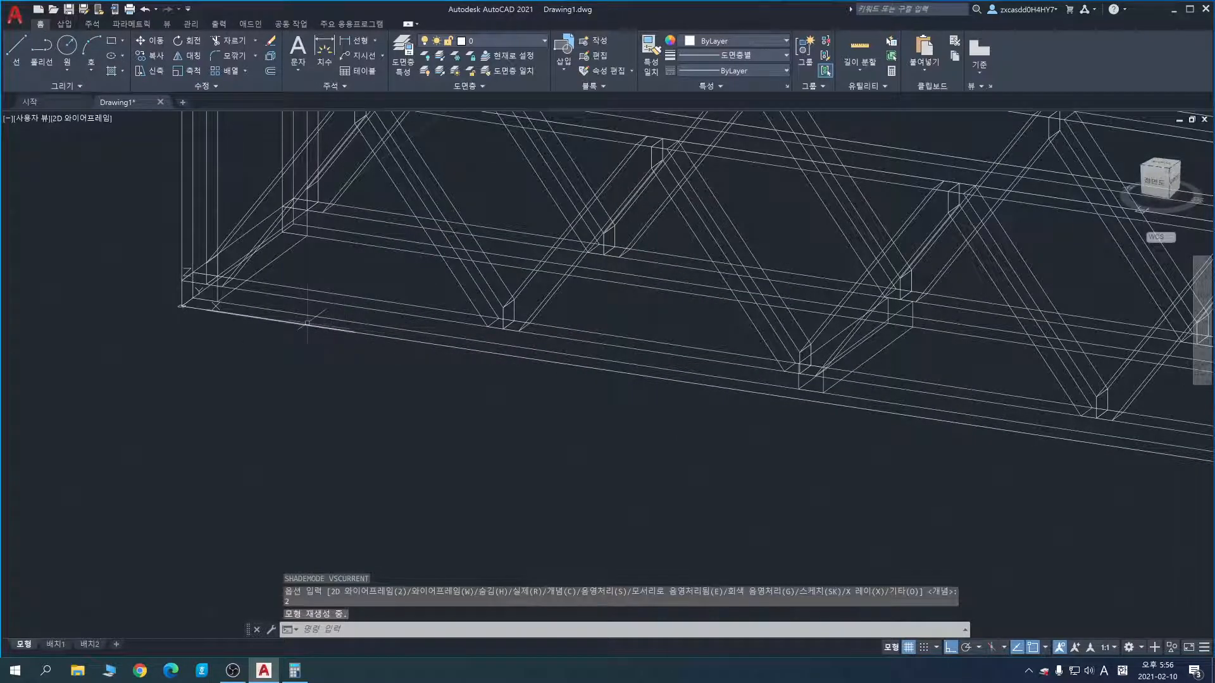
click(322, 51)
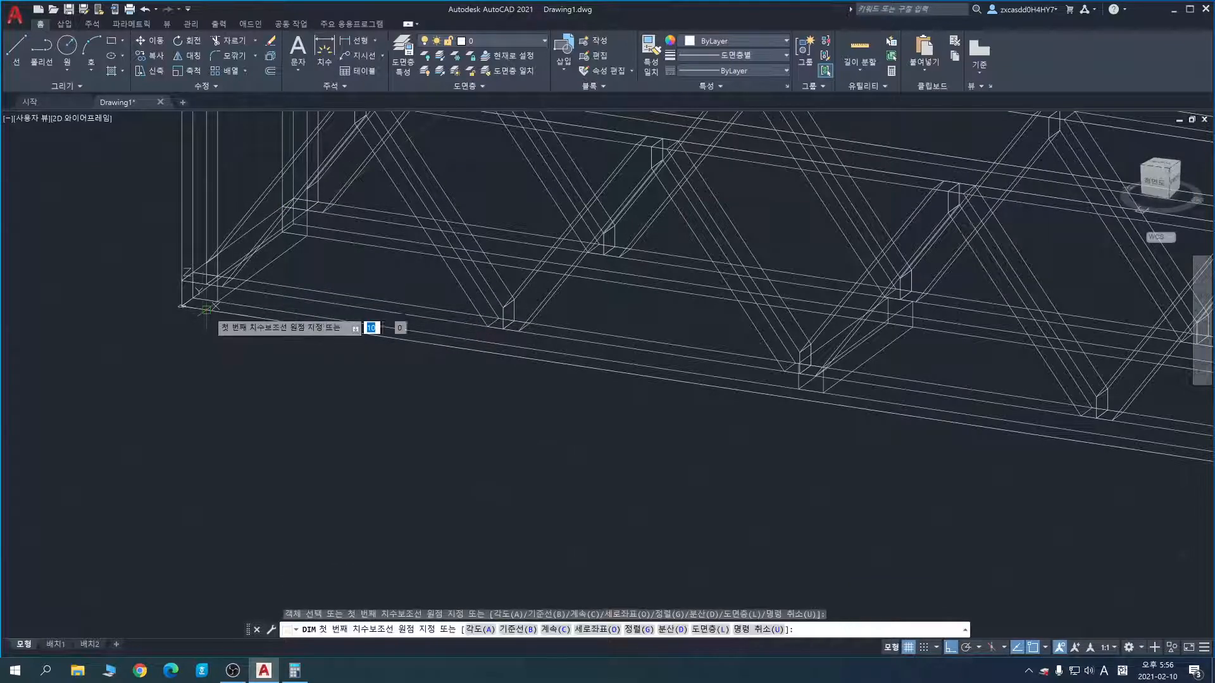
click(207, 310)
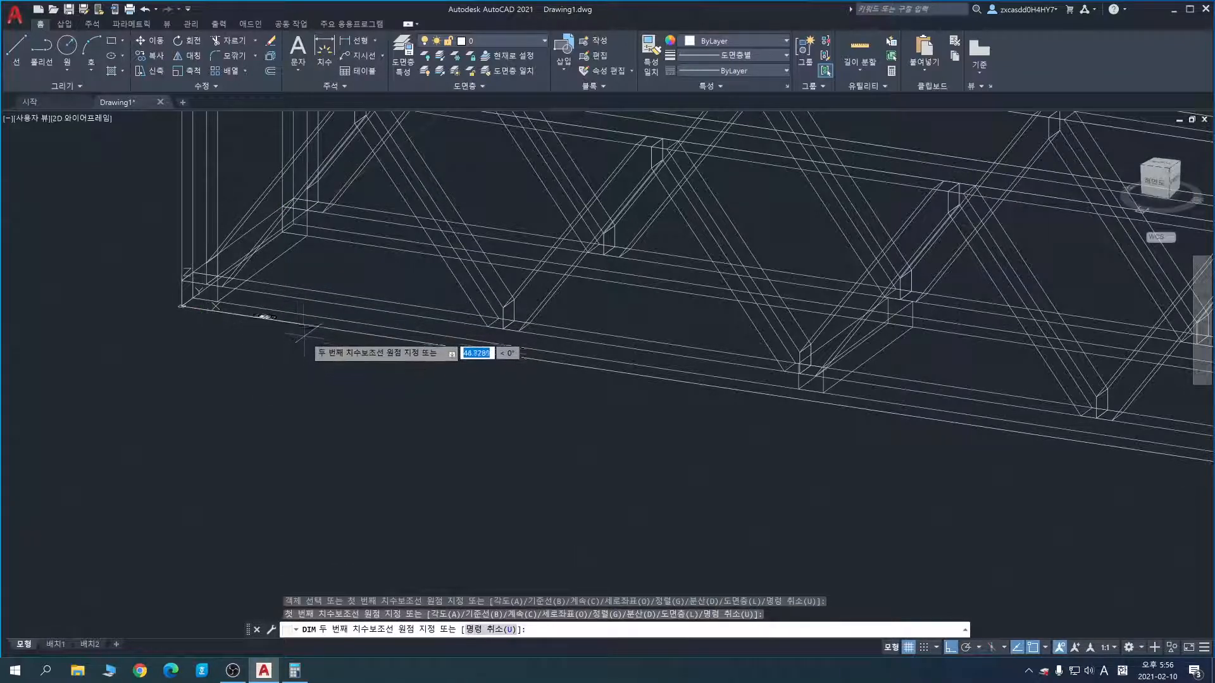
click(352, 327)
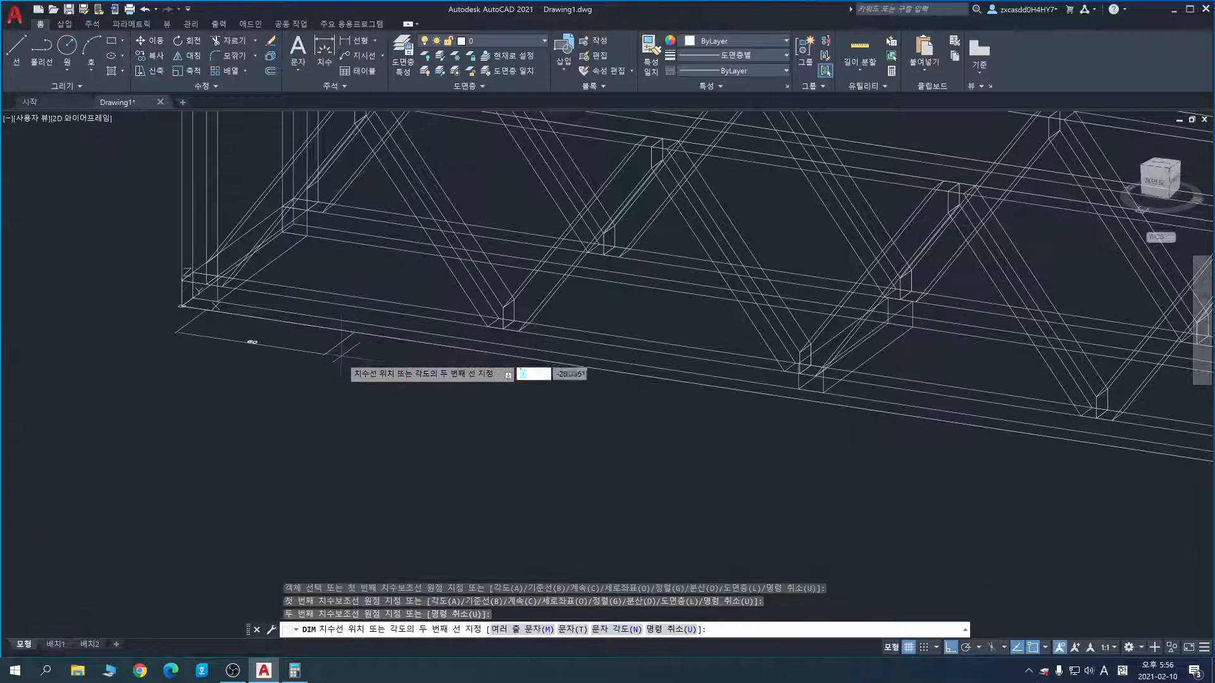
click(317, 384)
key(Return)
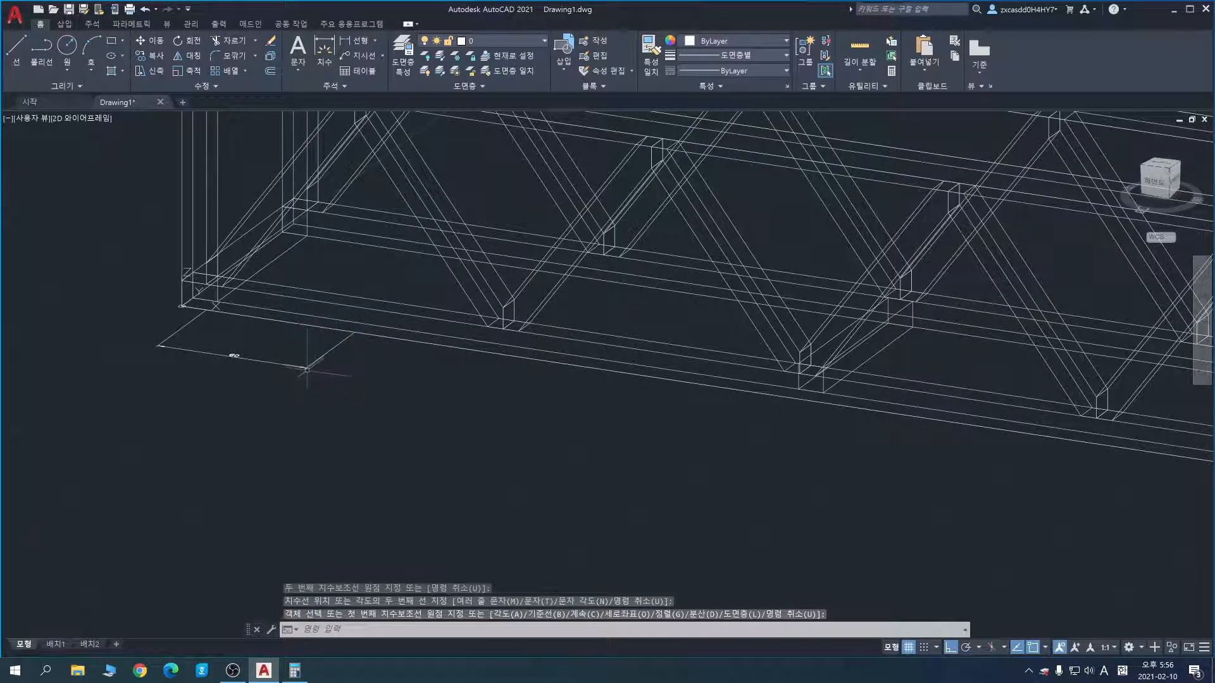
click(307, 369)
mouse_move(306, 368)
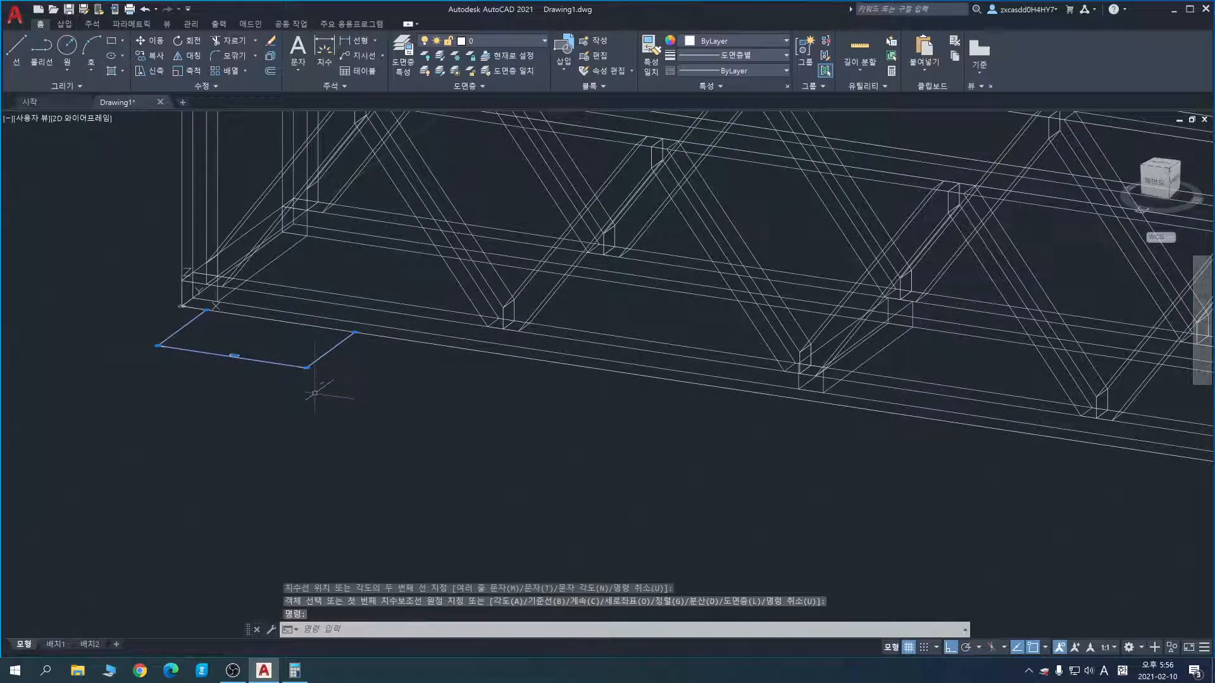
key(Escape)
key(Escape)
key(Escape)
Step: Dimension the second 60 division, aligning its dimension line with the end of the first dimension
click(334, 57)
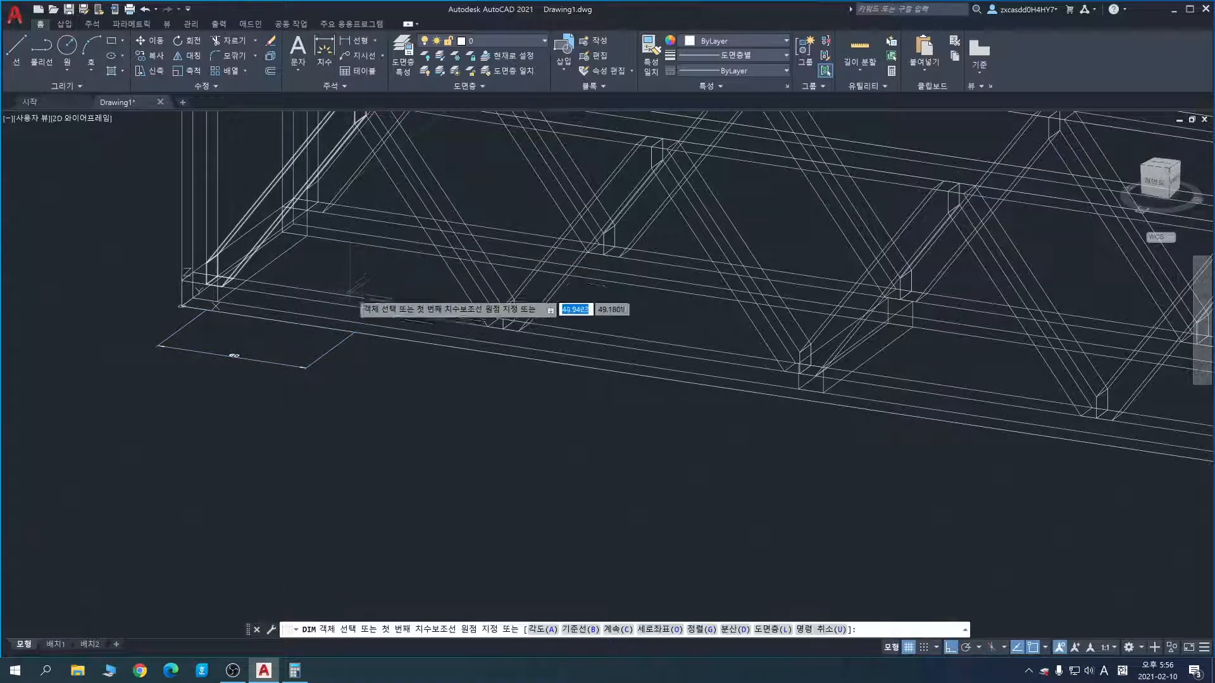
click(356, 330)
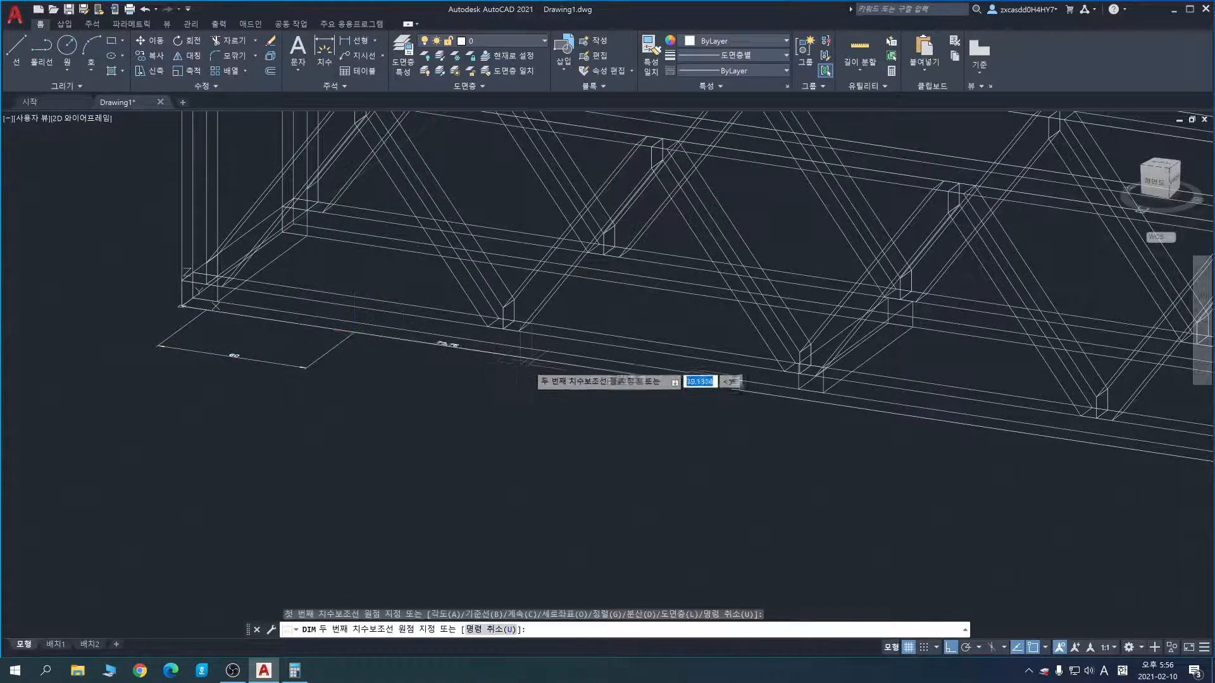
click(499, 354)
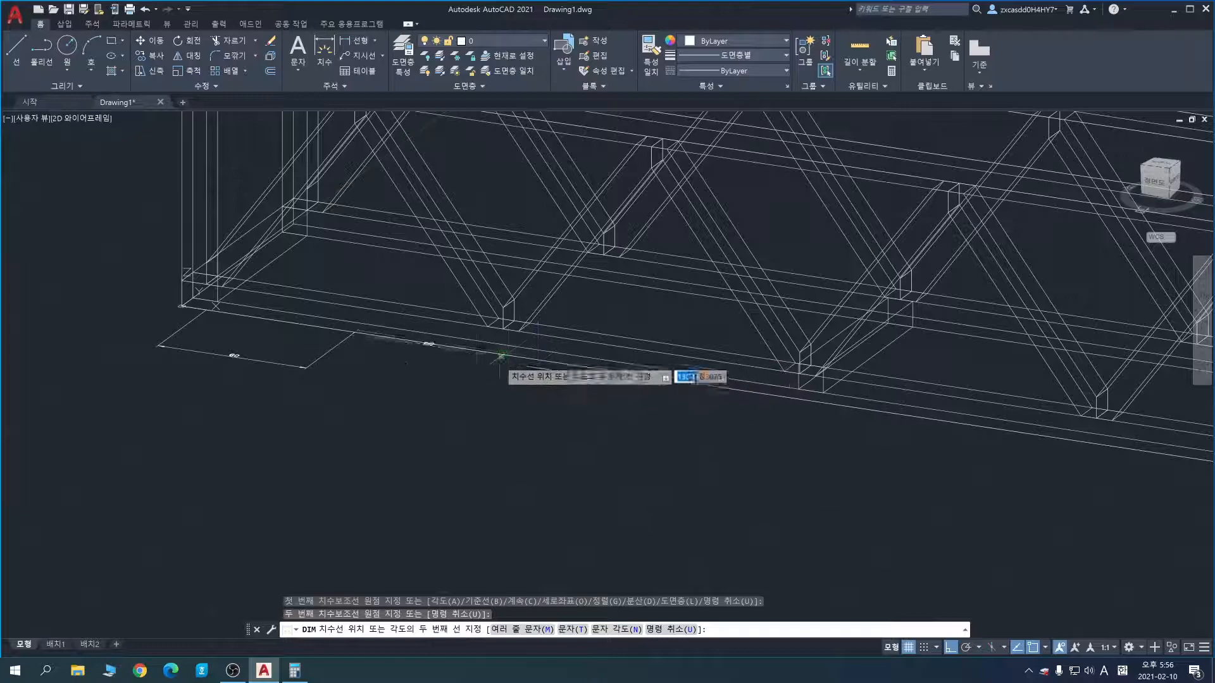
click(305, 364)
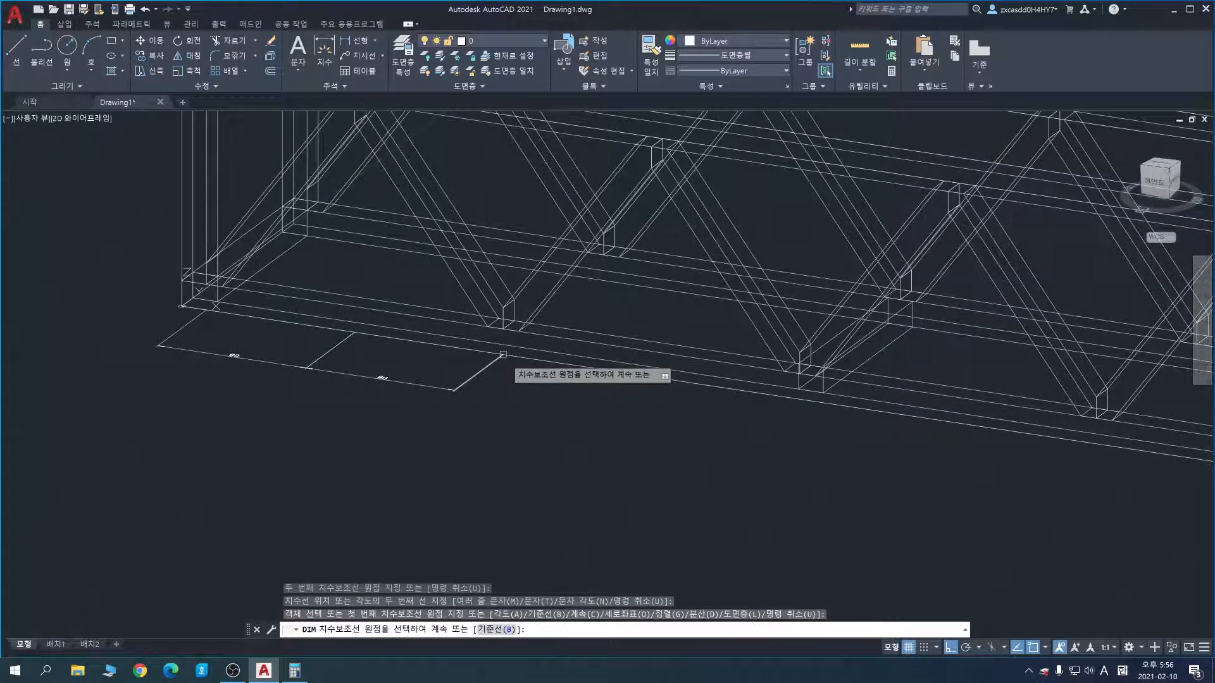
Step: Continue the dimension chain from the second dimension to the third 60 division, choosing None for handling overlapping dimensions
click(503, 354)
click(648, 380)
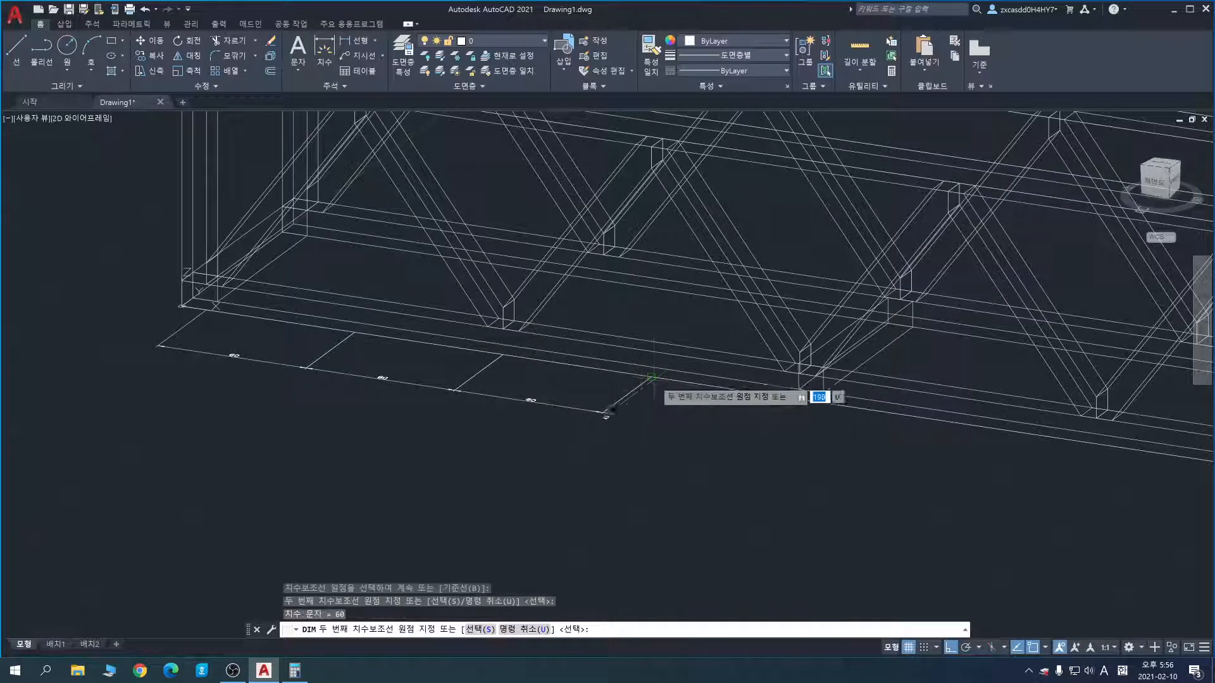
click(455, 389)
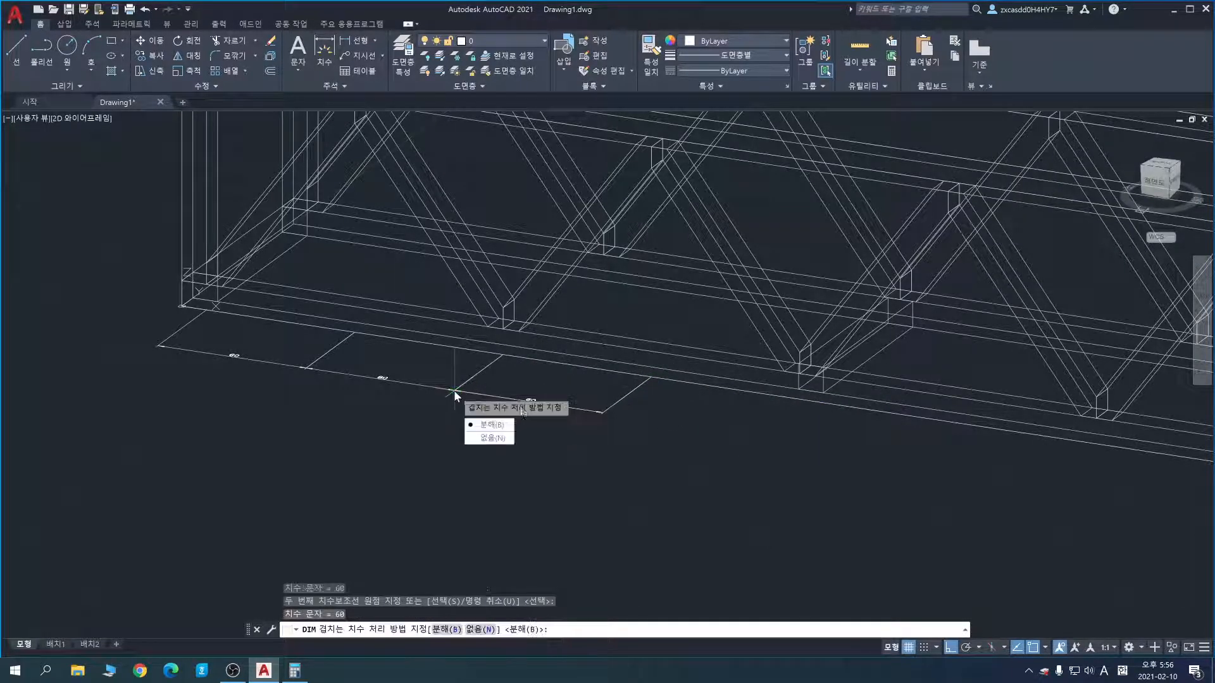
middle_drag(630, 434, 488, 370)
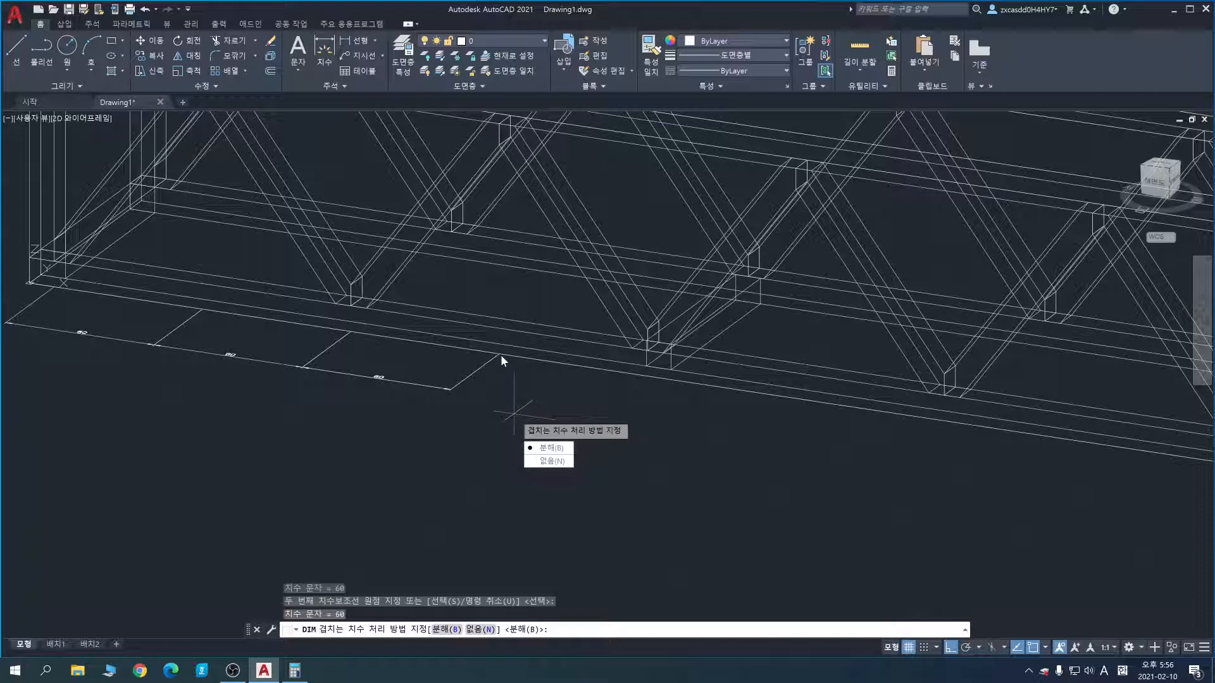
text(n)
key(Return)
click(499, 356)
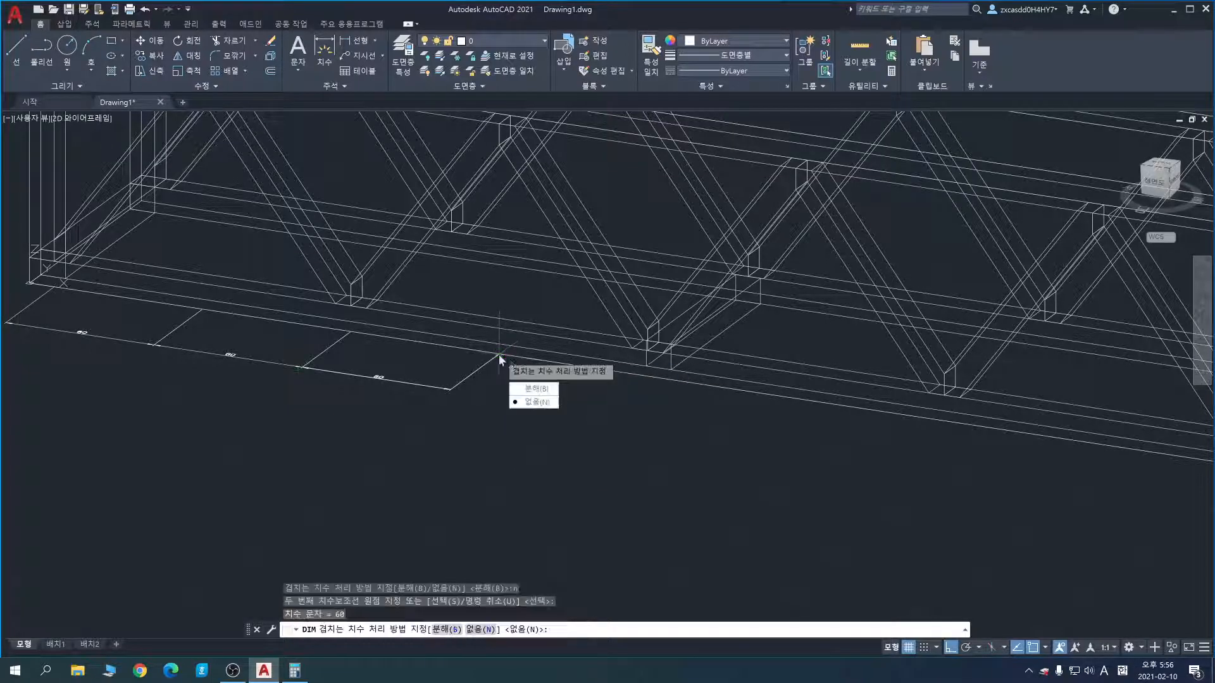
text(n)
key(Return)
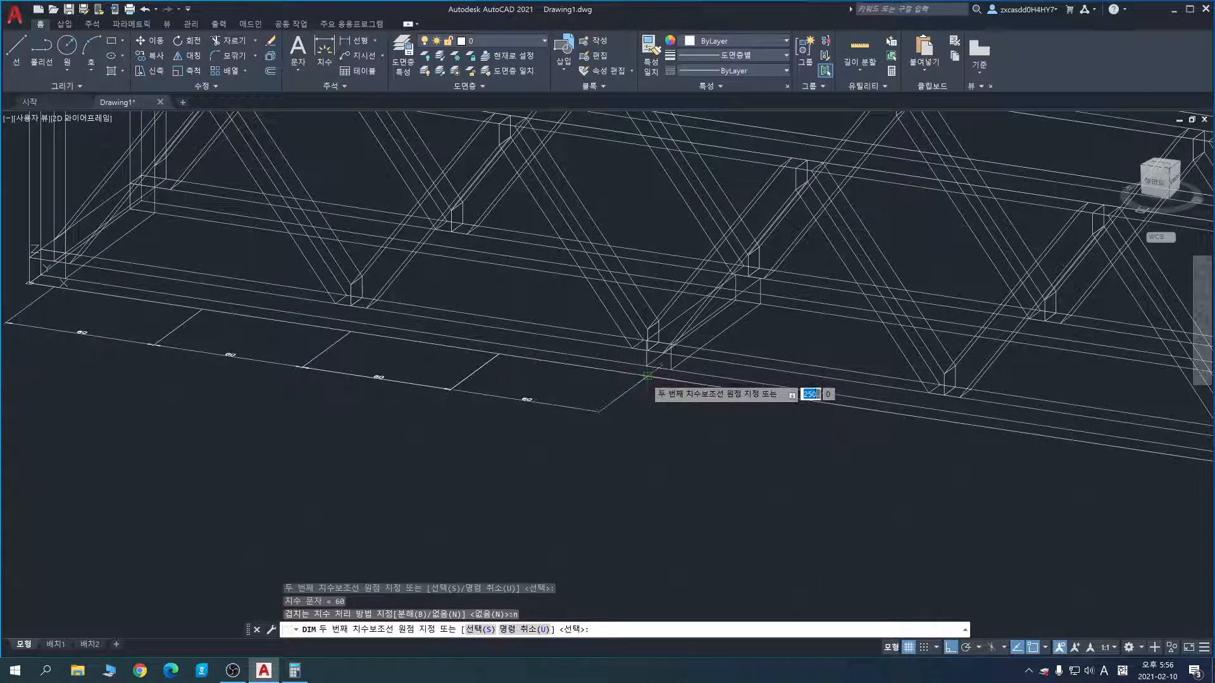
Step: Continue the dimension chain across the remaining 60 divisions and the last 10 segment at the frame's far end
click(647, 376)
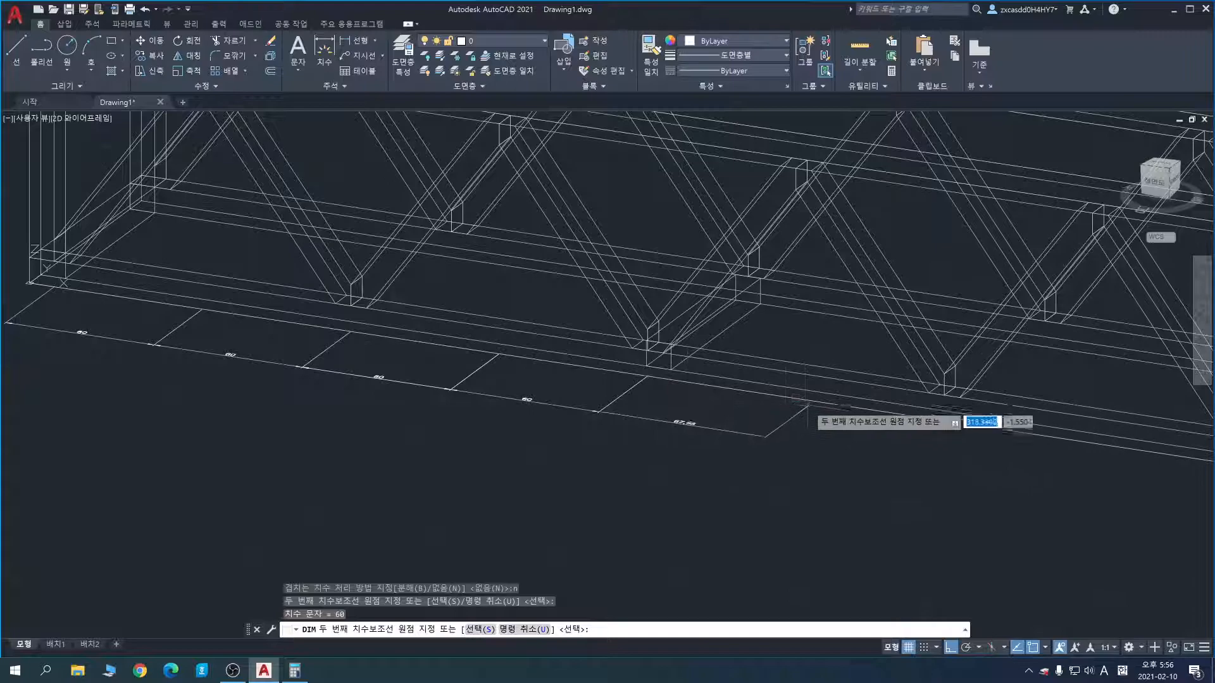
click(796, 398)
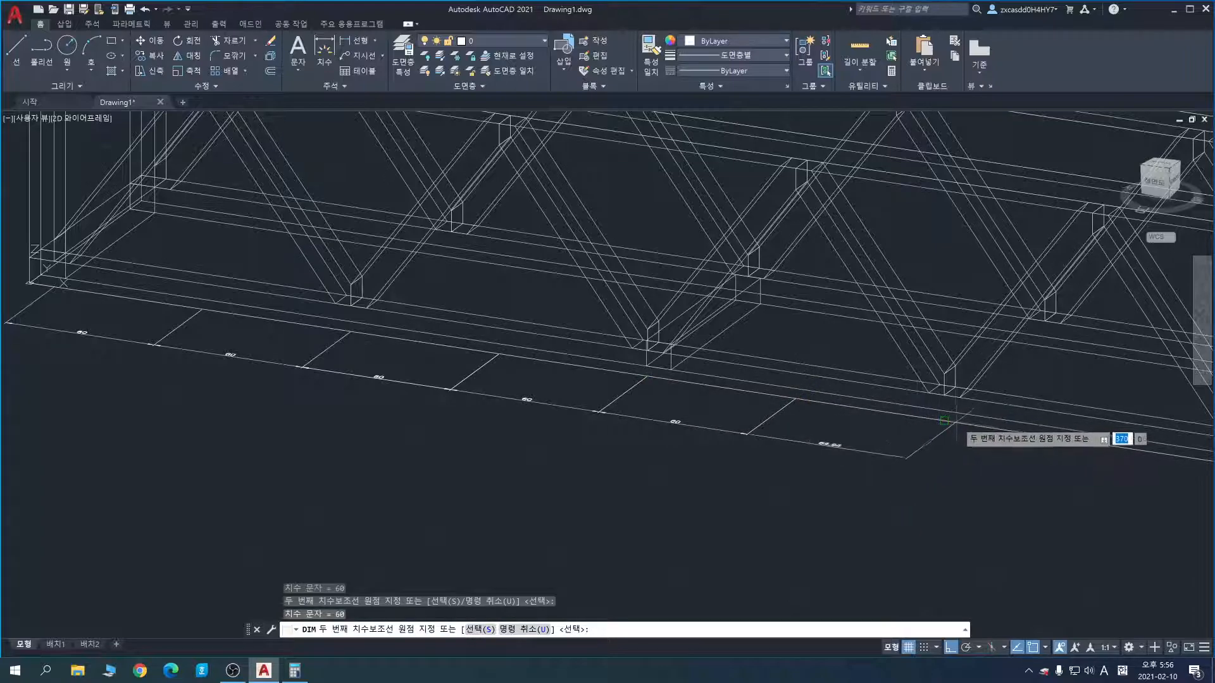
middle_drag(943, 421, 856, 411)
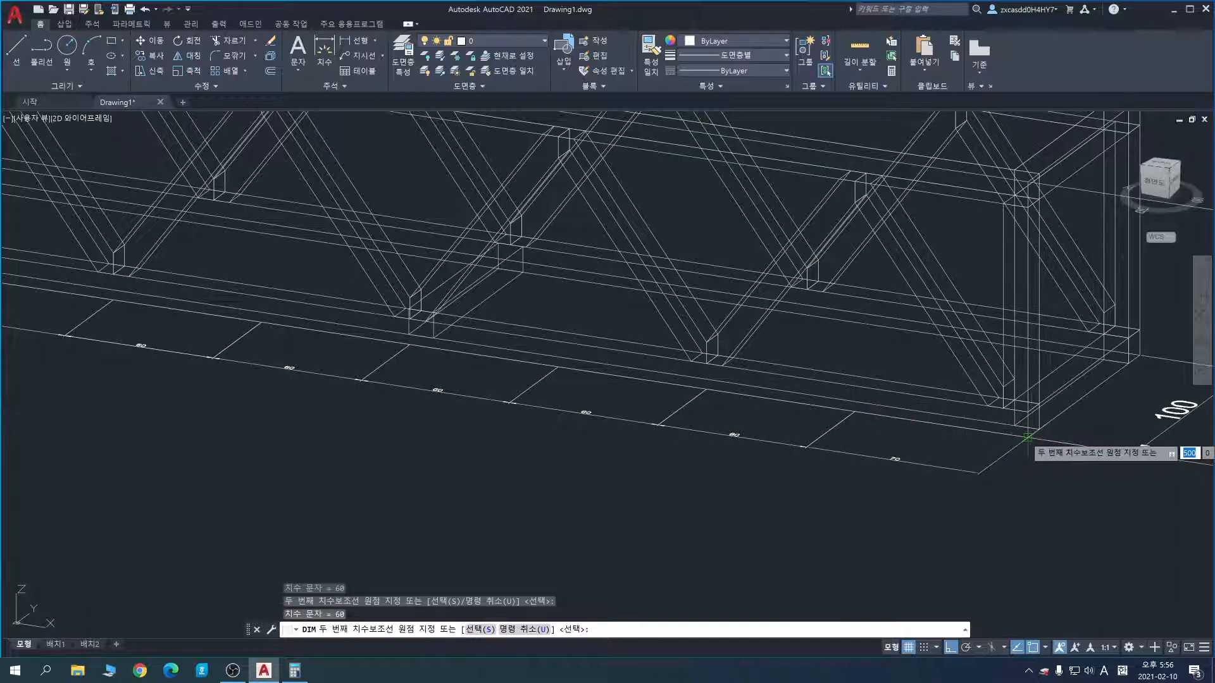
scroll(1028, 437, up, 3)
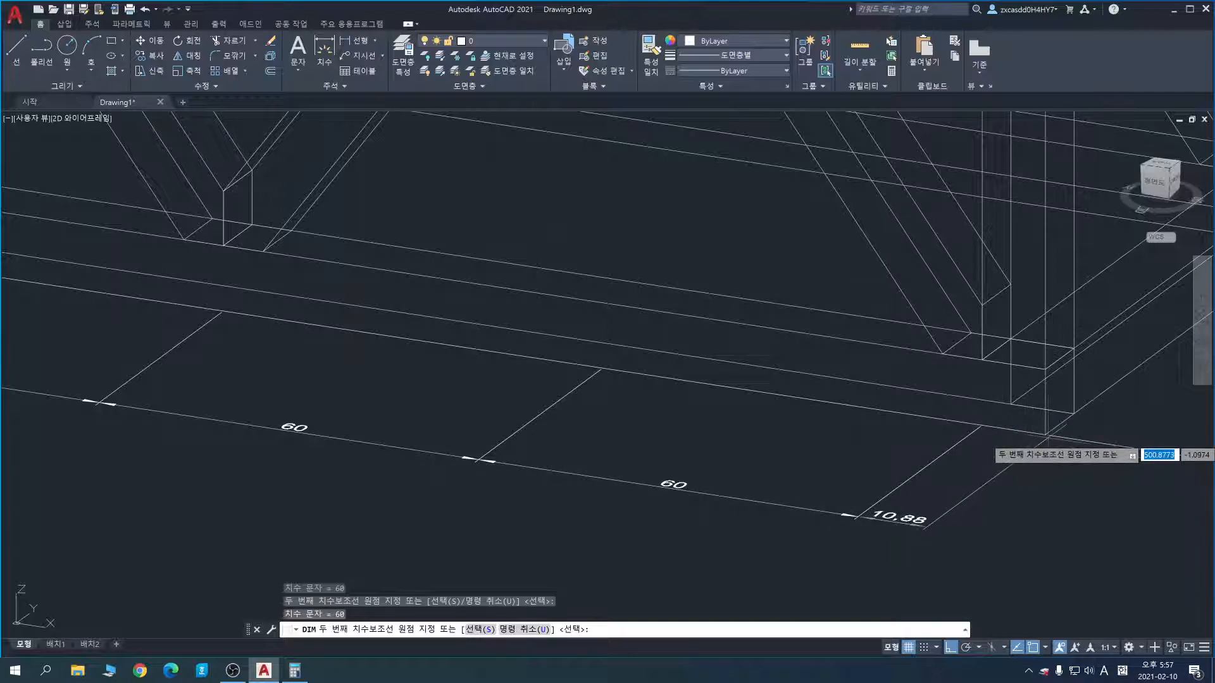
key(Escape)
Step: Continue the chain from the first 60 dimension back to the origin corner to dimension the starting 10 segment
scroll(1045, 435, down, 5)
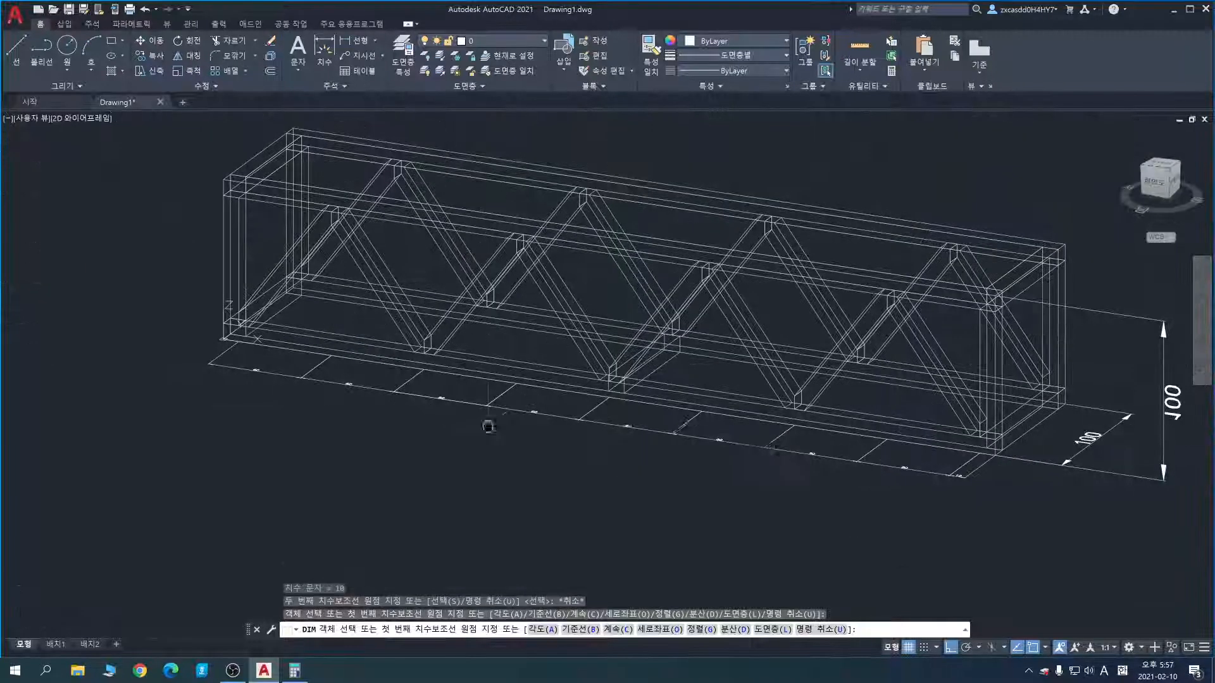
scroll(487, 421, up, 5)
click(318, 59)
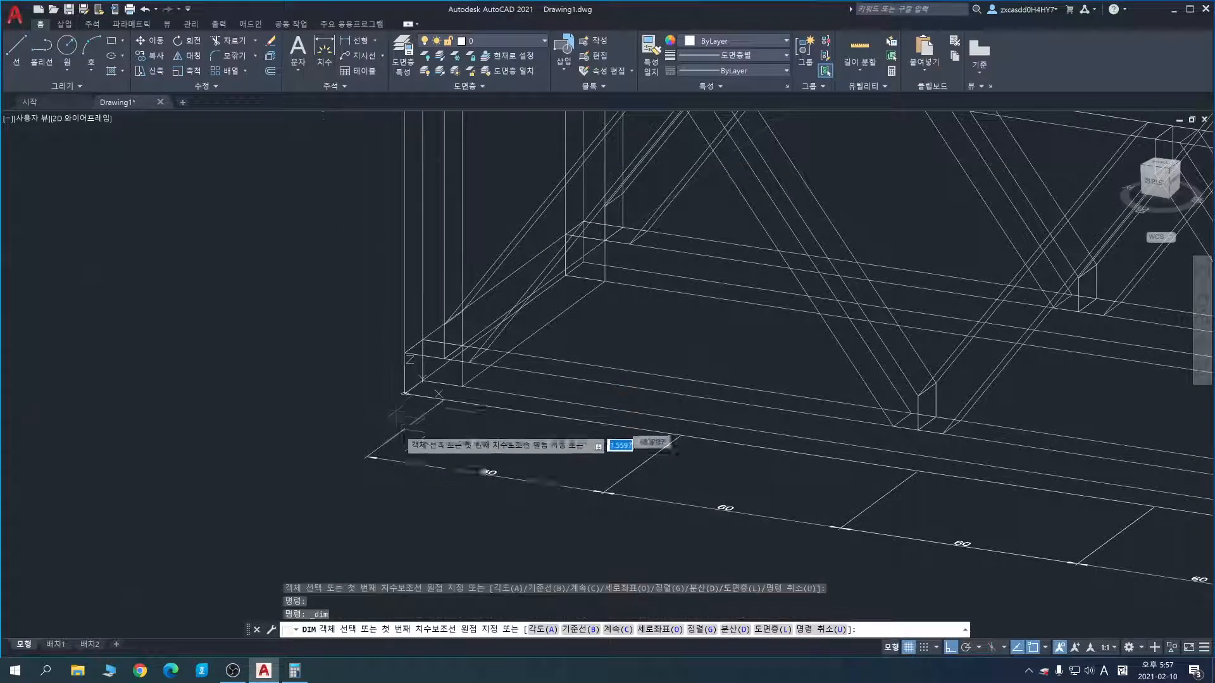
click(444, 400)
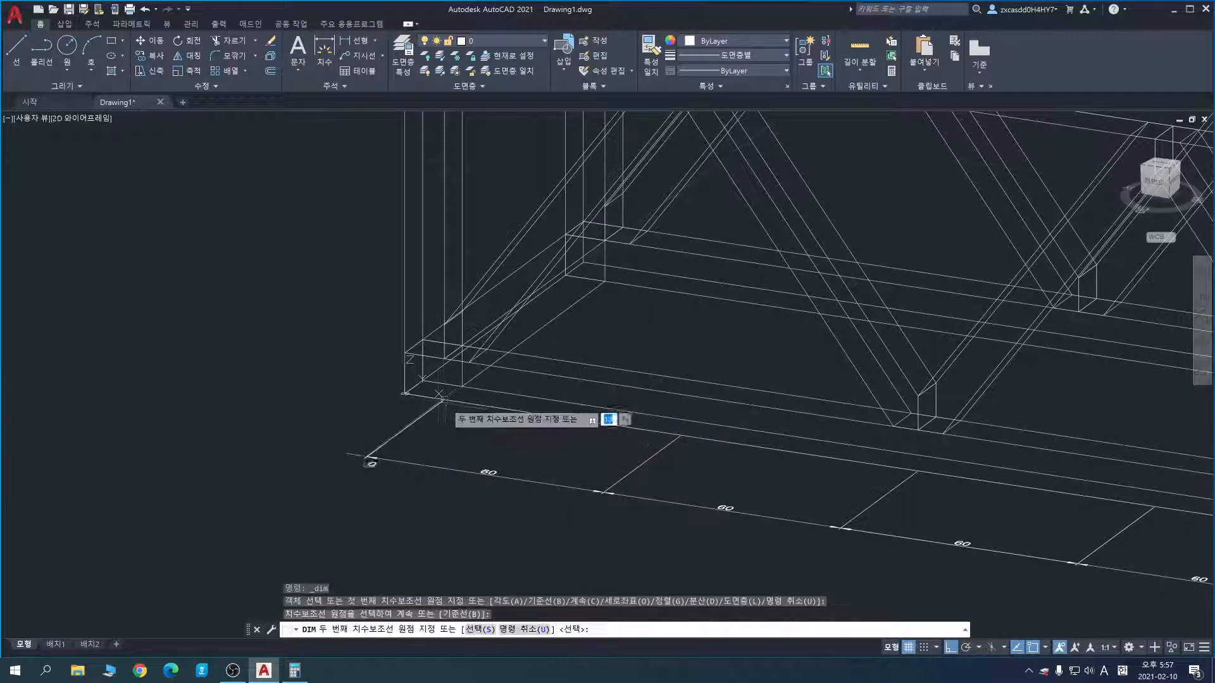
key(Escape)
Step: Try to dimension the bottom front edge's span between the 10 marks near its two ends, and undo the attempt
scroll(746, 507, down, 3)
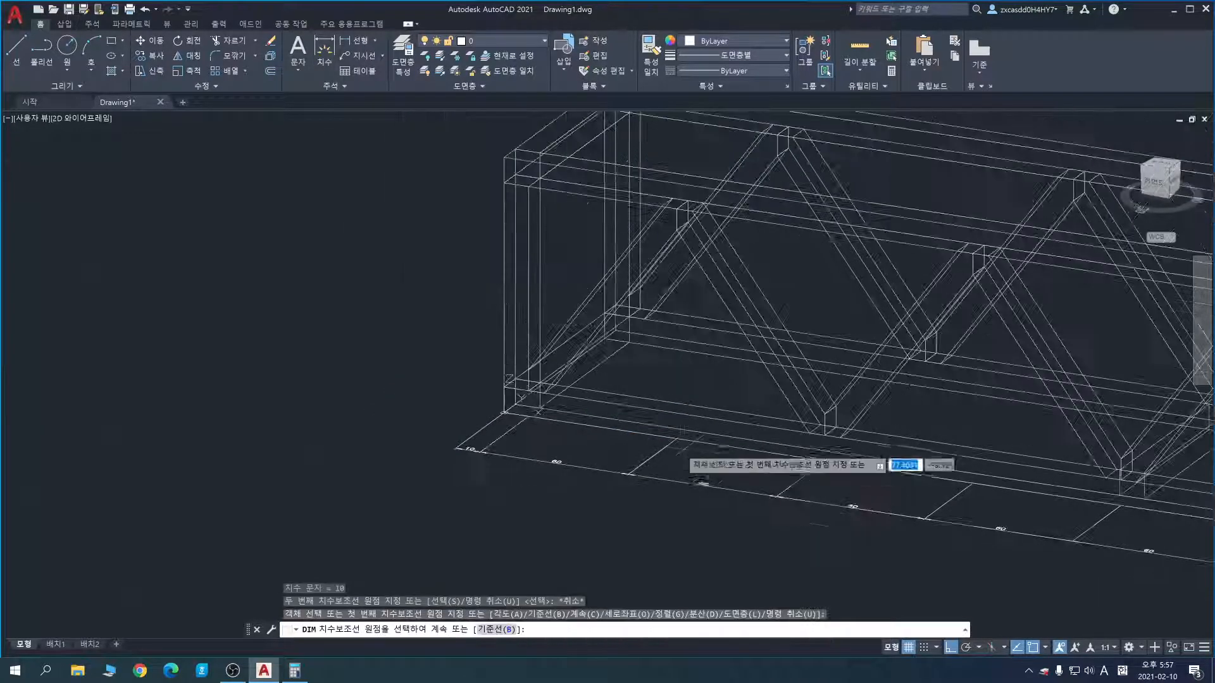
scroll(783, 537, down, 5)
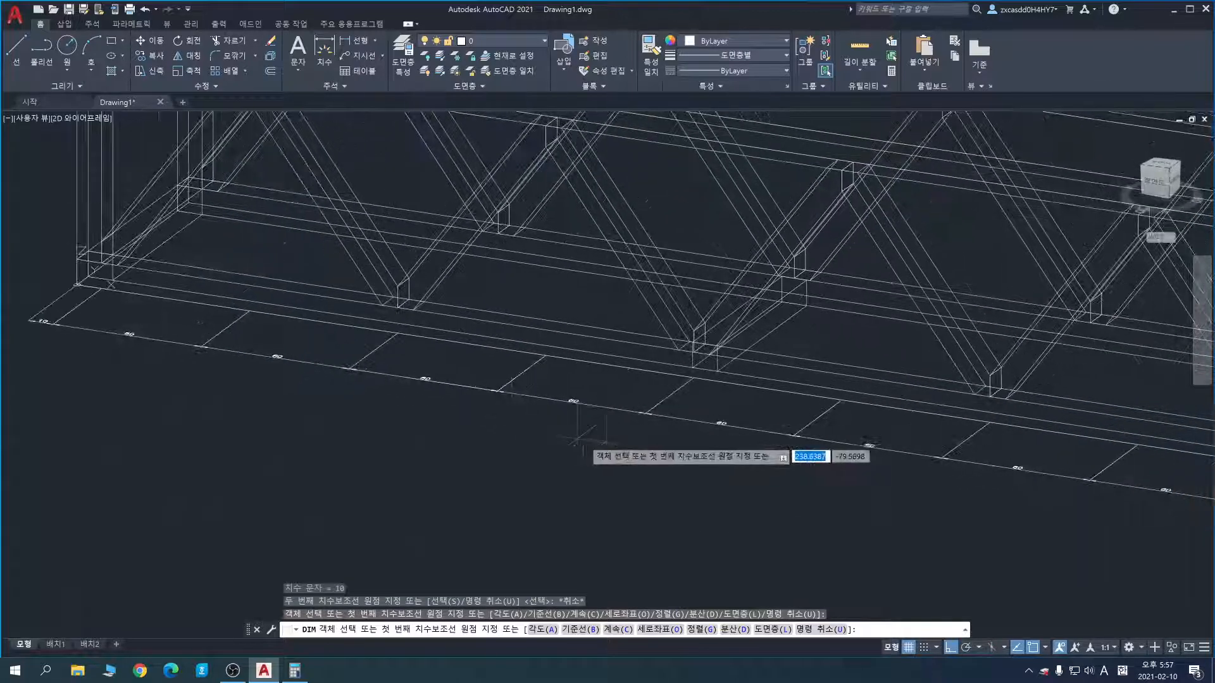
middle_drag(802, 505, 763, 528)
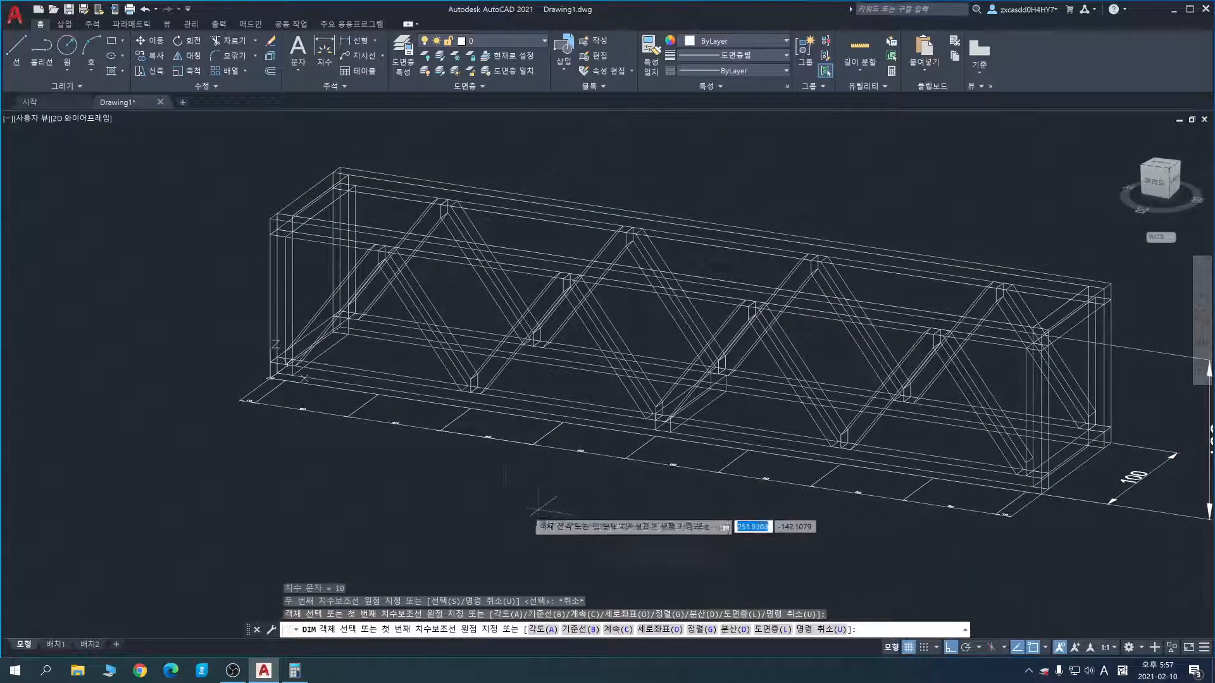
click(324, 51)
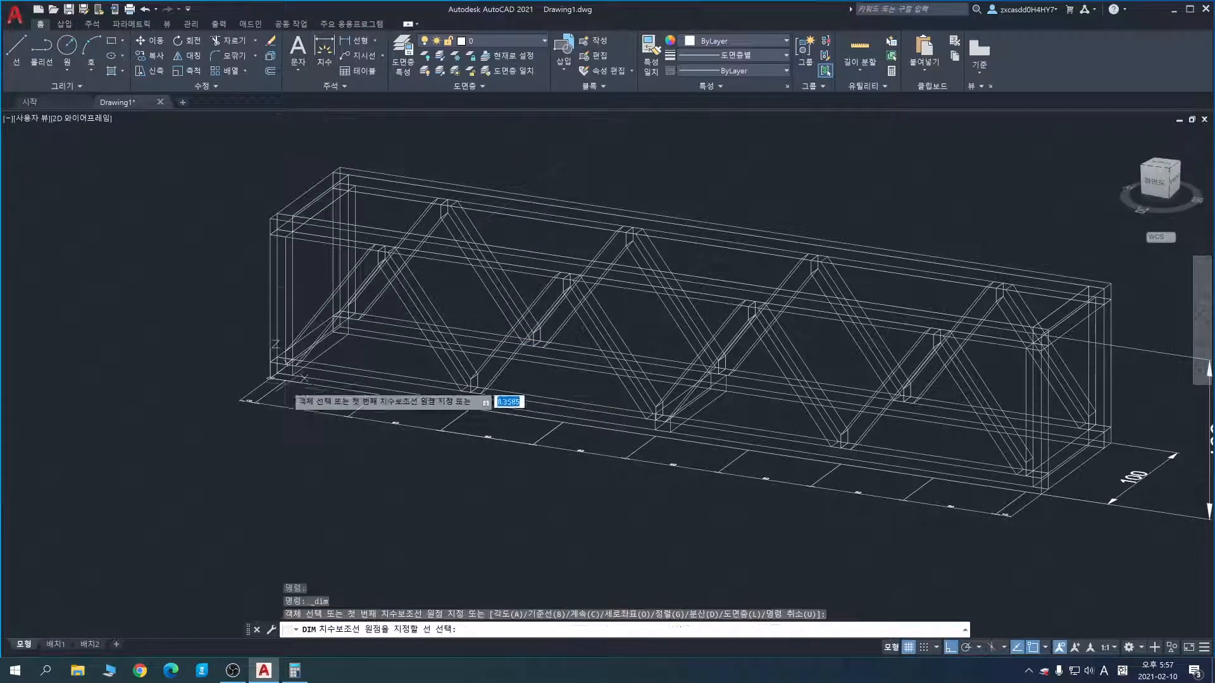
scroll(297, 413, up, 2)
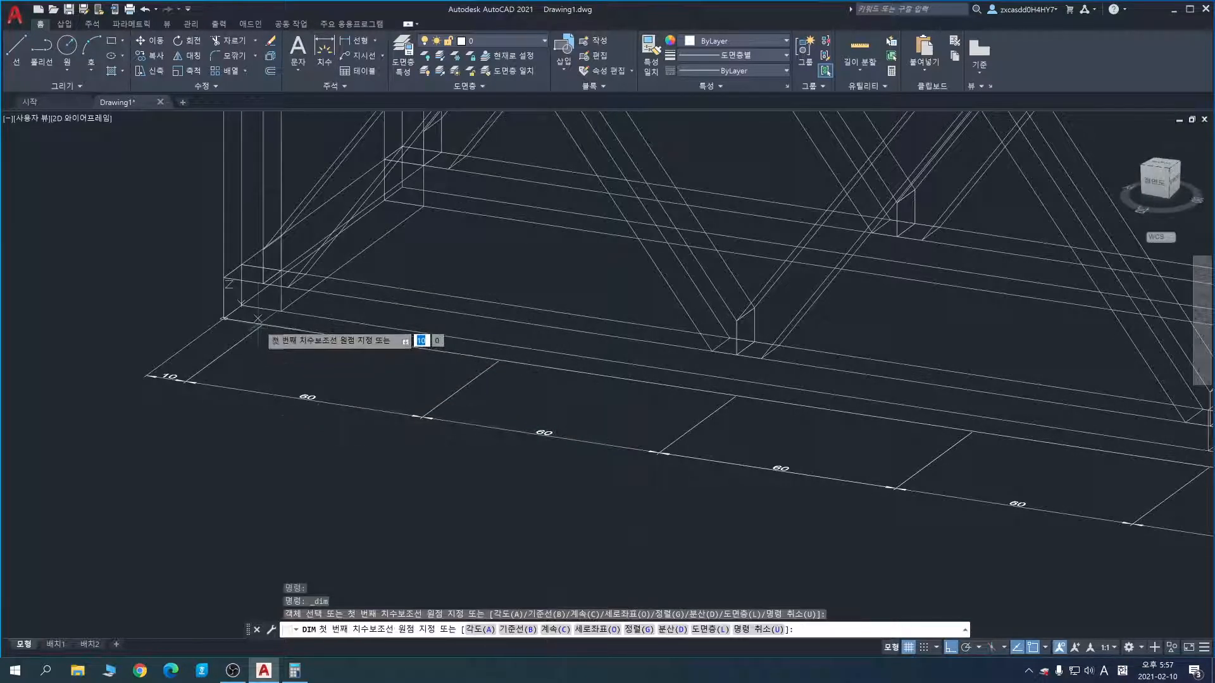
click(268, 323)
scroll(558, 416, down, 2)
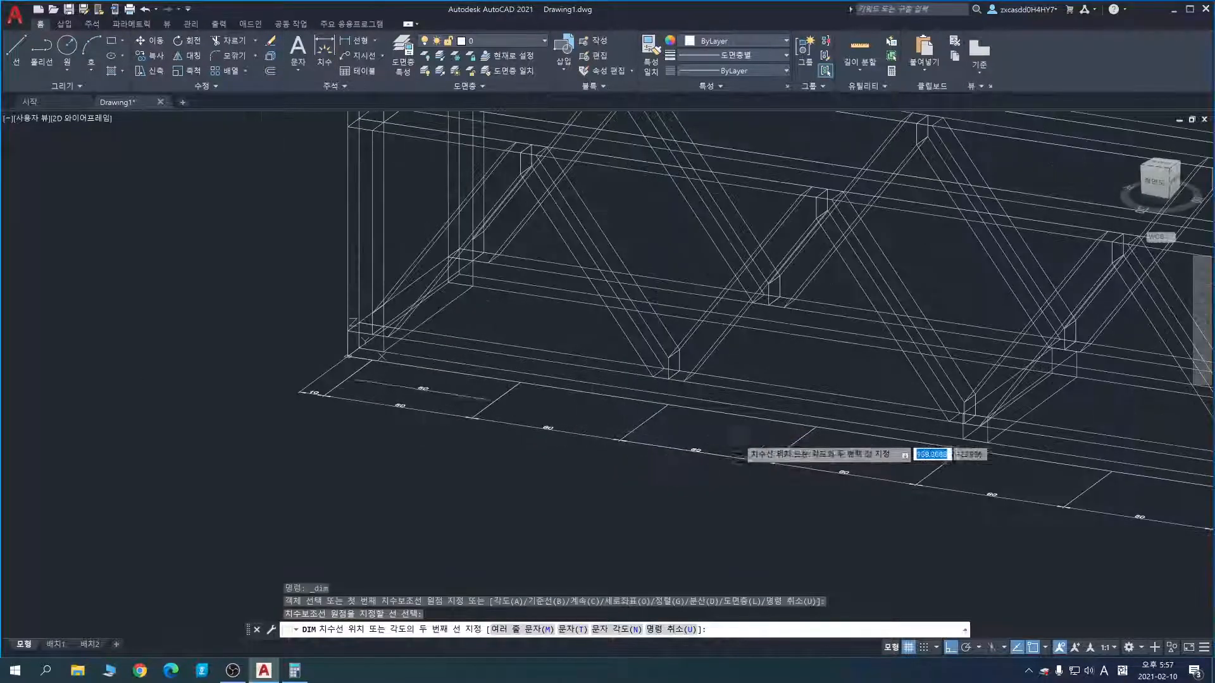
middle_drag(735, 440, 255, 354)
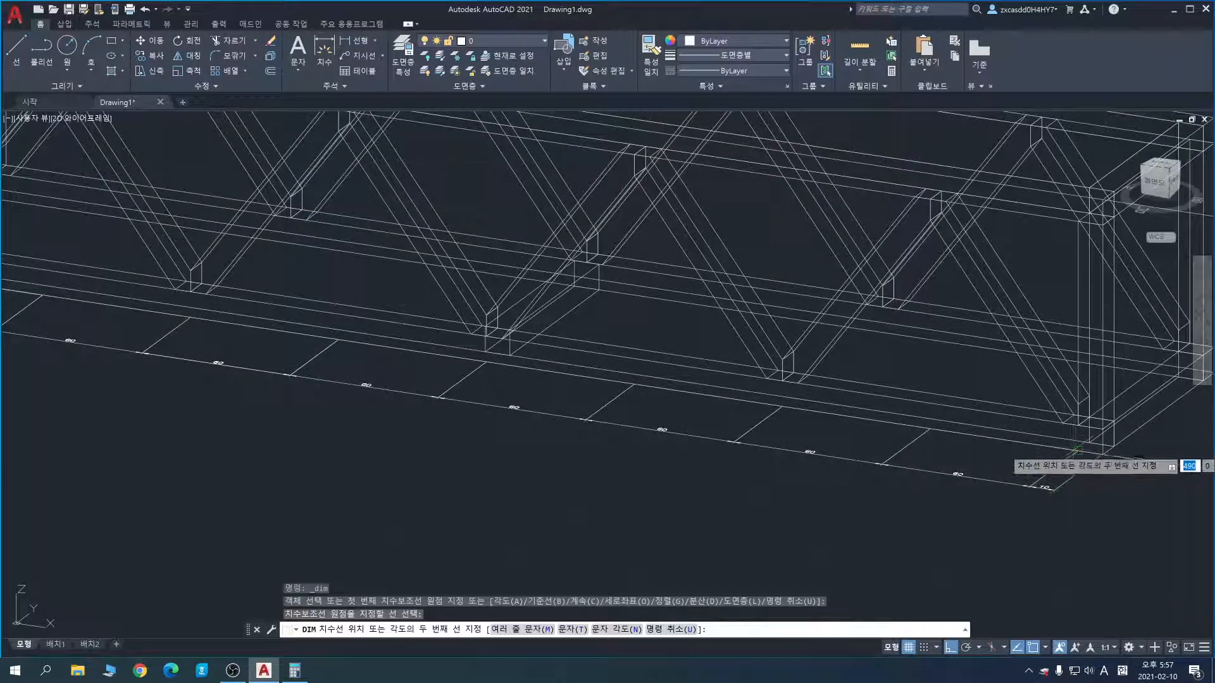
click(1078, 450)
scroll(508, 487, down, 3)
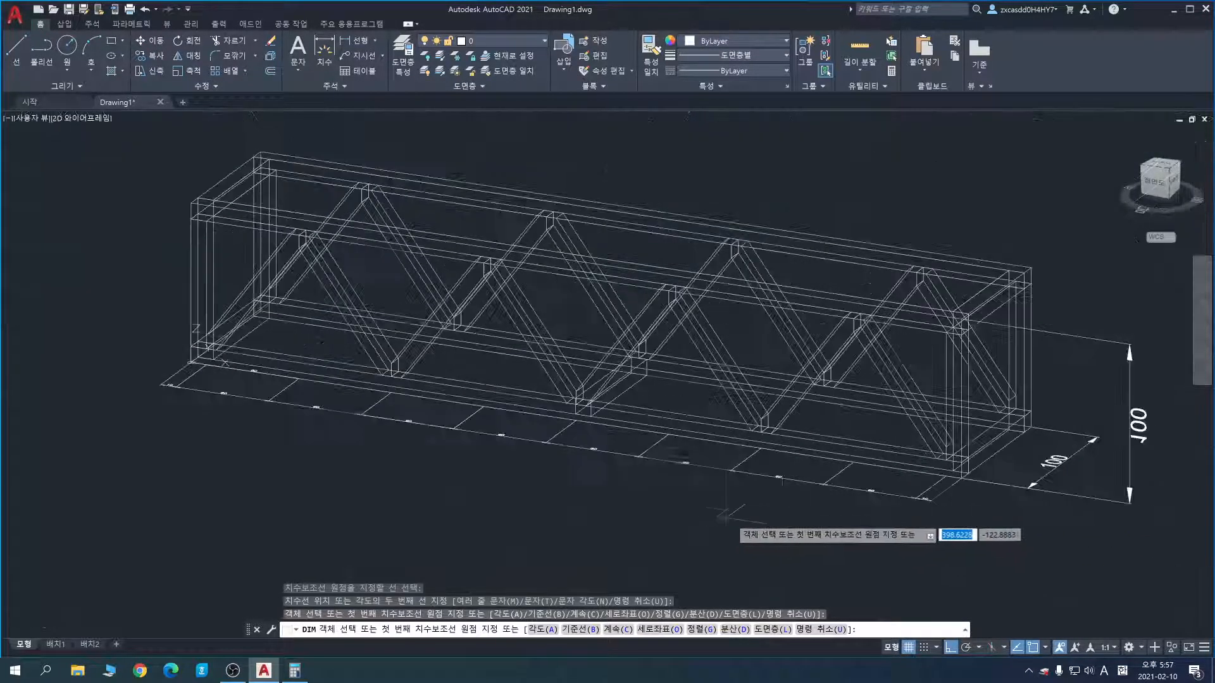
scroll(345, 487, up, 4)
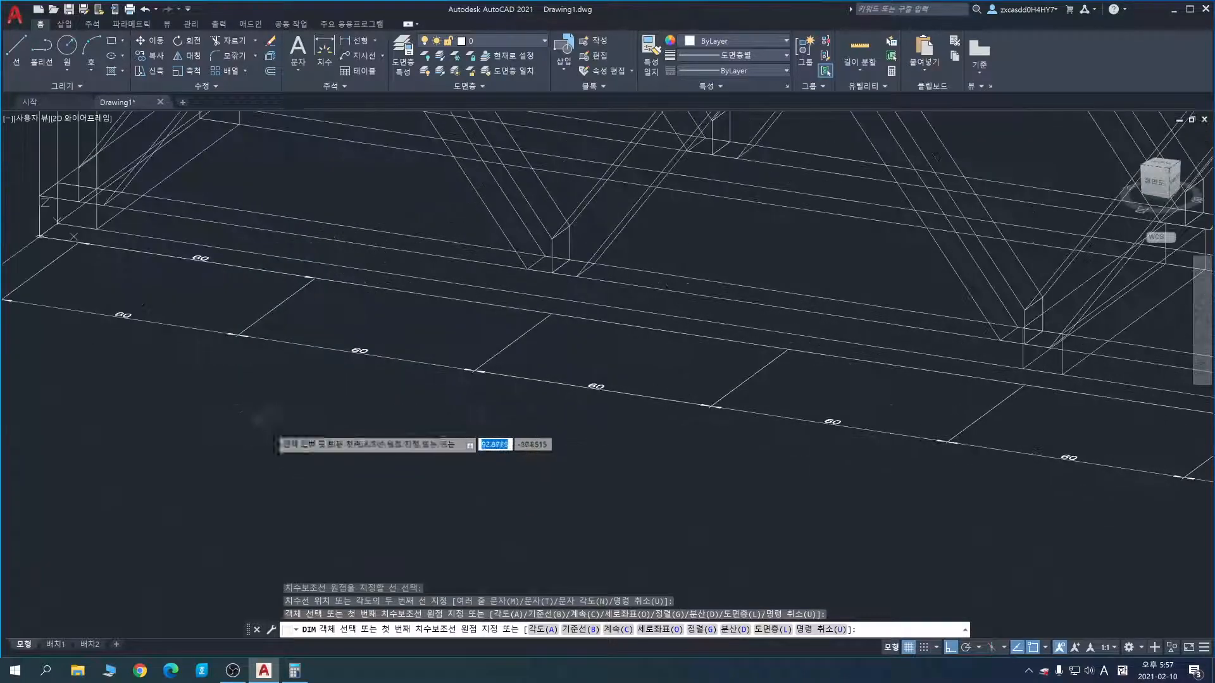
key(ctrl+z)
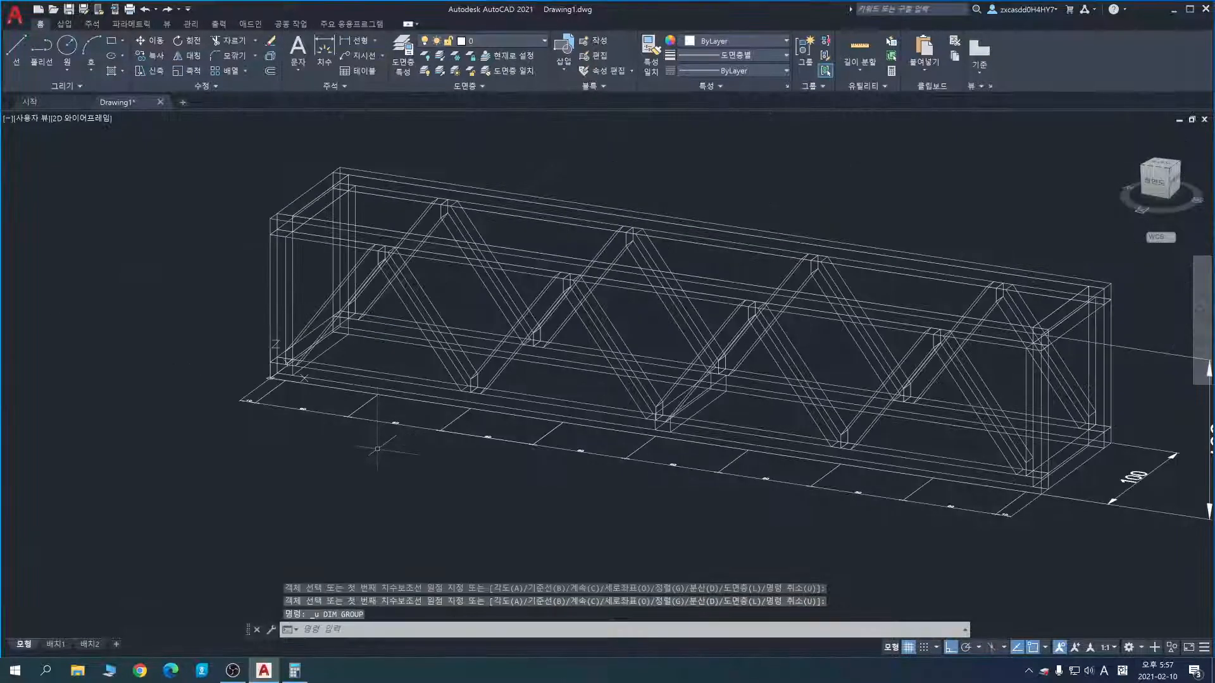
click(322, 54)
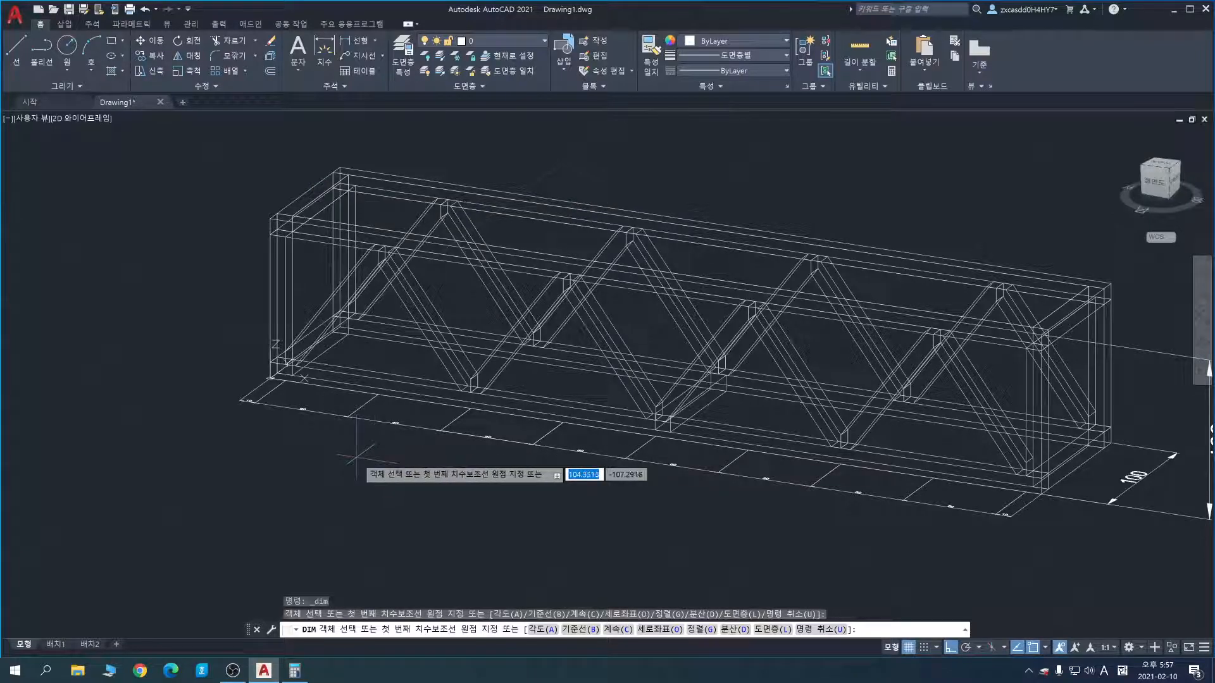
scroll(378, 472, up, 3)
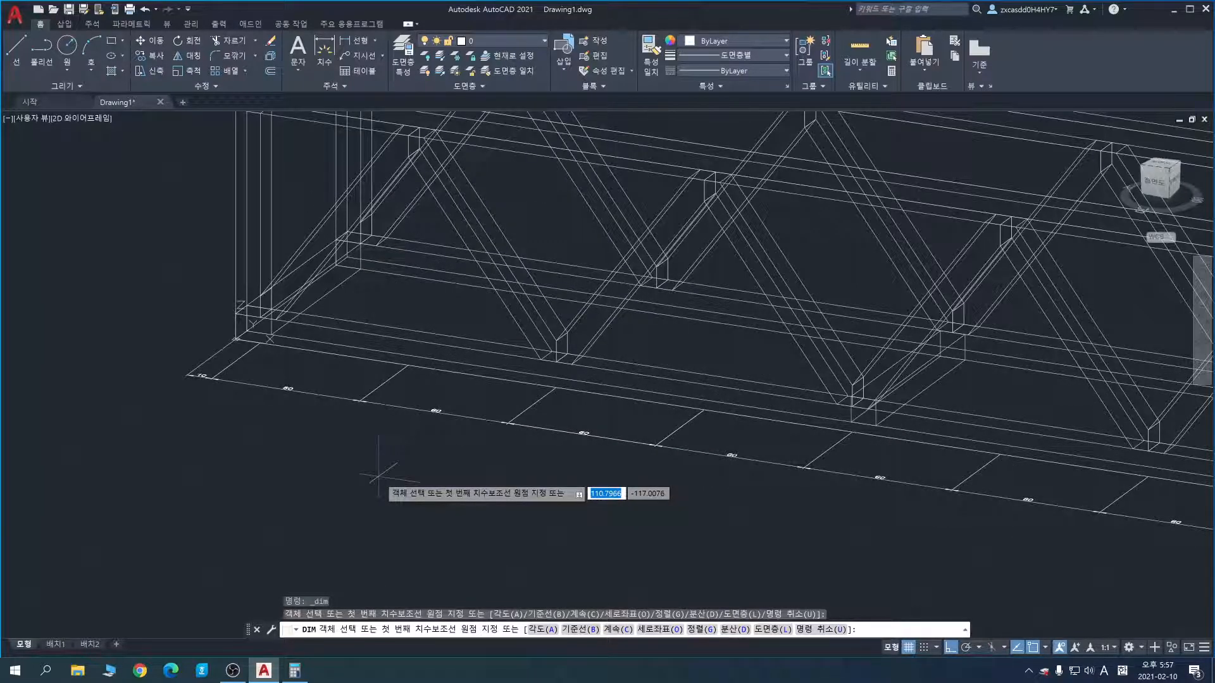
text(u)
key(Return)
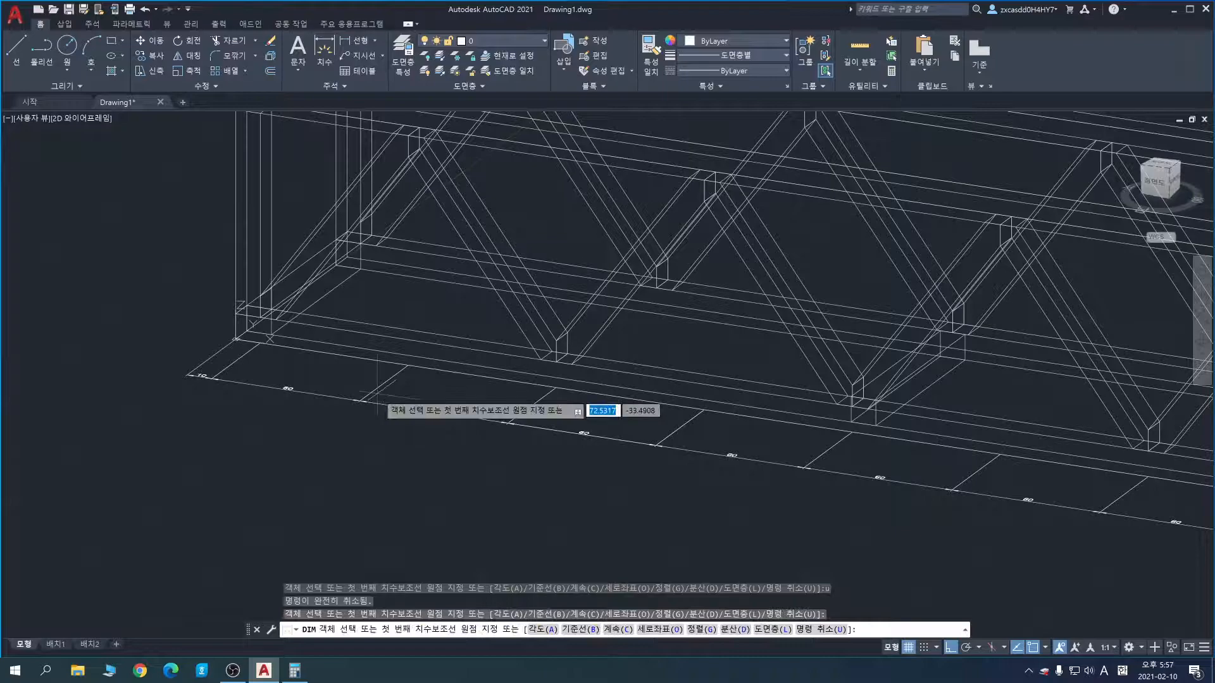
key(Escape)
key(Escape)
key(Escape)
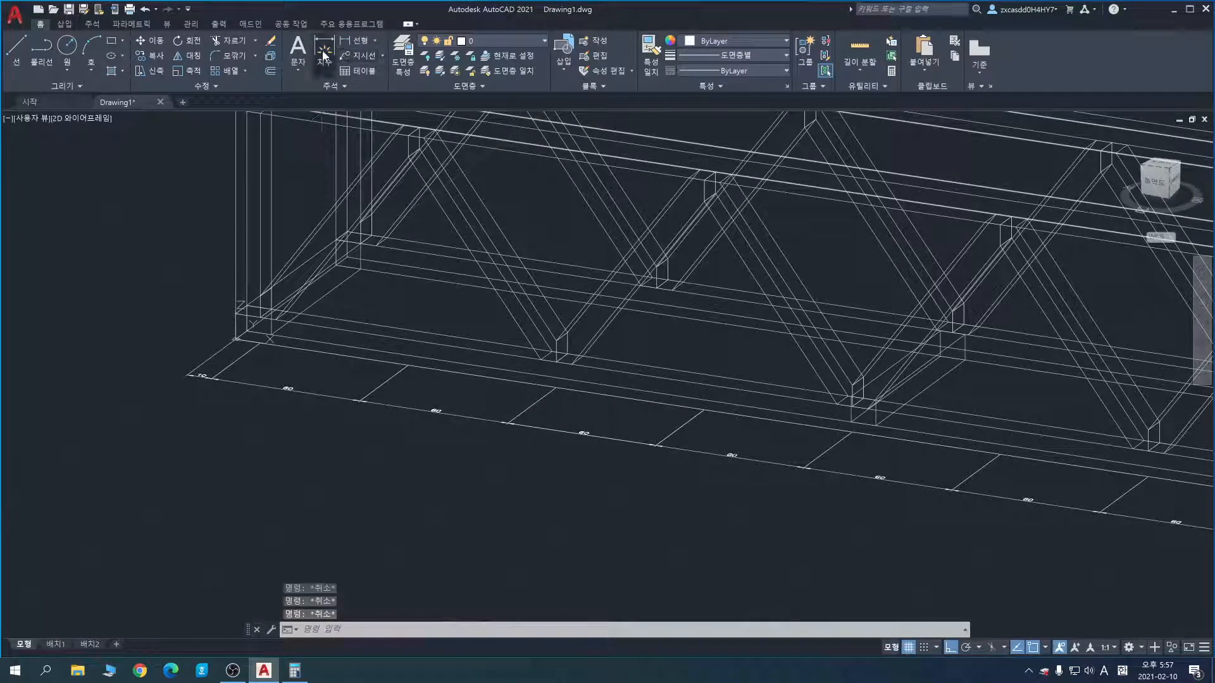
Step: Try to dimension from the 10 mark near the origin to the far-end 10 mark, choosing None for handling overlapping dimensions
click(324, 55)
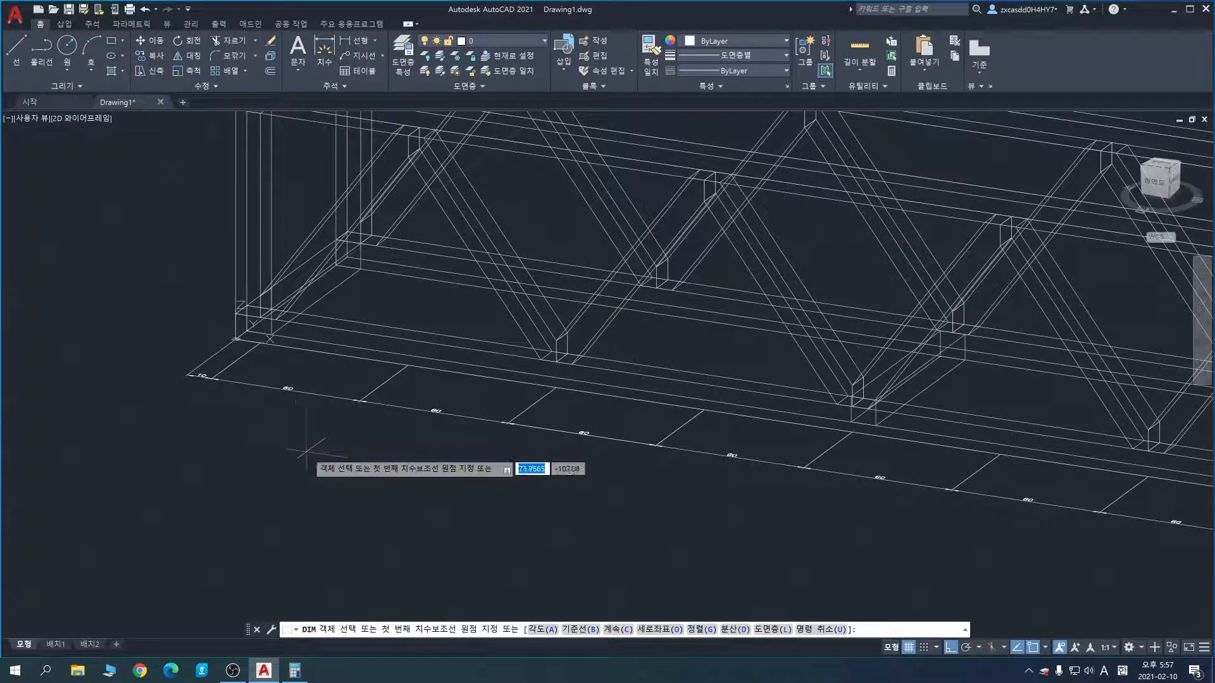
text(u)
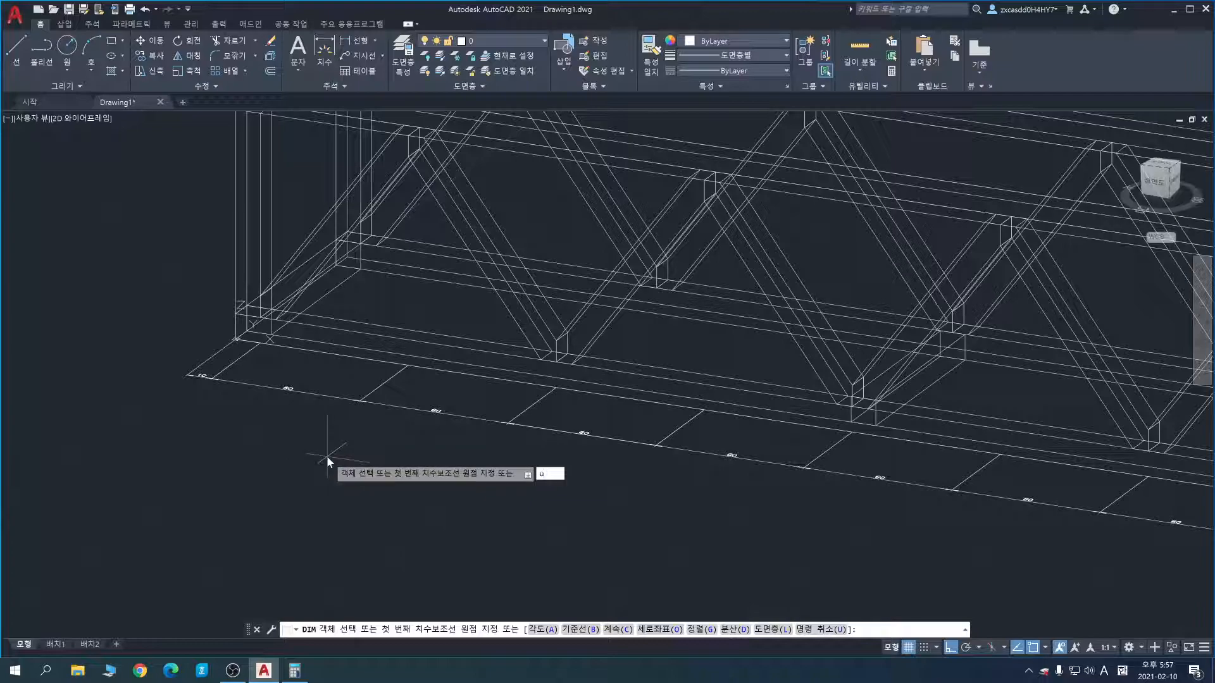
key(Return)
click(260, 343)
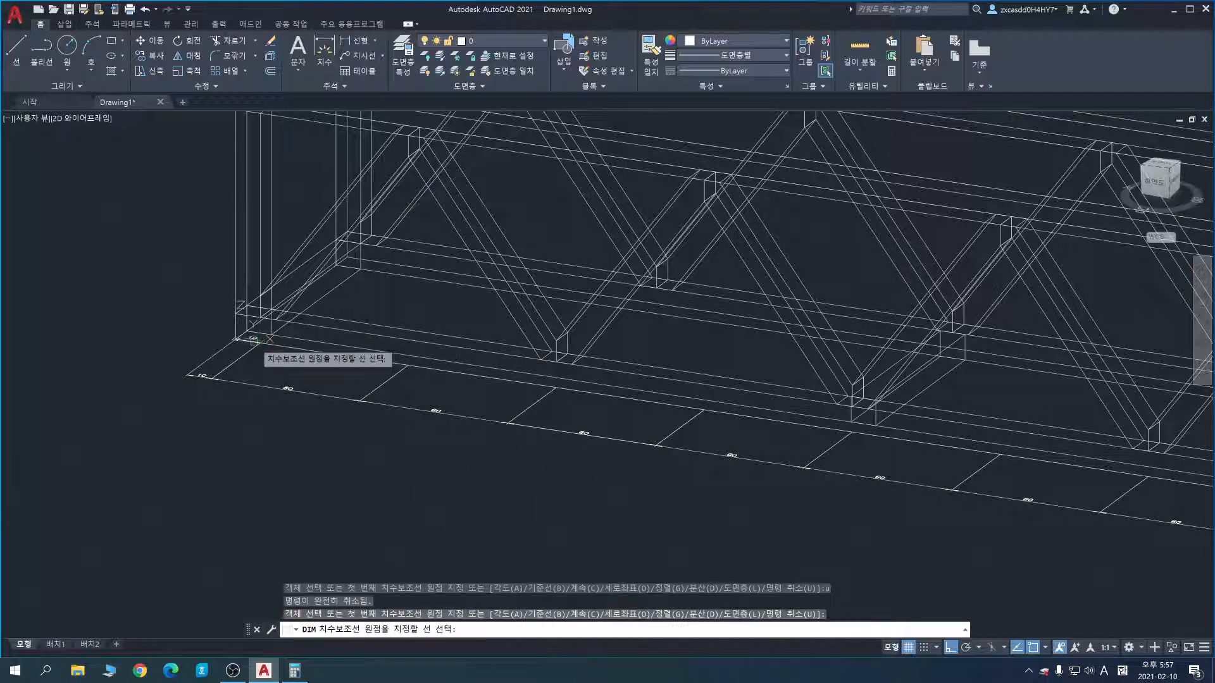
click(260, 343)
middle_drag(784, 516, 317, 449)
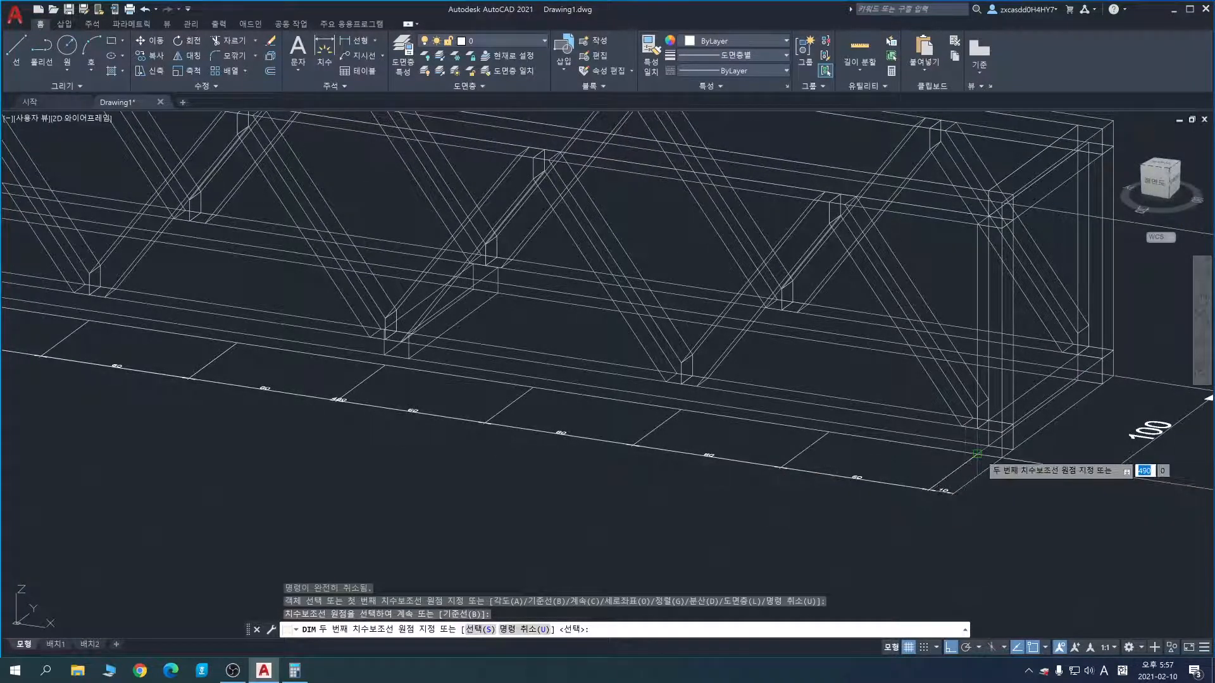
click(977, 454)
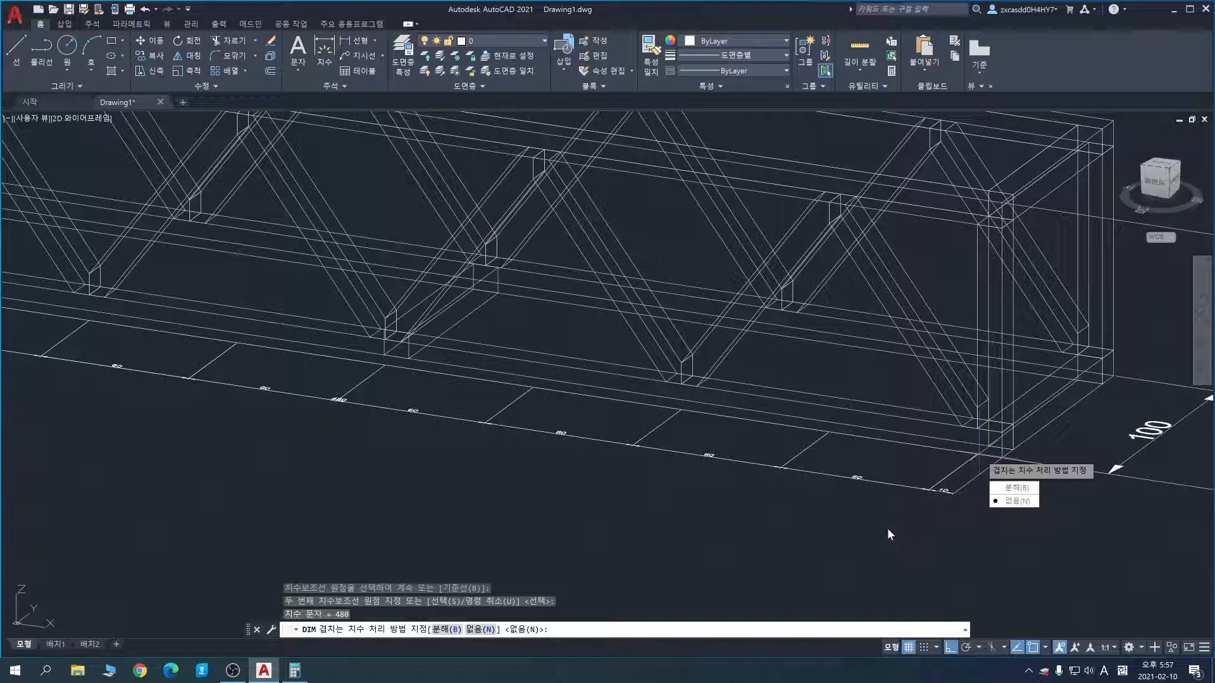
text(n)
key(Return)
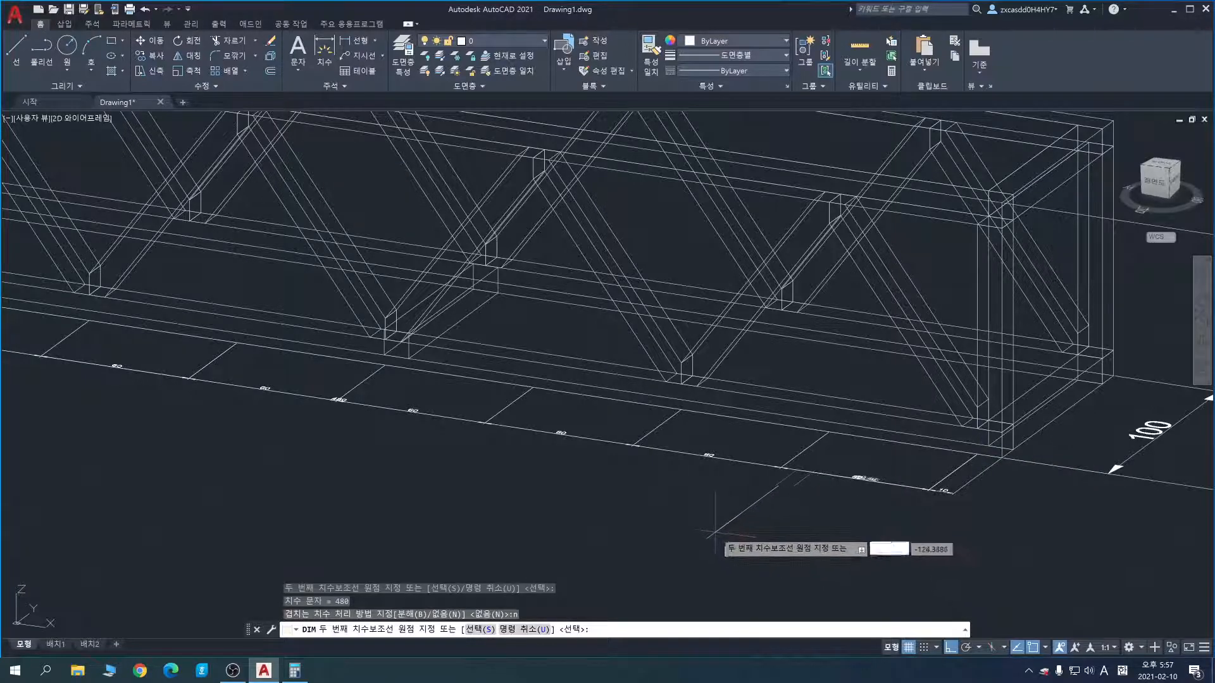
Step: Undo the overlapping dimension just placed on the chain and end the dimension command
scroll(715, 541, down, 5)
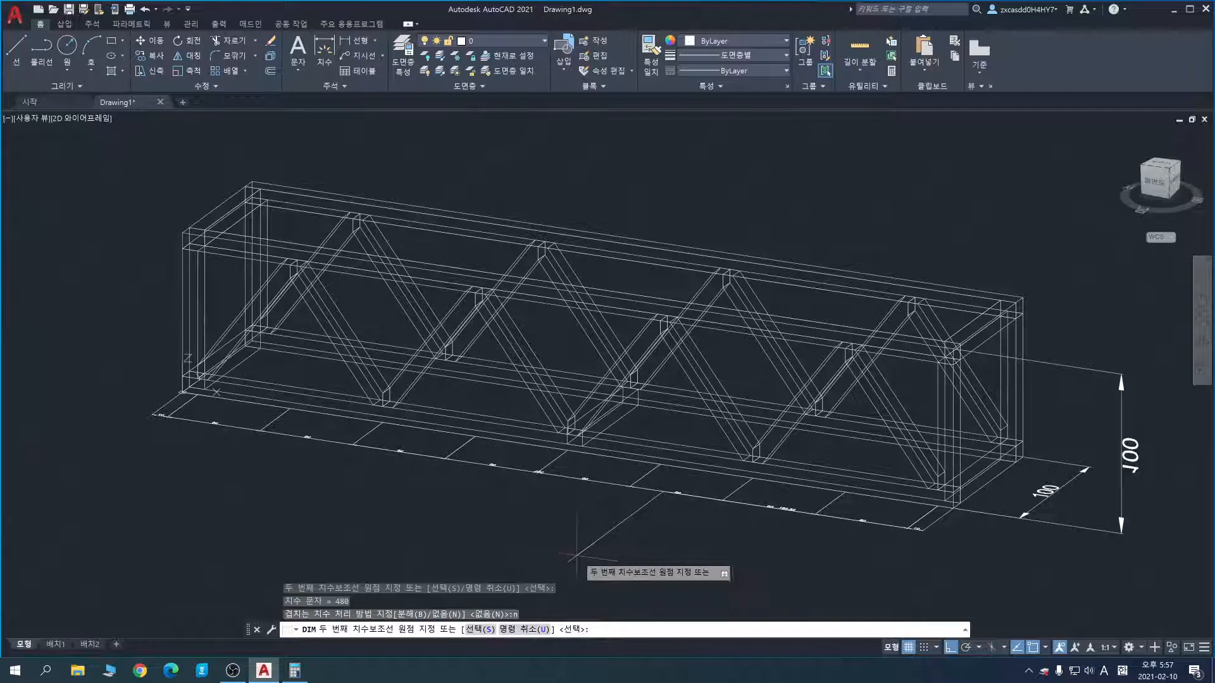
scroll(576, 556, up, 3)
text(u)
key(Return)
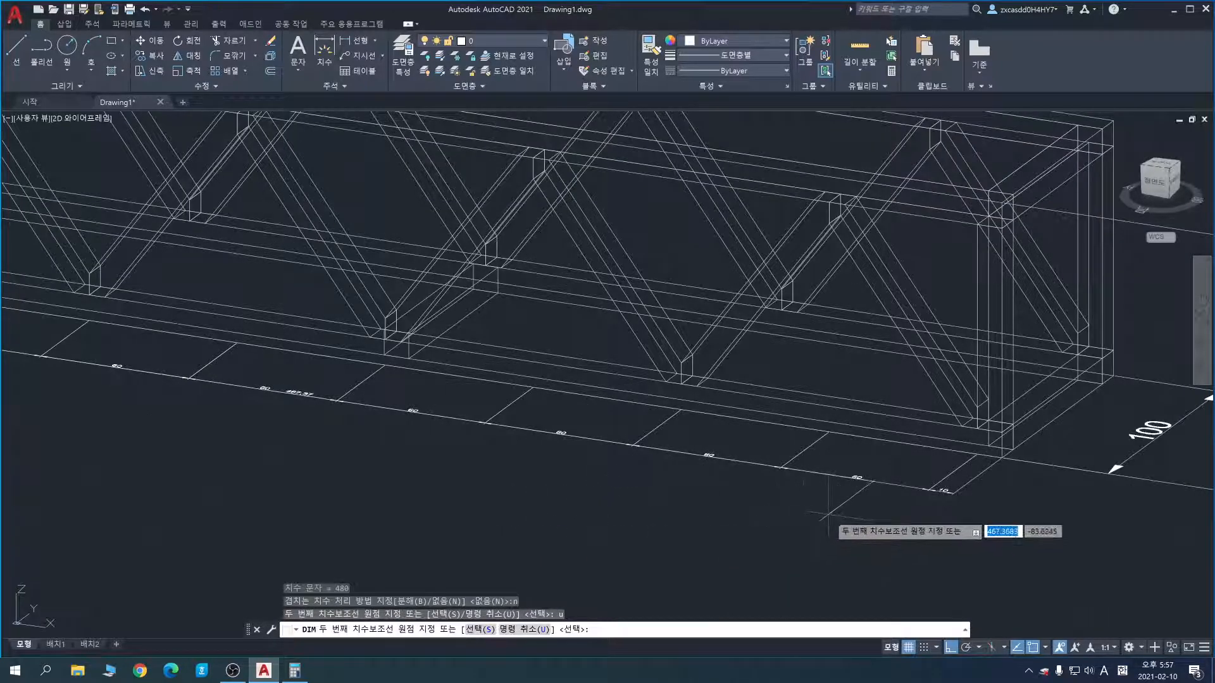
key(Escape)
key(Escape)
middle_drag(448, 482, 691, 532)
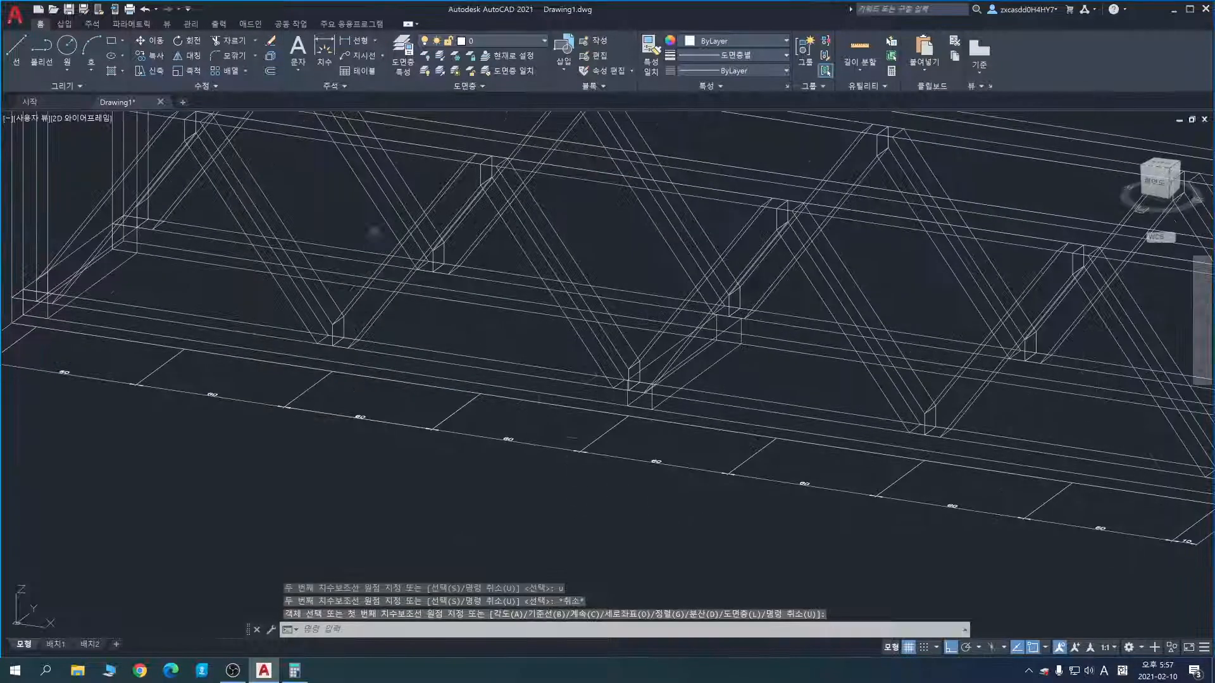
Step: Start a dimension along the bottom front edge from the 10 mark near the origin to the 10 mark near the far end
click(325, 63)
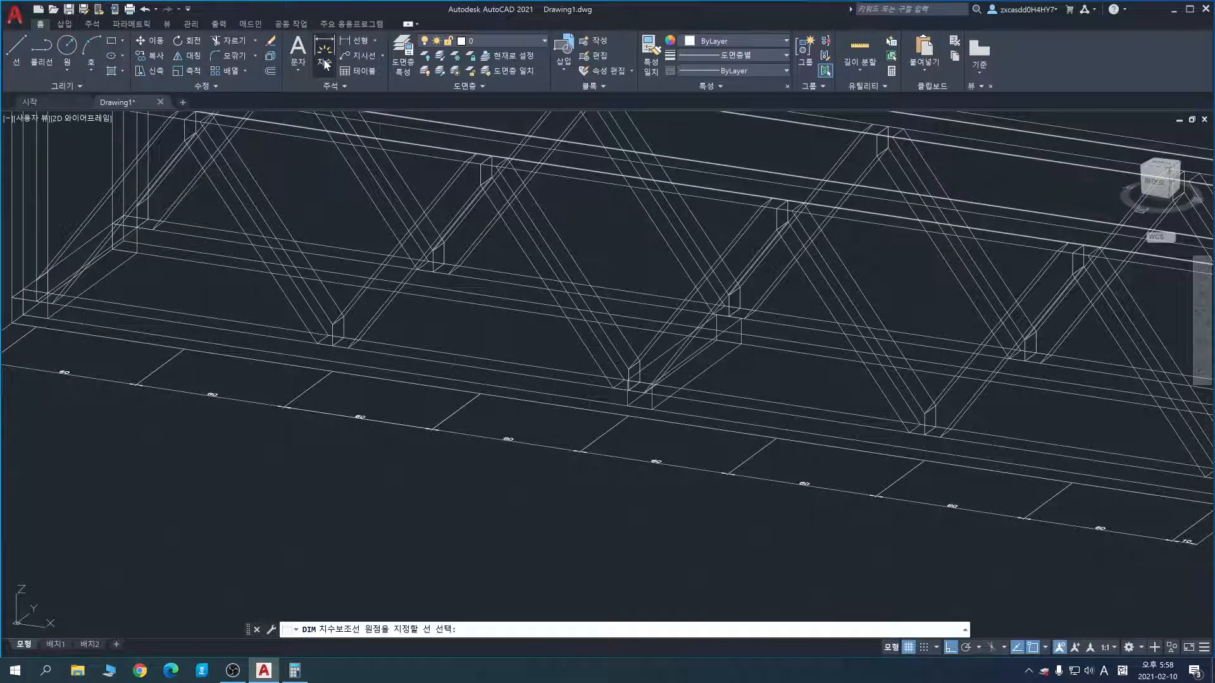
middle_drag(158, 351, 284, 387)
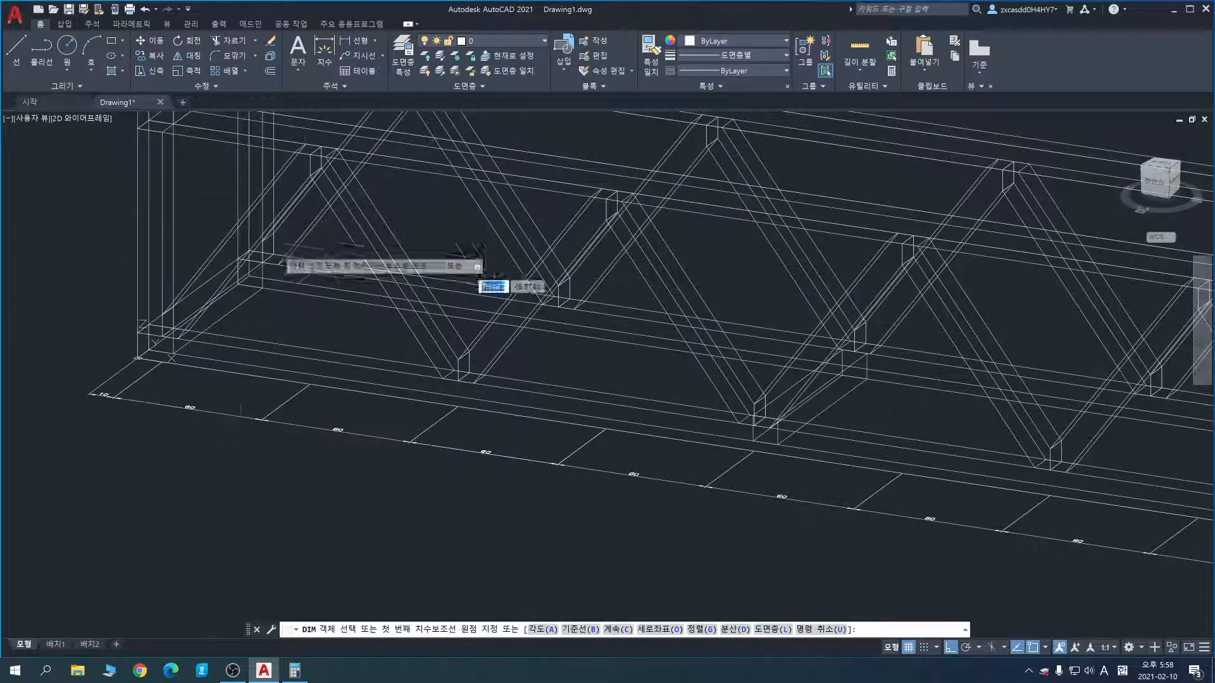
click(325, 54)
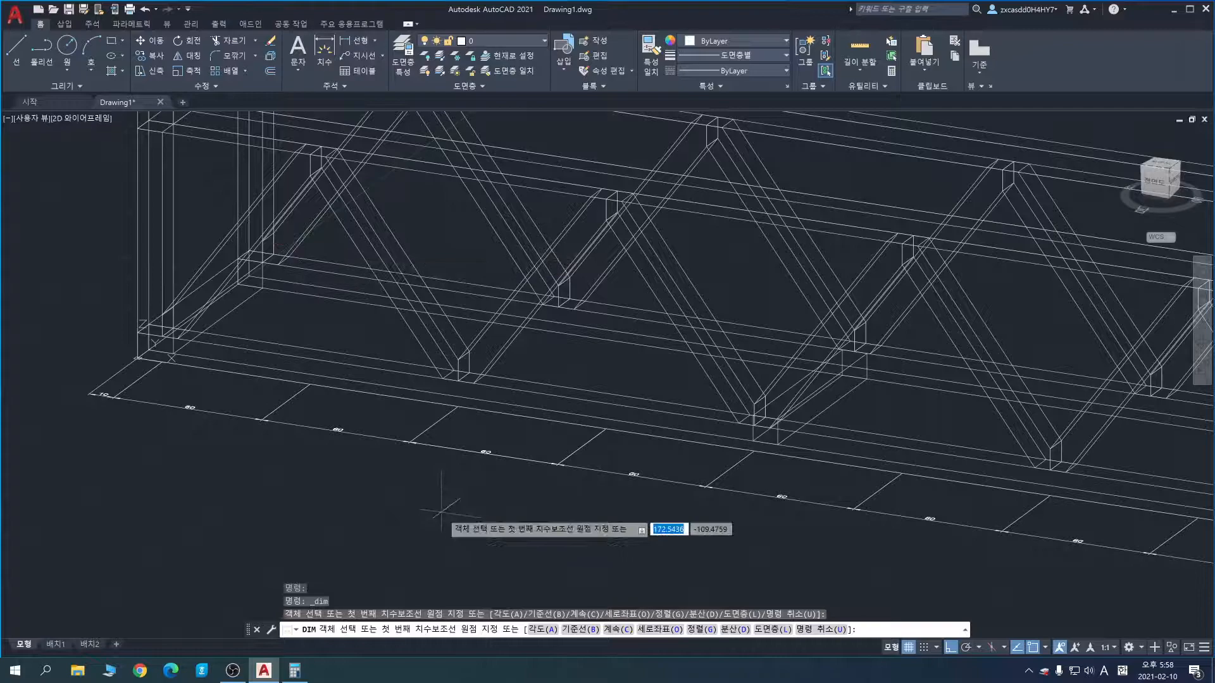
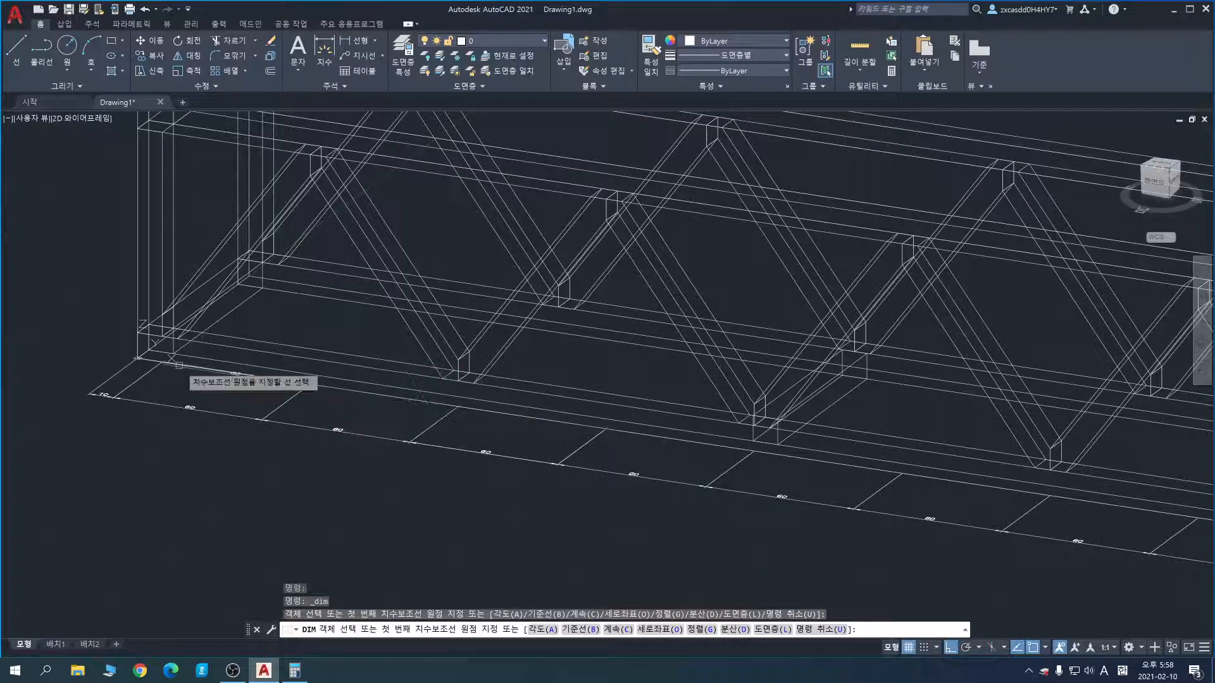
scroll(162, 362, up, 6)
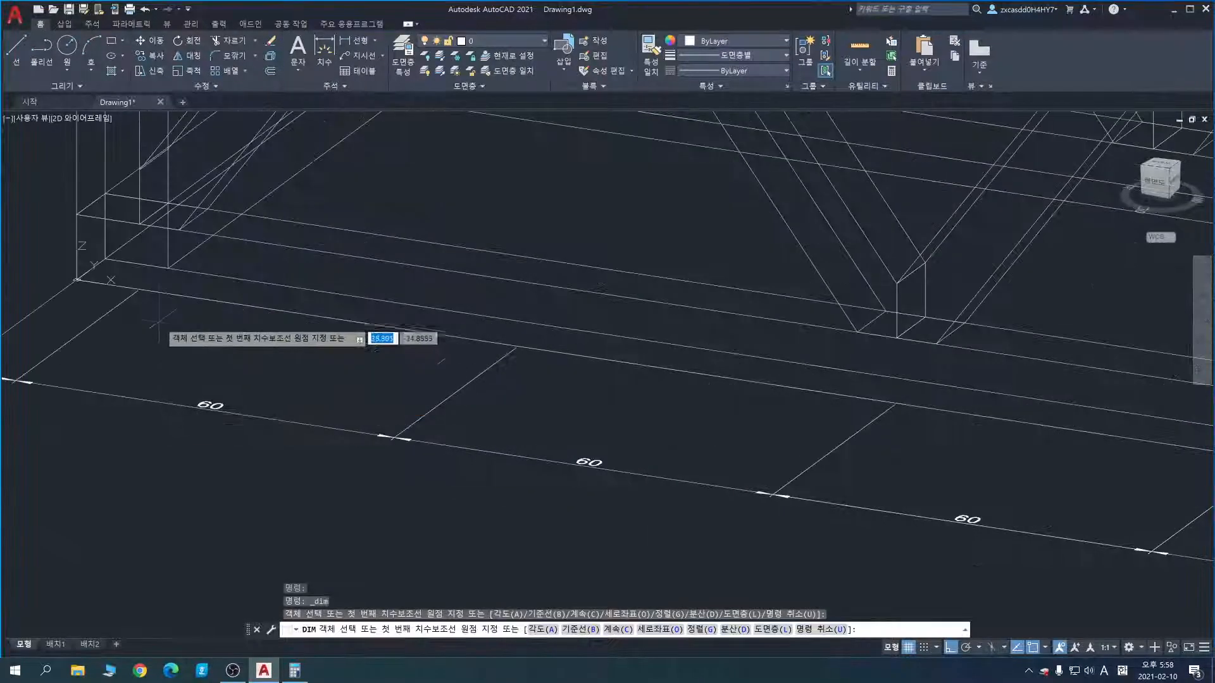
scroll(242, 354, up, 5)
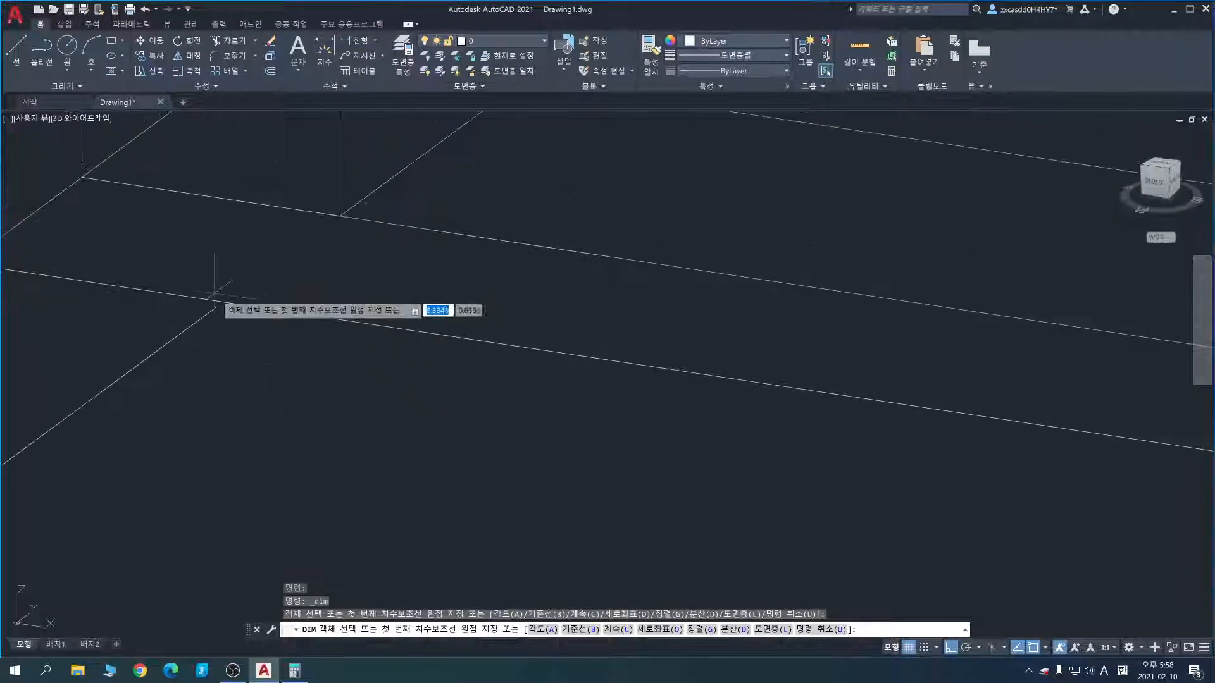
scroll(316, 354, down, 6)
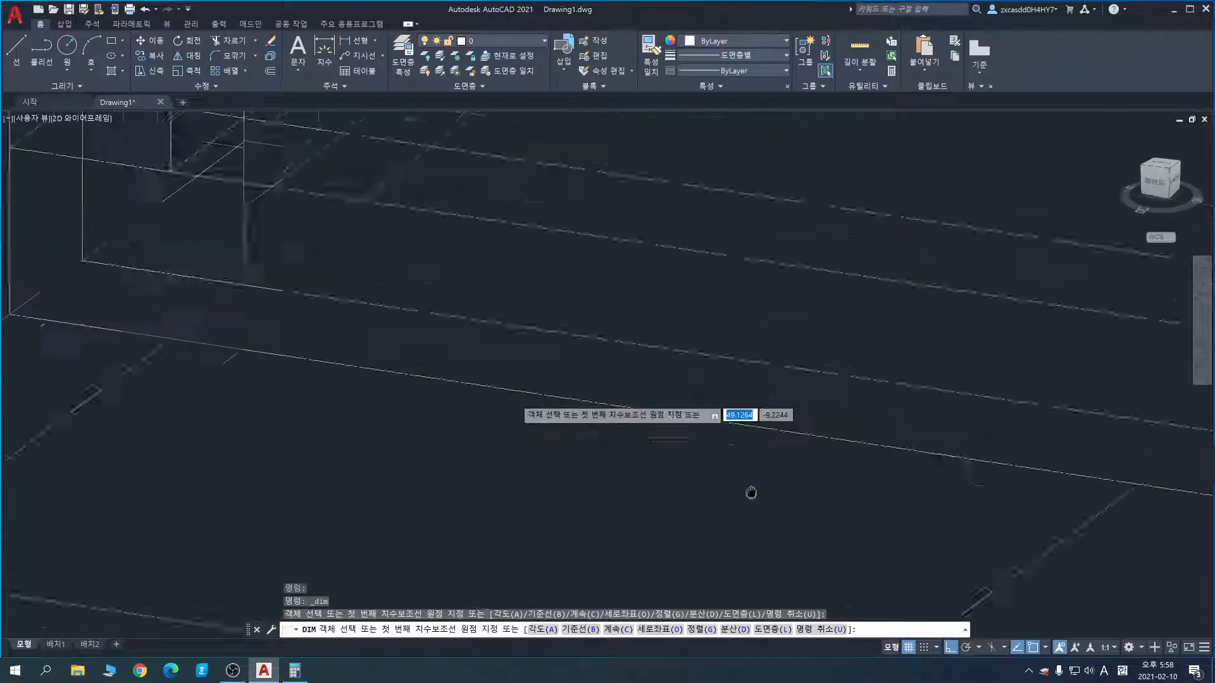
click(273, 375)
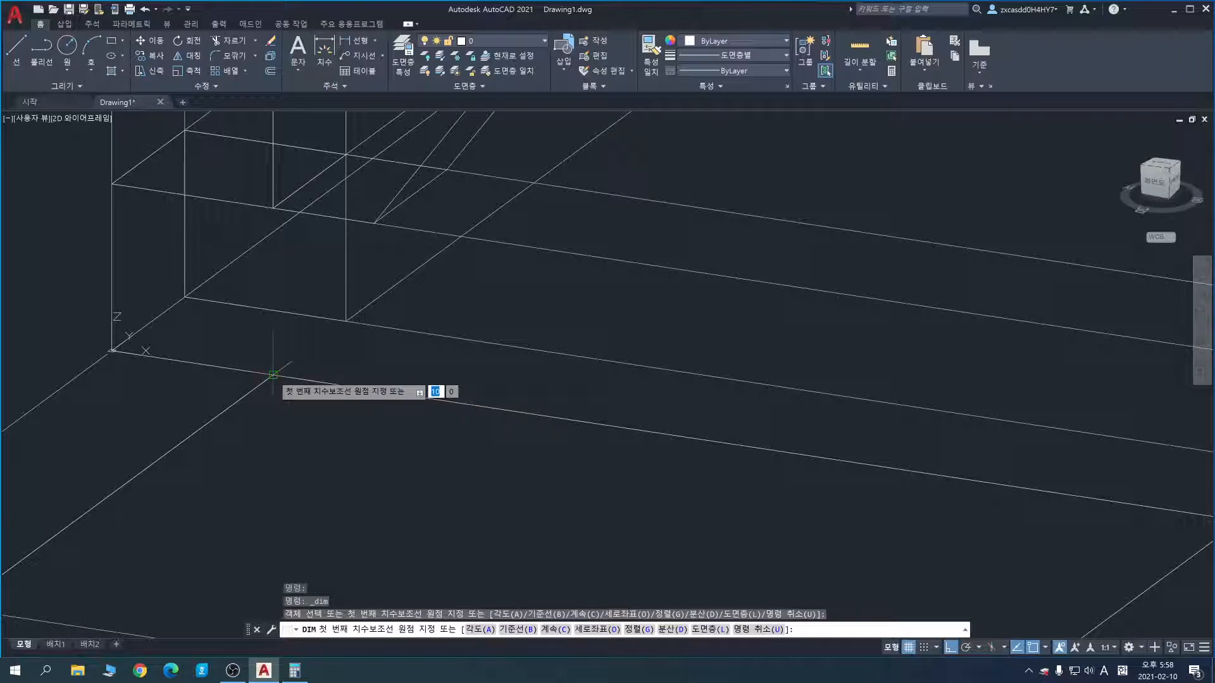
click(273, 374)
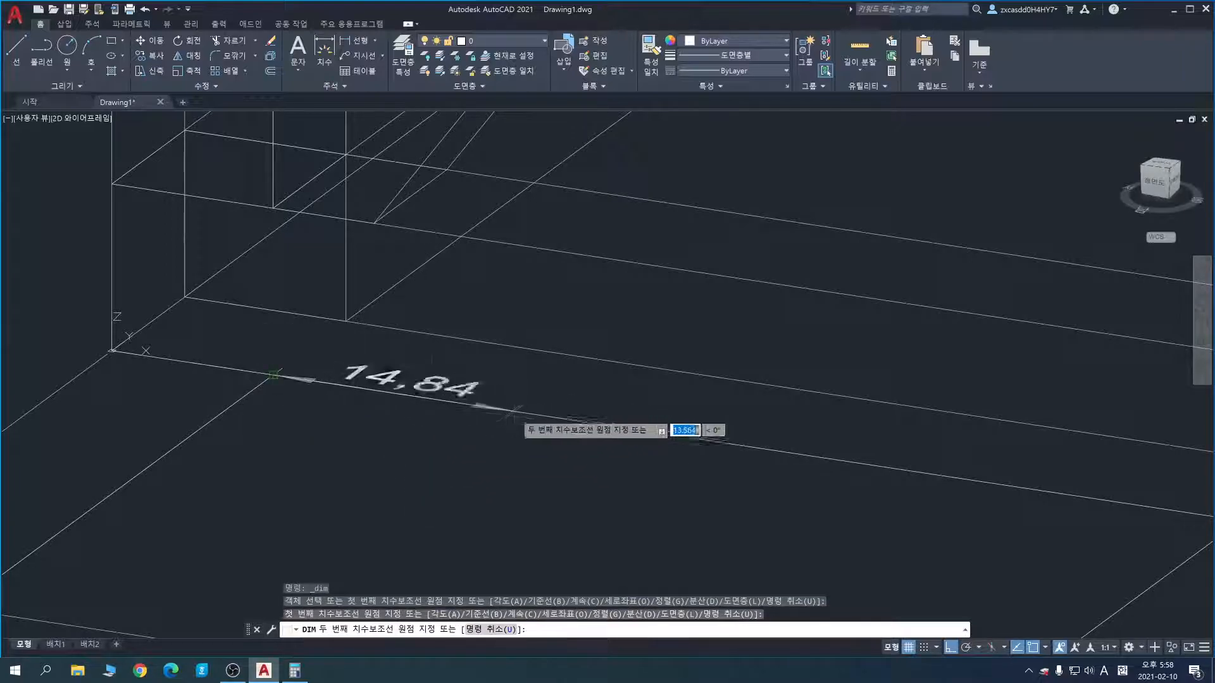
scroll(608, 437, down, 3)
middle_drag(797, 488, 212, 445)
middle_drag(841, 524, 356, 471)
scroll(606, 512, up, 2)
scroll(610, 522, up, 3)
scroll(778, 373, up, 5)
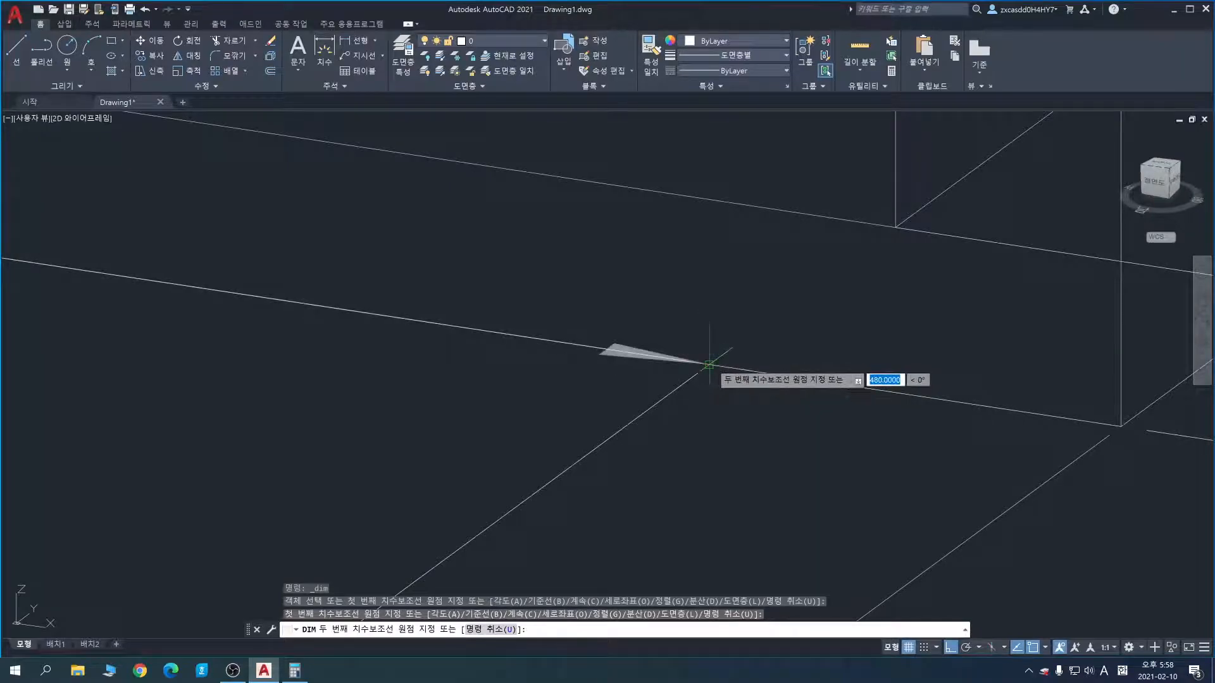
click(709, 365)
Step: Place the overall dimension line outside and parallel to the 10/60 chain, and end the dimension command
scroll(664, 417, down, 5)
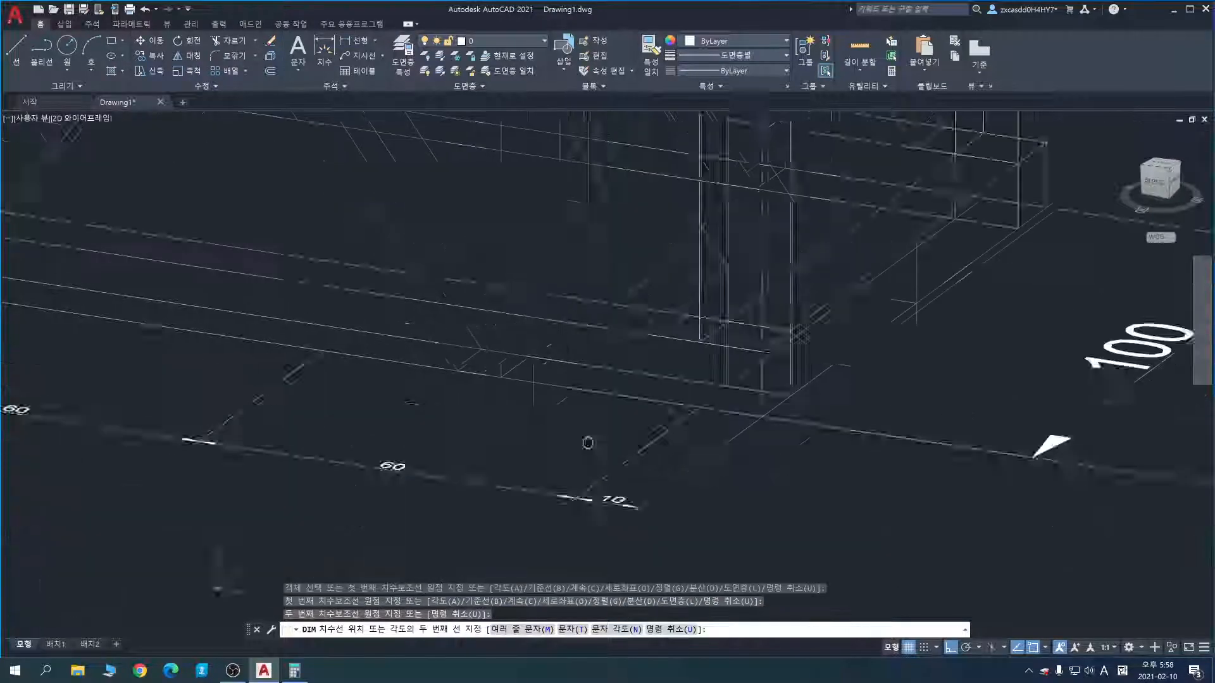
scroll(613, 435, down, 2)
middle_drag(441, 453, 664, 483)
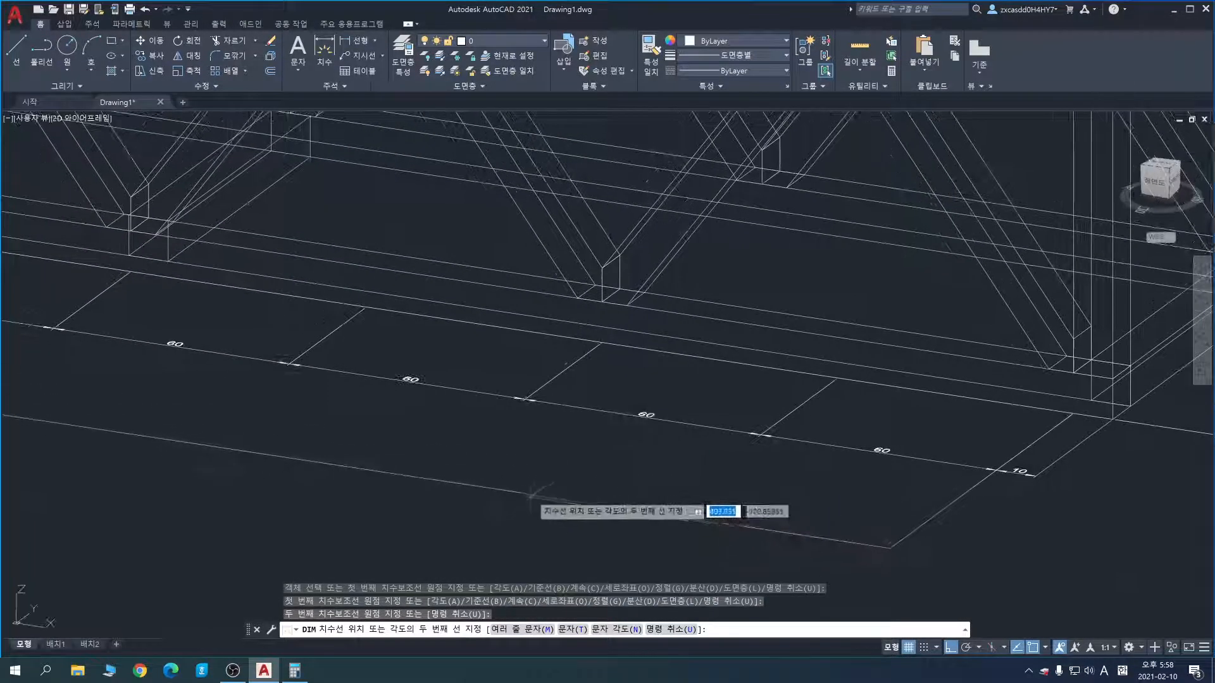
click(536, 443)
middle_drag(392, 463, 625, 544)
text(c)
key(Return)
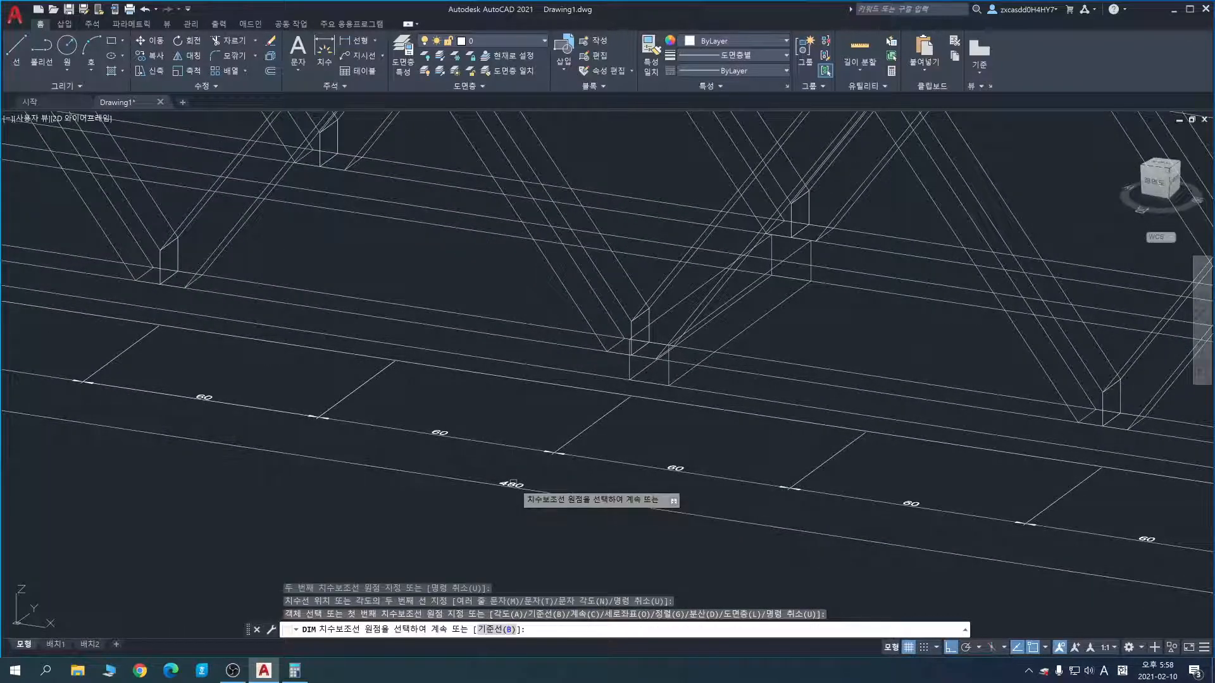
key(Escape)
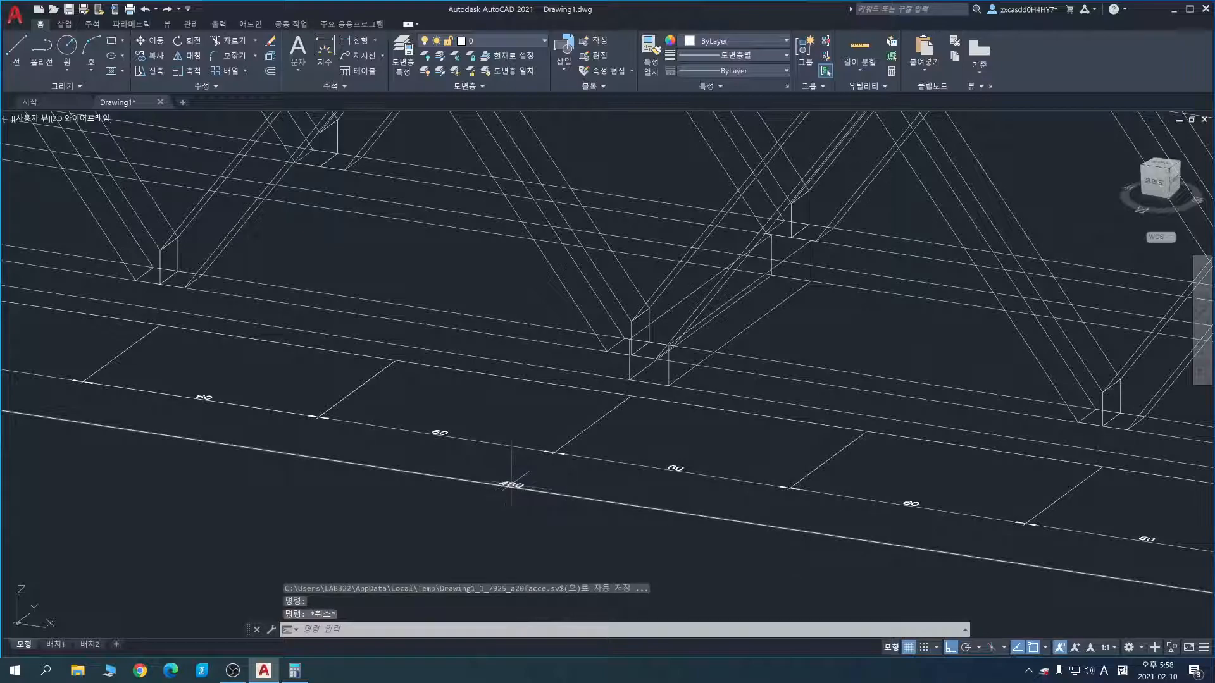
Step: Examine the property settings of the overall 480 dimension, from its lines and text through its units and tolerances
click(511, 484)
scroll(520, 484, up, 5)
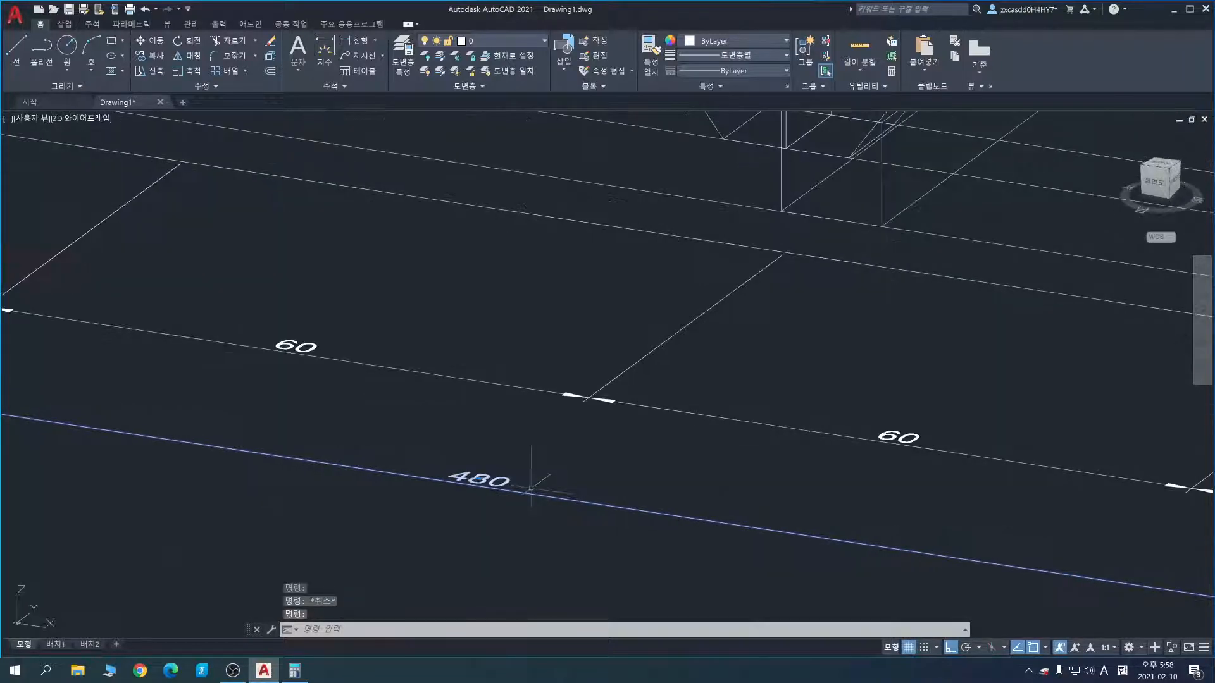
click(497, 486)
key(Escape)
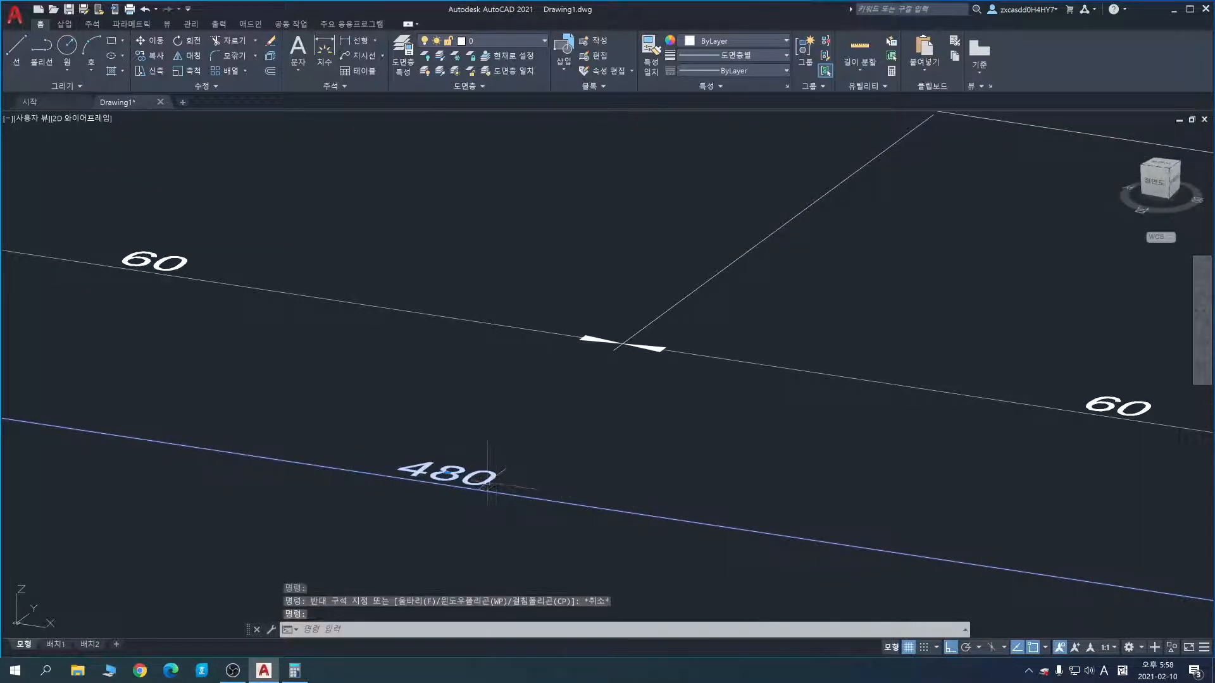
right_click(455, 476)
click(514, 455)
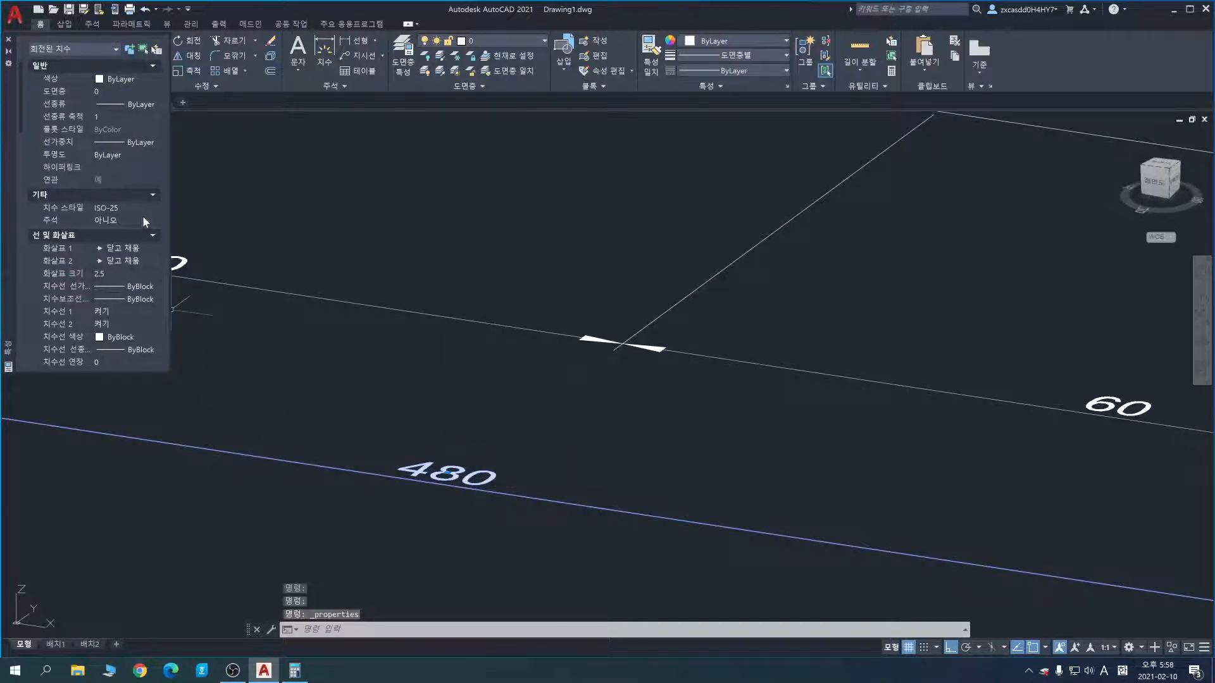
scroll(142, 218, down, 3)
scroll(143, 234, down, 3)
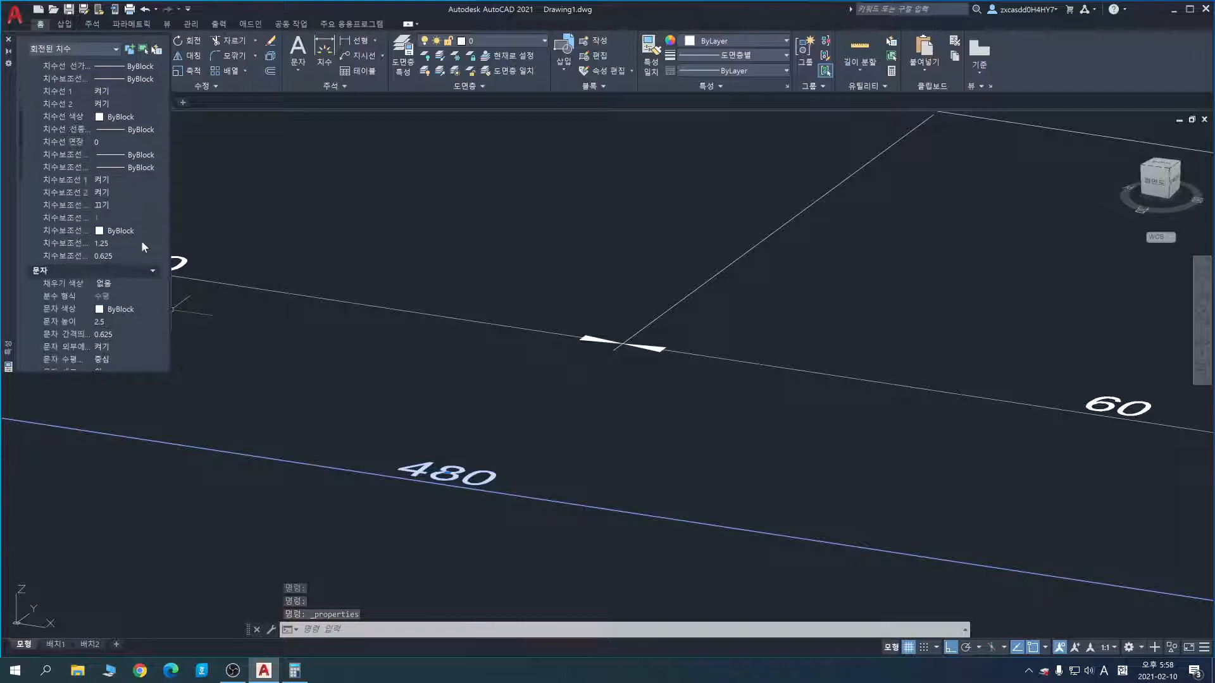
scroll(131, 321, down, 4)
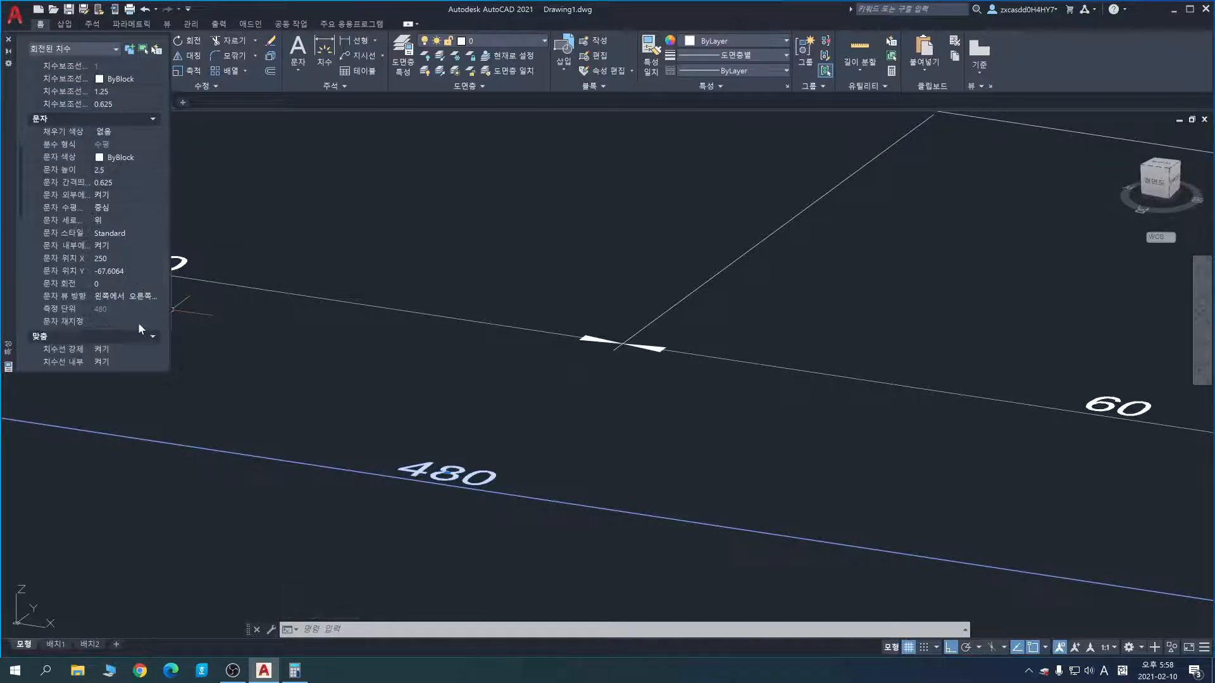
scroll(139, 323, down, 9)
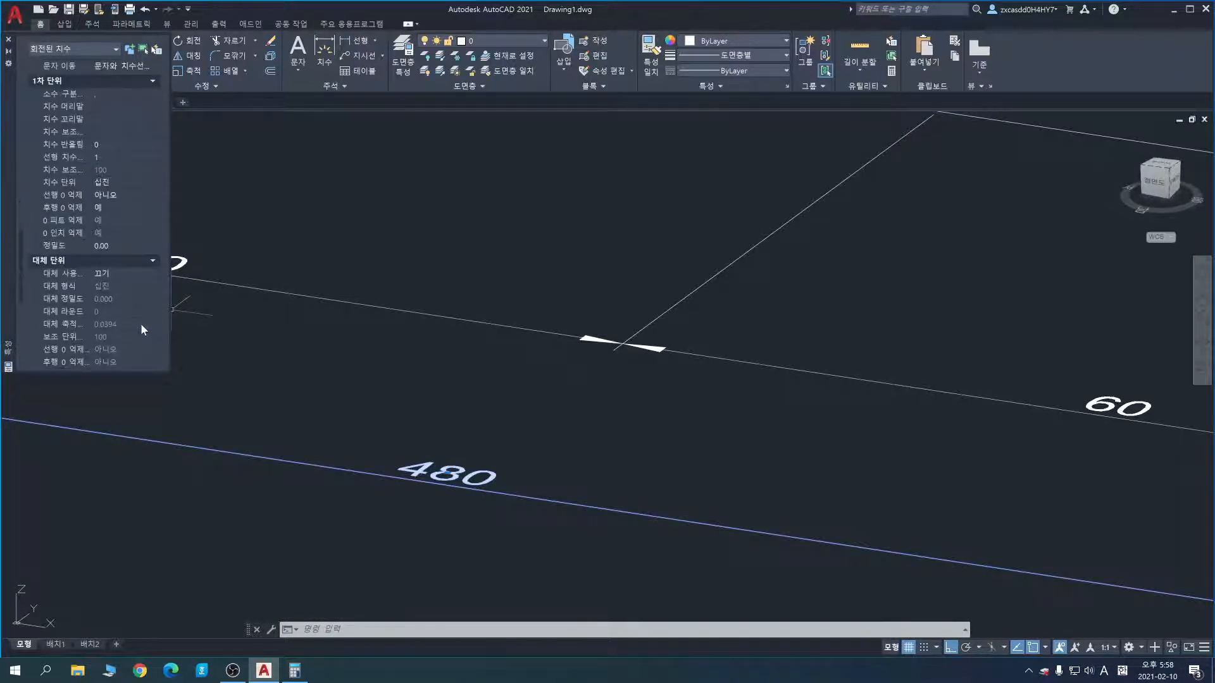
scroll(140, 324, down, 3)
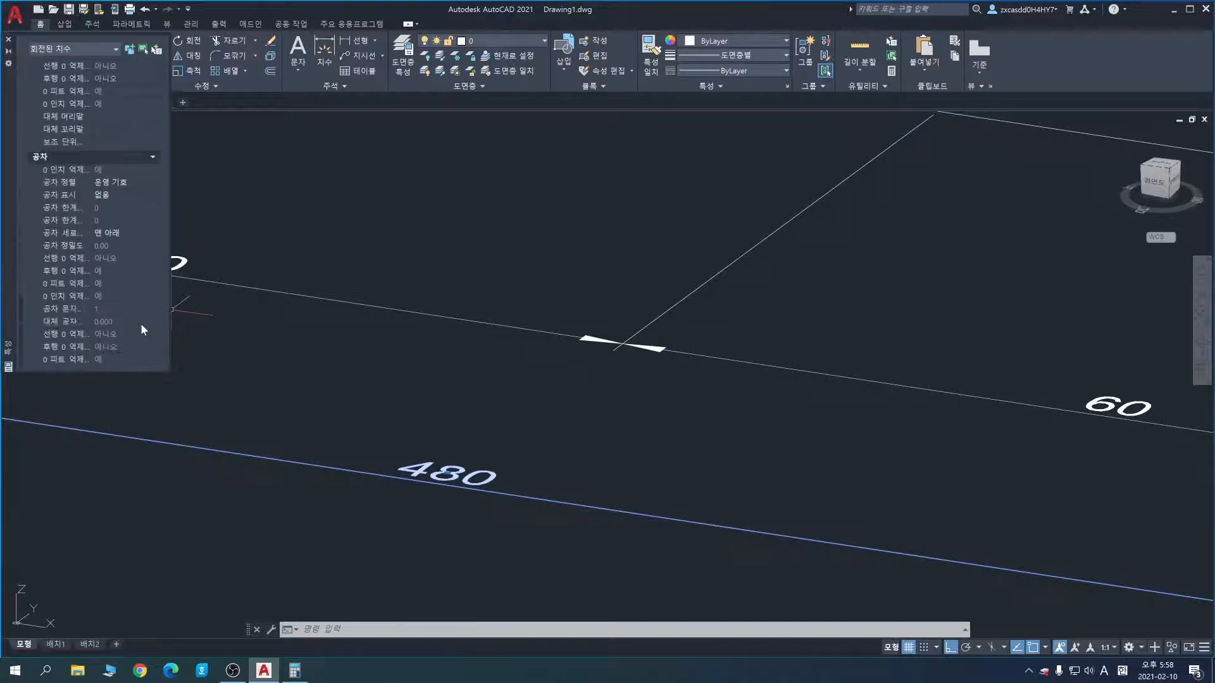
key(Escape)
click(10, 40)
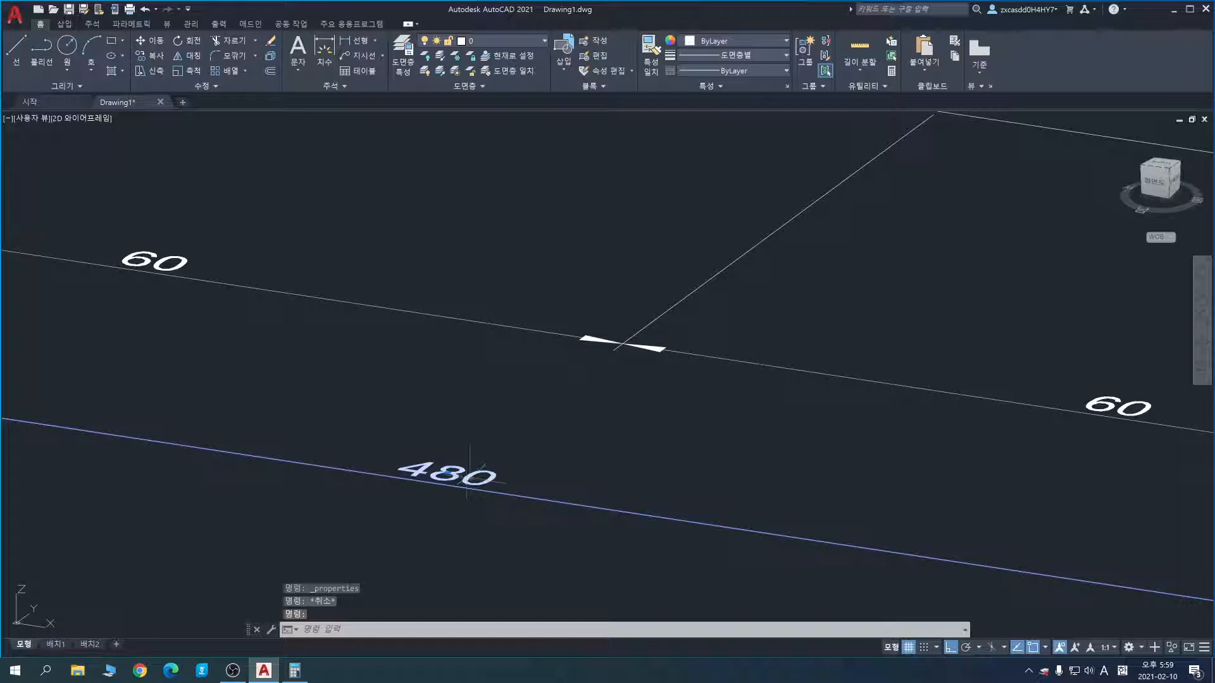
key(Escape)
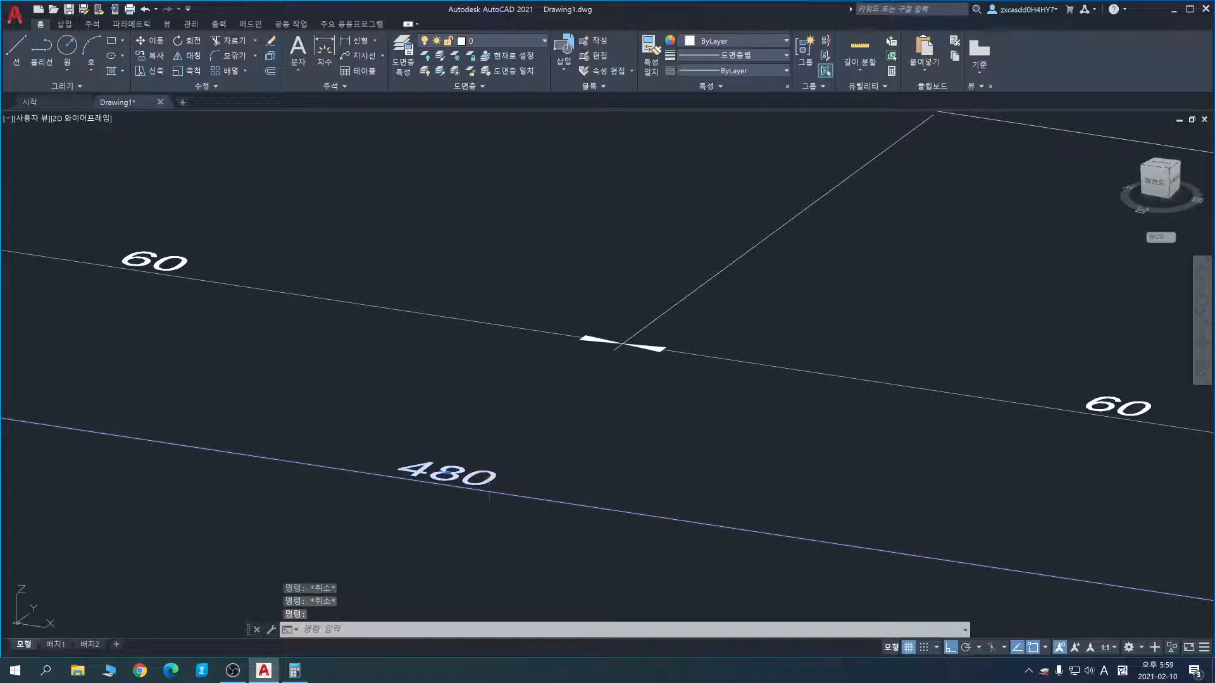
double_click(481, 478)
click(543, 466)
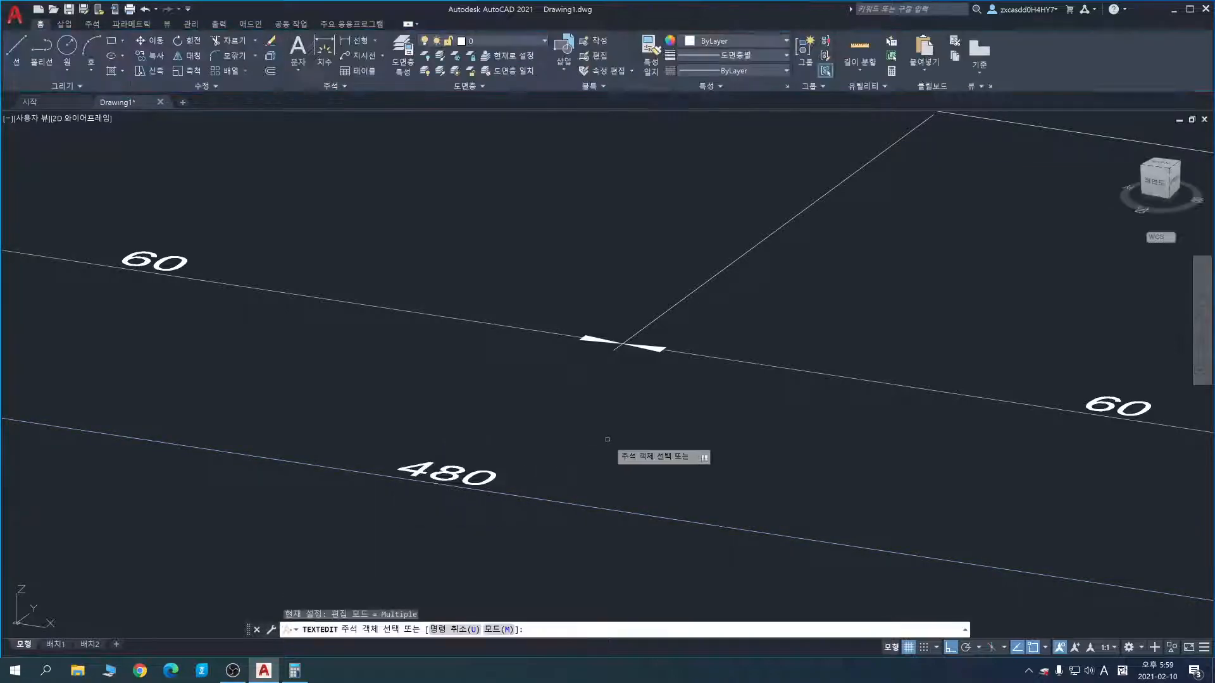
middle_drag(610, 438, 502, 342)
scroll(544, 374, down, 2)
middle_drag(556, 374, 645, 420)
key(Escape)
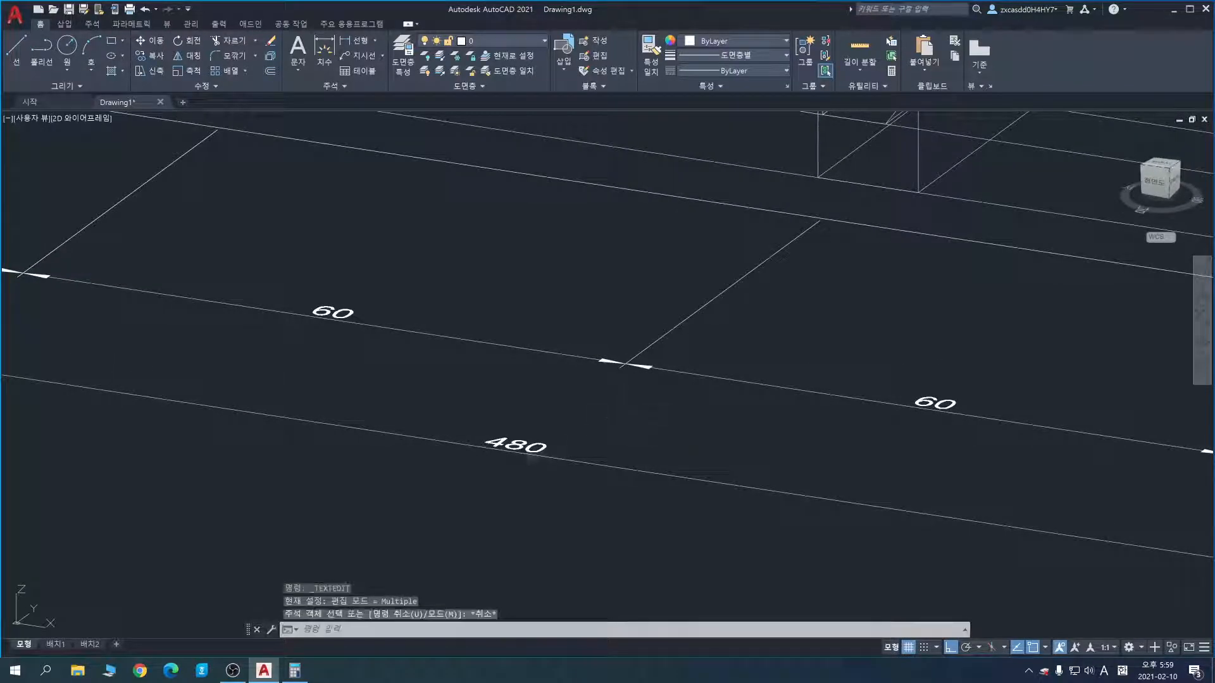
Step: Edit the overall dimension's text to read 60@8=480, keeping the measured value after the equals sign
double_click(543, 445)
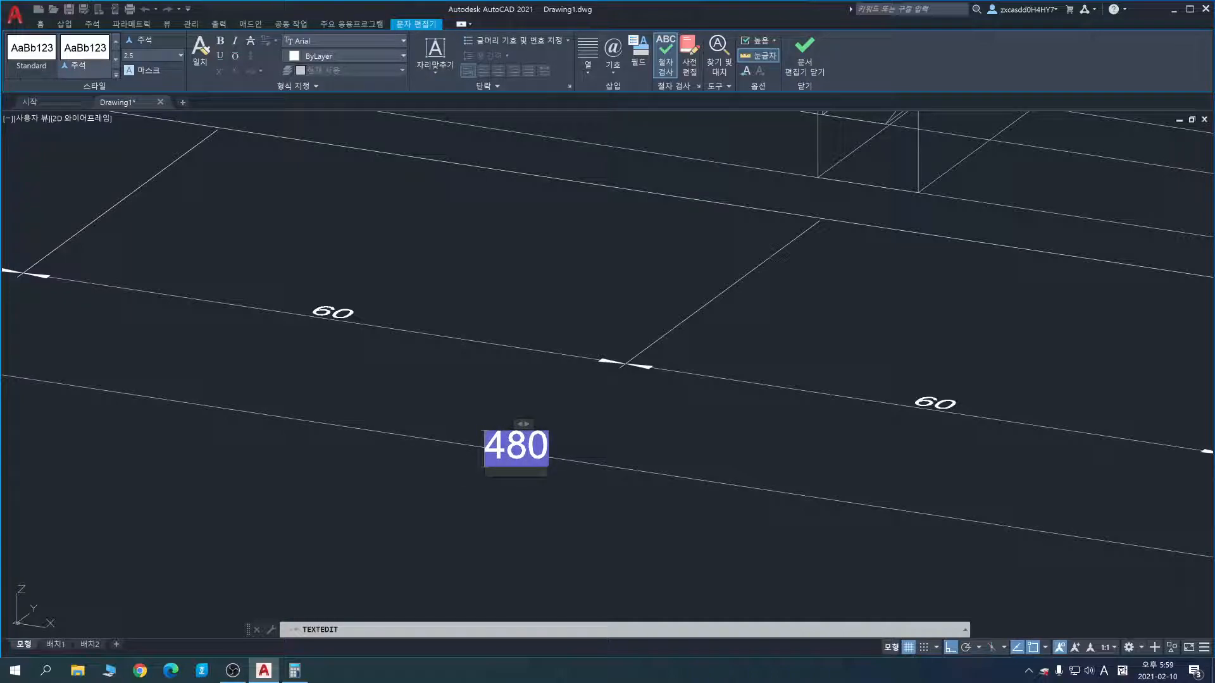
text(60@8=)
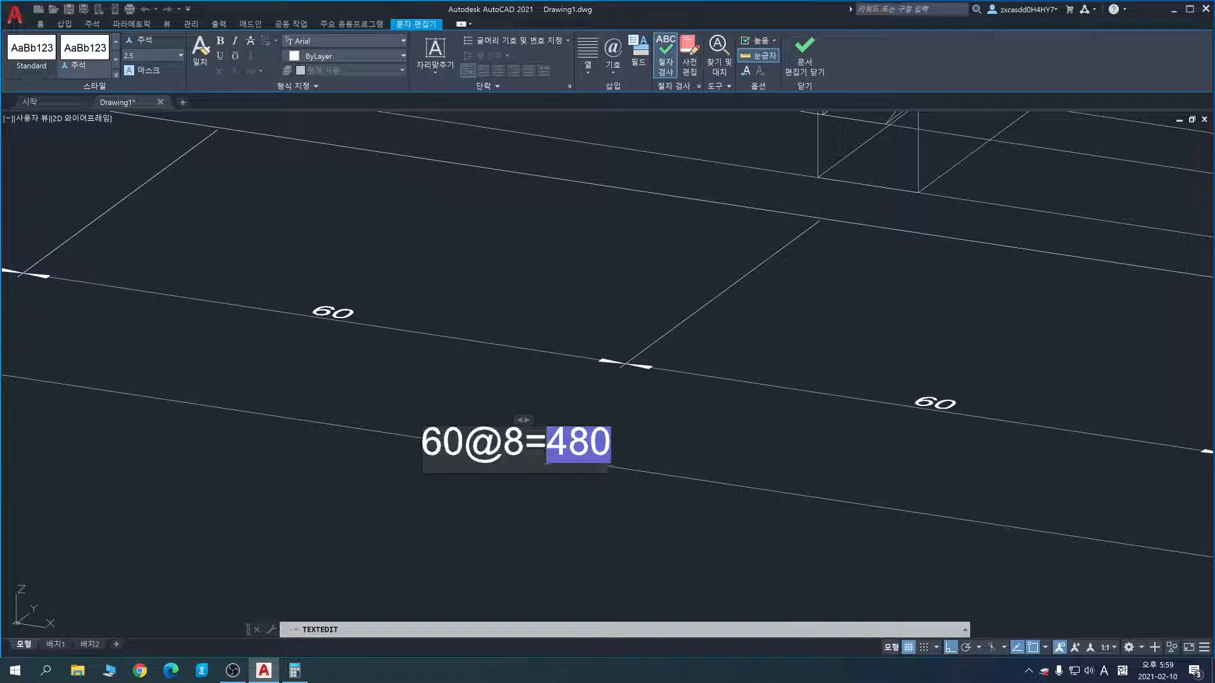
click(548, 476)
key(Escape)
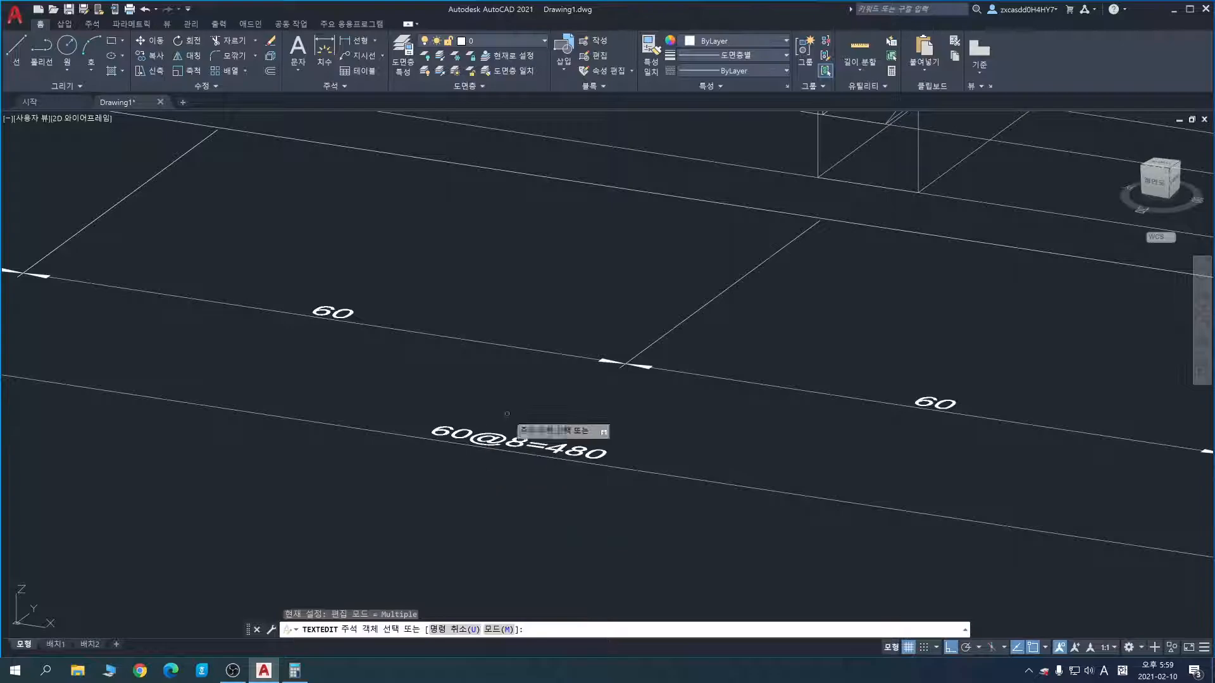
Step: Review the complete dimensioned truss, orbiting it to a higher viewing angle to examine the length, width and height dimensions
scroll(572, 481, down, 6)
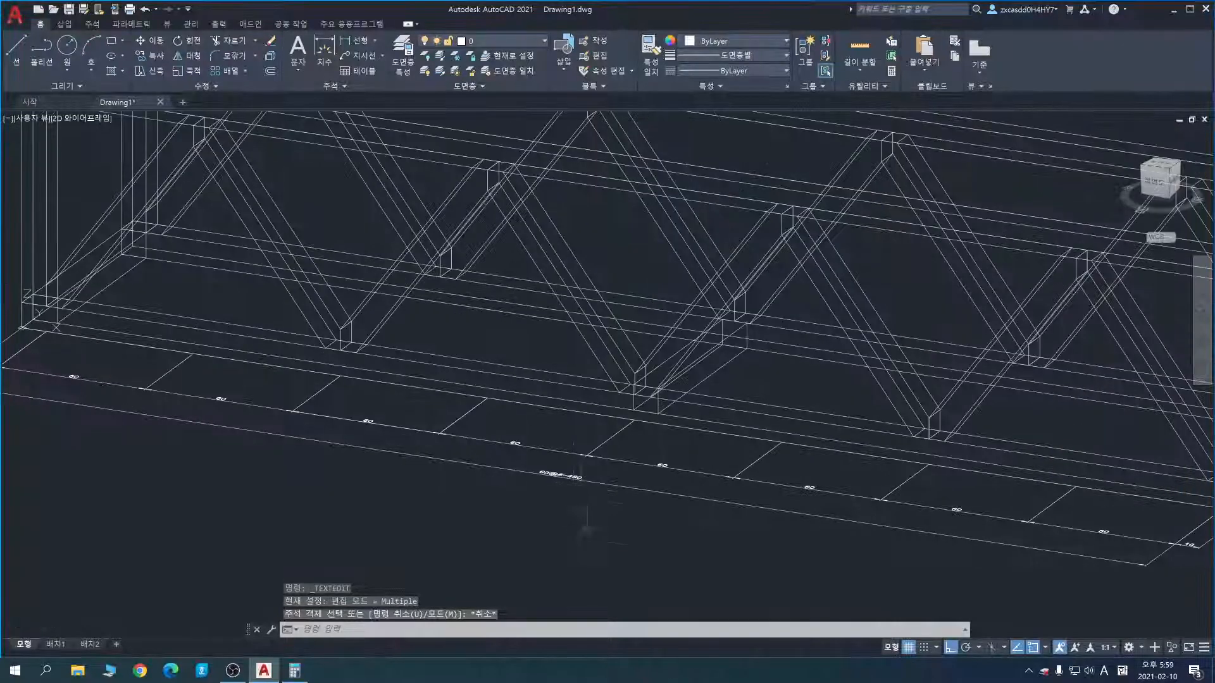
scroll(622, 511, down, 3)
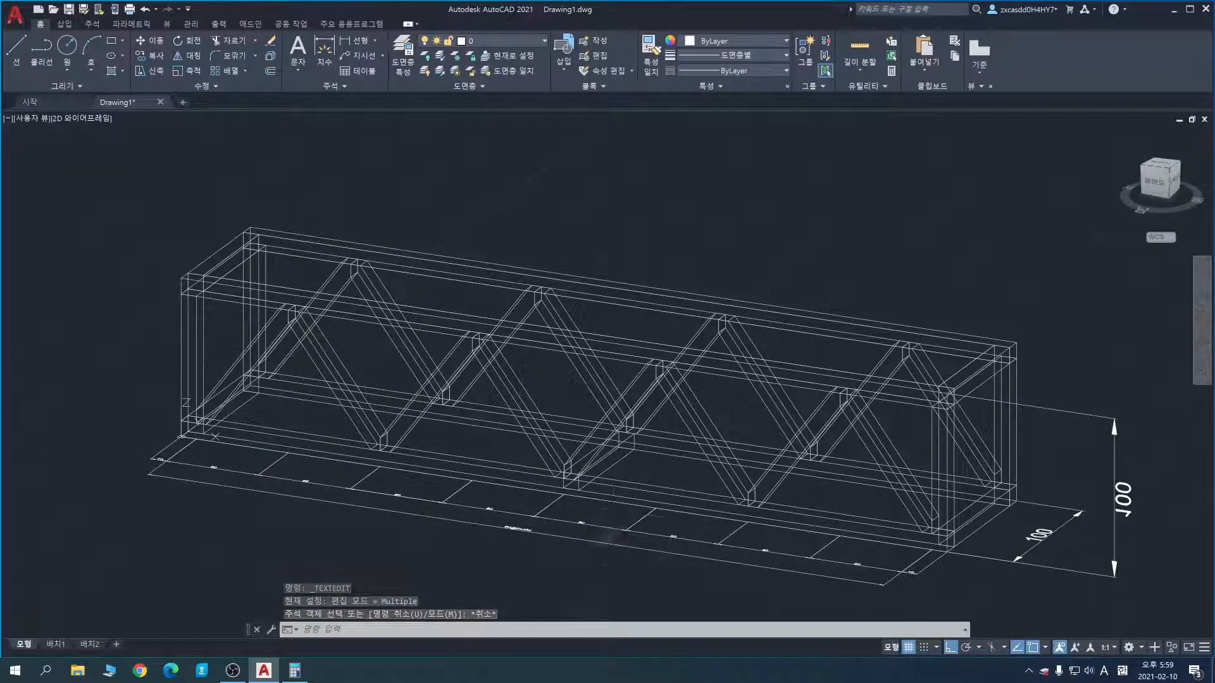
middle_drag(647, 555, 551, 549)
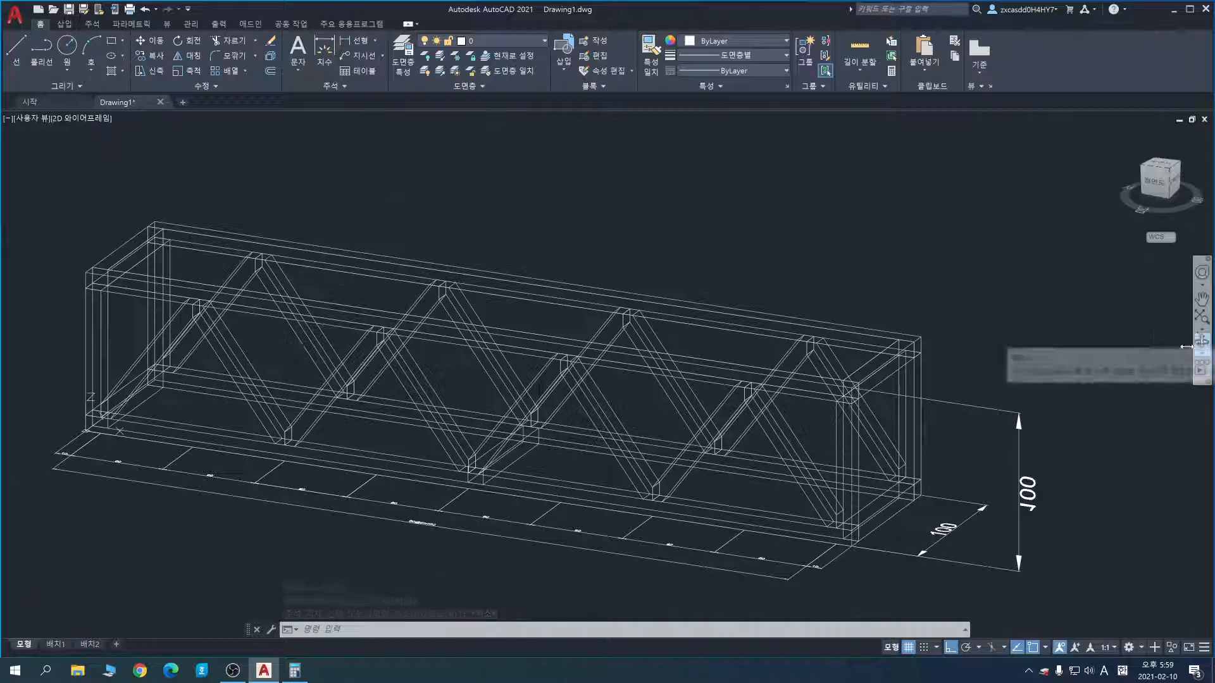
middle_drag(1011, 424, 1086, 399)
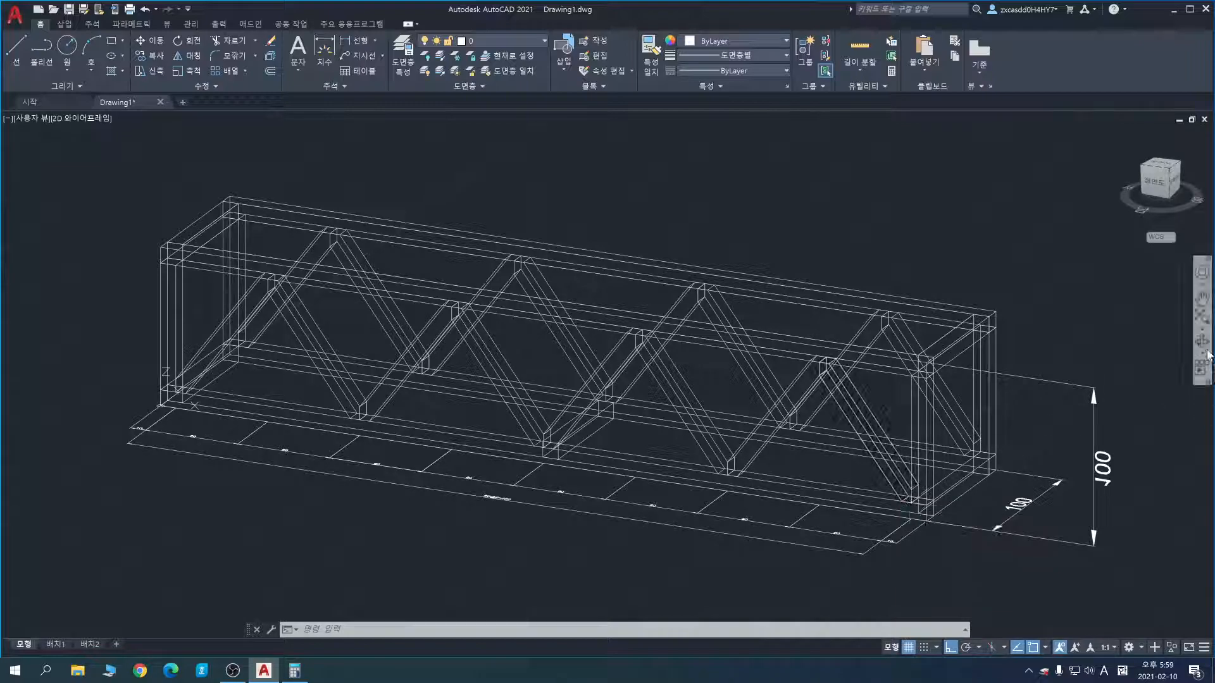
click(1201, 345)
drag(808, 434, 781, 463)
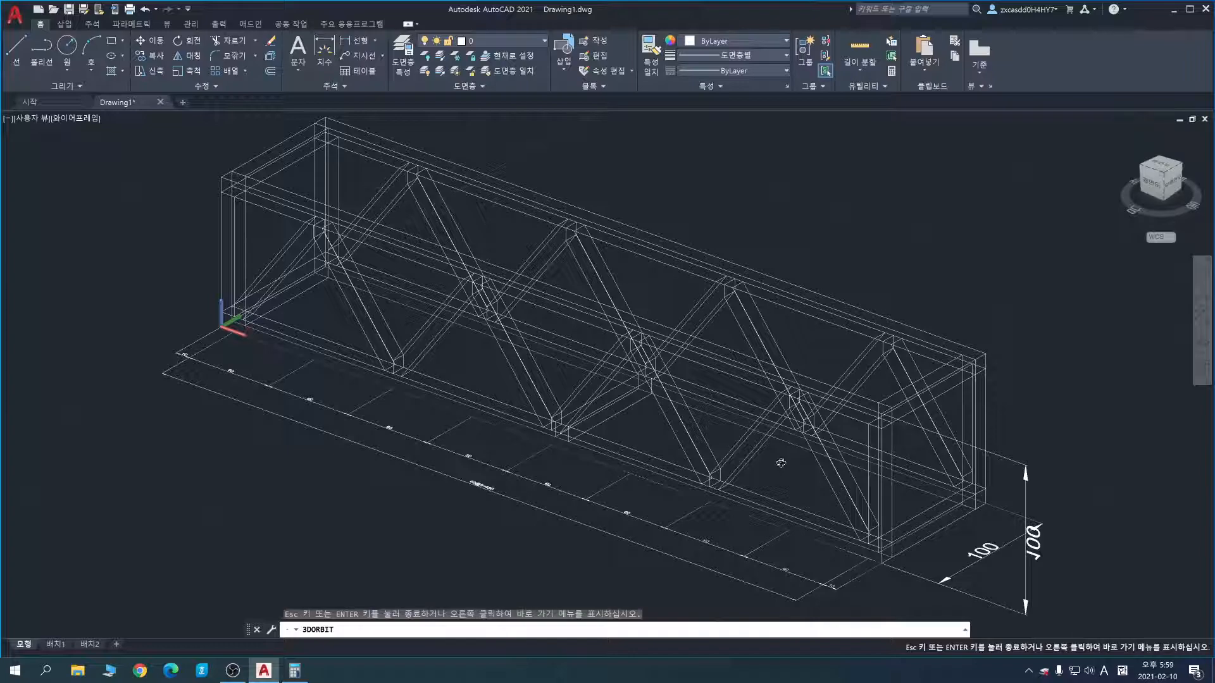
middle_drag(805, 392, 667, 499)
key(Escape)
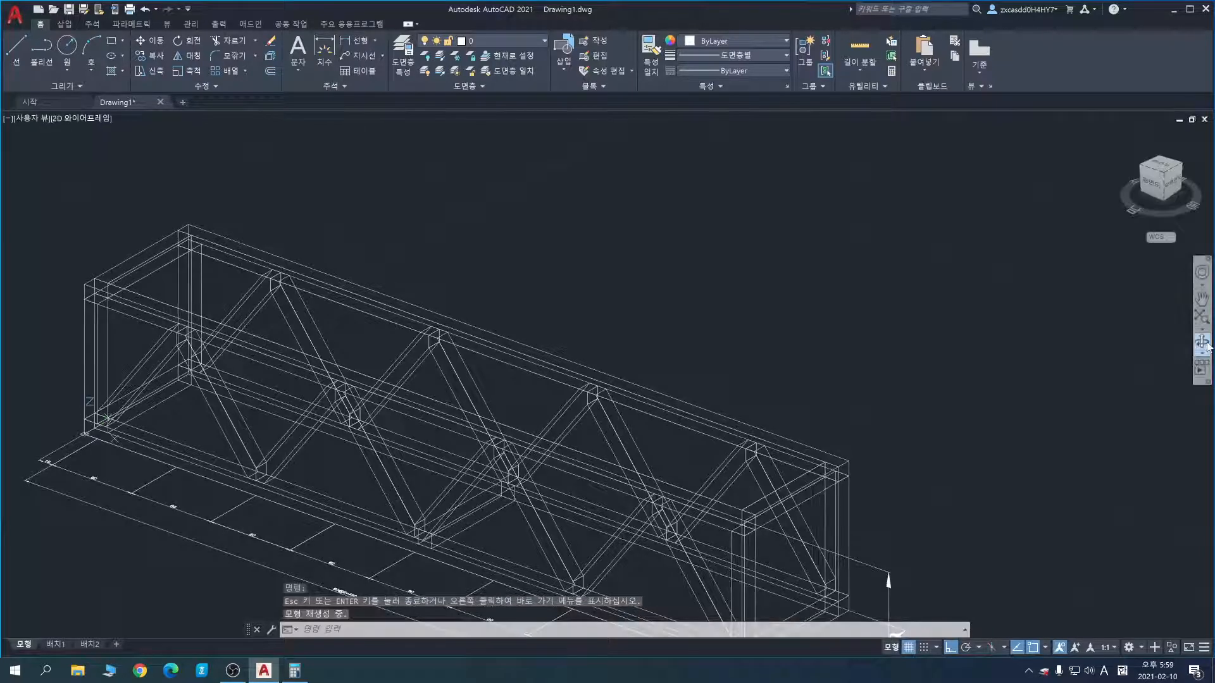
middle_drag(867, 330, 634, 365)
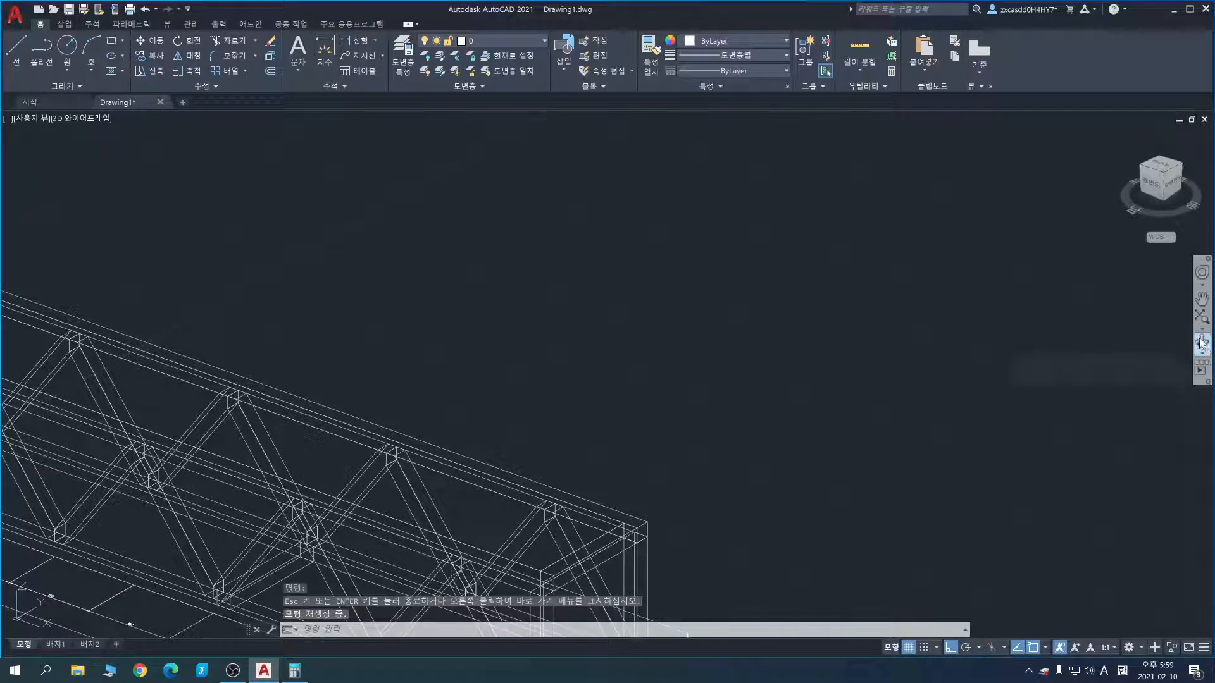
Step: Align the UCS by its Z axis, with the origin at the truss's near bottom corner and Z along the bottom edge of the 100-wide end
middle_drag(918, 311, 905, 369)
middle_drag(813, 400, 986, 265)
middle_drag(851, 360, 967, 295)
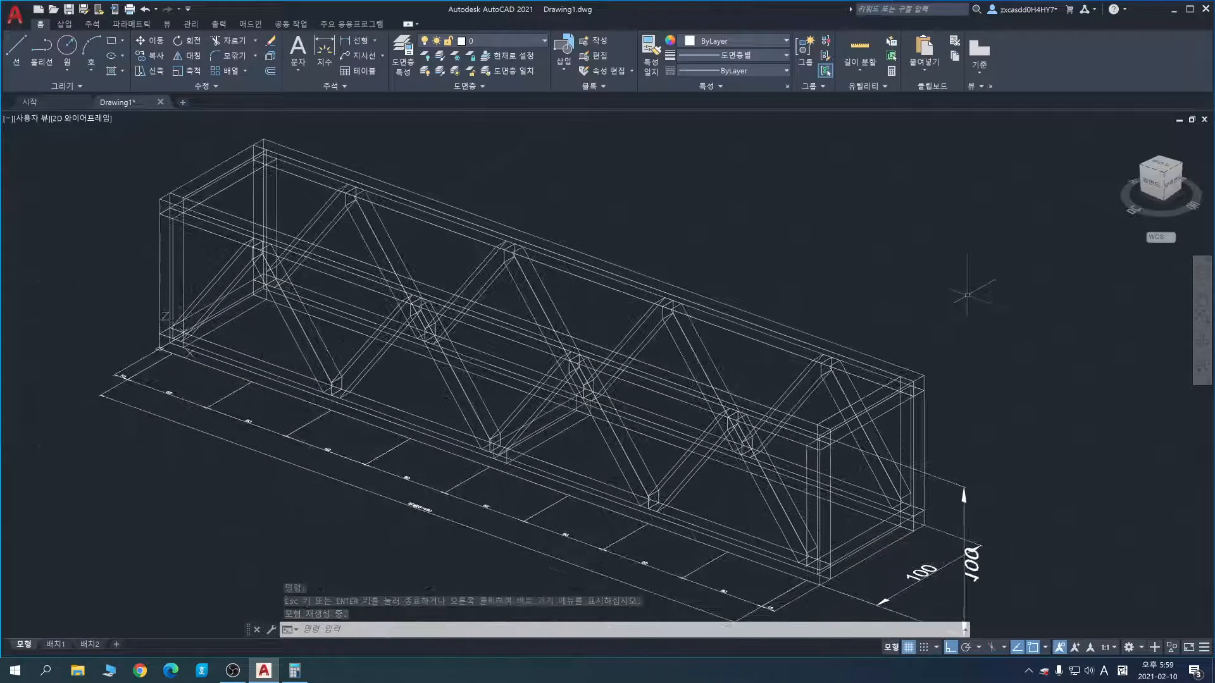
text(ucs)
key(Return)
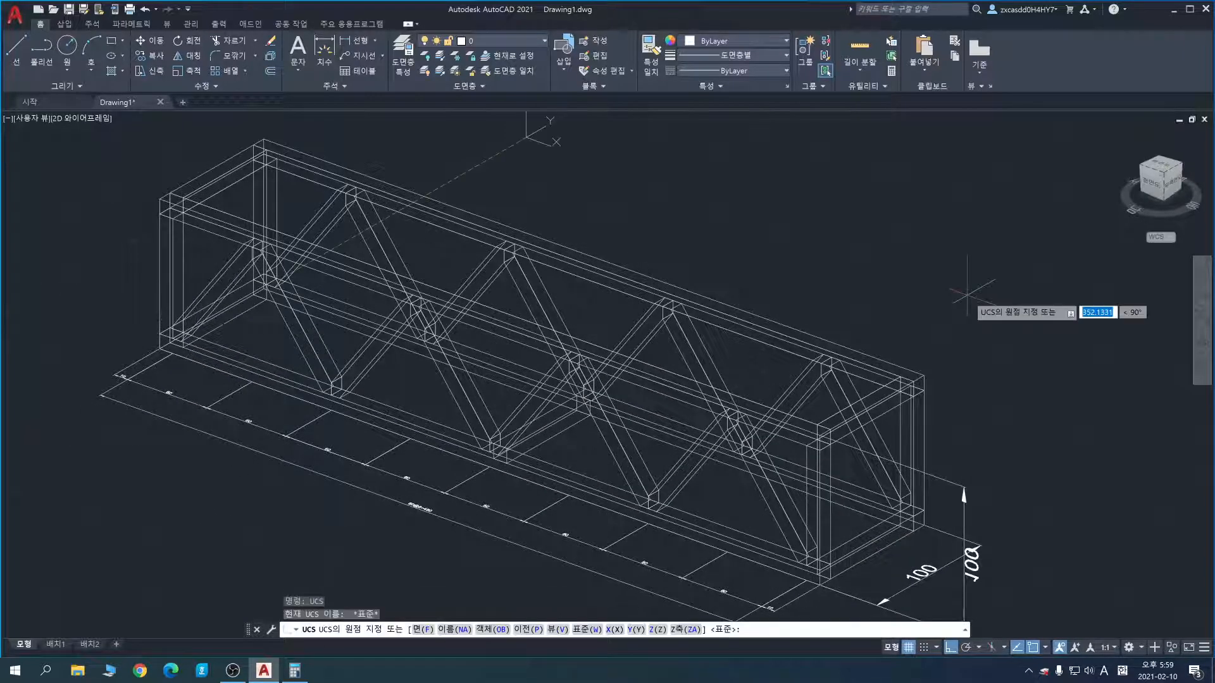
text(za)
key(Return)
middle_drag(993, 415, 885, 336)
scroll(762, 468, up, 7)
middle_drag(728, 467, 770, 351)
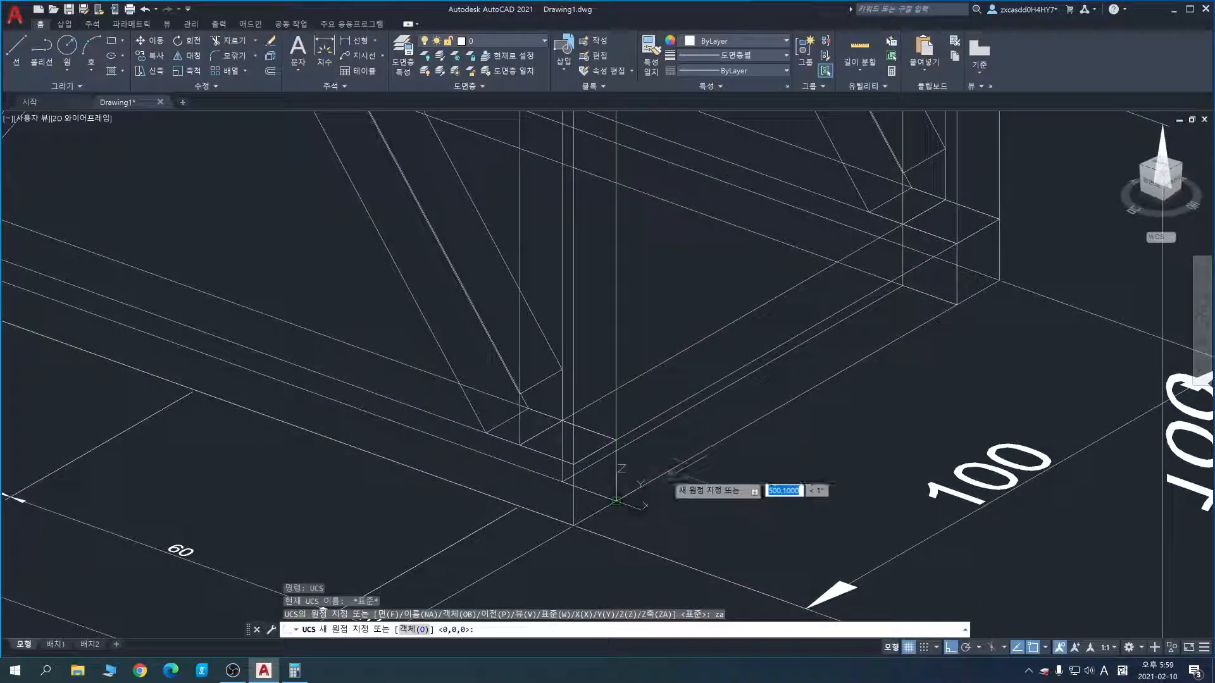
click(573, 525)
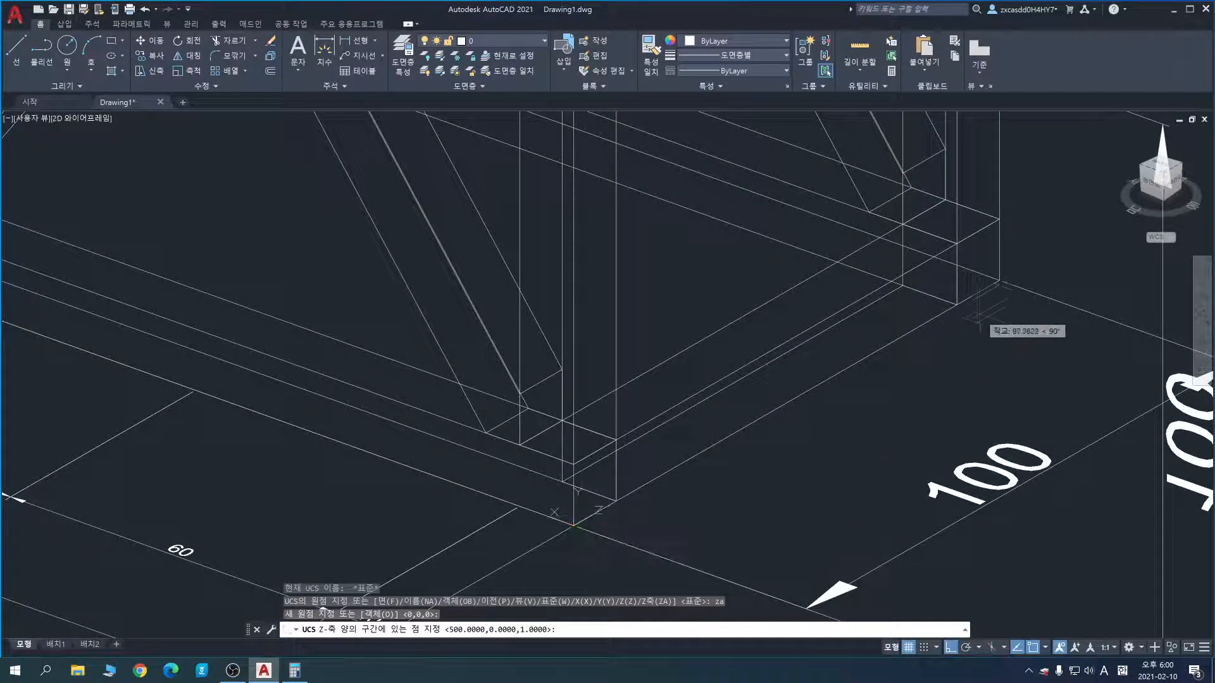
click(999, 279)
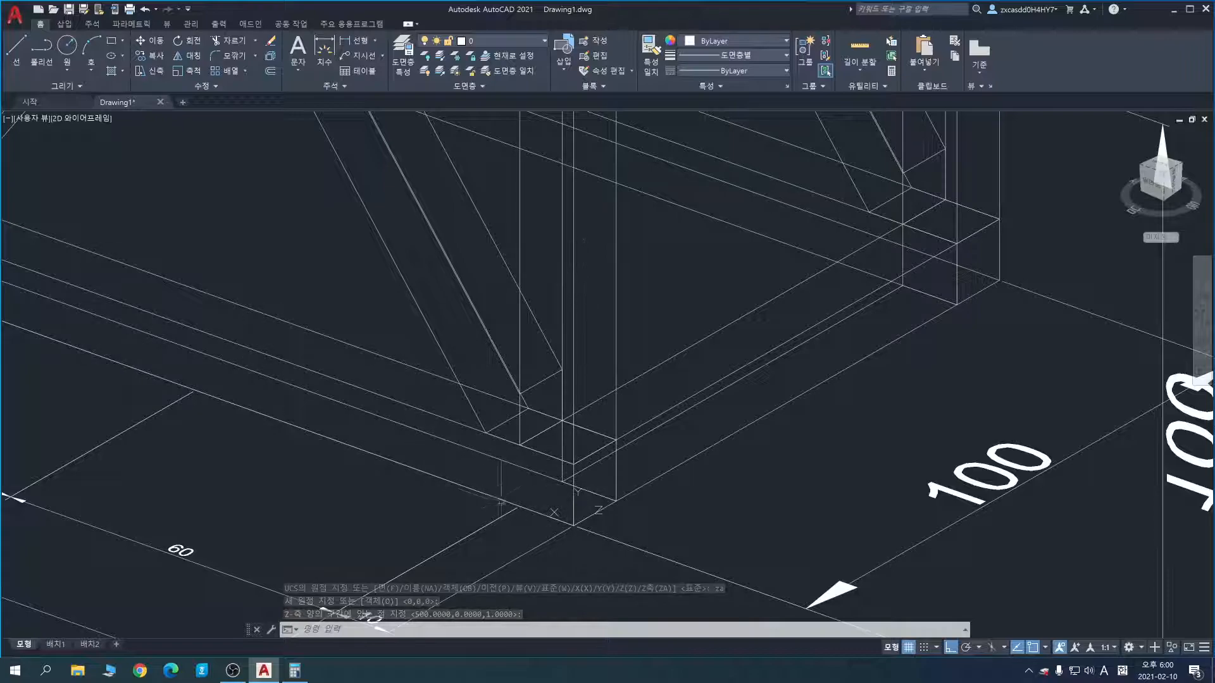
Step: Restore the UCS to the World coordinate system
text(ucs)
key(Return)
text(w)
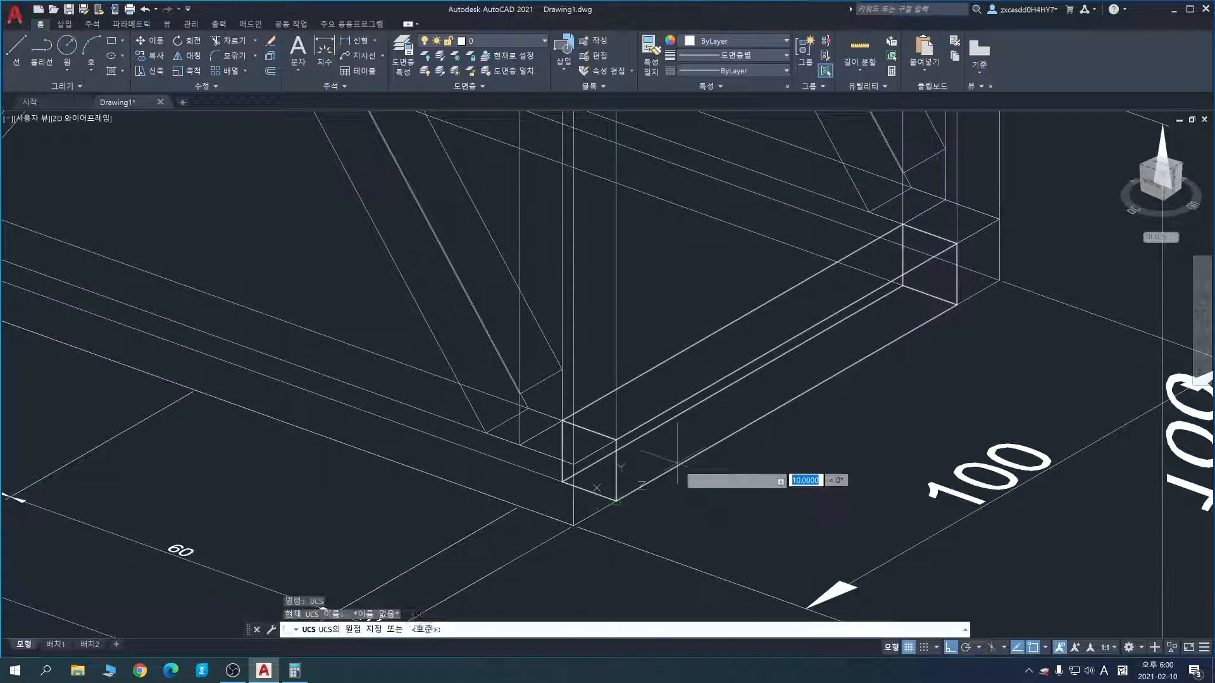
key(Return)
Step: Draw a closed four-sided outline from separate lines beside the truss, with its near short side about 98 long
scroll(678, 462, down, 6)
middle_drag(679, 463, 1016, 587)
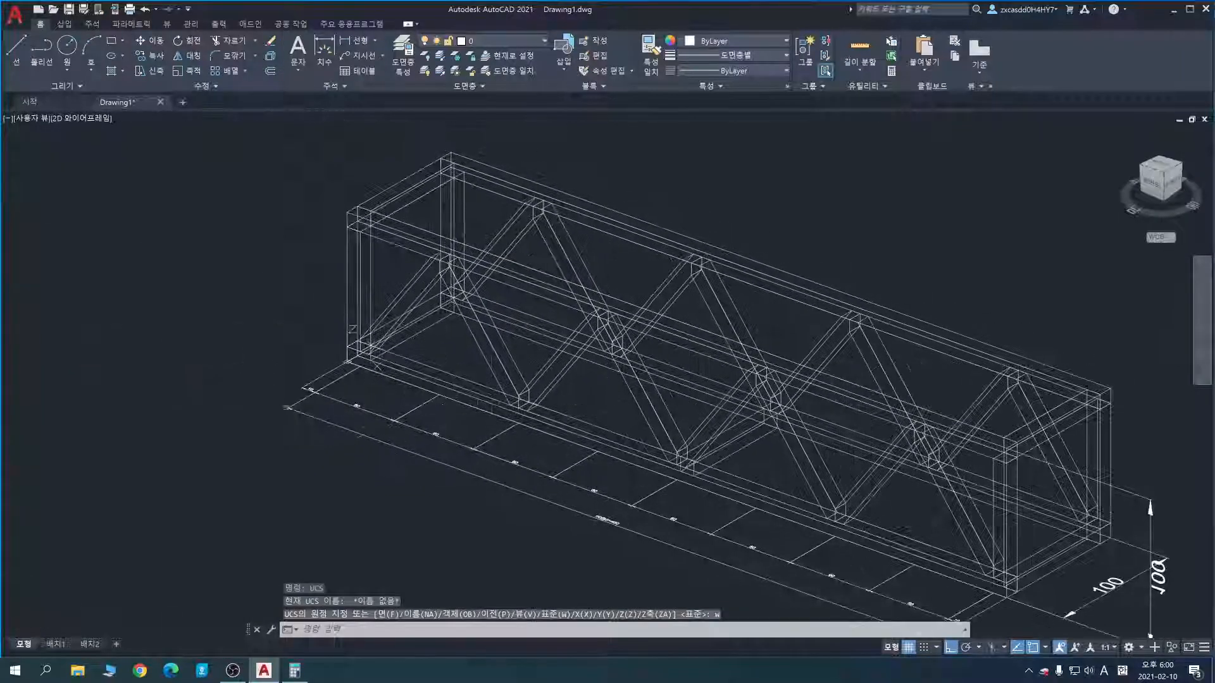
middle_drag(541, 409, 502, 382)
middle_drag(850, 365, 595, 472)
middle_drag(790, 324, 727, 377)
text(l)
key(Return)
click(660, 352)
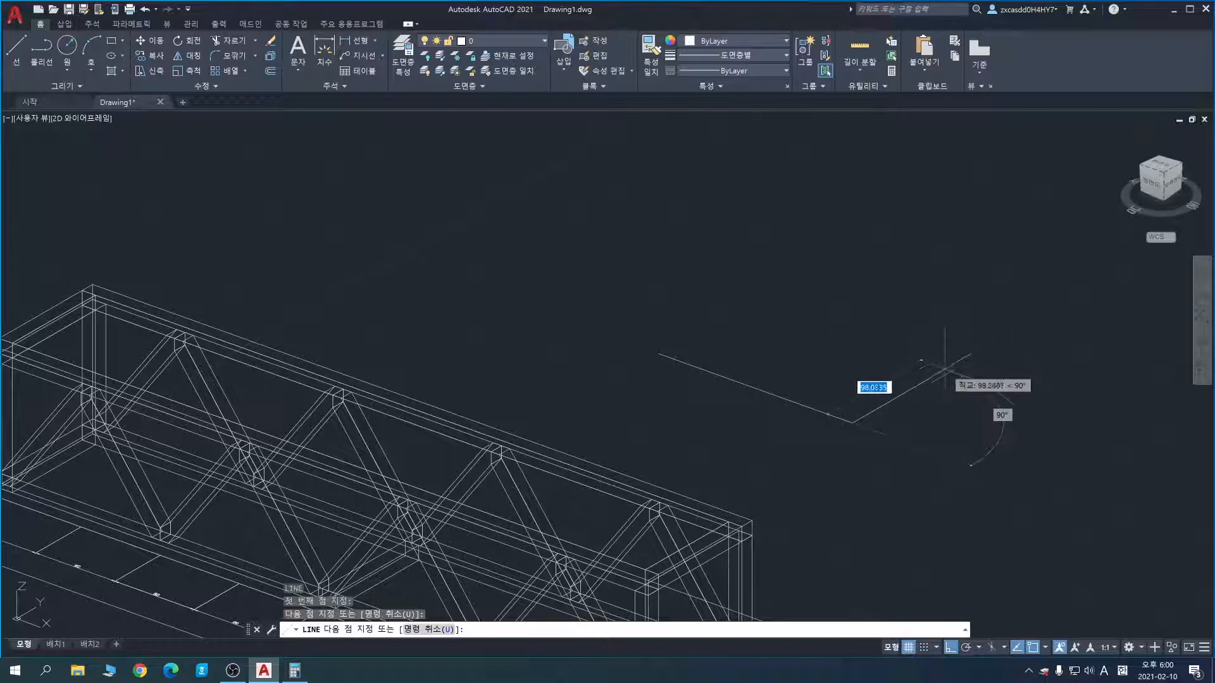
click(945, 370)
click(725, 292)
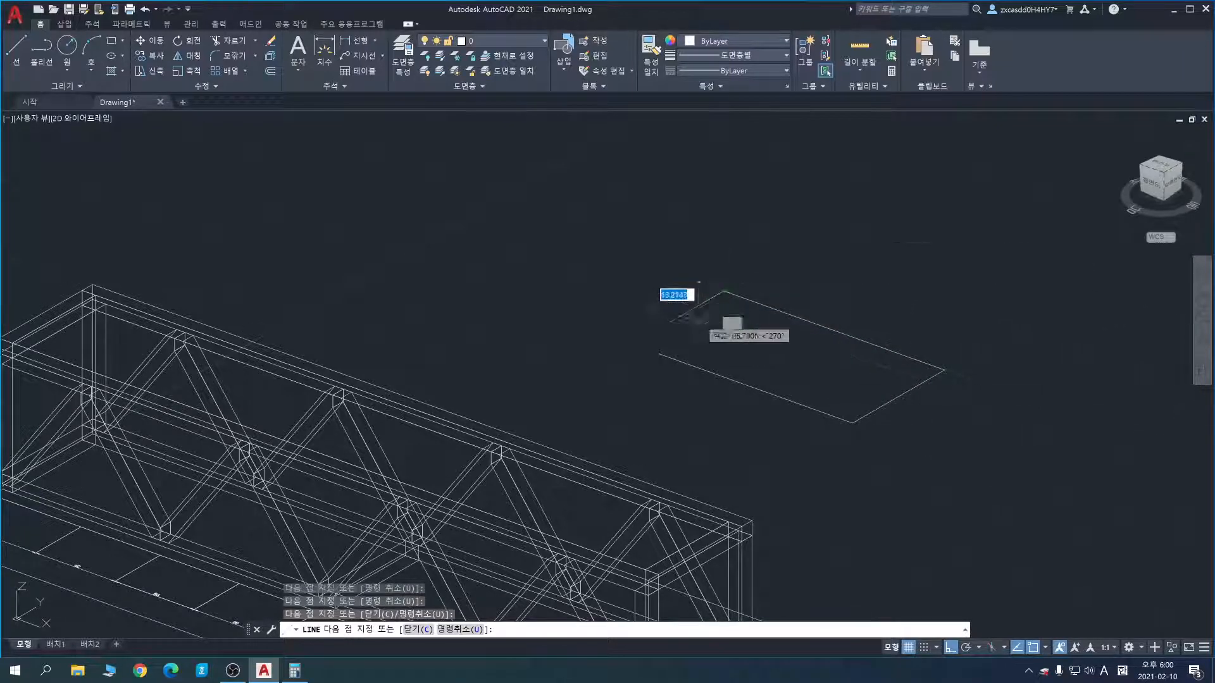
click(660, 353)
key(Escape)
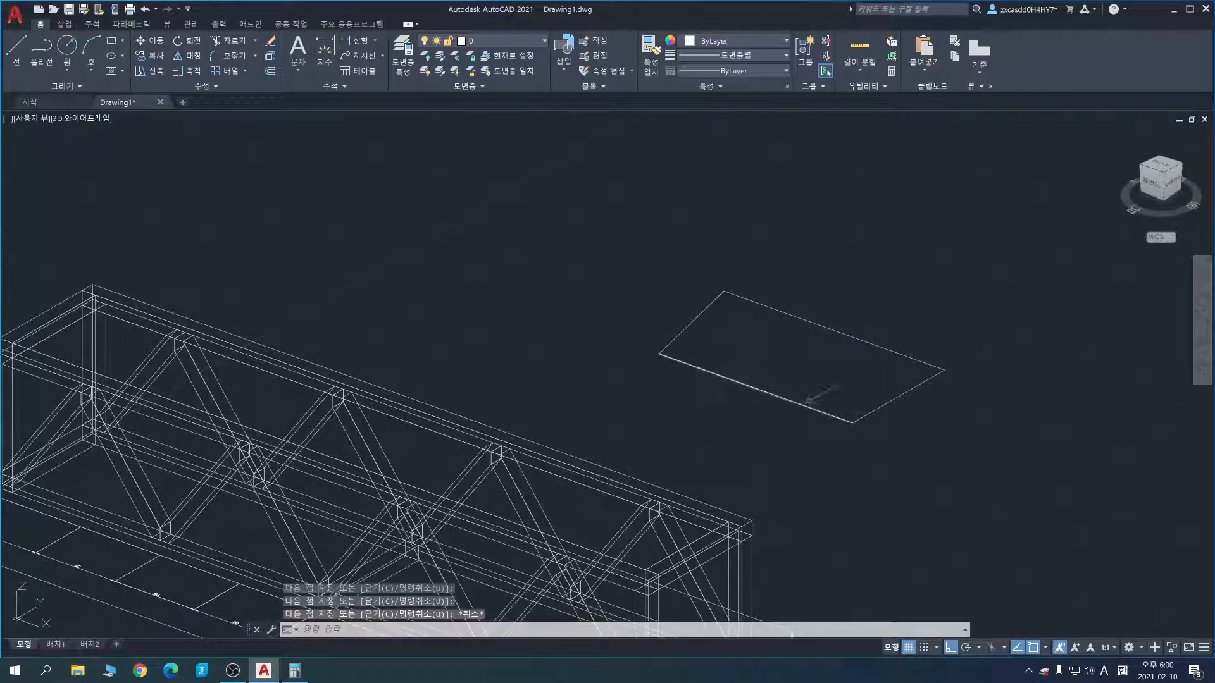
text(ext)
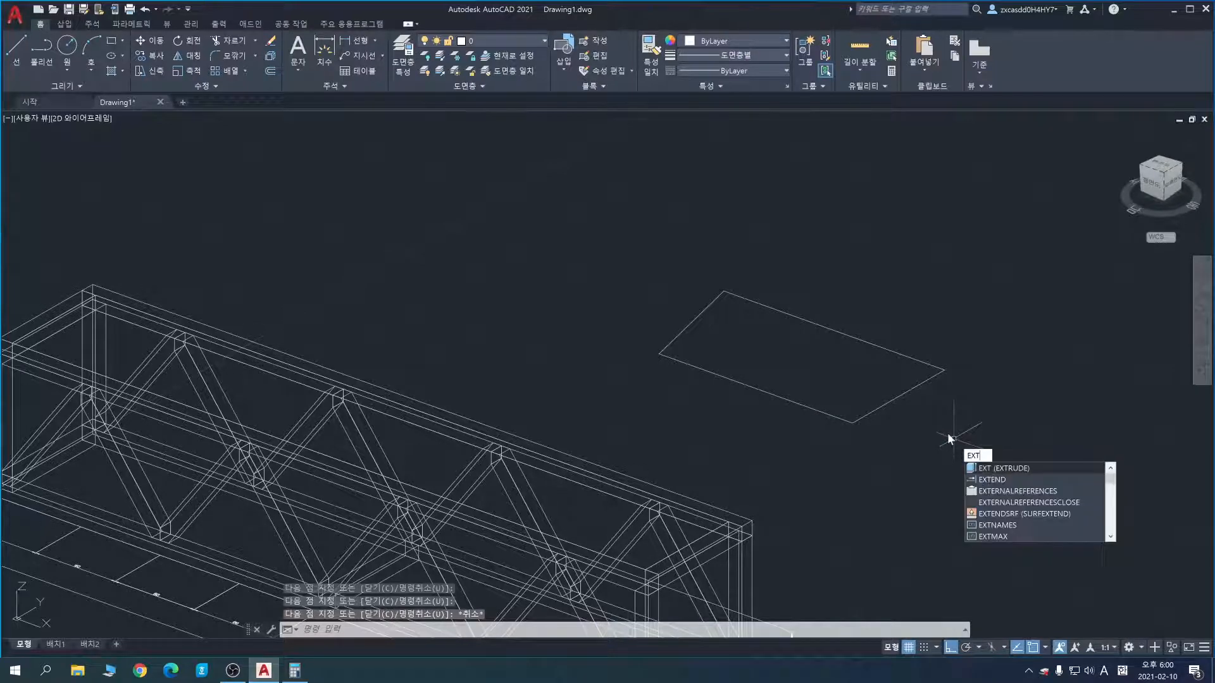
key(Return)
click(993, 429)
click(725, 291)
key(Return)
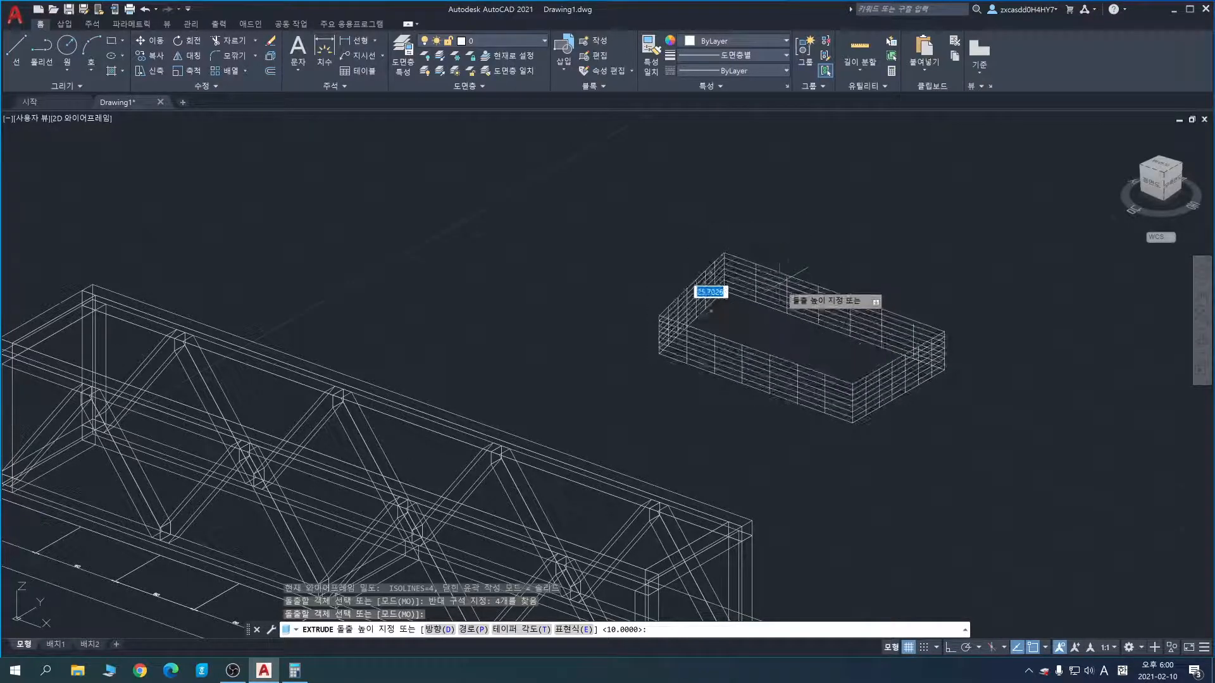
key(Escape)
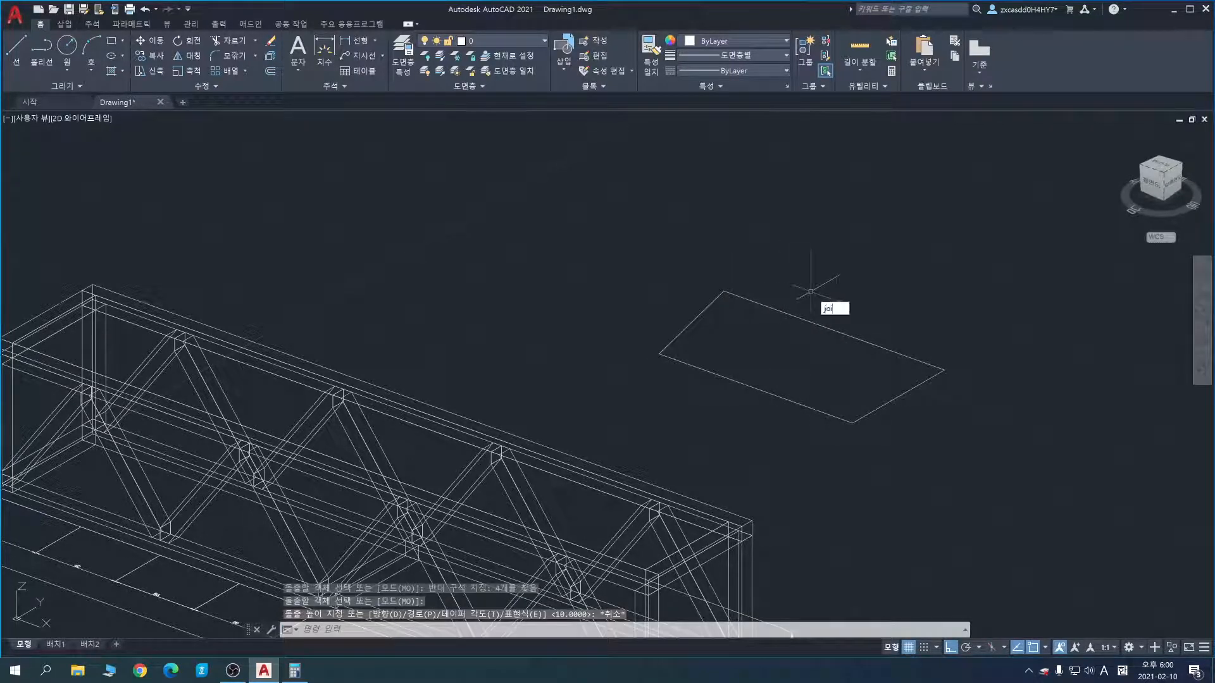
Step: Join the four separate outline lines beside the truss into a single polyline
text(join)
key(Return)
click(653, 268)
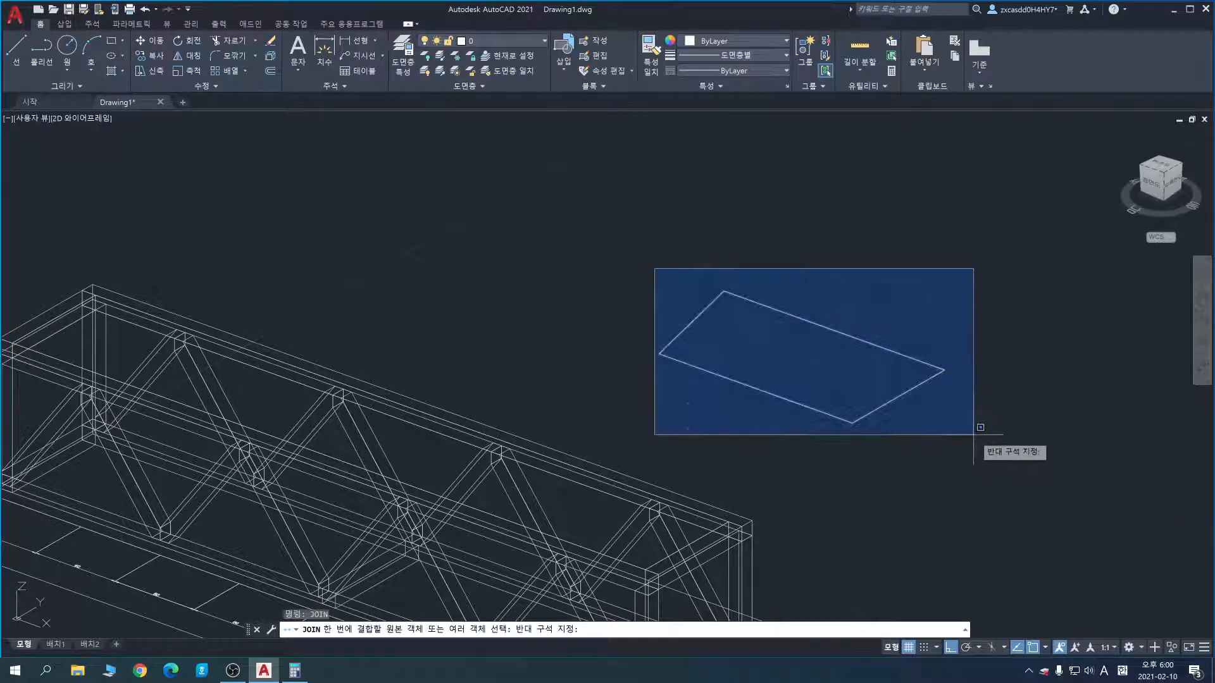
click(976, 426)
key(Return)
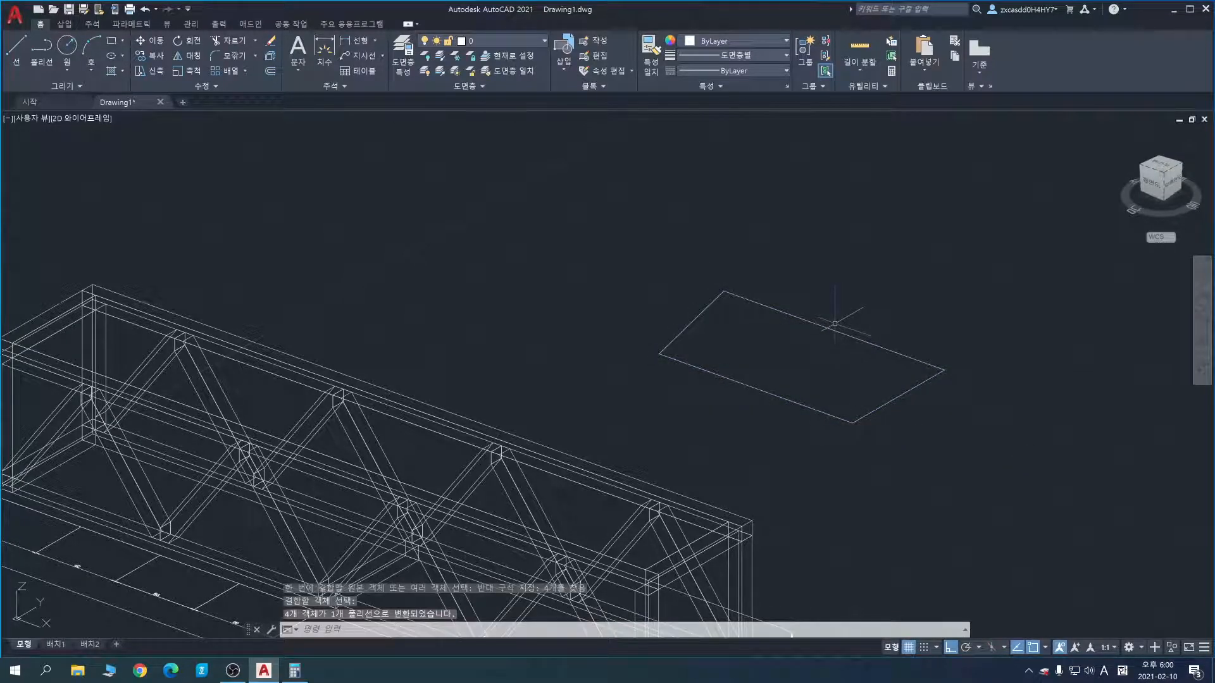
Step: Extrude the joined outline beside the truss upward into a solid box of freely chosen height
text(ext)
key(Return)
click(898, 393)
key(Return)
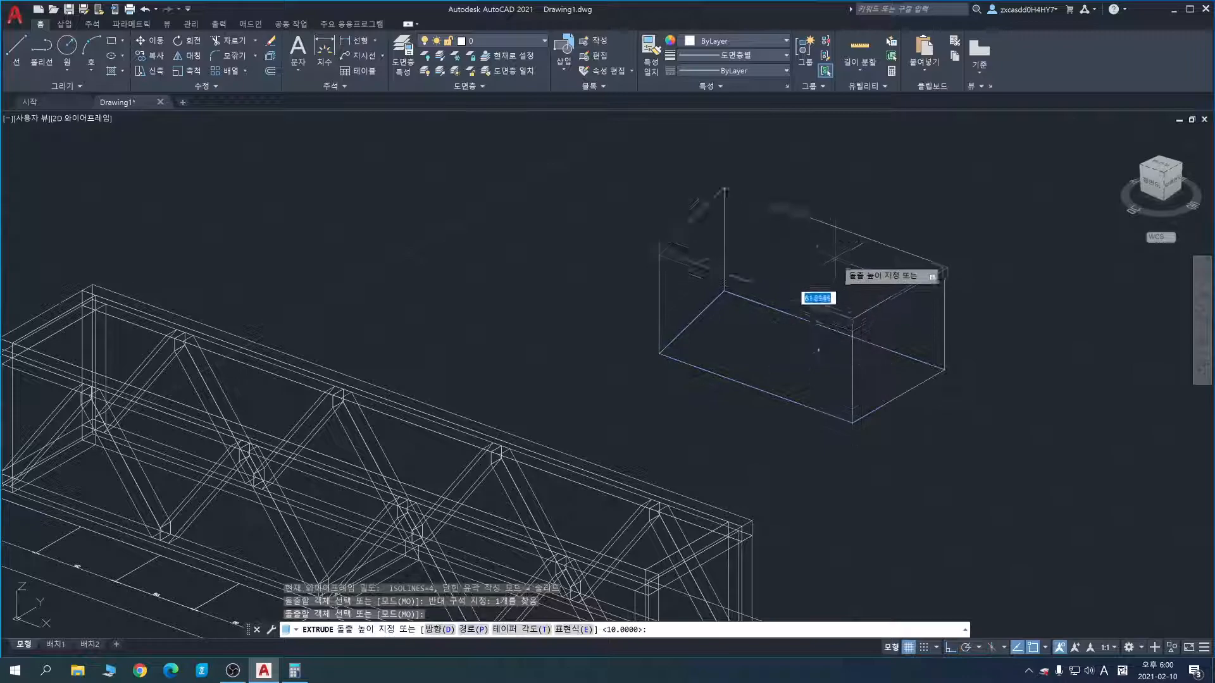
click(830, 272)
Step: Delete the extruded box beside the truss
scroll(912, 355, down, 3)
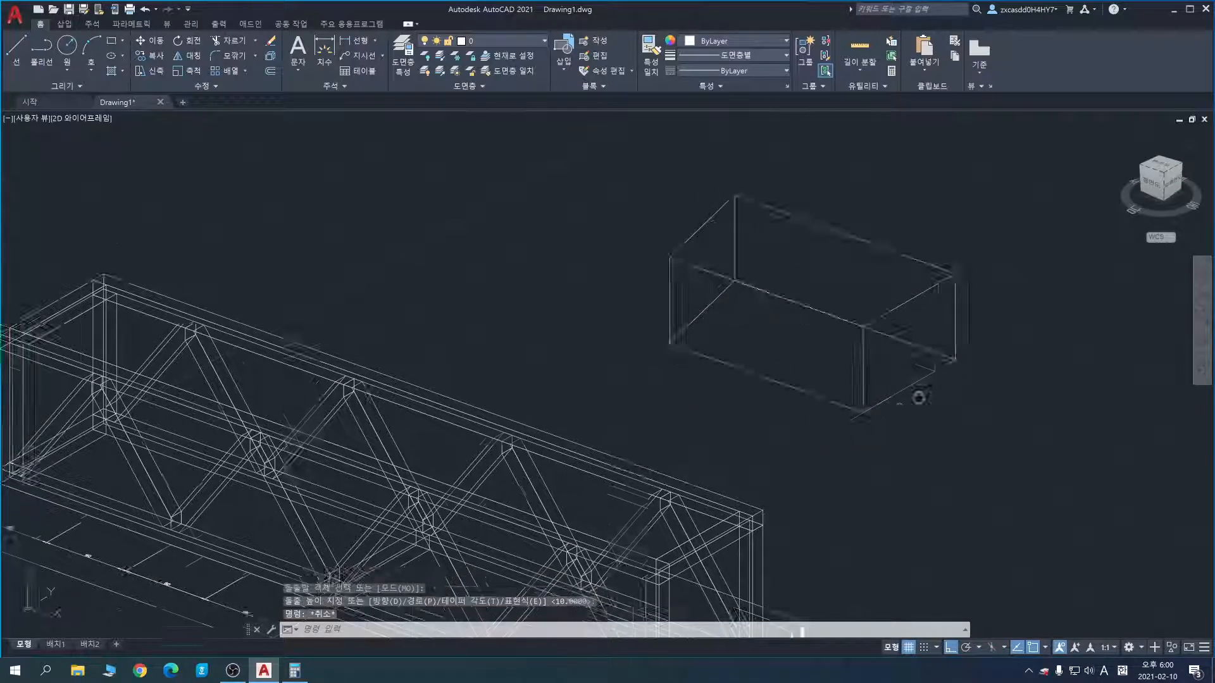
click(1016, 385)
click(881, 264)
key(Delete)
mouse_move(876, 369)
middle_down()
mouse_move(1008, 352)
mouse_move(974, 287)
mouse_move(842, 316)
mouse_move(909, 316)
mouse_move(962, 339)
mouse_move(950, 347)
mouse_move(949, 320)
mouse_move(943, 388)
mouse_move(924, 317)
mouse_move(892, 335)
middle_up()
scroll(975, 284, down, 2)
shift+middle_drag(745, 356, 733, 344)
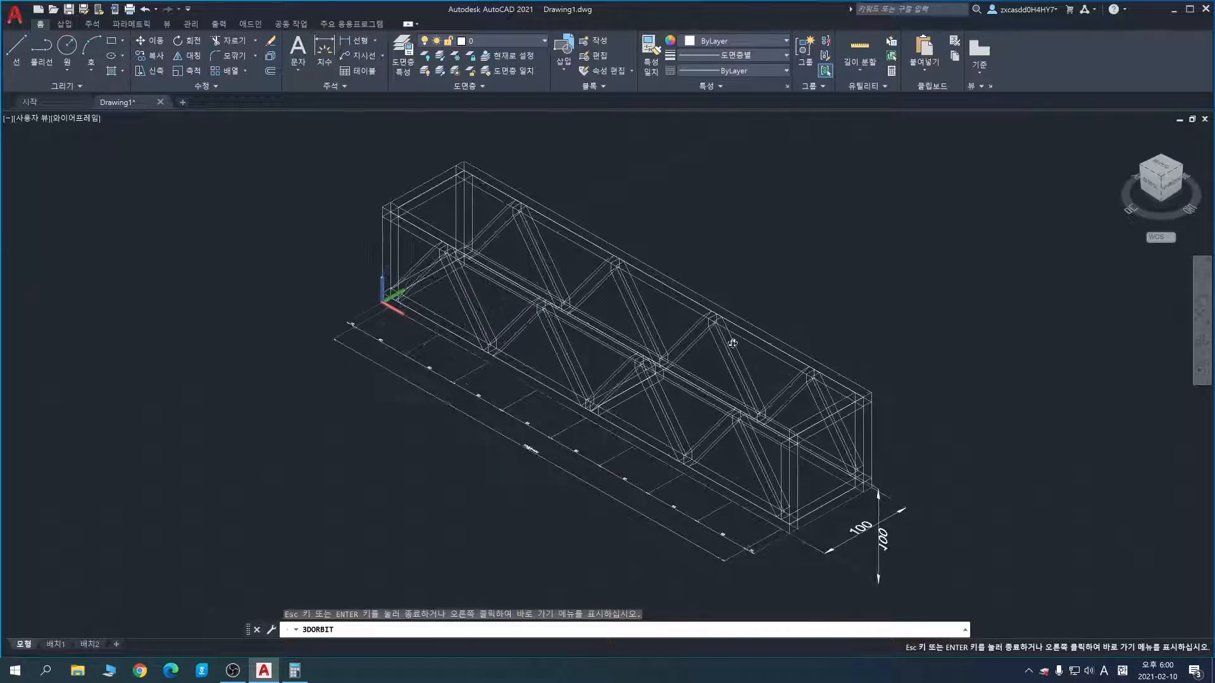
shift+middle_drag(810, 312, 882, 355)
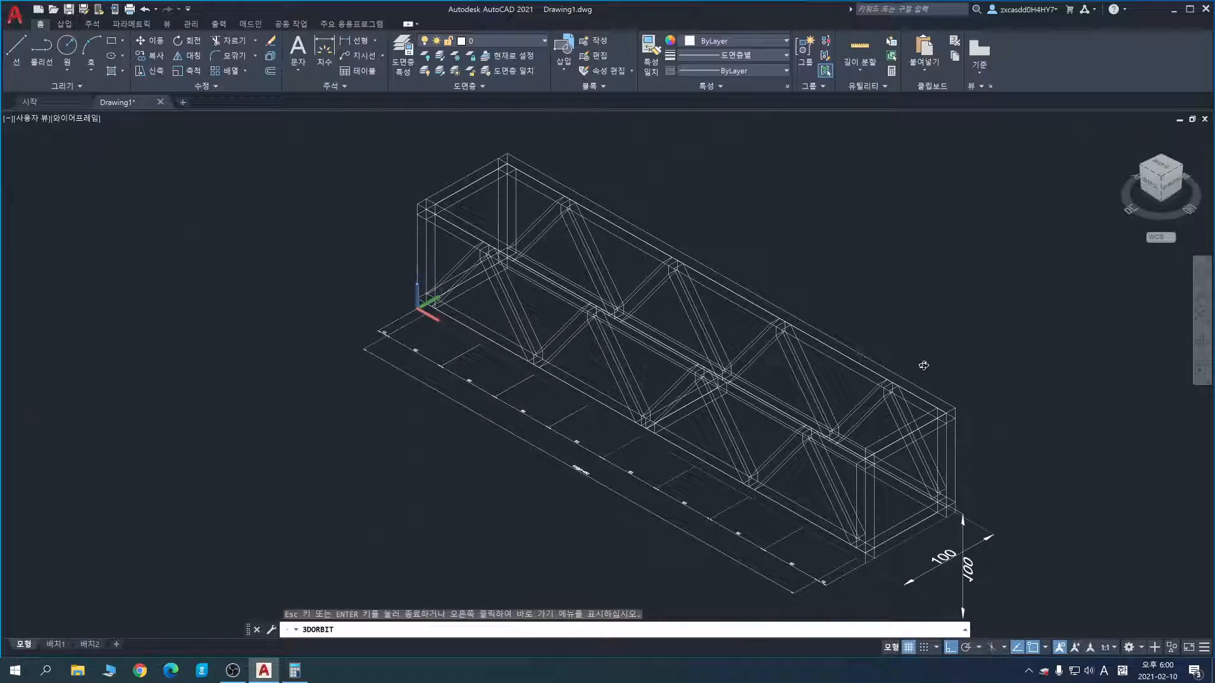